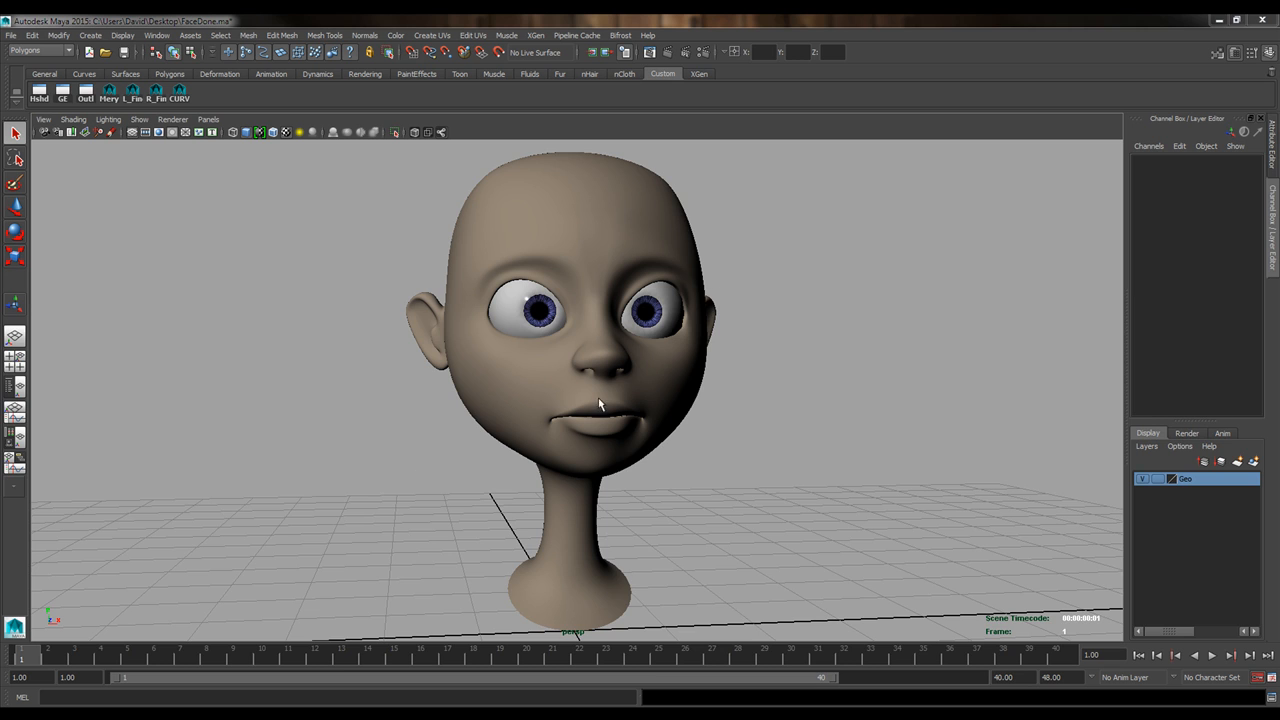
pyautogui.keyDown('alt'); pyautogui.moveTo(600, 404); pyautogui.dragTo(591, 443, button='middle'); pyautogui.keyUp('alt')
pyautogui.moveTo(591, 443)
pyautogui.keyDown('alt'); pyautogui.mouseDown()
pyautogui.moveTo(617, 437)
pyautogui.moveTo(586, 438)
pyautogui.mouseUp(); pyautogui.keyUp('alt')
pyautogui.keyDown('alt'); pyautogui.moveTo(586, 438); pyautogui.dragTo(760, 440, button='right'); pyautogui.keyUp('alt')
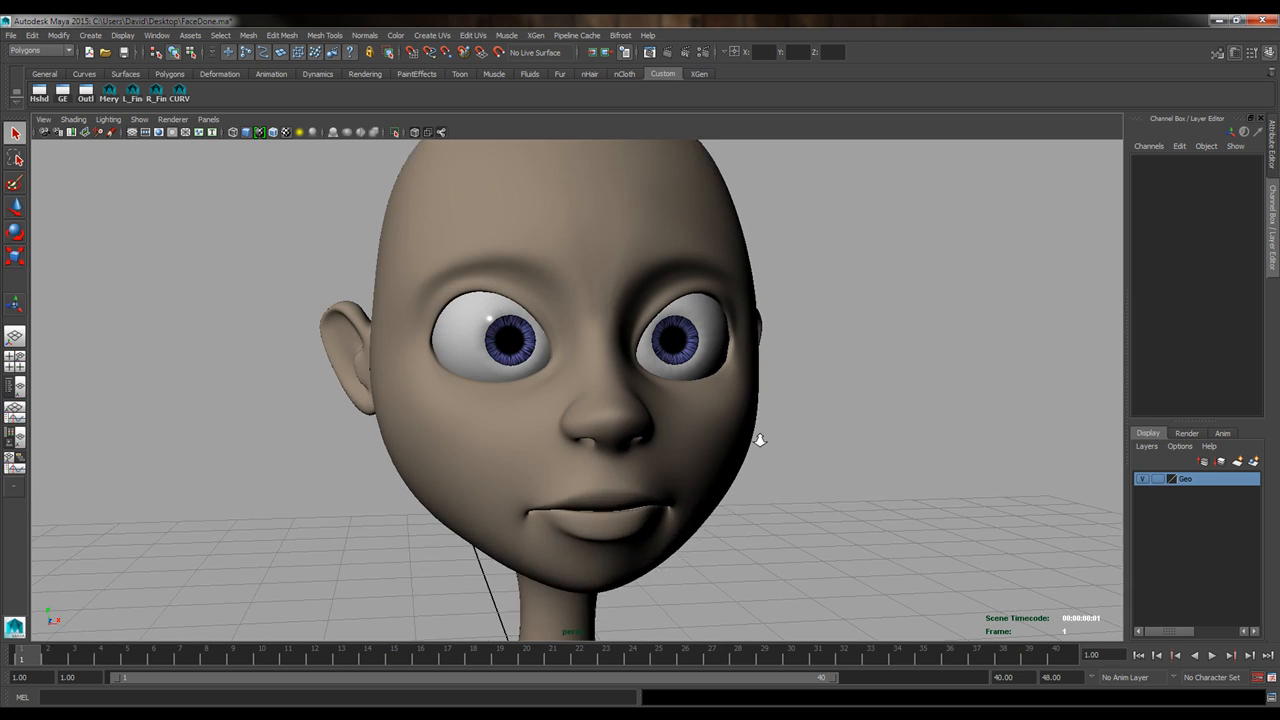
pyautogui.keyDown('alt'); pyautogui.moveTo(760, 440); pyautogui.dragTo(618, 474); pyautogui.keyUp('alt')
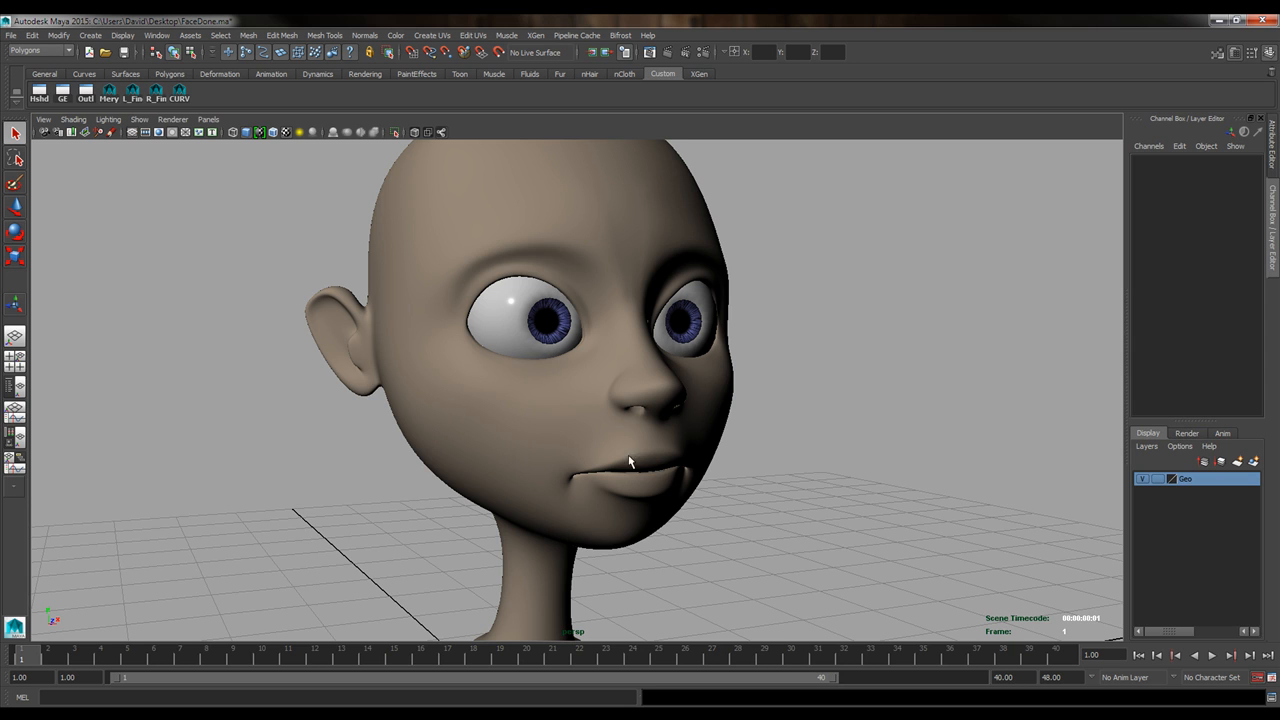
pyautogui.keyDown('alt'); pyautogui.moveTo(630, 462); pyautogui.dragTo(501, 452); pyautogui.keyUp('alt')
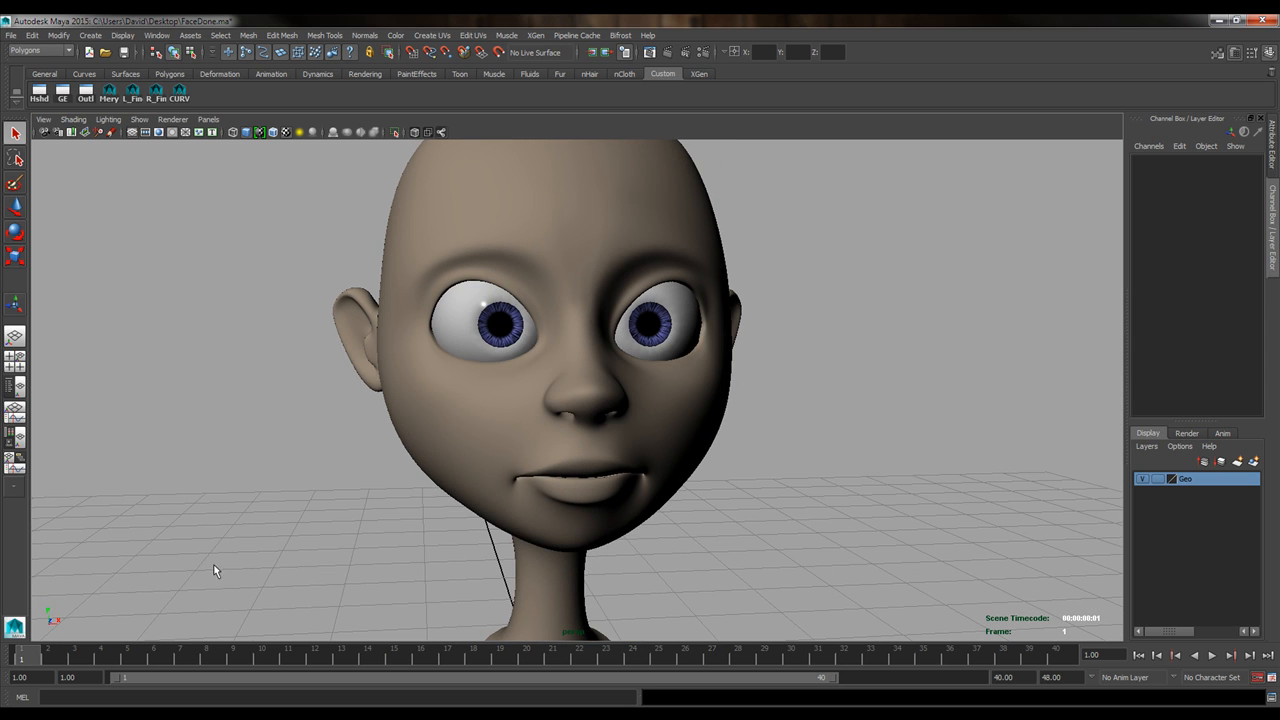
# Switch to the web browser and review the books and downloadable video tutorials on the Animation Methods home page.
pyautogui.hotkey('alt', 'Tab')
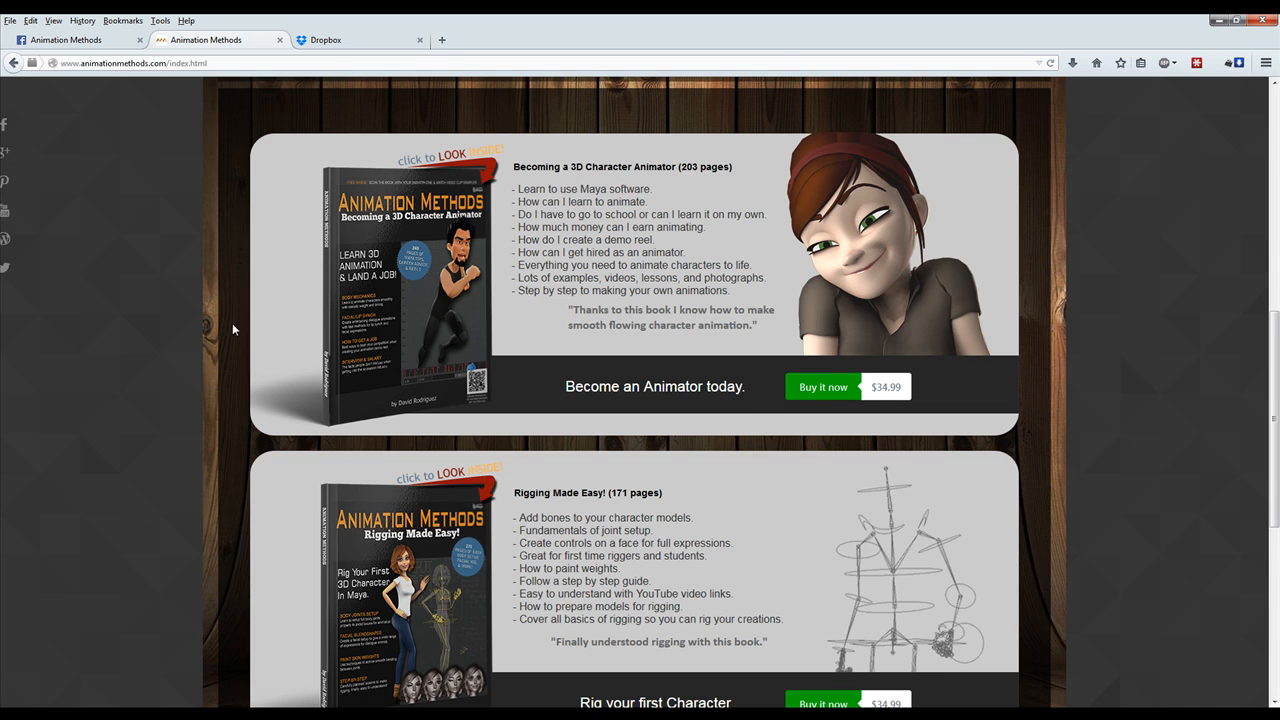
pyautogui.scroll(10, 232, 329)
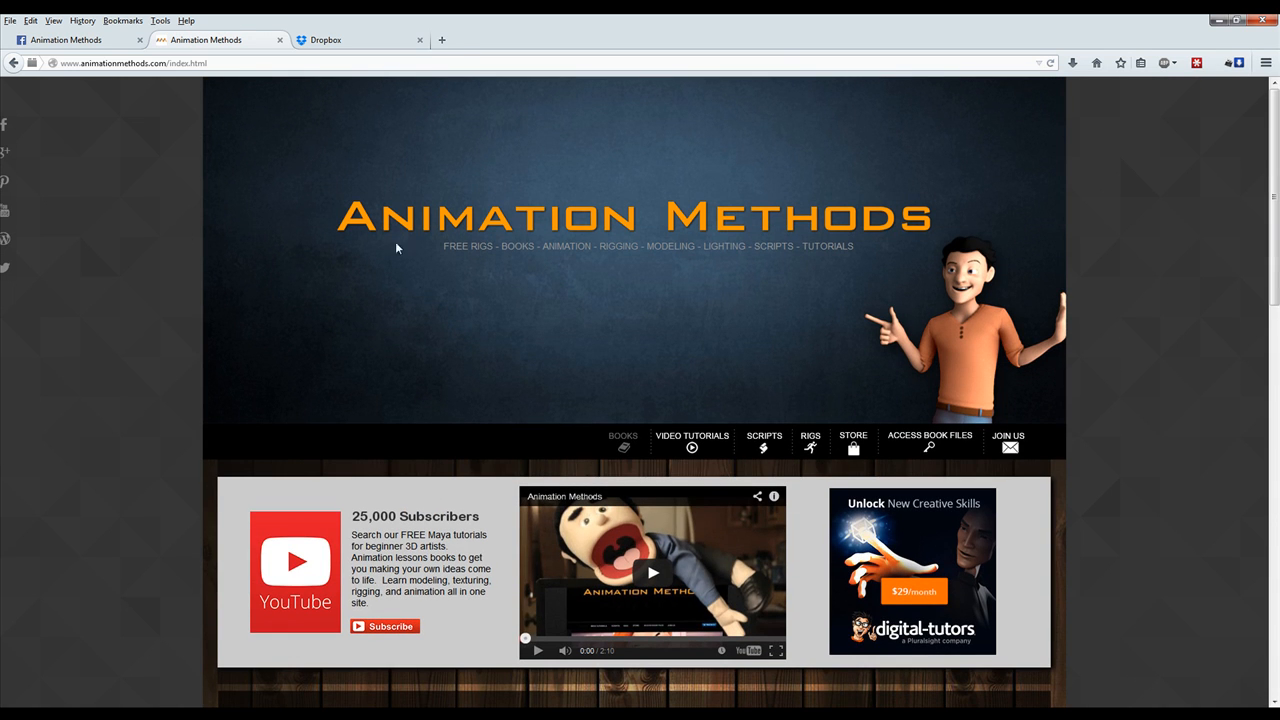
pyautogui.scroll(-10, 605, 326)
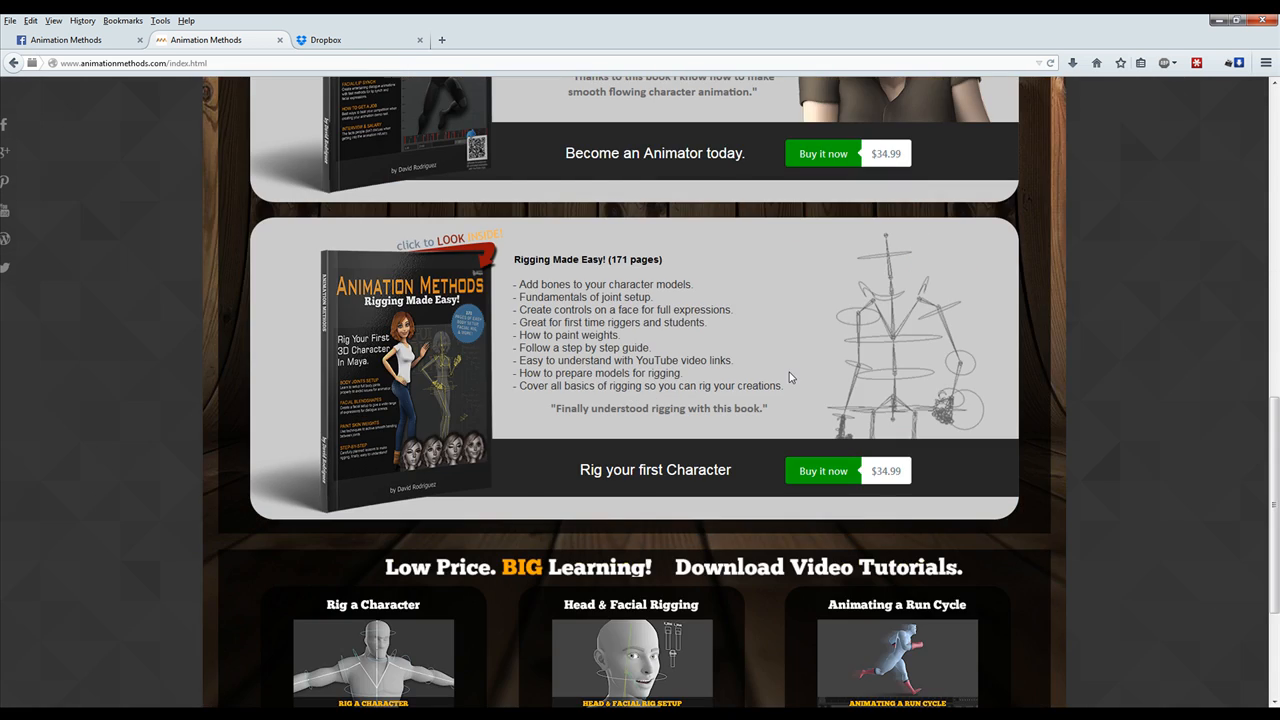
pyautogui.scroll(-1, 790, 377)
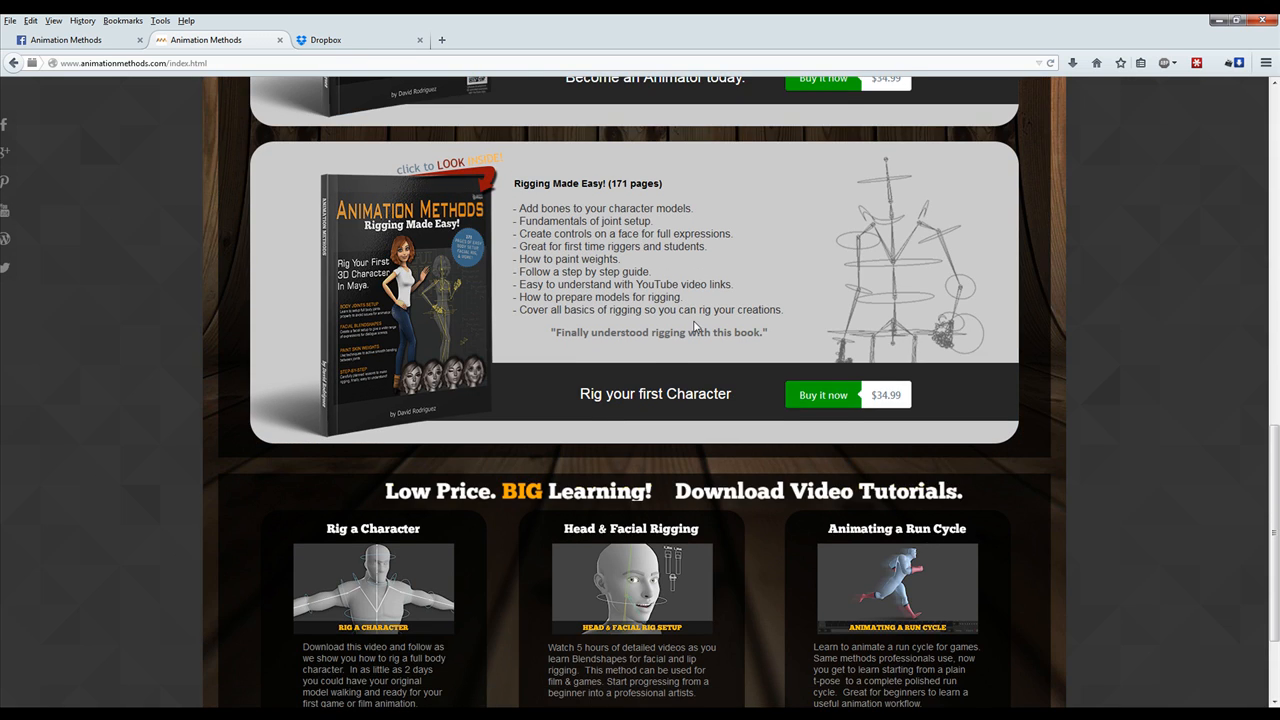
pyautogui.scroll(4, 695, 325)
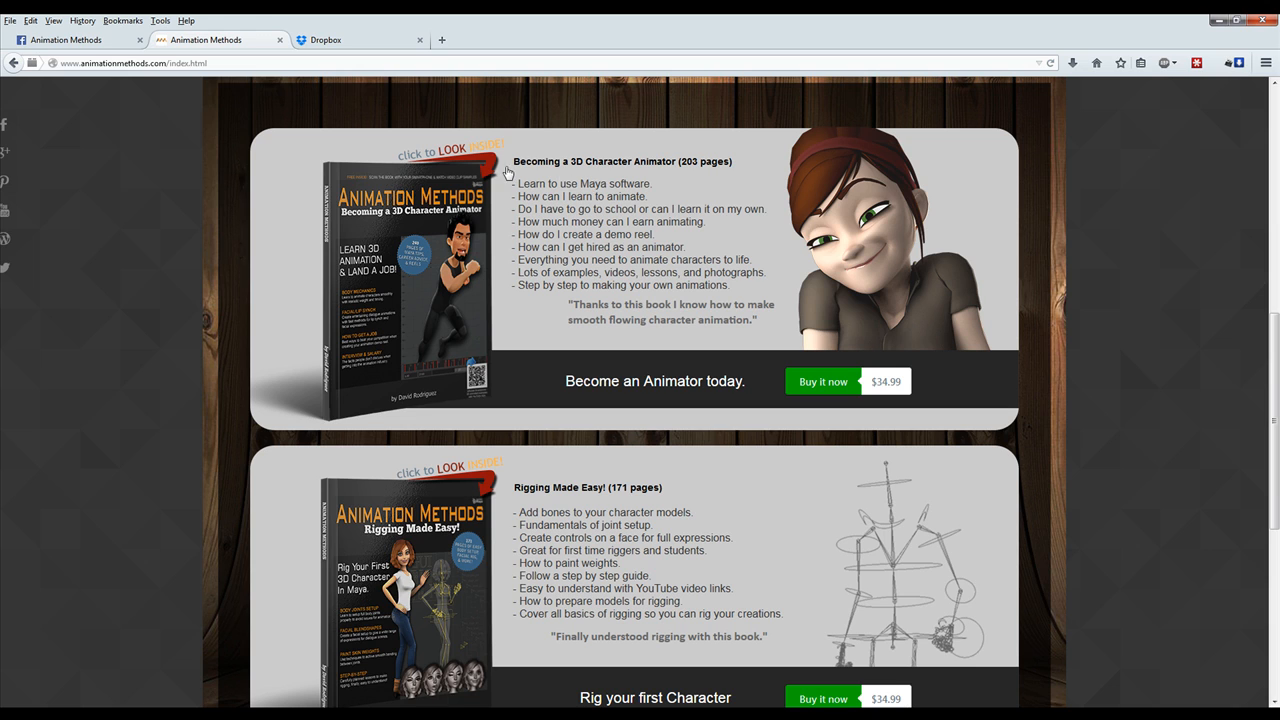
pyautogui.moveTo(540, 163); pyautogui.dragTo(657, 180)
pyautogui.click(632, 161)
pyautogui.tripleClick(632, 161)
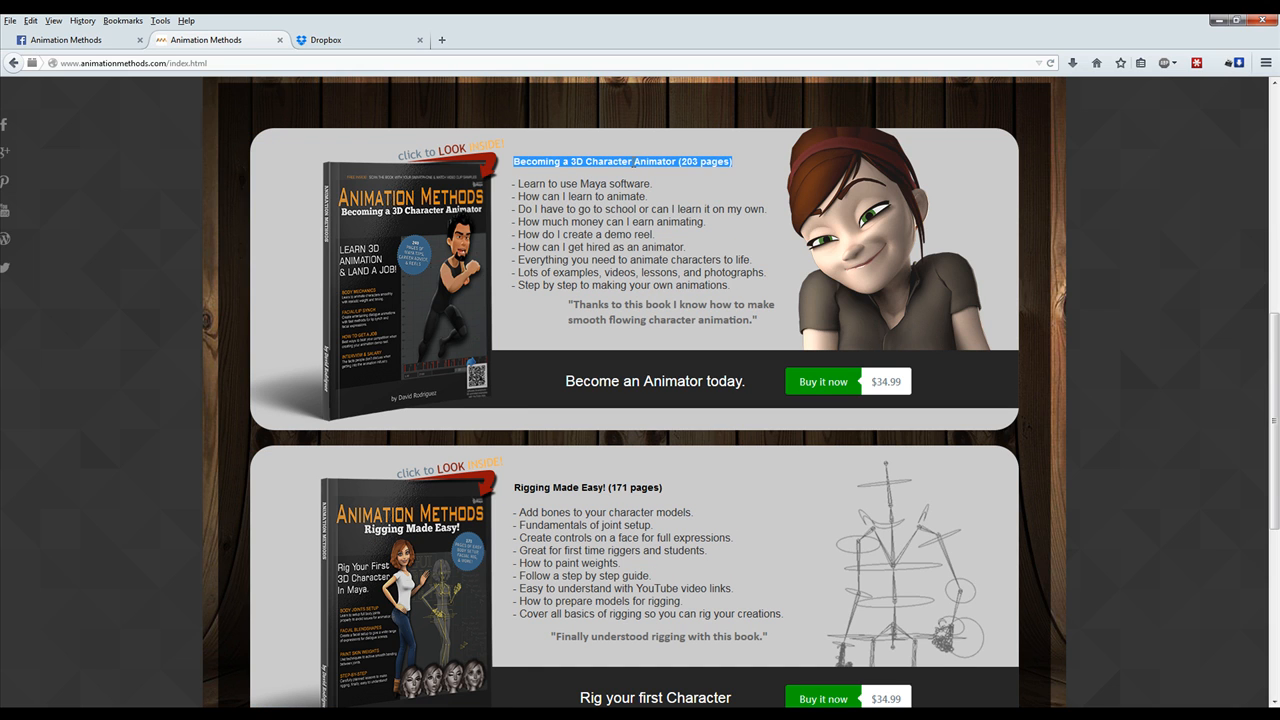
pyautogui.click(632, 161)
pyautogui.scroll(-3, 631, 197)
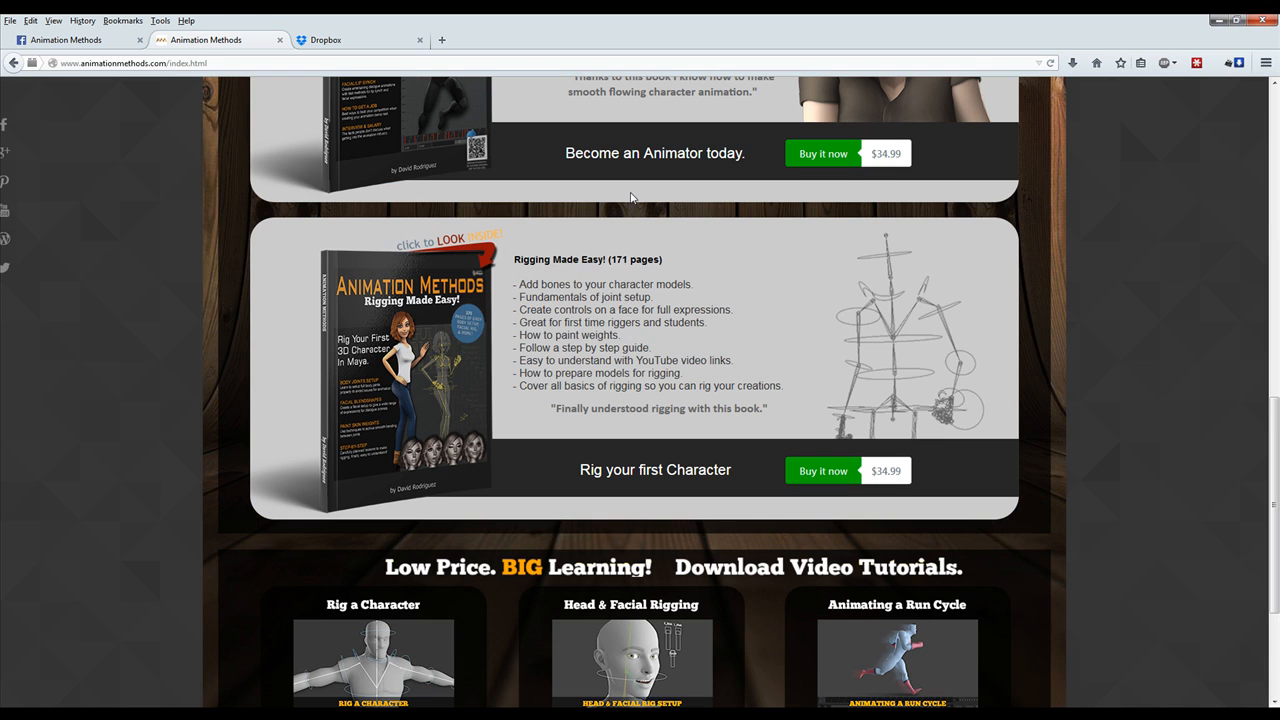
pyautogui.tripleClick(566, 259)
pyautogui.click(566, 259)
pyautogui.scroll(-3, 597, 427)
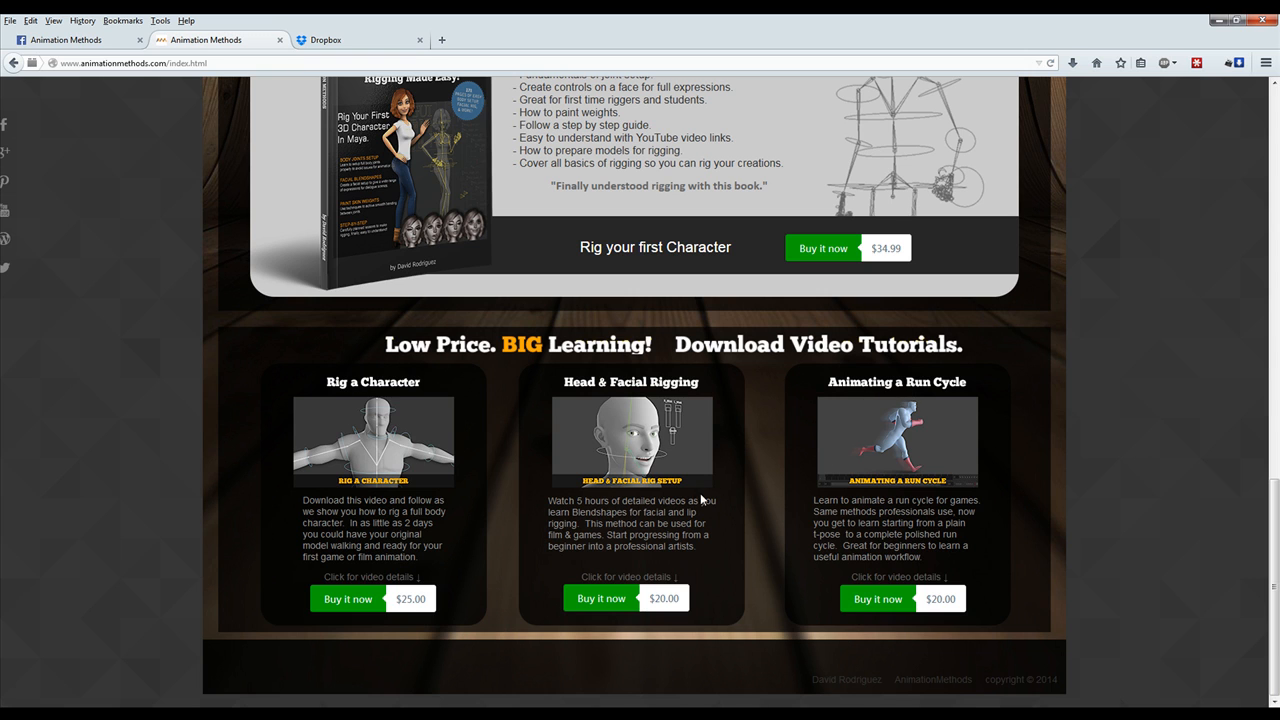
pyautogui.scroll(6, 715, 505)
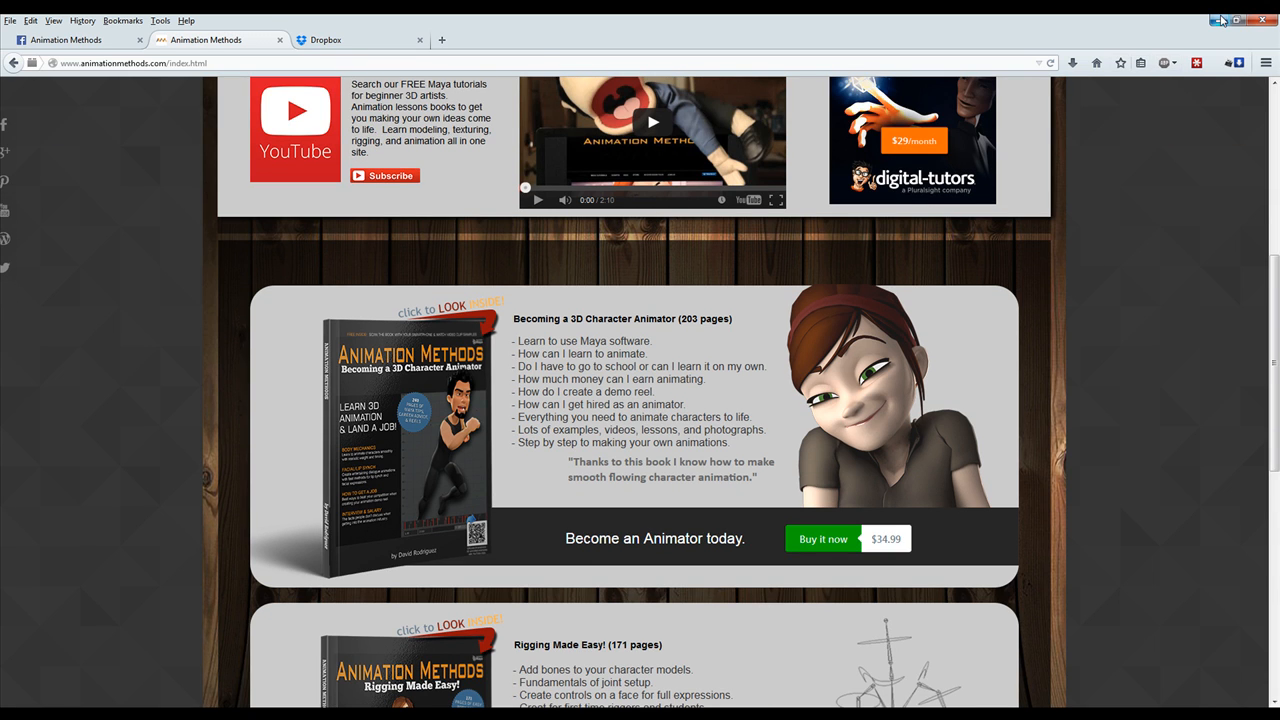
pyautogui.click(1221, 20)
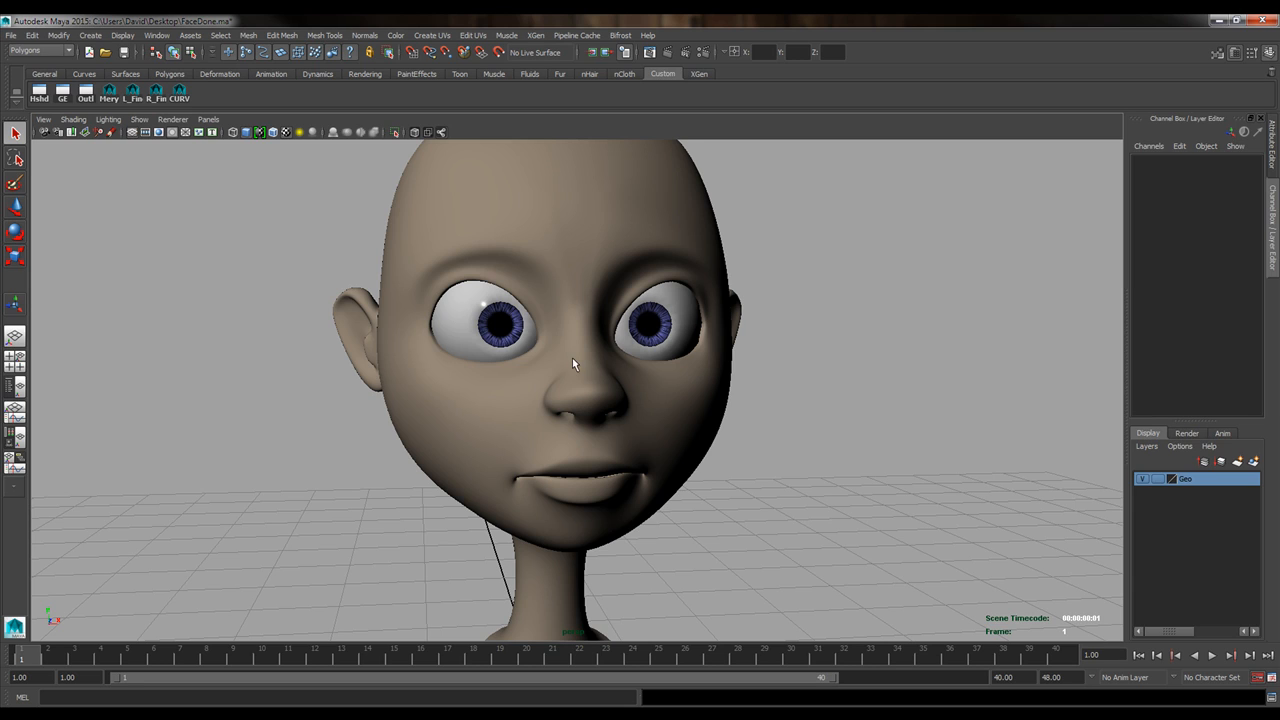
pyautogui.click(493, 335)
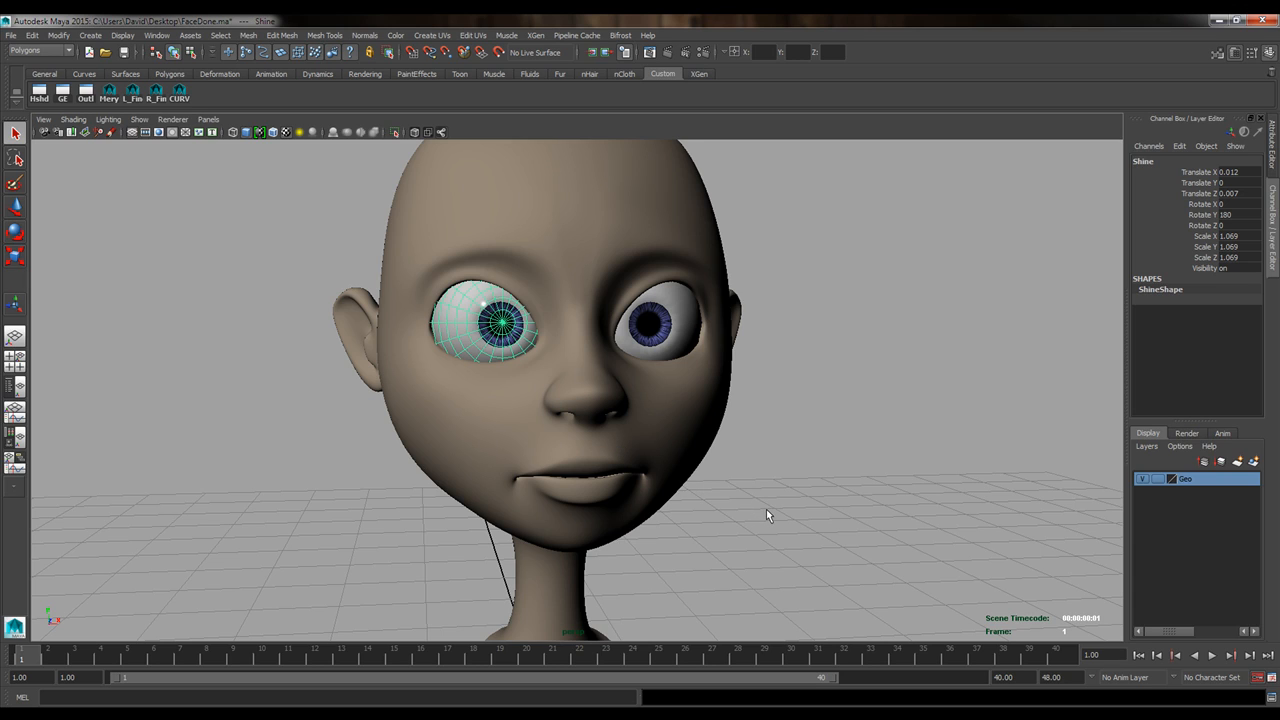
pyautogui.click(749, 530)
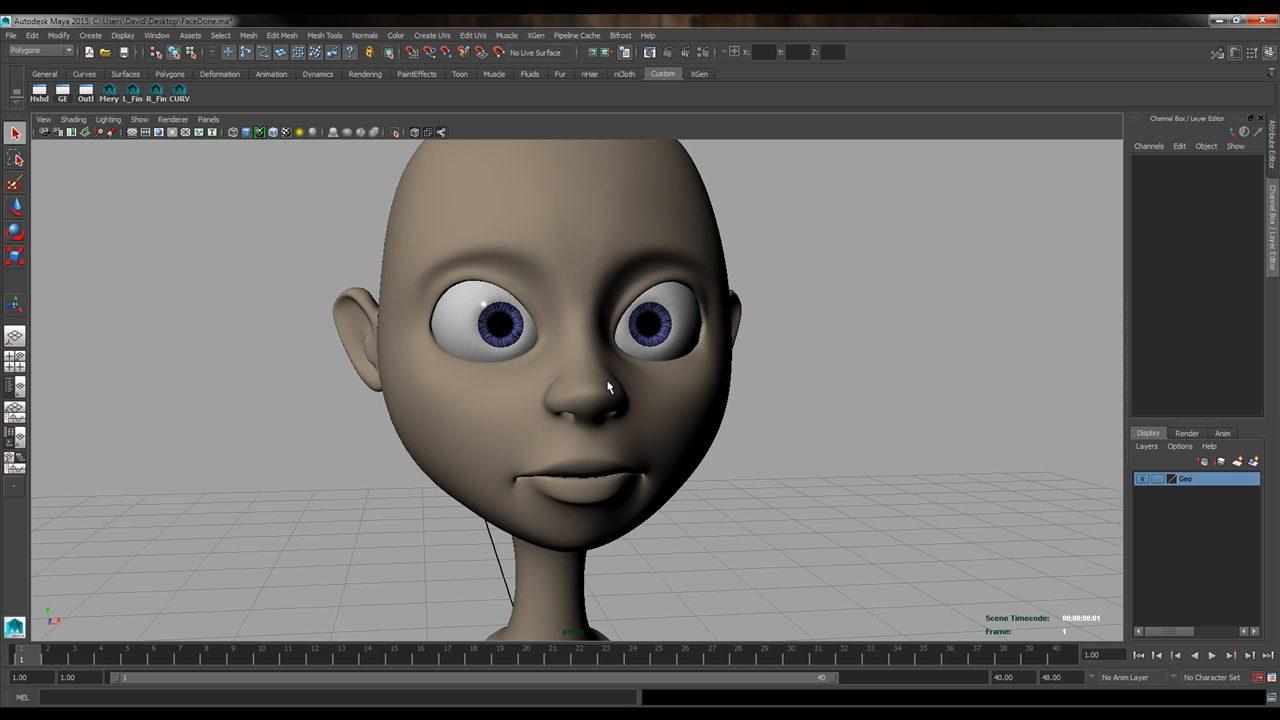
pyautogui.moveTo(660, 447)
pyautogui.keyDown('alt'); pyautogui.mouseDown()
pyautogui.moveTo(506, 440)
pyautogui.moveTo(625, 358)
pyautogui.moveTo(522, 415)
pyautogui.moveTo(633, 466)
pyautogui.moveTo(668, 426)
pyautogui.mouseUp(); pyautogui.keyUp('alt')
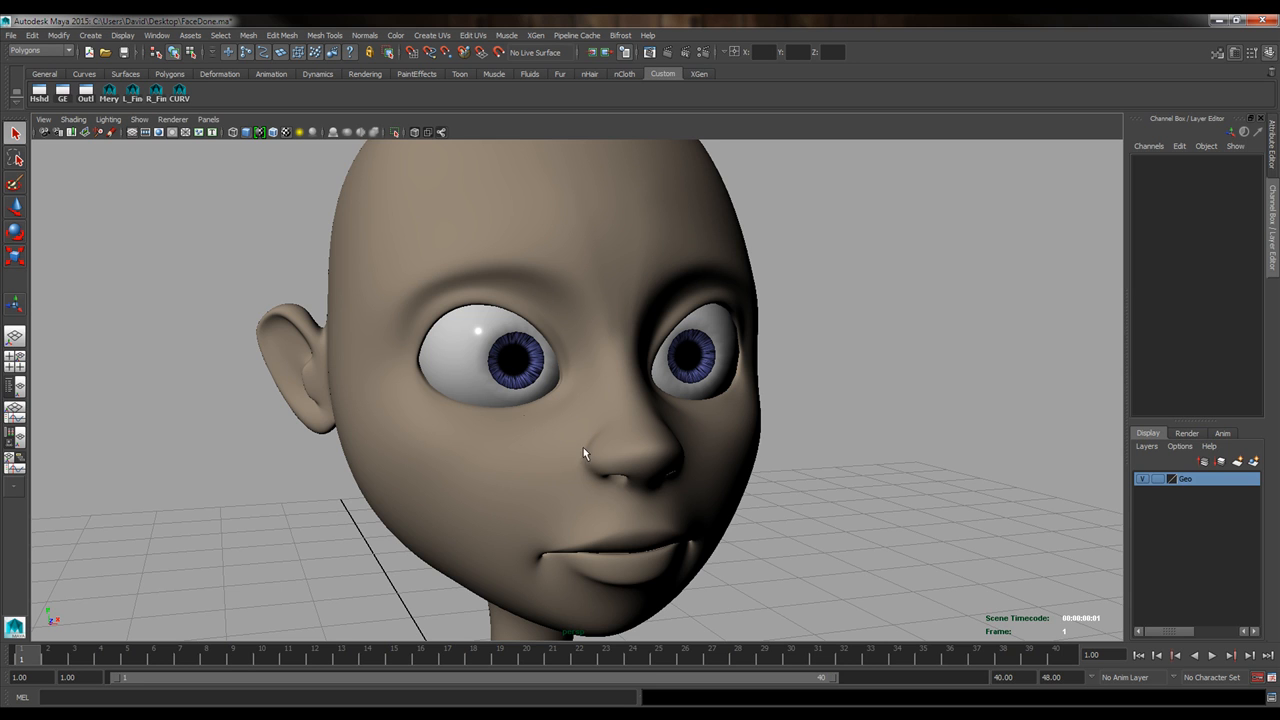
pyautogui.keyDown('alt'); pyautogui.moveTo(833, 471); pyautogui.dragTo(771, 449); pyautogui.keyUp('alt')
pyautogui.keyDown('alt'); pyautogui.moveTo(771, 449); pyautogui.dragTo(689, 457, button='right'); pyautogui.keyUp('alt')
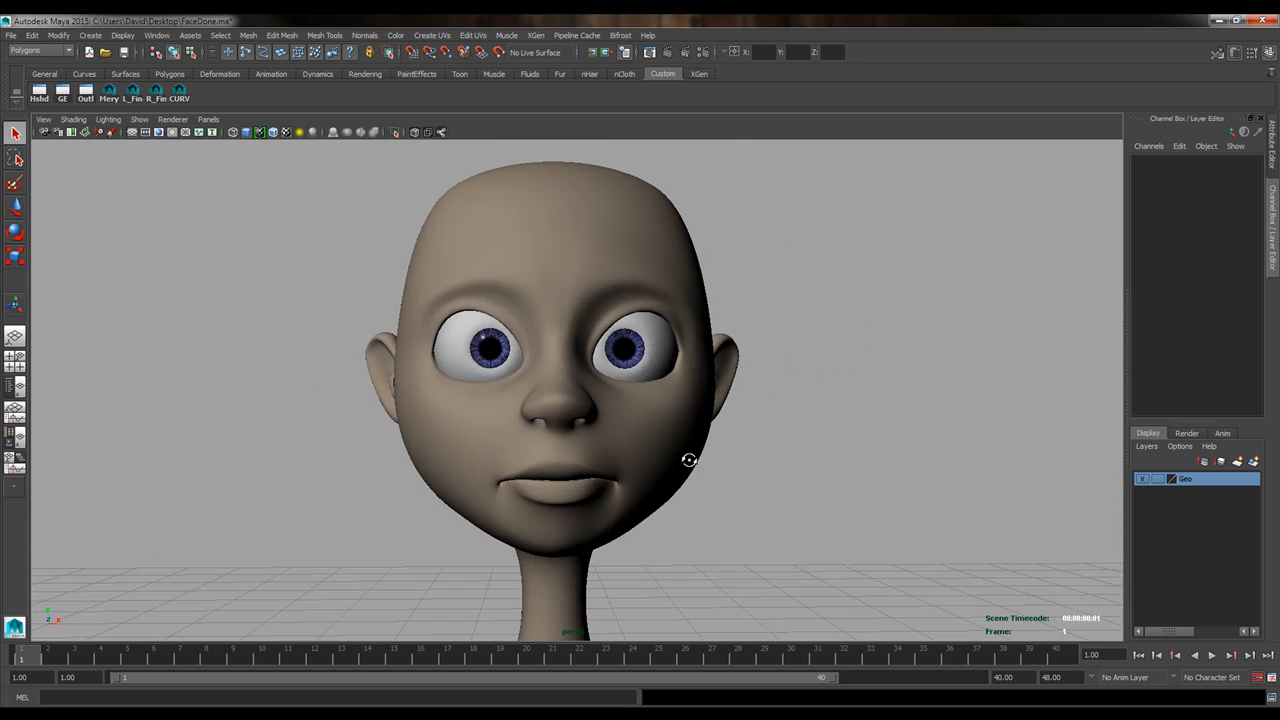
pyautogui.click(583, 205)
pyautogui.click(790, 296)
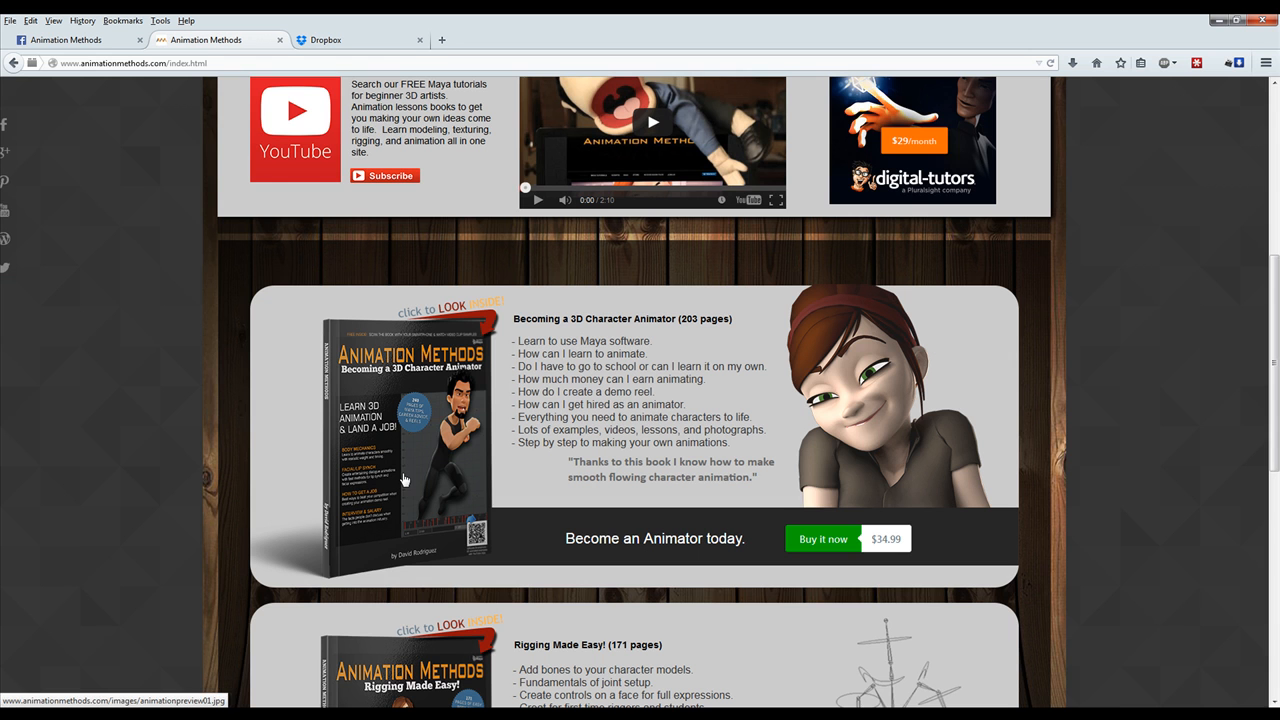
# Open the Rigs page of the Animation Methods website.
pyautogui.scroll(5, 460, 420)
pyautogui.scroll(1, 440, 450)
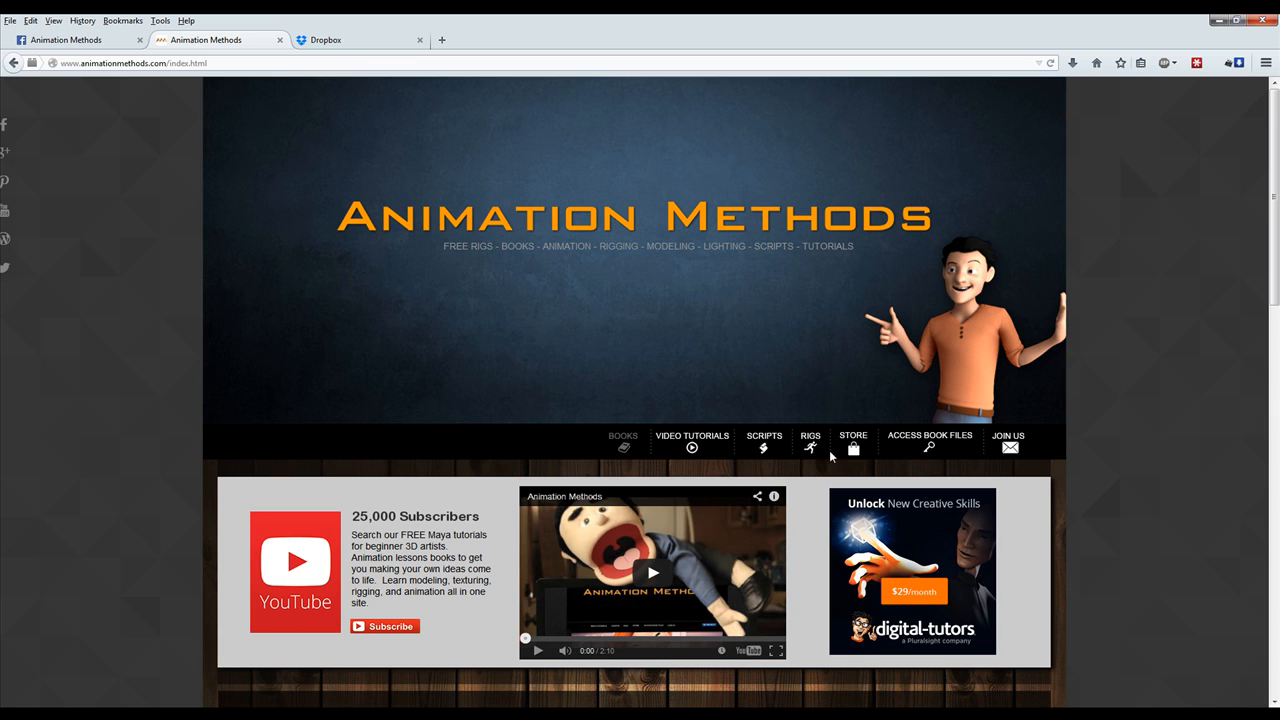
pyautogui.click(815, 446)
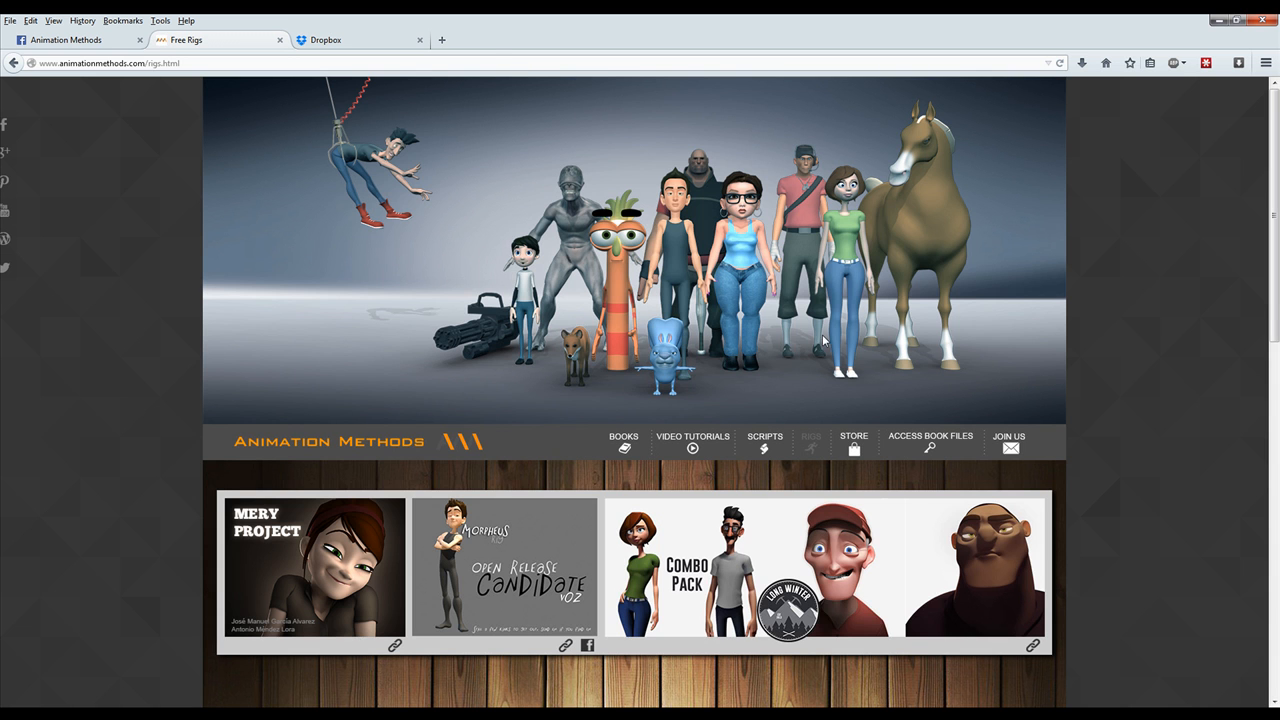
# Open the Long Winter shop from the Combo Pack banner, browse its character rigs, and return to Maya.
pyautogui.scroll(-3, 824, 342)
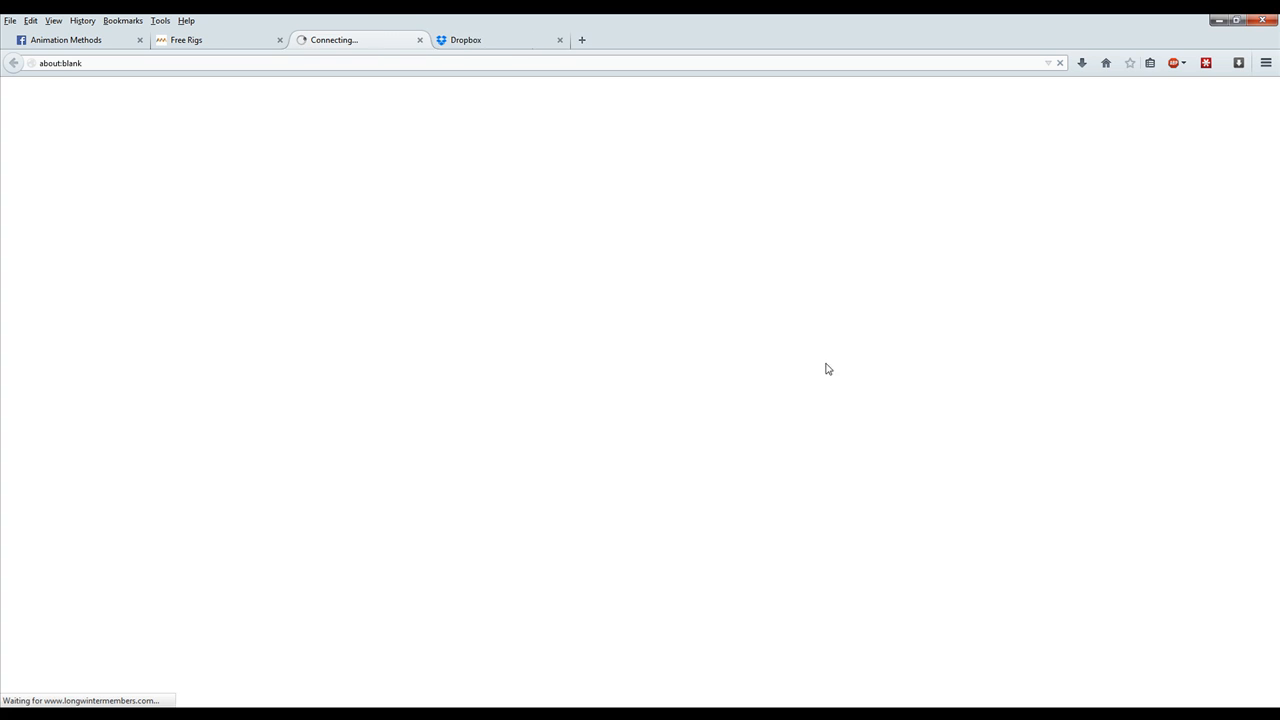
pyautogui.click(756, 378)
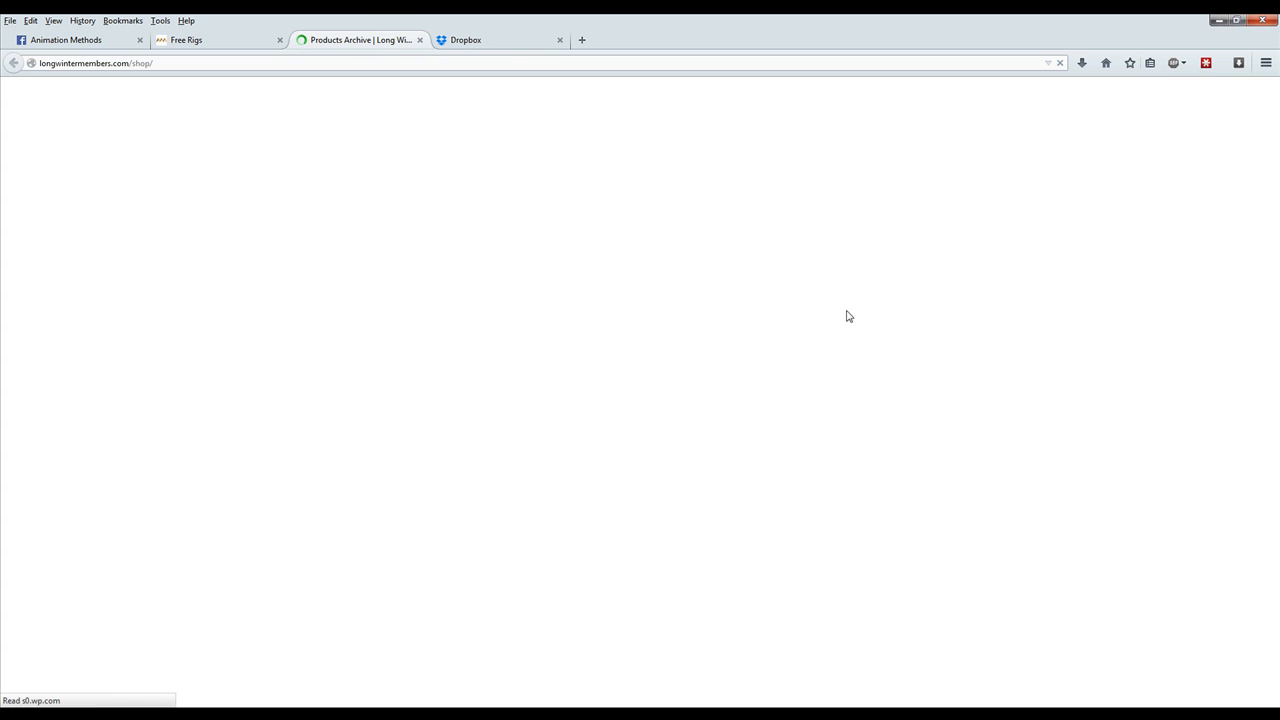
pyautogui.scroll(-3, 1158, 300)
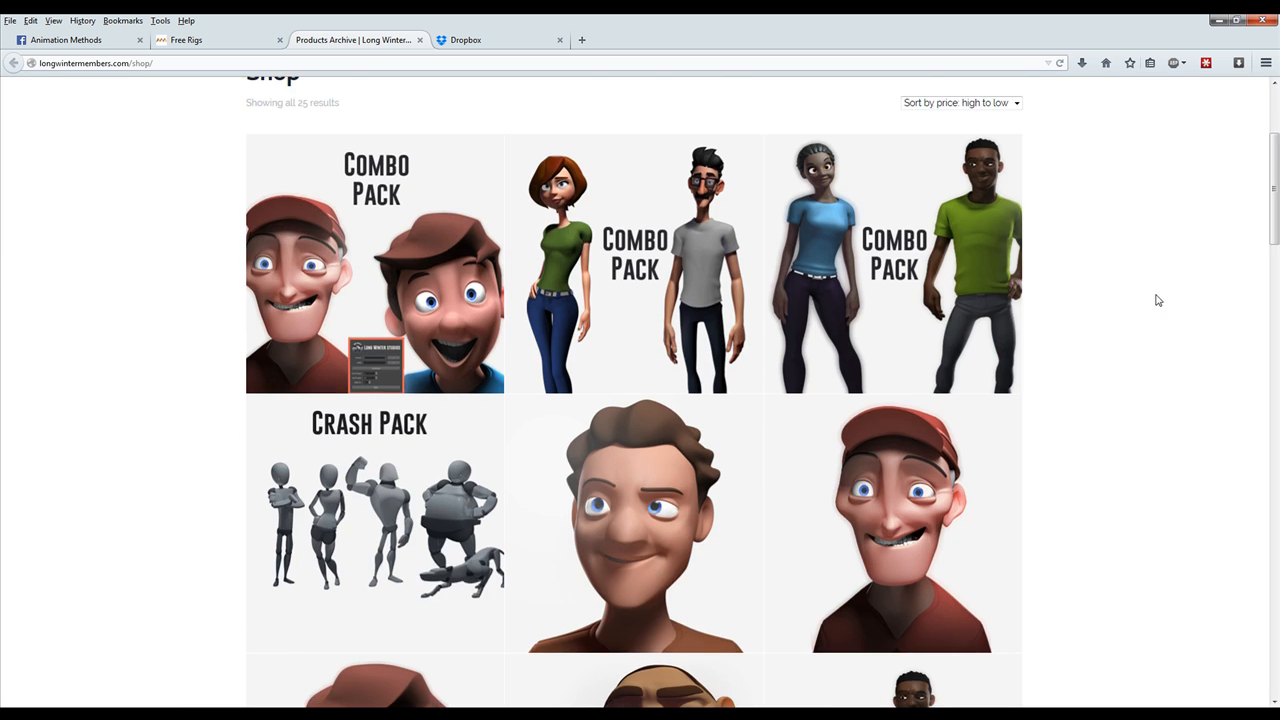
pyautogui.scroll(-8, 1158, 300)
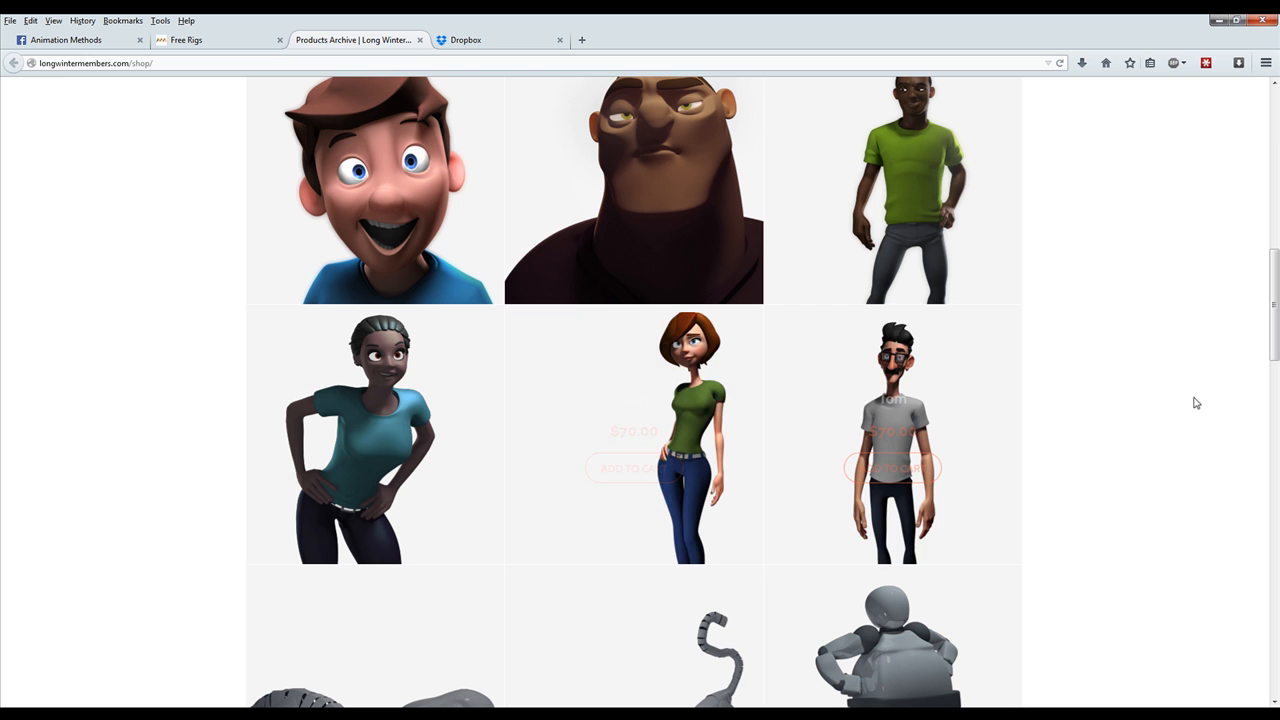
pyautogui.scroll(5, 1157, 396)
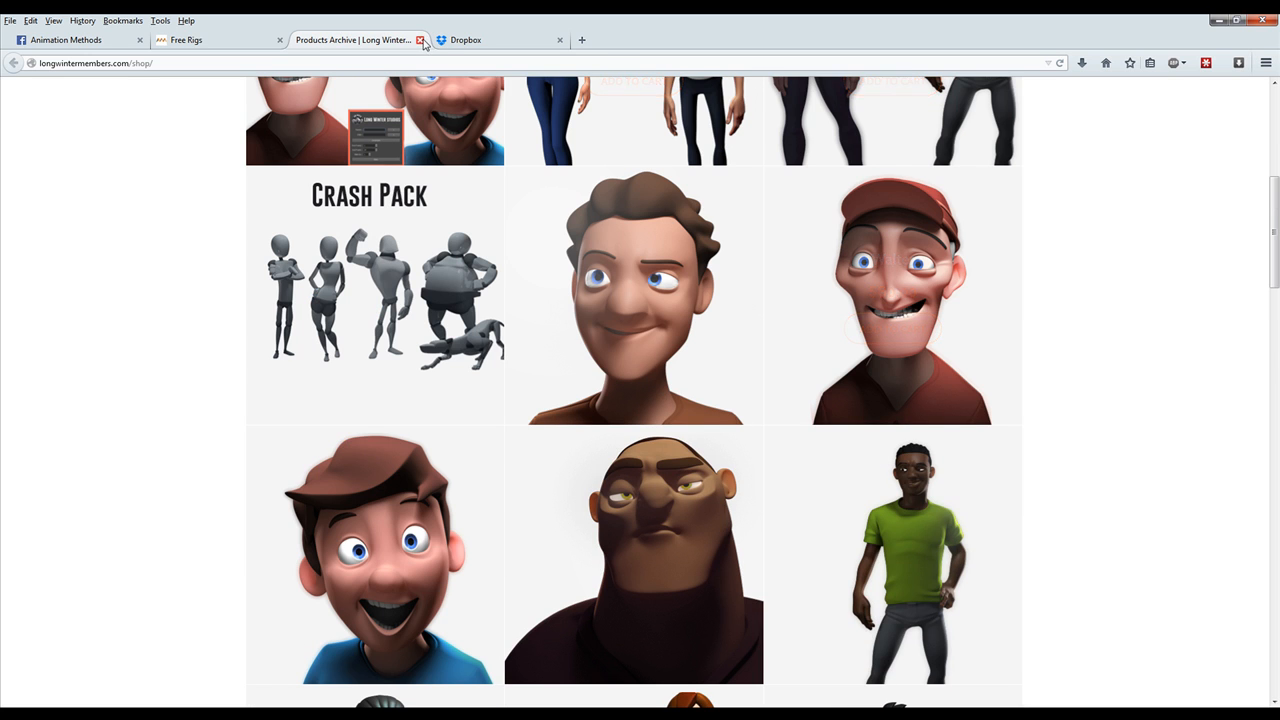
pyautogui.click(419, 41)
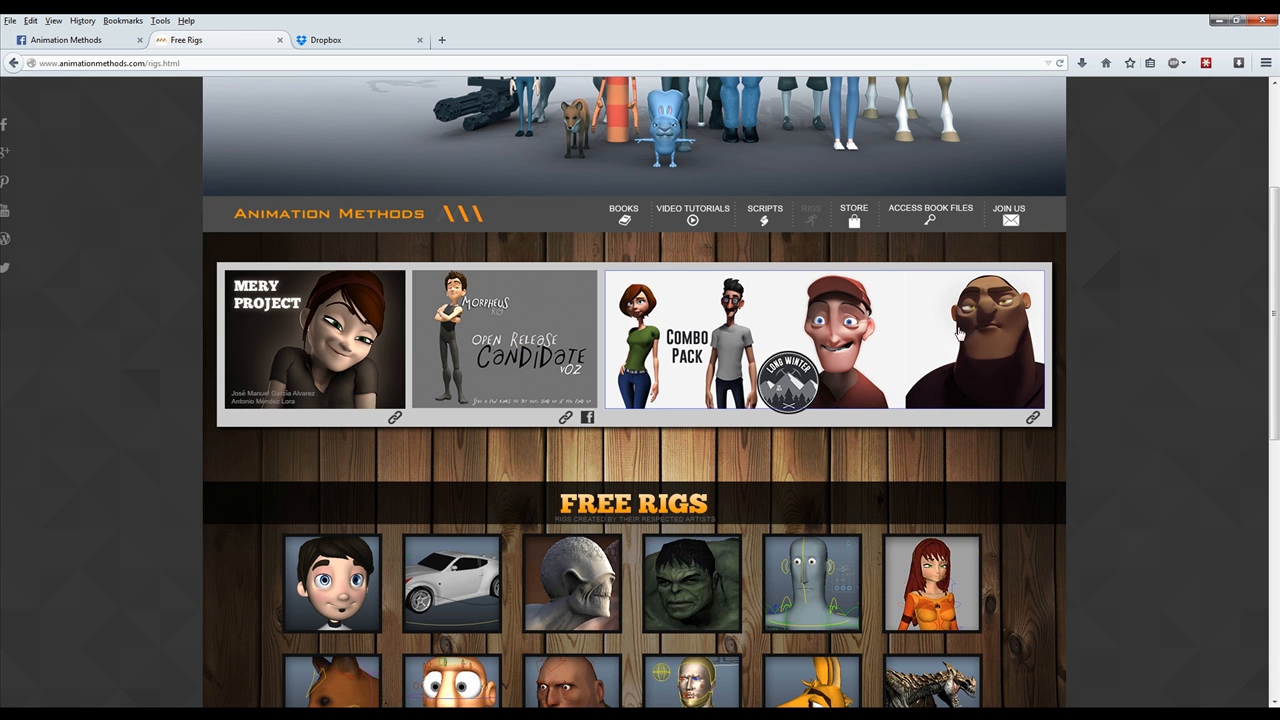
pyautogui.click(1217, 20)
# Delete both existing eyeballs from the head model, leaving the eye sockets empty.
pyautogui.keyDown('alt'); pyautogui.moveTo(371, 583); pyautogui.dragTo(480, 503); pyautogui.keyUp('alt')
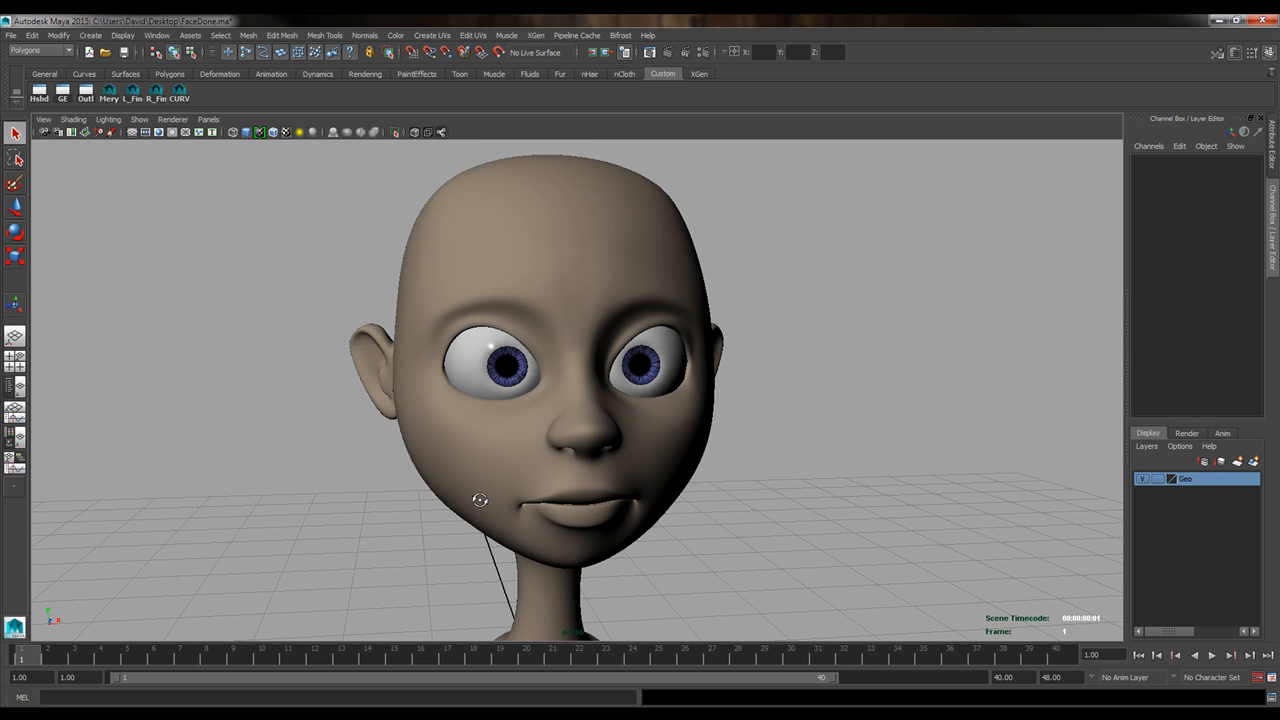
pyautogui.scroll(3, 520, 400)
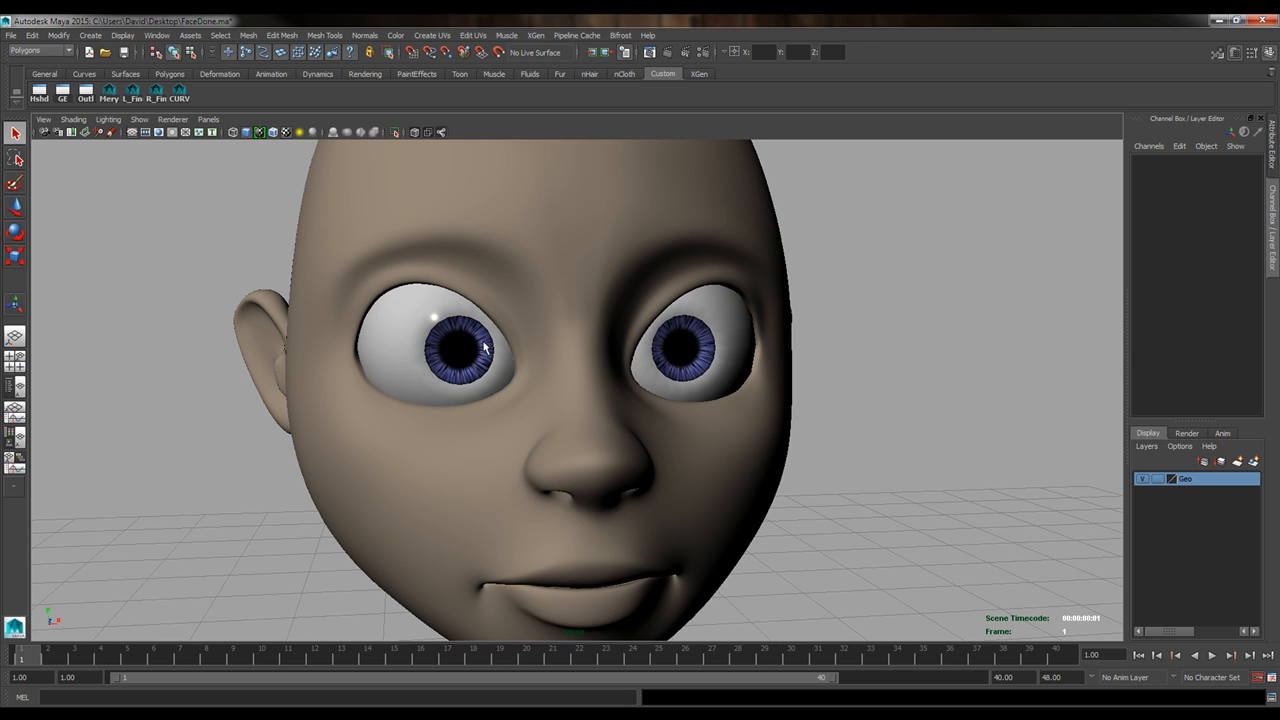
pyautogui.click(672, 345)
pyautogui.press('Delete')
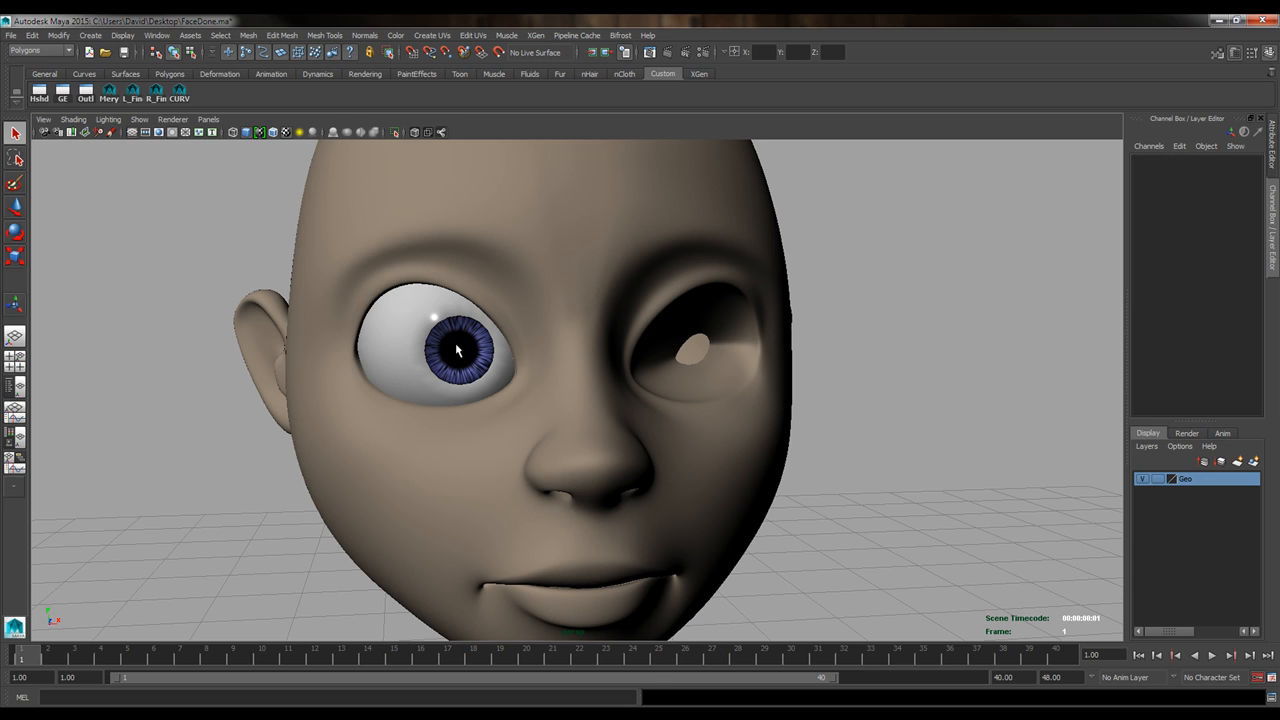
pyautogui.click(457, 350)
pyautogui.click(817, 450)
pyautogui.click(457, 360)
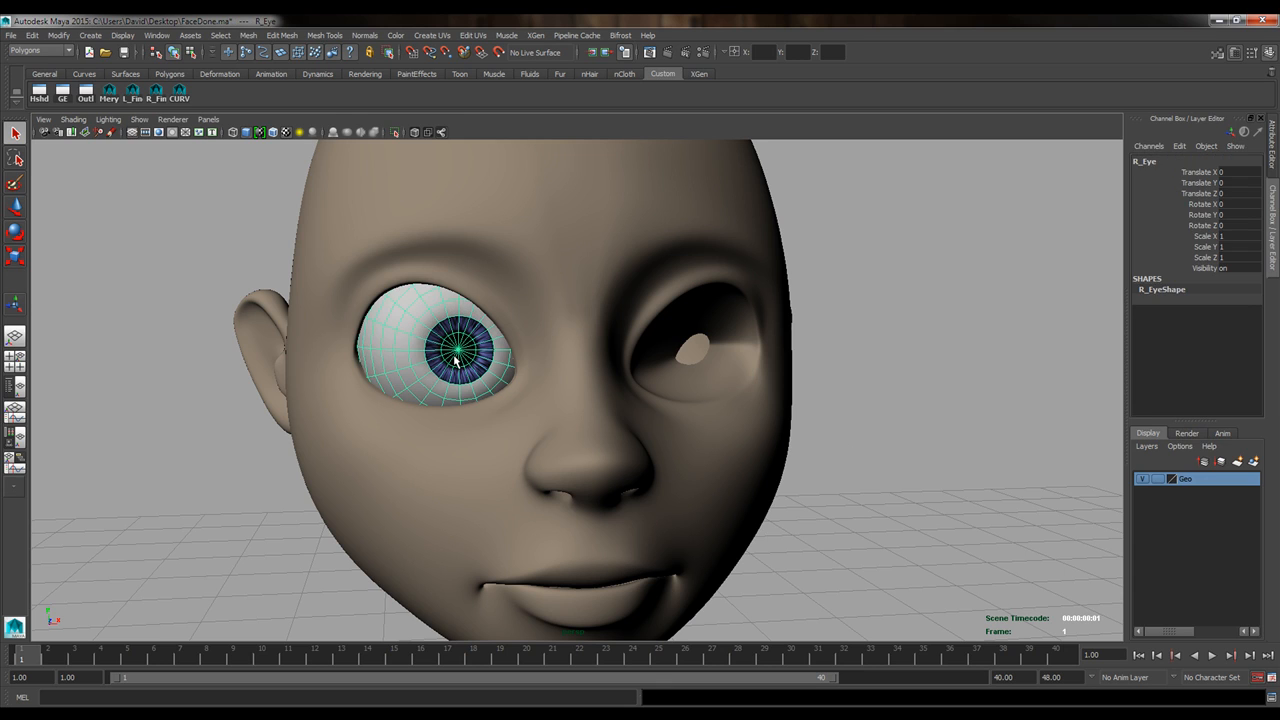
pyautogui.press('Delete')
pyautogui.keyDown('alt'); pyautogui.moveTo(589, 405); pyautogui.dragTo(762, 469); pyautogui.keyUp('alt')
pyautogui.scroll(-8, 762, 469)
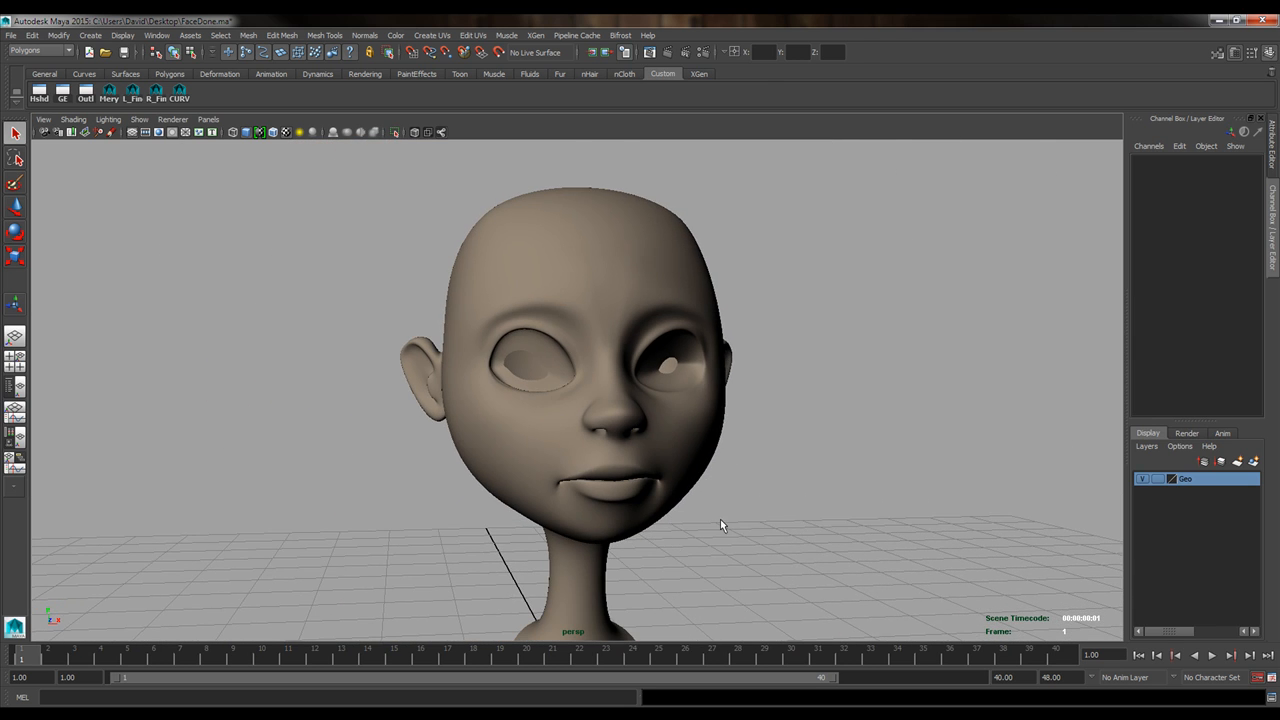
# Create a polygon sphere at the origin with the default settings.
pyautogui.click(90, 35)
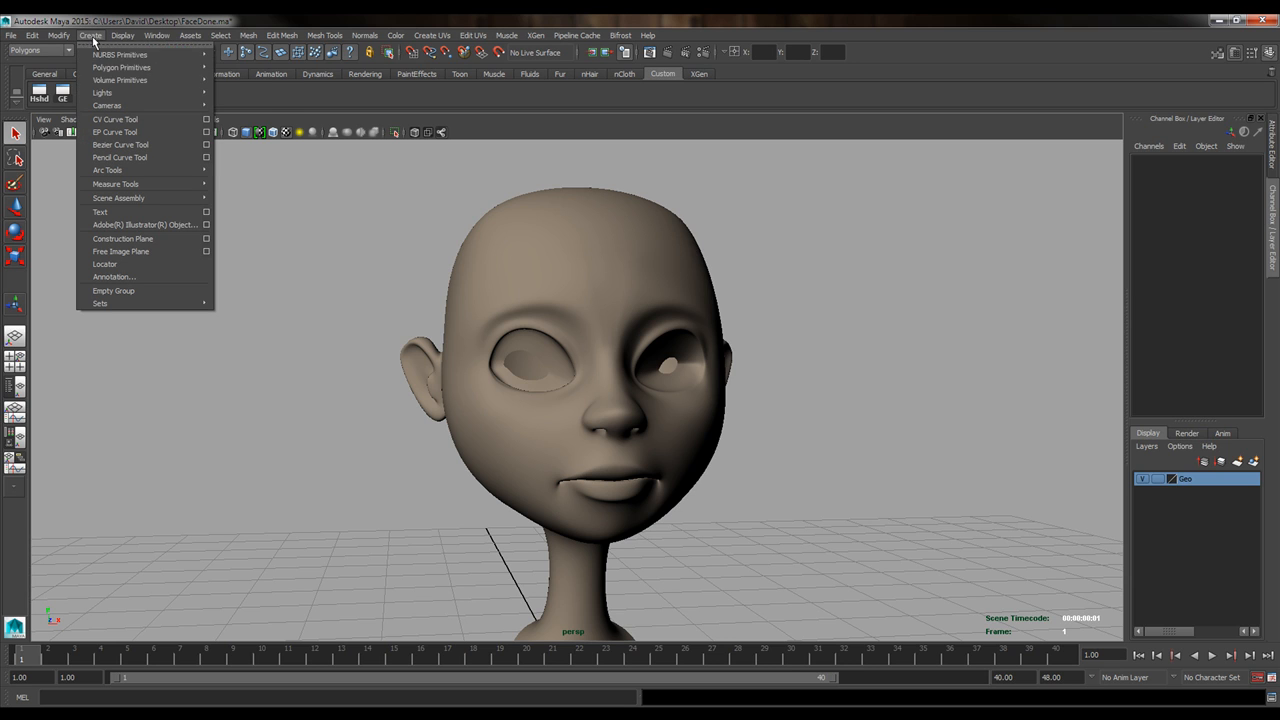
pyautogui.moveTo(121, 67)
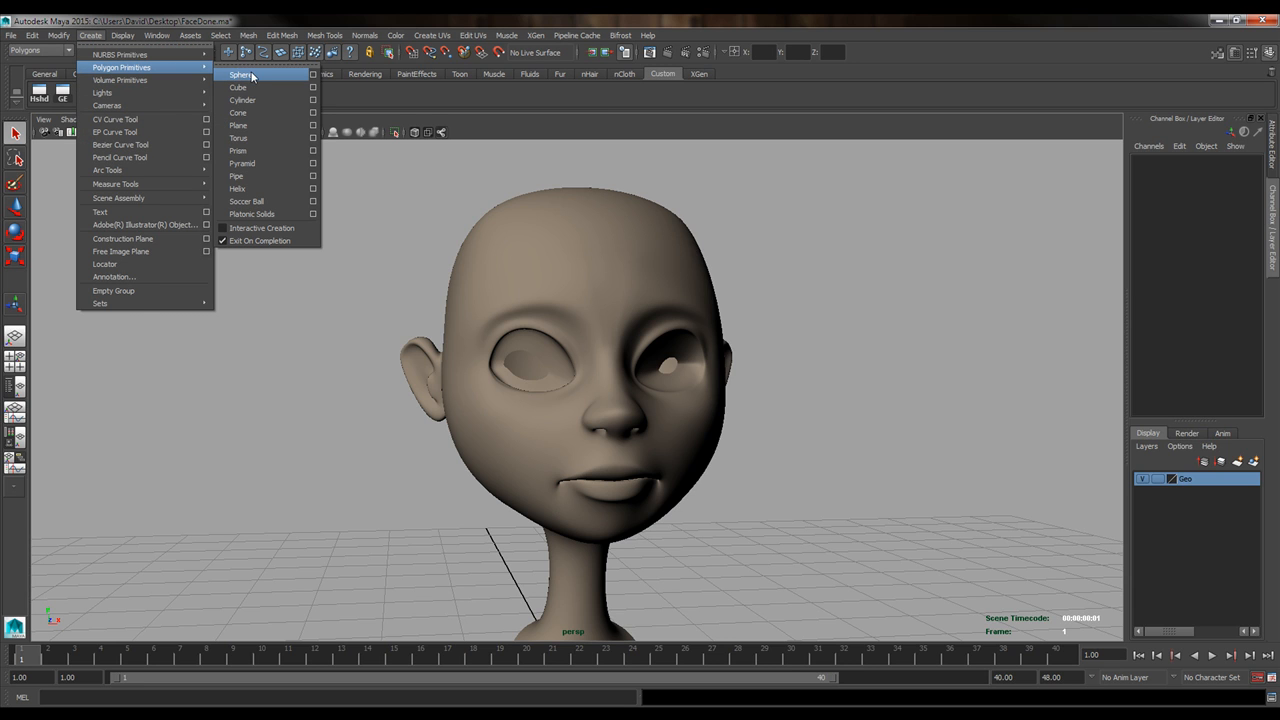
pyautogui.click(252, 77)
pyautogui.keyDown('alt'); pyautogui.moveTo(711, 394); pyautogui.dragTo(643, 357, button='right'); pyautogui.keyUp('alt')
pyautogui.keyDown('alt'); pyautogui.moveTo(643, 357); pyautogui.dragTo(641, 334, button='middle'); pyautogui.keyUp('alt')
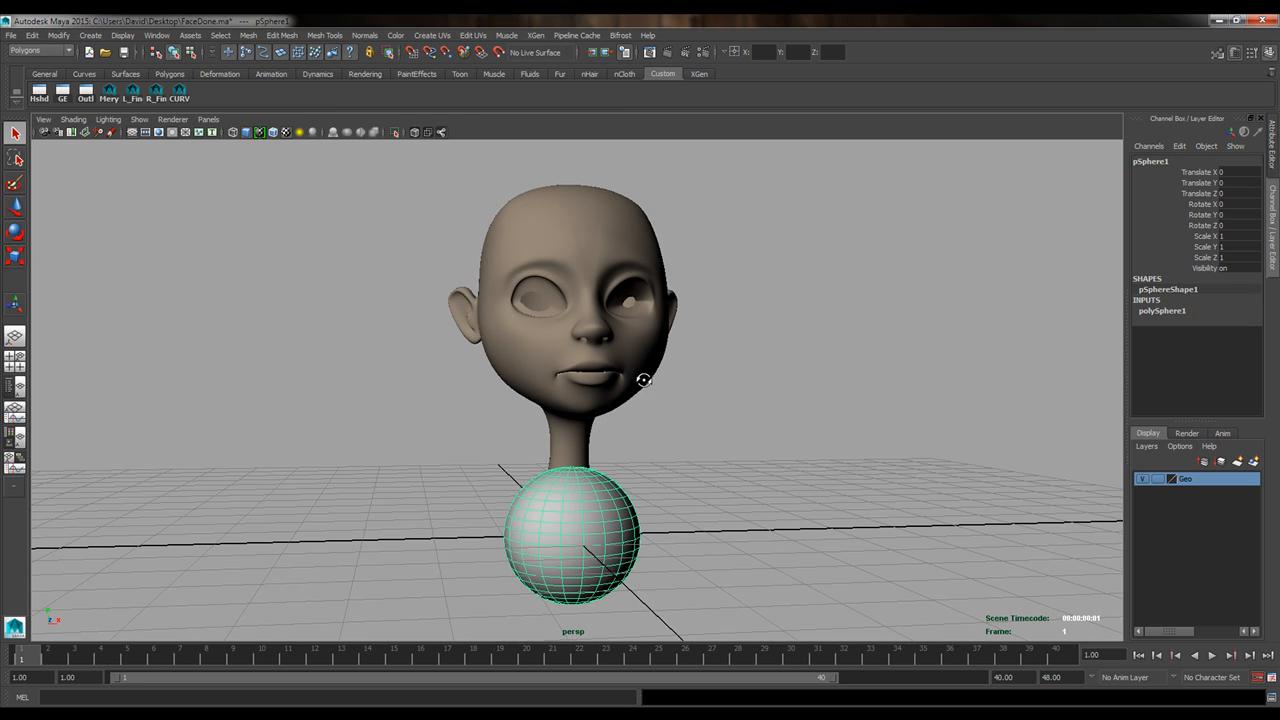
# Set the sphere's radius to 0.5.
pyautogui.keyDown('alt'); pyautogui.moveTo(643, 380); pyautogui.dragTo(826, 459); pyautogui.keyUp('alt')
pyautogui.click(1175, 313)
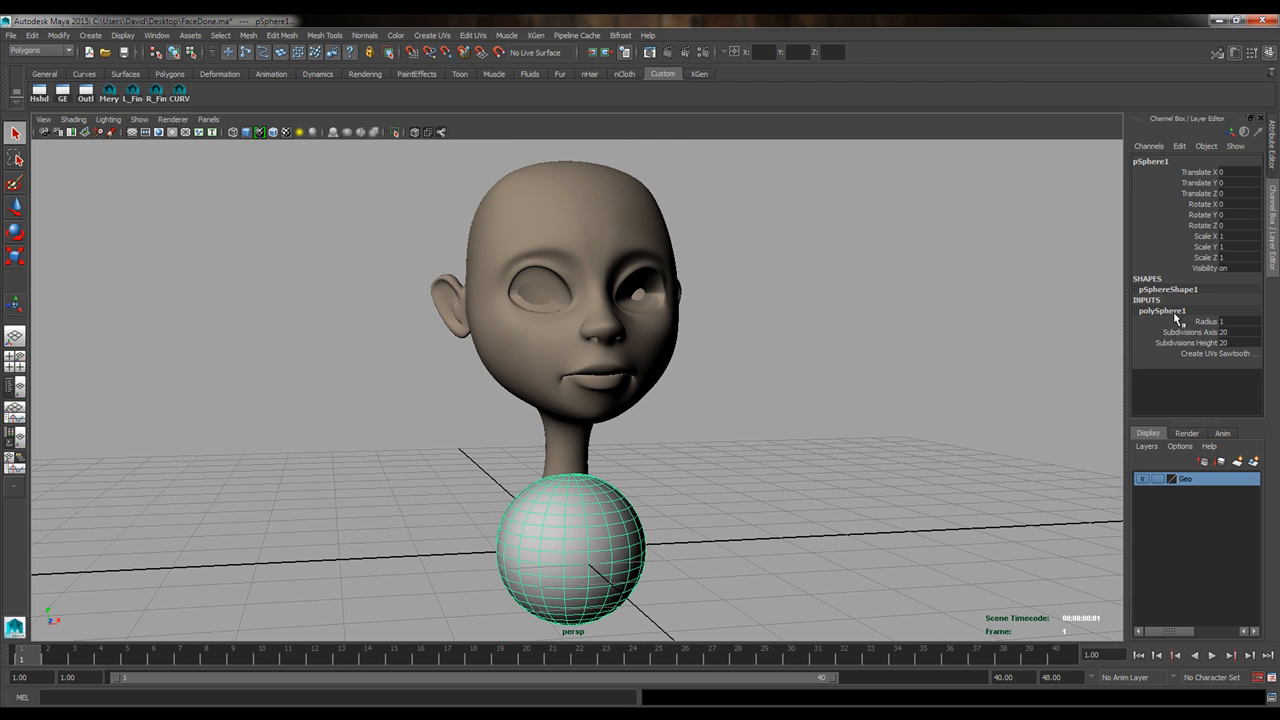
pyautogui.click(1238, 321)
pyautogui.write('0.5')
pyautogui.press('Return')
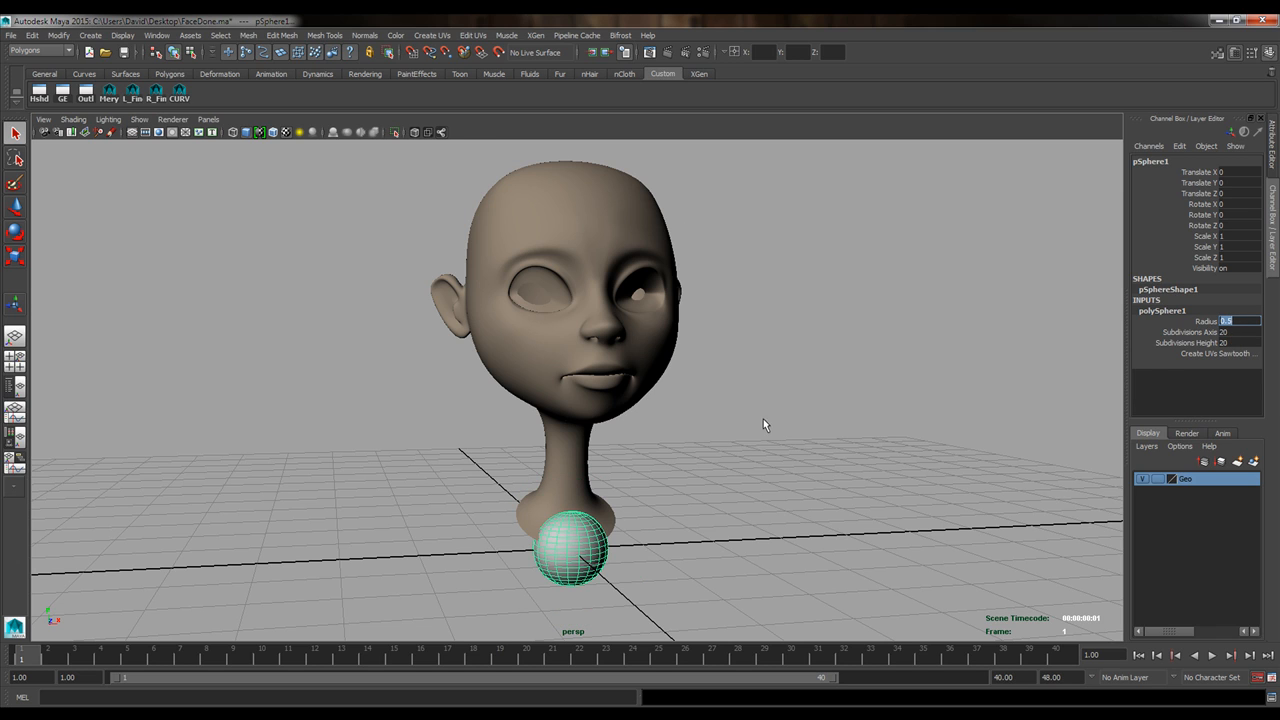
# Rotate the sphere 90 degrees about X so that its pole faces forward.
pyautogui.keyDown('alt'); pyautogui.moveTo(763, 423); pyautogui.dragTo(600, 615); pyautogui.keyUp('alt')
pyautogui.press('e')
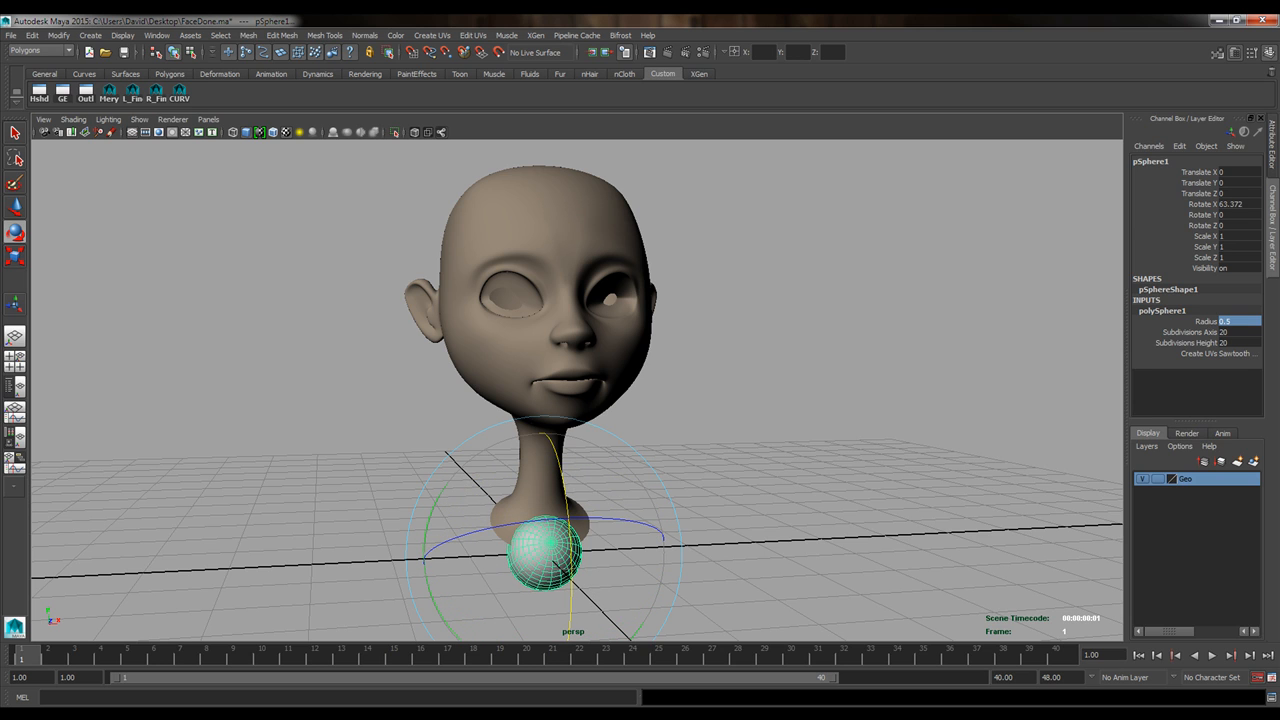
pyautogui.doubleClick(1240, 204)
pyautogui.write('90')
pyautogui.press('Return')
pyautogui.press('f')
pyautogui.keyDown('alt'); pyautogui.moveTo(766, 432); pyautogui.dragTo(766, 395); pyautogui.keyUp('alt')
pyautogui.keyDown('alt'); pyautogui.moveTo(890, 308); pyautogui.dragTo(871, 403, button='middle'); pyautogui.keyUp('alt')
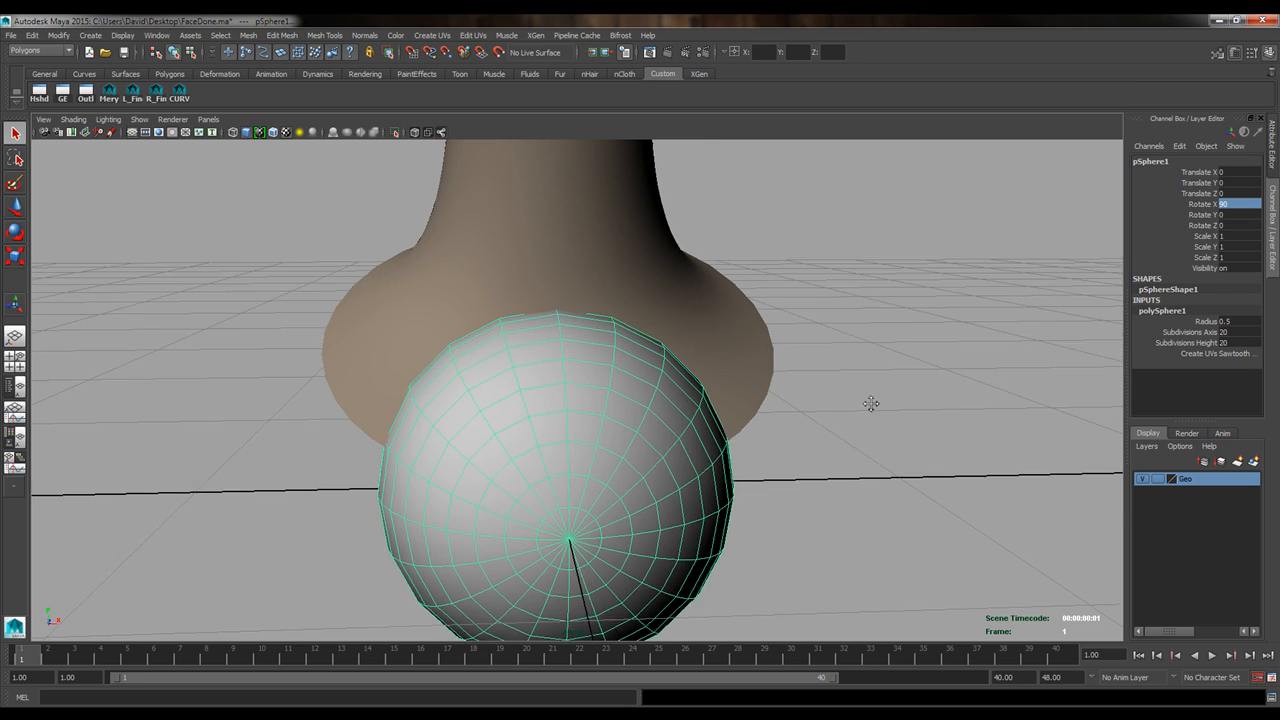
pyautogui.keyDown('alt'); pyautogui.moveTo(871, 403); pyautogui.dragTo(594, 494, button='right'); pyautogui.keyUp('alt')
pyautogui.keyDown('alt'); pyautogui.moveTo(594, 494); pyautogui.dragTo(687, 501); pyautogui.keyUp('alt')
pyautogui.keyDown('alt'); pyautogui.moveTo(687, 501); pyautogui.dragTo(631, 303, button='right'); pyautogui.keyUp('alt')
pyautogui.keyDown('alt'); pyautogui.moveTo(631, 303); pyautogui.dragTo(643, 369, button='middle'); pyautogui.keyUp('alt')
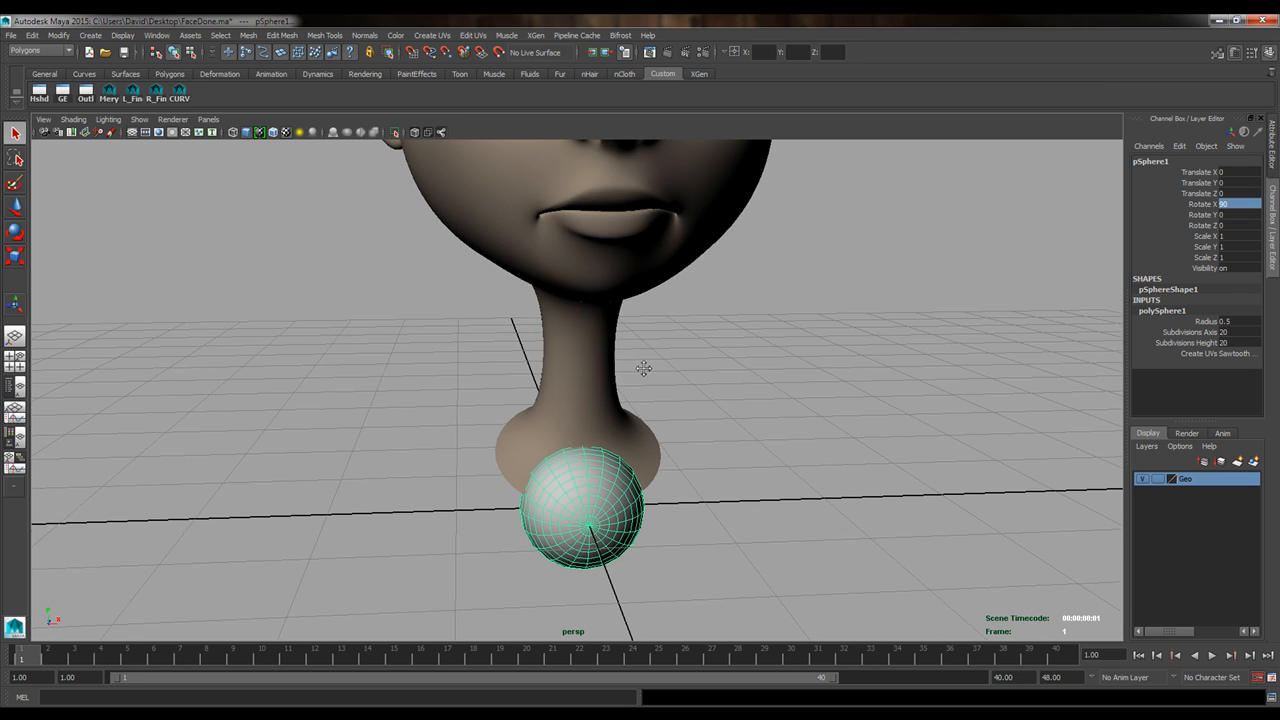
pyautogui.keyDown('alt'); pyautogui.moveTo(643, 369); pyautogui.dragTo(704, 373); pyautogui.keyUp('alt')
# Move the sphere up to eye height, about 3.374 in Y, and sideways to about -0.445 in X, behind the character's right socket.
pyautogui.press('w')
pyautogui.keyDown('alt'); pyautogui.moveTo(724, 300); pyautogui.dragTo(620, 345, button='right'); pyautogui.keyUp('alt')
pyautogui.keyDown('alt'); pyautogui.moveTo(620, 345); pyautogui.dragTo(617, 415, button='middle'); pyautogui.keyUp('alt')
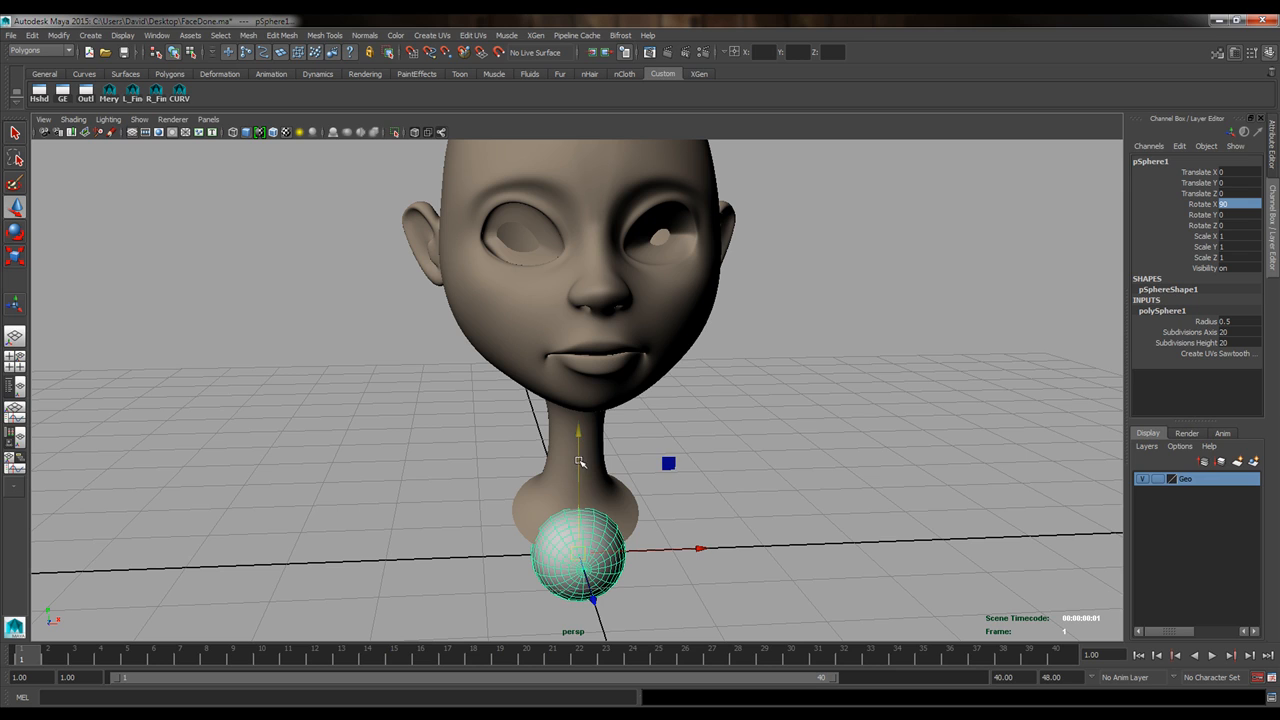
pyautogui.moveTo(580, 445); pyautogui.dragTo(597, 123)
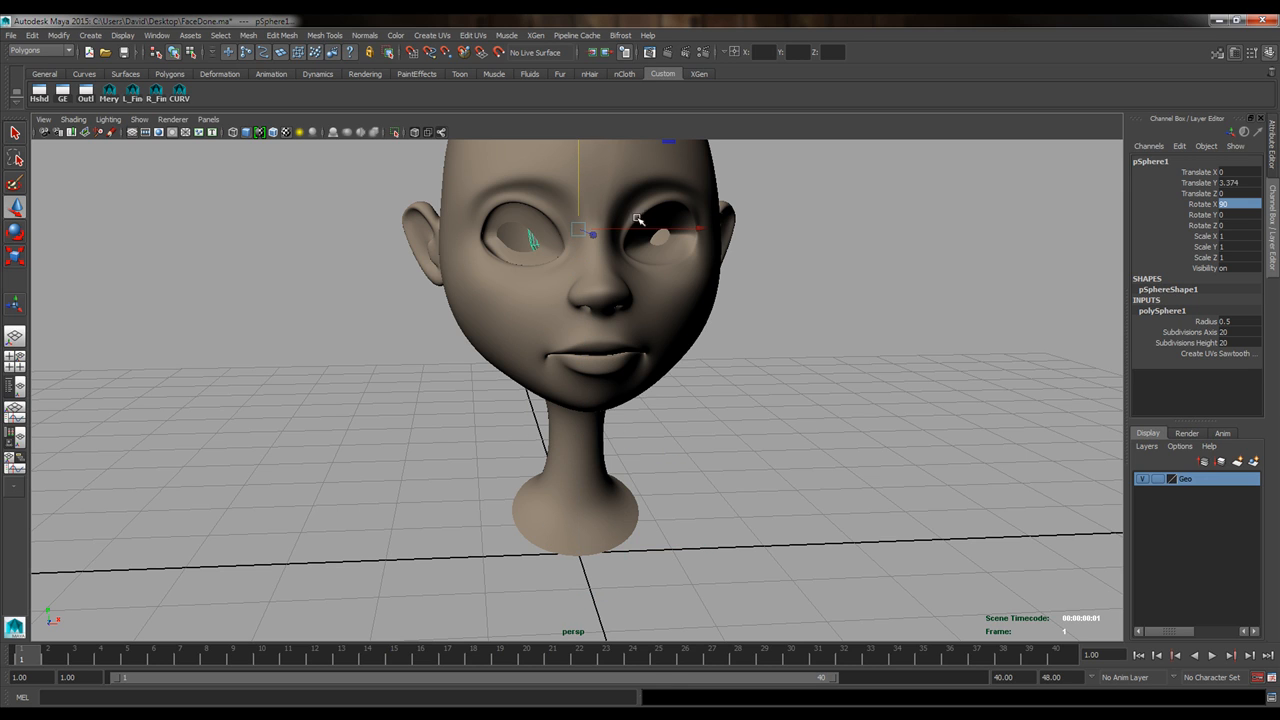
pyautogui.moveTo(661, 232); pyautogui.dragTo(590, 233)
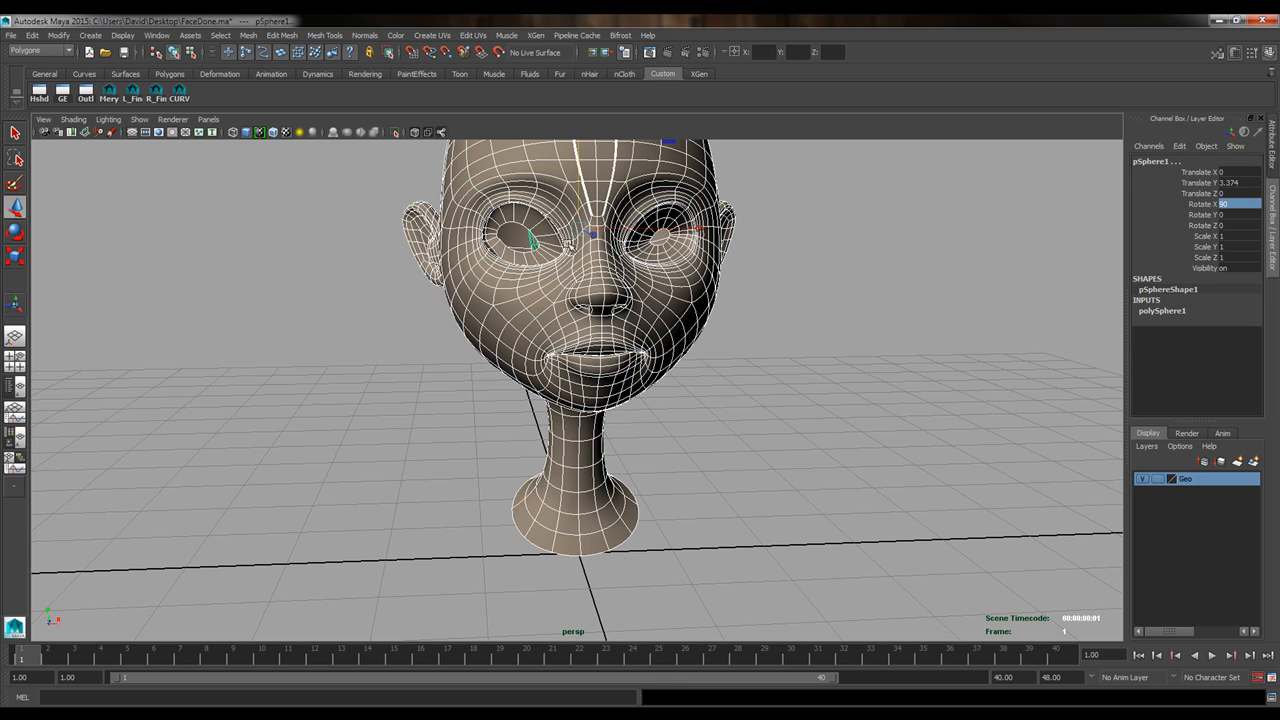
pyautogui.hotkey('ctrl', 'z')
pyautogui.moveTo(675, 227); pyautogui.dragTo(631, 229)
pyautogui.keyDown('alt'); pyautogui.moveTo(560, 270); pyautogui.dragTo(543, 366, button='middle'); pyautogui.keyUp('alt')
pyautogui.keyDown('alt'); pyautogui.moveTo(543, 366); pyautogui.dragTo(635, 364); pyautogui.keyUp('alt')
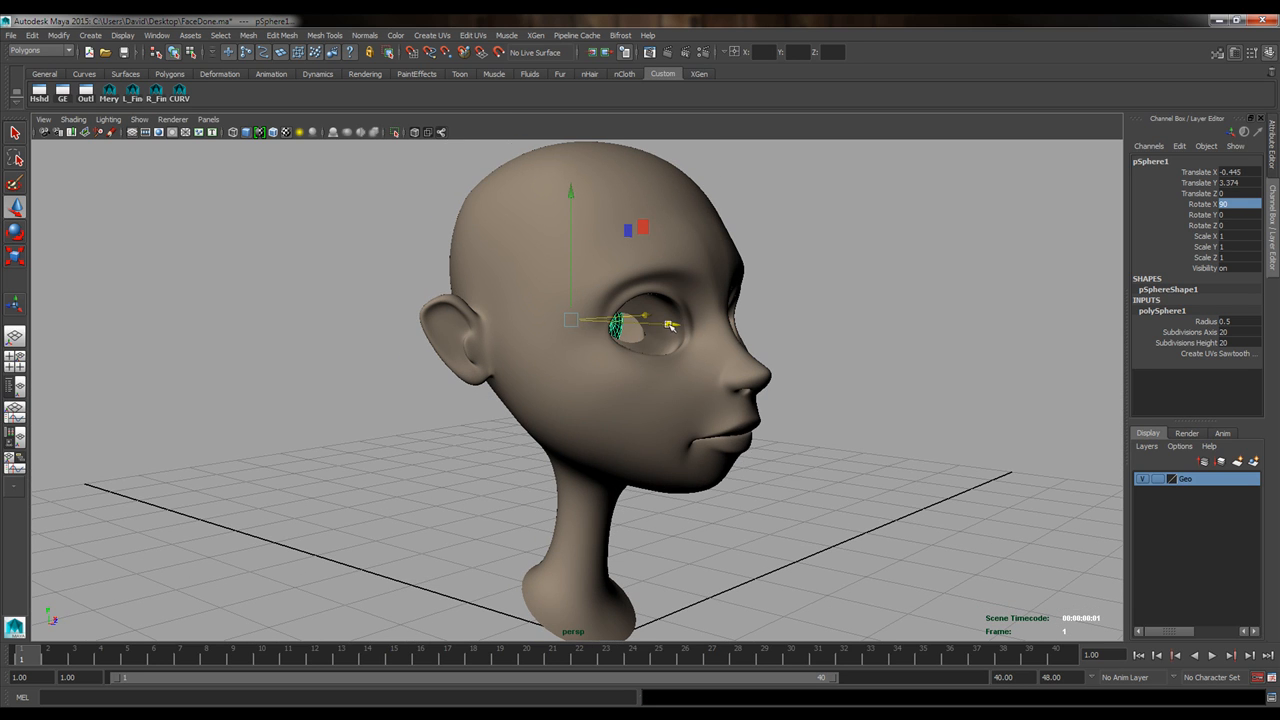
# Bring the sphere forward to fill the right eye socket, at about -0.499 in X and 0.821 in Z.
pyautogui.moveTo(674, 326); pyautogui.dragTo(740, 346)
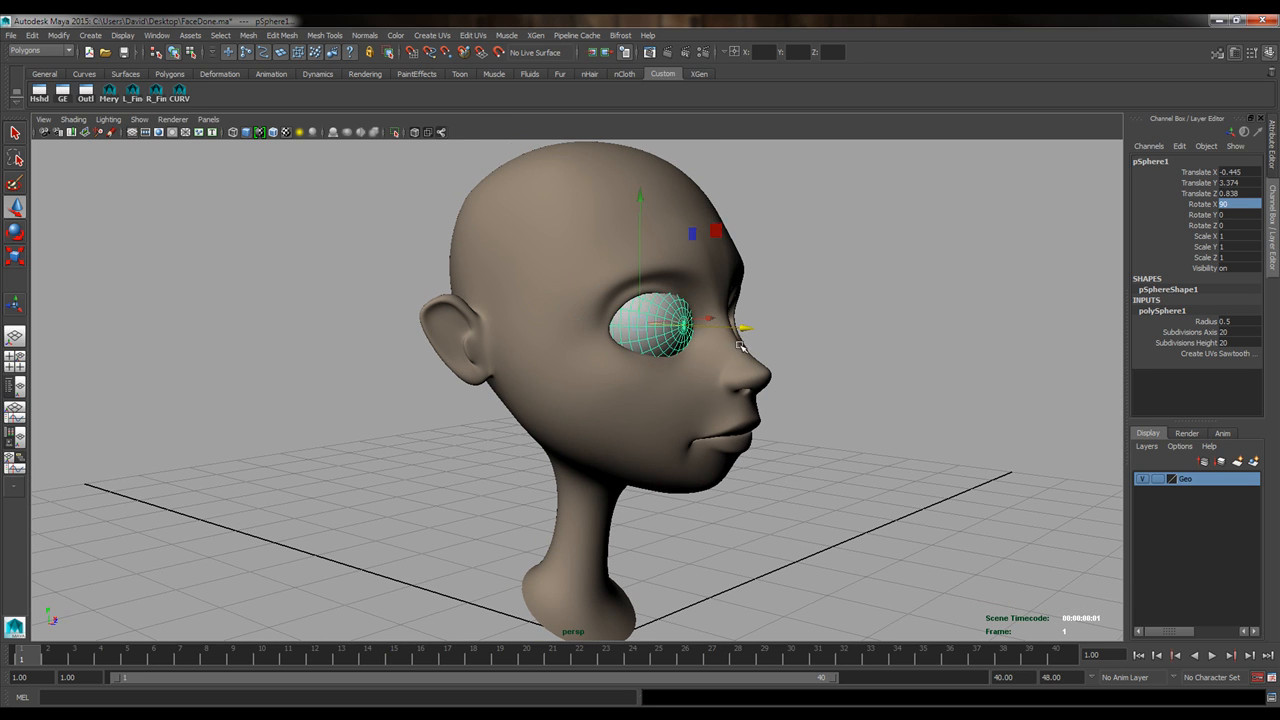
pyautogui.click(729, 333)
pyautogui.hotkey('ctrl', 'z')
pyautogui.moveTo(728, 329); pyautogui.dragTo(721, 329)
pyautogui.keyDown('alt'); pyautogui.moveTo(721, 330); pyautogui.dragTo(664, 391); pyautogui.keyUp('alt')
pyautogui.press('f')
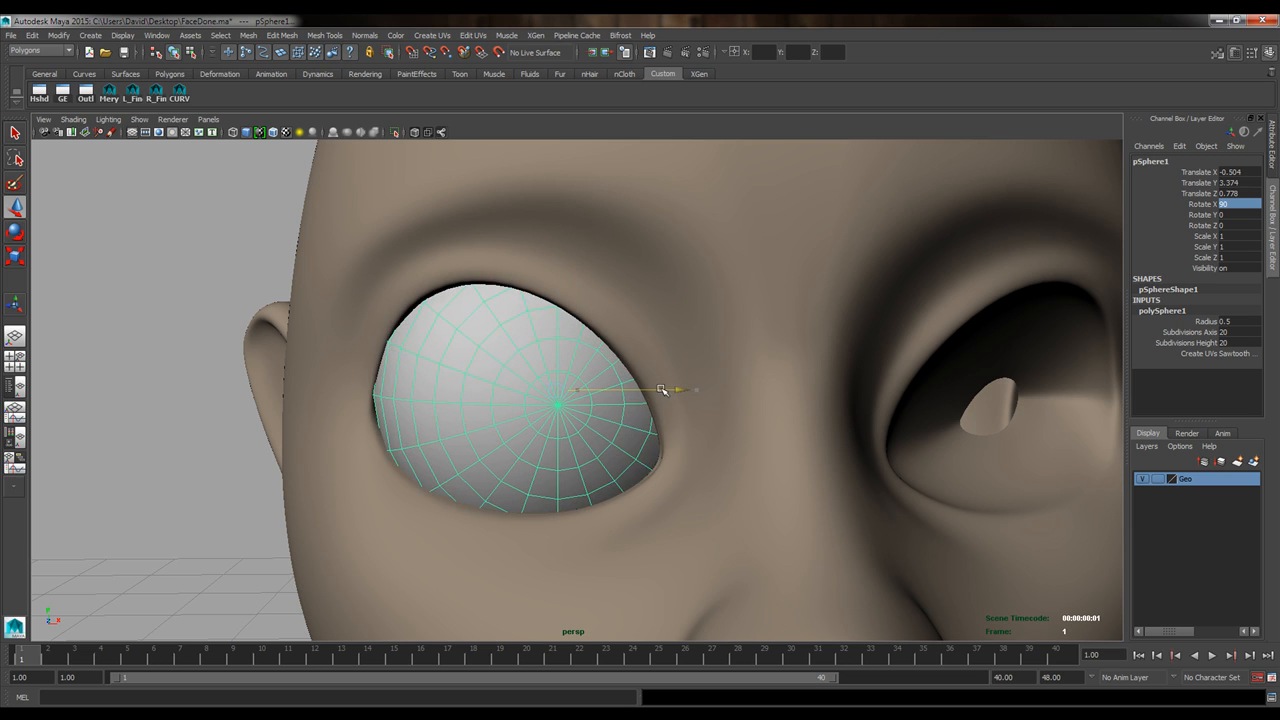
pyautogui.keyDown('alt'); pyautogui.moveTo(614, 428); pyautogui.dragTo(709, 483); pyautogui.keyUp('alt')
pyautogui.keyDown('alt'); pyautogui.moveTo(709, 483); pyautogui.dragTo(576, 479, button='right'); pyautogui.keyUp('alt')
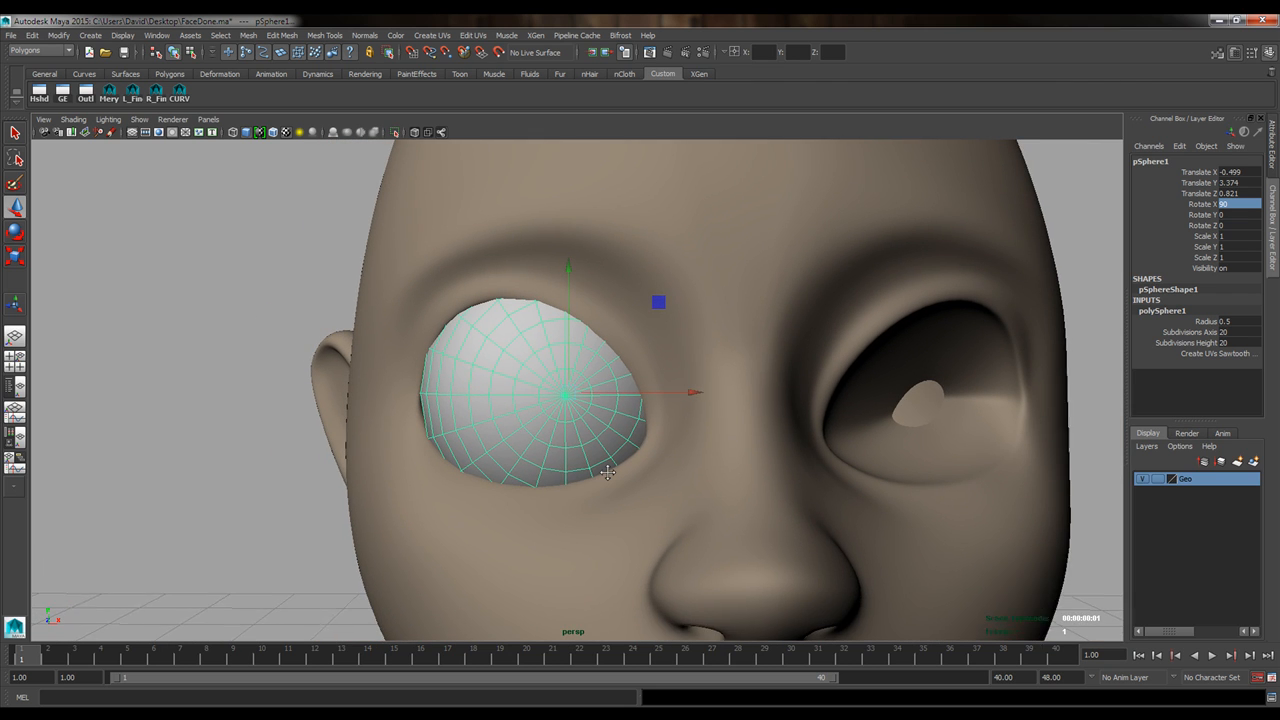
pyautogui.keyDown('alt'); pyautogui.moveTo(576, 479); pyautogui.dragTo(612, 475, button='middle'); pyautogui.keyUp('alt')
# Refine the eyeball's fit in the socket by moving it to about -0.492 in X and 0.806 in Z.
pyautogui.click(329, 391)
pyautogui.keyDown('alt'); pyautogui.moveTo(329, 391); pyautogui.dragTo(361, 405); pyautogui.keyUp('alt')
pyautogui.keyDown('alt'); pyautogui.moveTo(634, 434); pyautogui.dragTo(585, 430, button='right'); pyautogui.keyUp('alt')
pyautogui.keyDown('alt'); pyautogui.moveTo(585, 430); pyautogui.dragTo(515, 376); pyautogui.keyUp('alt')
pyautogui.click(515, 376)
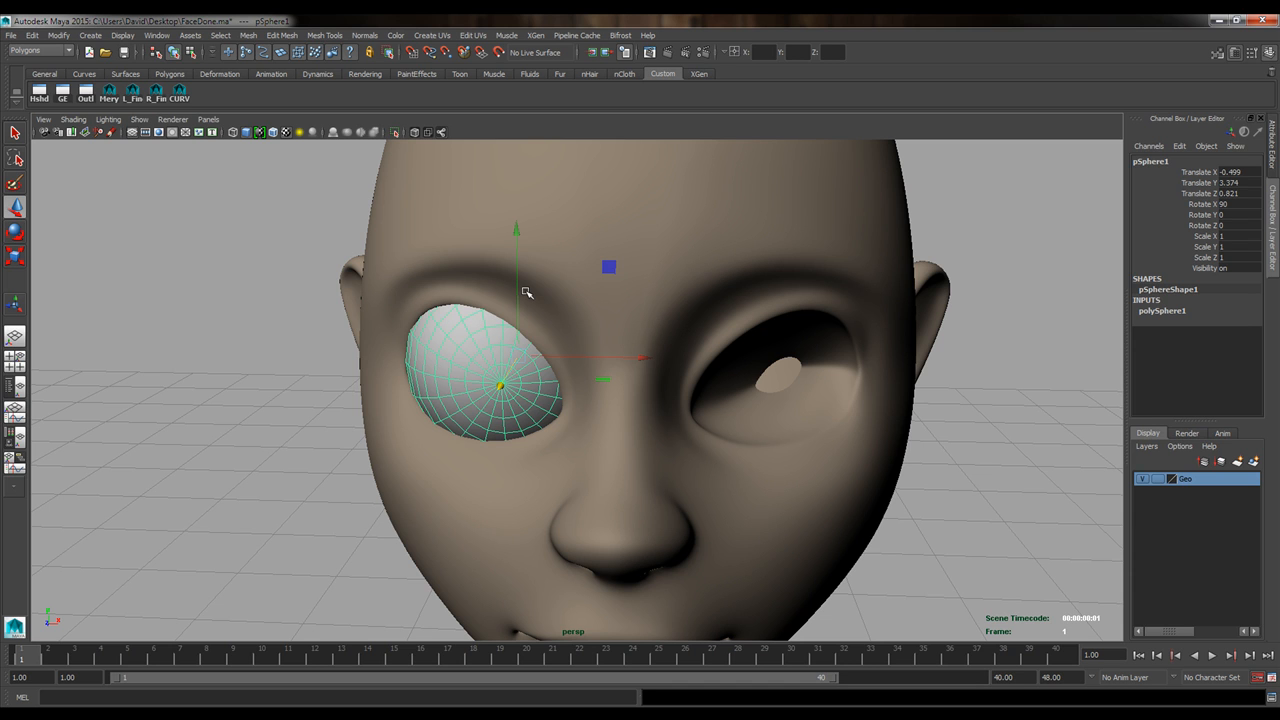
pyautogui.keyDown('alt'); pyautogui.moveTo(461, 399); pyautogui.dragTo(556, 385); pyautogui.keyUp('alt')
pyautogui.press('f')
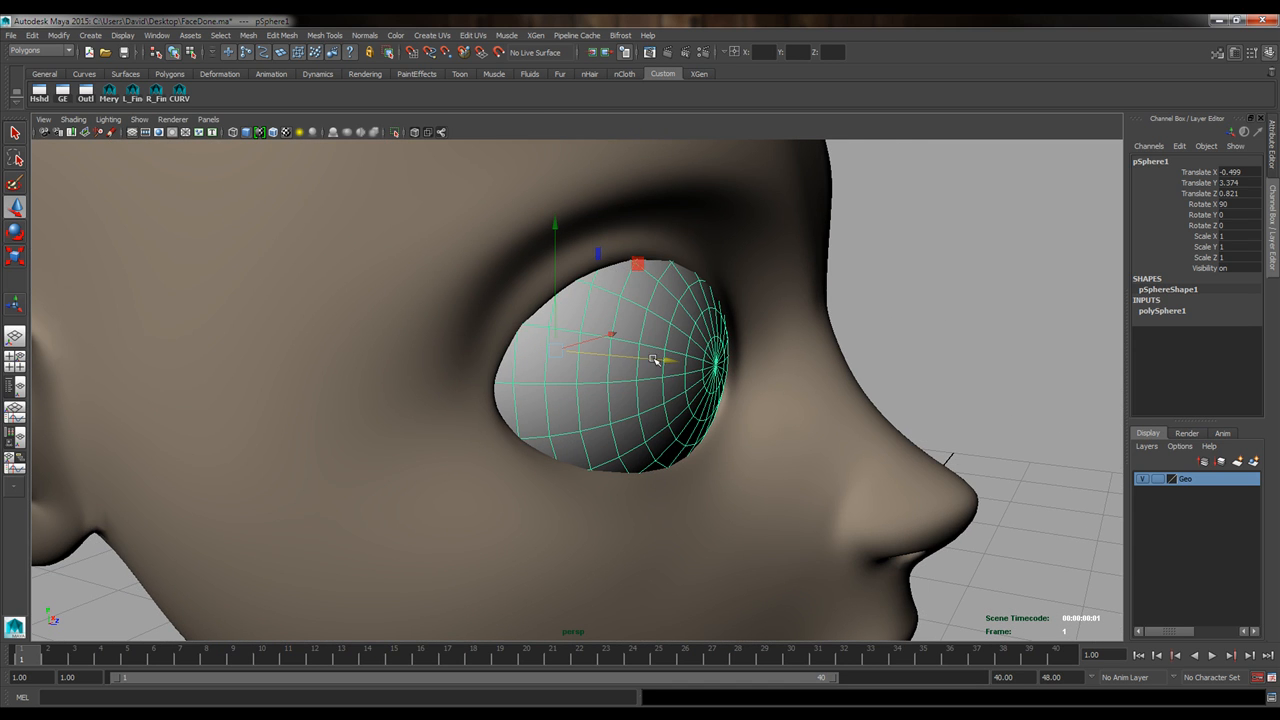
pyautogui.moveTo(653, 360); pyautogui.dragTo(641, 335)
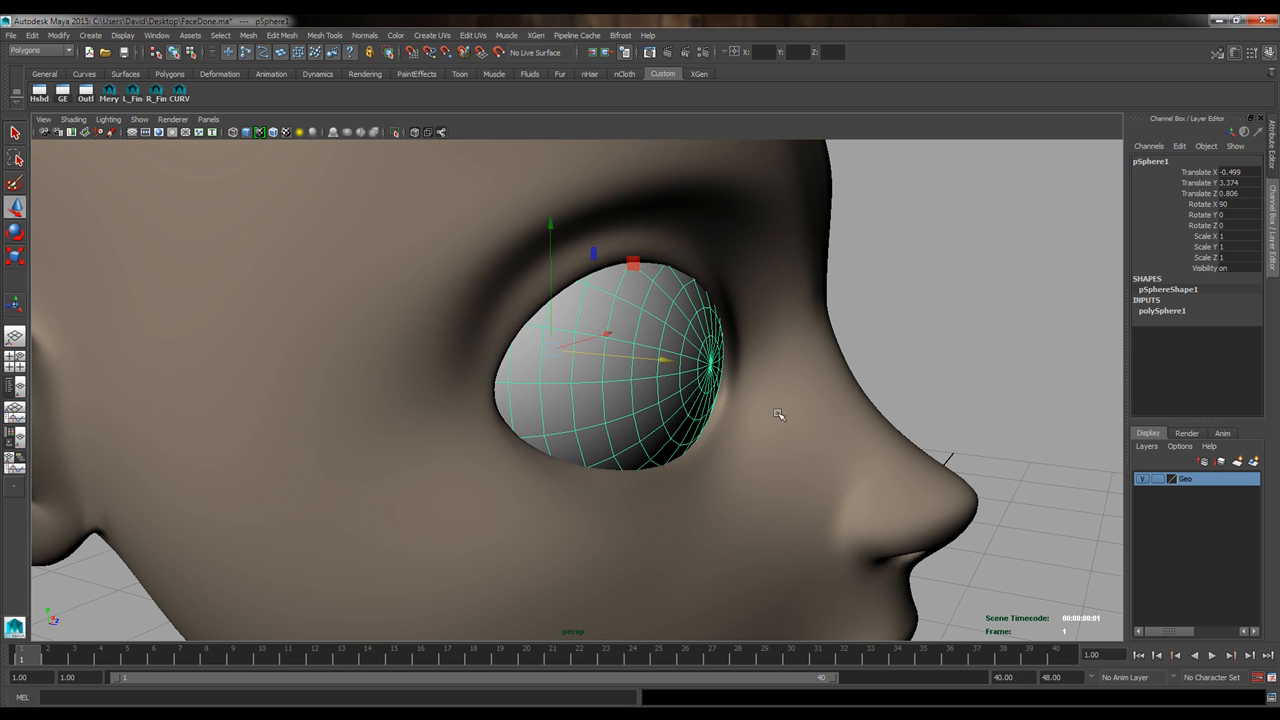
pyautogui.keyDown('alt'); pyautogui.moveTo(778, 414); pyautogui.dragTo(604, 344); pyautogui.keyUp('alt')
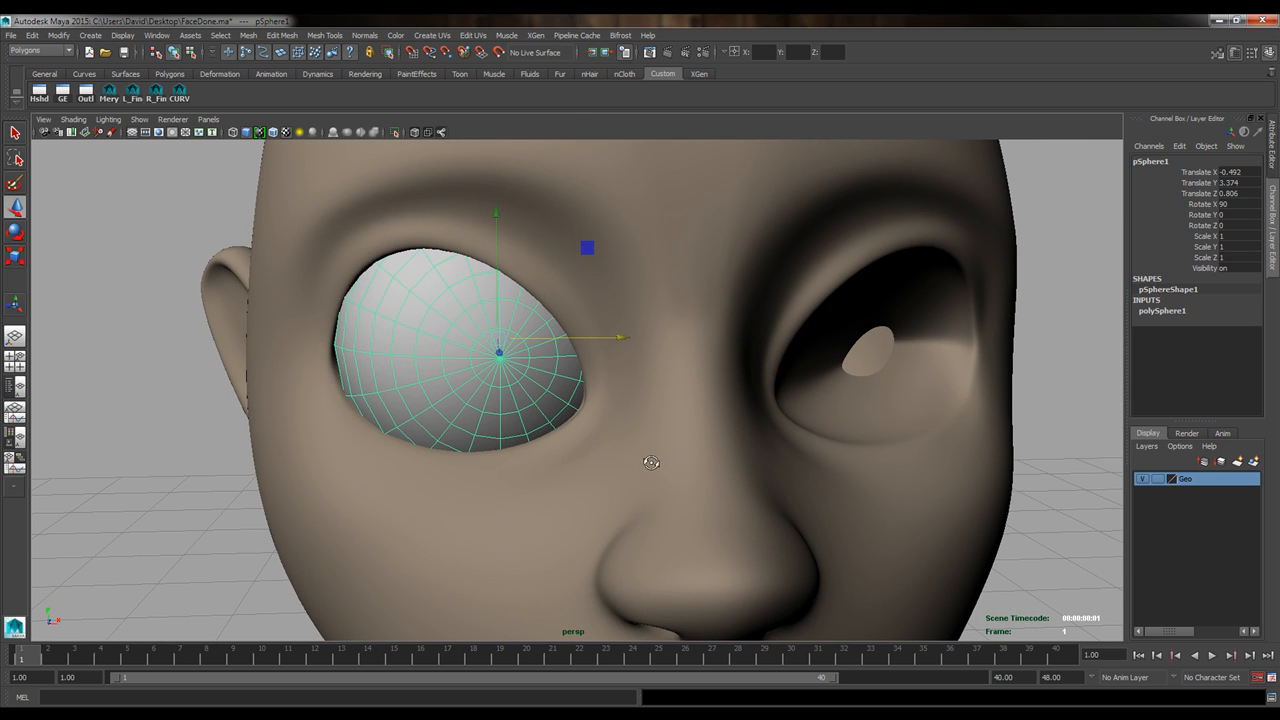
pyautogui.keyDown('alt'); pyautogui.moveTo(650, 462); pyautogui.dragTo(620, 458); pyautogui.keyUp('alt')
pyautogui.click(188, 212)
pyautogui.click(451, 320)
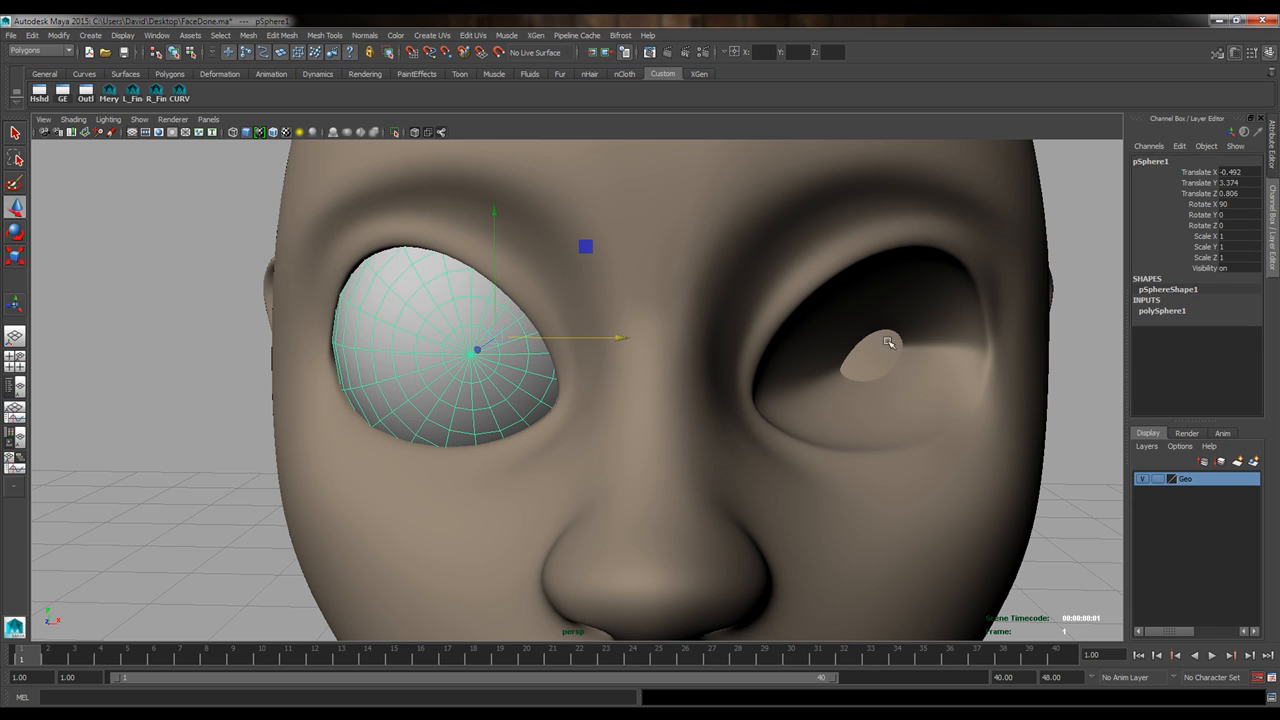
# Switch the eyeball to vertex editing and select the pole vertex at its front centre.
pyautogui.keyDown('alt'); pyautogui.moveTo(780, 352); pyautogui.dragTo(697, 361); pyautogui.keyUp('alt')
pyautogui.scroll(3, 676, 437)
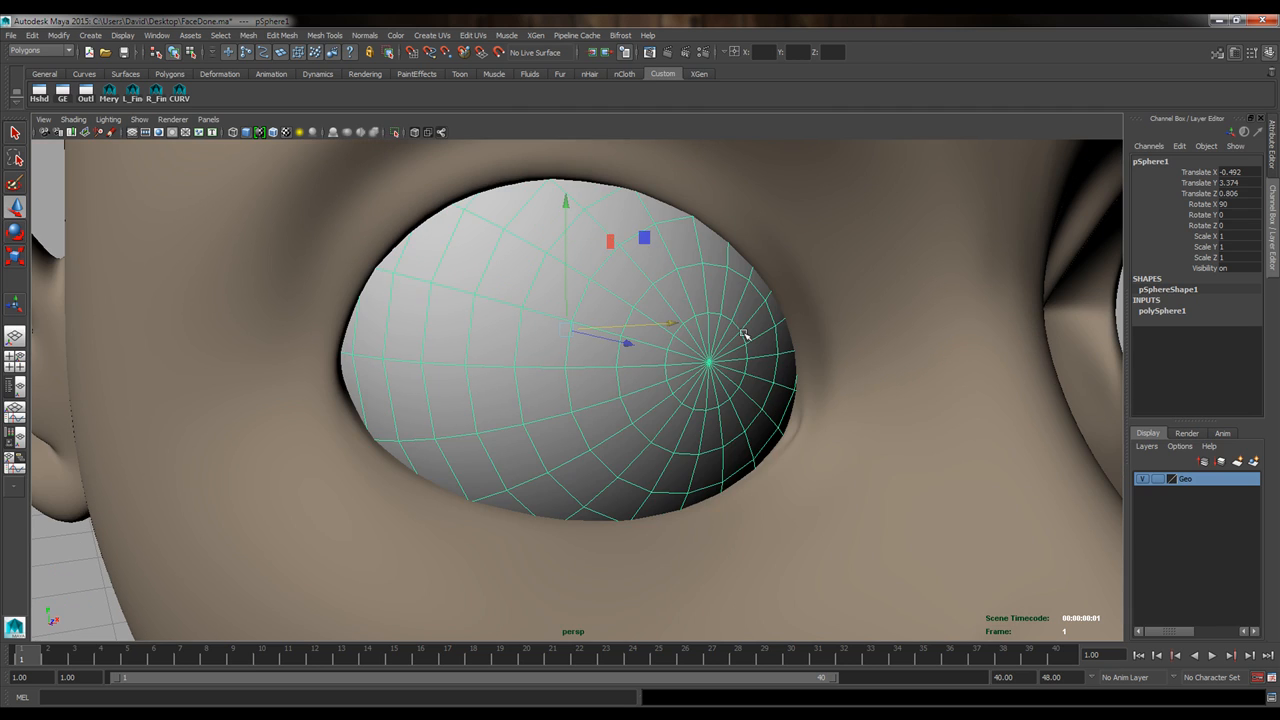
pyautogui.rightClick(711, 302)
pyautogui.moveTo(711, 302); pyautogui.dragTo(656, 302, button='right')
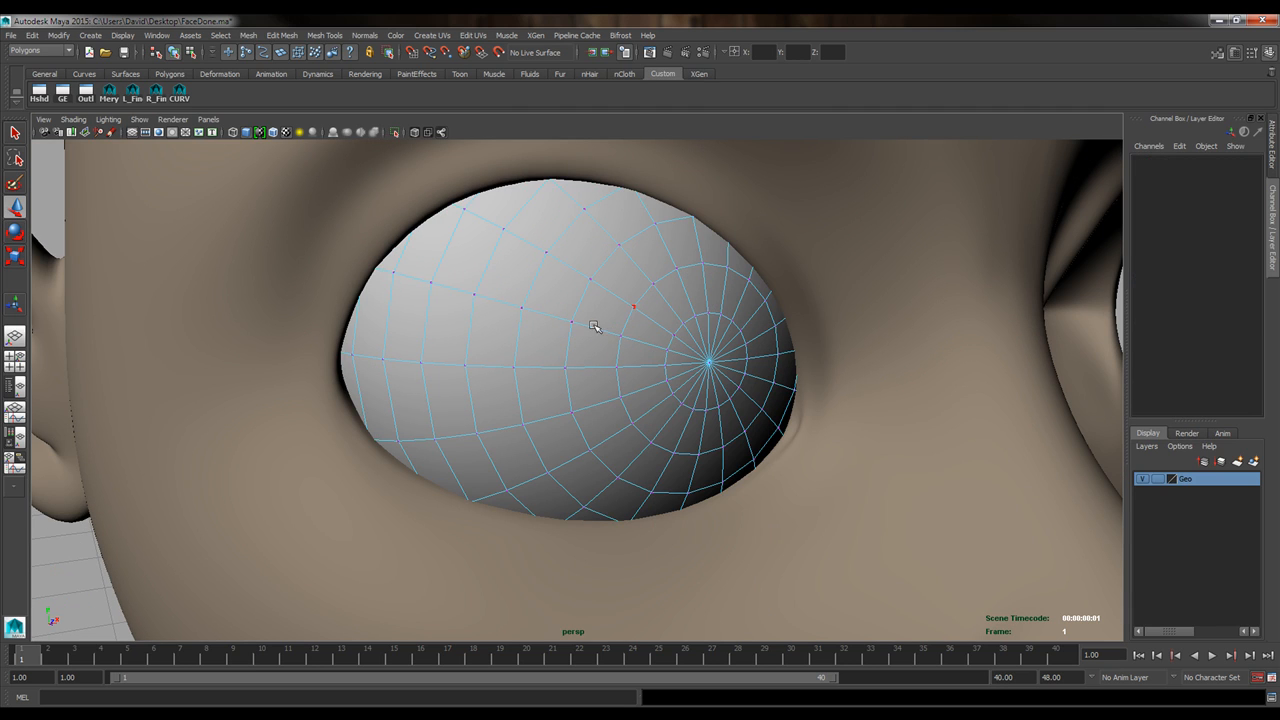
pyautogui.click(710, 364)
# Try to push the front pole vertex into the eyeball without soft selection.
pyautogui.keyDown('alt'); pyautogui.moveTo(686, 431); pyautogui.dragTo(710, 427); pyautogui.keyUp('alt')
pyautogui.moveTo(832, 394)
pyautogui.mouseDown()
pyautogui.moveTo(779, 389)
pyautogui.moveTo(830, 394)
pyautogui.mouseUp()
pyautogui.hotkey('ctrl', 'z')
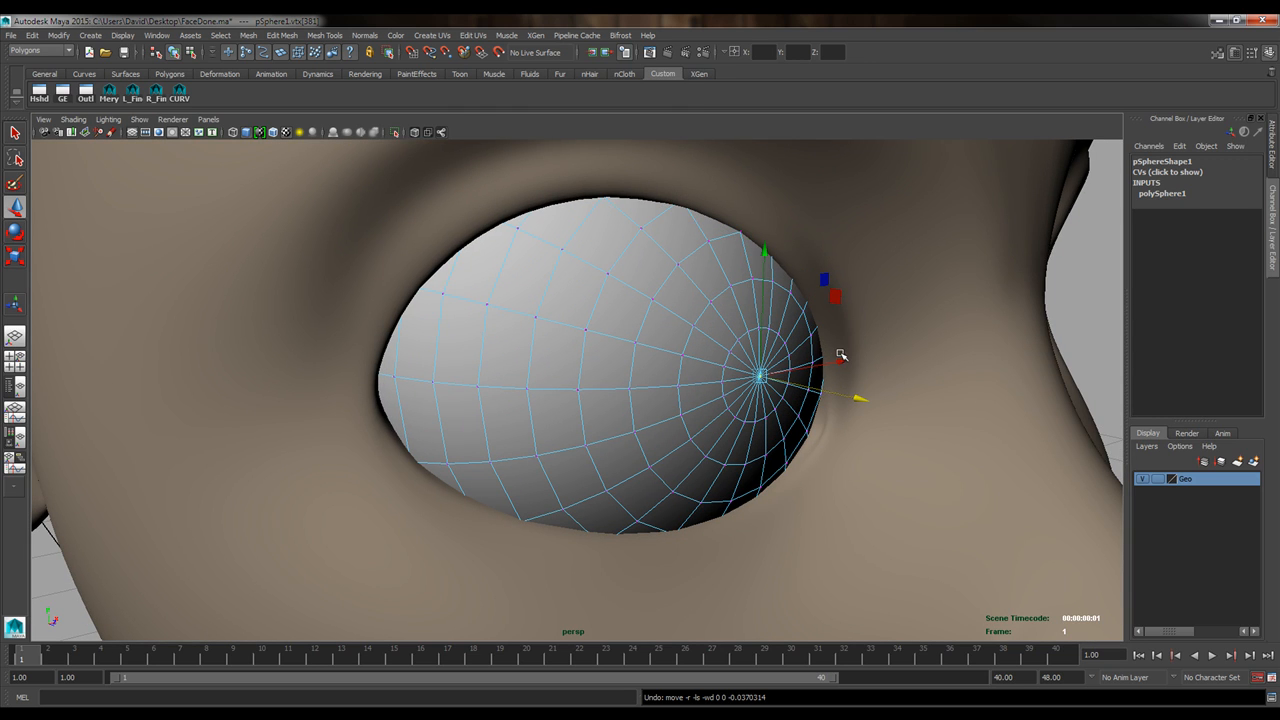
# Turn on soft selection, narrow its falloff to the iris area, and push the front pole inward to form a concave iris.
pyautogui.press('b')
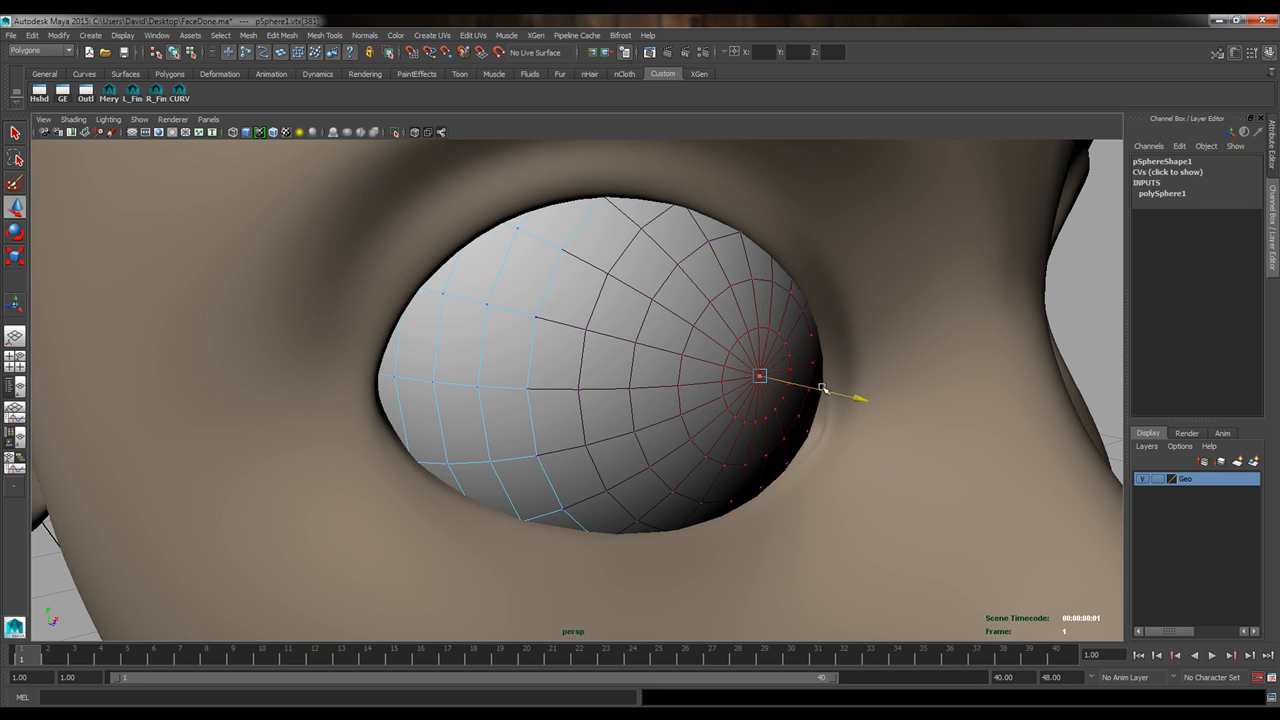
pyautogui.moveTo(848, 397); pyautogui.dragTo(800, 445)
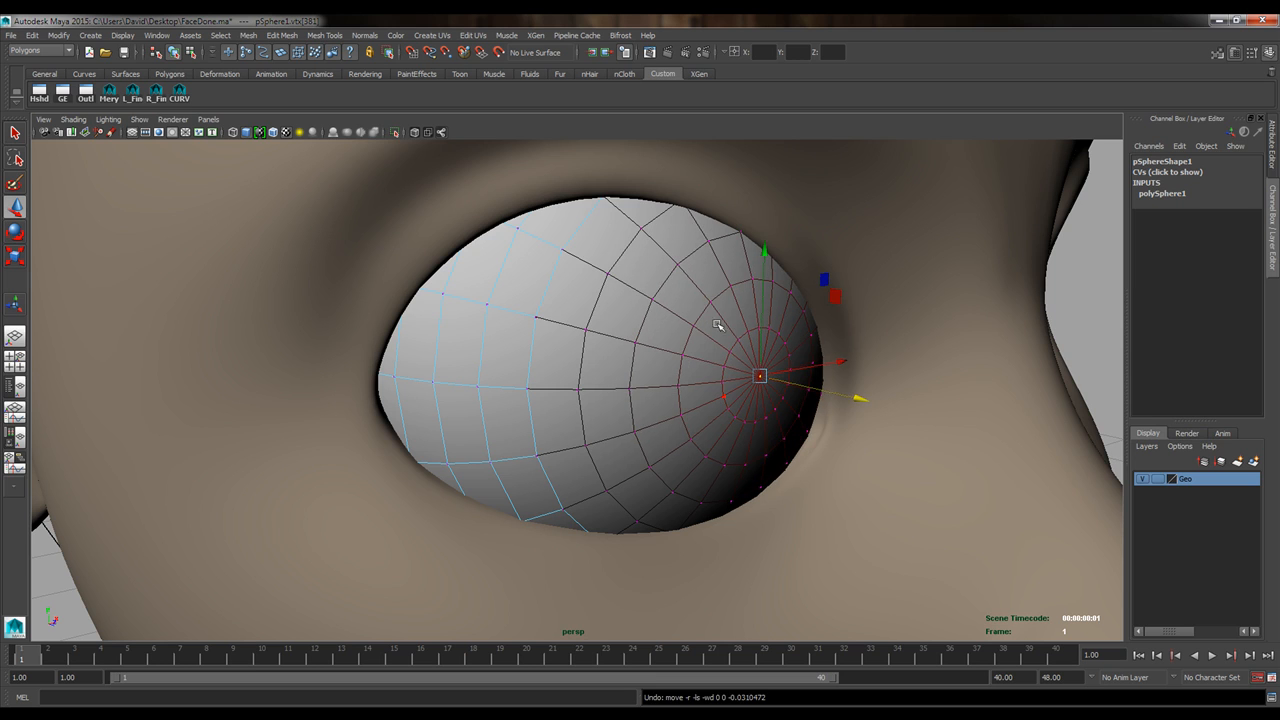
pyautogui.keyDown('alt'); pyautogui.moveTo(664, 345); pyautogui.dragTo(701, 368); pyautogui.keyUp('alt')
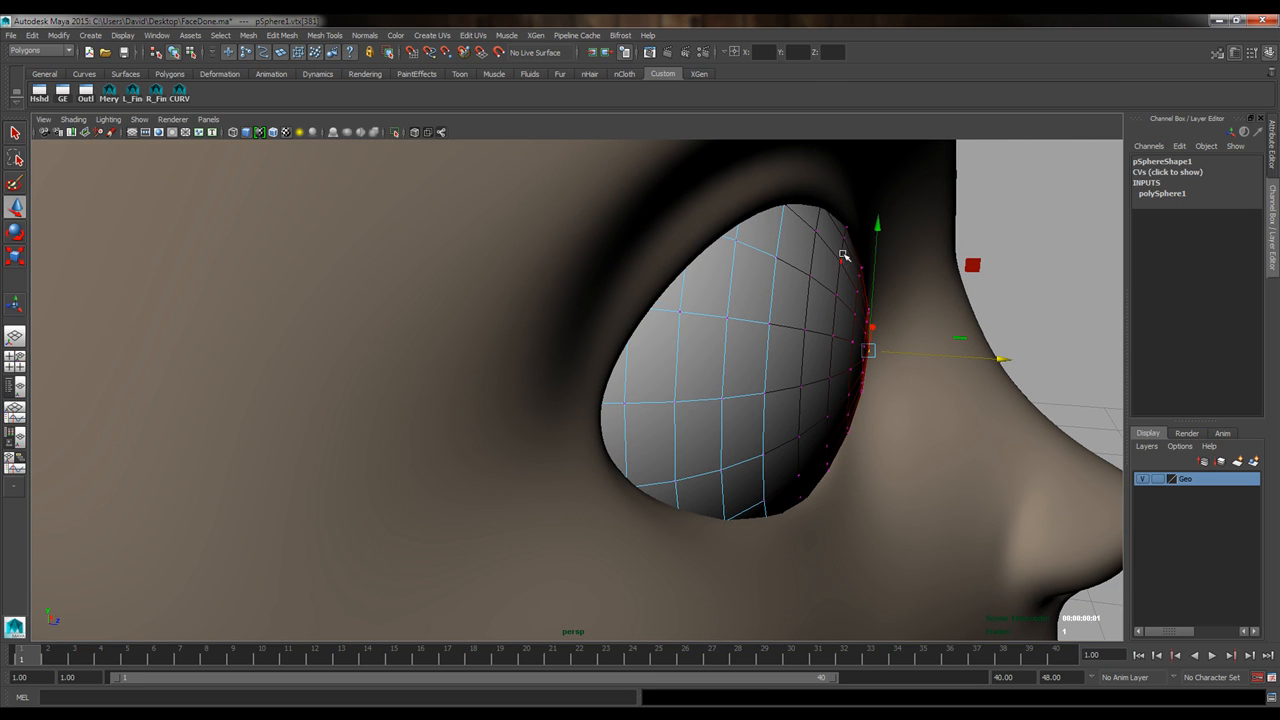
pyautogui.keyDown('alt'); pyautogui.moveTo(846, 347); pyautogui.dragTo(815, 287); pyautogui.keyUp('alt')
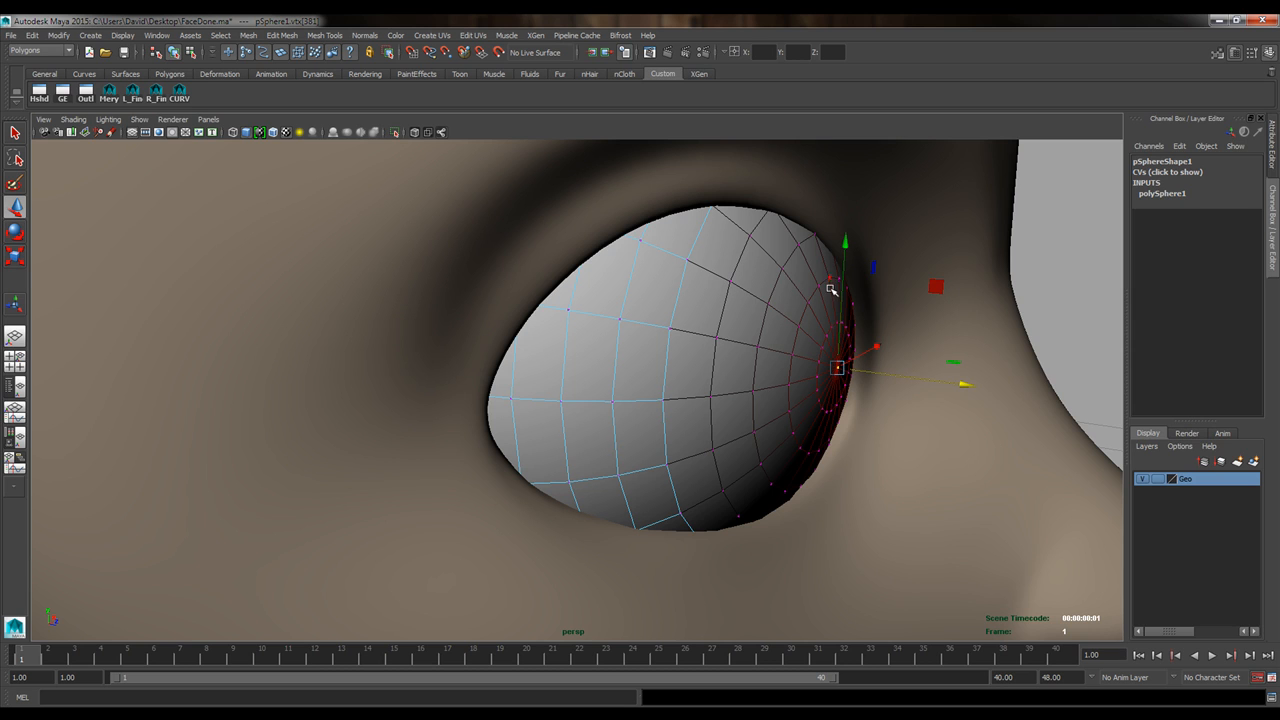
pyautogui.keyDown('alt'); pyautogui.moveTo(881, 426); pyautogui.dragTo(686, 368); pyautogui.keyUp('alt')
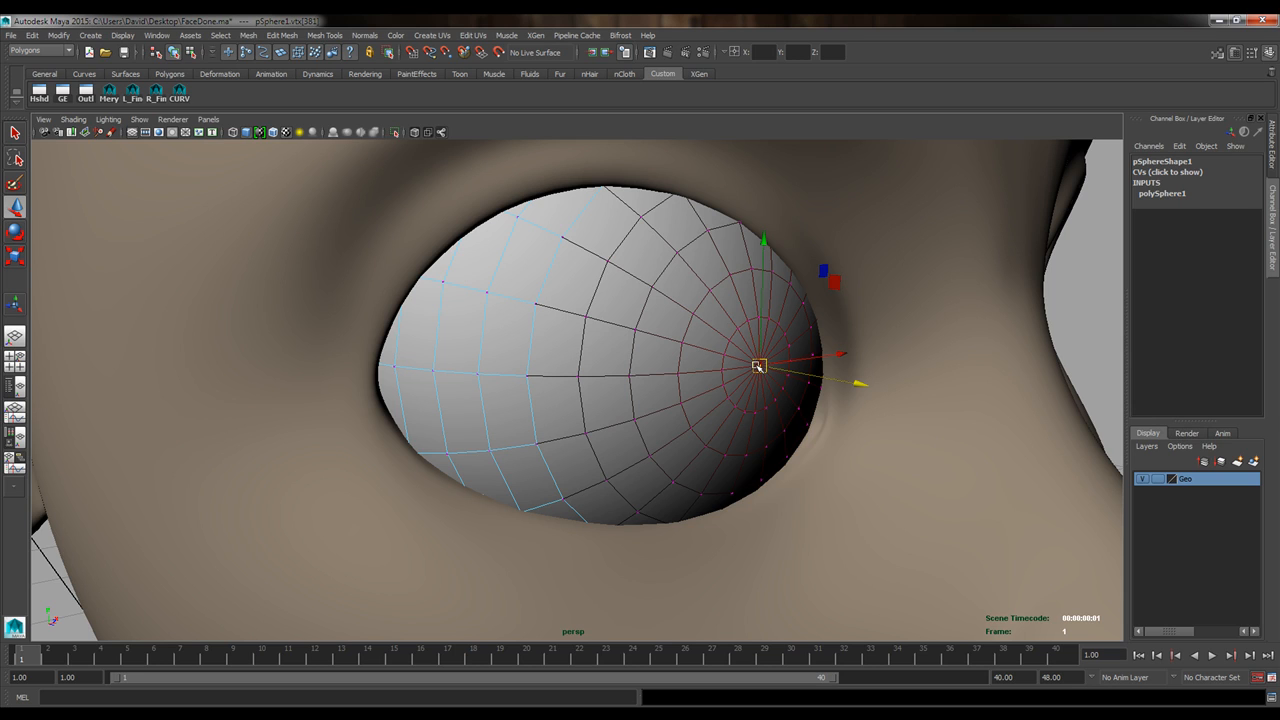
pyautogui.moveTo(759, 366); pyautogui.dragTo(697, 380)
pyautogui.keyDown('alt'); pyautogui.moveTo(763, 425); pyautogui.dragTo(801, 457); pyautogui.keyUp('alt')
pyautogui.keyDown('alt'); pyautogui.moveTo(743, 407); pyautogui.dragTo(909, 397); pyautogui.keyUp('alt')
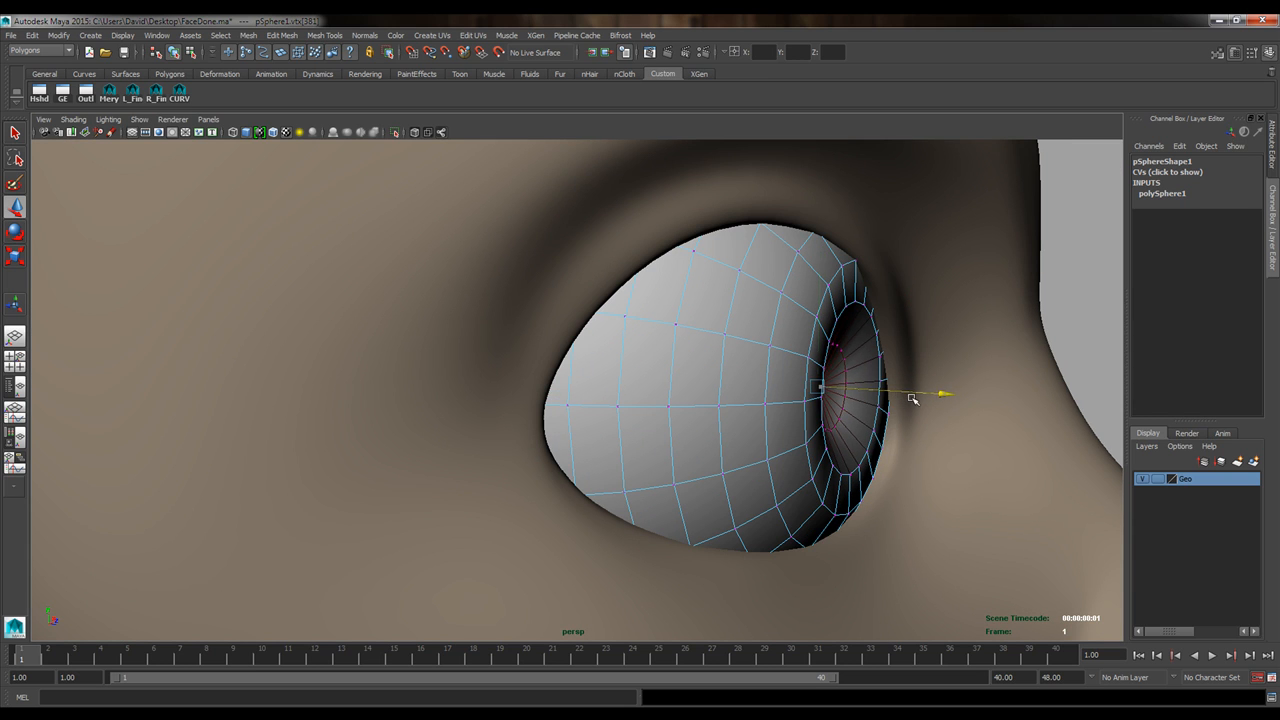
pyautogui.keyDown('alt'); pyautogui.moveTo(878, 443); pyautogui.dragTo(809, 437); pyautogui.keyUp('alt')
# Return the eyeball to object mode and rename it R_Eye.
pyautogui.press('q')
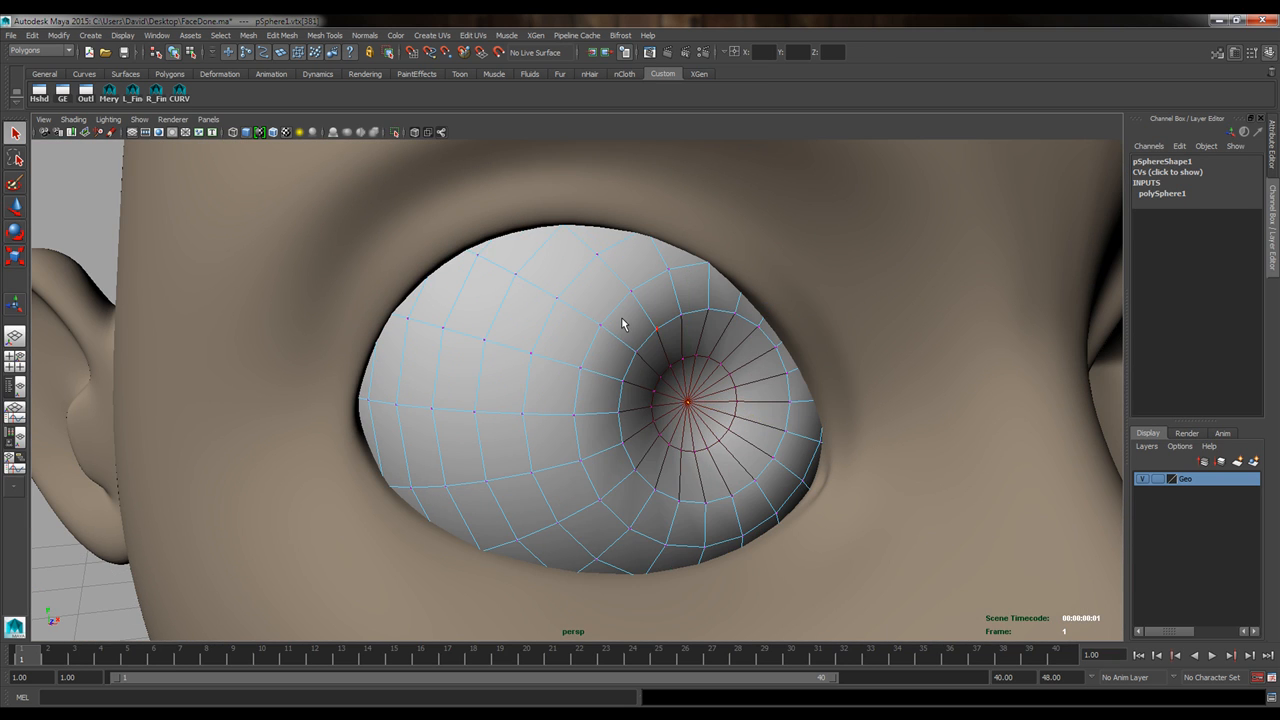
pyautogui.moveTo(622, 318); pyautogui.dragTo(672, 305, button='right')
pyautogui.click(644, 337)
pyautogui.press('F8')
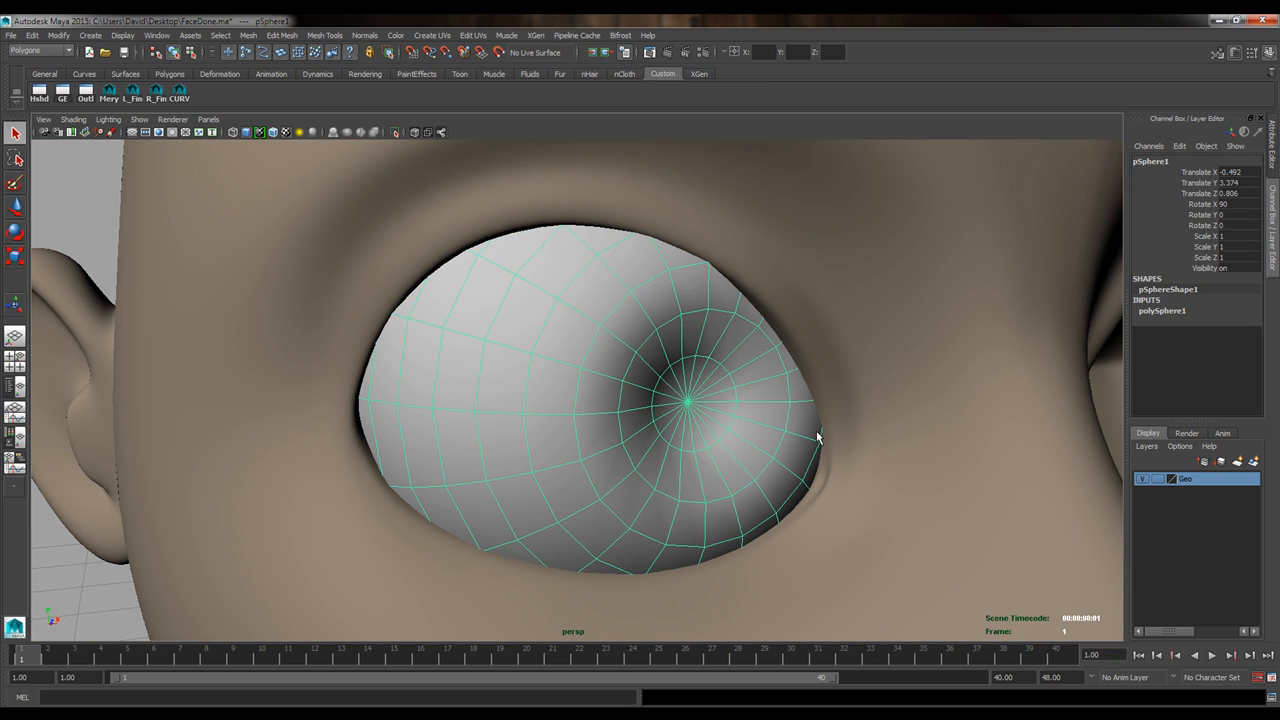
pyautogui.keyDown('alt'); pyautogui.moveTo(817, 434); pyautogui.dragTo(712, 411); pyautogui.keyUp('alt')
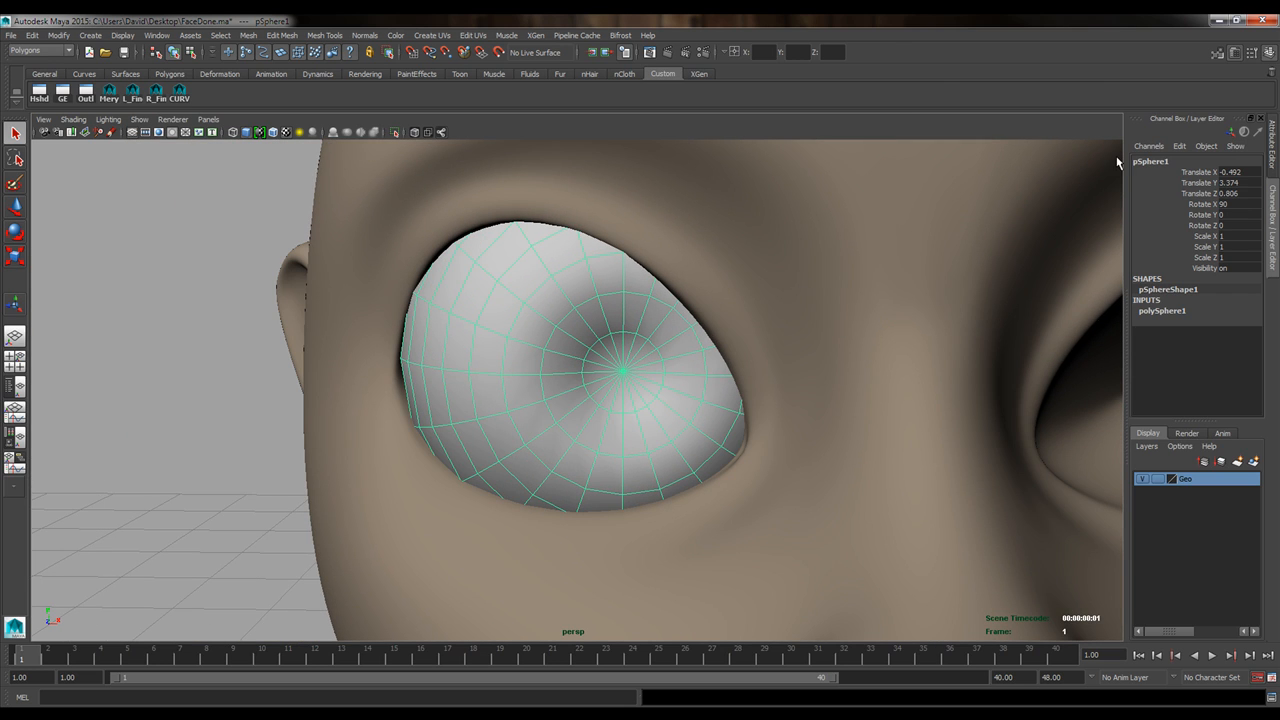
pyautogui.click(1170, 162)
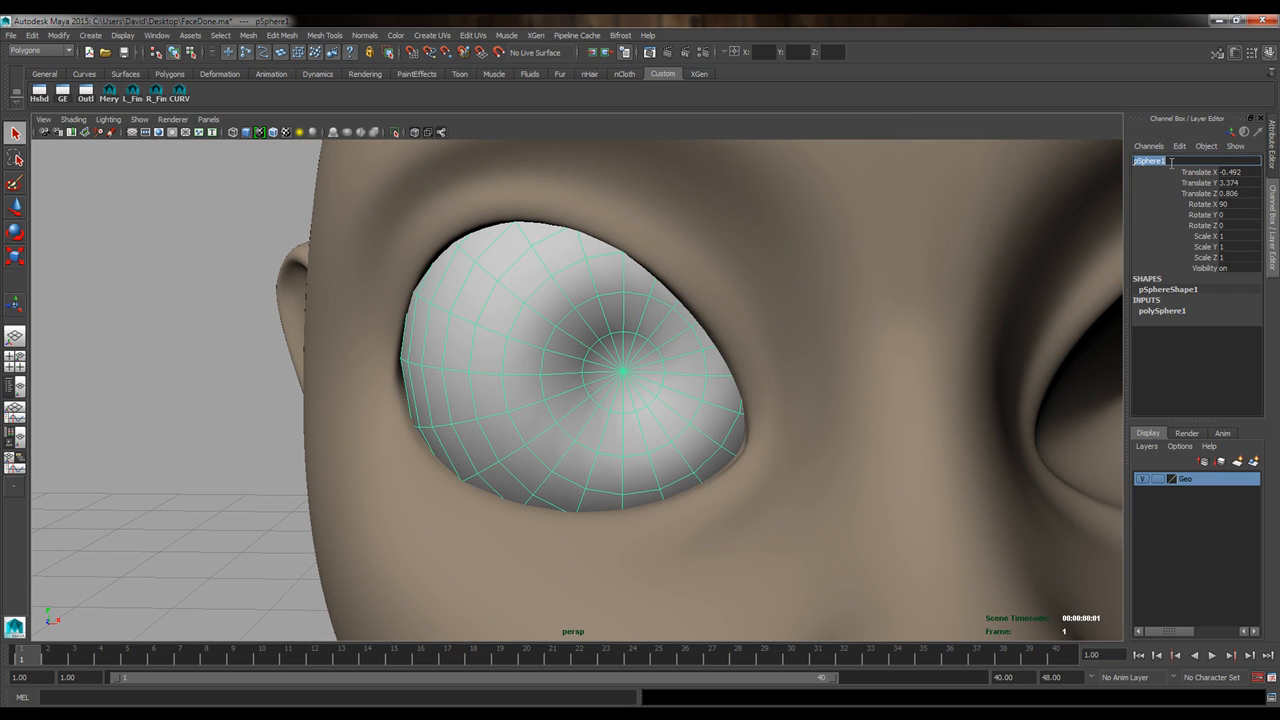
pyautogui.write('L')
pyautogui.press('Return')
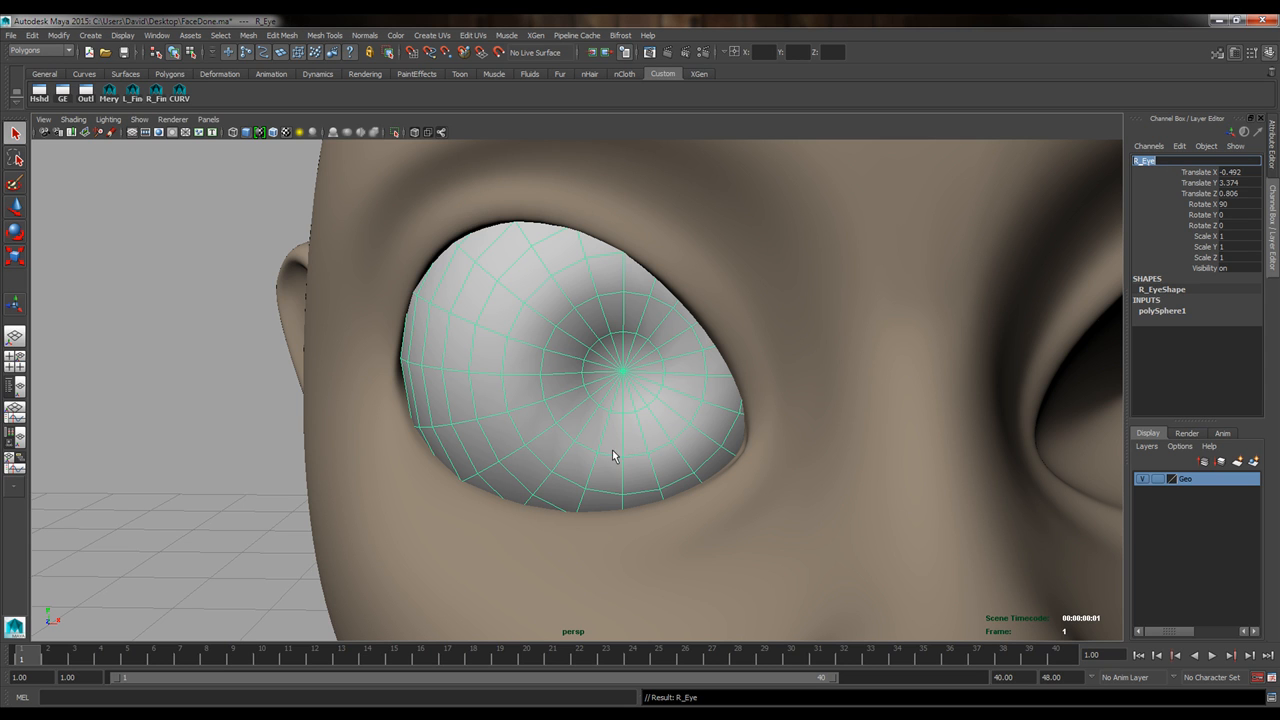
# Examine the shading and concave iris of R_Eye in its socket from several angles and close up.
pyautogui.click(270, 229)
pyautogui.moveTo(502, 361); pyautogui.dragTo(756, 440)
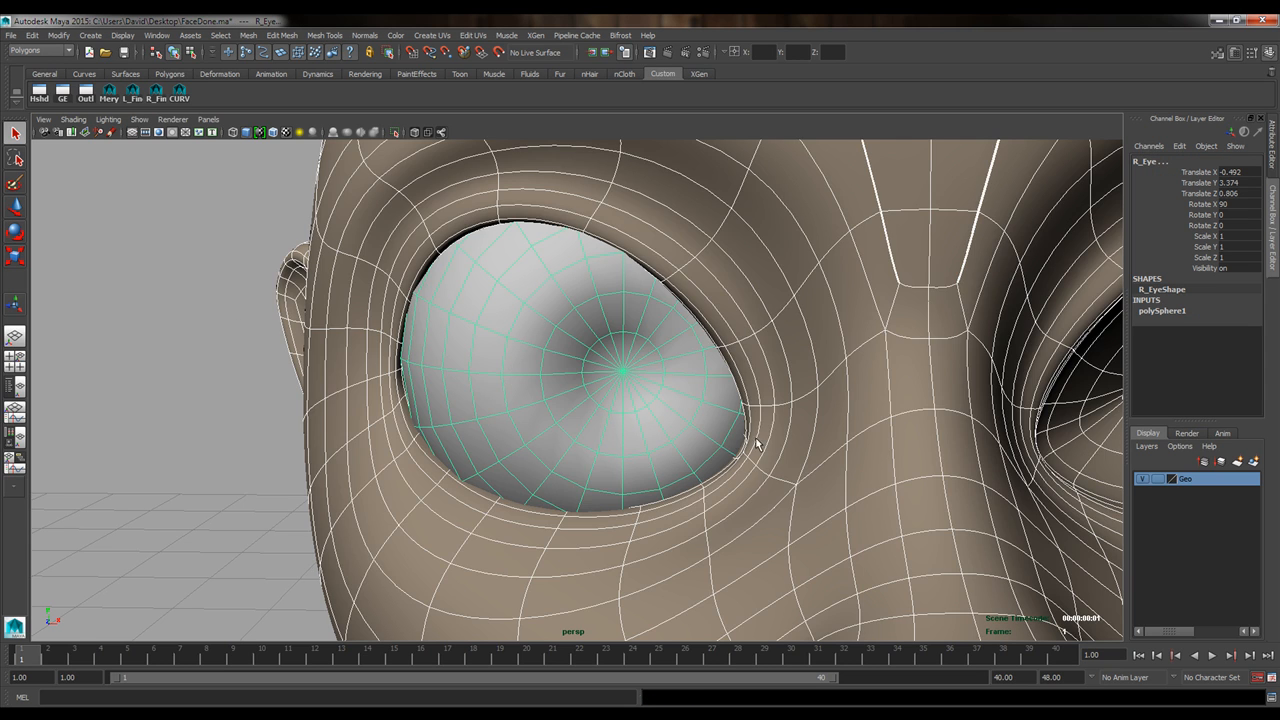
pyautogui.keyDown('alt'); pyautogui.moveTo(716, 416); pyautogui.dragTo(463, 404, button='right'); pyautogui.keyUp('alt')
pyautogui.click(573, 376)
pyautogui.keyDown('alt'); pyautogui.moveTo(731, 492); pyautogui.dragTo(701, 493); pyautogui.keyUp('alt')
pyautogui.click(992, 305)
pyautogui.keyDown('alt'); pyautogui.moveTo(457, 509); pyautogui.dragTo(428, 506); pyautogui.keyUp('alt')
pyautogui.keyDown('alt'); pyautogui.moveTo(430, 506); pyautogui.dragTo(656, 505, button='right'); pyautogui.keyUp('alt')
pyautogui.keyDown('alt'); pyautogui.moveTo(656, 505); pyautogui.dragTo(589, 508, button='middle'); pyautogui.keyUp('alt')
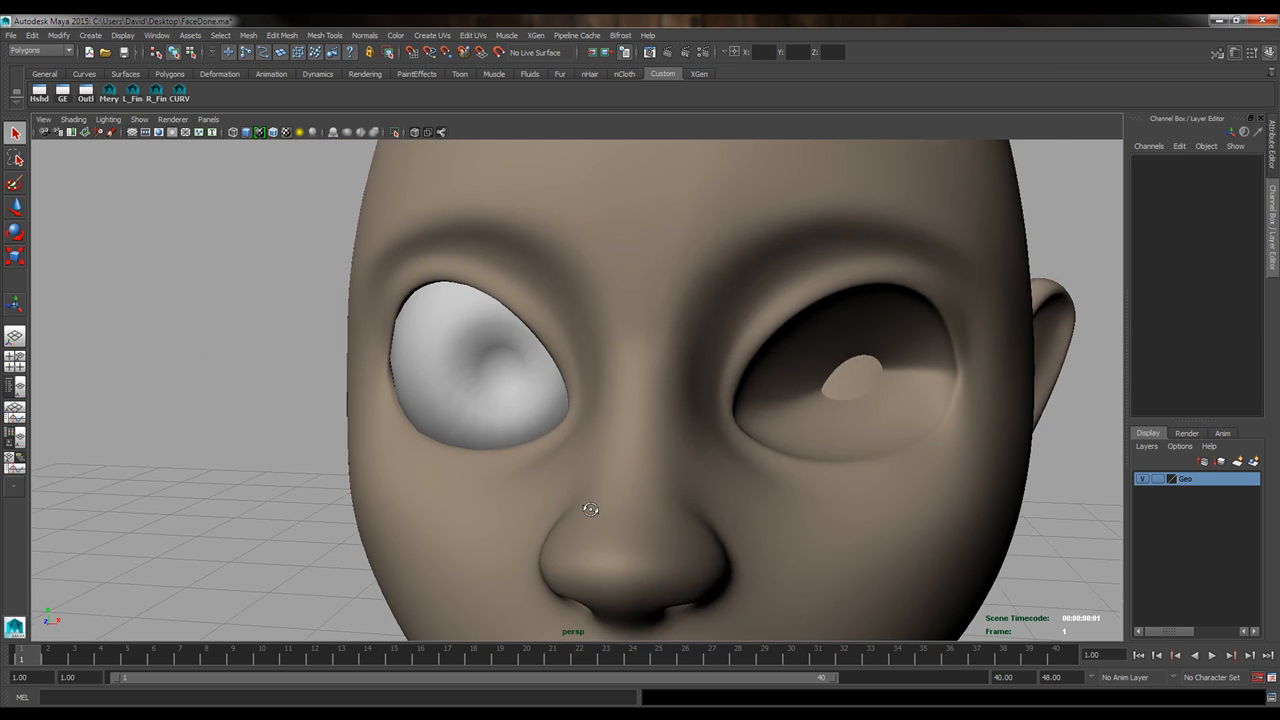
pyautogui.keyDown('alt'); pyautogui.moveTo(518, 509); pyautogui.dragTo(575, 507); pyautogui.keyUp('alt')
pyautogui.click(553, 359)
pyautogui.keyDown('alt'); pyautogui.moveTo(625, 384); pyautogui.dragTo(627, 471); pyautogui.keyUp('alt')
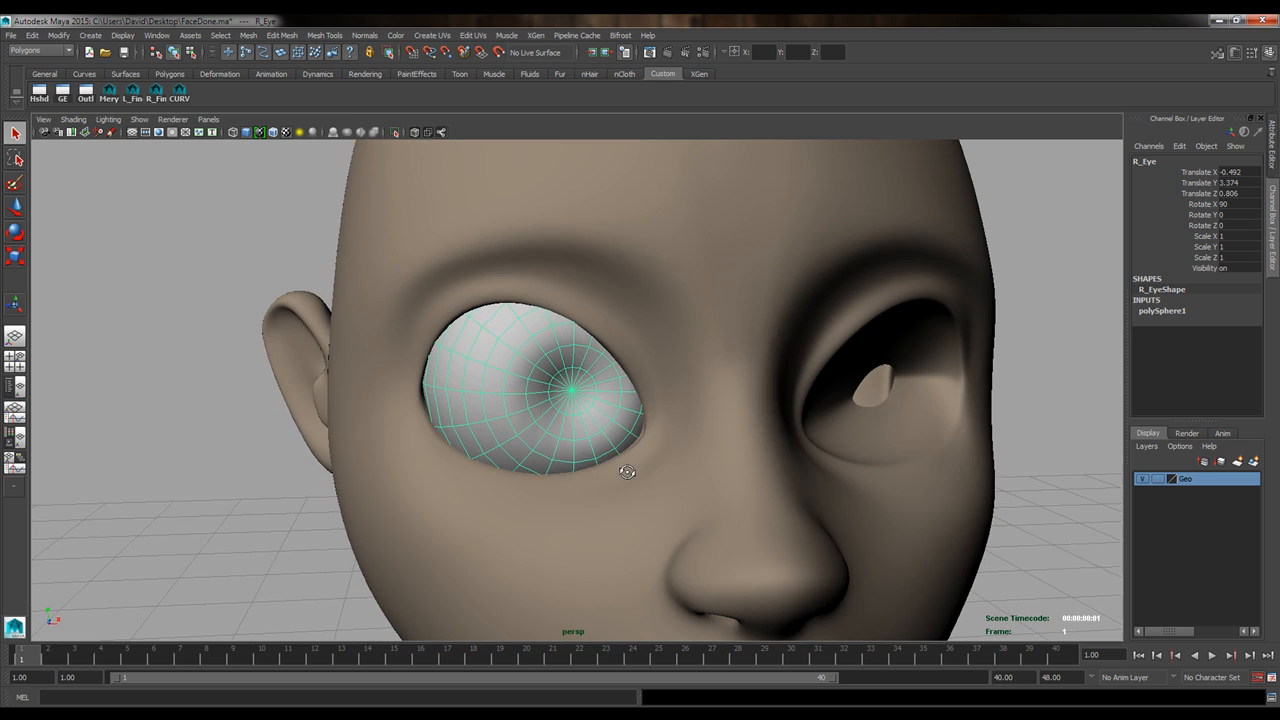
pyautogui.keyDown('alt'); pyautogui.moveTo(408, 476); pyautogui.dragTo(698, 503, button='right'); pyautogui.keyUp('alt')
pyautogui.keyDown('alt'); pyautogui.moveTo(569, 512); pyautogui.dragTo(566, 509); pyautogui.keyUp('alt')
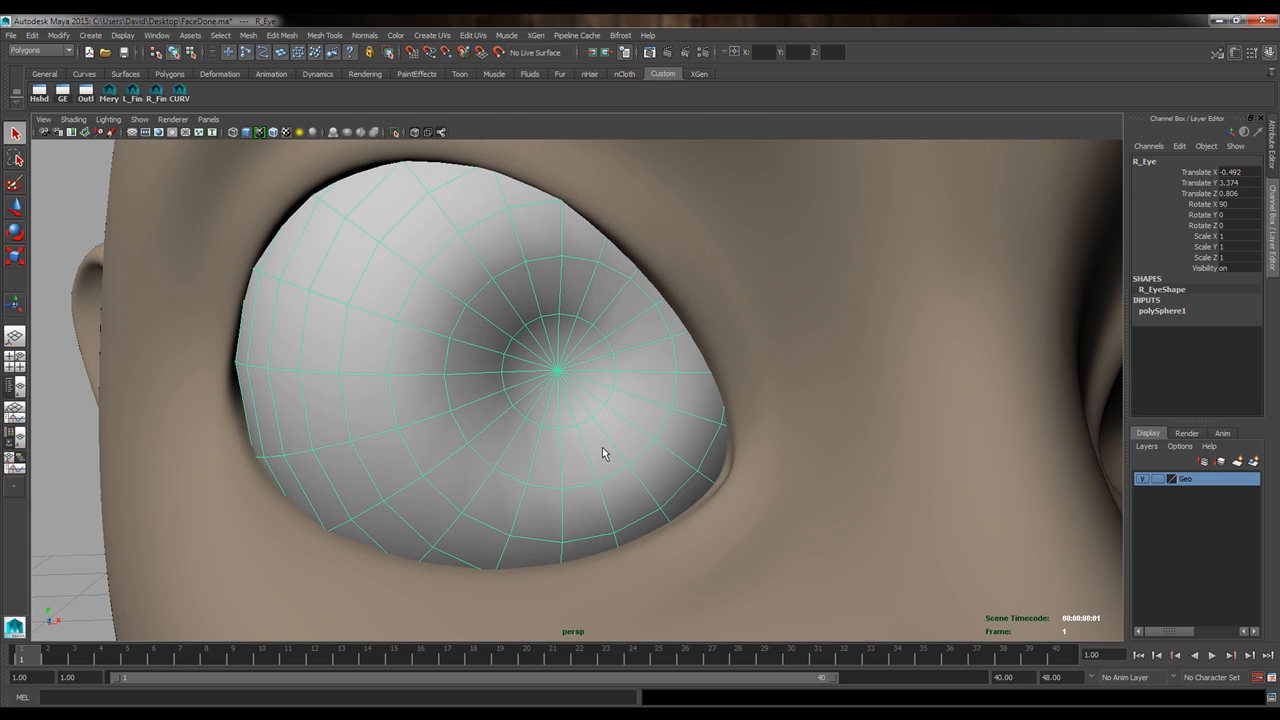
# Turn off soft selection and select the innermost edge loop around the front pole of R_Eye.
pyautogui.keyDown('alt'); pyautogui.moveTo(534, 323); pyautogui.dragTo(497, 409, button='right'); pyautogui.keyUp('alt')
pyautogui.moveTo(597, 370); pyautogui.dragTo(591, 358, button='right')
pyautogui.doubleClick(594, 360)
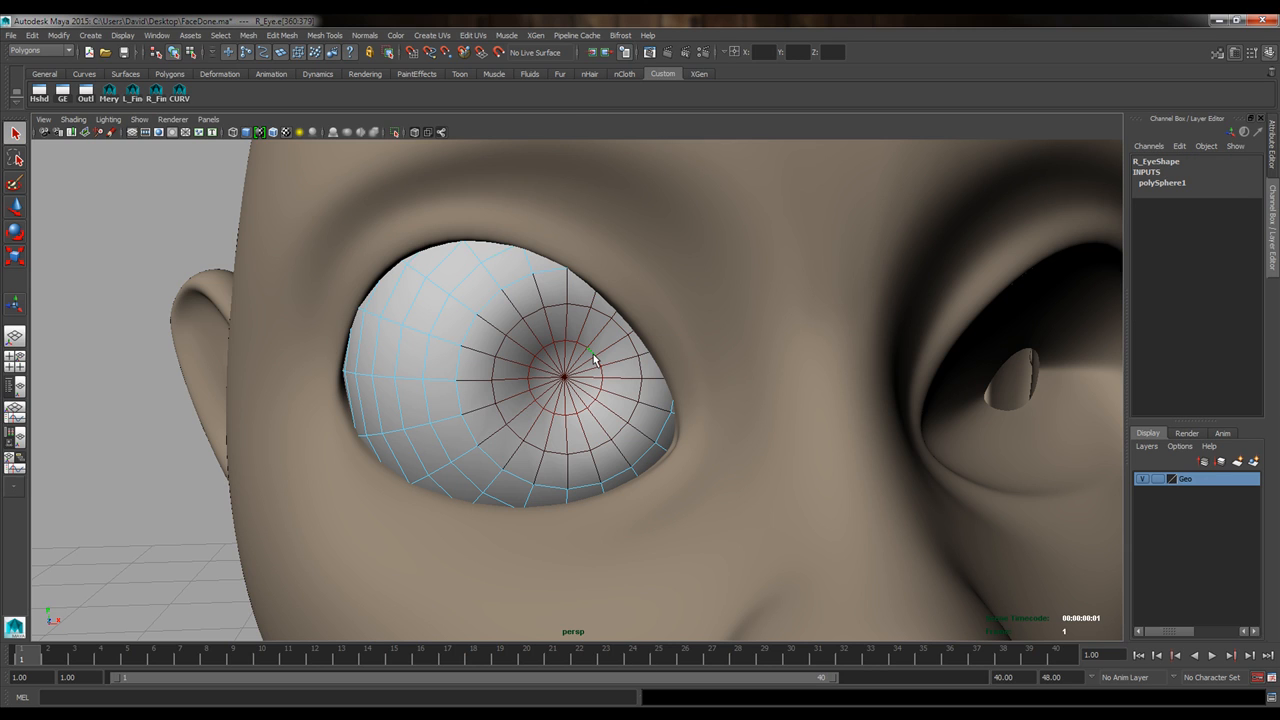
pyautogui.click(594, 357)
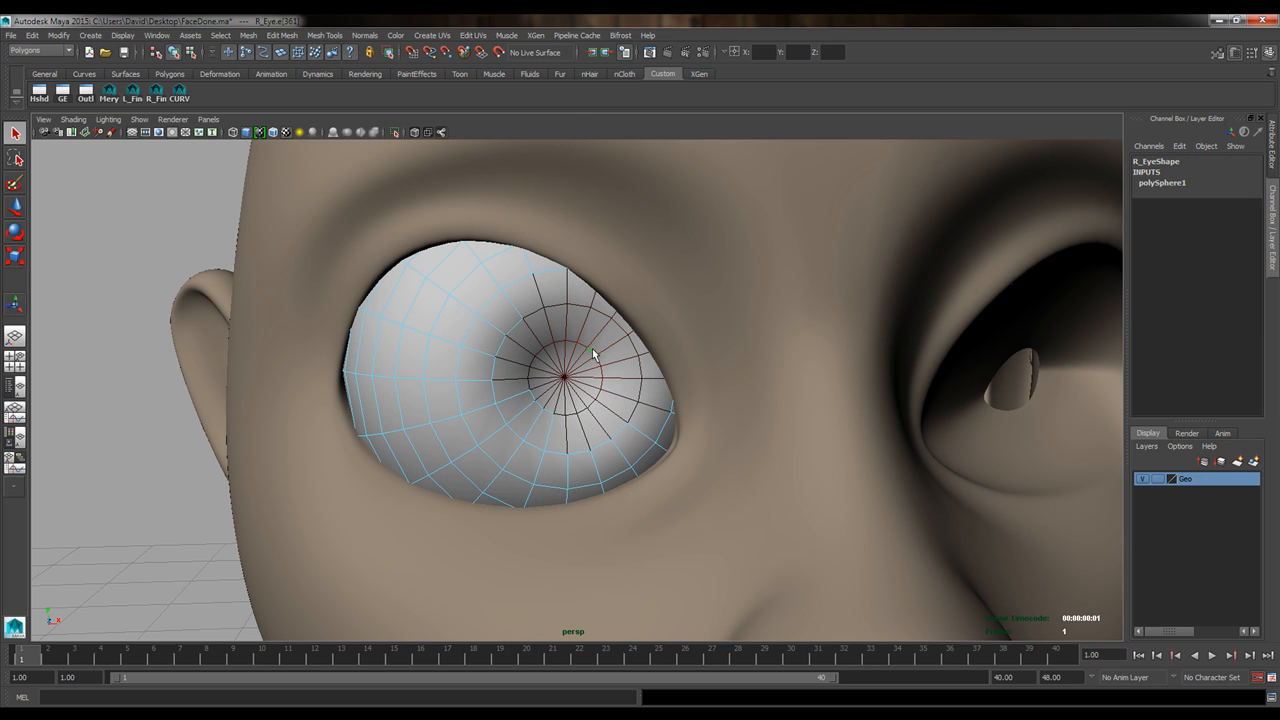
pyautogui.press('b')
pyautogui.scroll(5, 588, 363)
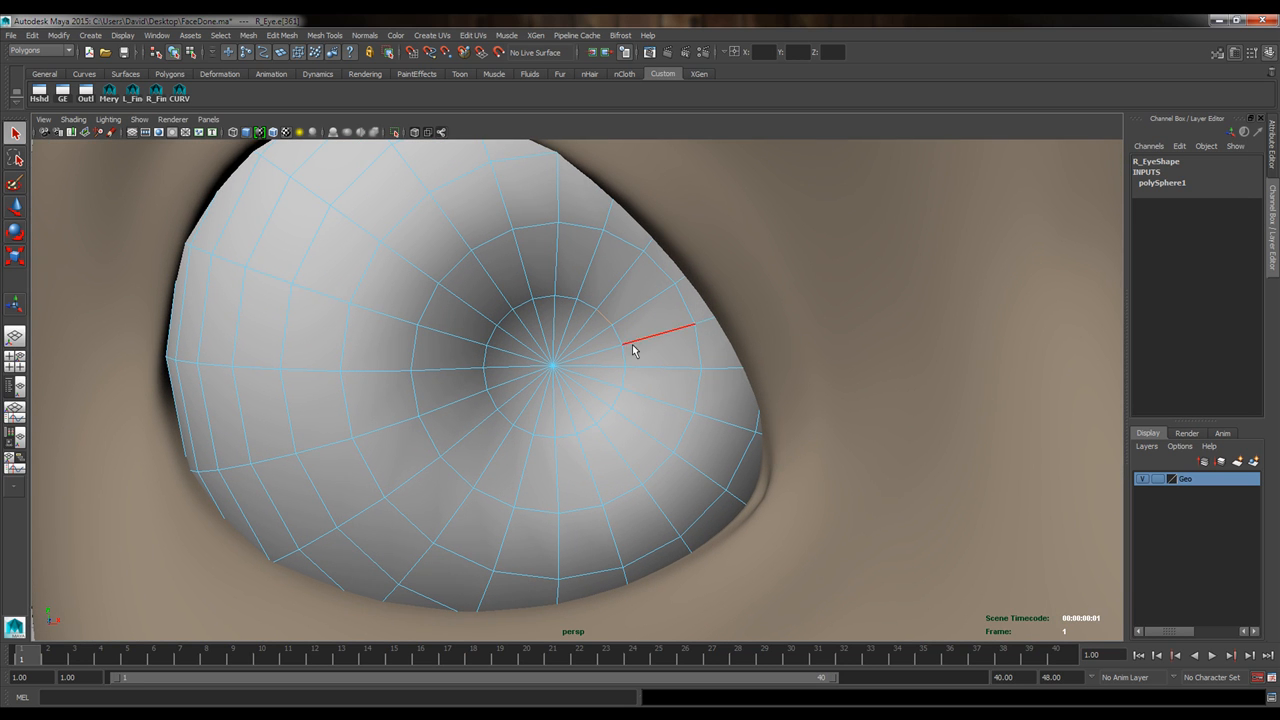
pyautogui.doubleClick(617, 340)
pyautogui.scroll(-6, 594, 426)
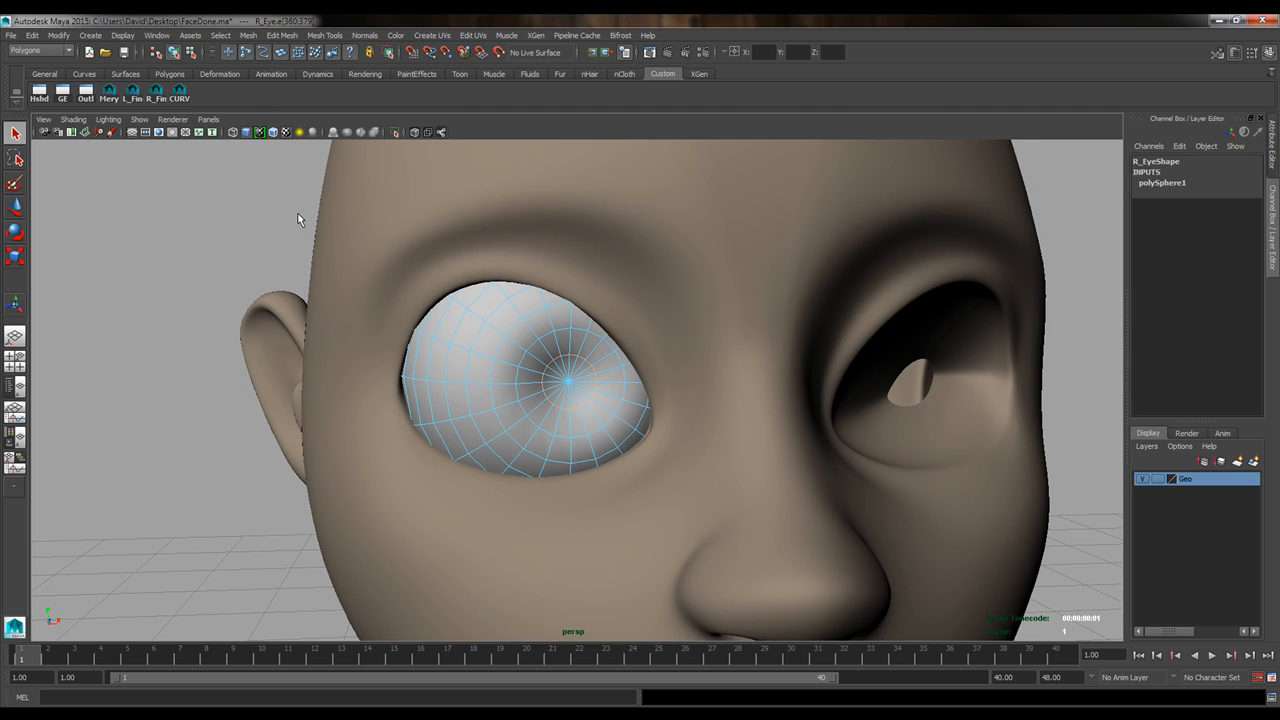
# Open the Hypershade and delete the scene's unused material nodes.
pyautogui.click(155, 36)
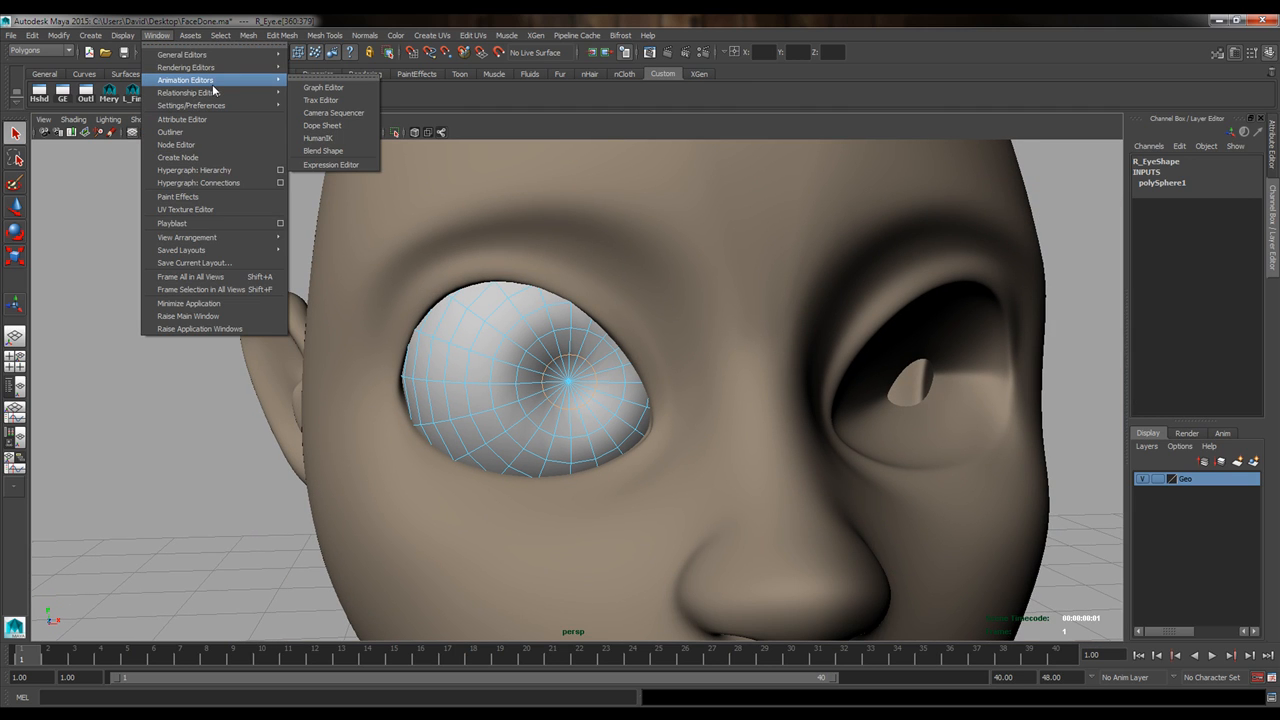
pyautogui.moveTo(222, 68)
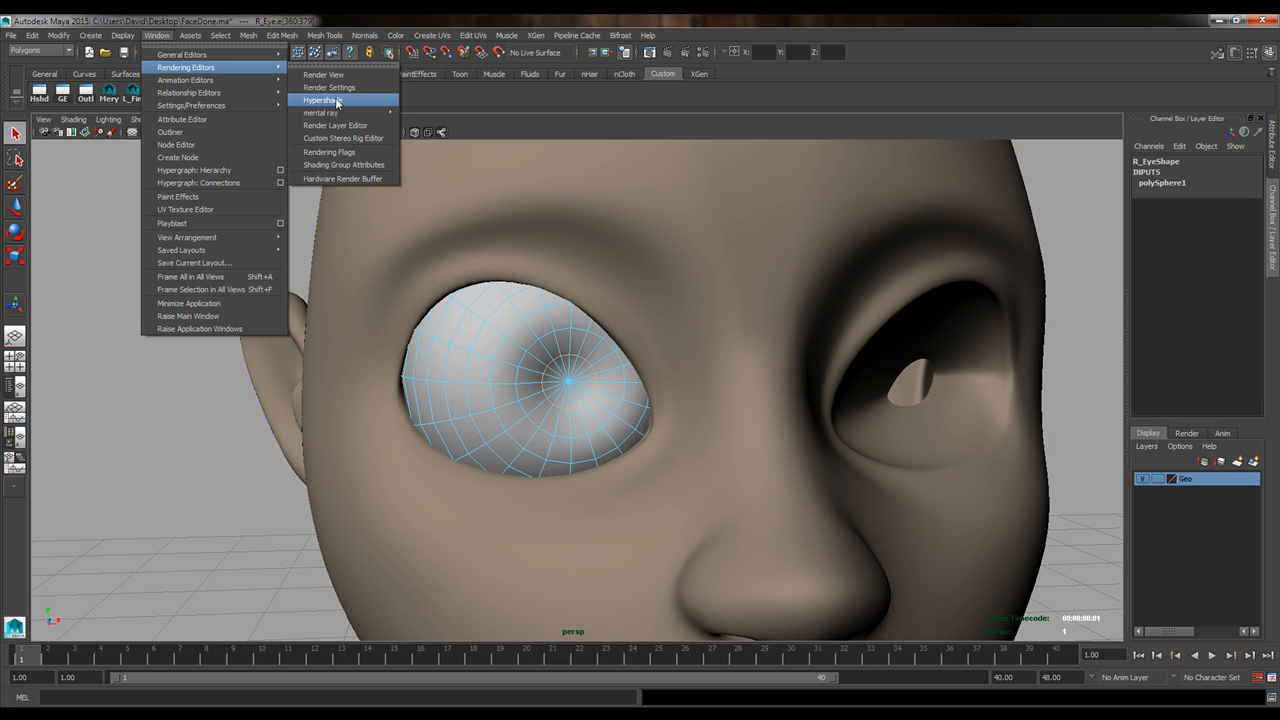
pyautogui.click(446, 93)
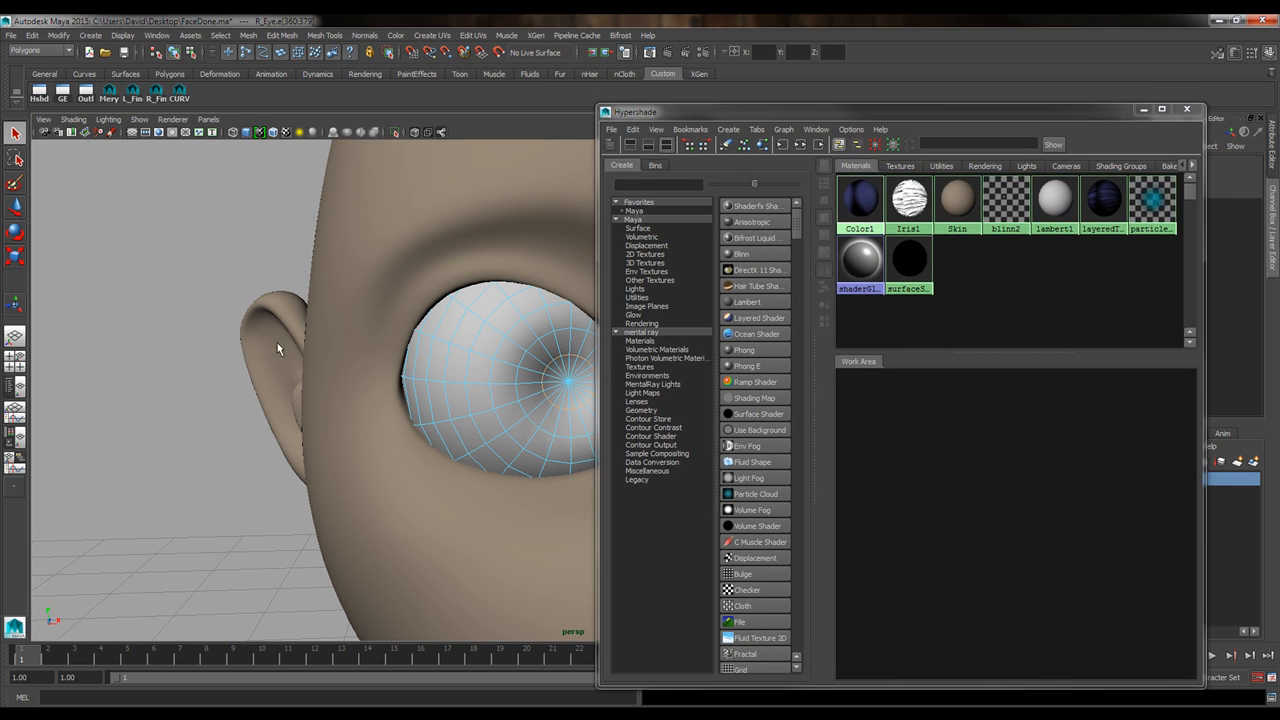
pyautogui.keyDown('alt'); pyautogui.moveTo(280, 345); pyautogui.dragTo(142, 330, button='middle'); pyautogui.keyUp('alt')
pyautogui.keyDown('alt'); pyautogui.moveTo(344, 349); pyautogui.dragTo(335, 348); pyautogui.keyUp('alt')
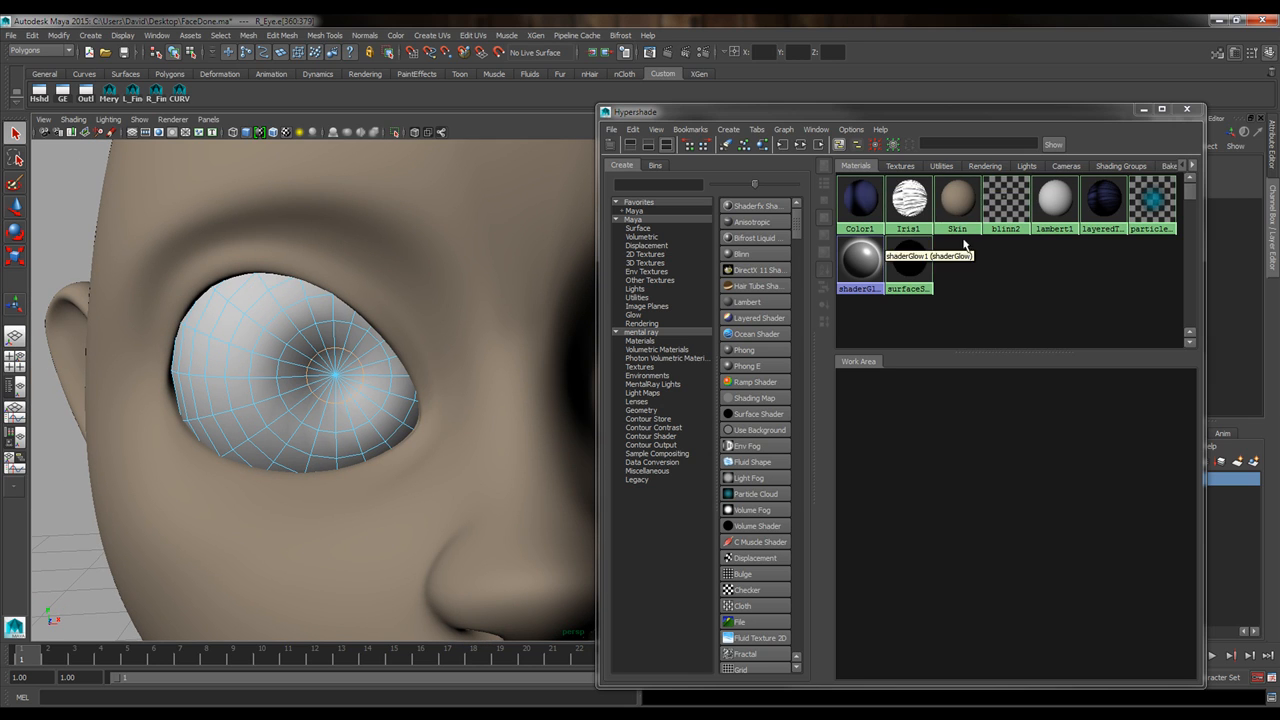
pyautogui.click(254, 324)
pyautogui.click(633, 131)
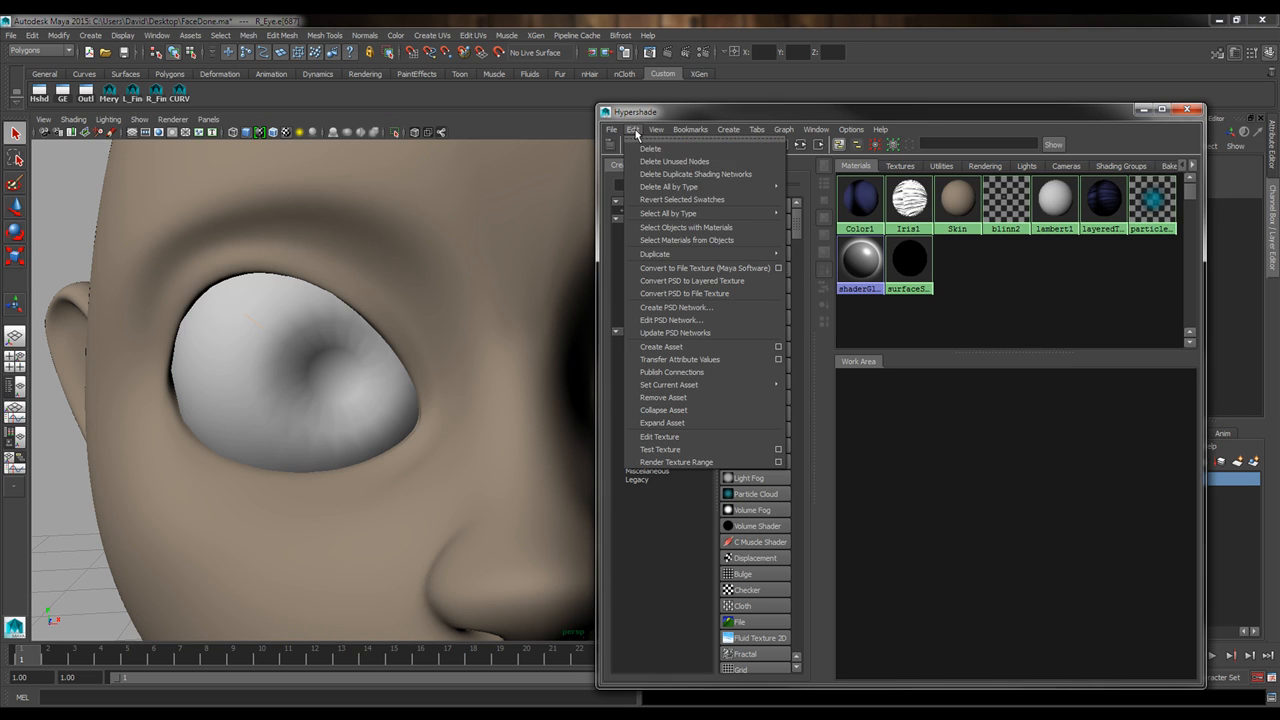
pyautogui.click(652, 167)
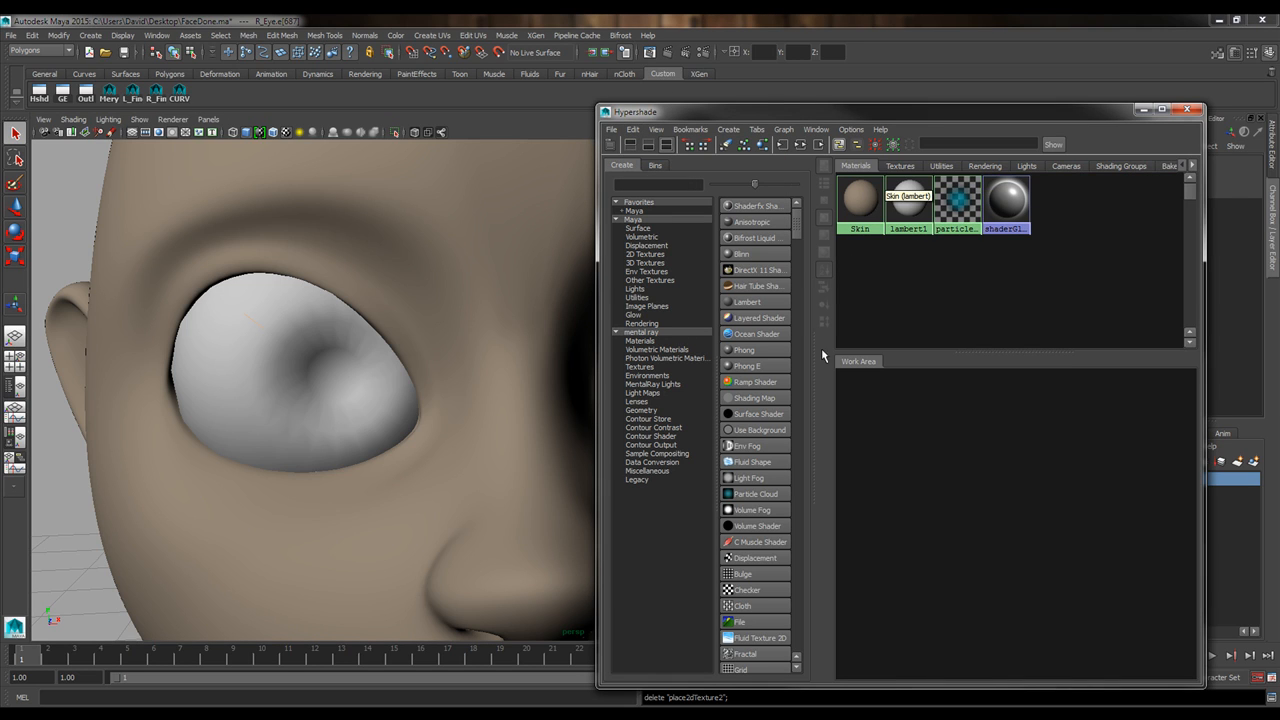
# Try to delete the lambert1 material.
pyautogui.keyDown('alt'); pyautogui.moveTo(274, 333); pyautogui.dragTo(268, 346, button='right'); pyautogui.keyUp('alt')
pyautogui.keyDown('alt'); pyautogui.moveTo(314, 310); pyautogui.dragTo(287, 309, button='middle'); pyautogui.keyUp('alt')
pyautogui.click(908, 197)
pyautogui.press('Delete')
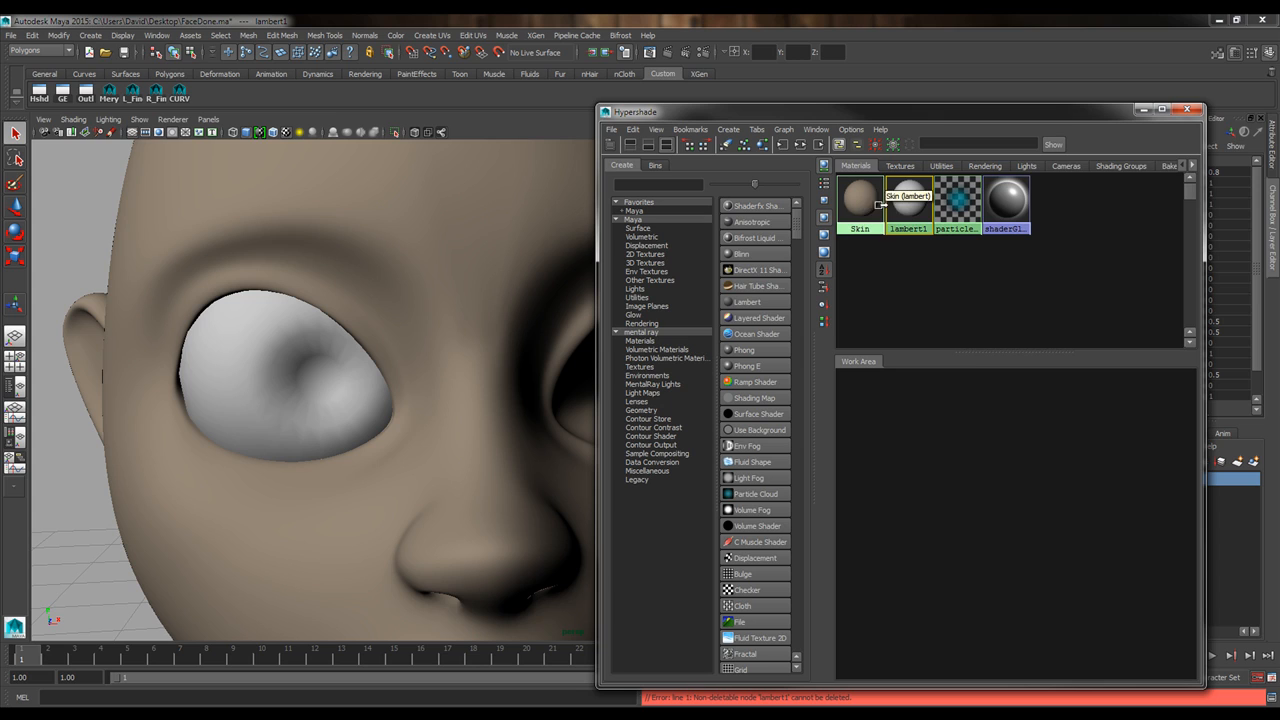
# Switch R_Eye to face selection and select several of the triangular faces around its front pole.
pyautogui.click(304, 368)
pyautogui.rightClick(292, 343)
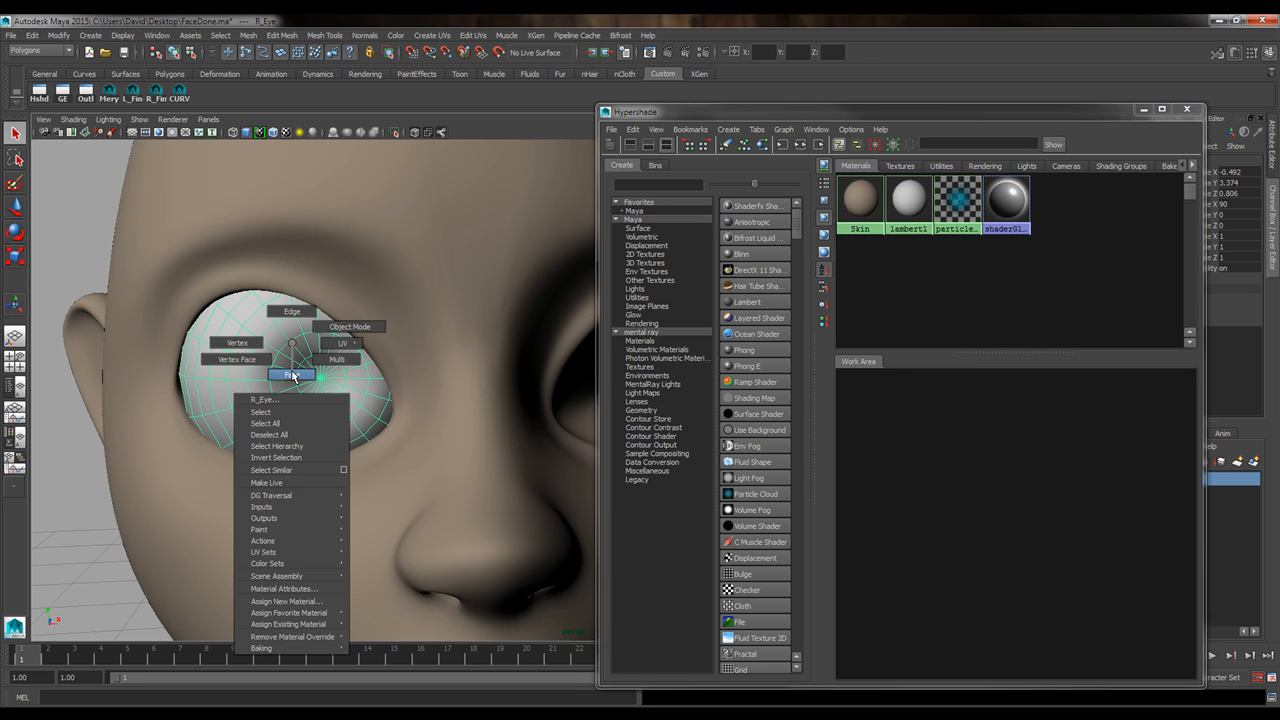
pyautogui.click(292, 375)
pyautogui.keyDown('alt'); pyautogui.moveTo(240, 395); pyautogui.dragTo(377, 403, button='right'); pyautogui.keyUp('alt')
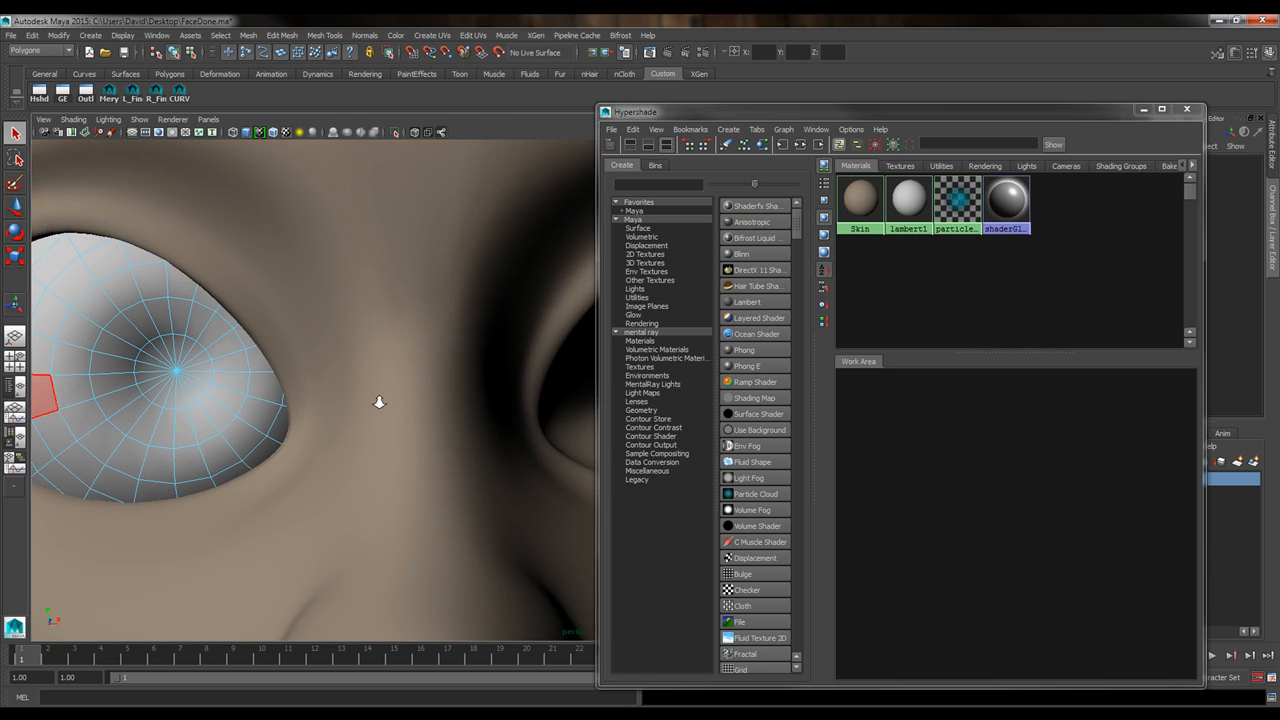
pyautogui.keyDown('alt'); pyautogui.moveTo(256, 408); pyautogui.dragTo(423, 400, button='middle'); pyautogui.keyUp('alt')
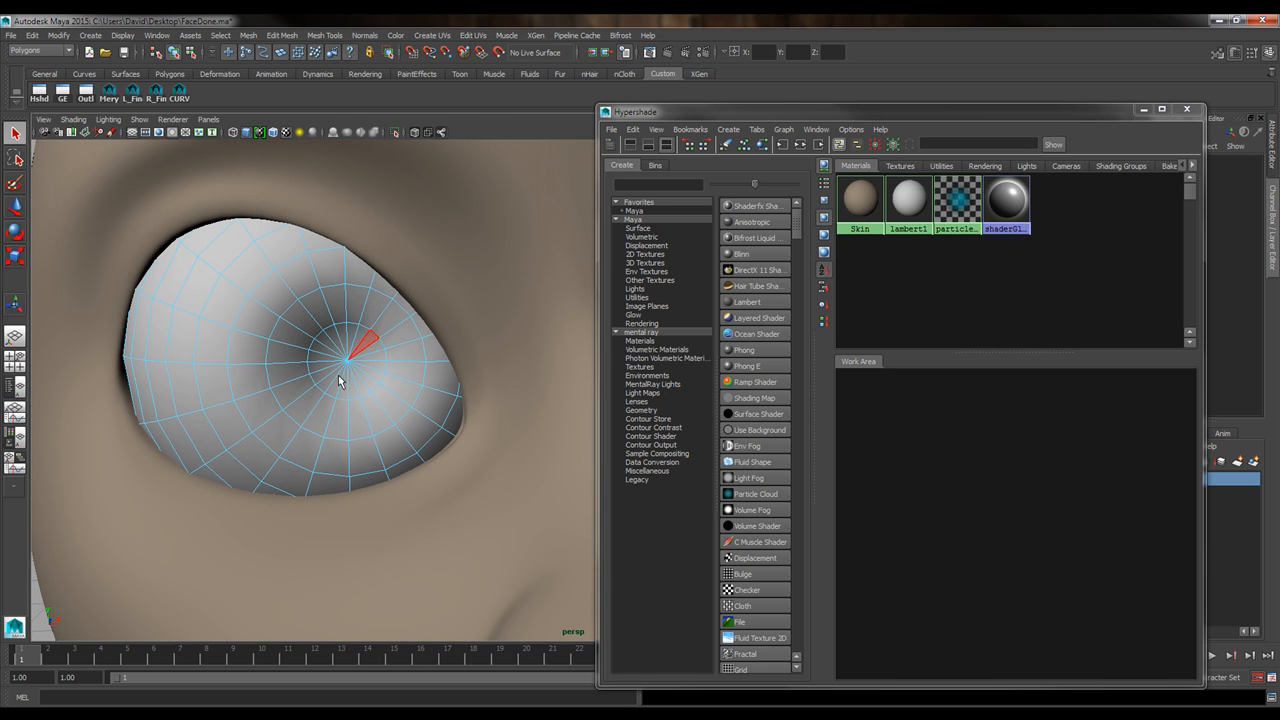
pyautogui.keyDown('alt'); pyautogui.moveTo(290, 379); pyautogui.dragTo(445, 388, button='right'); pyautogui.keyUp('alt')
pyautogui.keyDown('alt'); pyautogui.moveTo(407, 381); pyautogui.dragTo(474, 386, button='middle'); pyautogui.keyUp('alt')
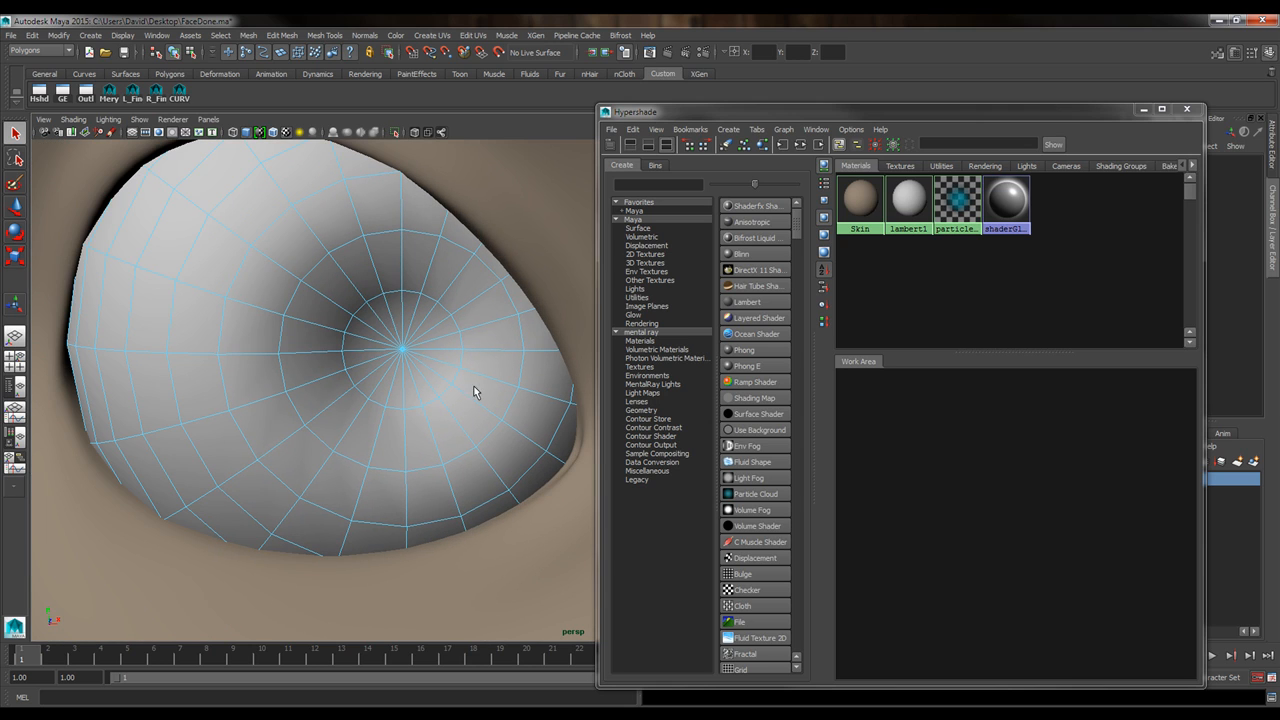
pyautogui.click(394, 312)
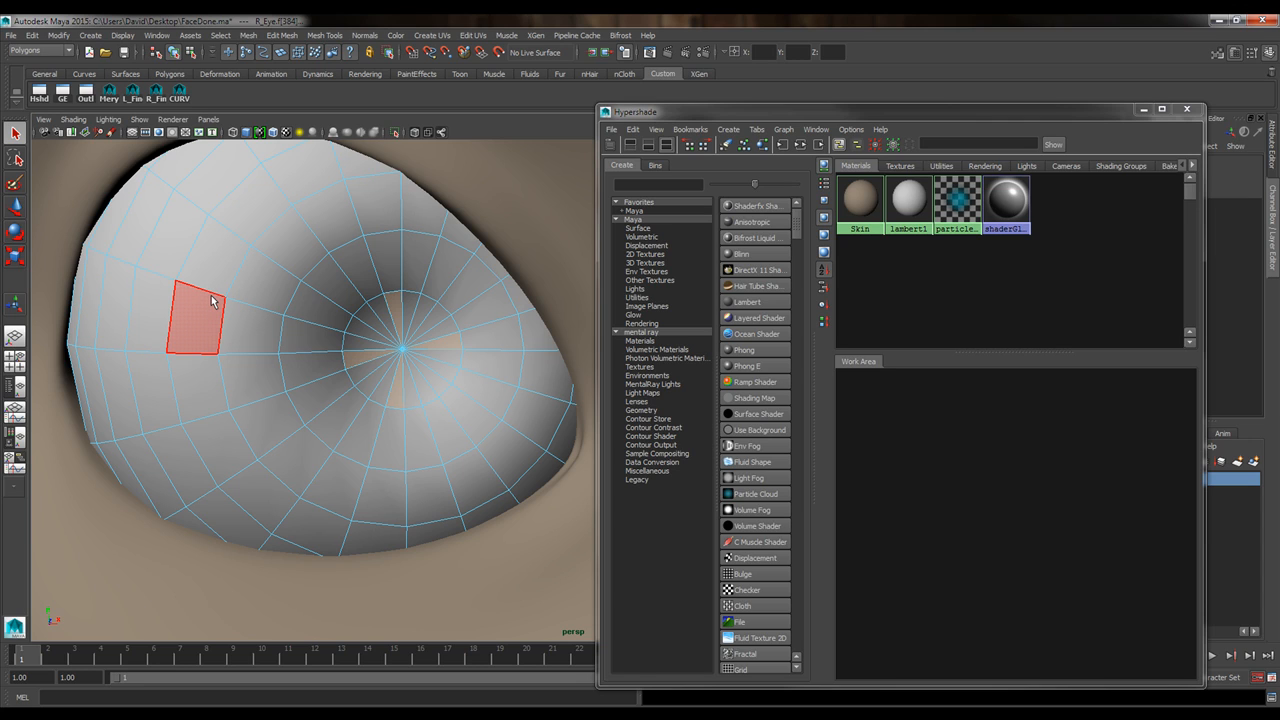
# Grow the face selection outward over the iris and shrink it to the complete disc of triangles around the pole.
pyautogui.hotkey('shift', '.')
pyautogui.hotkey('shift', '.')
pyautogui.hotkey('shift', '.')
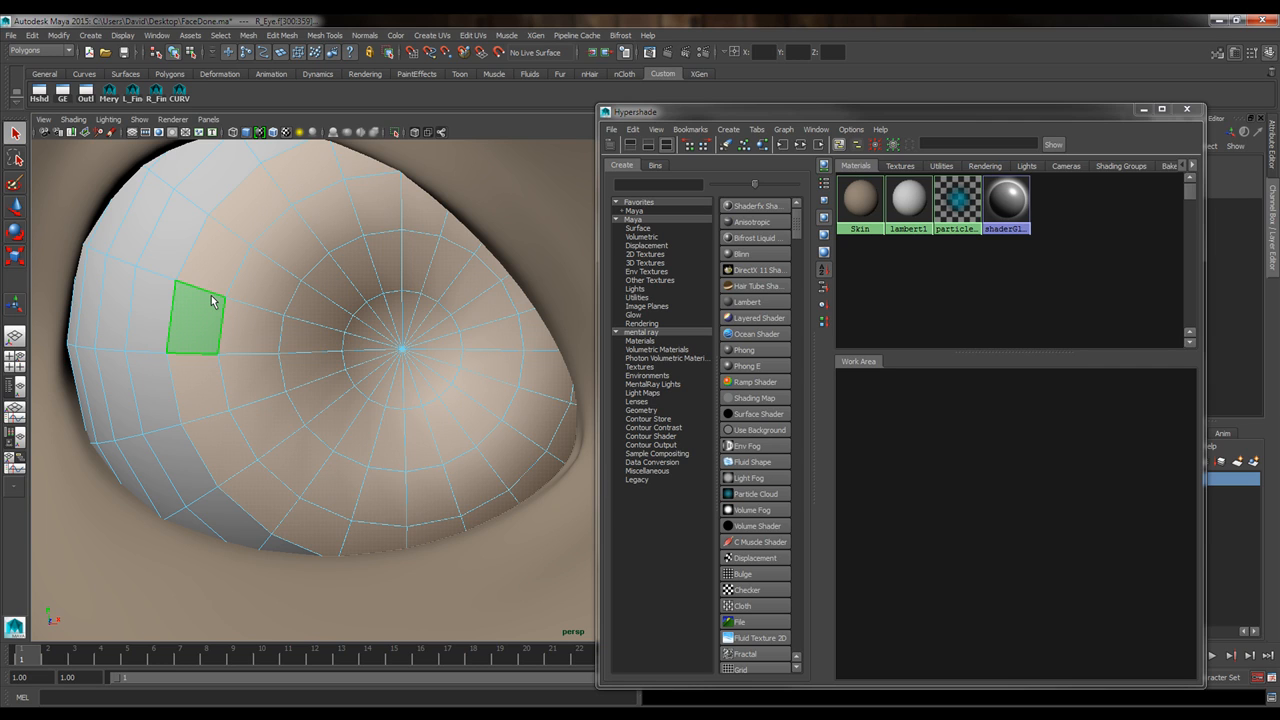
pyautogui.hotkey('shift', ',')
pyautogui.hotkey('shift', ',')
pyautogui.hotkey('shift', ',')
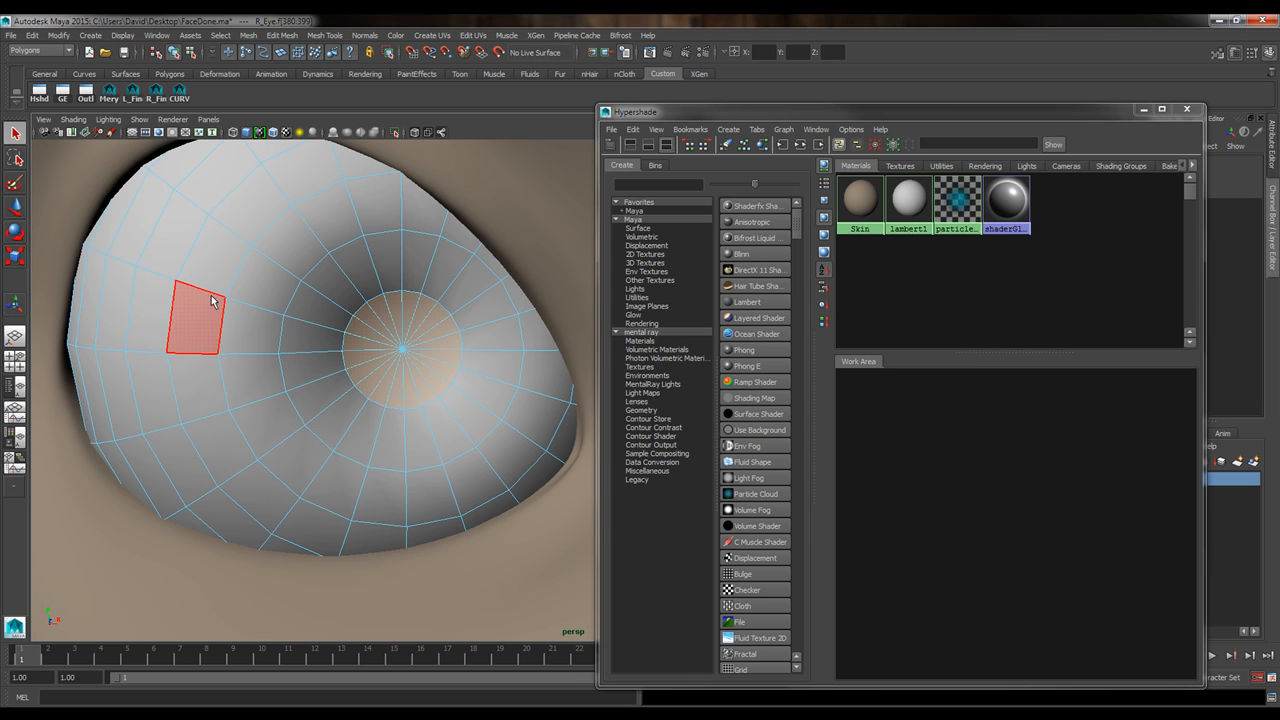
# Expand the pupil face selection by three rings and contract it again to the central triangles.
pyautogui.hotkey('shift', '.')
pyautogui.hotkey('shift', '.')
pyautogui.hotkey('shift', '.')
pyautogui.hotkey('shift', ',')
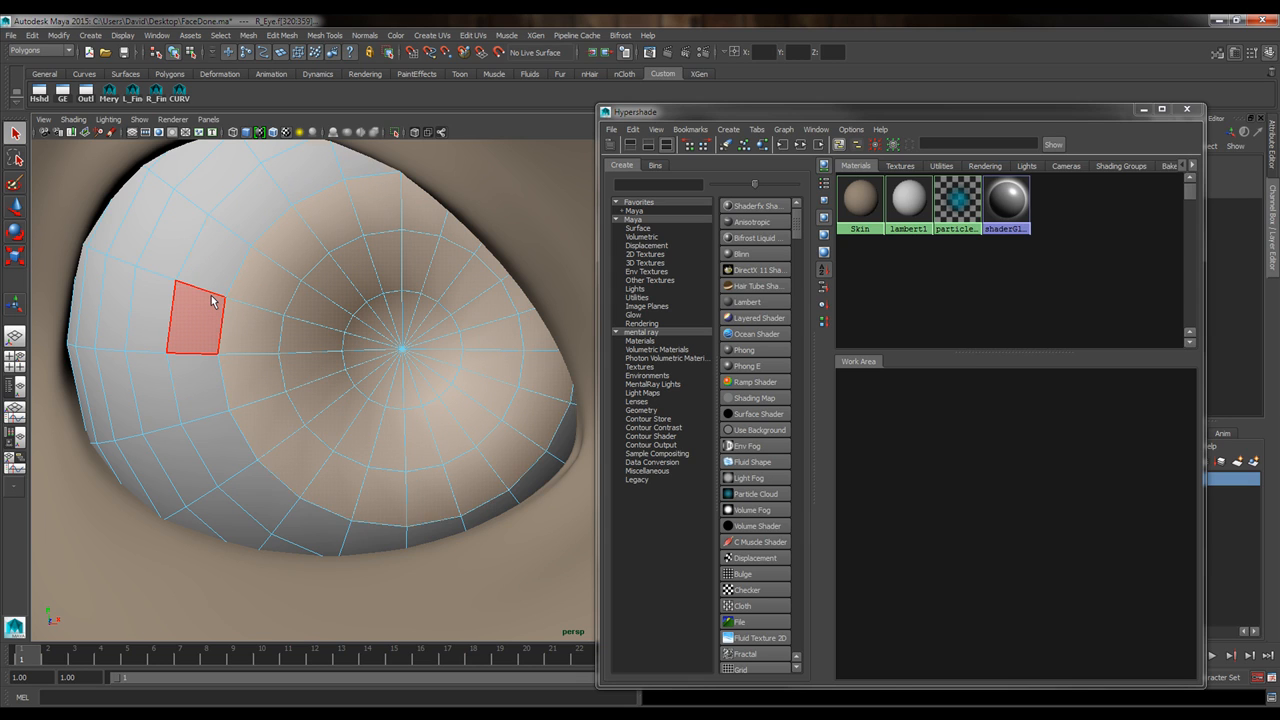
pyautogui.hotkey('shift', ',')
pyautogui.hotkey('shift', ',')
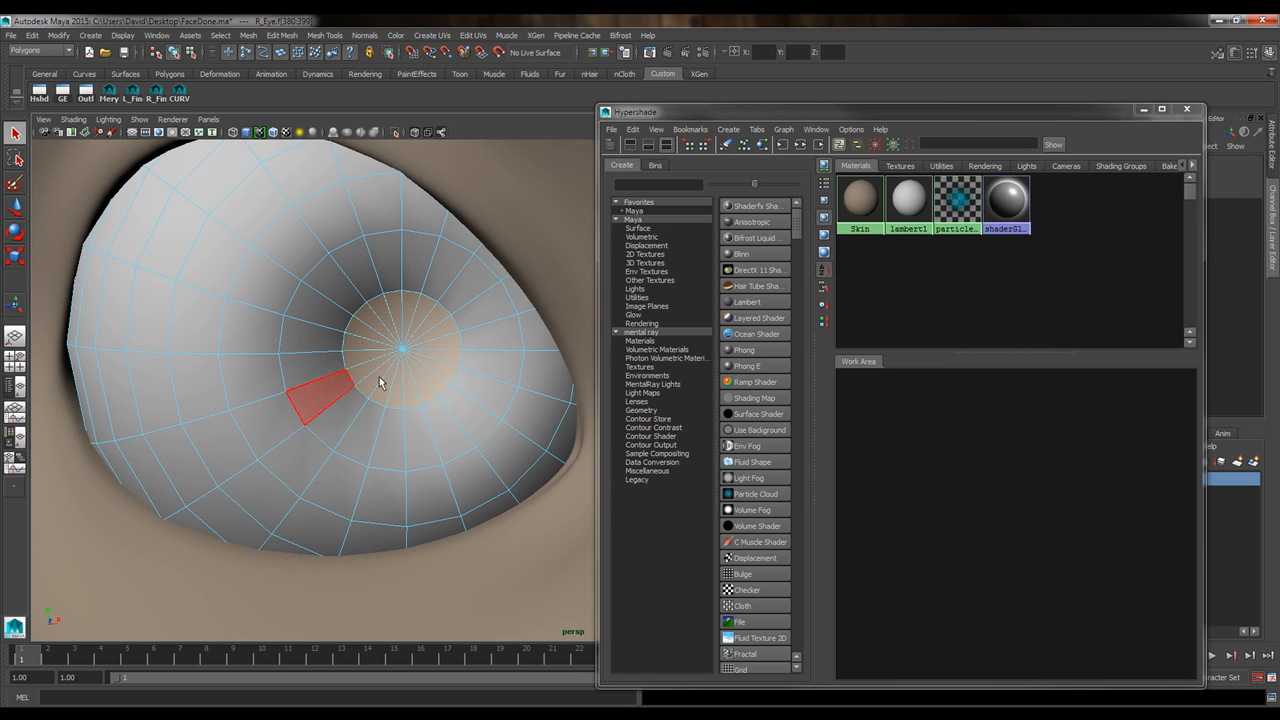
# Assign a new Surface Shader material to the selected pupil faces and return R_Eye to object mode.
pyautogui.rightClick(408, 330)
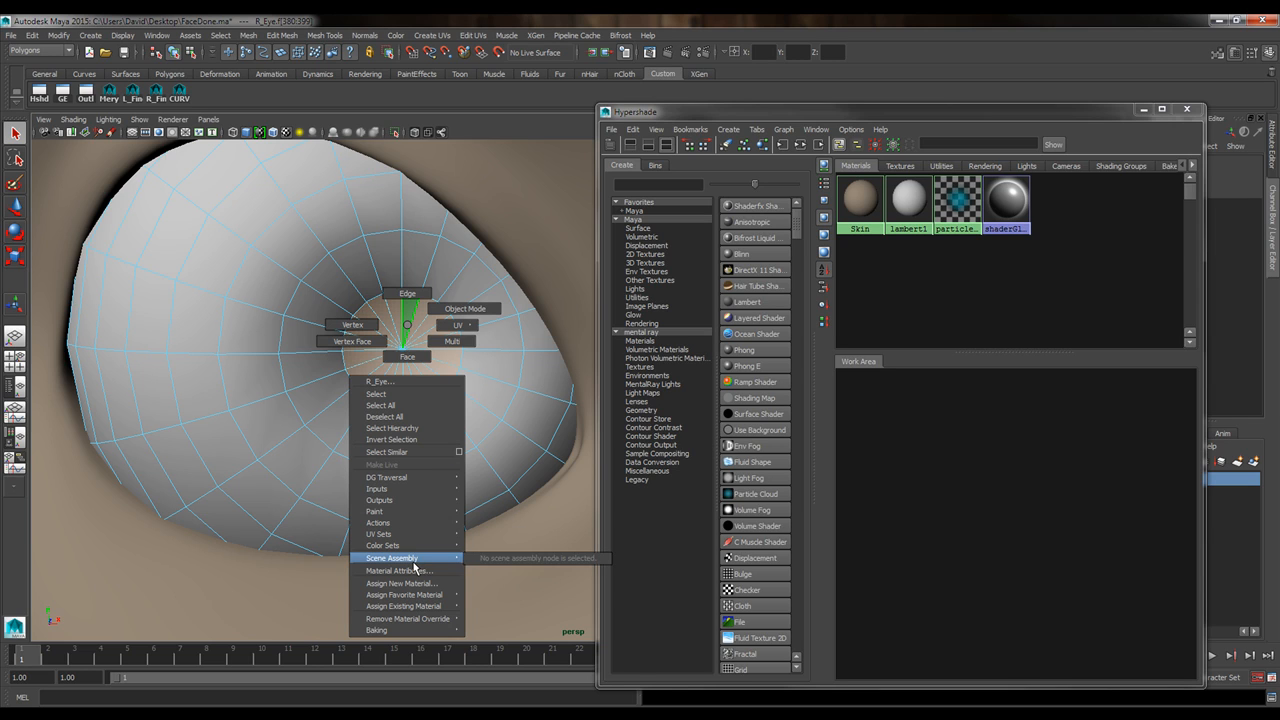
pyautogui.click(413, 583)
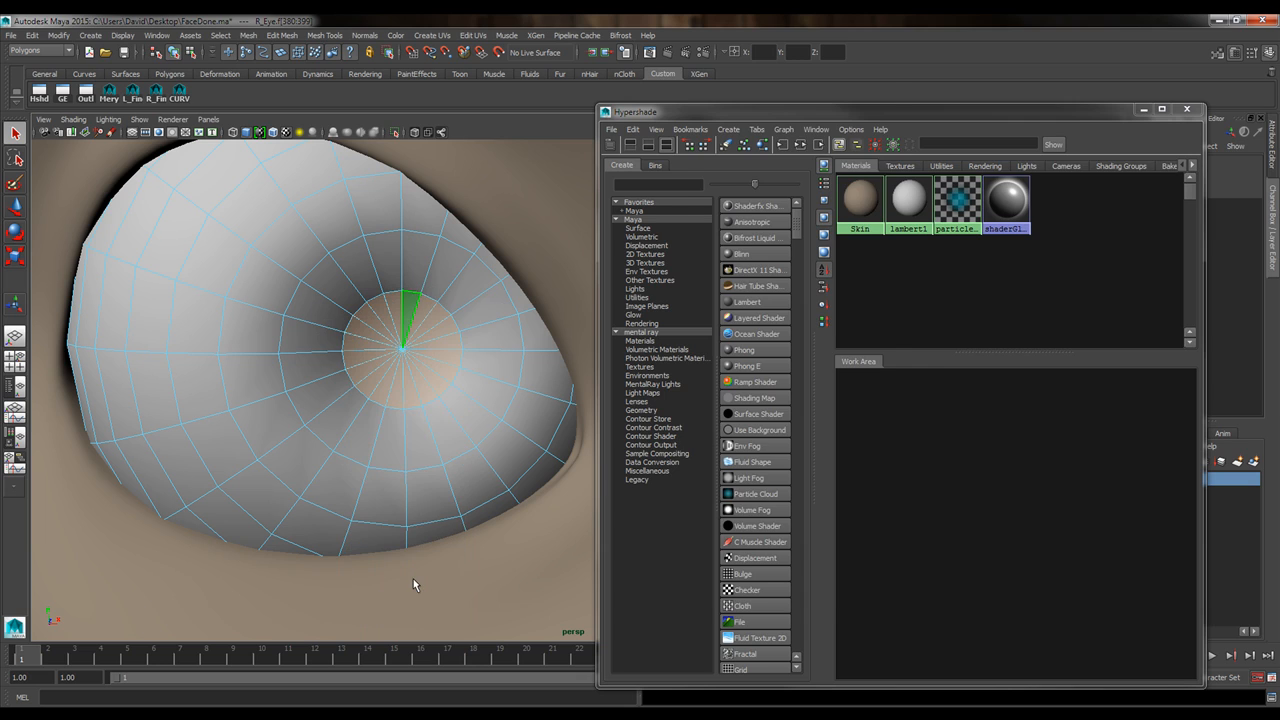
pyautogui.moveTo(768, 105); pyautogui.dragTo(885, 133)
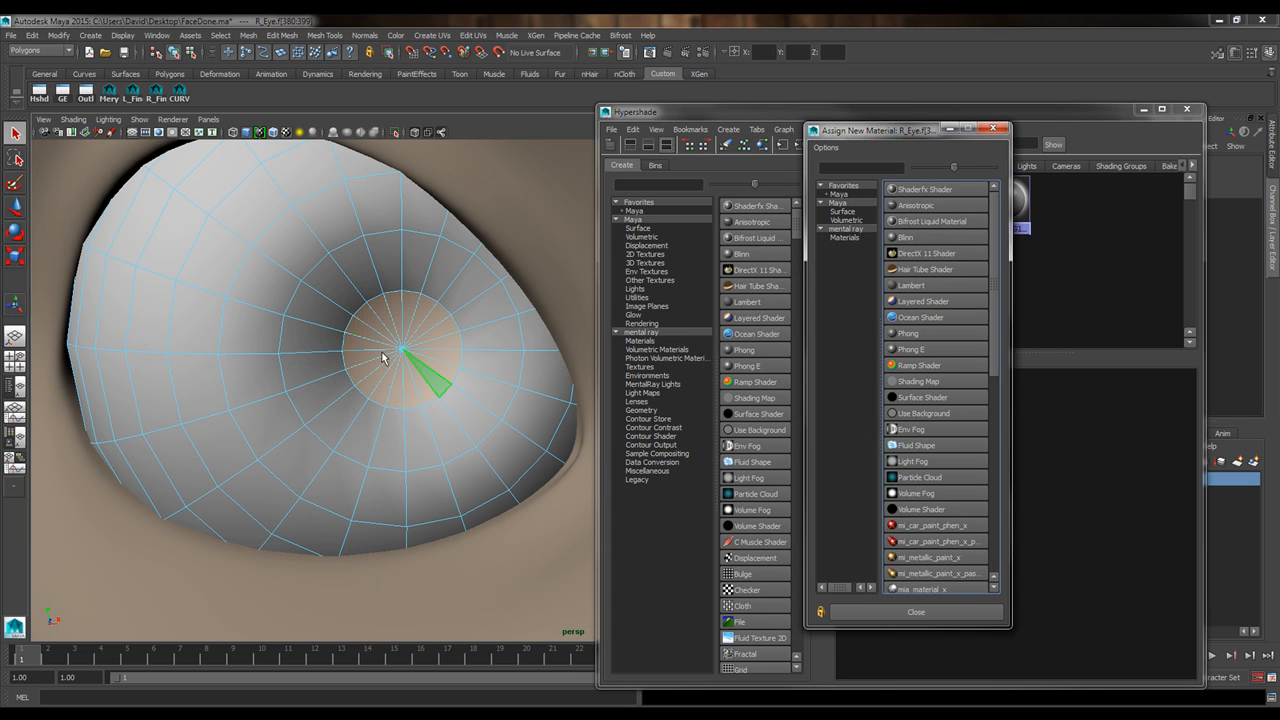
pyautogui.moveTo(845, 131); pyautogui.dragTo(655, 126)
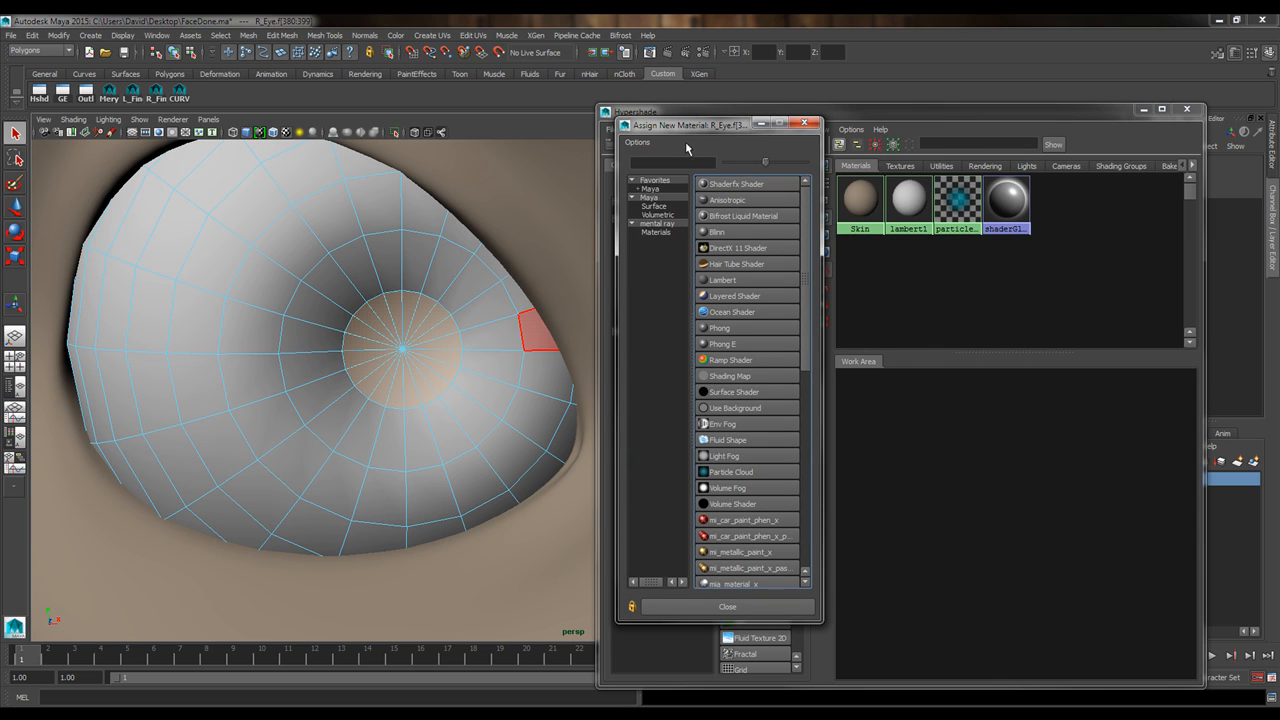
pyautogui.click(733, 393)
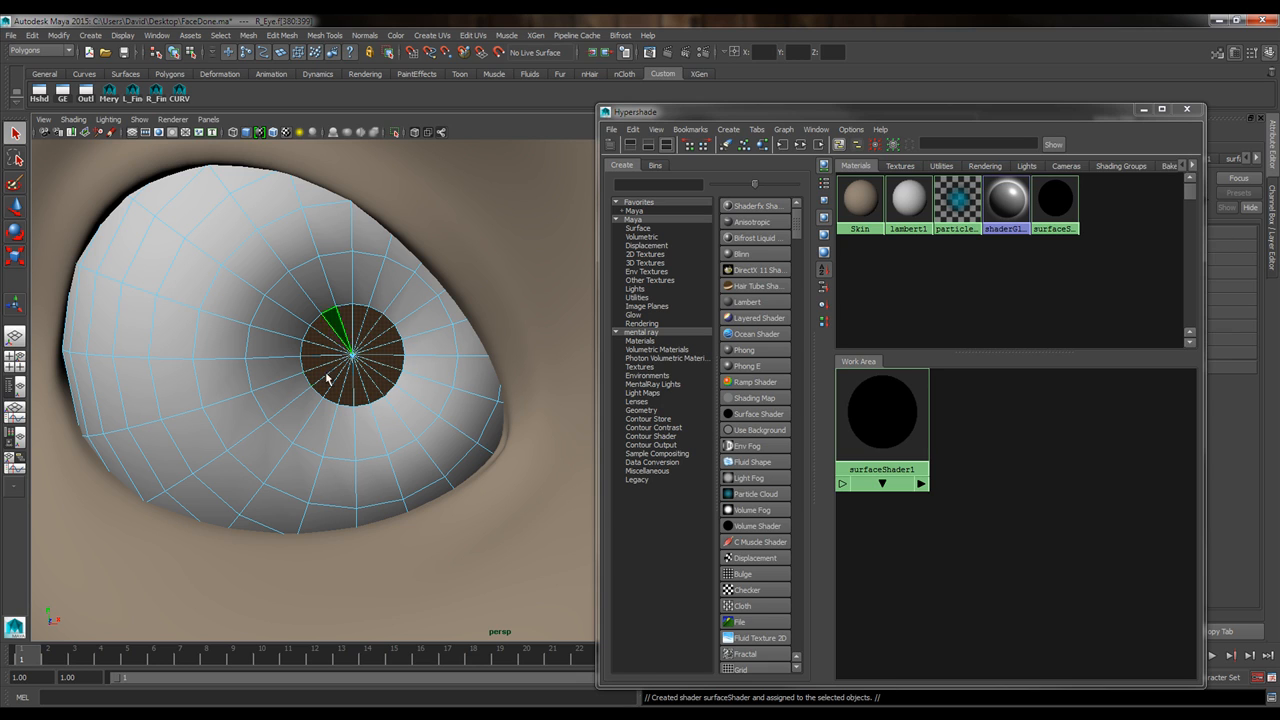
pyautogui.rightClick(352, 352)
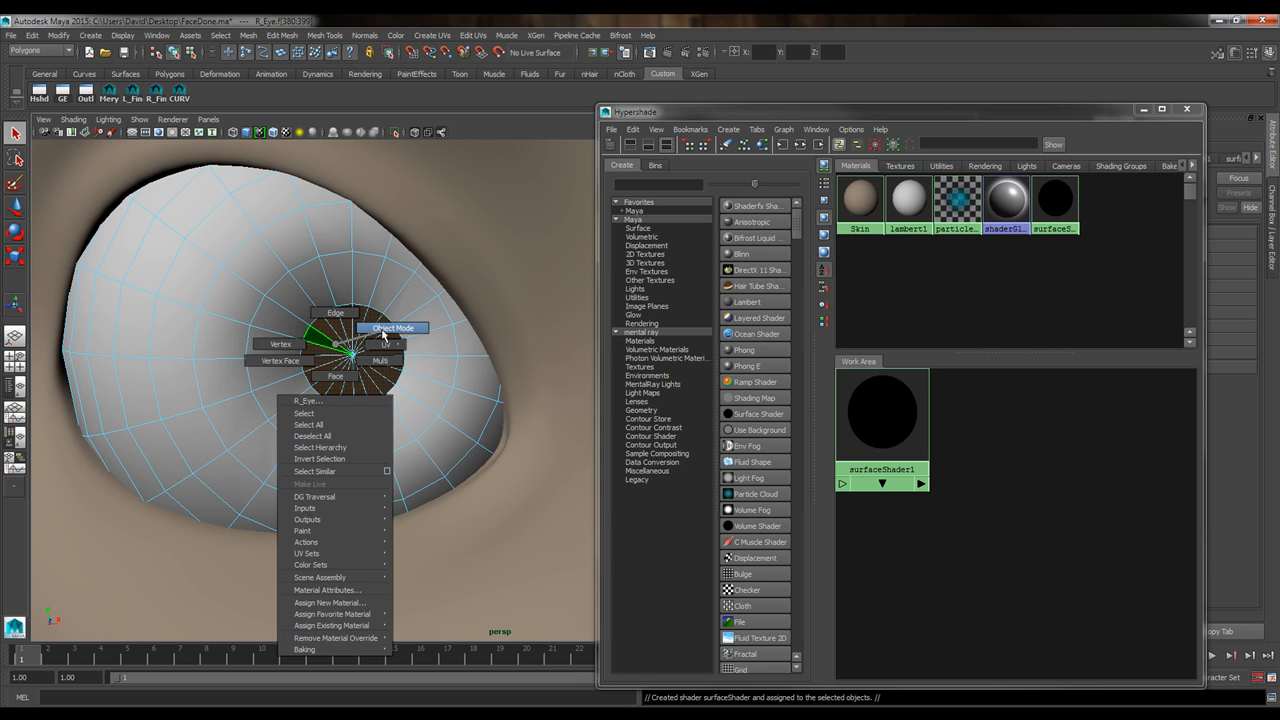
pyautogui.click(381, 330)
pyautogui.click(351, 380)
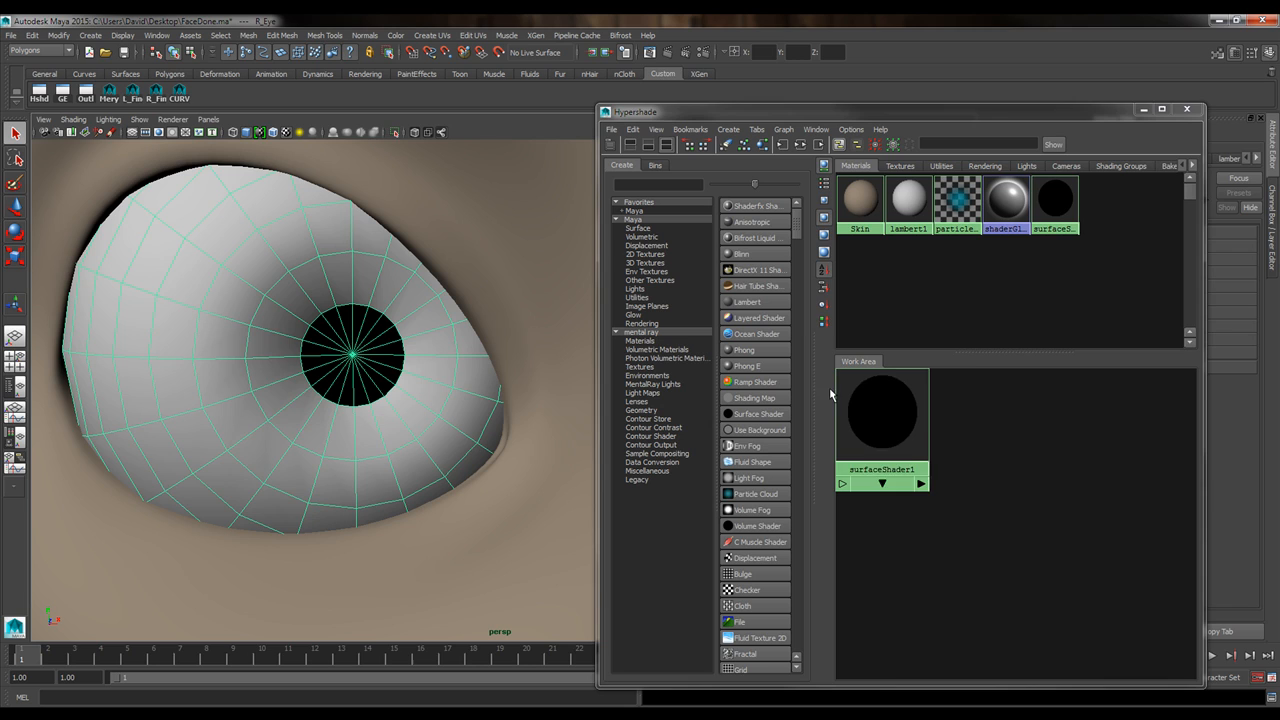
# Rename the new surface shader to Pupil.
pyautogui.click(888, 431)
pyautogui.moveTo(945, 112); pyautogui.dragTo(545, 79)
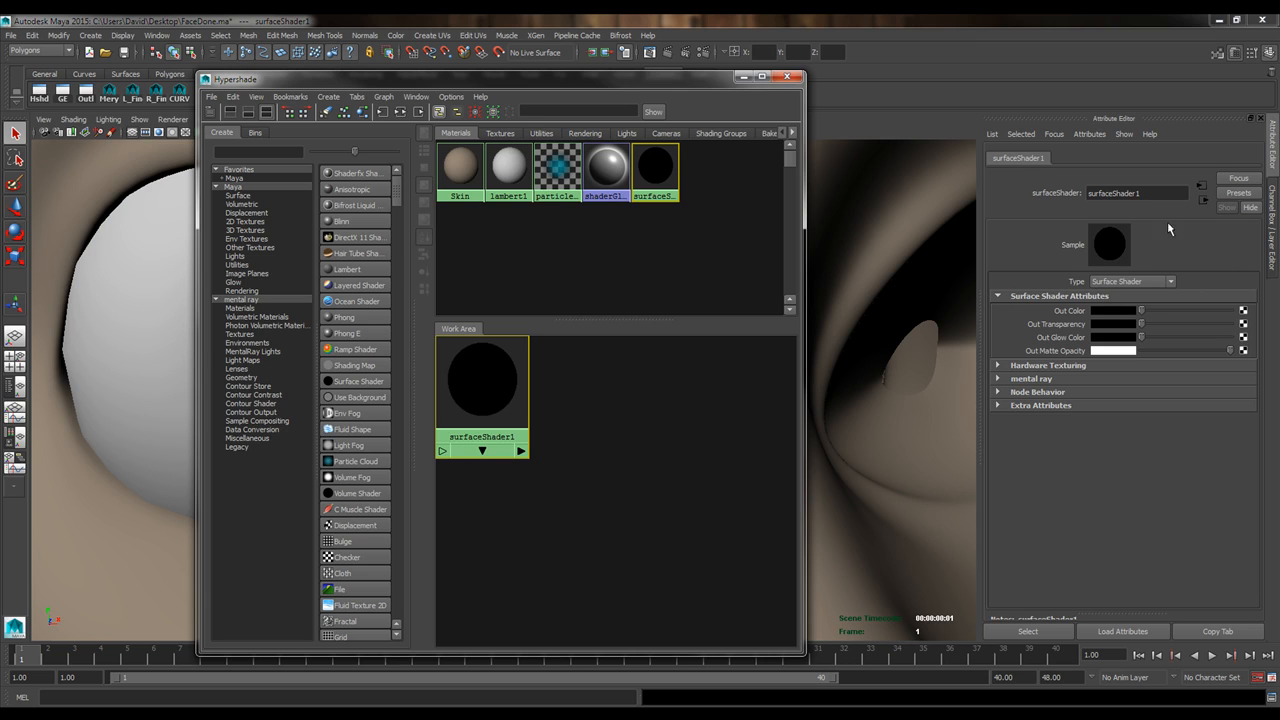
pyautogui.doubleClick(1163, 194)
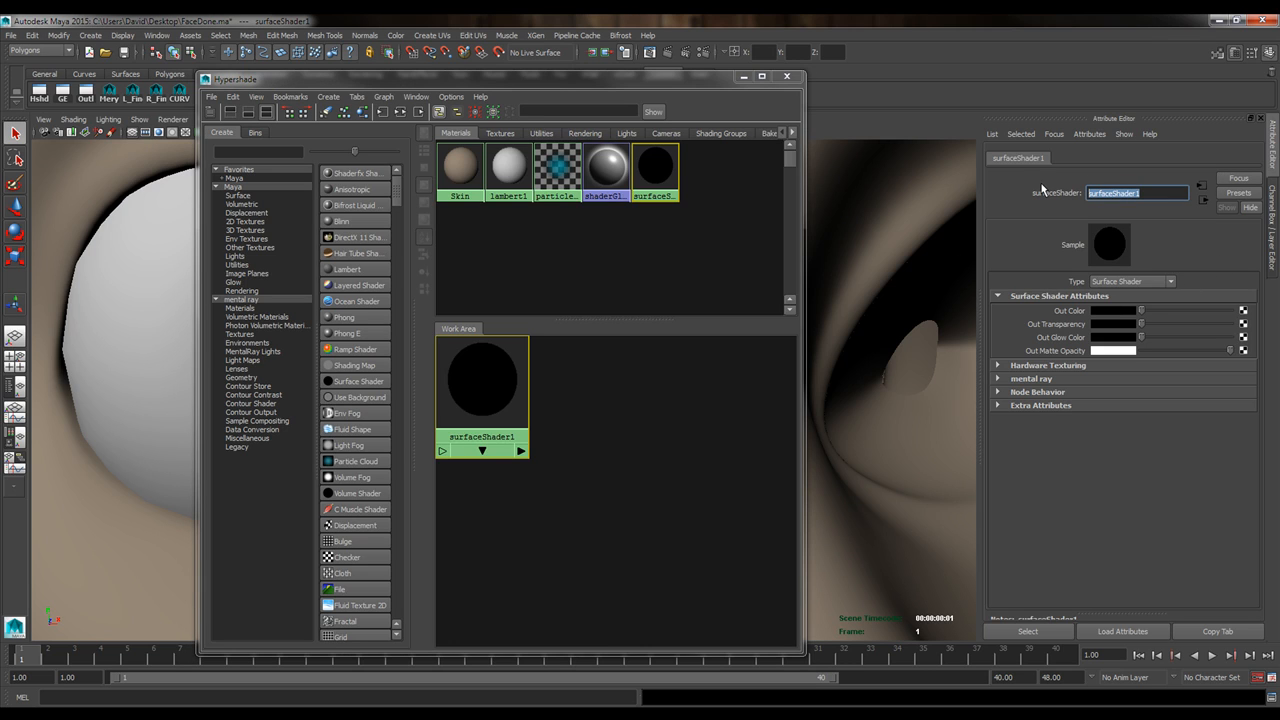
pyautogui.write('Pupil')
pyautogui.press('Return')
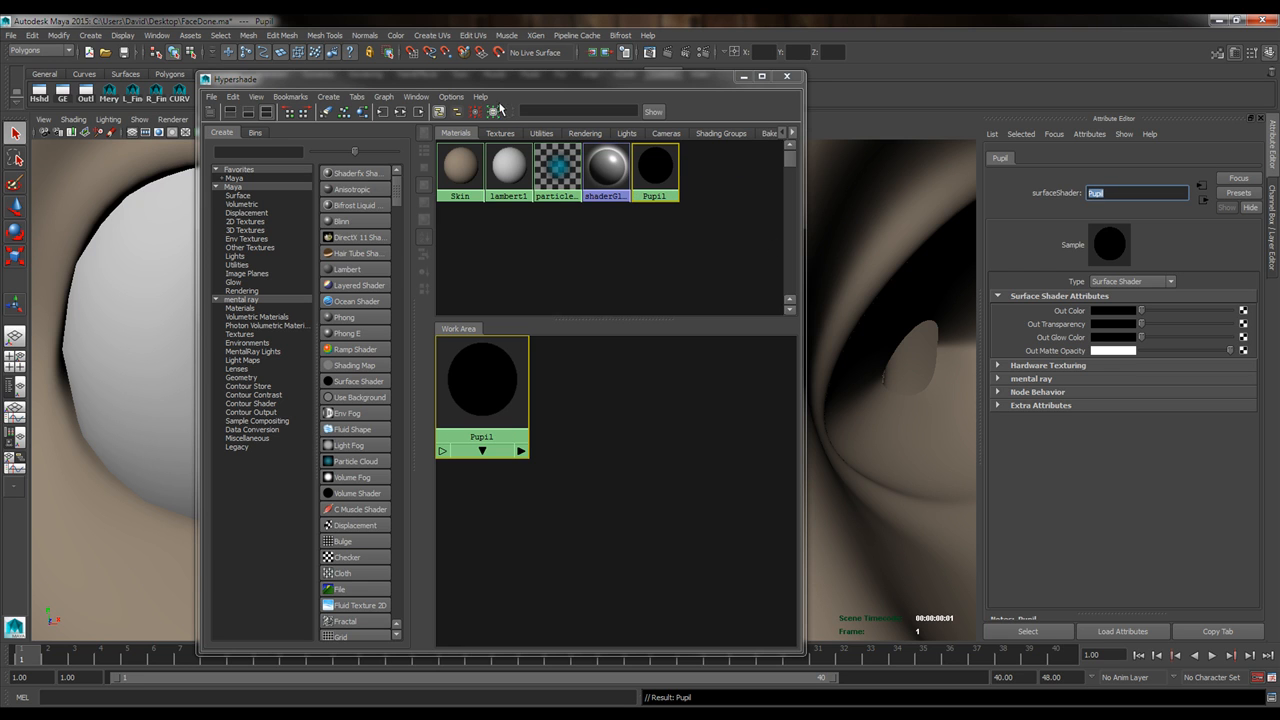
# Close the Hypershade and examine the black pupil of R_Eye in its socket from farther away.
pyautogui.moveTo(493, 84); pyautogui.dragTo(654, 78)
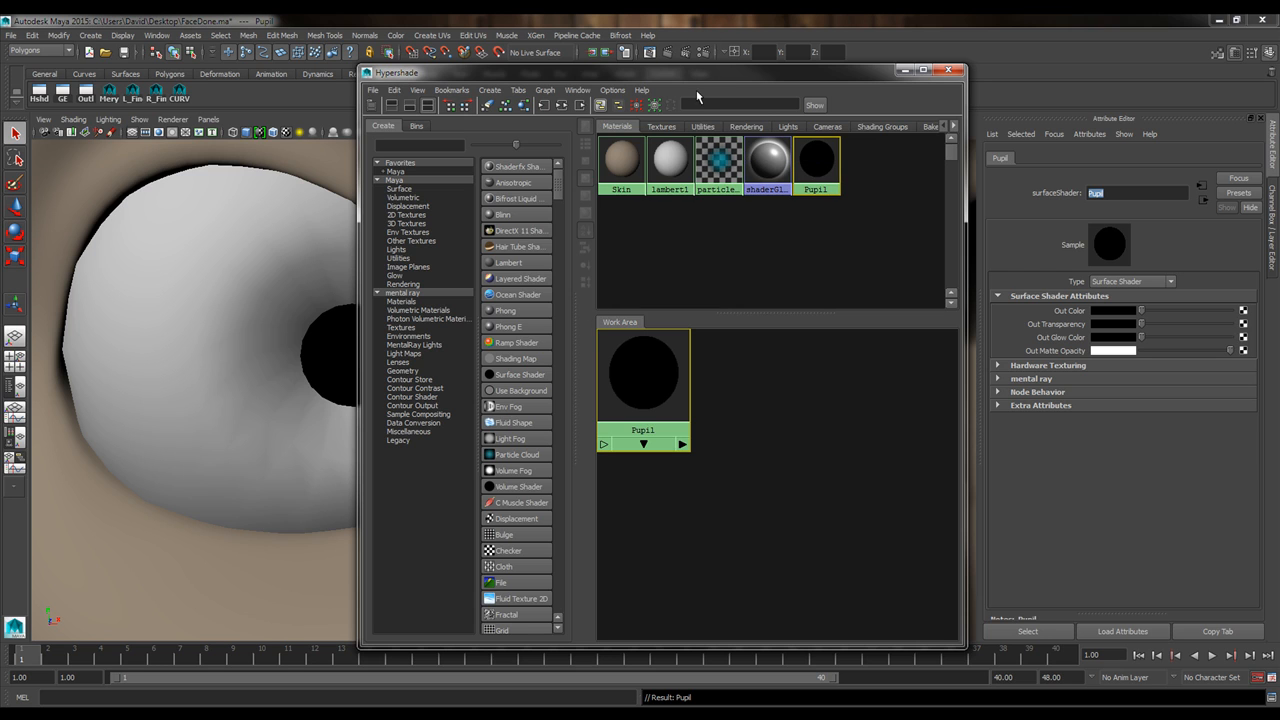
pyautogui.moveTo(716, 82)
pyautogui.mouseDown()
pyautogui.moveTo(730, 96)
pyautogui.moveTo(718, 93)
pyautogui.mouseUp()
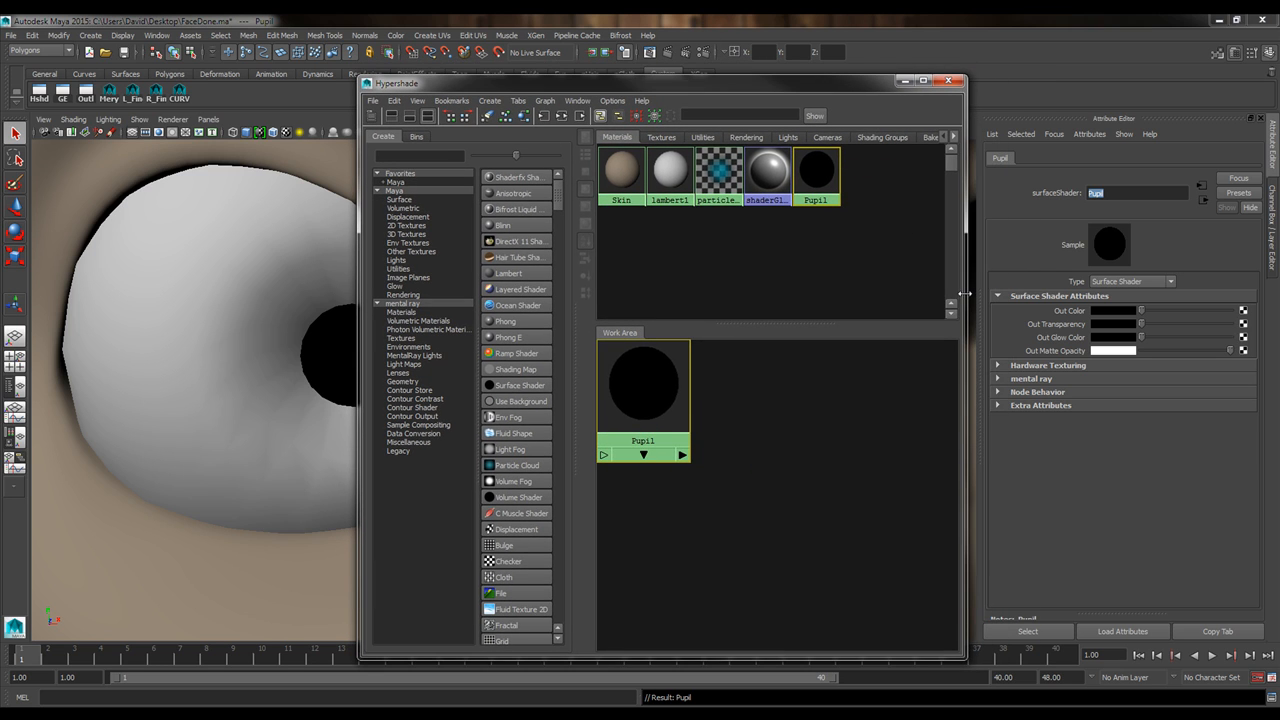
pyautogui.moveTo(963, 295)
pyautogui.mouseDown()
pyautogui.moveTo(925, 288)
pyautogui.moveTo(951, 292)
pyautogui.mouseUp()
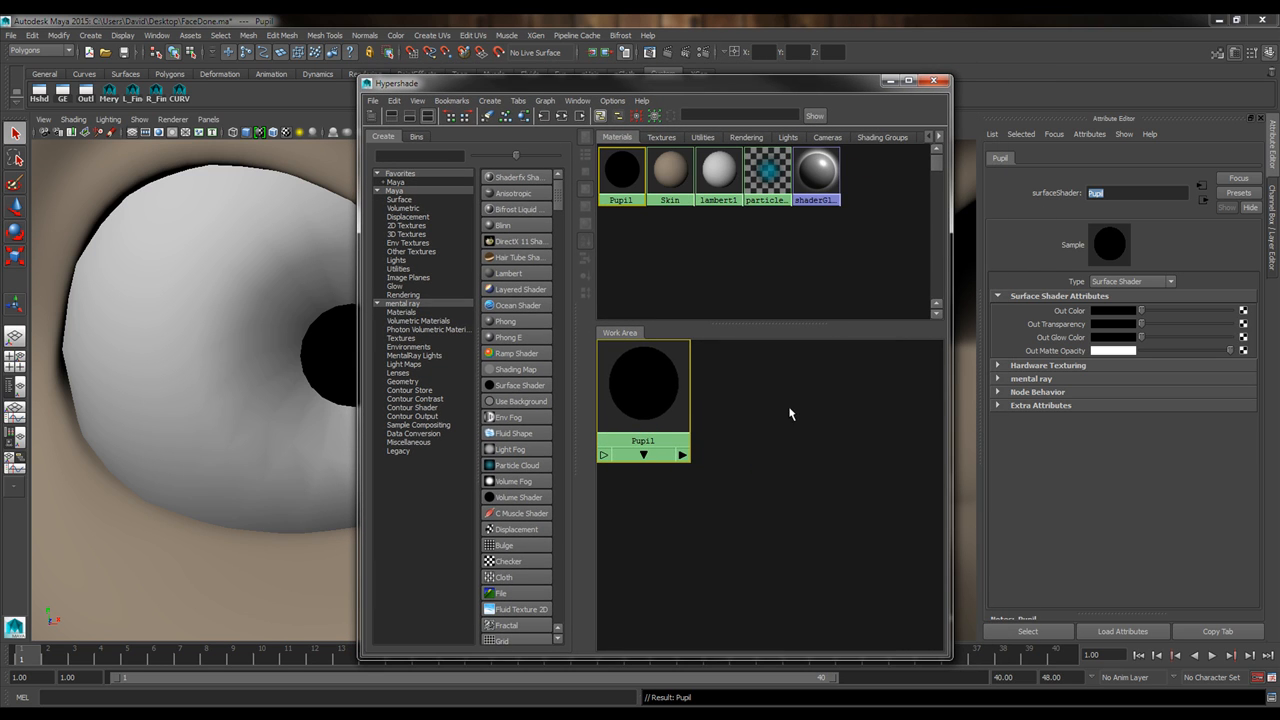
pyautogui.click(932, 81)
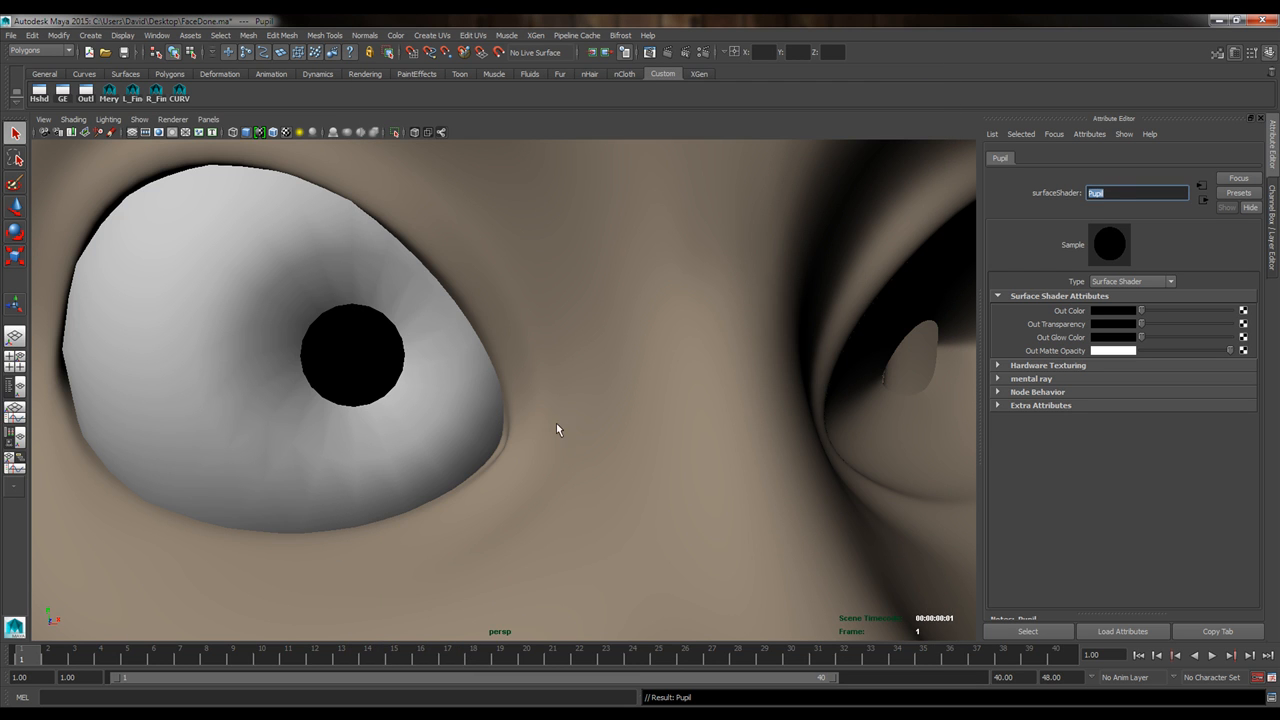
pyautogui.keyDown('alt'); pyautogui.moveTo(556, 423); pyautogui.dragTo(286, 425, button='right'); pyautogui.keyUp('alt')
pyautogui.keyDown('alt'); pyautogui.moveTo(286, 425); pyautogui.dragTo(411, 474); pyautogui.keyUp('alt')
pyautogui.keyDown('alt'); pyautogui.moveTo(411, 474); pyautogui.dragTo(800, 464, button='right'); pyautogui.keyUp('alt')
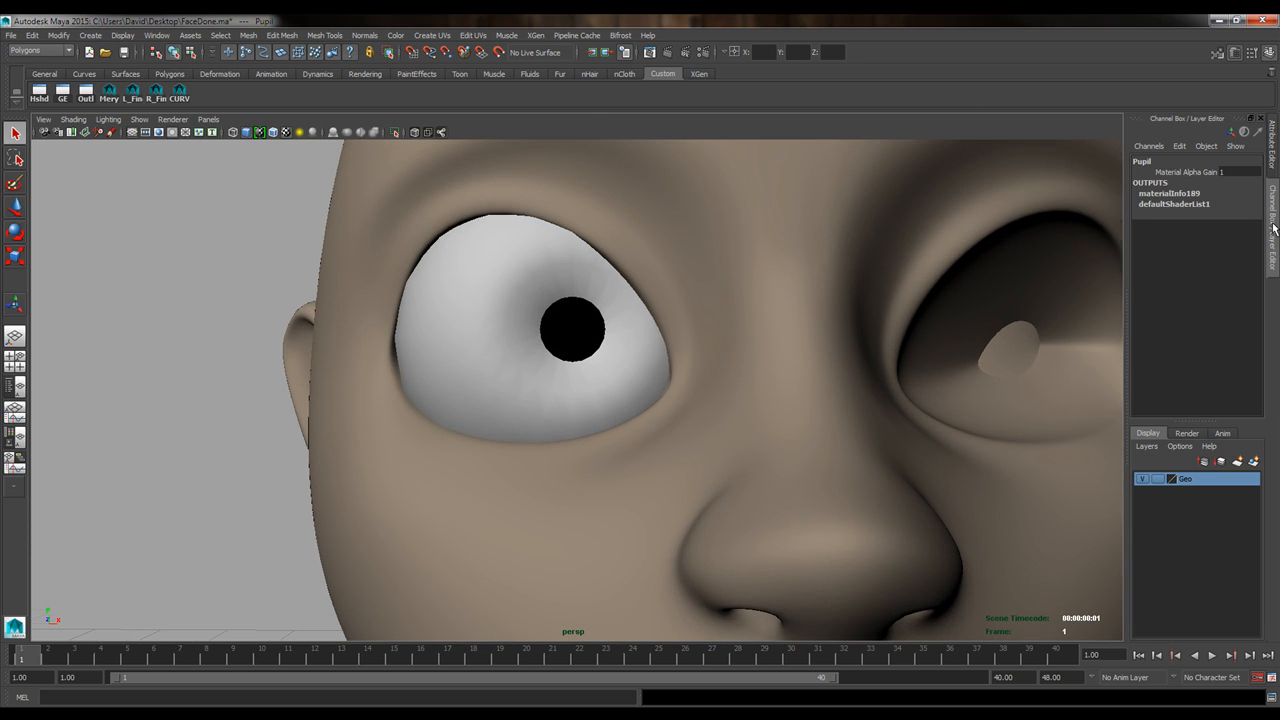
# Open the Hypershade and move it aside so R_Eye stays visible beside it.
pyautogui.click(1273, 228)
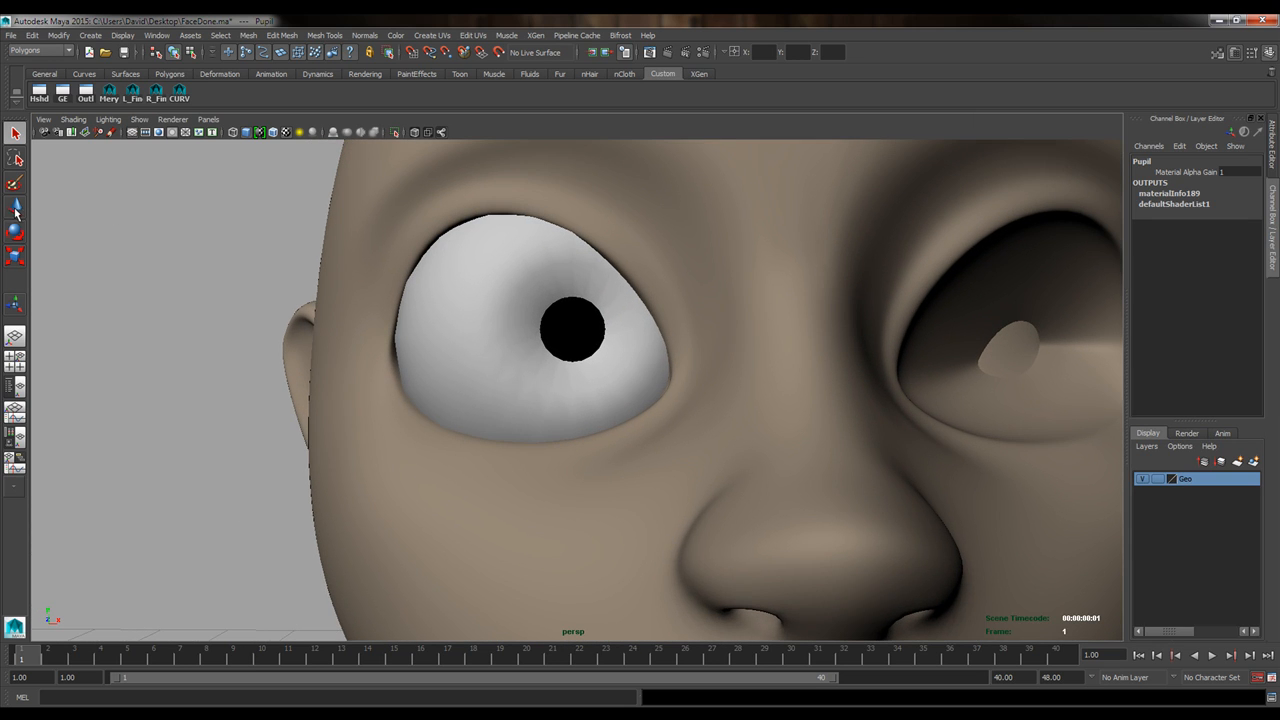
pyautogui.keyDown('alt'); pyautogui.moveTo(141, 276); pyautogui.dragTo(157, 288); pyautogui.keyUp('alt')
pyautogui.keyDown('alt'); pyautogui.moveTo(776, 367); pyautogui.dragTo(694, 375, button='middle'); pyautogui.keyUp('alt')
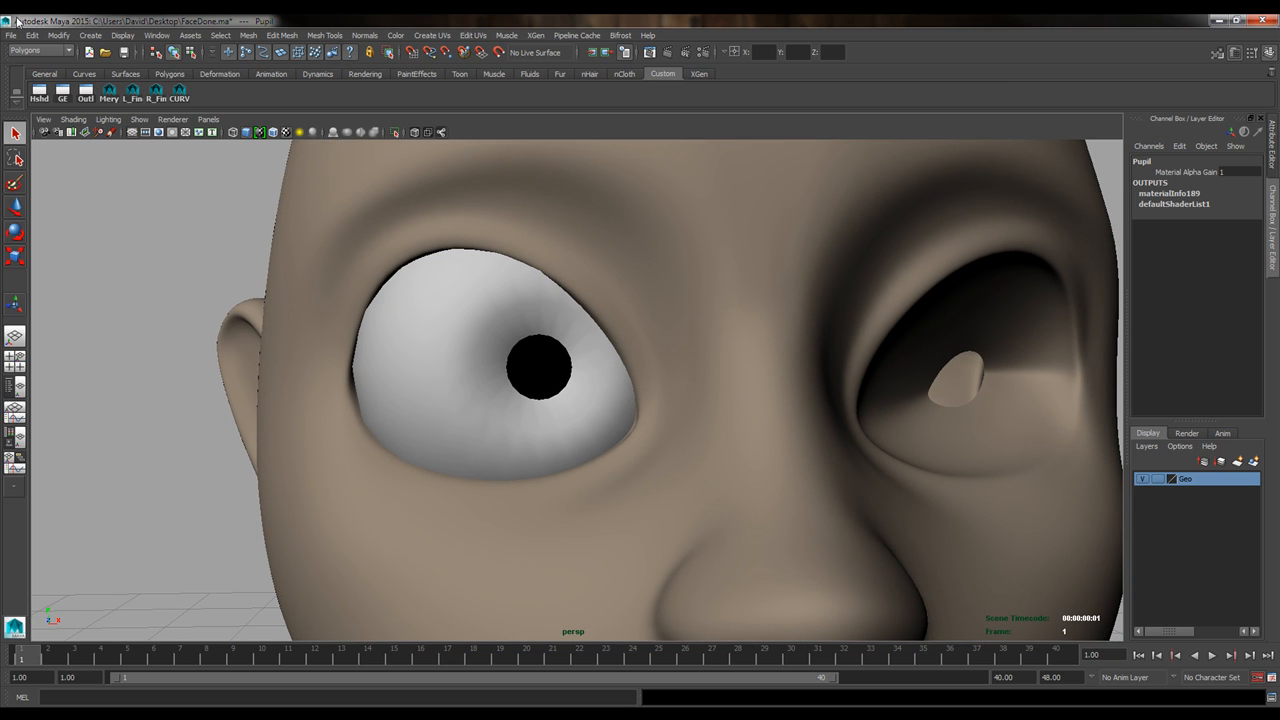
pyautogui.click(40, 93)
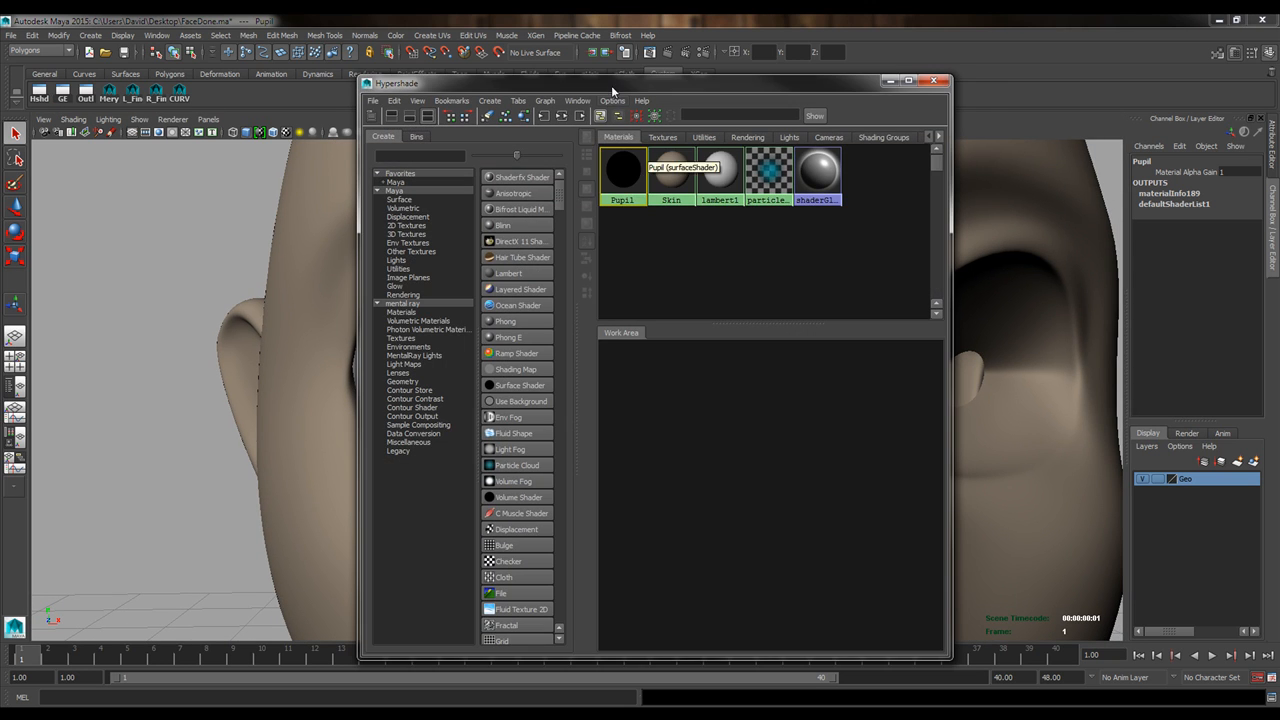
pyautogui.moveTo(605, 78); pyautogui.dragTo(912, 105)
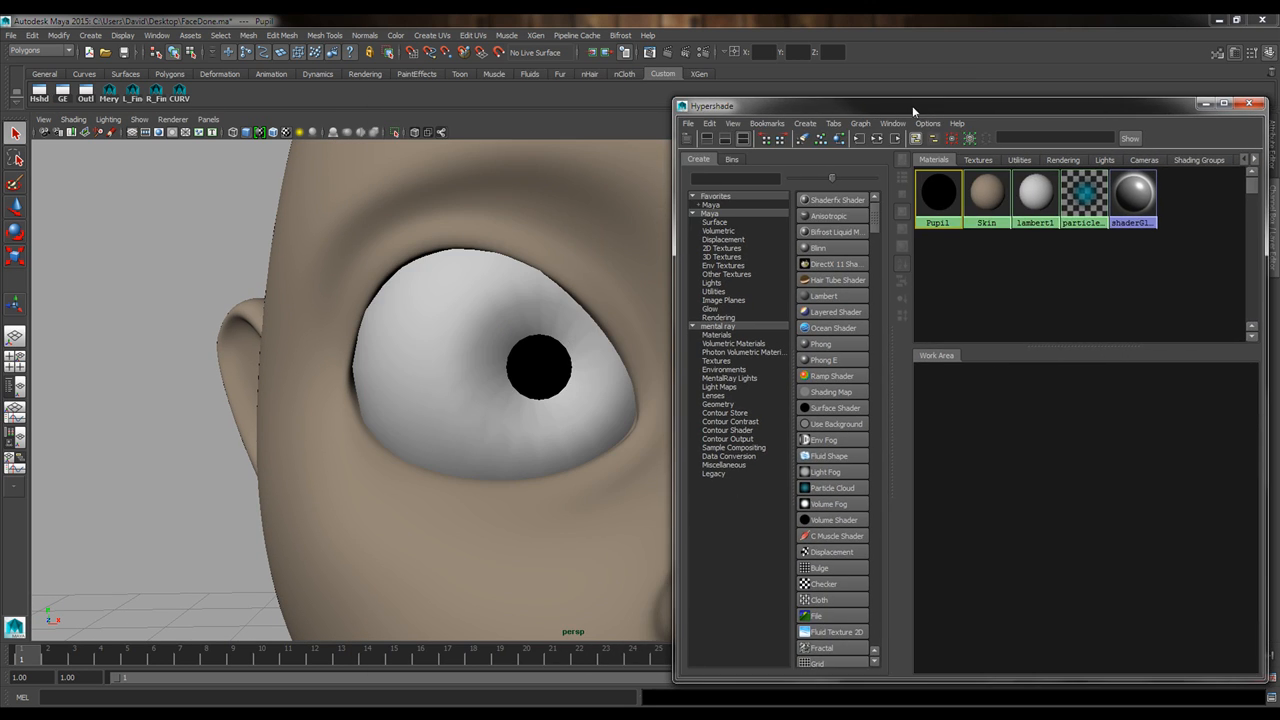
pyautogui.keyDown('alt'); pyautogui.moveTo(460, 297); pyautogui.dragTo(317, 310, button='middle'); pyautogui.keyUp('alt')
pyautogui.keyDown('alt'); pyautogui.moveTo(317, 310); pyautogui.dragTo(343, 303); pyautogui.keyUp('alt')
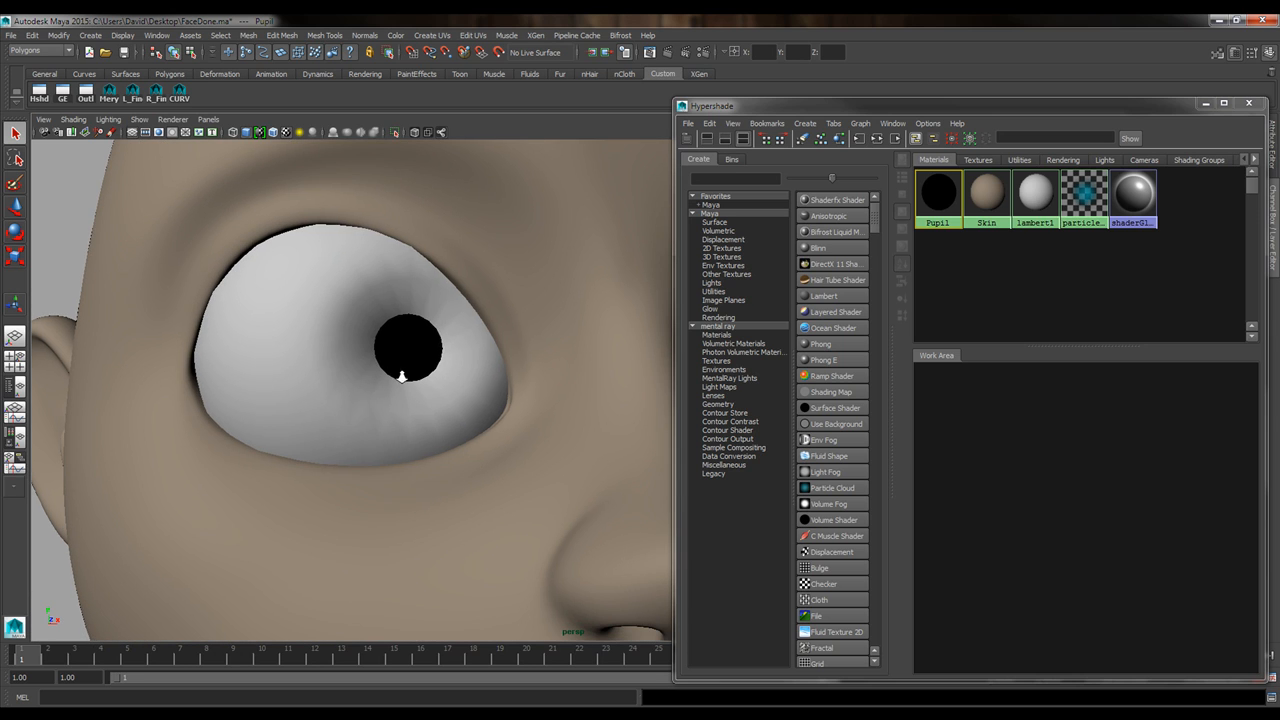
pyautogui.keyDown('alt'); pyautogui.moveTo(402, 377); pyautogui.dragTo(430, 334, button='right'); pyautogui.keyUp('alt')
pyautogui.keyDown('alt'); pyautogui.moveTo(430, 334); pyautogui.dragTo(389, 362); pyautogui.keyUp('alt')
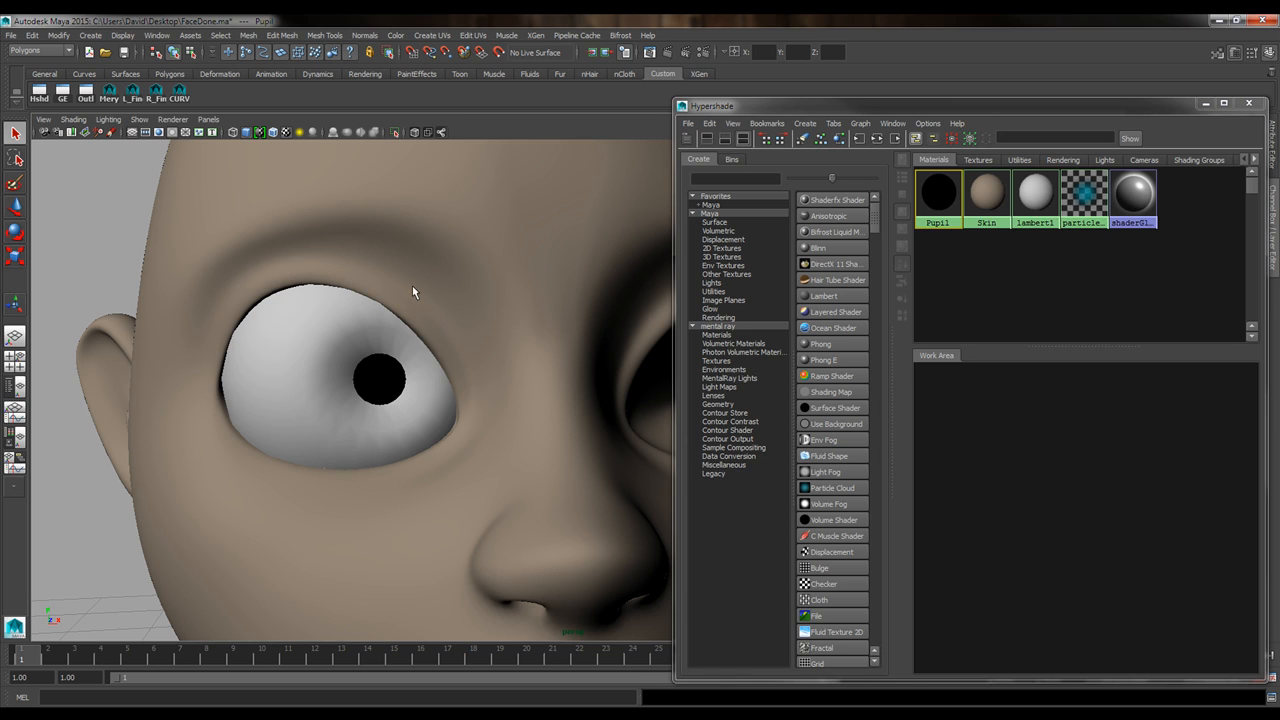
# Widen the Hypershade's node creation list and create a Ramp texture and a Noise texture.
pyautogui.moveTo(981, 104); pyautogui.dragTo(945, 82)
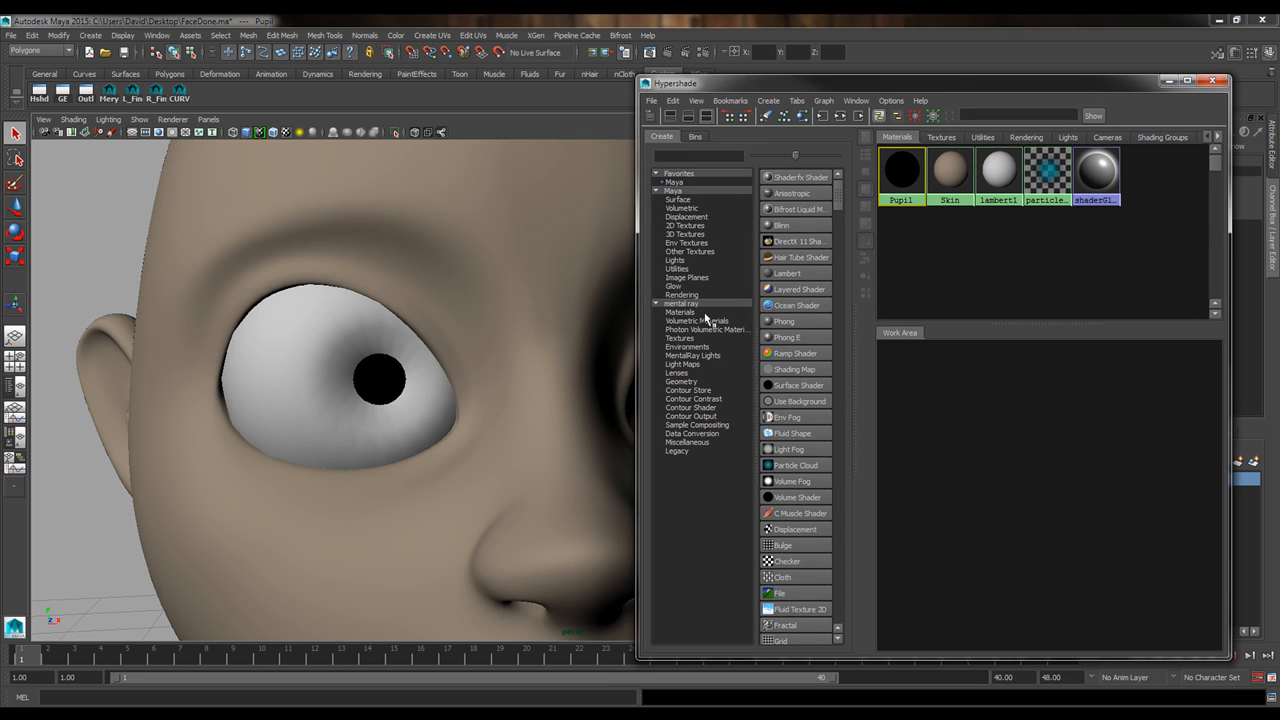
pyautogui.scroll(-1, 366, 382)
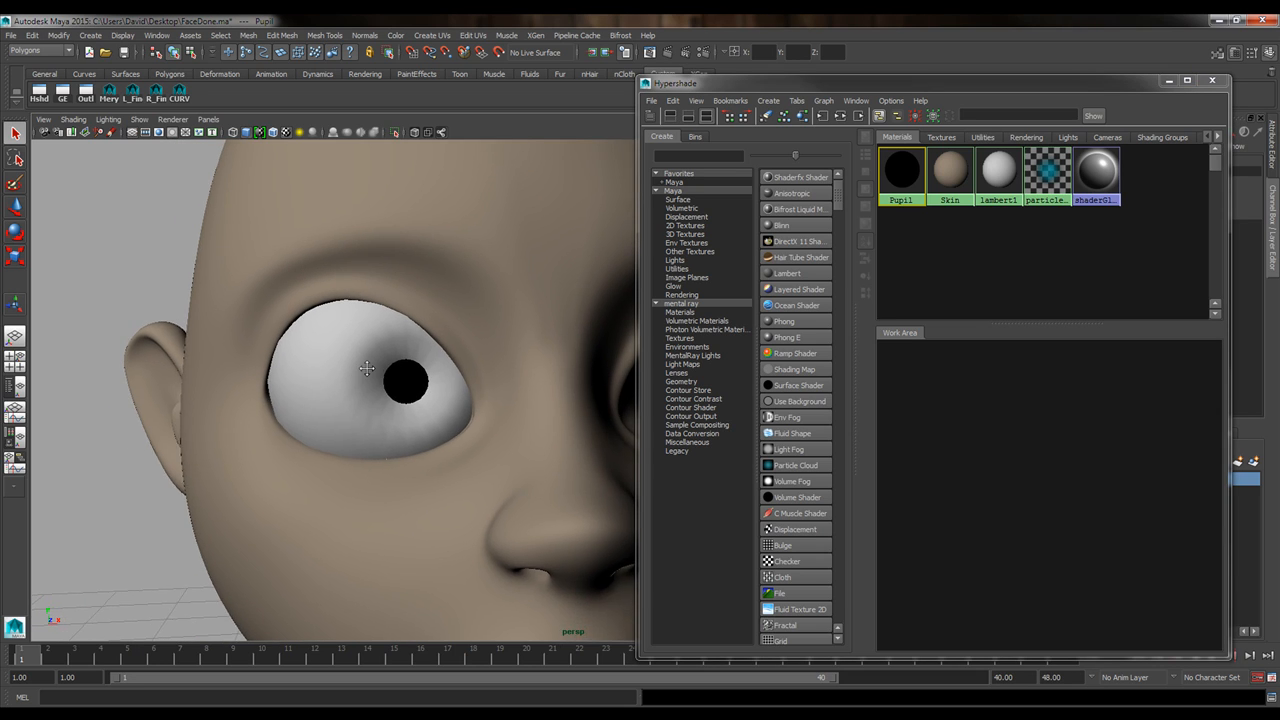
pyautogui.keyDown('alt'); pyautogui.moveTo(563, 406); pyautogui.dragTo(385, 409, button='middle'); pyautogui.keyUp('alt')
pyautogui.scroll(-1, 430, 409)
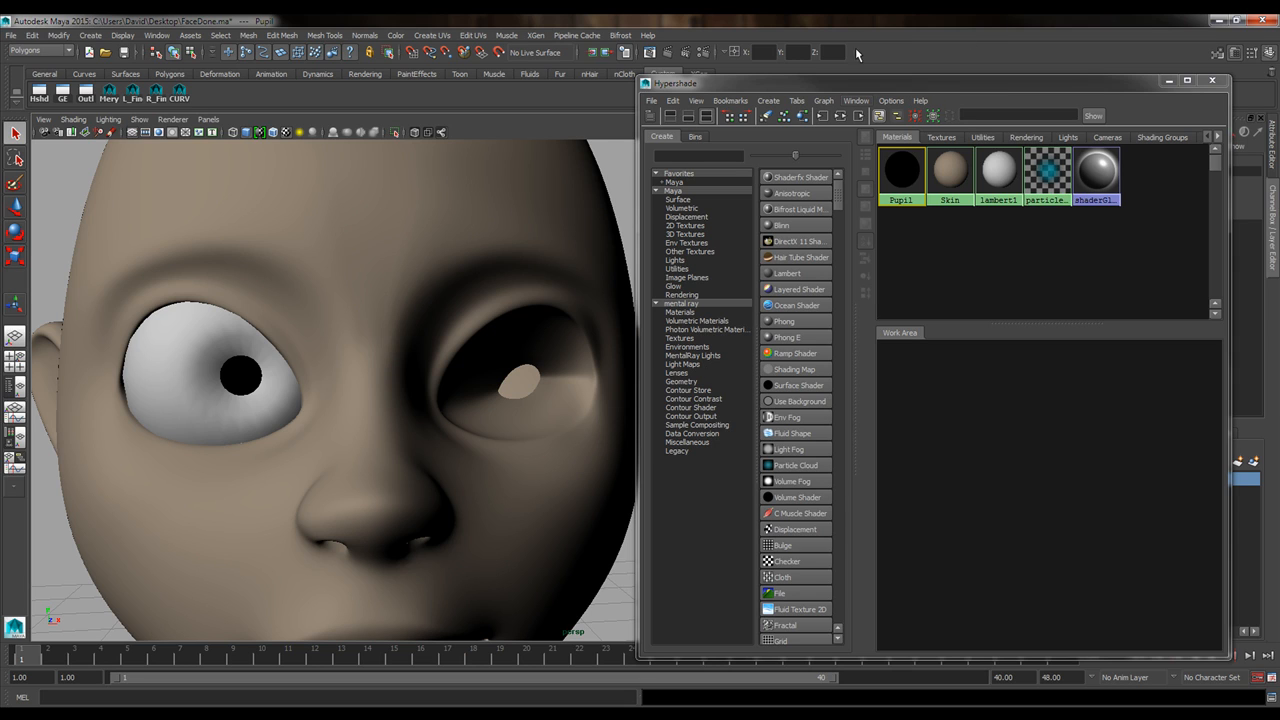
pyautogui.moveTo(853, 391); pyautogui.dragTo(893, 398)
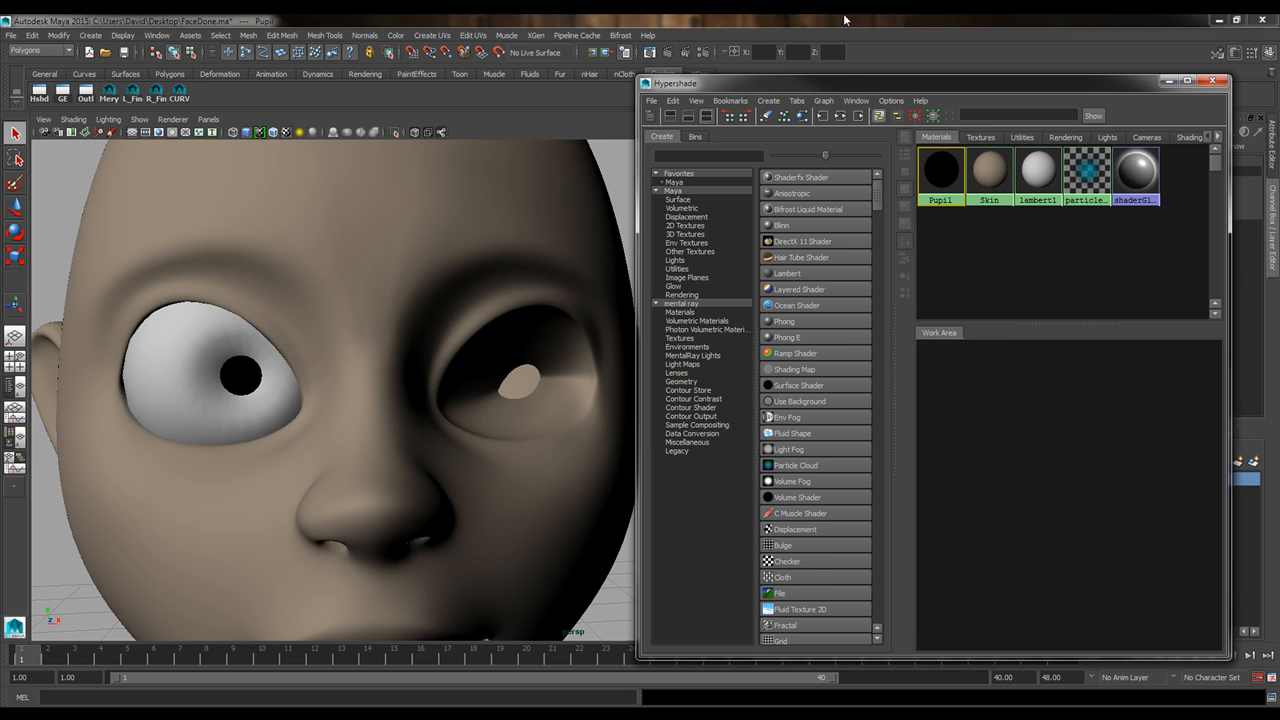
pyautogui.moveTo(853, 88); pyautogui.dragTo(755, 82)
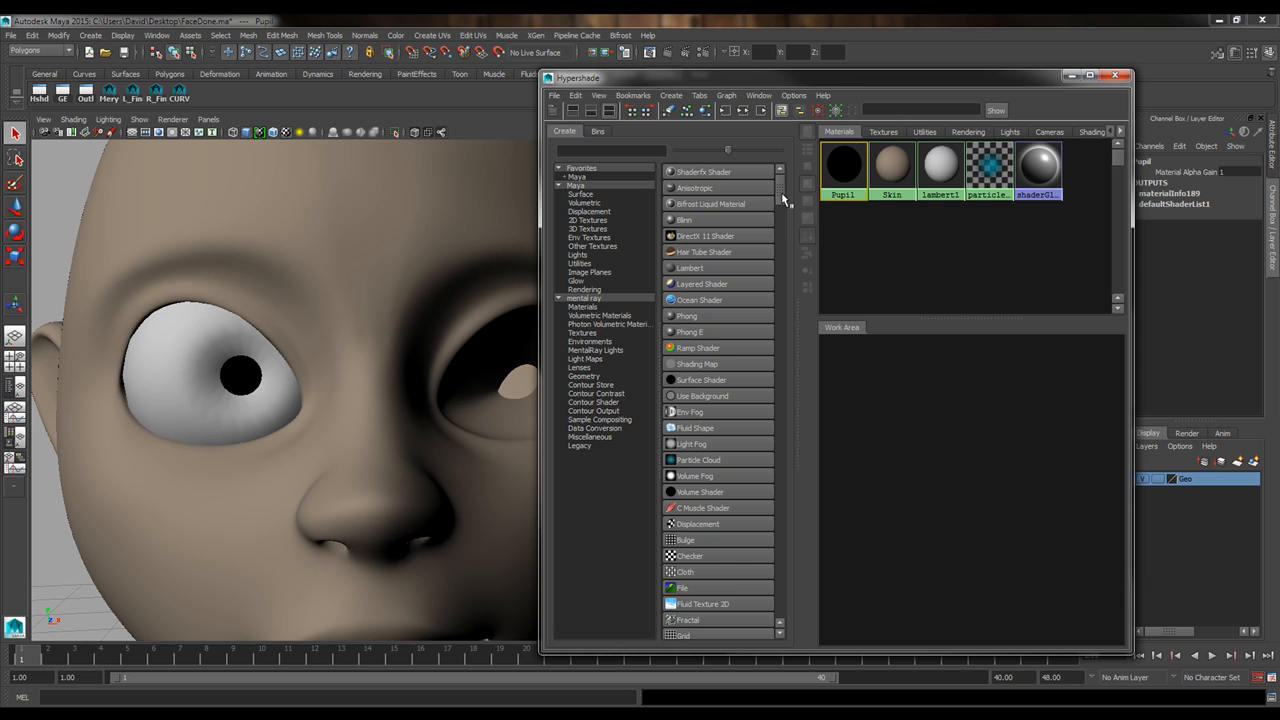
pyautogui.moveTo(781, 192); pyautogui.dragTo(782, 220)
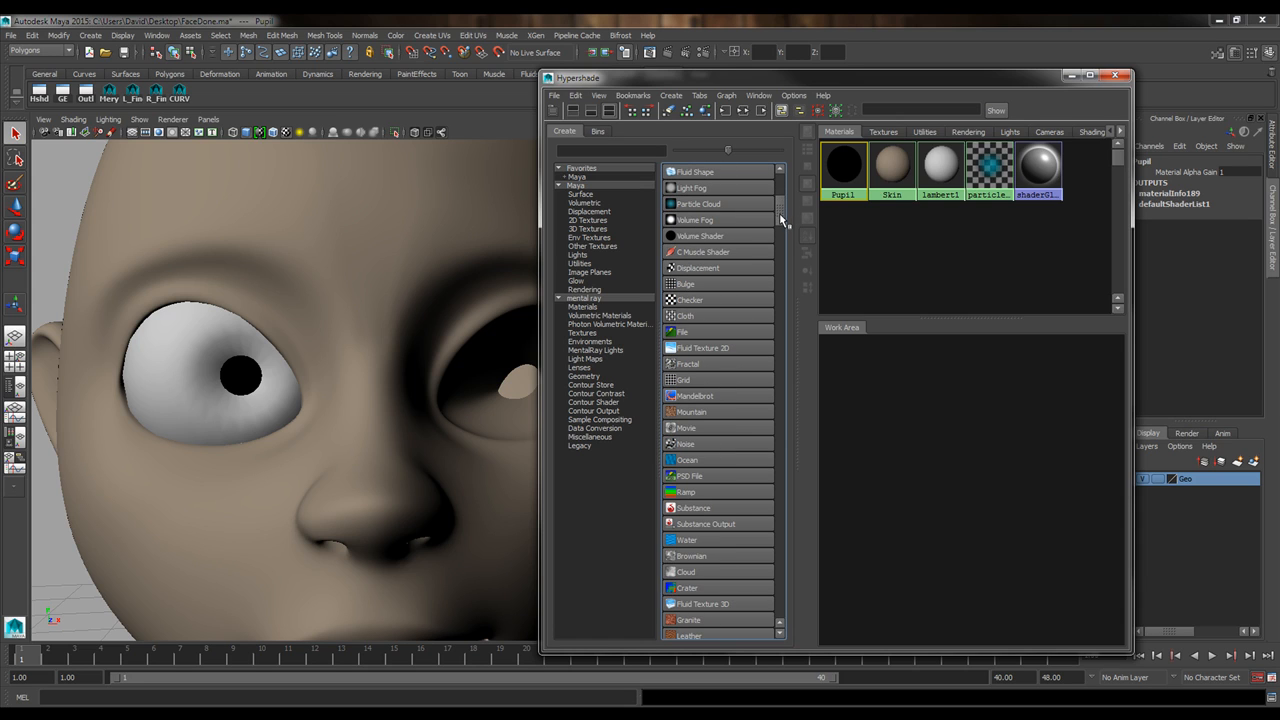
pyautogui.click(688, 492)
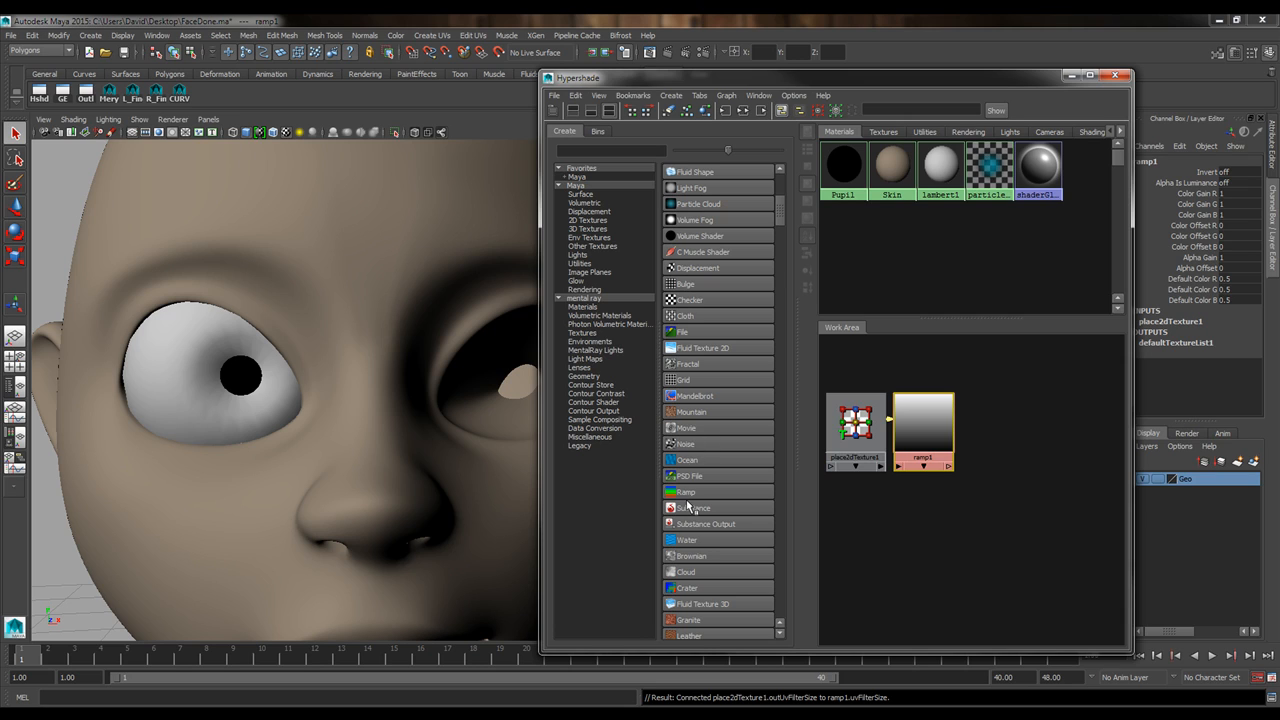
pyautogui.click(688, 446)
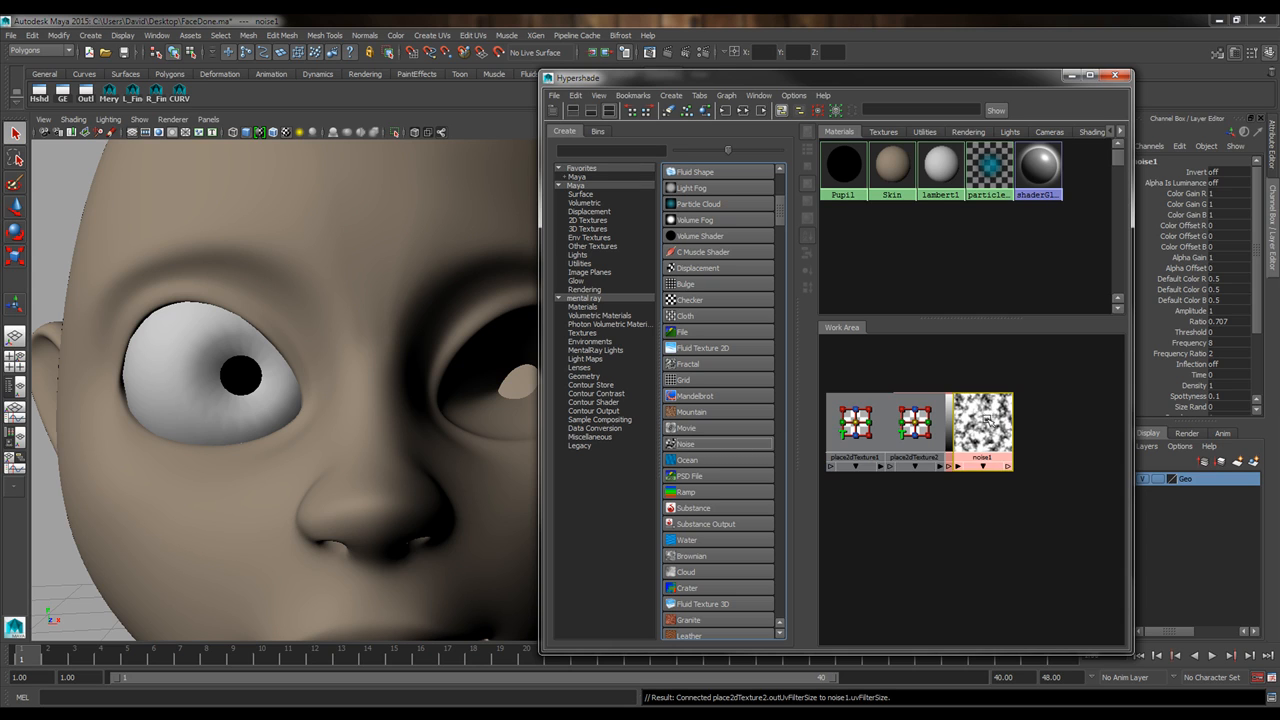
# Arrange the noise texture and its placement node in a row below the ramp nodes in the work area.
pyautogui.moveTo(973, 409); pyautogui.dragTo(966, 521)
pyautogui.moveTo(926, 435); pyautogui.dragTo(906, 545)
pyautogui.moveTo(1048, 518); pyautogui.dragTo(930, 509)
pyautogui.click(1008, 534)
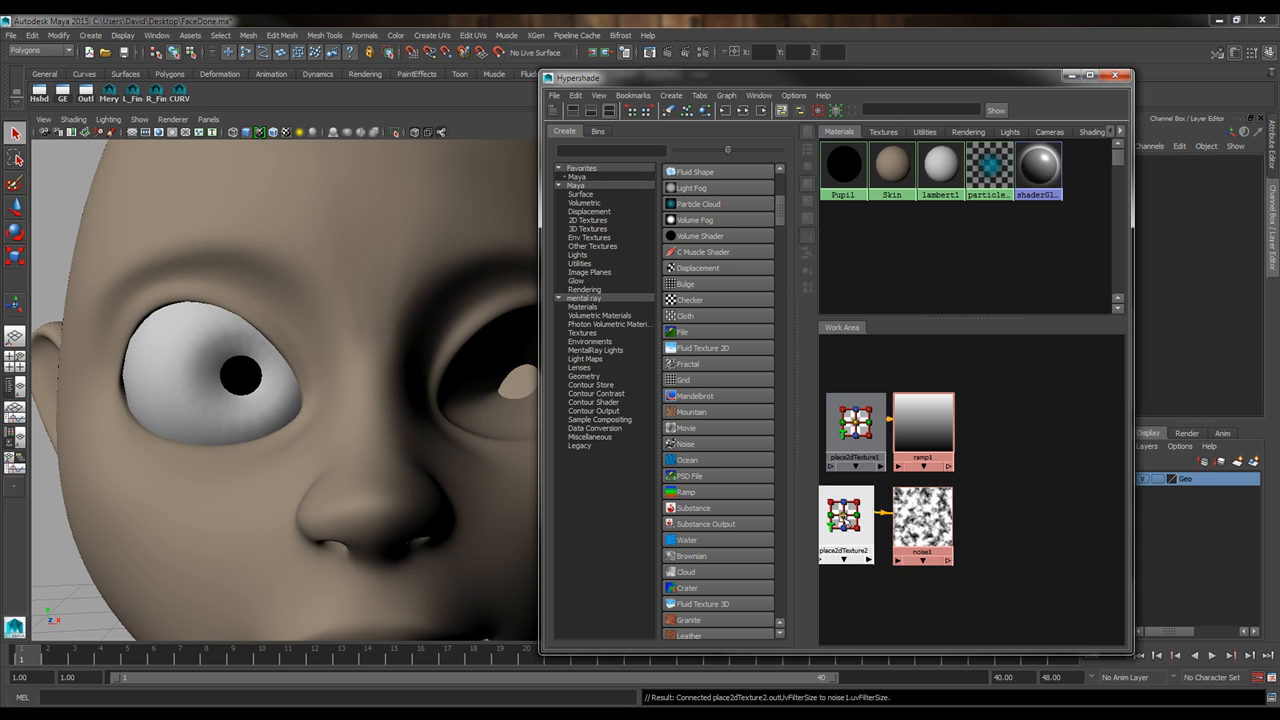
pyautogui.moveTo(845, 520); pyautogui.dragTo(853, 520)
pyautogui.keyDown('alt'); pyautogui.moveTo(980, 418); pyautogui.dragTo(1006, 410, button='middle'); pyautogui.keyUp('alt')
pyautogui.moveTo(862, 79); pyautogui.dragTo(963, 74)
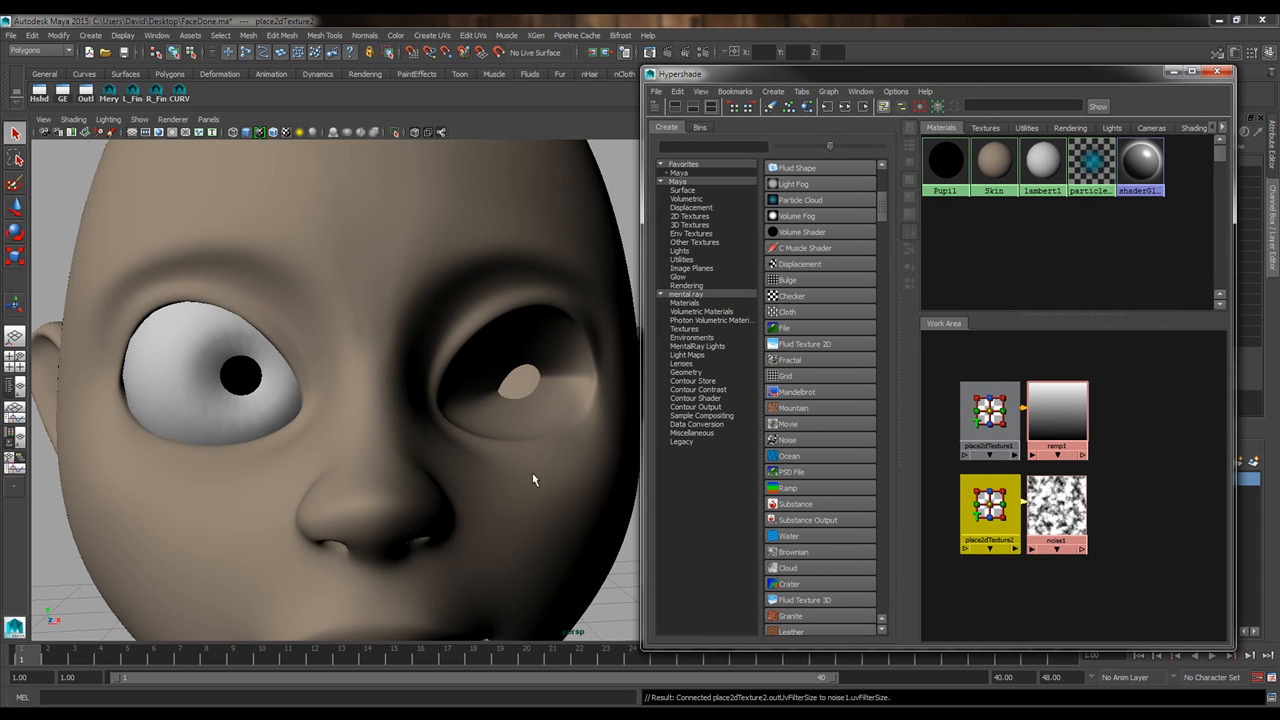
# Show the ramp texture's attributes, moving the Hypershade out of the way to view its type and gradient settings.
pyautogui.click(1056, 420)
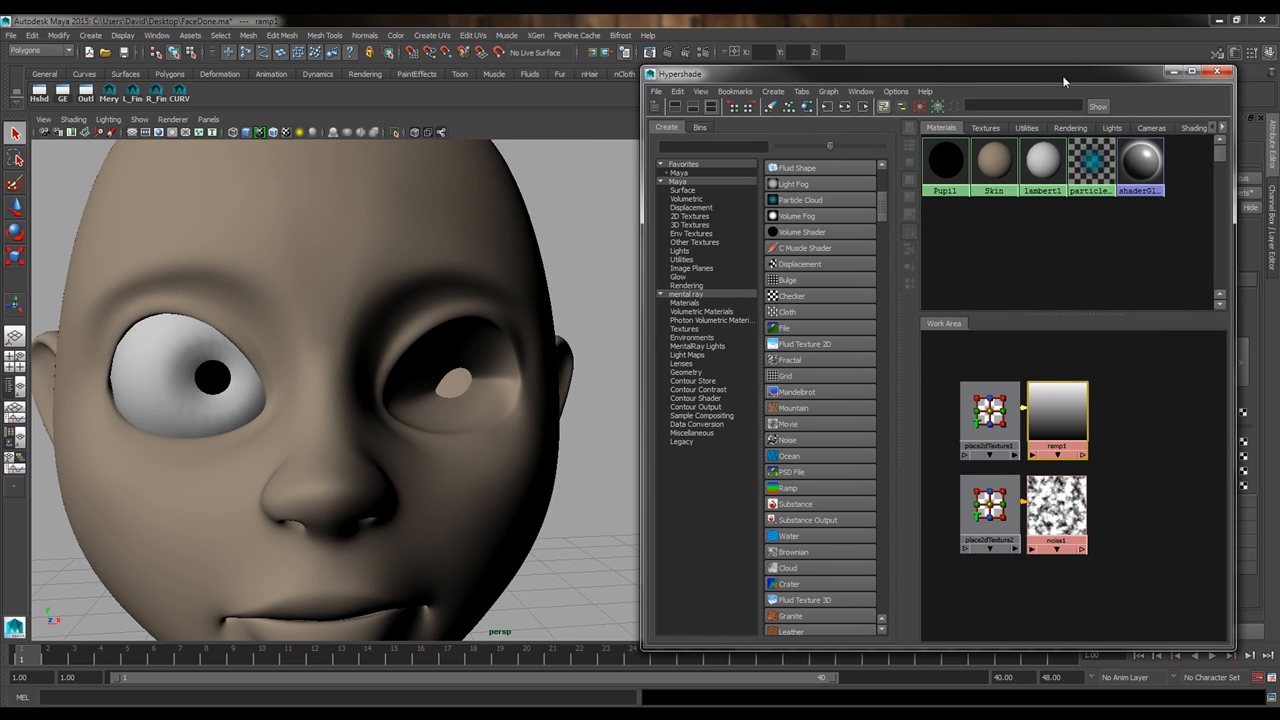
pyautogui.moveTo(1062, 75); pyautogui.dragTo(547, 66)
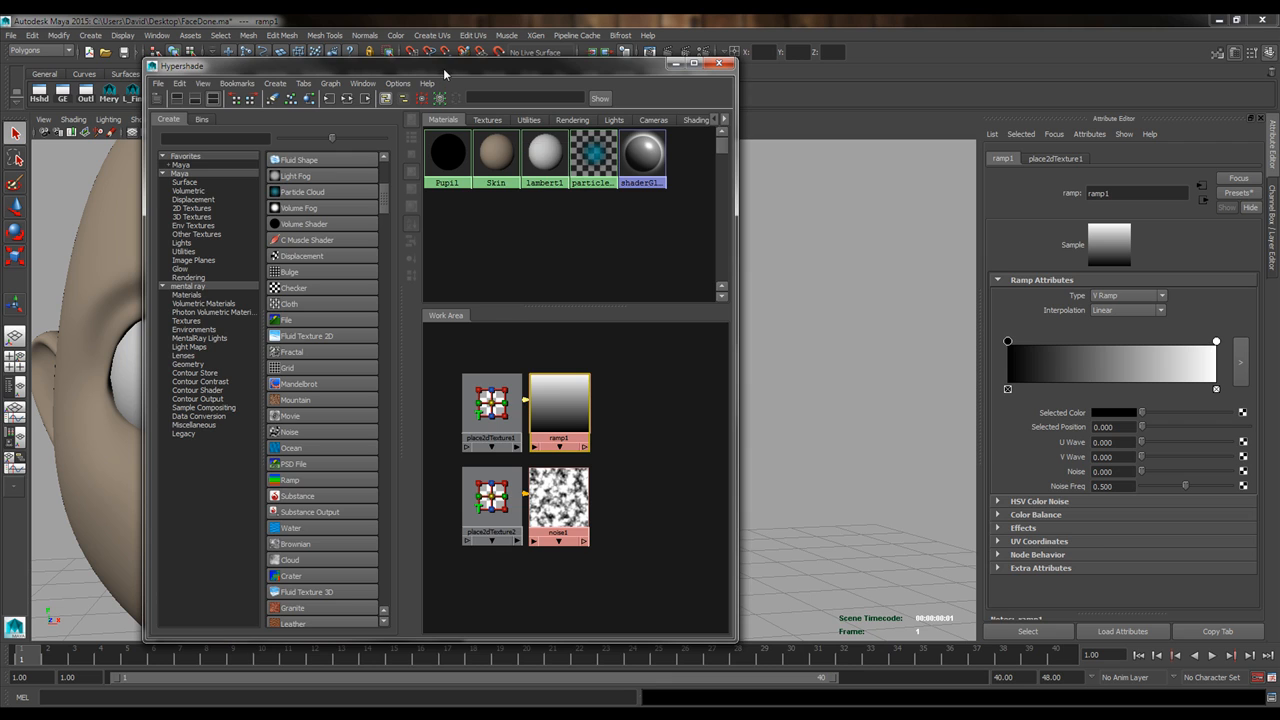
pyautogui.moveTo(445, 74); pyautogui.dragTo(797, 86)
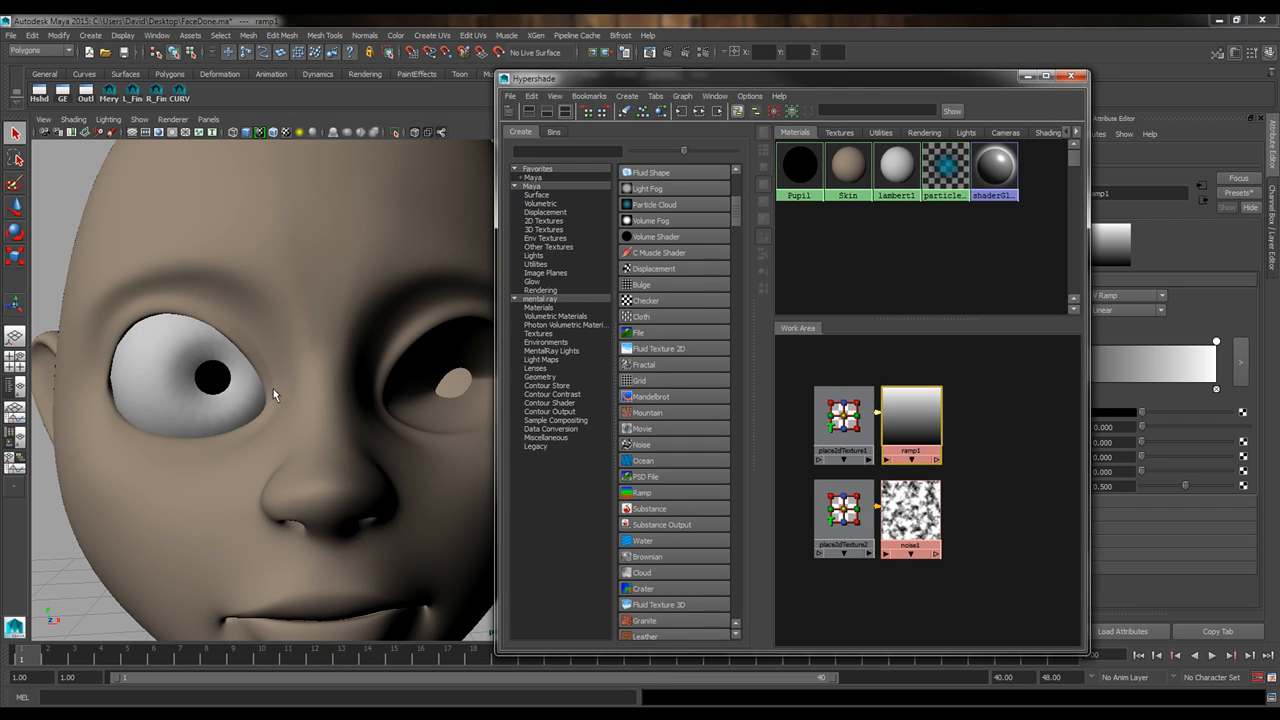
# Select R_Eye and switch it to face component mode for picking faces around the pupil.
pyautogui.scroll(4, 273, 388)
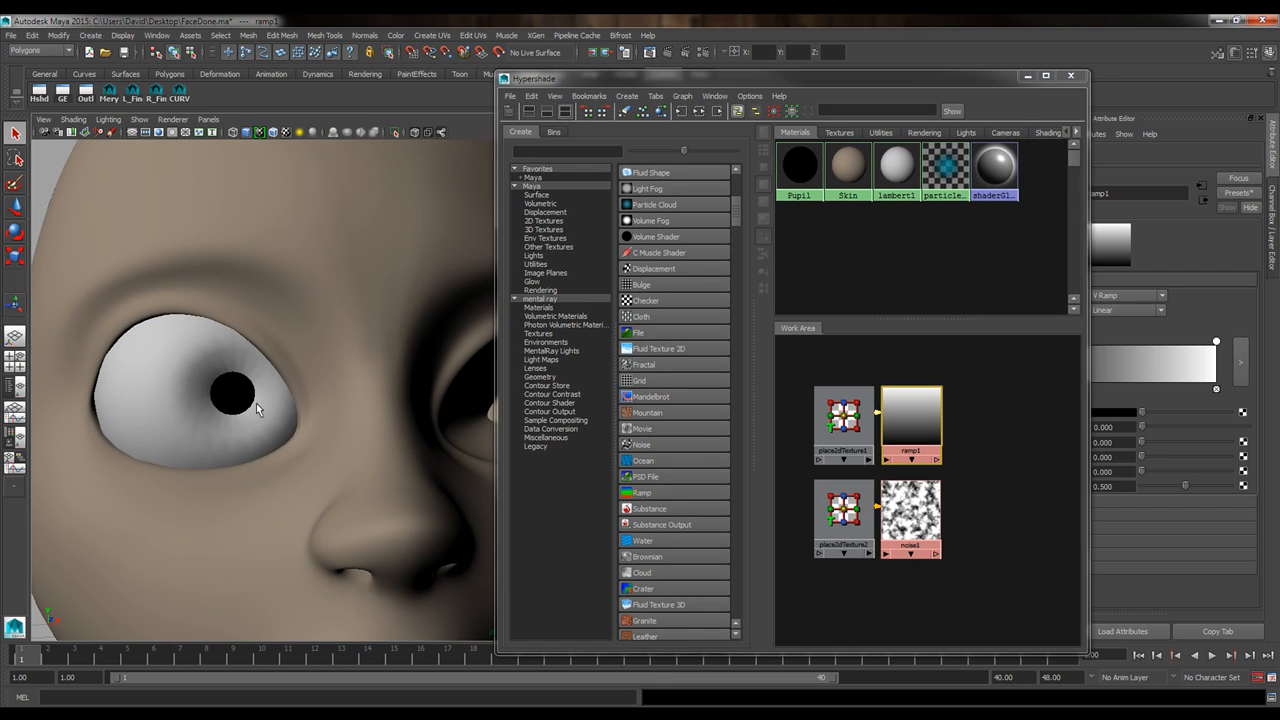
pyautogui.click(183, 358)
pyautogui.rightClick(183, 345)
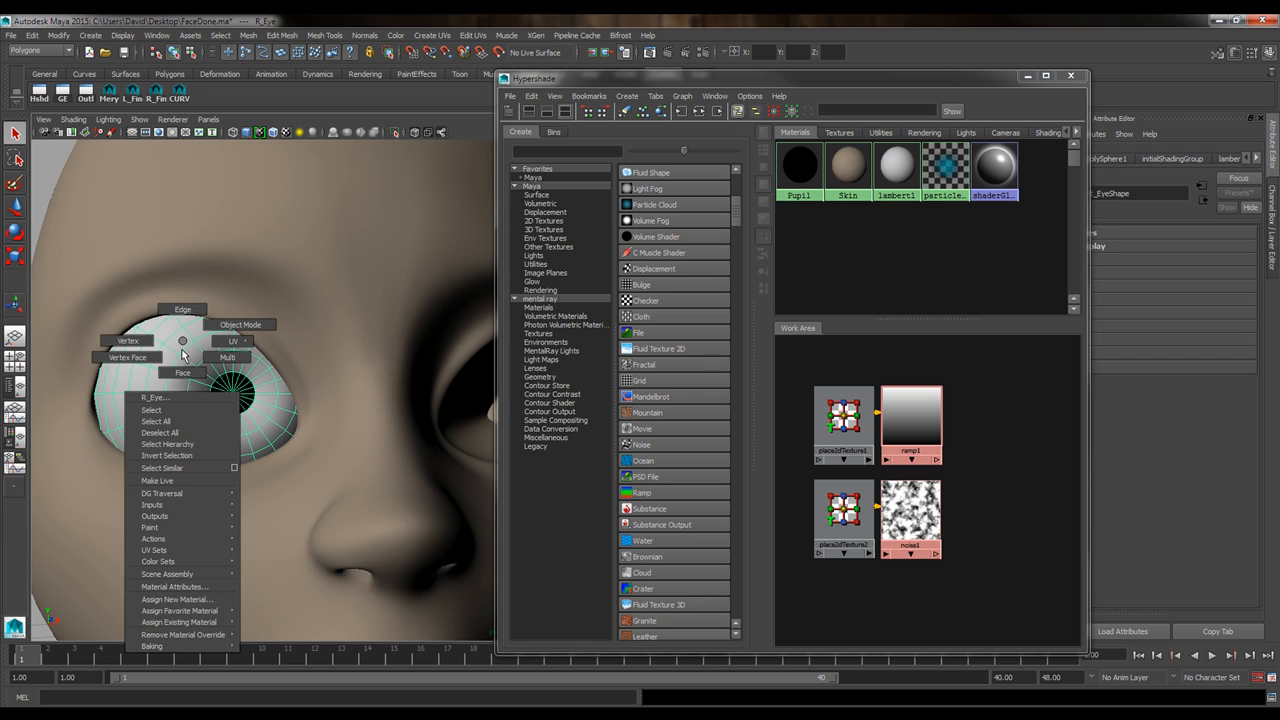
pyautogui.keyDown('alt'); pyautogui.moveTo(285, 352); pyautogui.dragTo(300, 420, button='middle'); pyautogui.keyUp('alt')
pyautogui.keyDown('alt'); pyautogui.moveTo(209, 465); pyautogui.dragTo(175, 530, button='right'); pyautogui.keyUp('alt')
pyautogui.keyDown('alt'); pyautogui.moveTo(122, 542); pyautogui.dragTo(230, 418, button='middle'); pyautogui.keyUp('alt')
pyautogui.keyDown('alt'); pyautogui.moveTo(293, 419); pyautogui.dragTo(310, 432, button='right'); pyautogui.keyUp('alt')
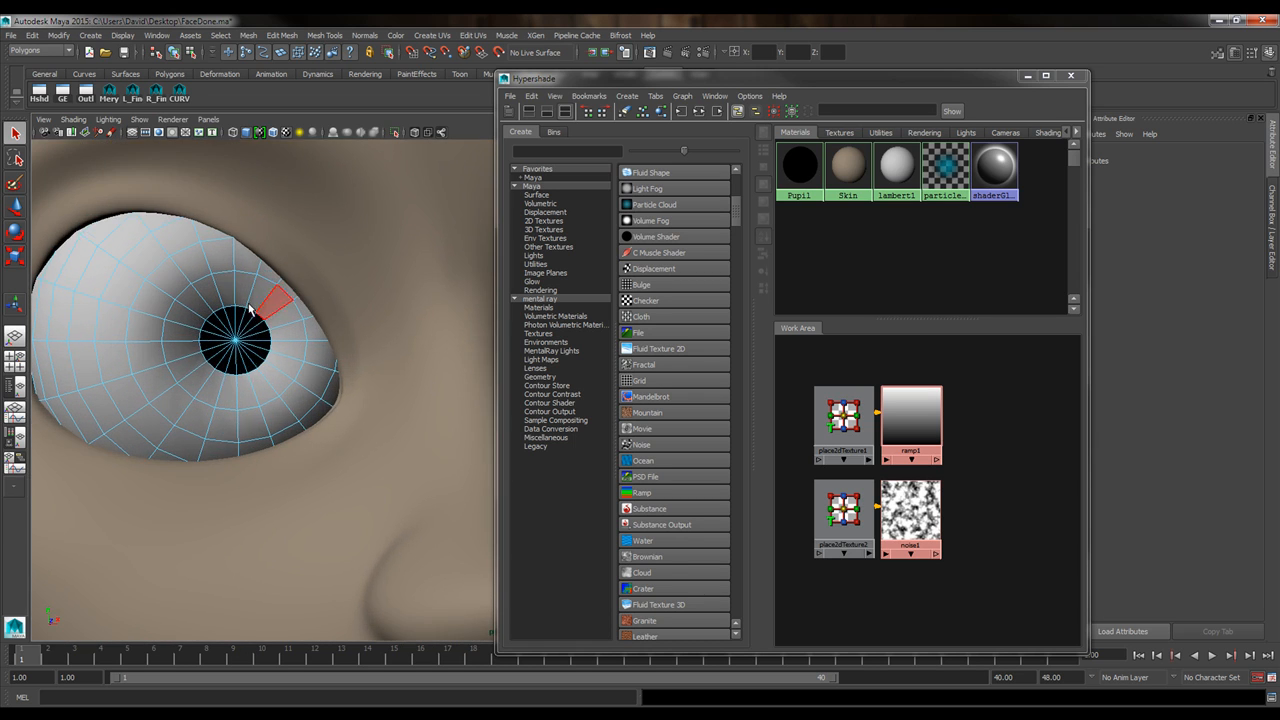
# Pick four of R_Eye's pupil triangles, then grow the selection three rings and shrink it three rings to cover the whole pupil.
pyautogui.click(240, 317)
pyautogui.keyDown('shift'); pyautogui.click(235, 365); pyautogui.keyUp('shift')
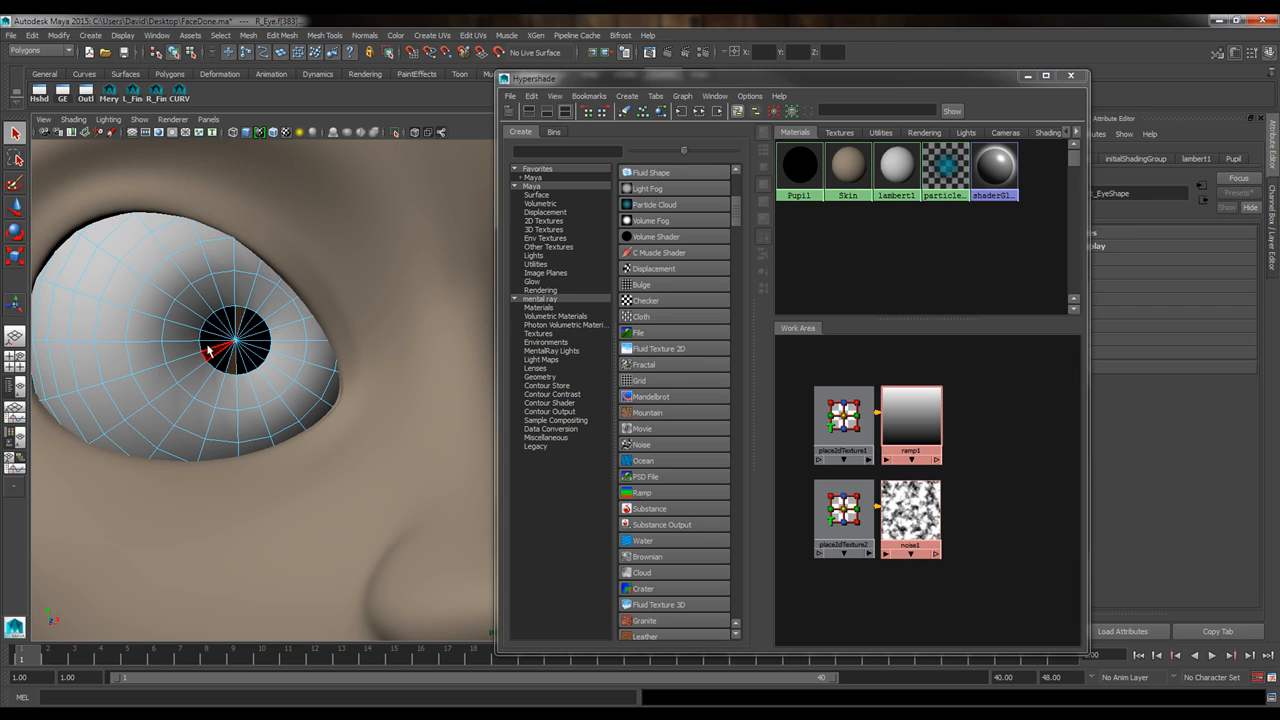
pyautogui.keyDown('shift'); pyautogui.click(210, 347); pyautogui.keyUp('shift')
pyautogui.keyDown('shift'); pyautogui.click(263, 346); pyautogui.keyUp('shift')
pyautogui.hotkey('shift', '.')
pyautogui.hotkey('shift', '.')
pyautogui.hotkey('shift', '.')
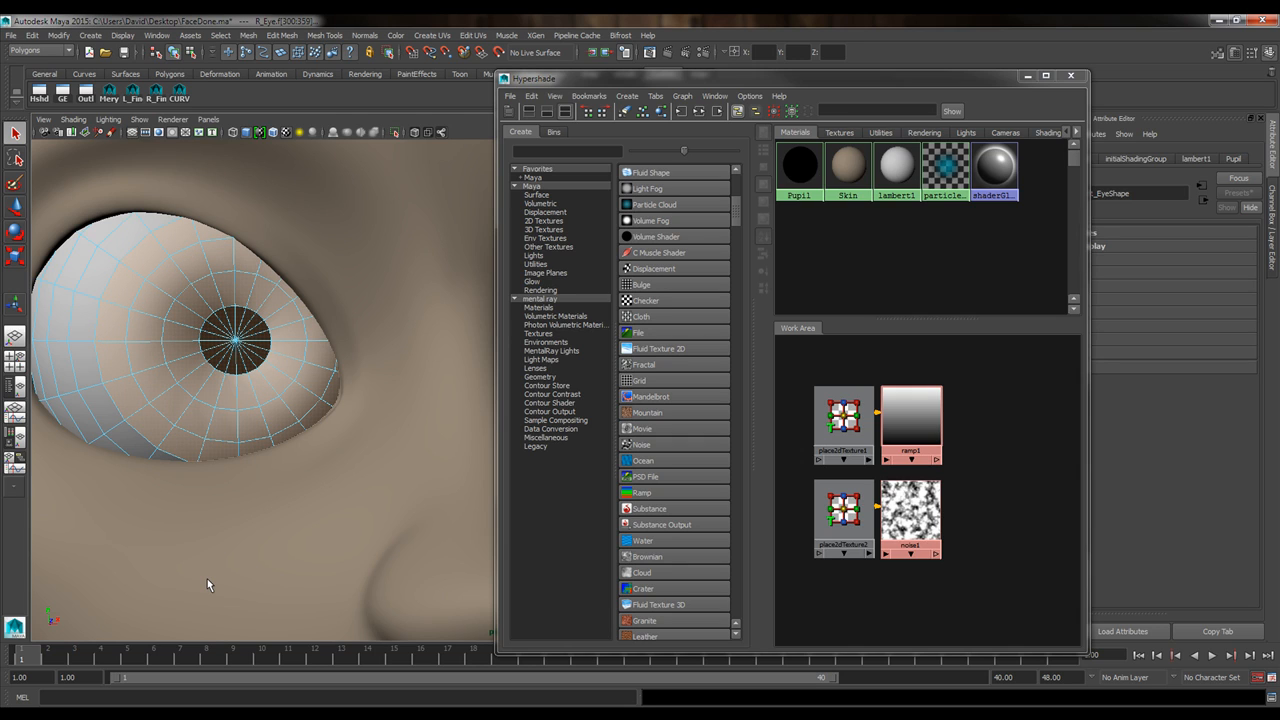
pyautogui.hotkey('shift', ',')
pyautogui.hotkey('shift', ',')
pyautogui.hotkey('shift', ',')
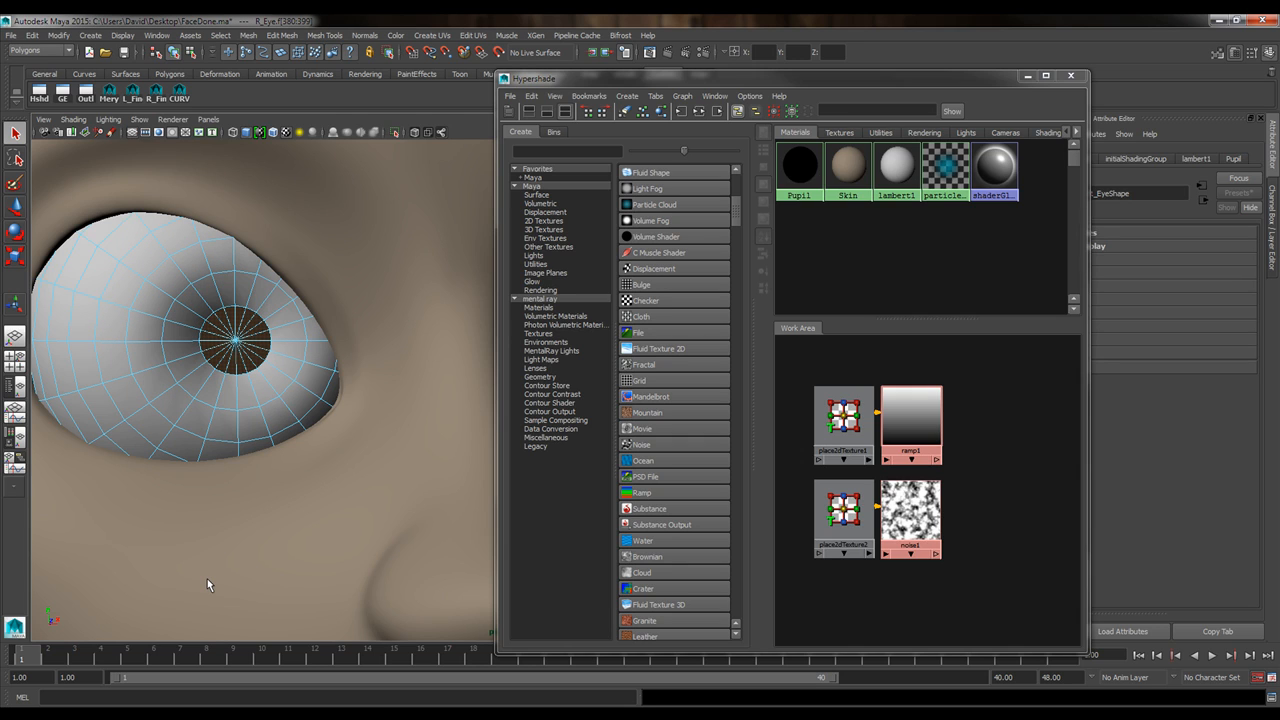
# Grow the face selection by one ring and deselect the pupil triangles, keeping only the iris ring around the pupil.
pyautogui.hotkey('shift', '.')
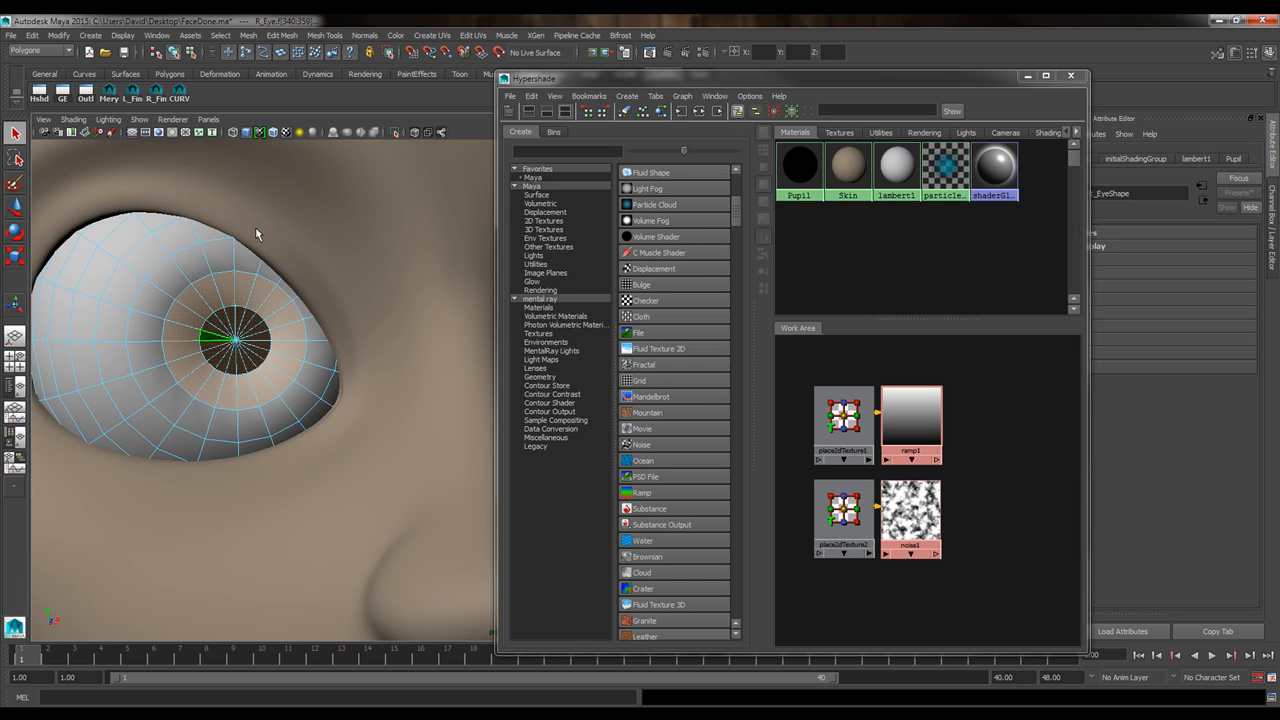
pyautogui.keyDown('alt'); pyautogui.moveTo(288, 333); pyautogui.dragTo(221, 415); pyautogui.keyUp('alt')
pyautogui.keyDown('alt'); pyautogui.moveTo(306, 412); pyautogui.dragTo(382, 424, button='right'); pyautogui.keyUp('alt')
pyautogui.keyDown('alt'); pyautogui.moveTo(149, 433); pyautogui.dragTo(314, 451, button='middle'); pyautogui.keyUp('alt')
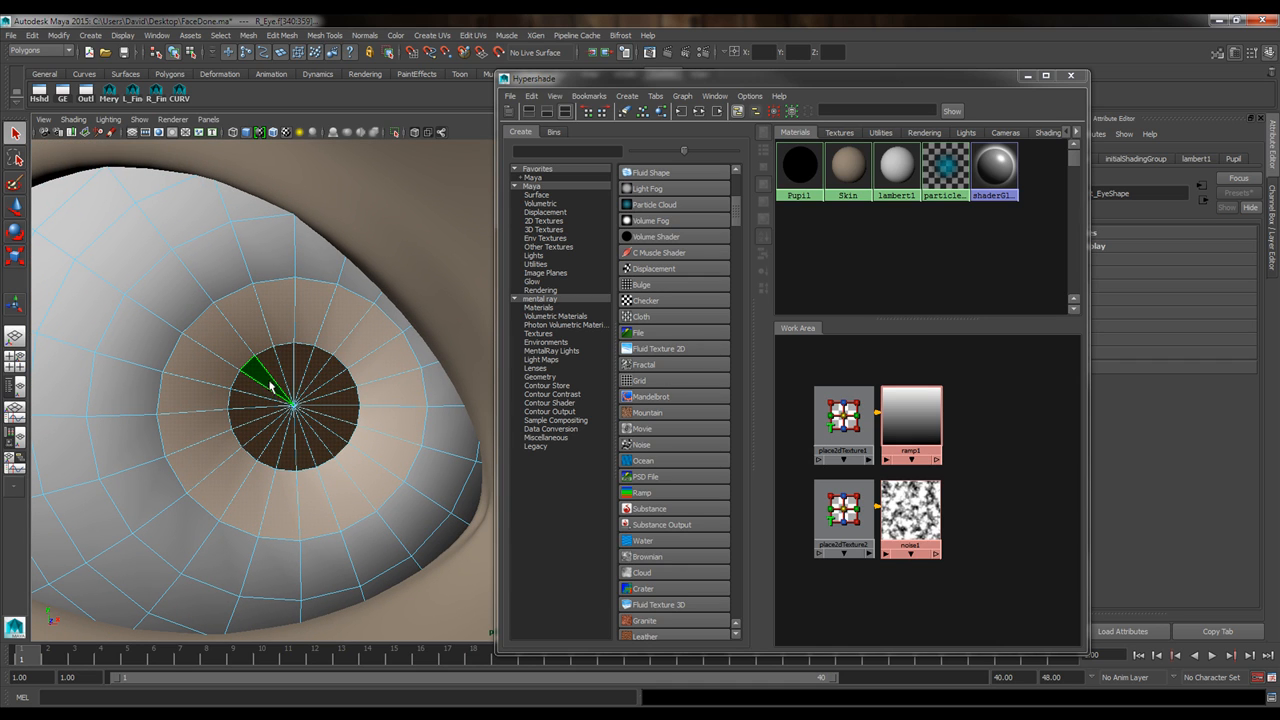
pyautogui.keyDown('ctrl'); pyautogui.moveTo(261, 376); pyautogui.dragTo(322, 427); pyautogui.keyUp('ctrl')
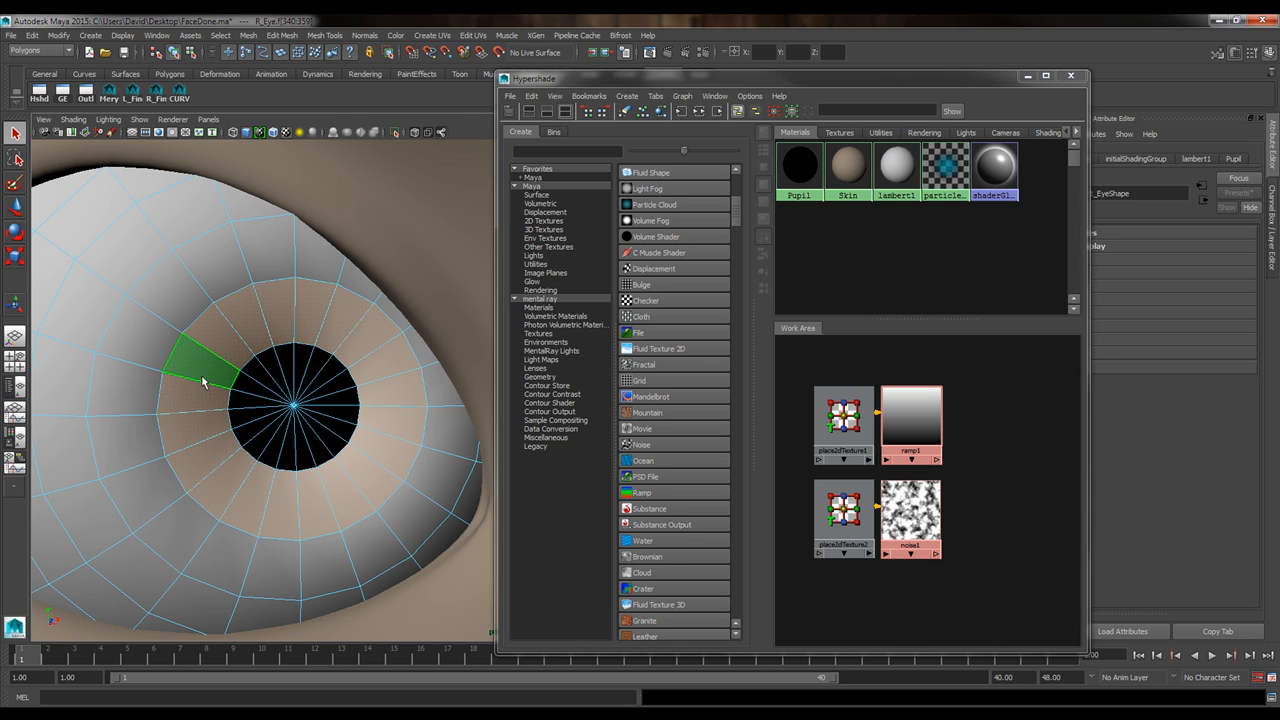
# Assign the ramp1 texture as a material to the selected iris faces, return R_Eye to object mode and deselect it.
pyautogui.rightClick(911, 416)
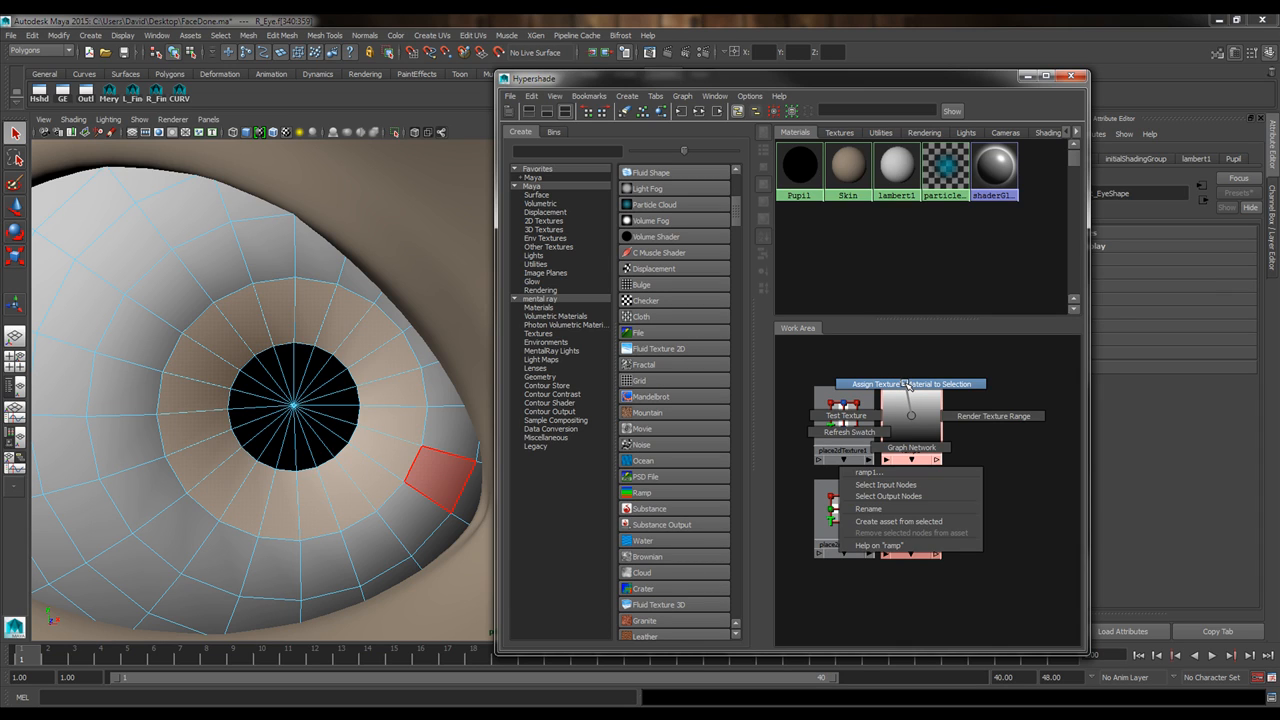
pyautogui.click(907, 384)
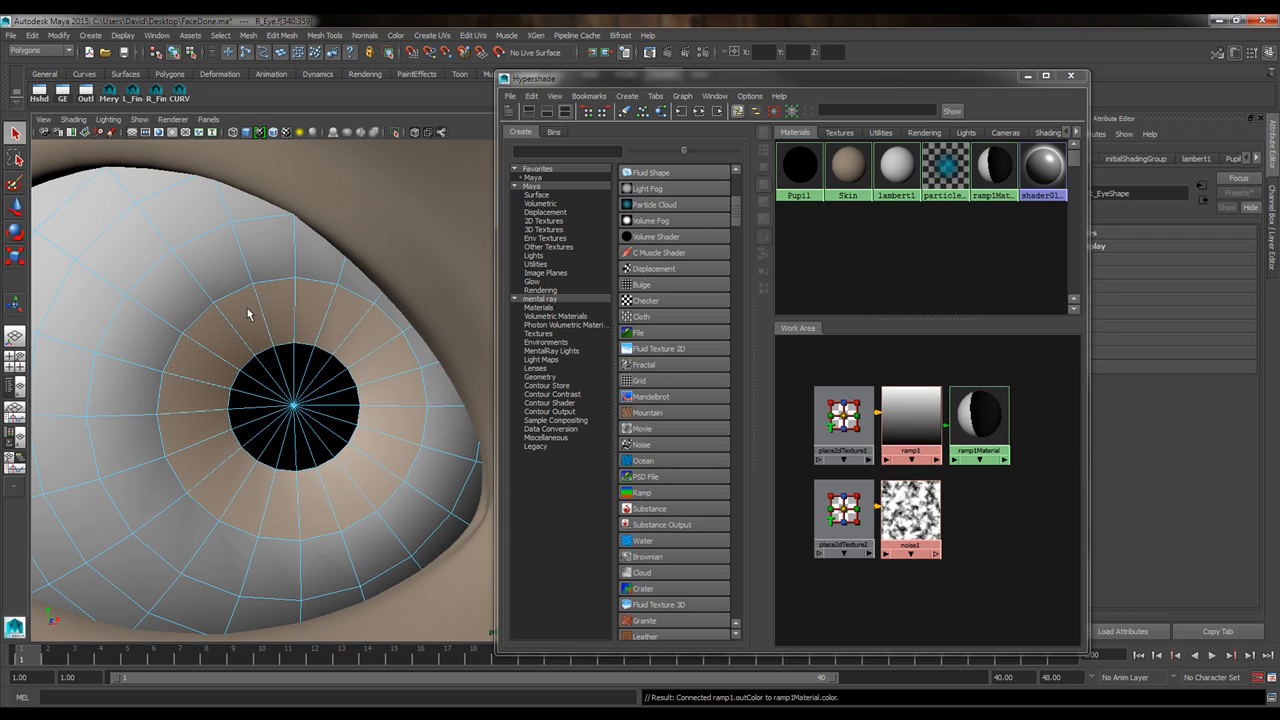
pyautogui.moveTo(247, 308); pyautogui.dragTo(283, 297, button='right')
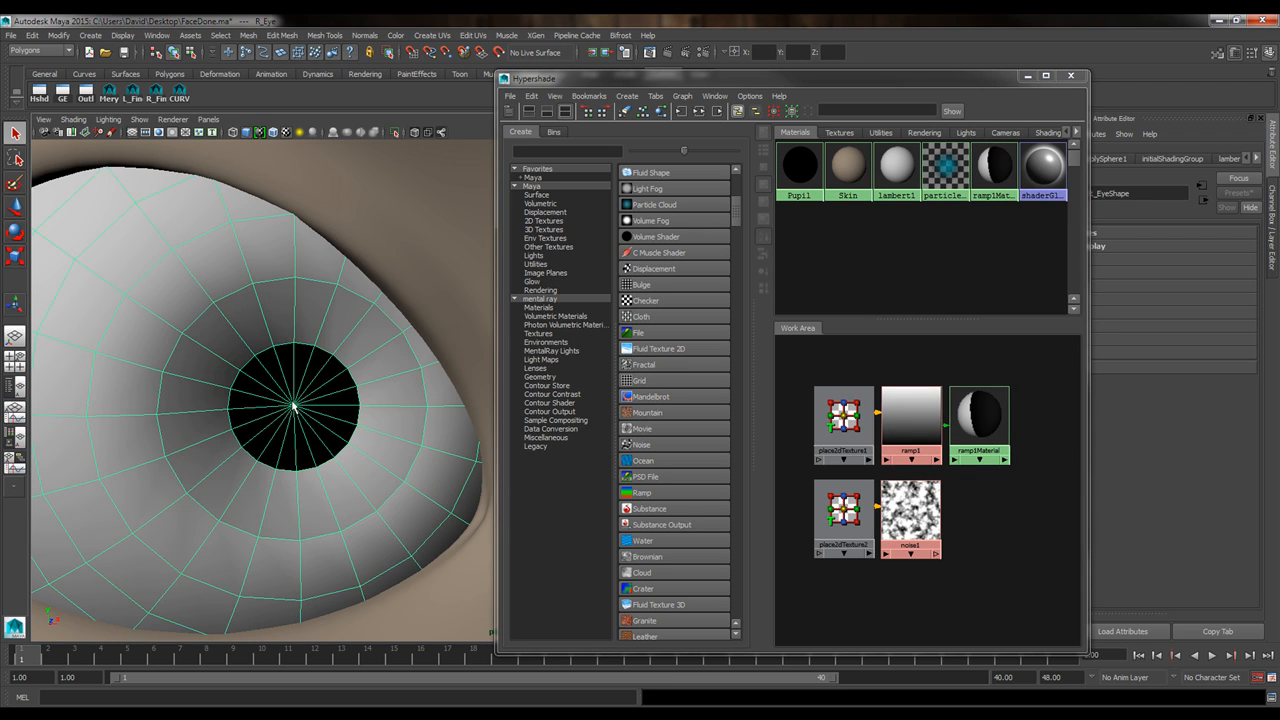
pyautogui.scroll(-8, 341, 419)
pyautogui.click(153, 276)
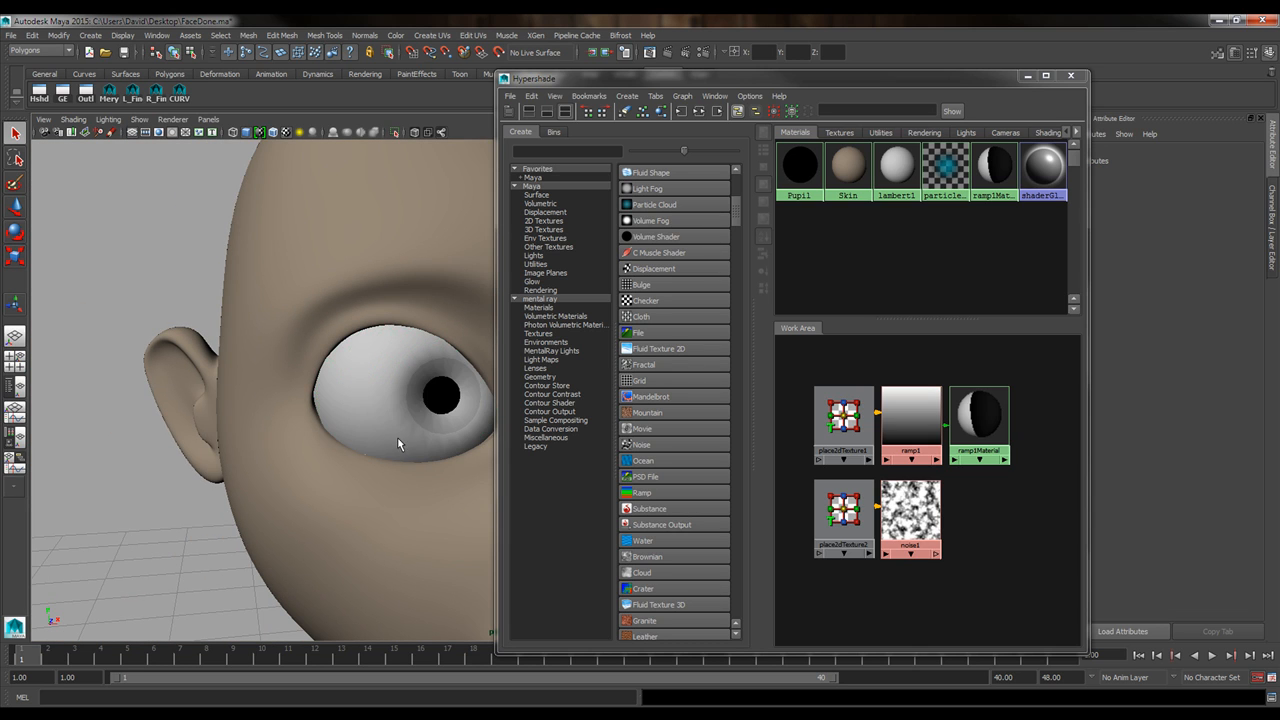
# Select the ramp1 network from its placement node through ramp1Material, with the Hypershade moved clear of the material's attributes.
pyautogui.keyDown('alt'); pyautogui.moveTo(400, 427); pyautogui.dragTo(305, 401, button='middle'); pyautogui.keyUp('alt')
pyautogui.keyDown('alt'); pyautogui.moveTo(277, 412); pyautogui.dragTo(400, 420, button='right'); pyautogui.keyUp('alt')
pyautogui.keyDown('alt'); pyautogui.moveTo(259, 305); pyautogui.dragTo(321, 352, button='middle'); pyautogui.keyUp('alt')
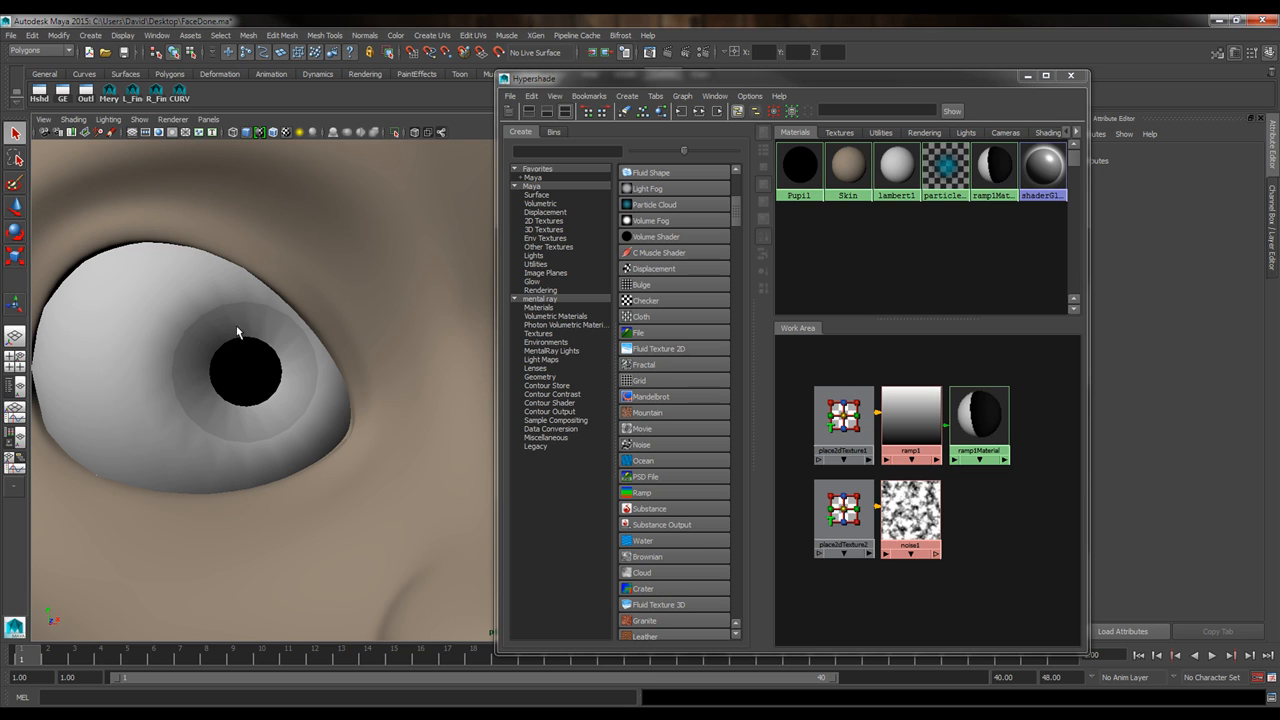
pyautogui.moveTo(885, 85); pyautogui.dragTo(812, 78)
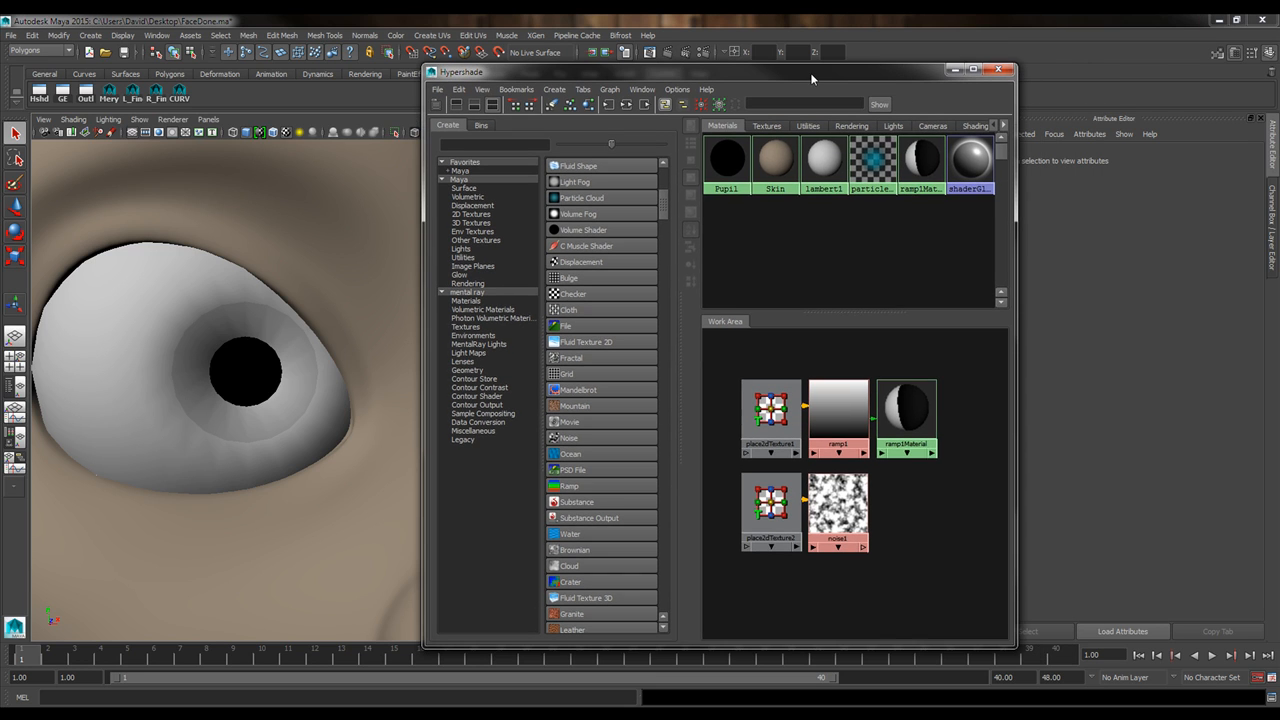
pyautogui.moveTo(767, 350); pyautogui.dragTo(936, 421)
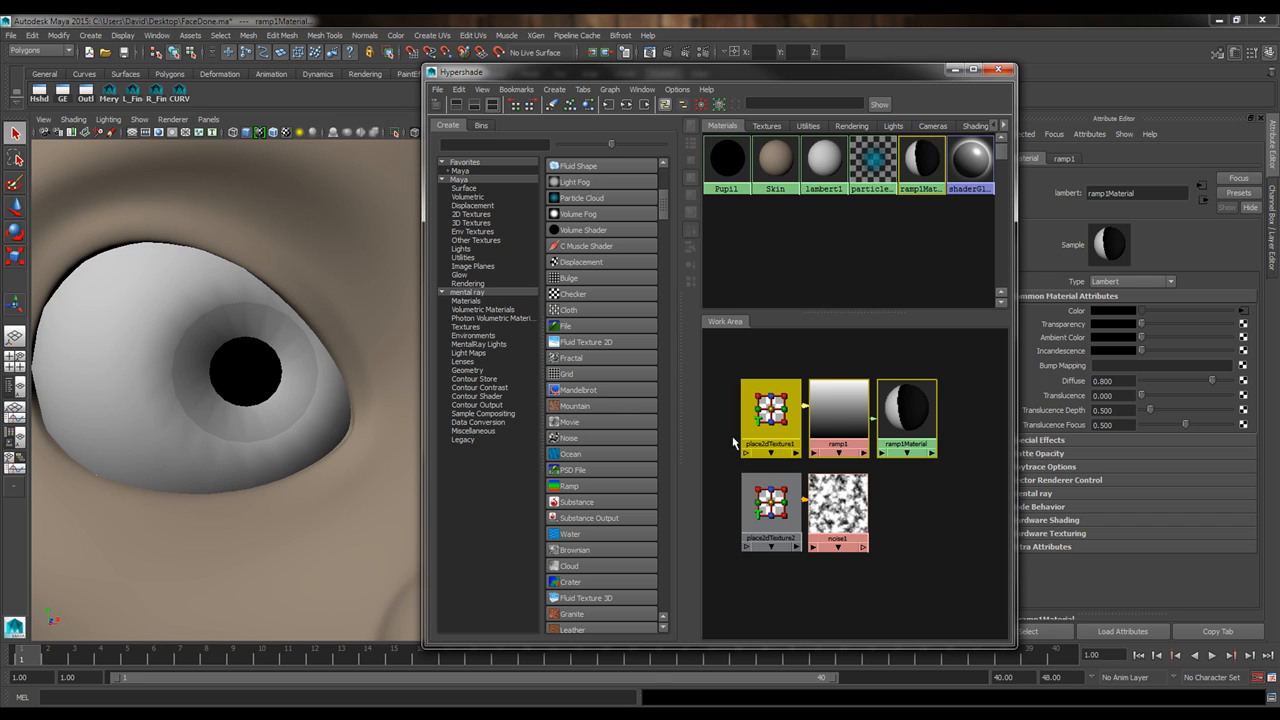
# Find the "layer" node types, create a Layered Texture, and place it in open space beside the ramp1Material network.
pyautogui.click(900, 523)
pyautogui.scroll(-1, 917, 523)
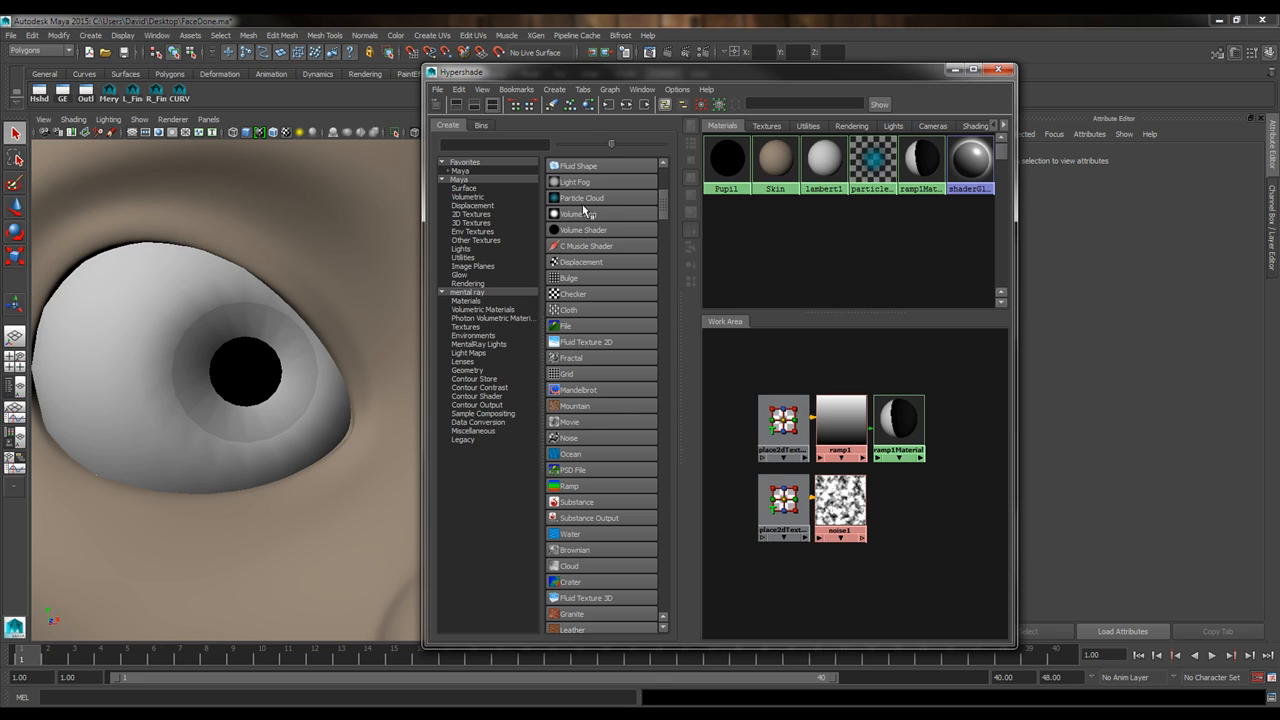
pyautogui.scroll(-4, 610, 488)
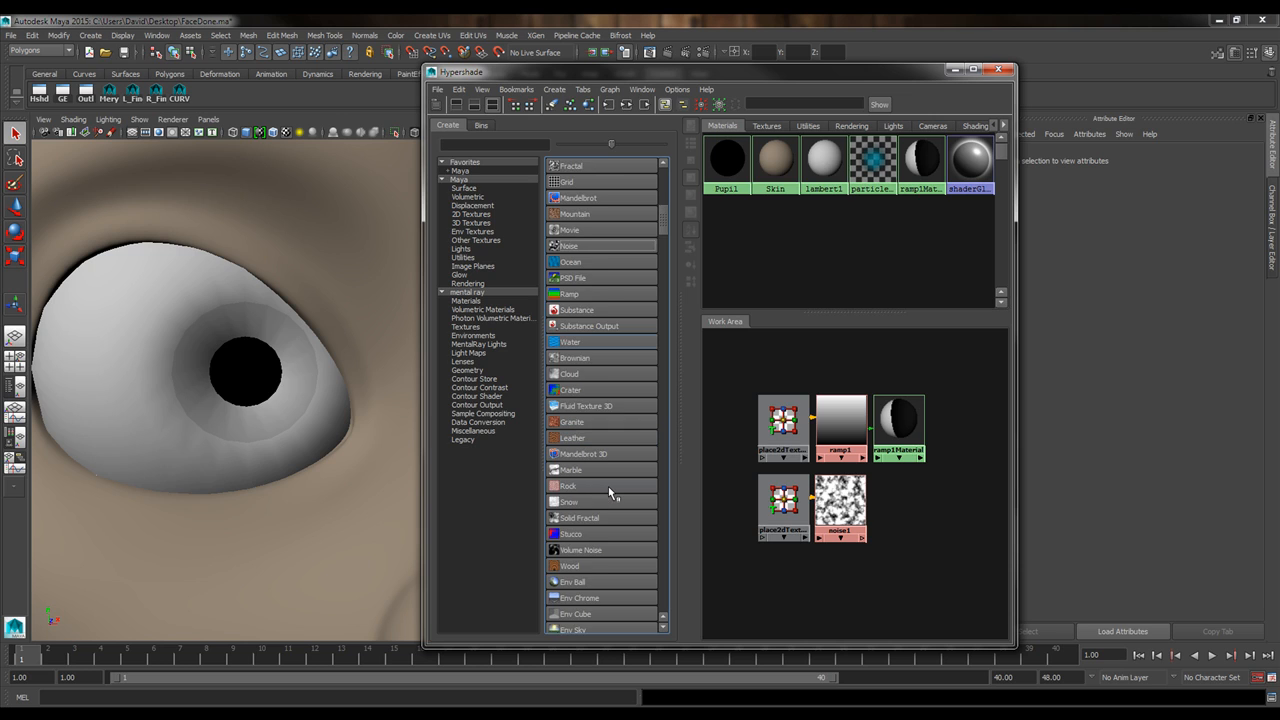
pyautogui.scroll(9, 610, 490)
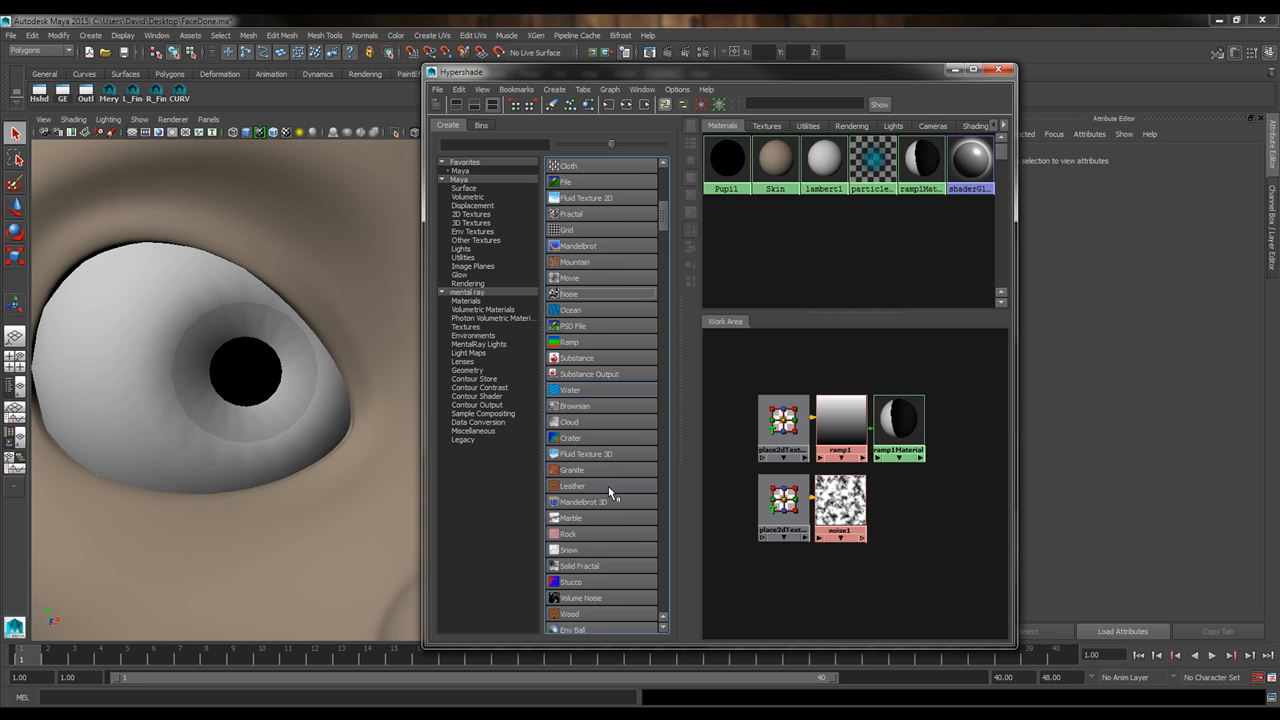
pyautogui.click(508, 145)
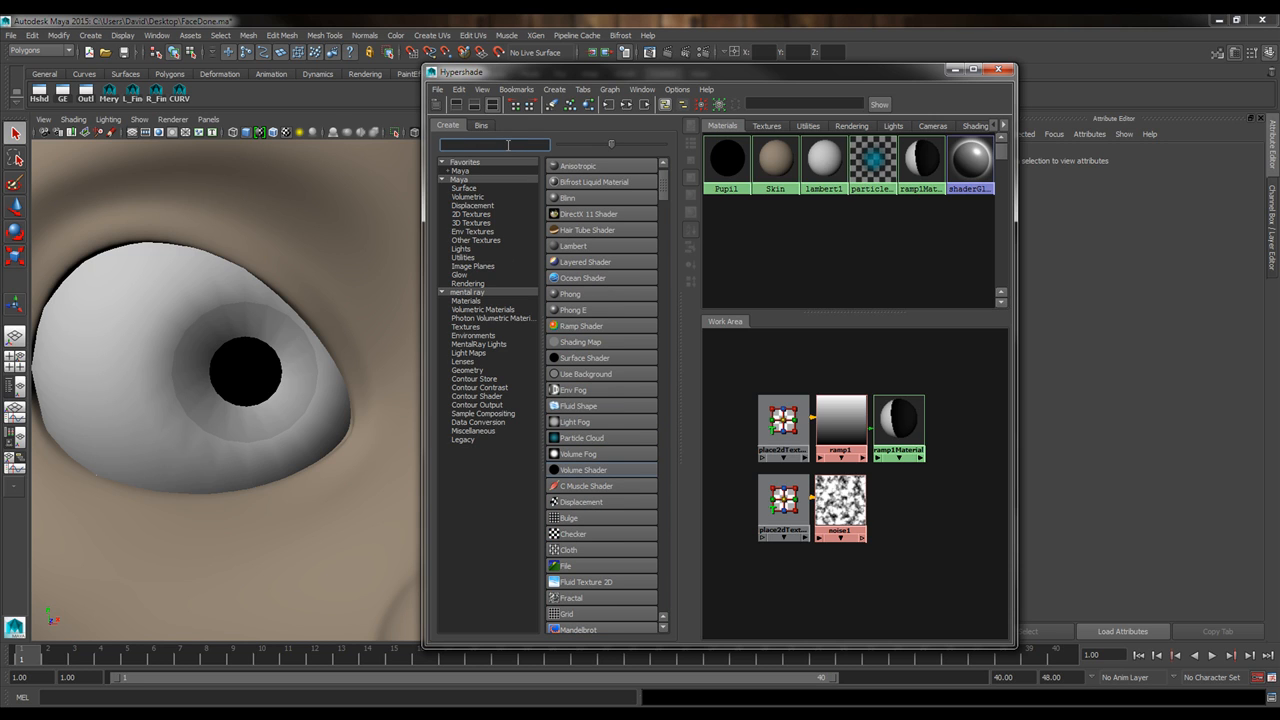
pyautogui.write('layer')
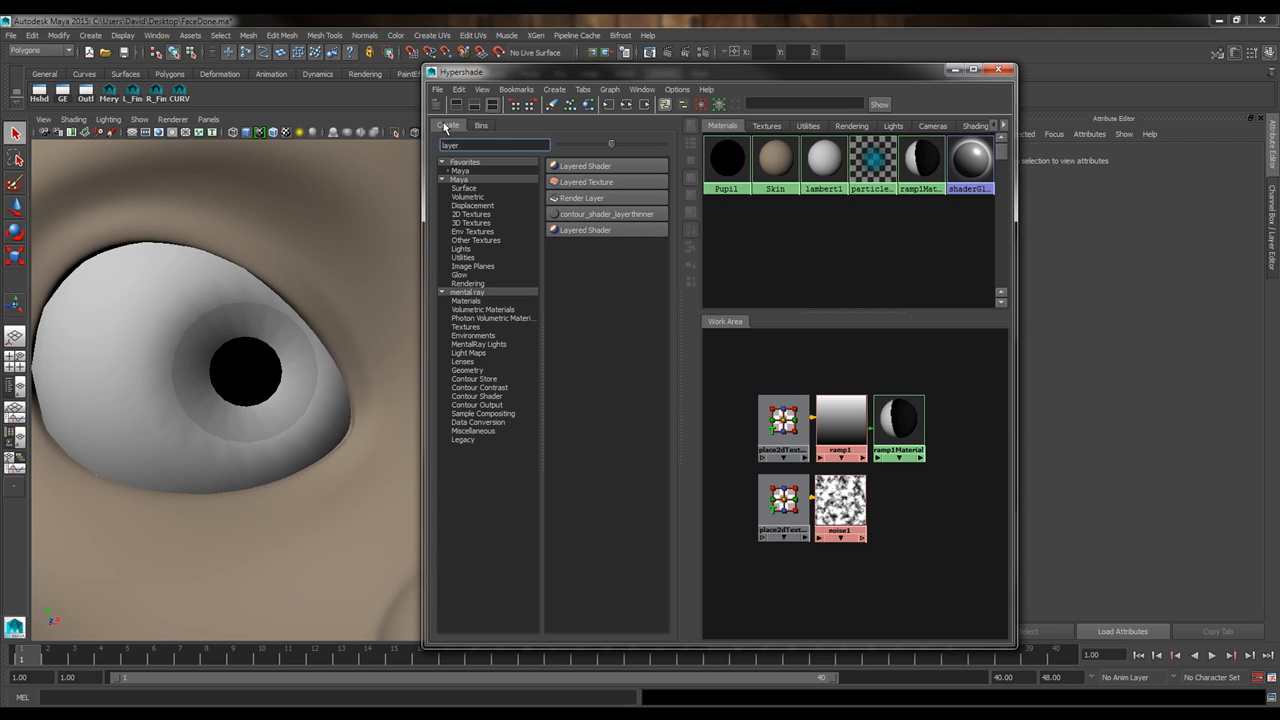
pyautogui.click(604, 183)
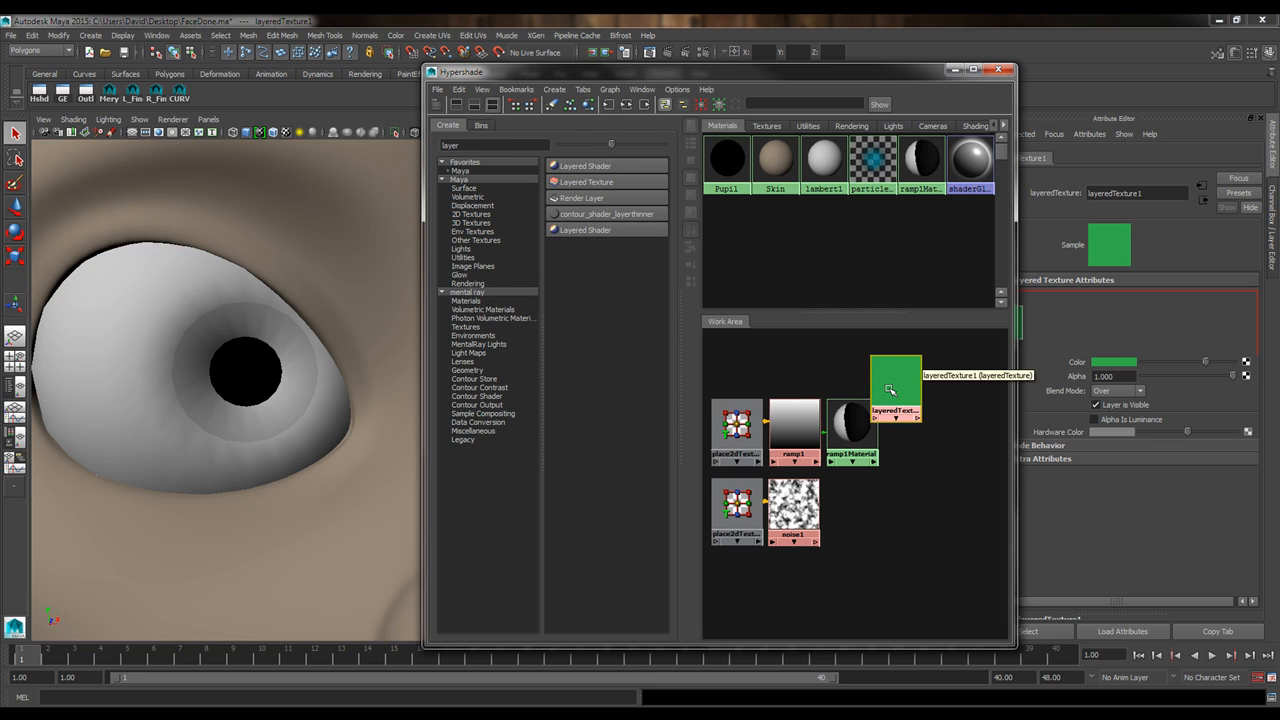
pyautogui.moveTo(888, 385); pyautogui.dragTo(950, 490)
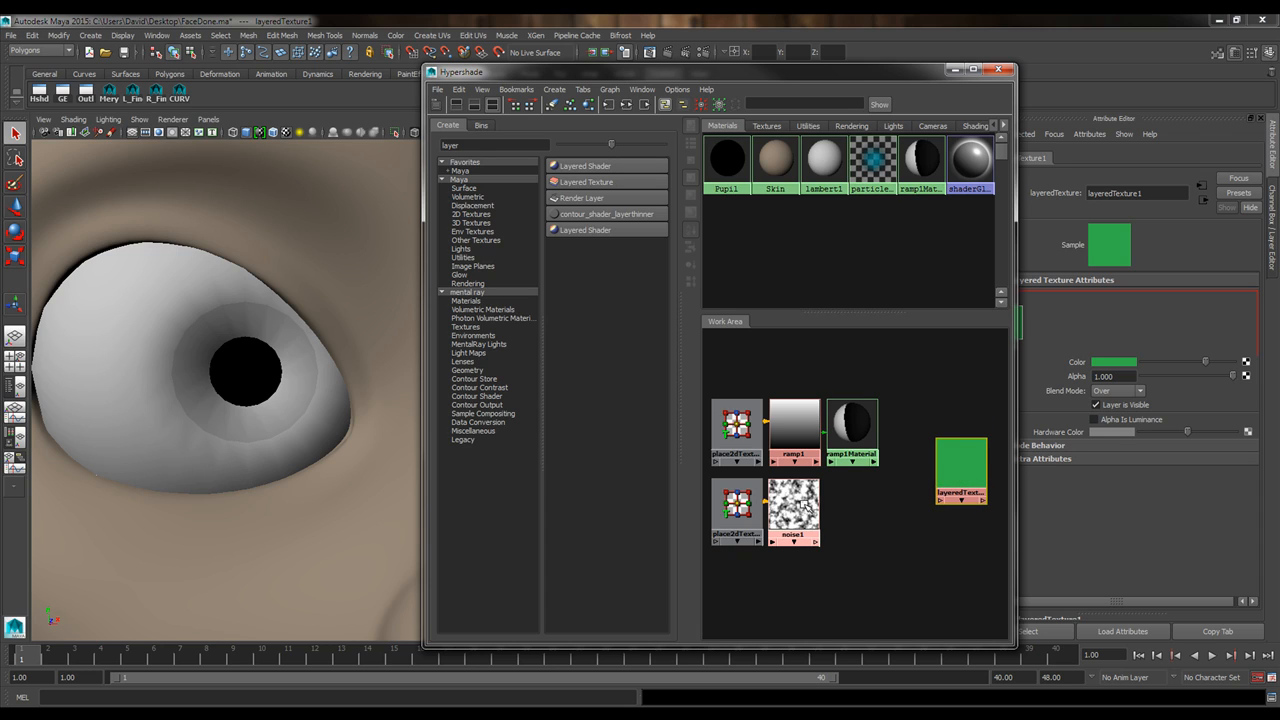
pyautogui.moveTo(809, 508); pyautogui.dragTo(806, 506)
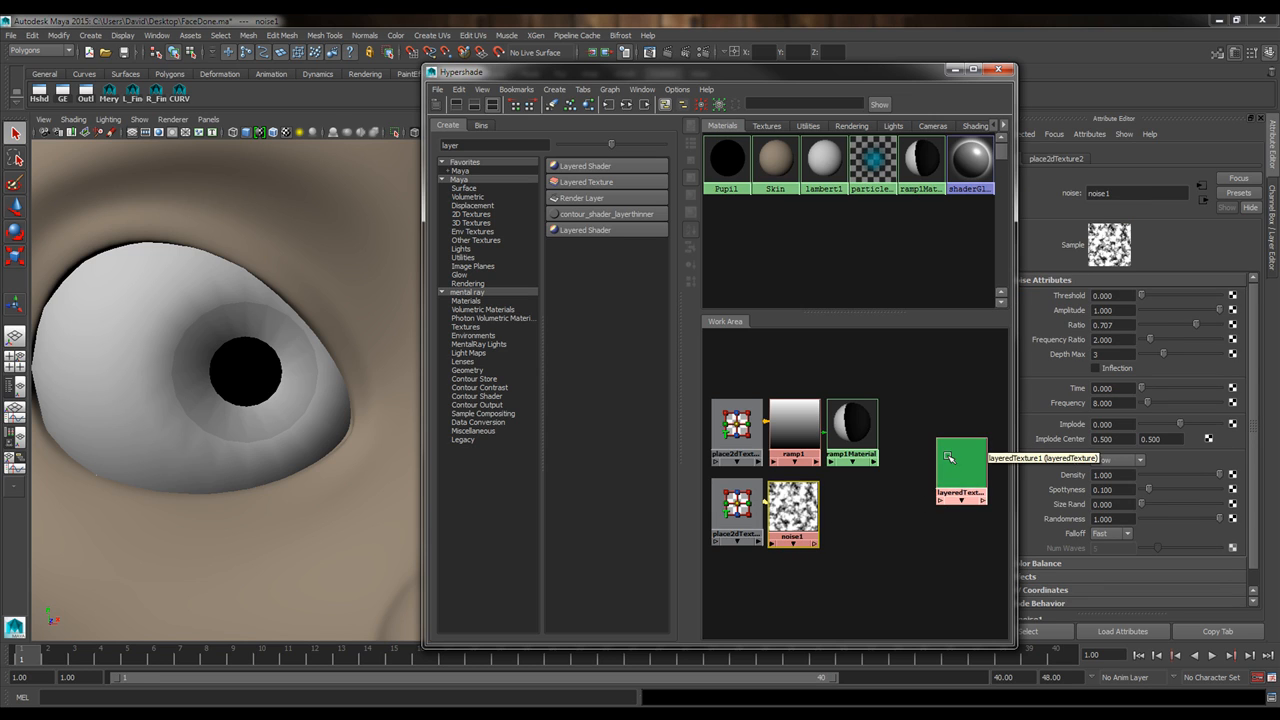
pyautogui.moveTo(963, 452); pyautogui.dragTo(968, 448)
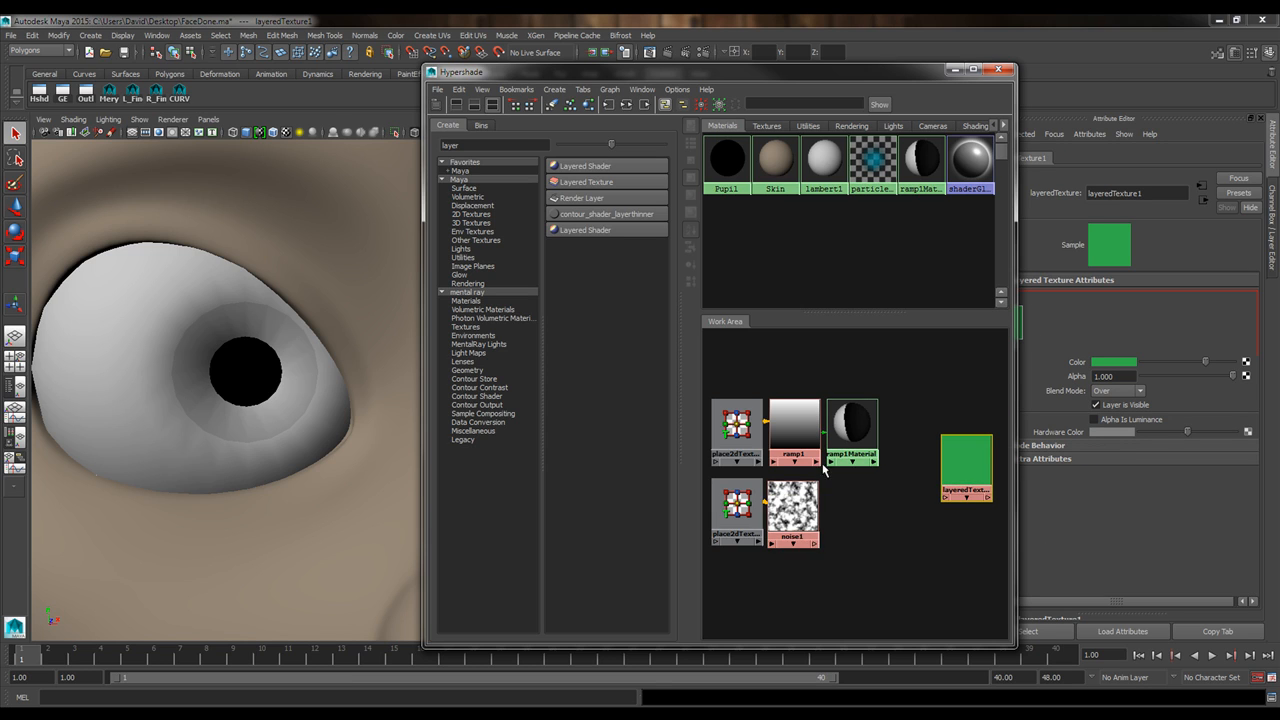
pyautogui.moveTo(958, 473)
pyautogui.mouseDown()
pyautogui.moveTo(970, 454)
pyautogui.moveTo(935, 483)
pyautogui.moveTo(955, 463)
pyautogui.moveTo(961, 476)
pyautogui.mouseUp()
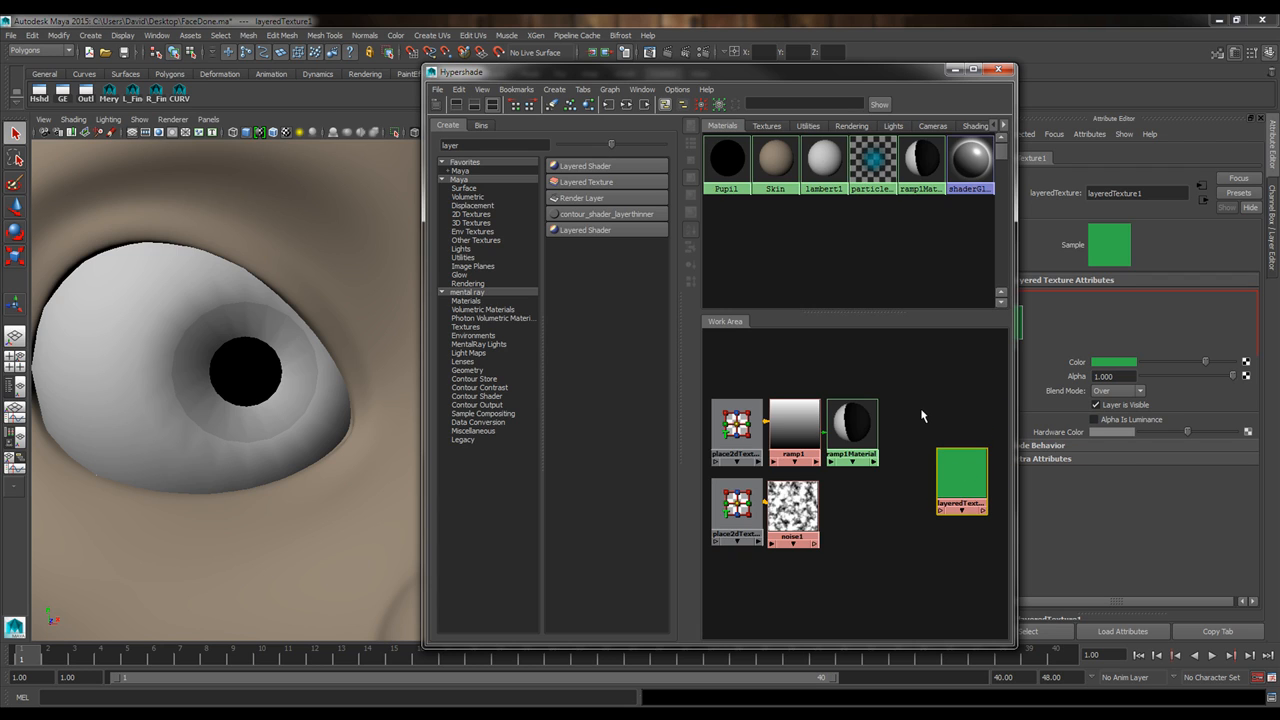
pyautogui.moveTo(825, 525)
pyautogui.keyDown('alt'); pyautogui.mouseDown(button='middle')
pyautogui.moveTo(837, 523)
pyautogui.moveTo(823, 528)
pyautogui.mouseUp(button='middle'); pyautogui.keyUp('alt')
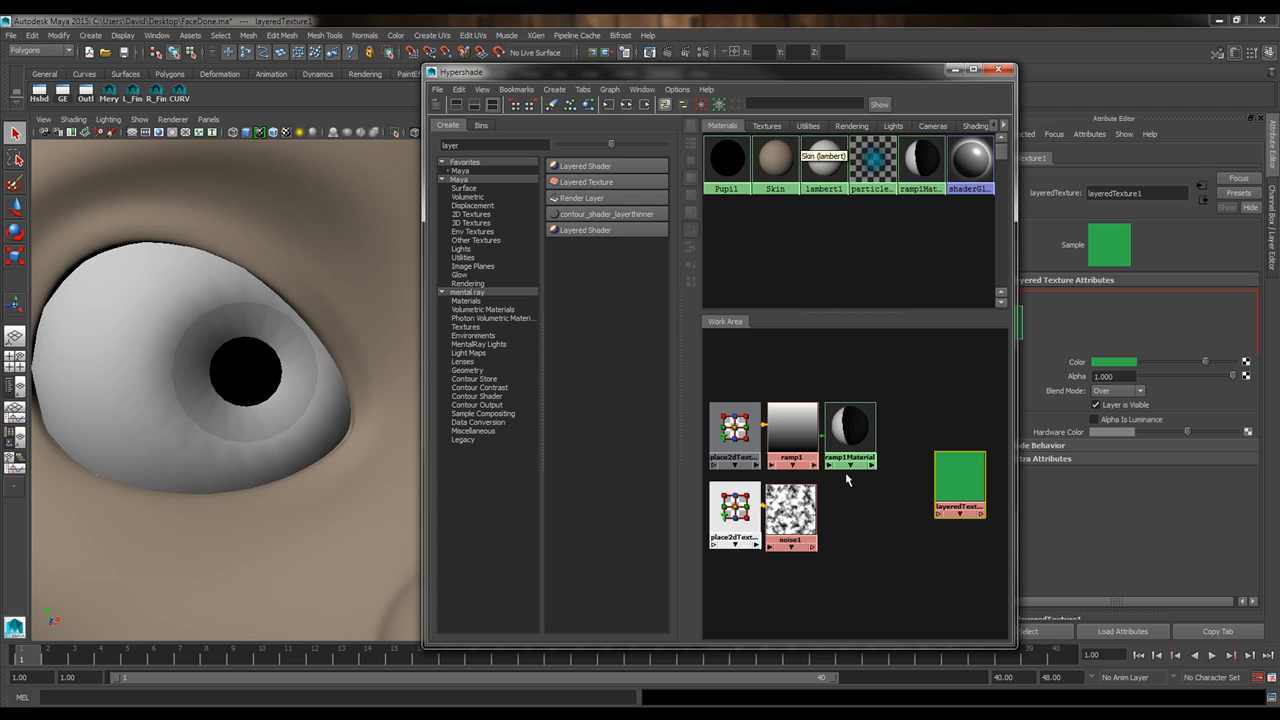
pyautogui.moveTo(966, 490)
pyautogui.mouseDown()
pyautogui.moveTo(942, 432)
pyautogui.moveTo(964, 460)
pyautogui.moveTo(958, 472)
pyautogui.moveTo(958, 437)
pyautogui.moveTo(940, 444)
pyautogui.moveTo(953, 487)
pyautogui.mouseUp()
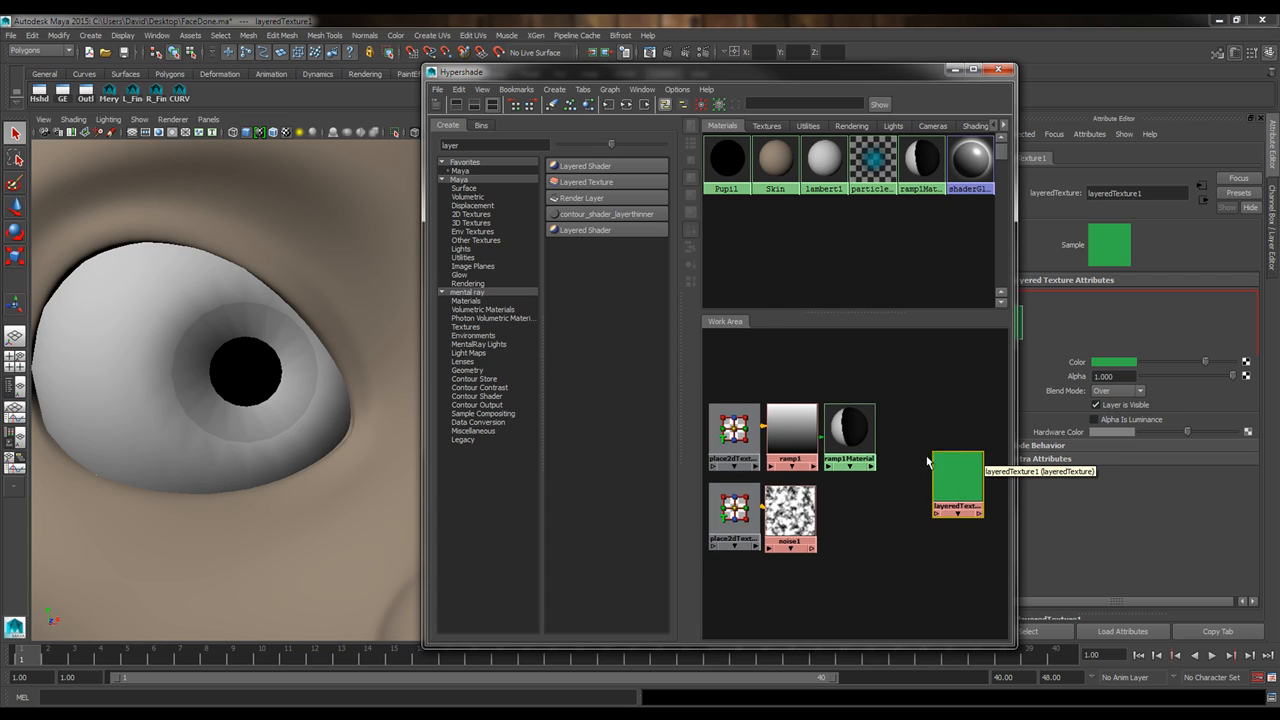
pyautogui.keyDown('alt'); pyautogui.moveTo(845, 500); pyautogui.dragTo(890, 504, button='middle'); pyautogui.keyUp('alt')
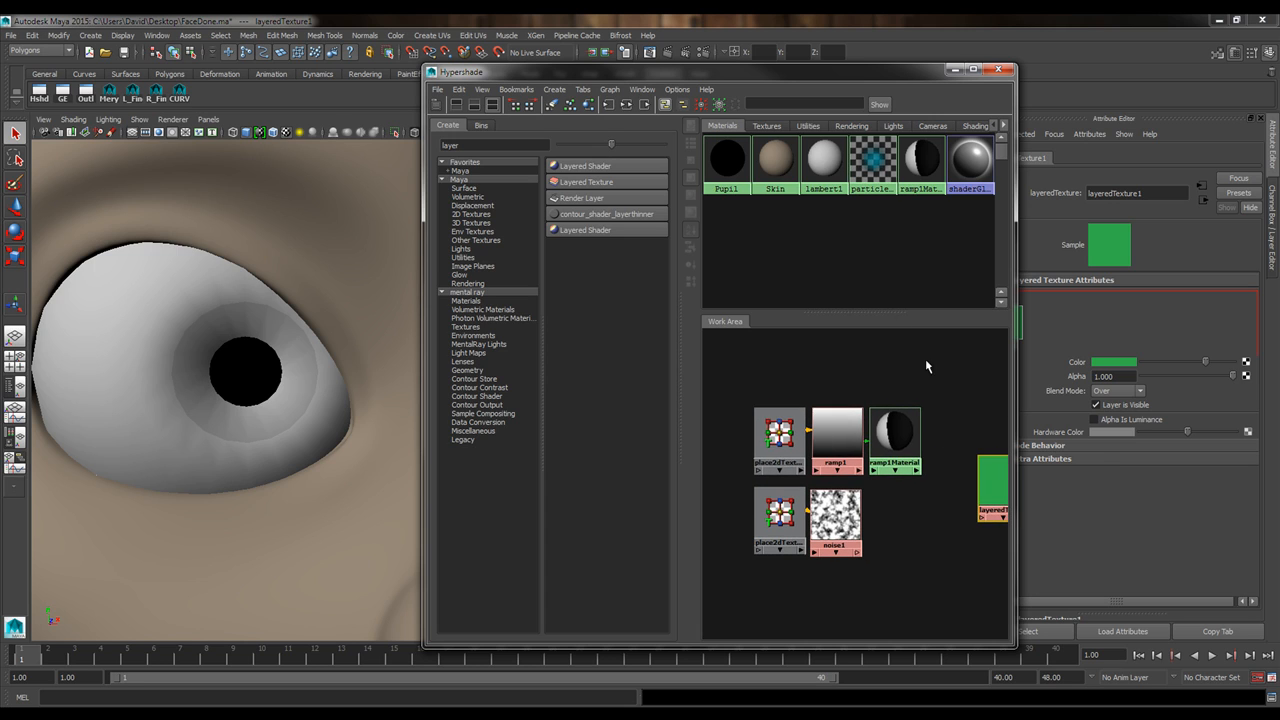
# Set ramp1Material's type to Lambert and move the material node clear of ramp1 in the Work Area.
pyautogui.click(890, 440)
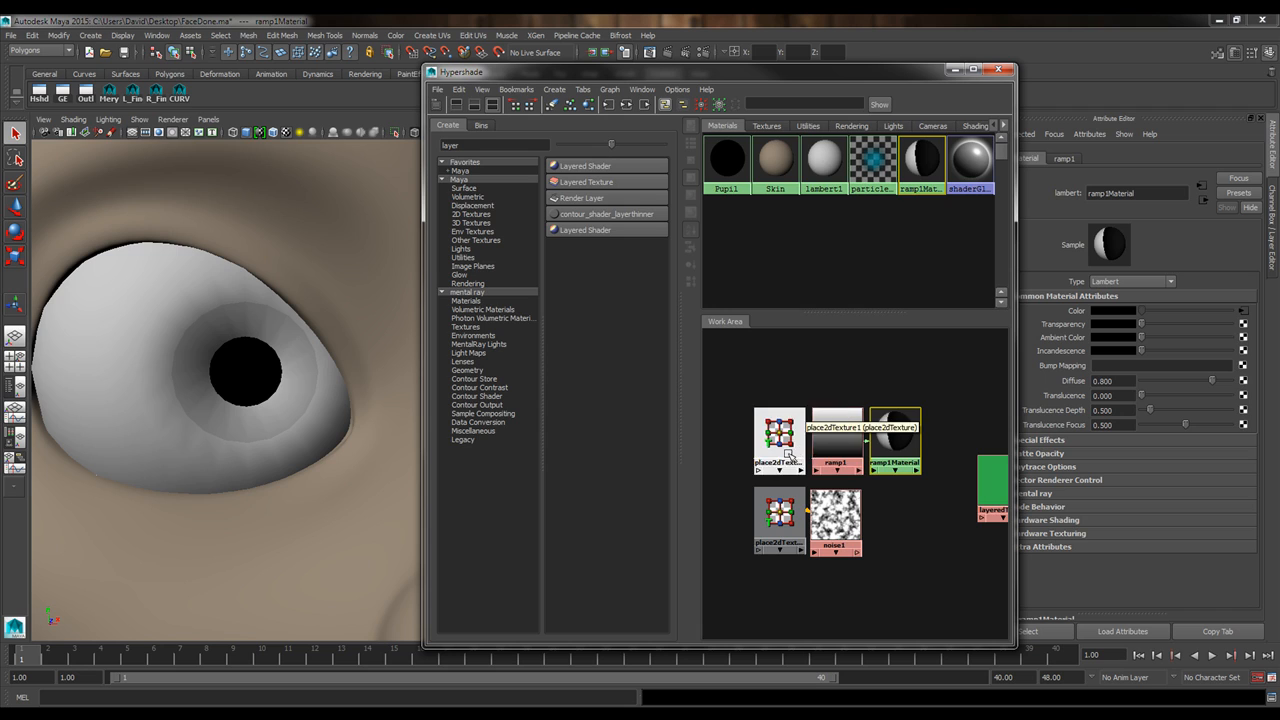
pyautogui.click(837, 435)
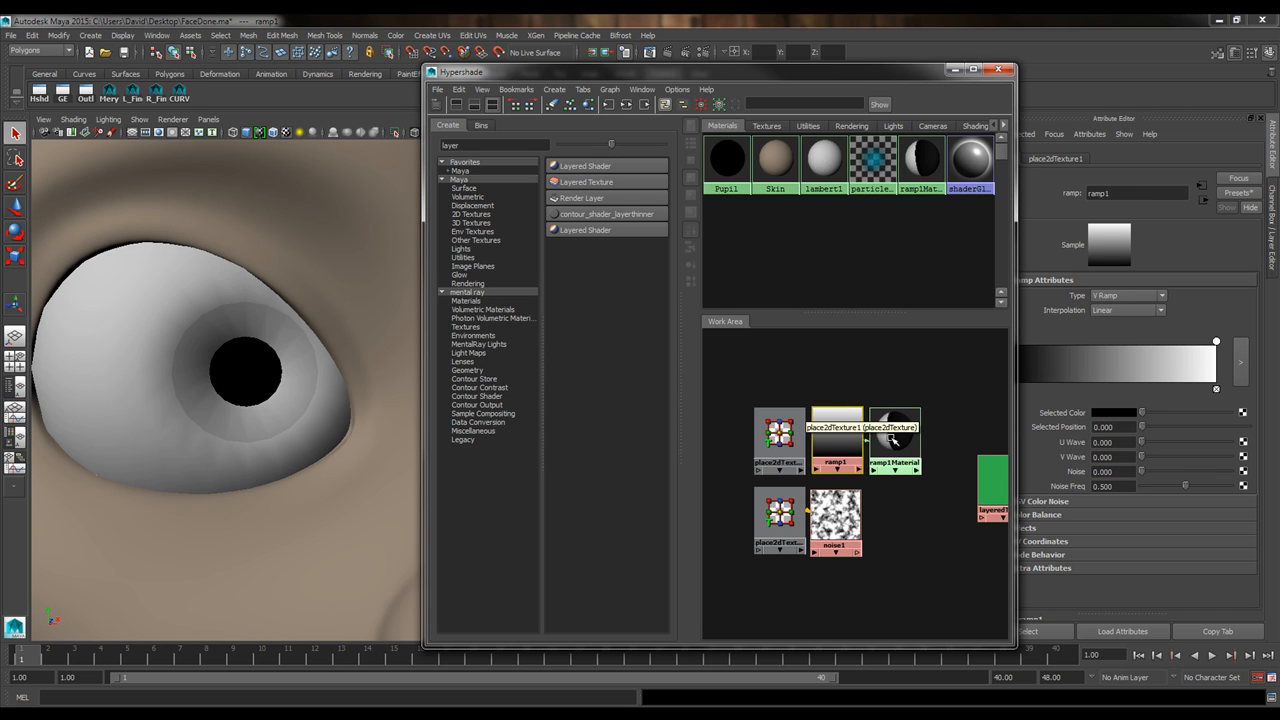
pyautogui.moveTo(895, 438); pyautogui.dragTo(914, 419)
pyautogui.moveTo(864, 76); pyautogui.dragTo(761, 77)
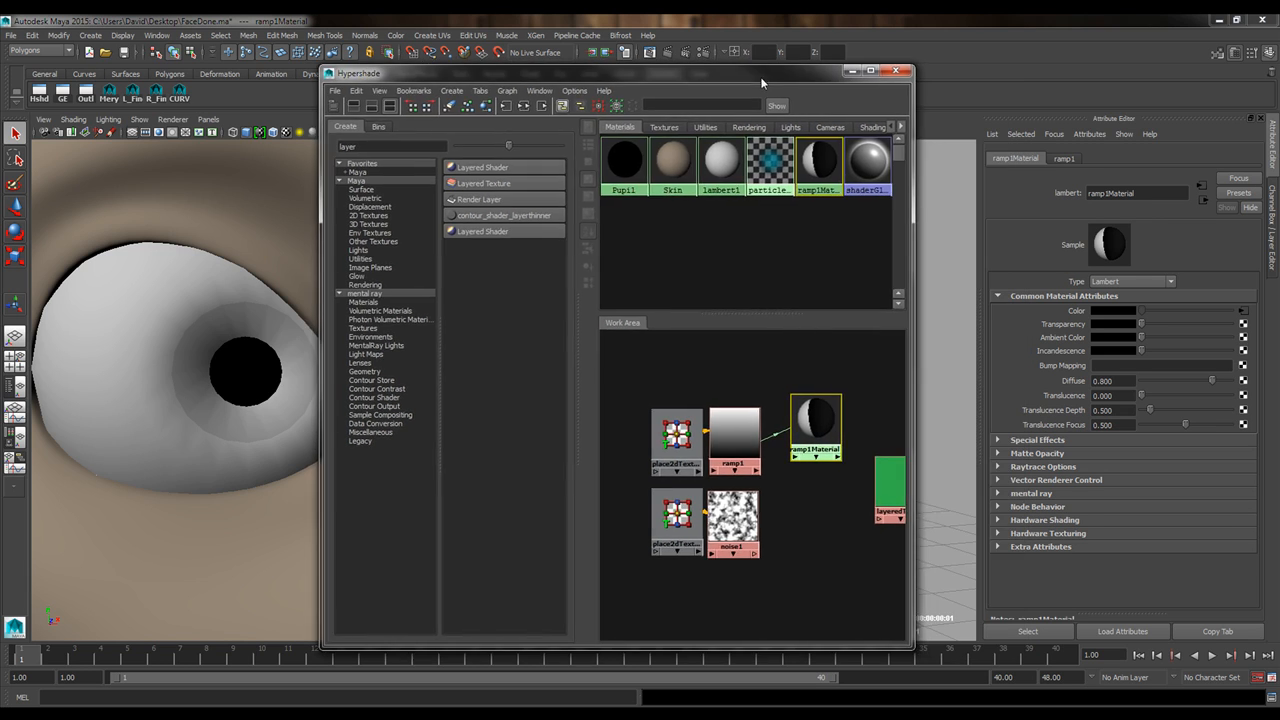
pyautogui.click(1122, 283)
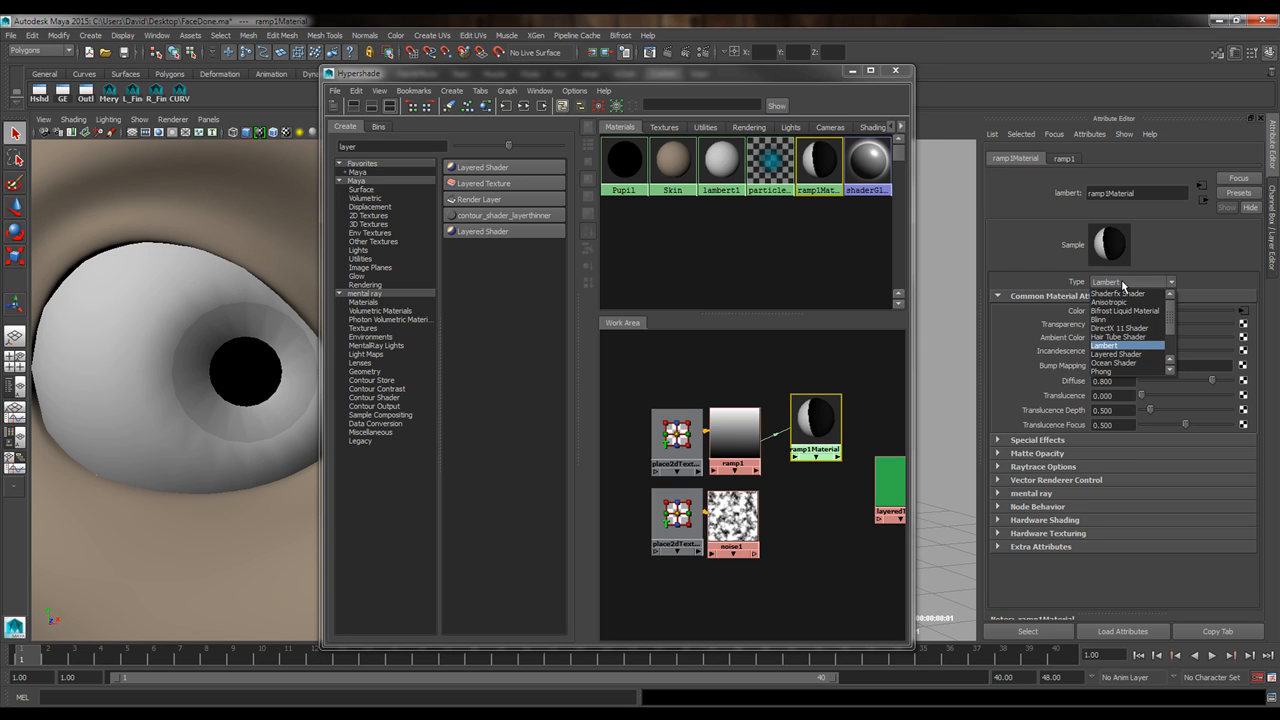
pyautogui.click(1112, 346)
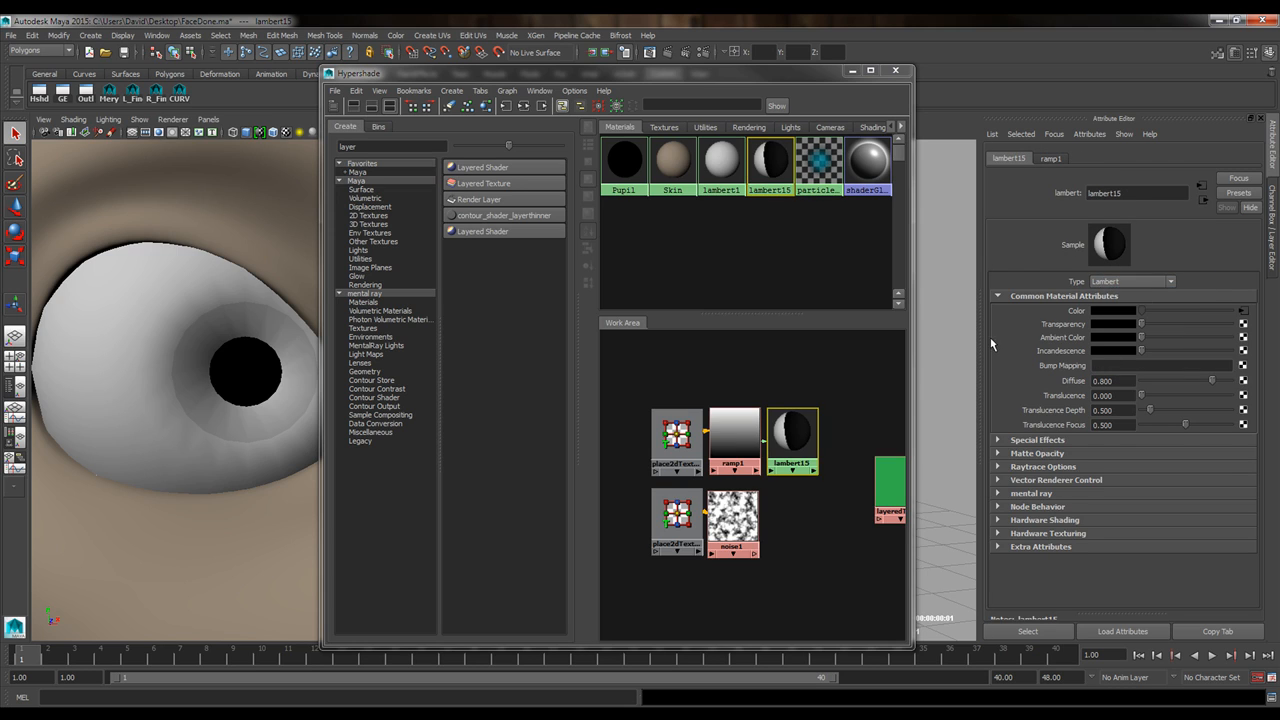
pyautogui.moveTo(786, 450); pyautogui.dragTo(818, 399)
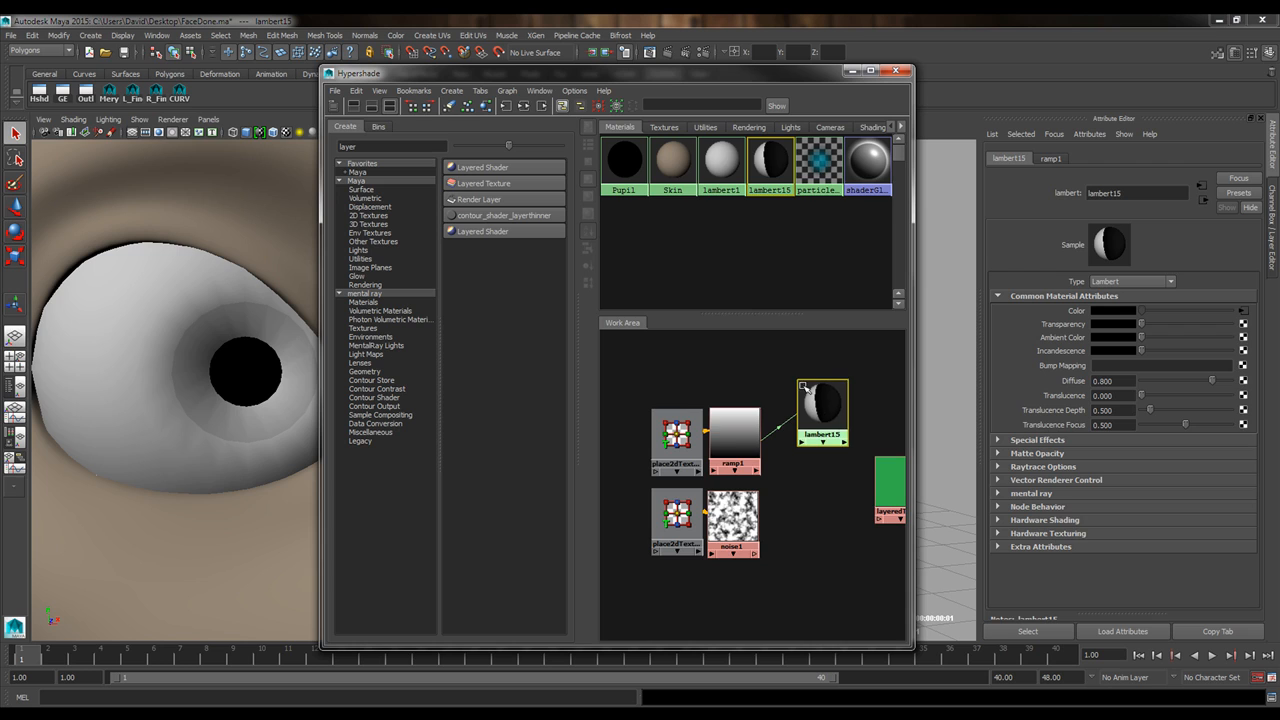
pyautogui.moveTo(731, 443)
pyautogui.mouseDown()
pyautogui.moveTo(742, 401)
pyautogui.moveTo(722, 392)
pyautogui.moveTo(740, 366)
pyautogui.moveTo(741, 425)
pyautogui.mouseUp()
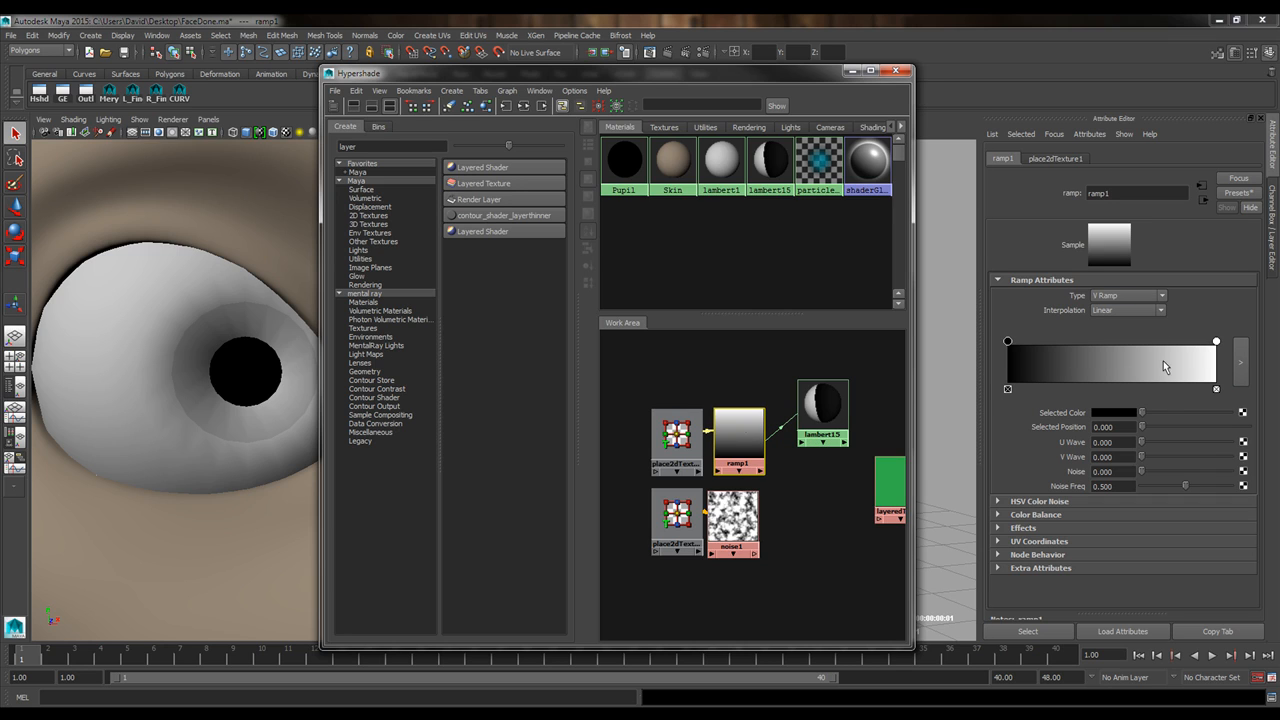
pyautogui.moveTo(822, 410); pyautogui.dragTo(830, 415)
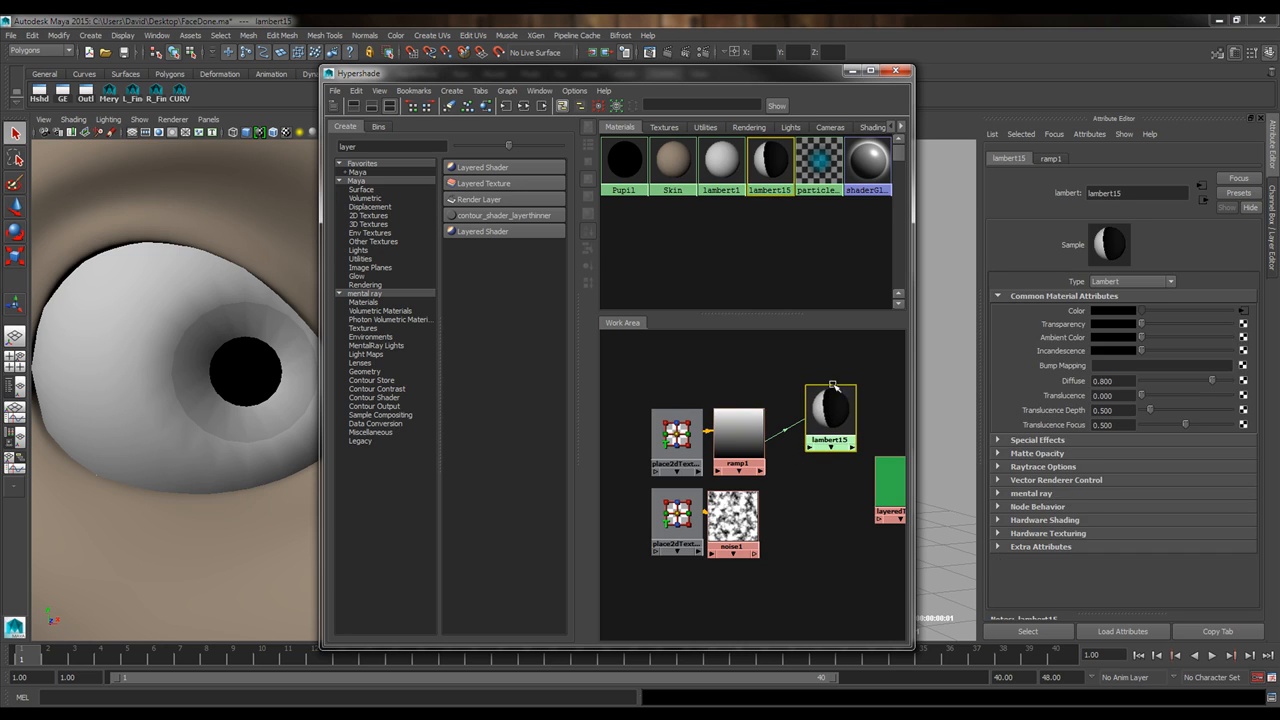
# Shift ramp1's black colour entry to about position 0.508 and refresh the textured display with the eye uncovered.
pyautogui.click(755, 430)
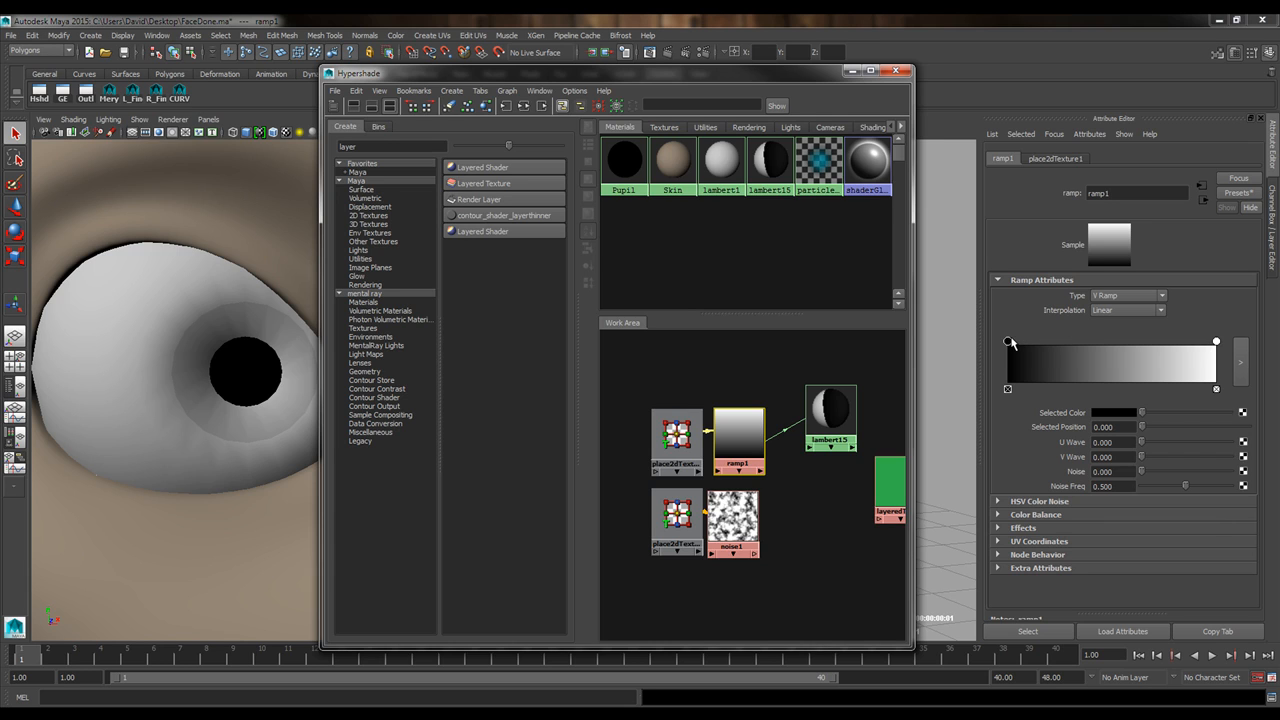
pyautogui.moveTo(1009, 343); pyautogui.dragTo(1172, 342)
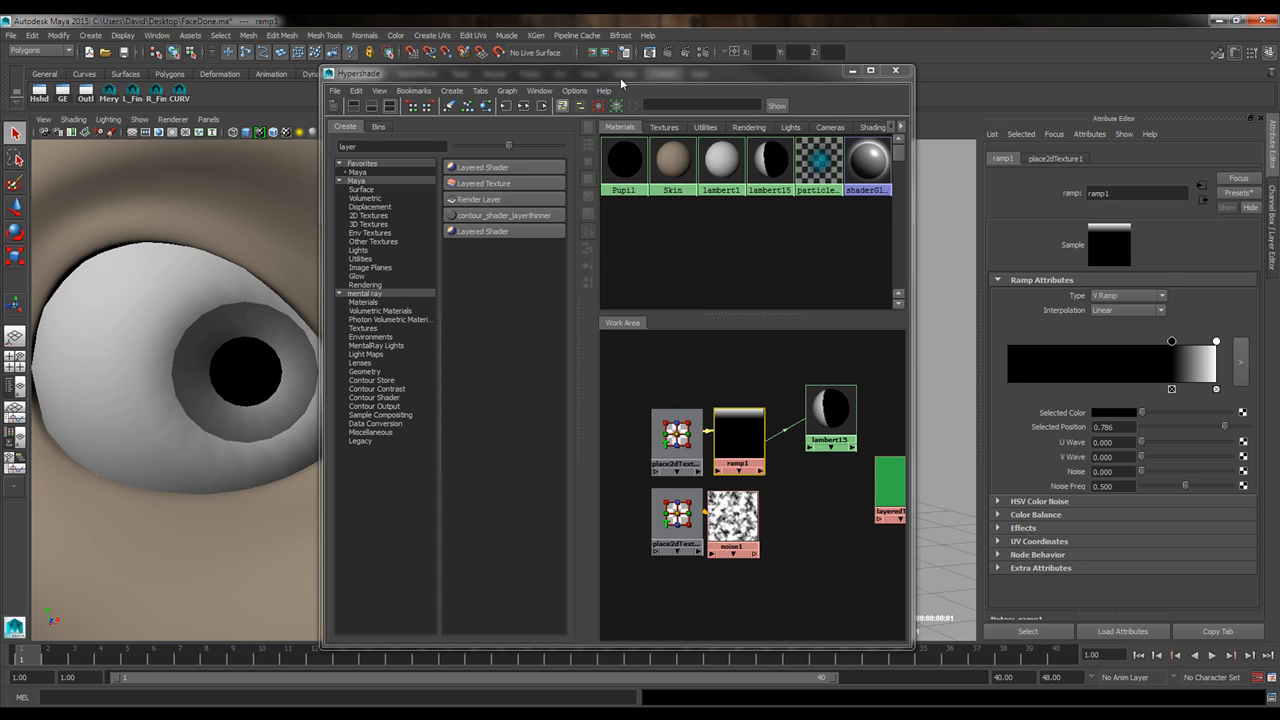
pyautogui.moveTo(620, 82); pyautogui.dragTo(648, 81)
pyautogui.moveTo(1172, 342)
pyautogui.mouseDown()
pyautogui.moveTo(1077, 340)
pyautogui.moveTo(1160, 352)
pyautogui.mouseUp()
pyautogui.moveTo(1008, 345); pyautogui.dragTo(1115, 346)
pyautogui.moveTo(563, 75); pyautogui.dragTo(620, 89)
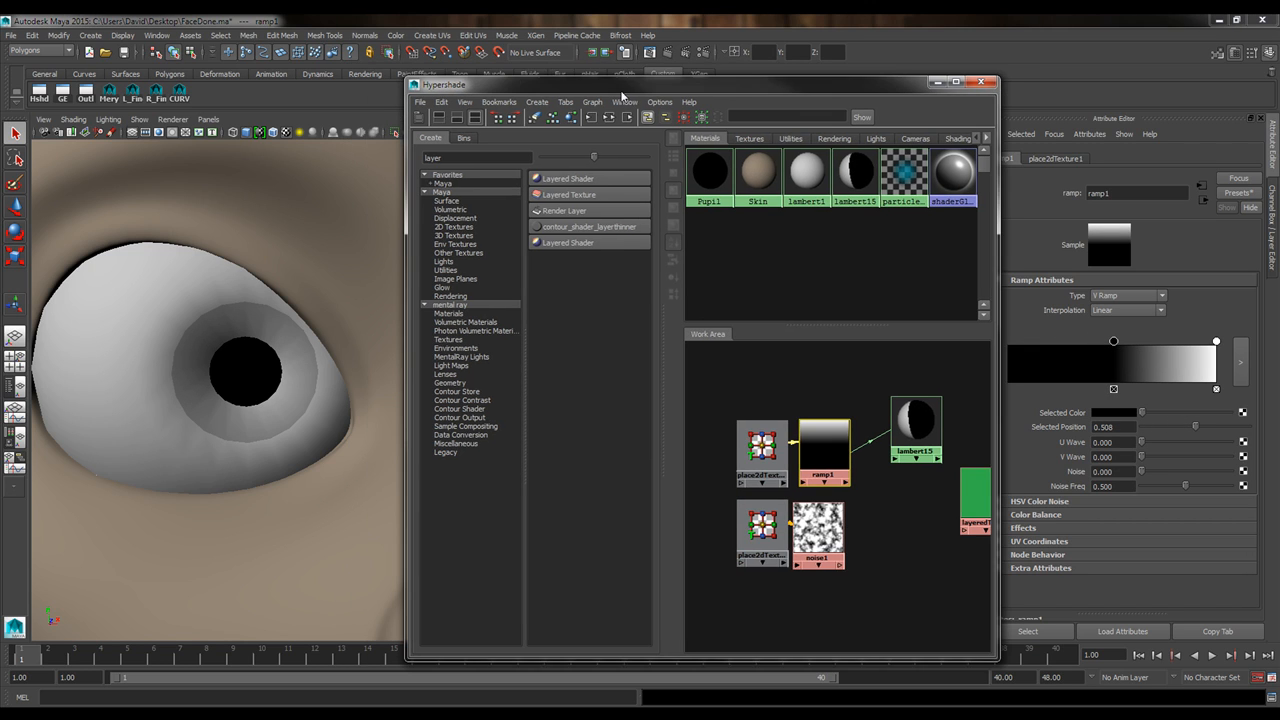
pyautogui.click(287, 134)
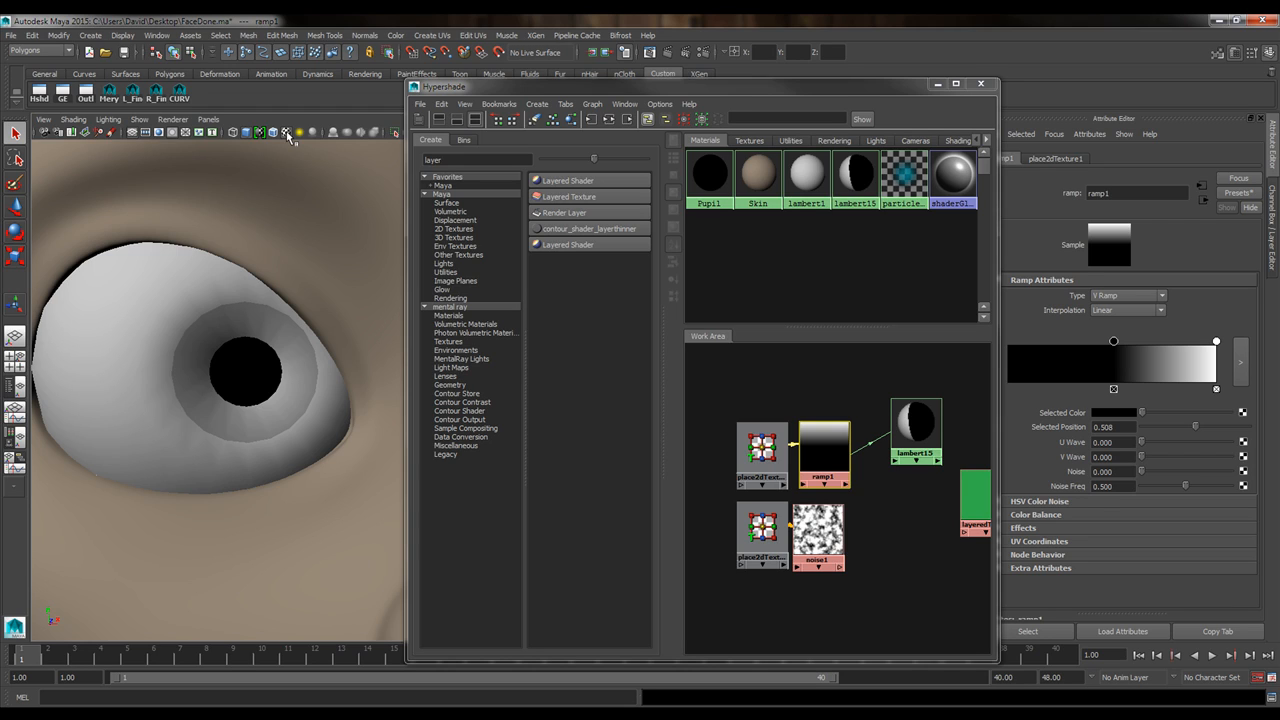
pyautogui.click(287, 134)
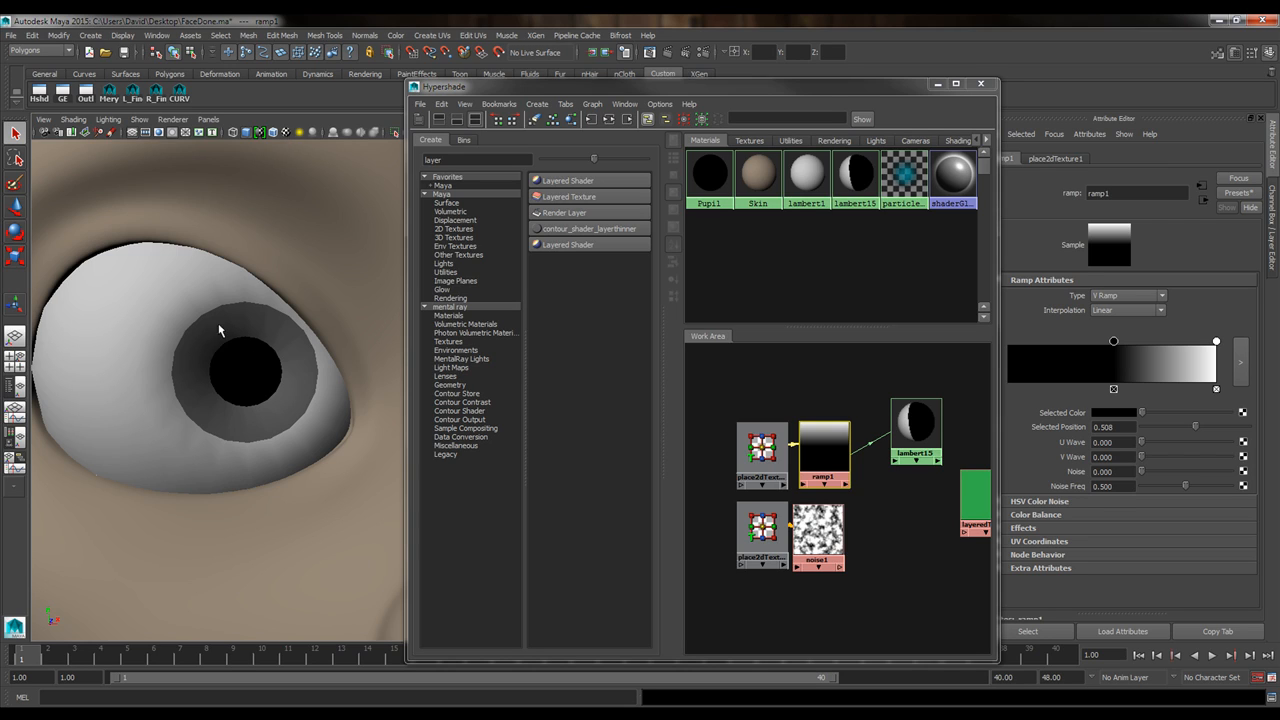
# Try the Legacy Default Viewport renderer with ramp1's black entry at about 0.527, and return to Legacy High Quality Viewport.
pyautogui.click(176, 121)
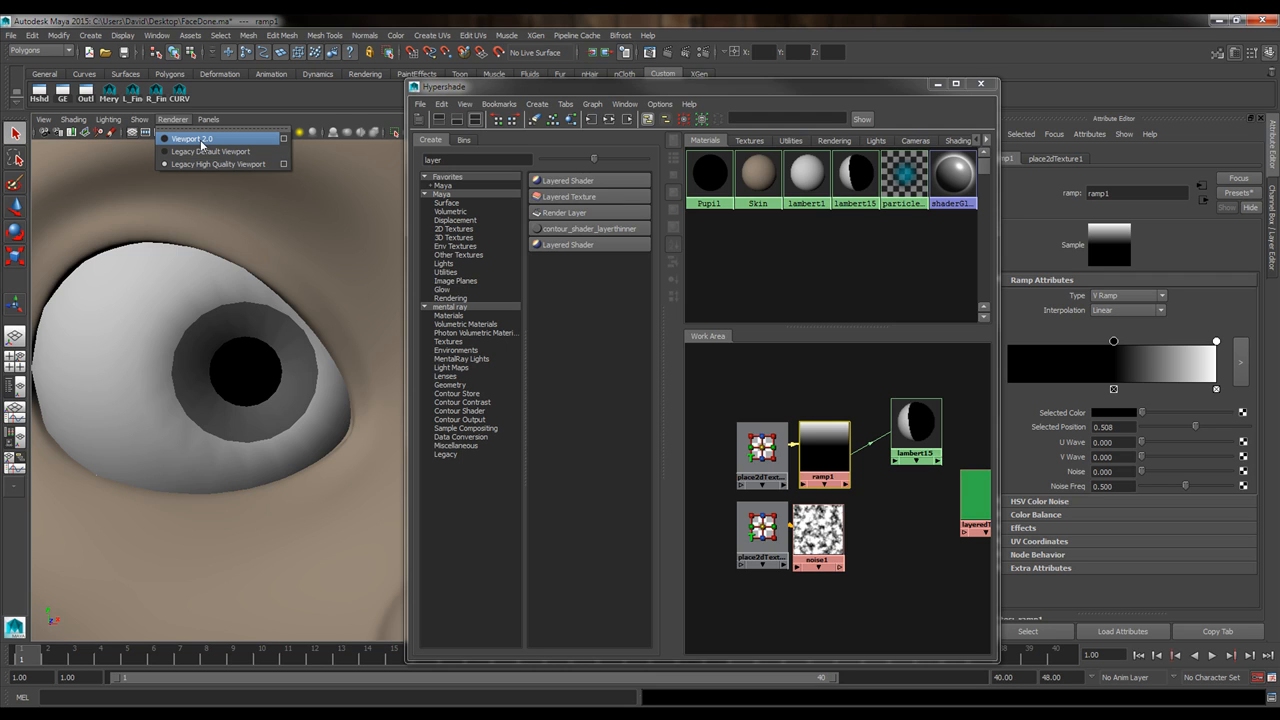
pyautogui.click(200, 139)
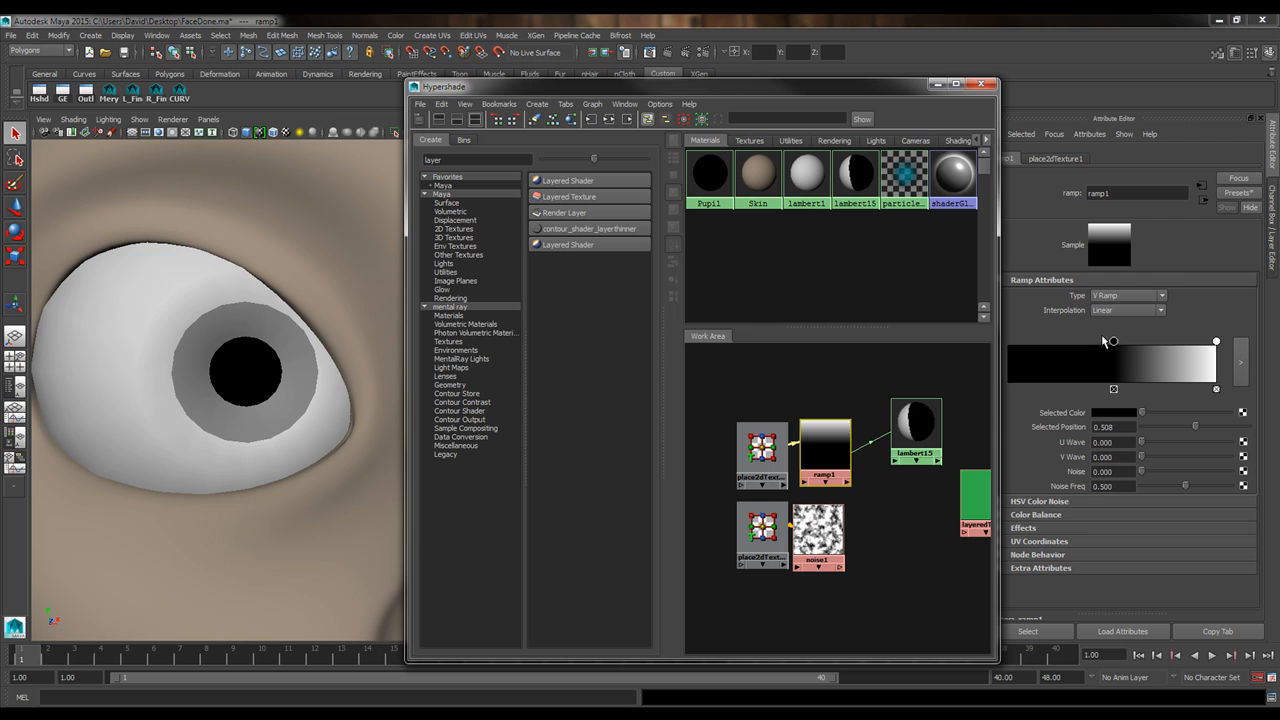
pyautogui.moveTo(1113, 343); pyautogui.dragTo(1141, 343)
pyautogui.moveTo(1081, 371); pyautogui.dragTo(1117, 365)
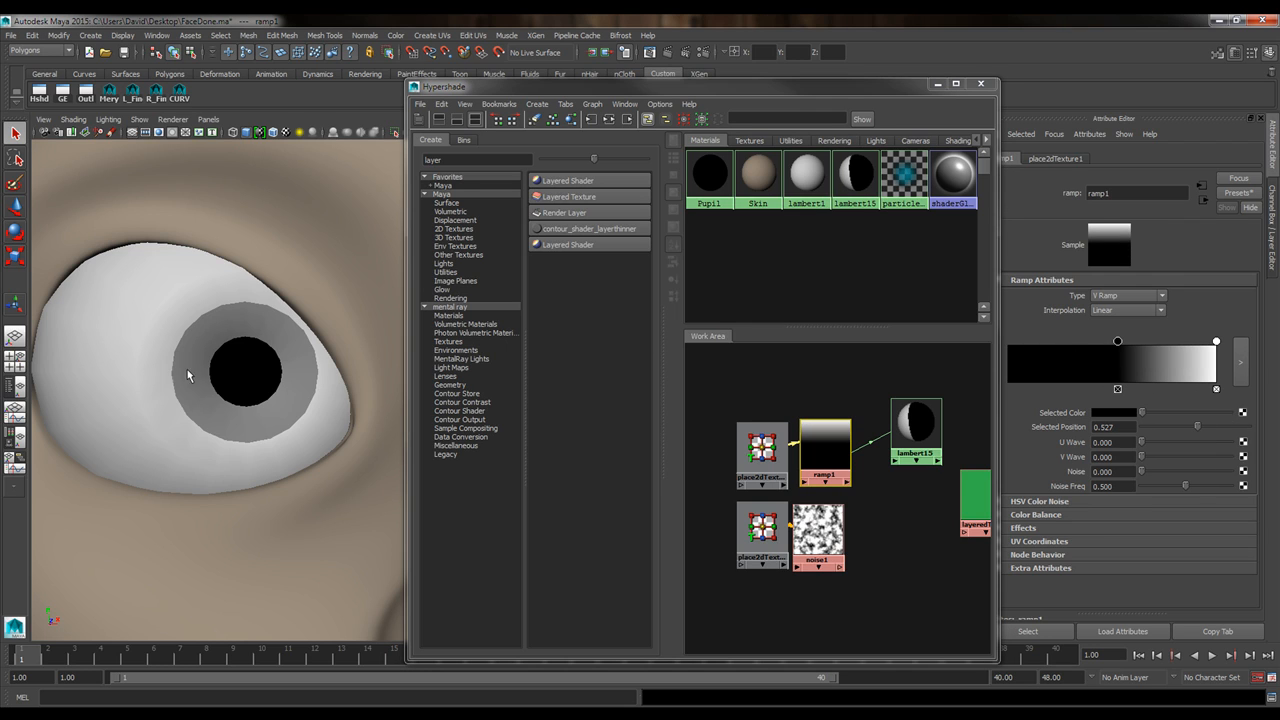
pyautogui.click(171, 119)
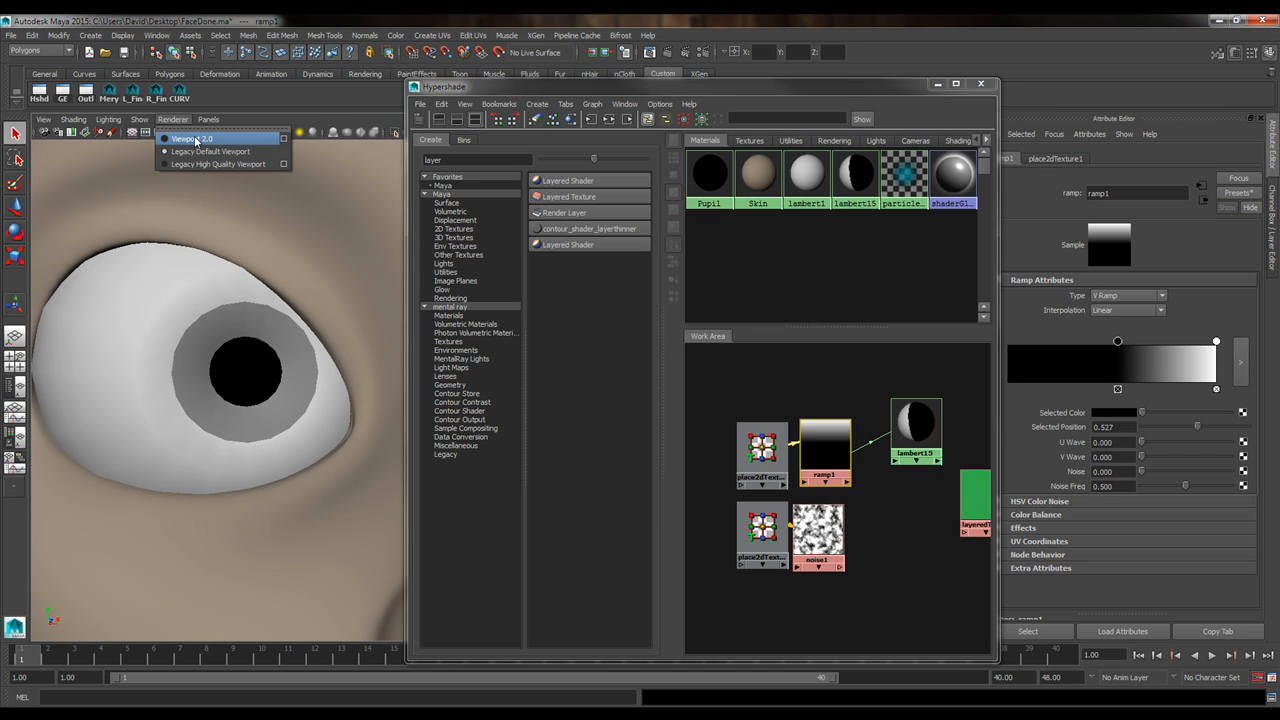
pyautogui.click(216, 164)
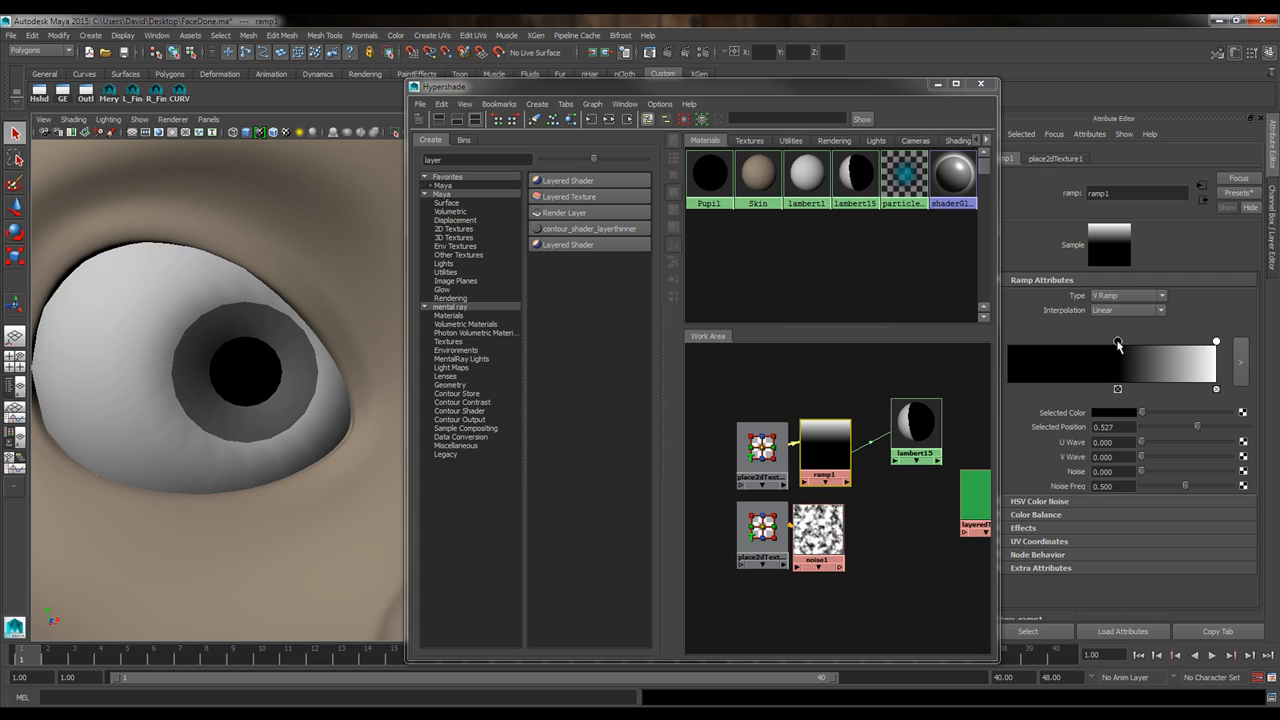
# Try ramp1's black colour entry nearer the white end and settle it at about position 0.482.
pyautogui.moveTo(1118, 343); pyautogui.dragTo(1173, 370)
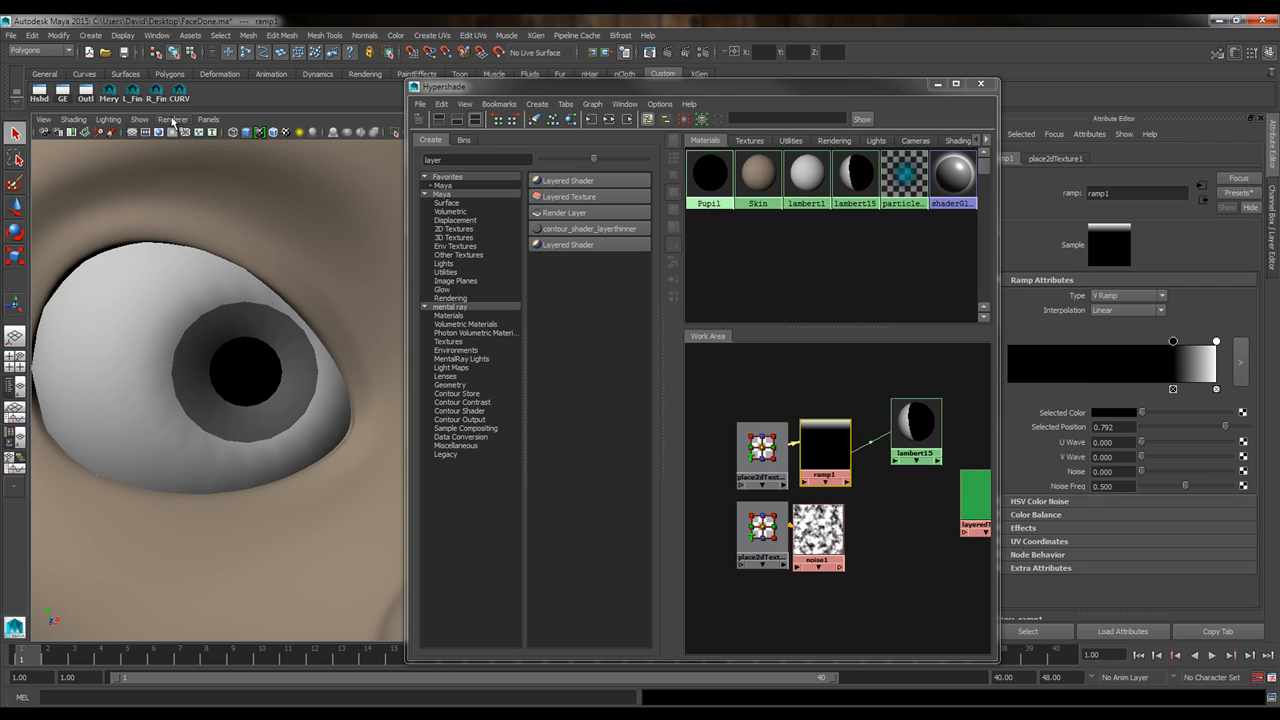
pyautogui.click(173, 120)
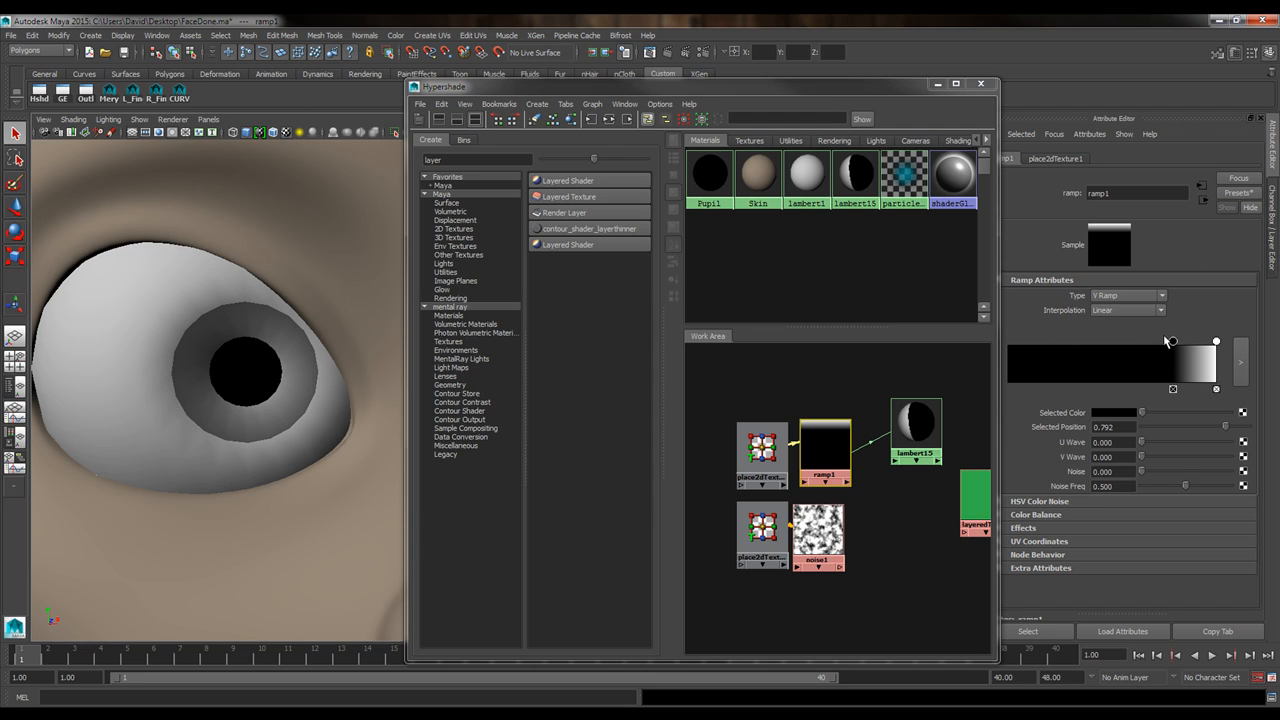
pyautogui.moveTo(1168, 341)
pyautogui.mouseDown()
pyautogui.moveTo(1078, 354)
pyautogui.moveTo(1212, 362)
pyautogui.moveTo(1140, 372)
pyautogui.moveTo(1214, 378)
pyautogui.moveTo(1184, 378)
pyautogui.mouseUp()
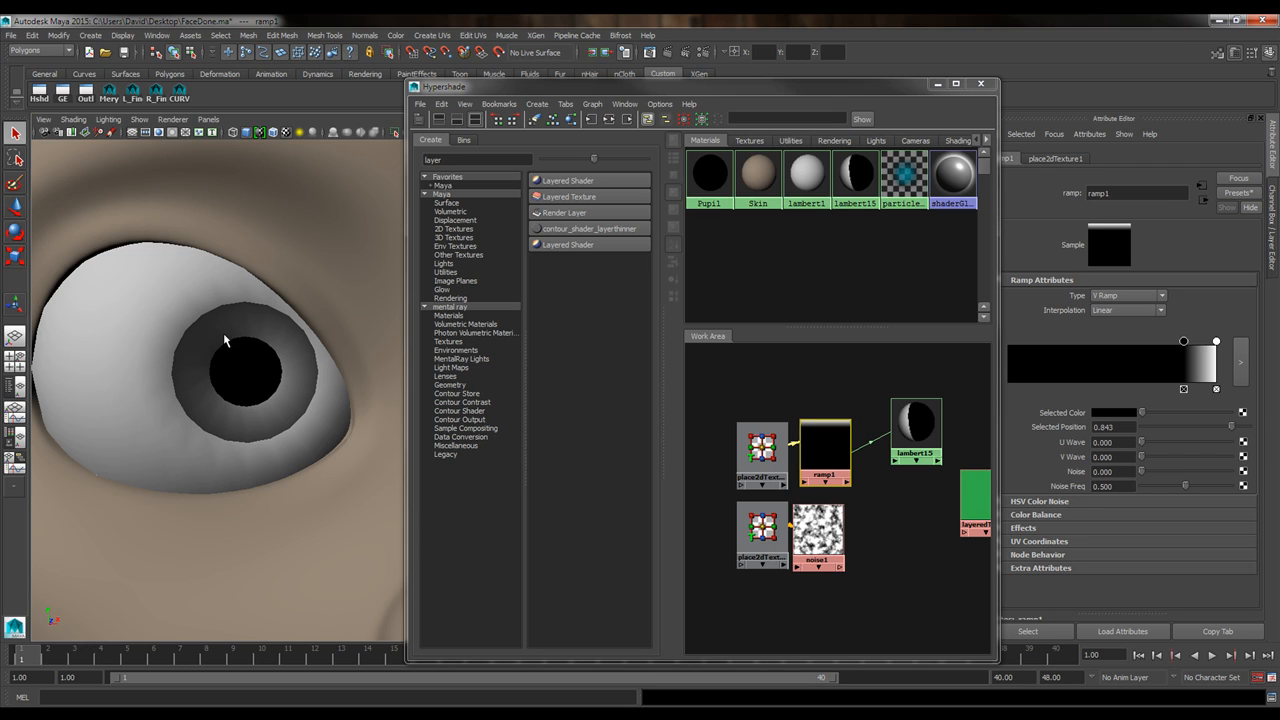
pyautogui.moveTo(1185, 344); pyautogui.dragTo(1108, 343)
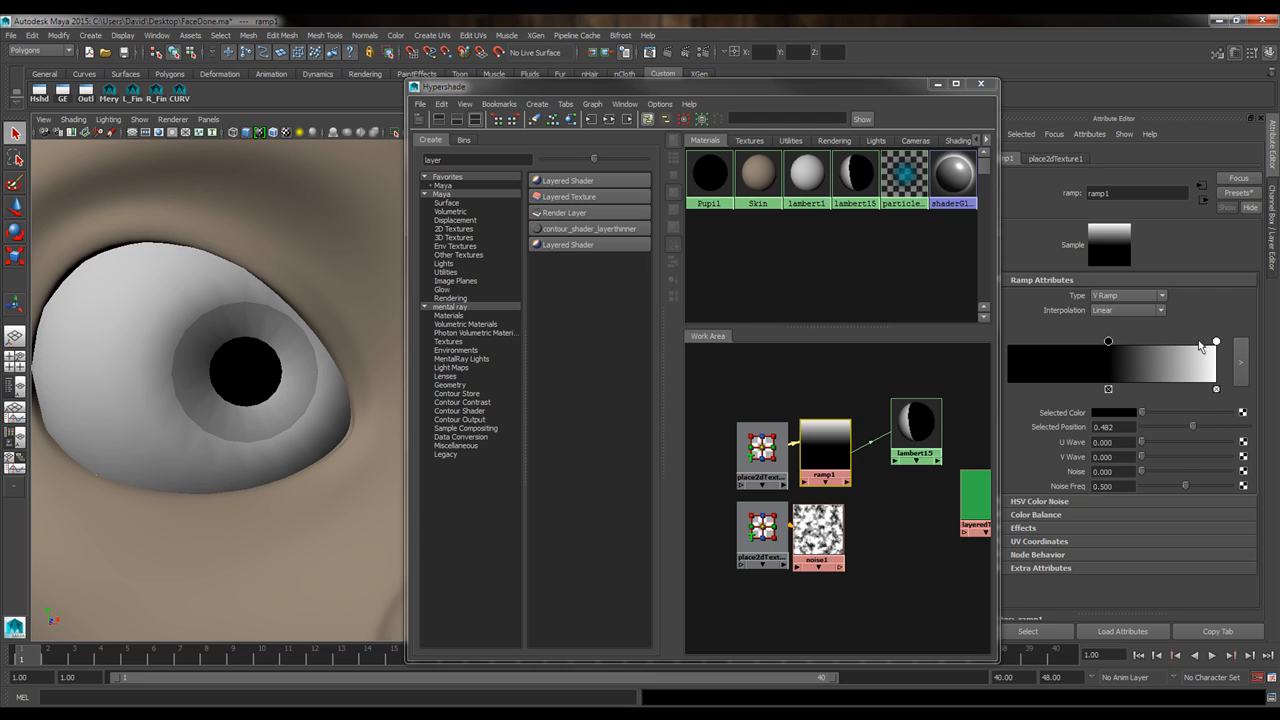
# Change ramp1's type to Circular Ramp.
pyautogui.moveTo(1216, 342)
pyautogui.mouseDown()
pyautogui.moveTo(1139, 344)
pyautogui.moveTo(1218, 345)
pyautogui.mouseUp()
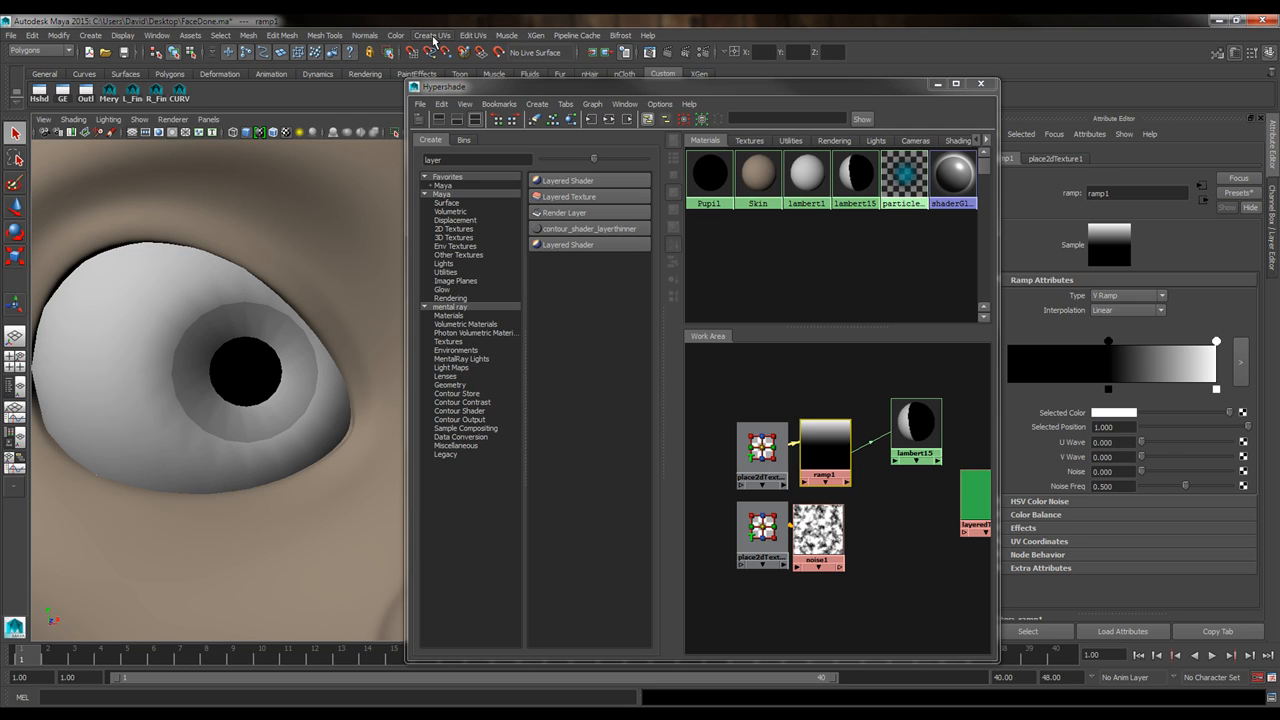
pyautogui.click(1135, 295)
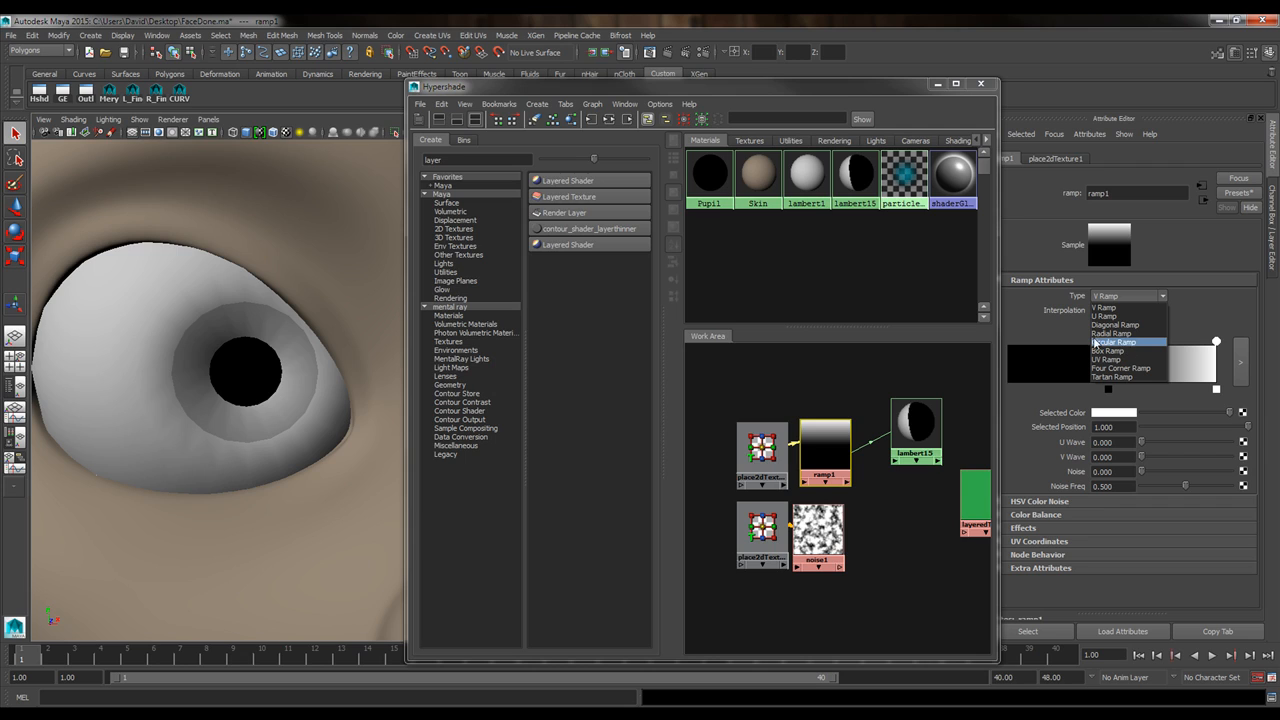
pyautogui.click(1110, 343)
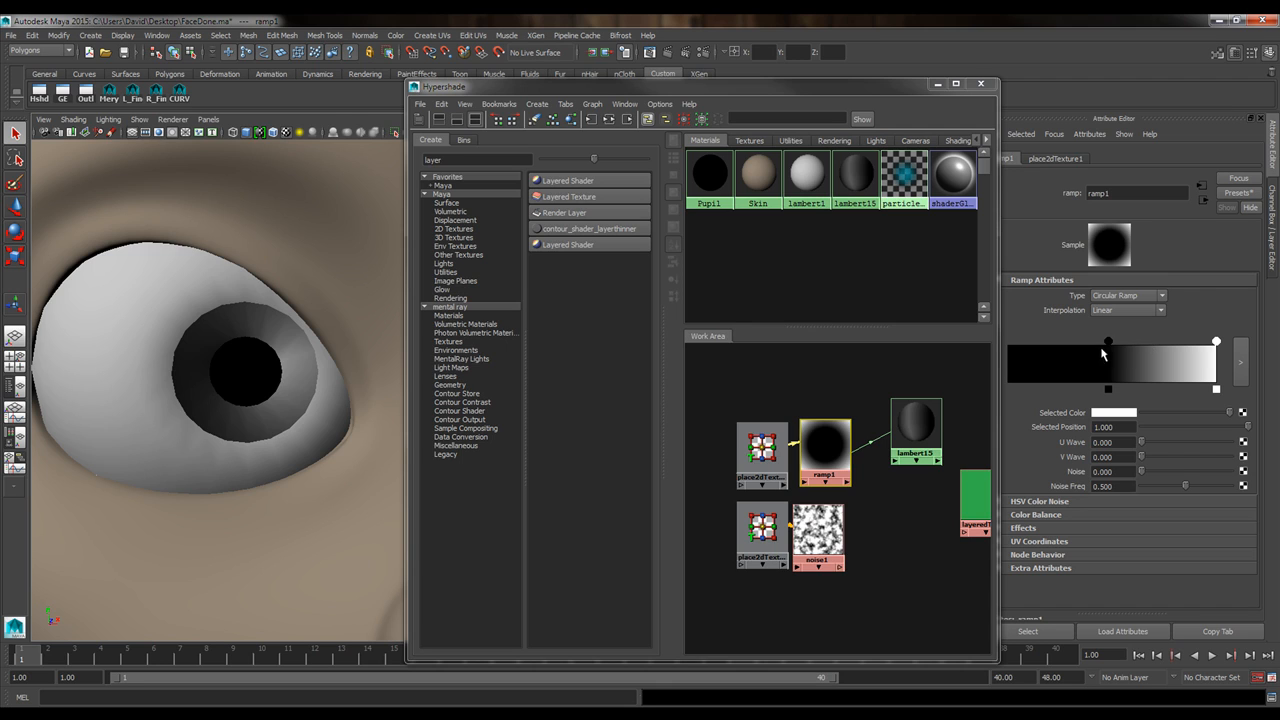
# Try ramp1's black colour entry at about position 0.661 and its white entry at about 0.859.
pyautogui.moveTo(1108, 342)
pyautogui.mouseDown()
pyautogui.moveTo(1165, 348)
pyautogui.moveTo(1105, 357)
pyautogui.mouseUp()
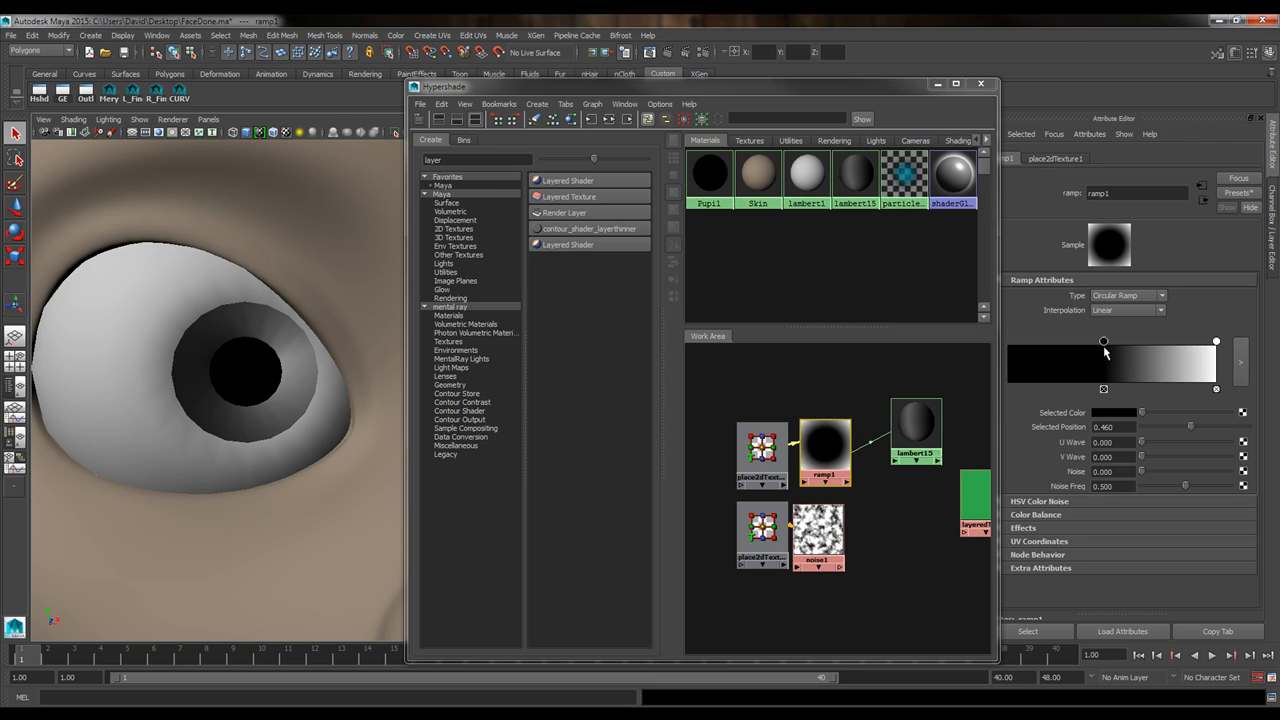
pyautogui.moveTo(1104, 342); pyautogui.dragTo(1146, 342)
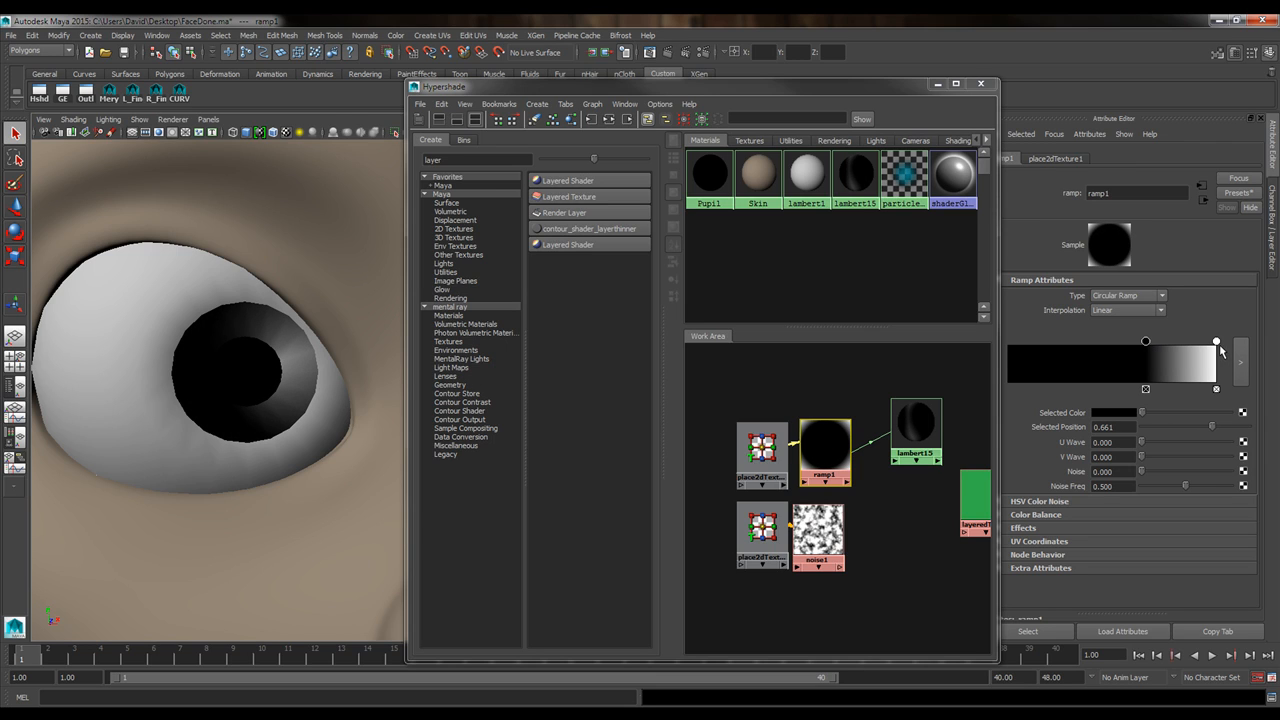
pyautogui.moveTo(1217, 342); pyautogui.dragTo(1187, 342)
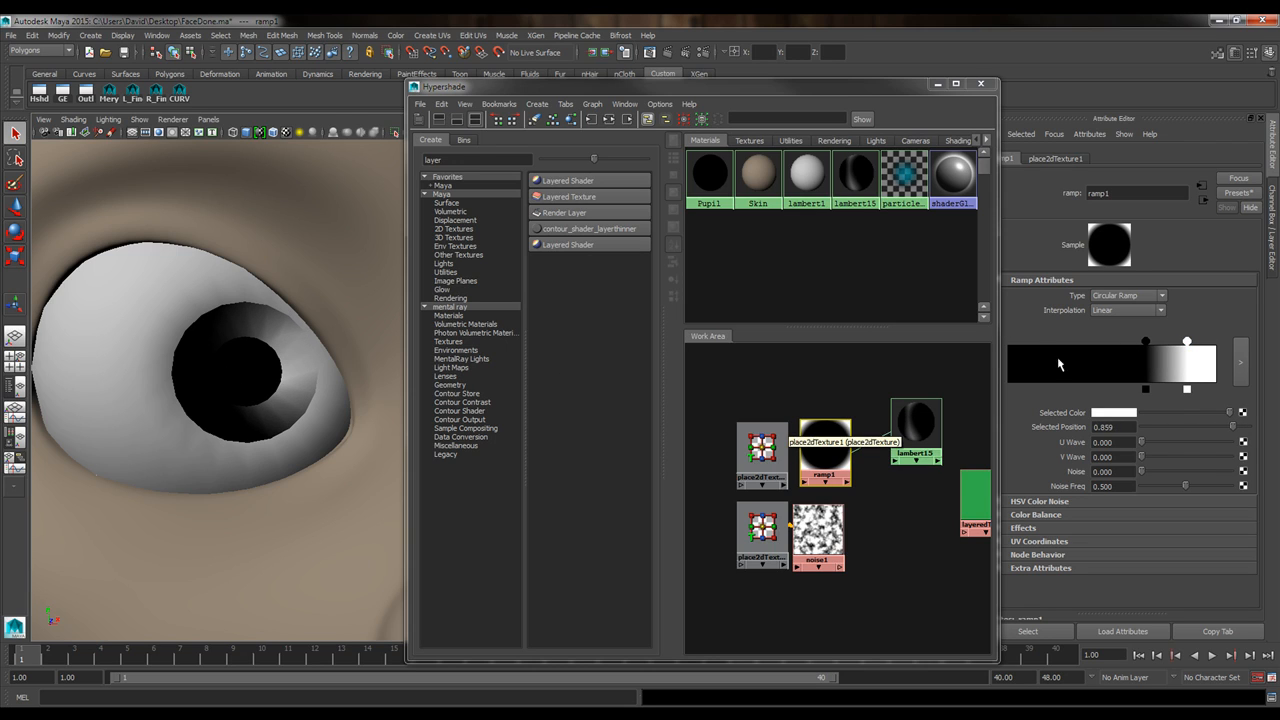
# Select the right eyeball's iris faces by selecting the objects that use the lambert15 material.
pyautogui.click(257, 327)
pyautogui.moveTo(257, 325)
pyautogui.mouseDown(button='right')
pyautogui.moveTo(268, 358)
pyautogui.moveTo(260, 348)
pyautogui.mouseUp(button='right')
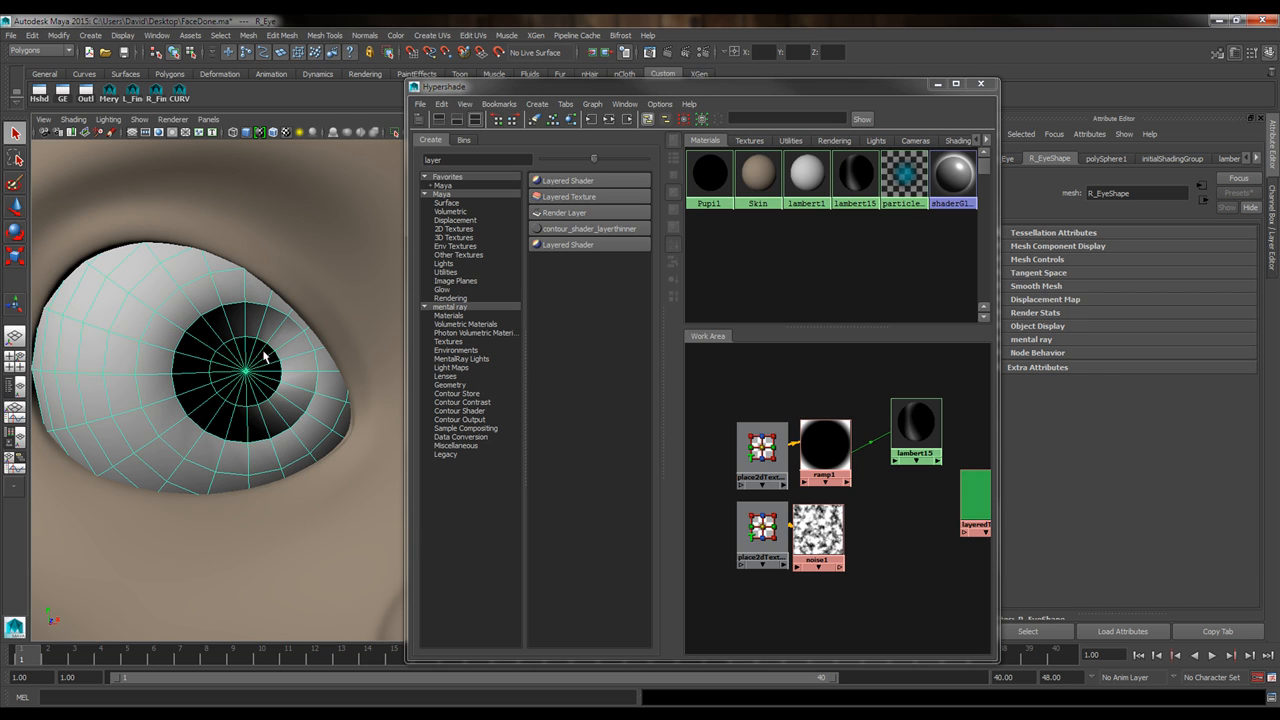
pyautogui.moveTo(183, 333); pyautogui.dragTo(243, 309, button='right')
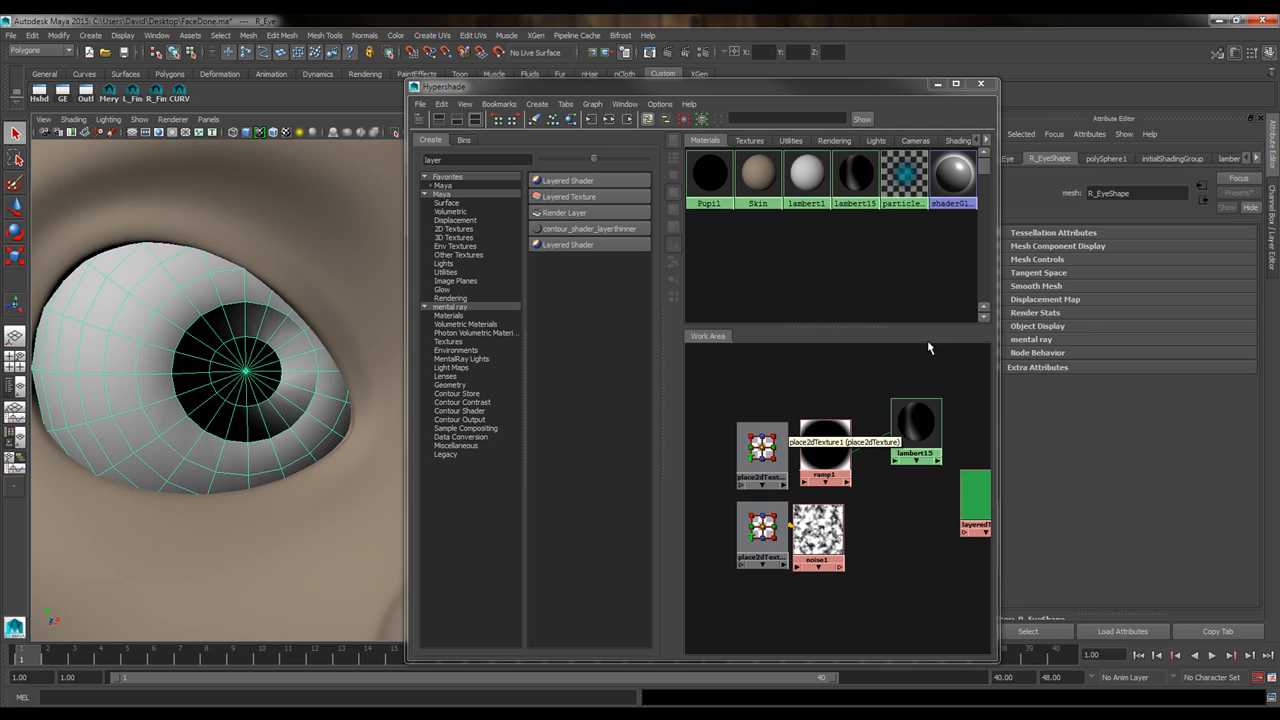
pyautogui.moveTo(918, 423); pyautogui.dragTo(908, 426, button='middle')
pyautogui.click(908, 426)
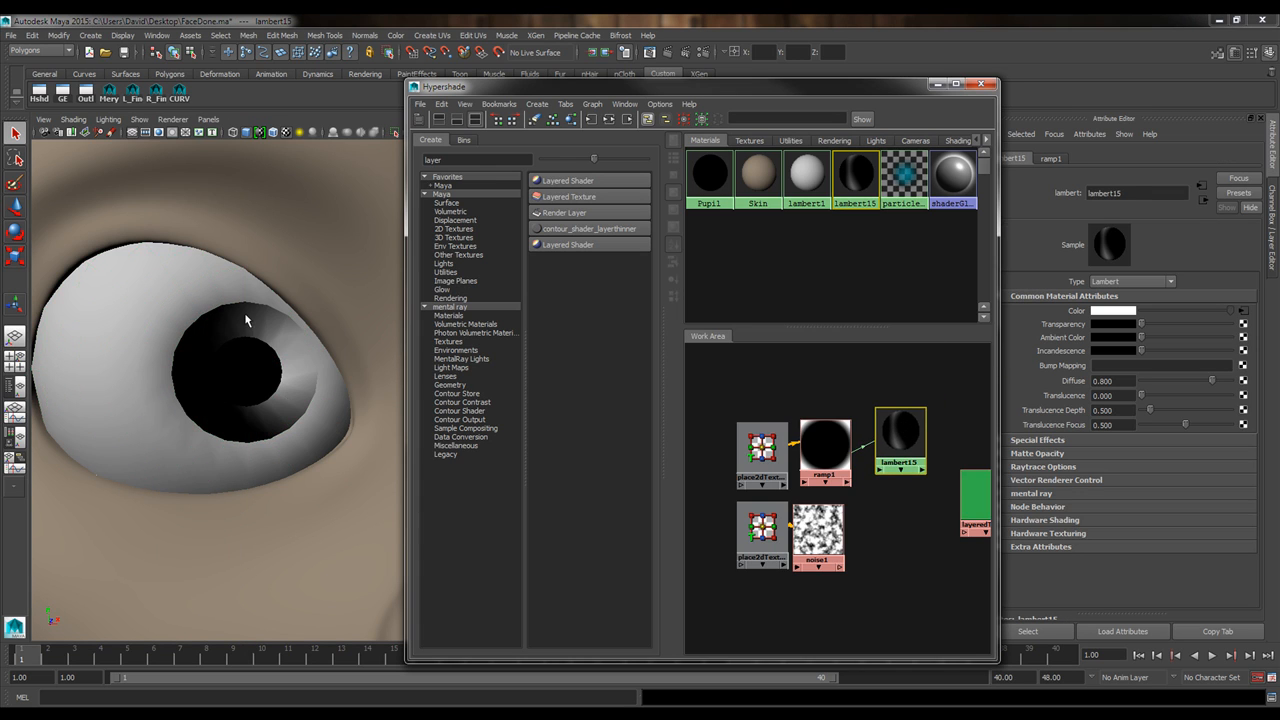
pyautogui.moveTo(908, 426); pyautogui.dragTo(978, 432, button='right')
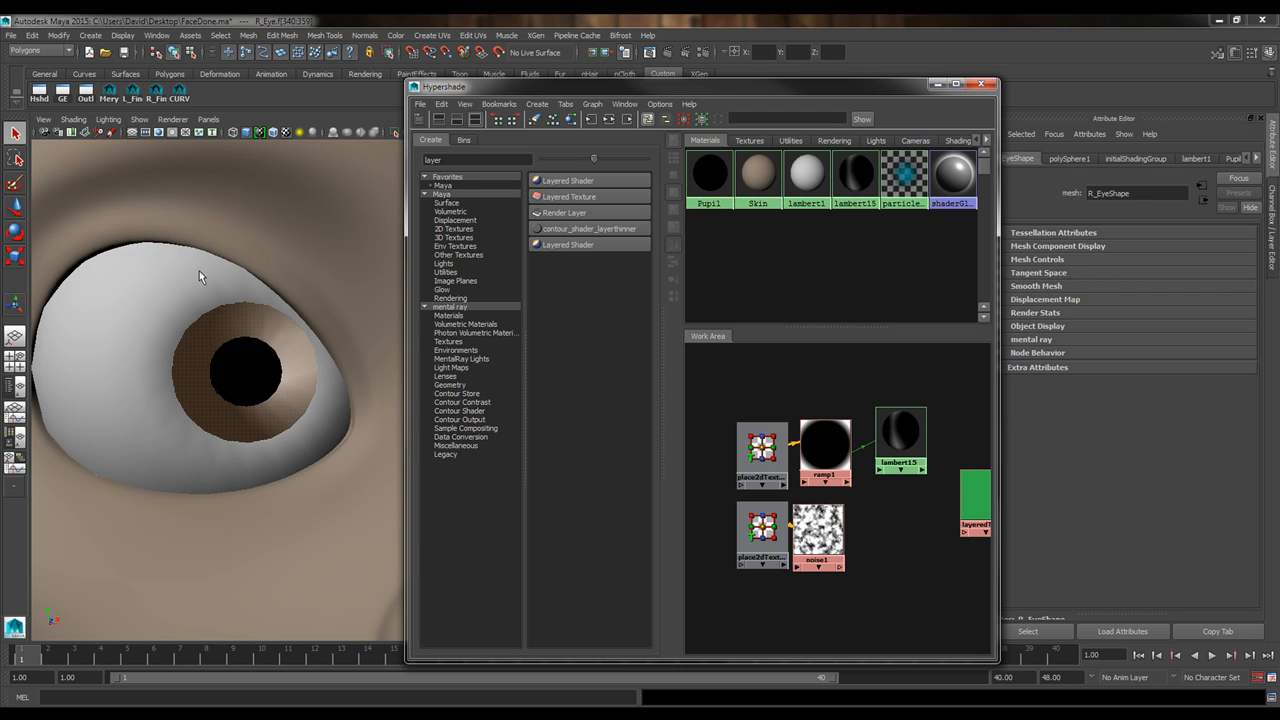
# Examine the selected iris faces up close from the front and the side of the head.
pyautogui.scroll(-6, 335, 371)
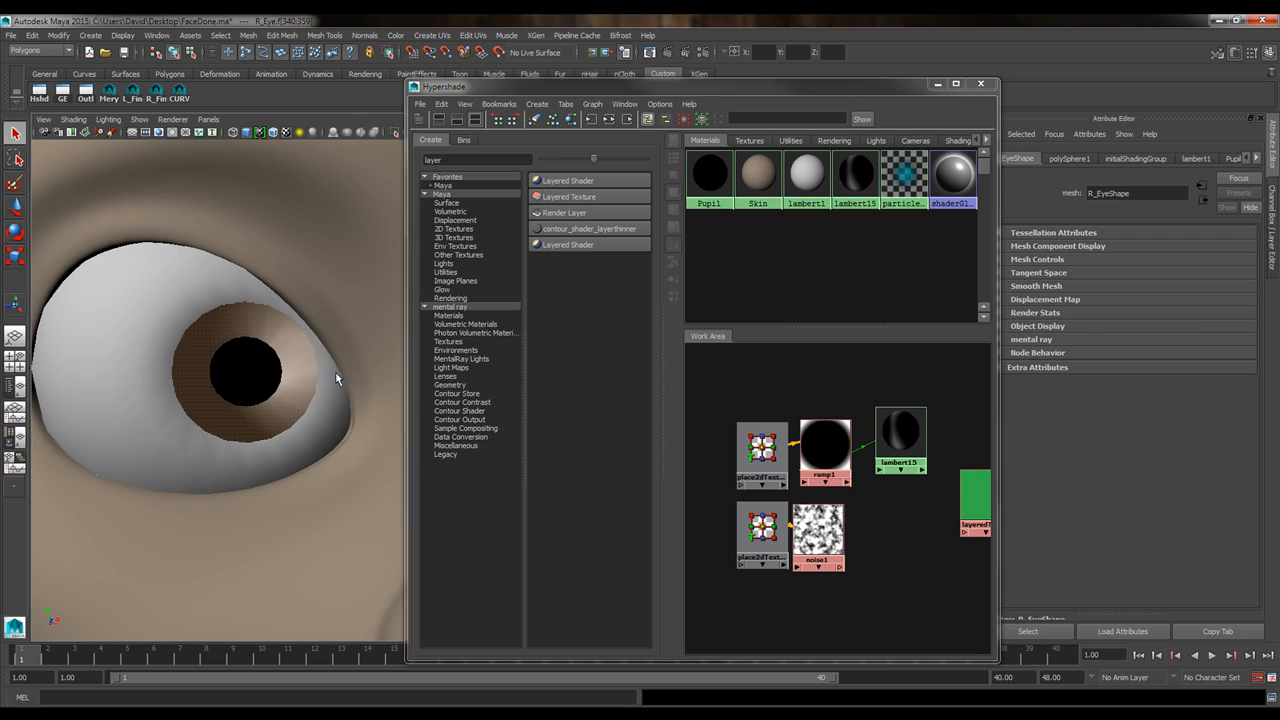
pyautogui.press('w')
pyautogui.keyDown('alt'); pyautogui.moveTo(320, 457); pyautogui.dragTo(193, 393); pyautogui.keyUp('alt')
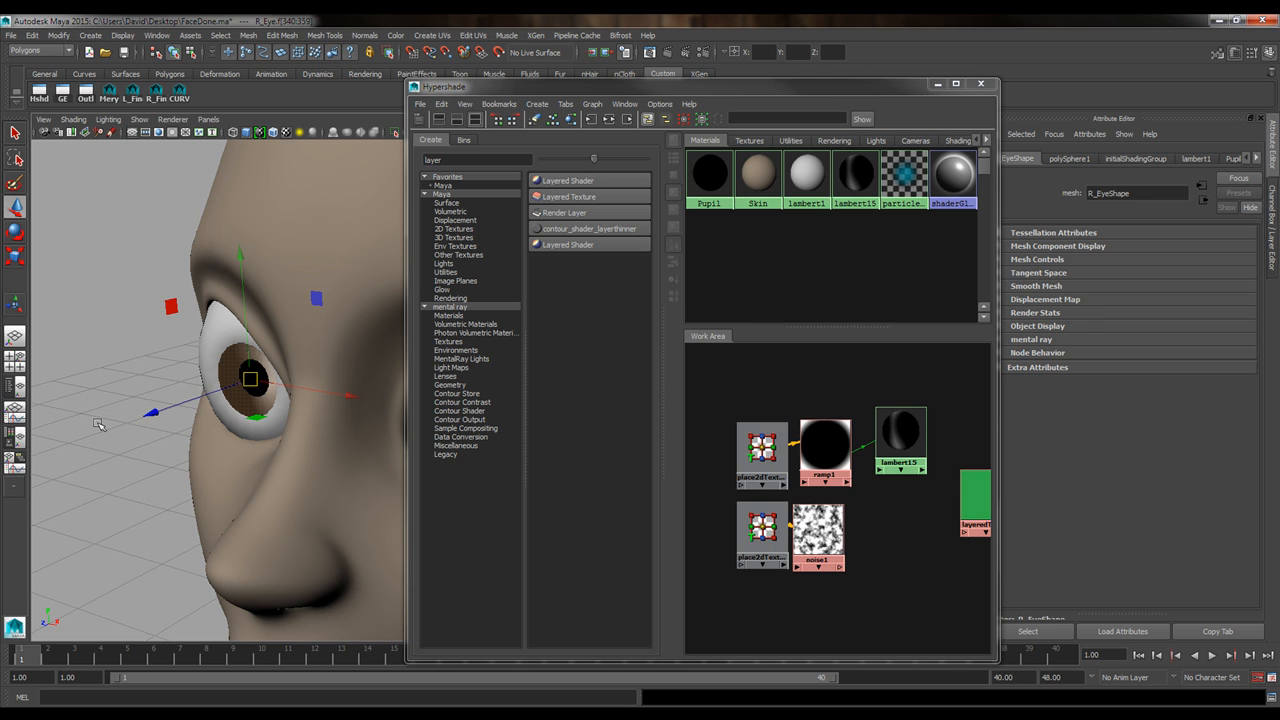
pyautogui.keyDown('alt'); pyautogui.moveTo(217, 475); pyautogui.dragTo(246, 475); pyautogui.keyUp('alt')
pyautogui.keyDown('alt'); pyautogui.moveTo(246, 475); pyautogui.dragTo(286, 471, button='right'); pyautogui.keyUp('alt')
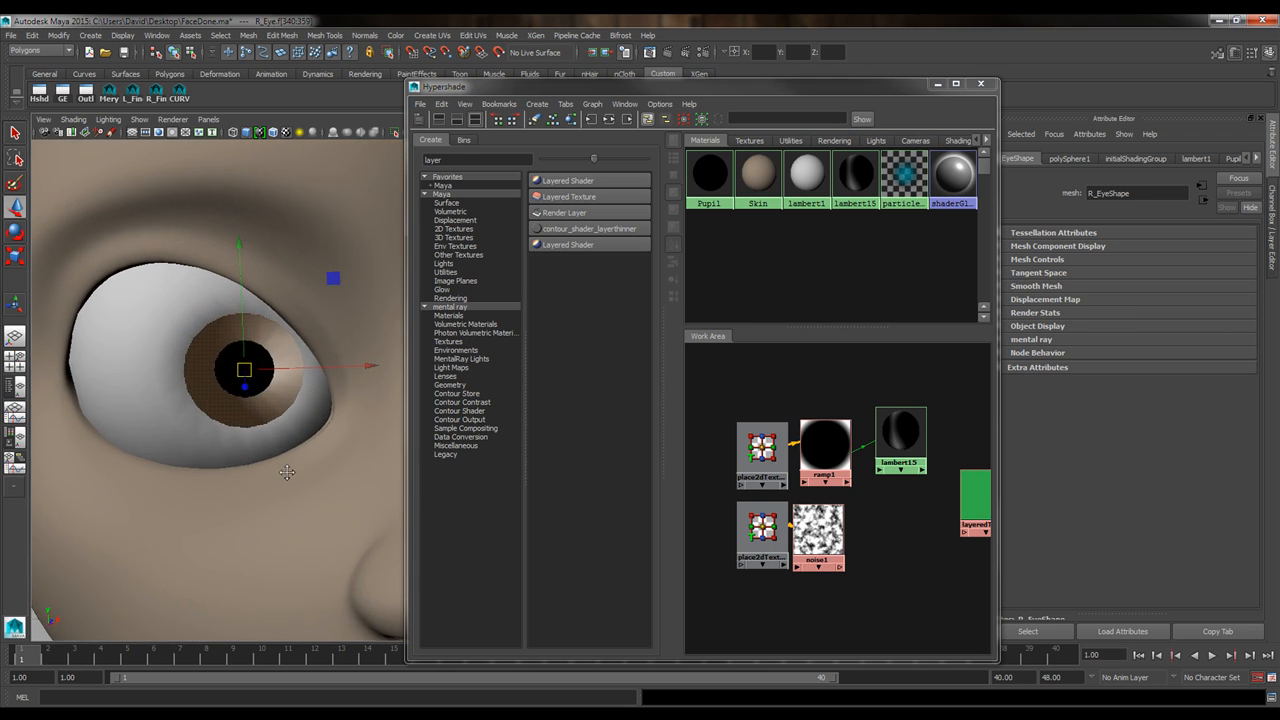
pyautogui.keyDown('alt'); pyautogui.moveTo(286, 471); pyautogui.dragTo(308, 477, button='middle'); pyautogui.keyUp('alt')
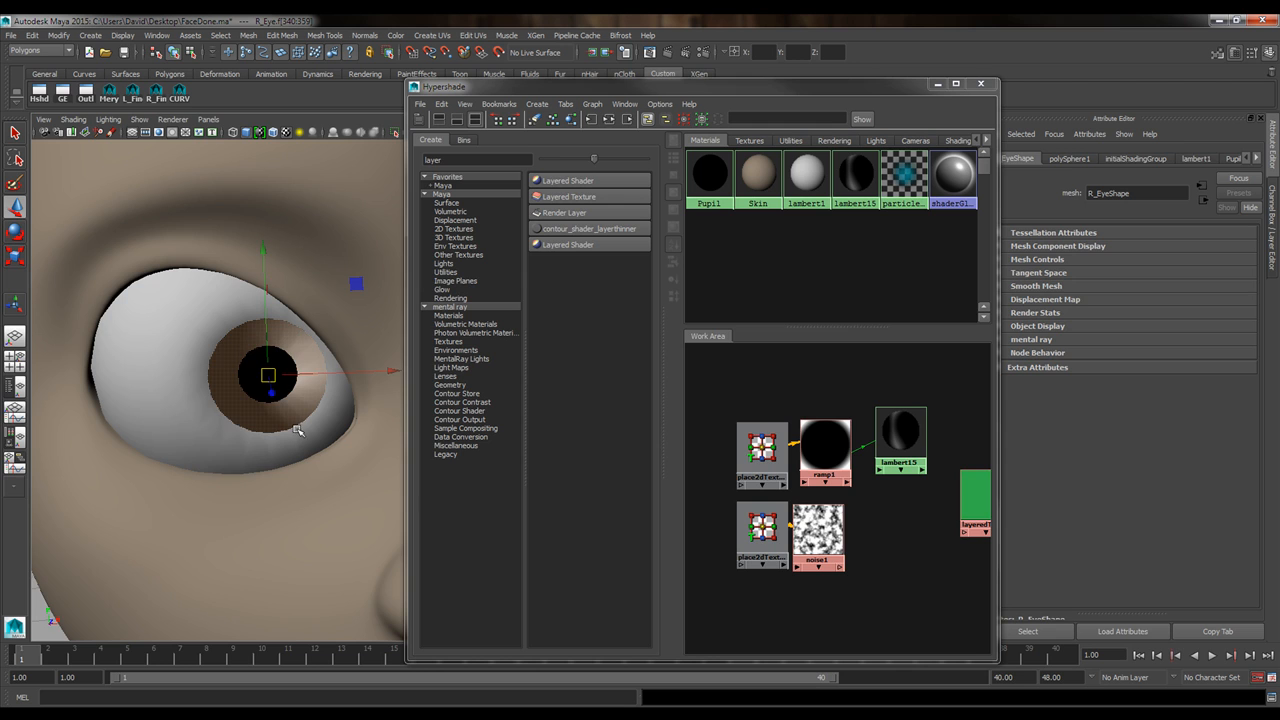
pyautogui.keyDown('alt'); pyautogui.moveTo(274, 430); pyautogui.dragTo(214, 431, button='middle'); pyautogui.keyUp('alt')
pyautogui.keyDown('alt'); pyautogui.moveTo(214, 431); pyautogui.dragTo(248, 434); pyautogui.keyUp('alt')
pyautogui.keyDown('alt'); pyautogui.moveTo(248, 434); pyautogui.dragTo(281, 442, button='right'); pyautogui.keyUp('alt')
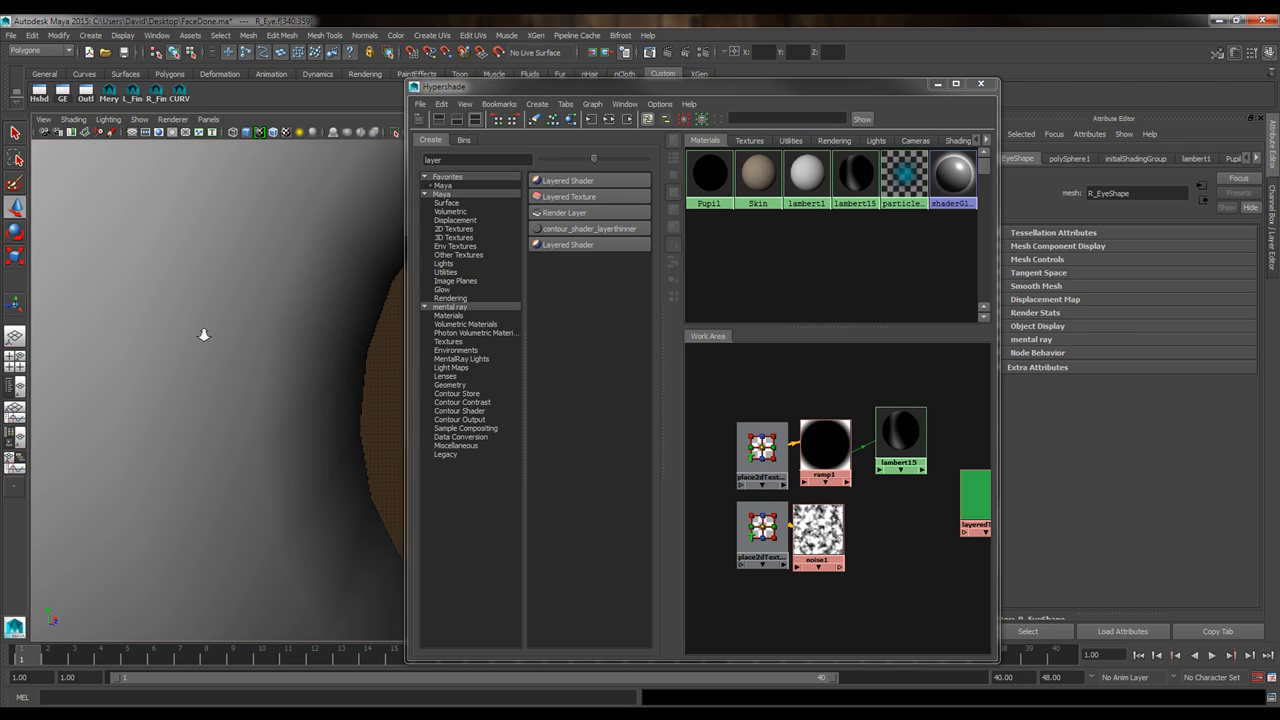
pyautogui.keyDown('alt'); pyautogui.moveTo(203, 334); pyautogui.dragTo(156, 347, button='right'); pyautogui.keyUp('alt')
pyautogui.keyDown('alt'); pyautogui.moveTo(156, 347); pyautogui.dragTo(205, 372); pyautogui.keyUp('alt')
pyautogui.keyDown('alt'); pyautogui.moveTo(205, 372); pyautogui.dragTo(176, 368, button='middle'); pyautogui.keyUp('alt')
pyautogui.keyDown('alt'); pyautogui.moveTo(176, 368); pyautogui.dragTo(329, 436); pyautogui.keyUp('alt')
pyautogui.keyDown('alt'); pyautogui.moveTo(329, 436); pyautogui.dragTo(301, 442, button='middle'); pyautogui.keyUp('alt')
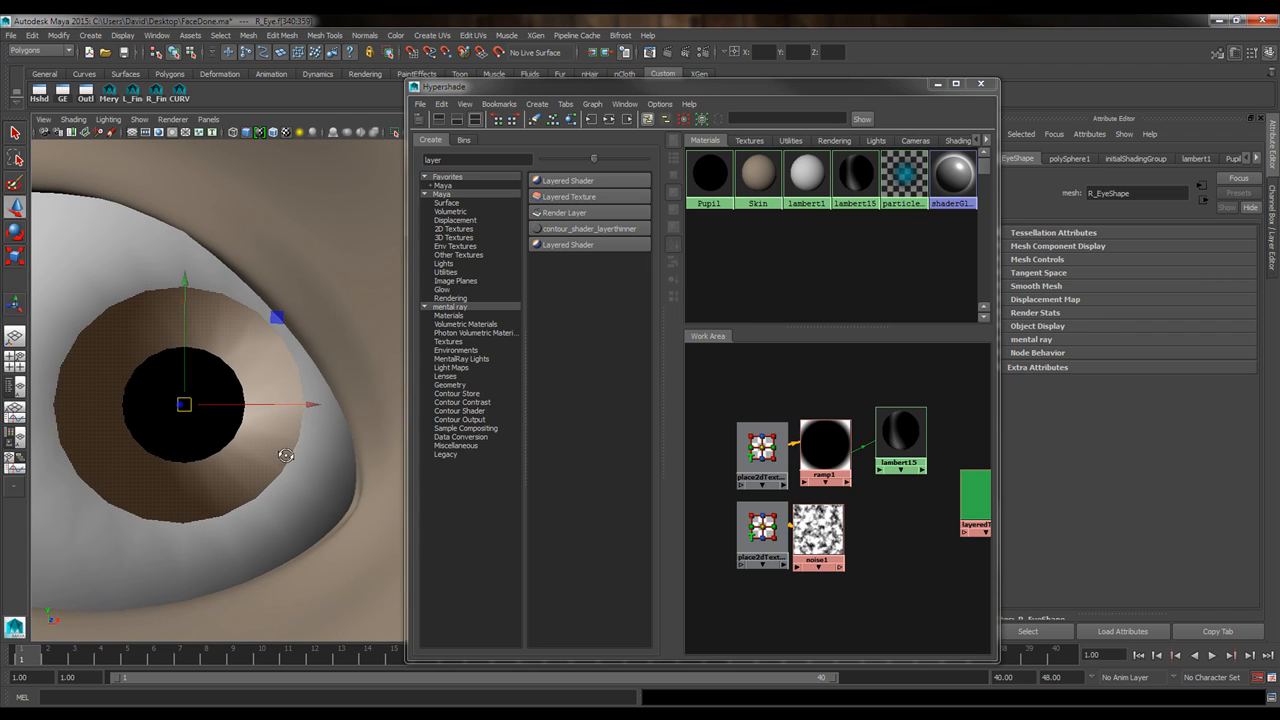
pyautogui.keyDown('alt'); pyautogui.moveTo(301, 442); pyautogui.dragTo(288, 440); pyautogui.keyUp('alt')
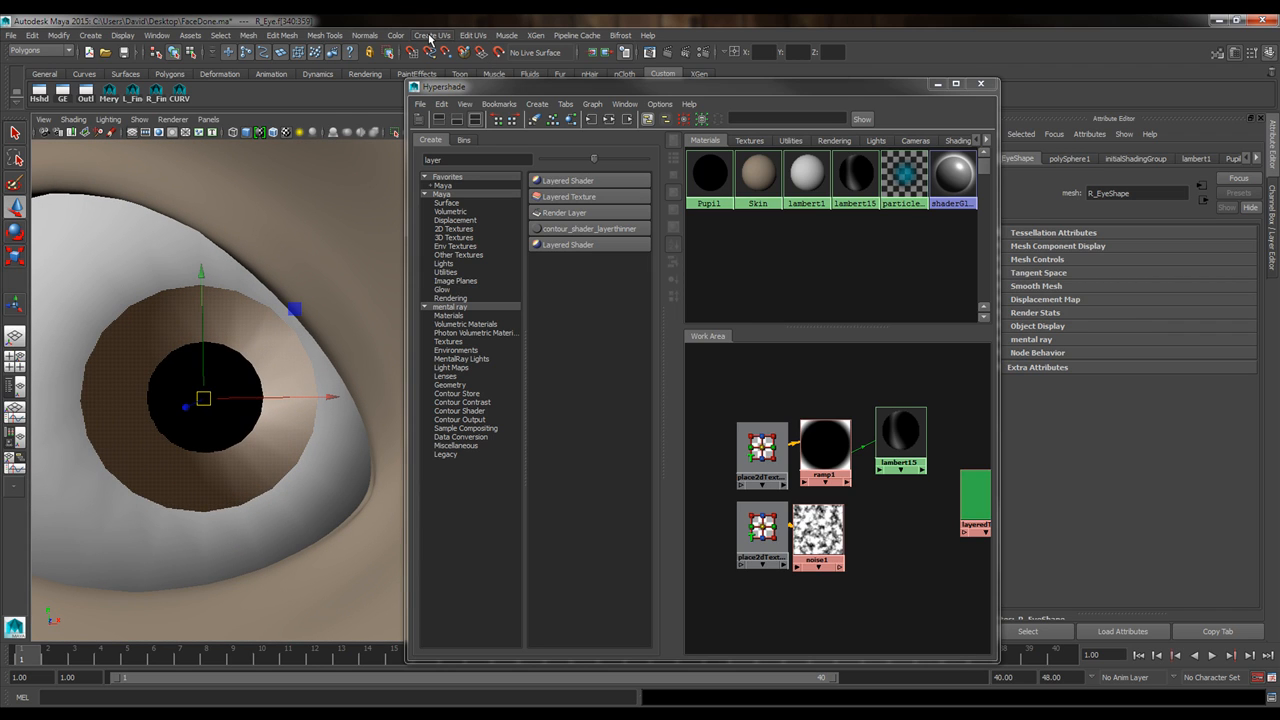
# Open the Planar Mapping options for the selected iris faces and reset them to their defaults.
pyautogui.click(431, 36)
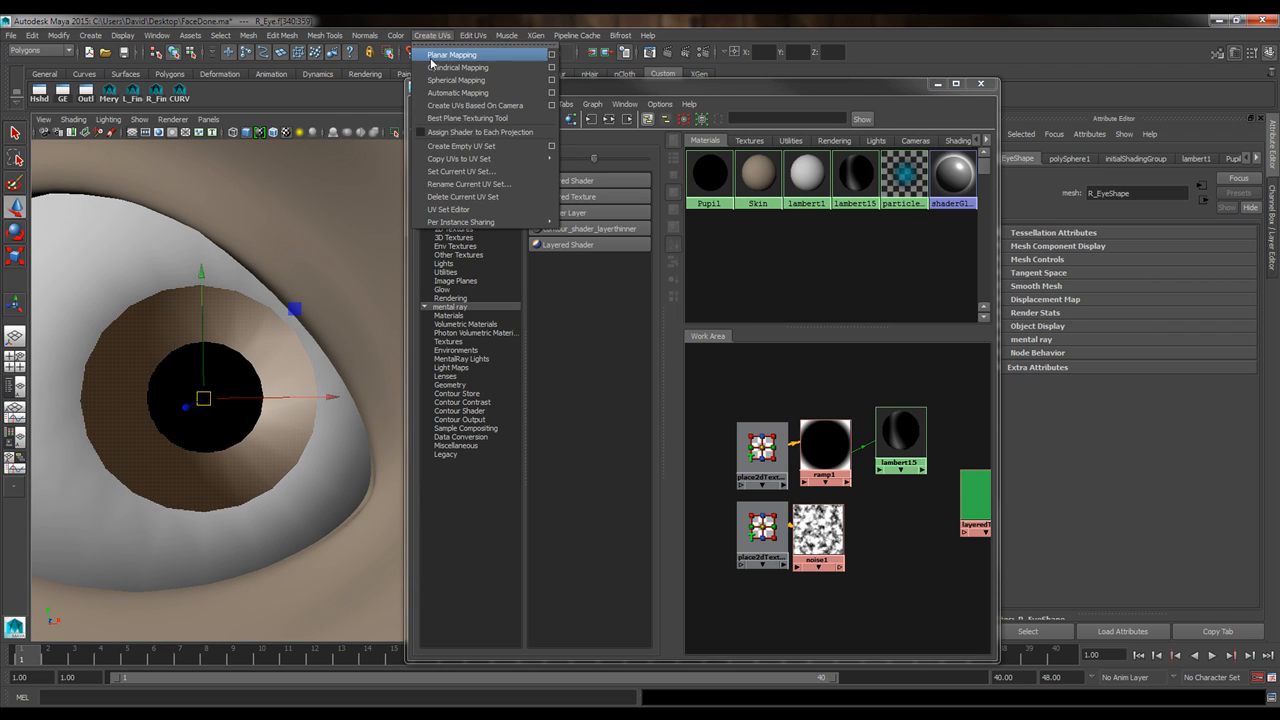
pyautogui.click(550, 55)
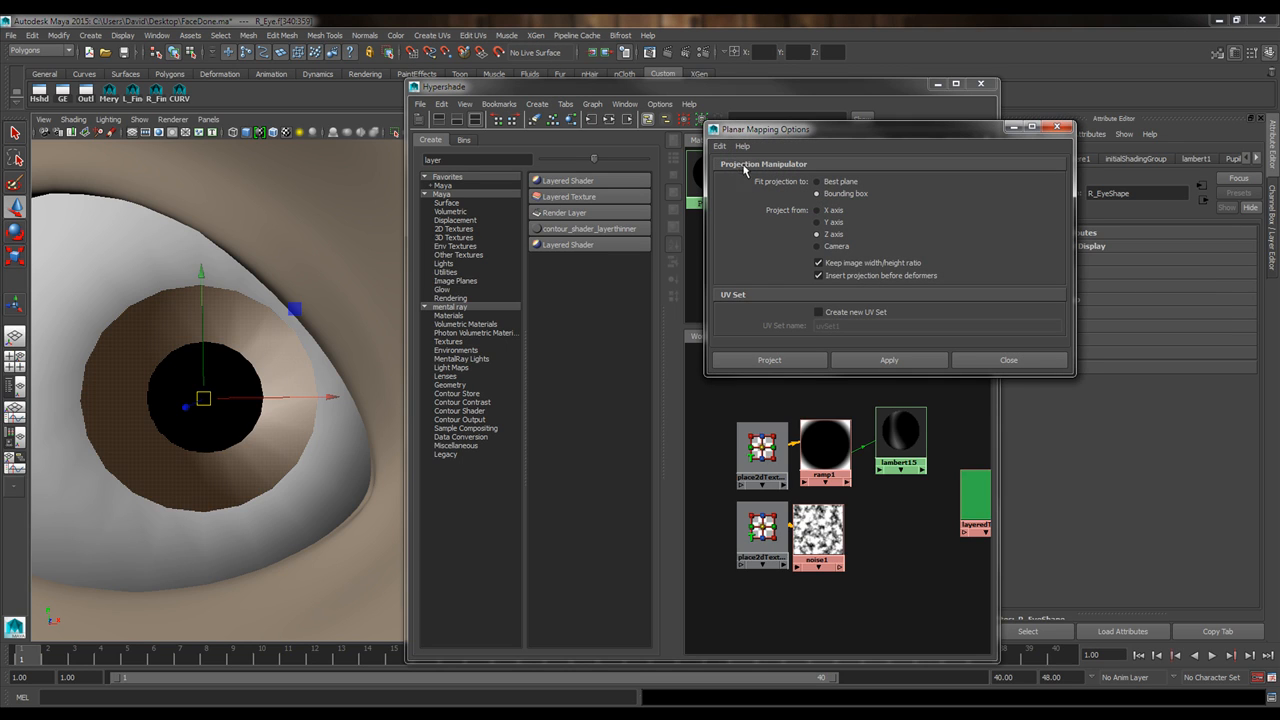
pyautogui.click(720, 146)
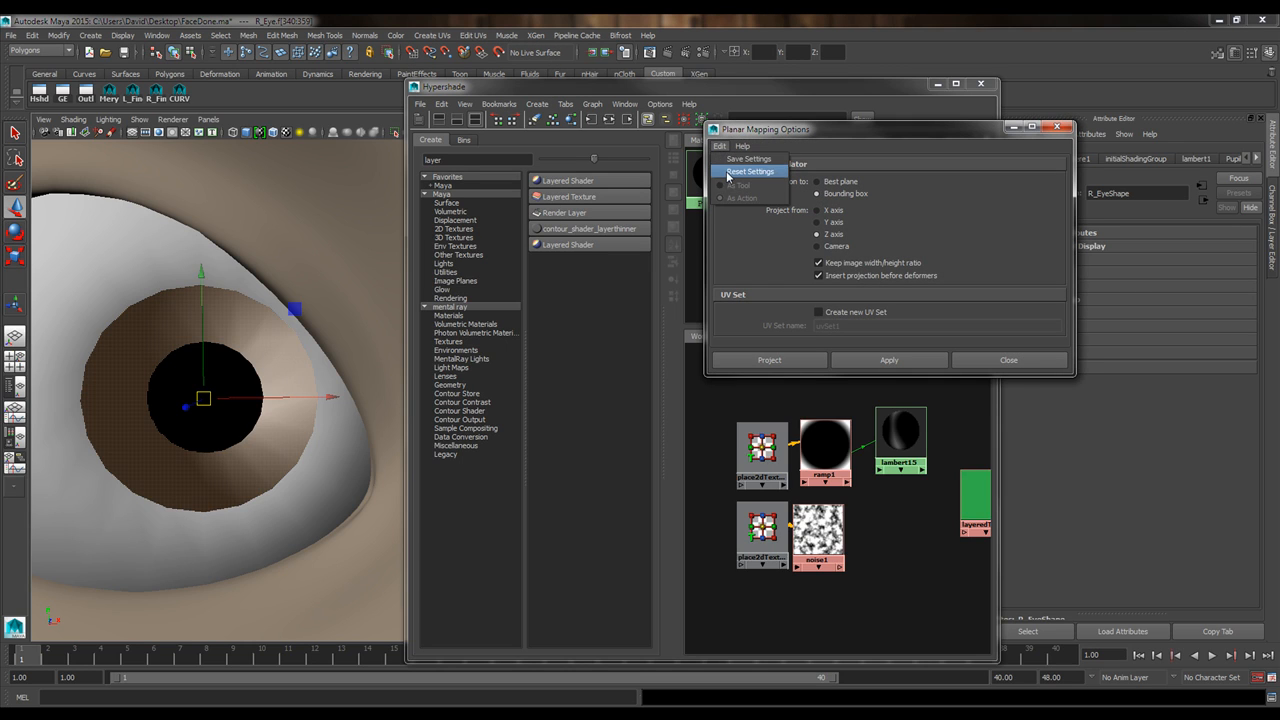
pyautogui.click(740, 176)
pyautogui.moveTo(883, 142); pyautogui.dragTo(967, 145)
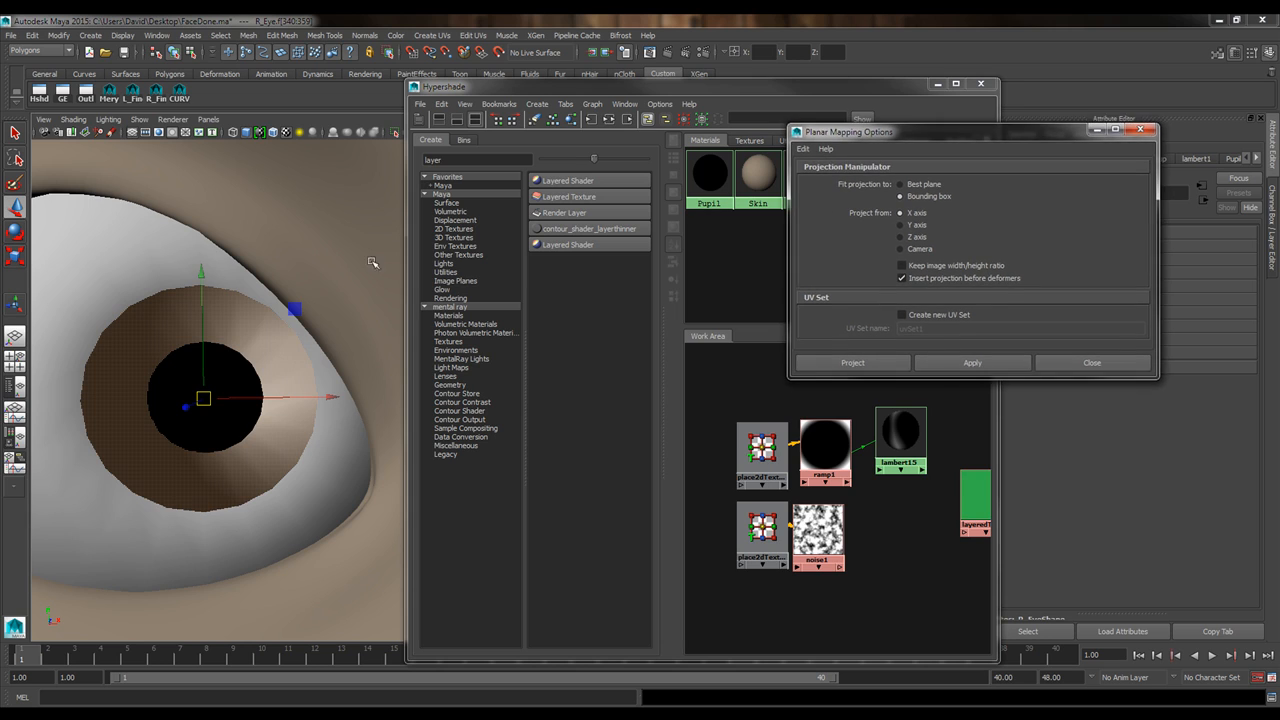
# Project planar UVs onto the iris faces from the Z axis with the image width/height ratio kept.
pyautogui.keyDown('alt'); pyautogui.moveTo(239, 267); pyautogui.dragTo(196, 308); pyautogui.keyUp('alt')
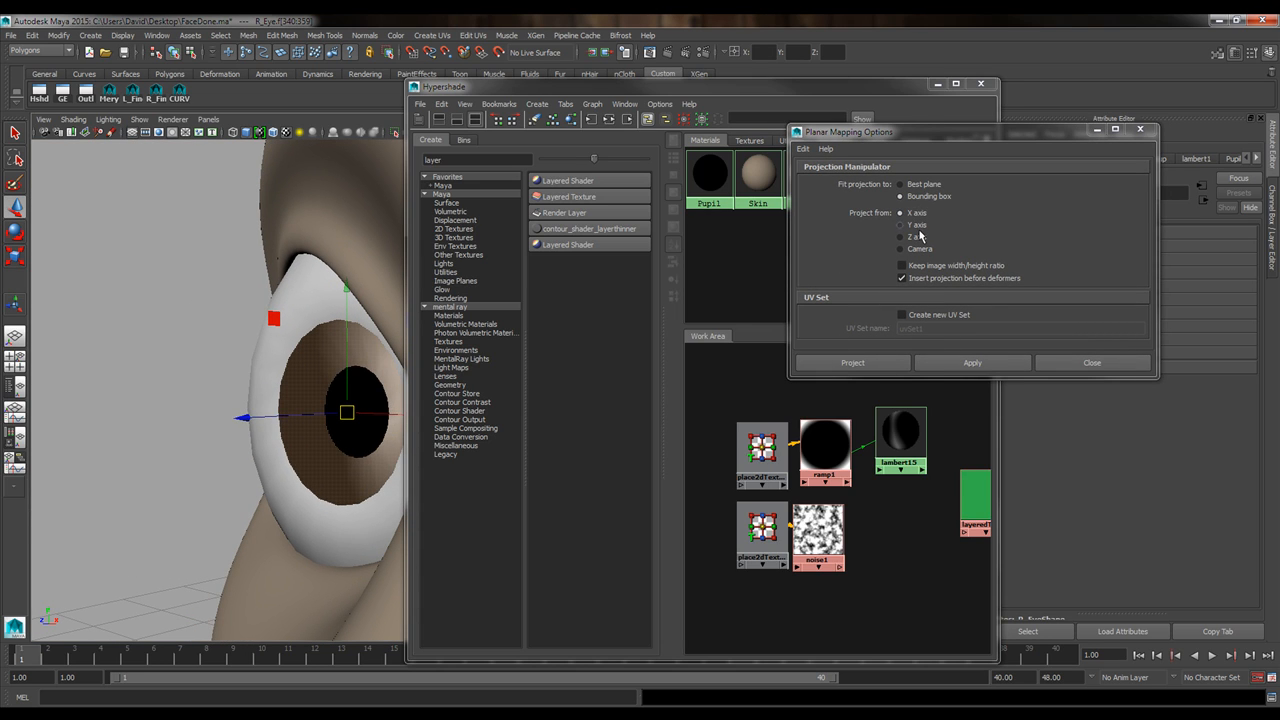
pyautogui.click(905, 238)
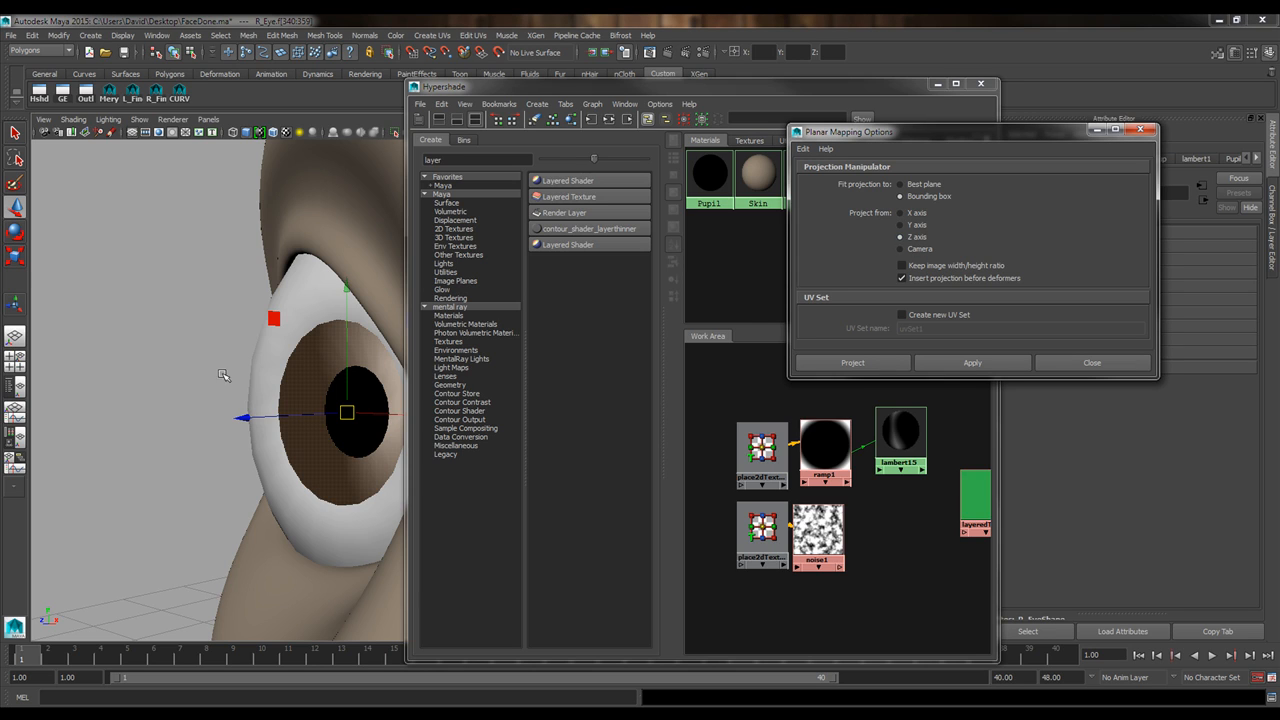
pyautogui.keyDown('alt'); pyautogui.moveTo(231, 381); pyautogui.dragTo(286, 383); pyautogui.keyUp('alt')
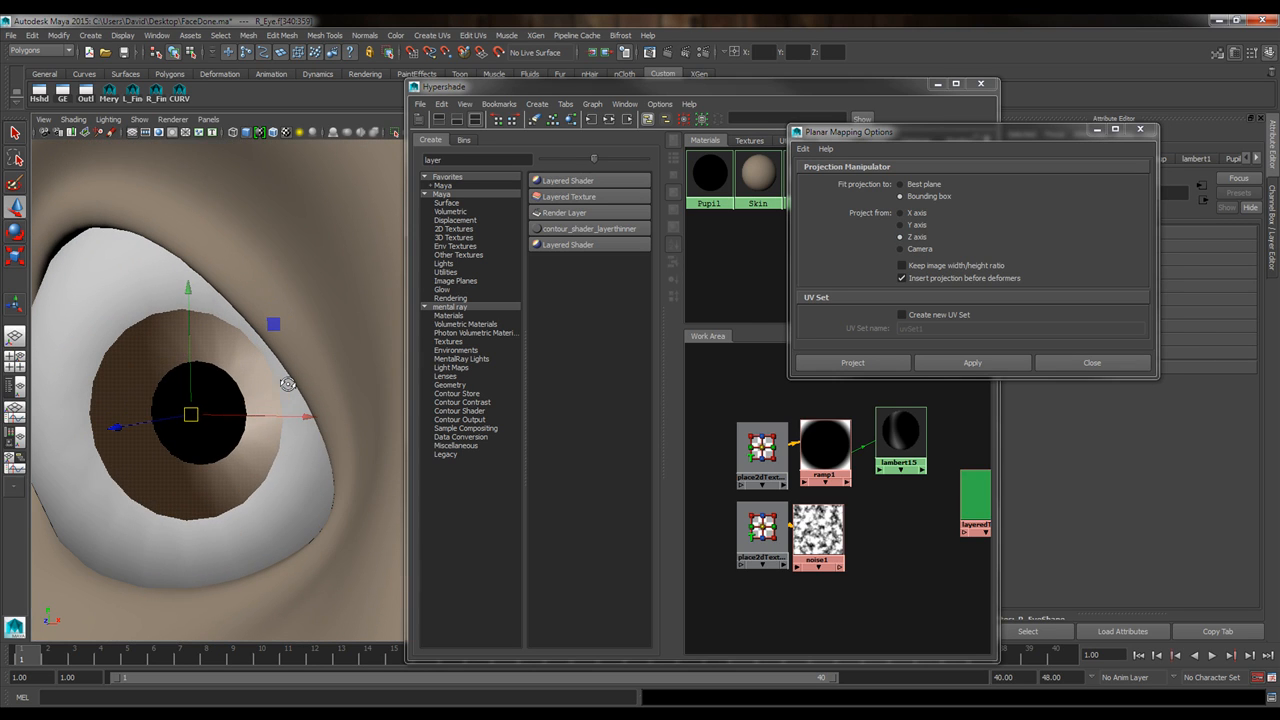
pyautogui.click(922, 265)
pyautogui.click(903, 263)
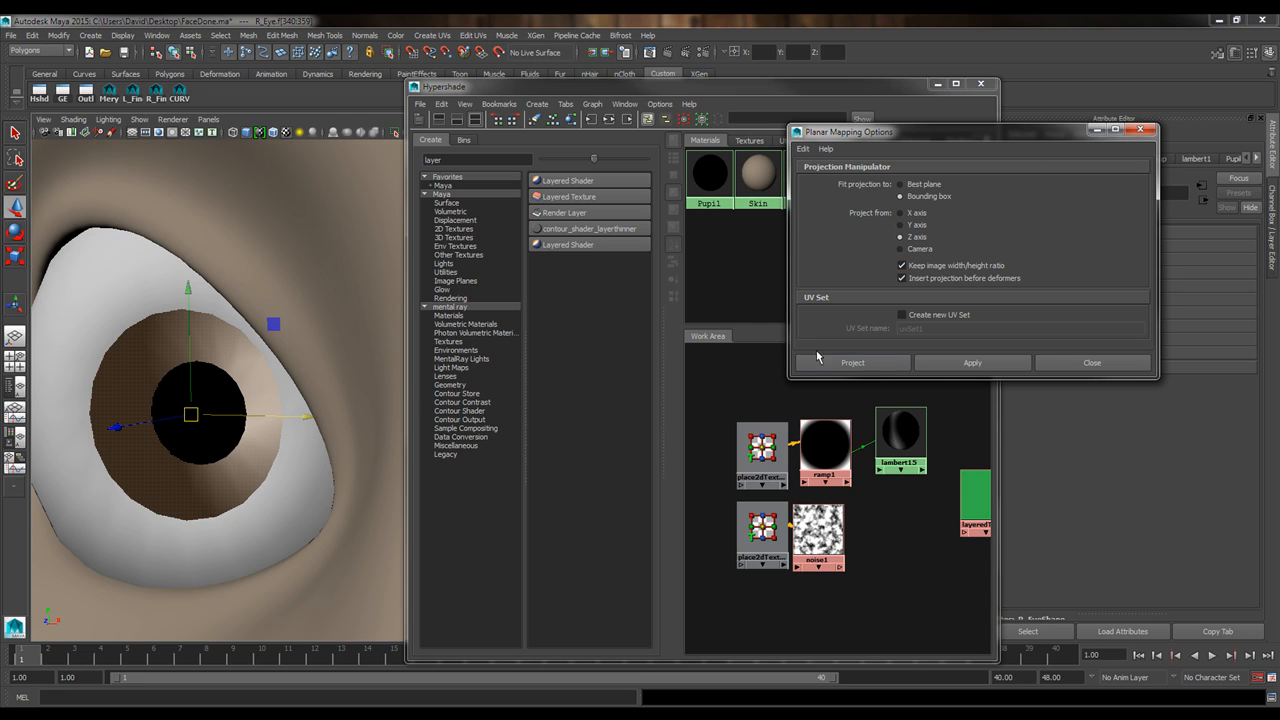
pyautogui.click(874, 363)
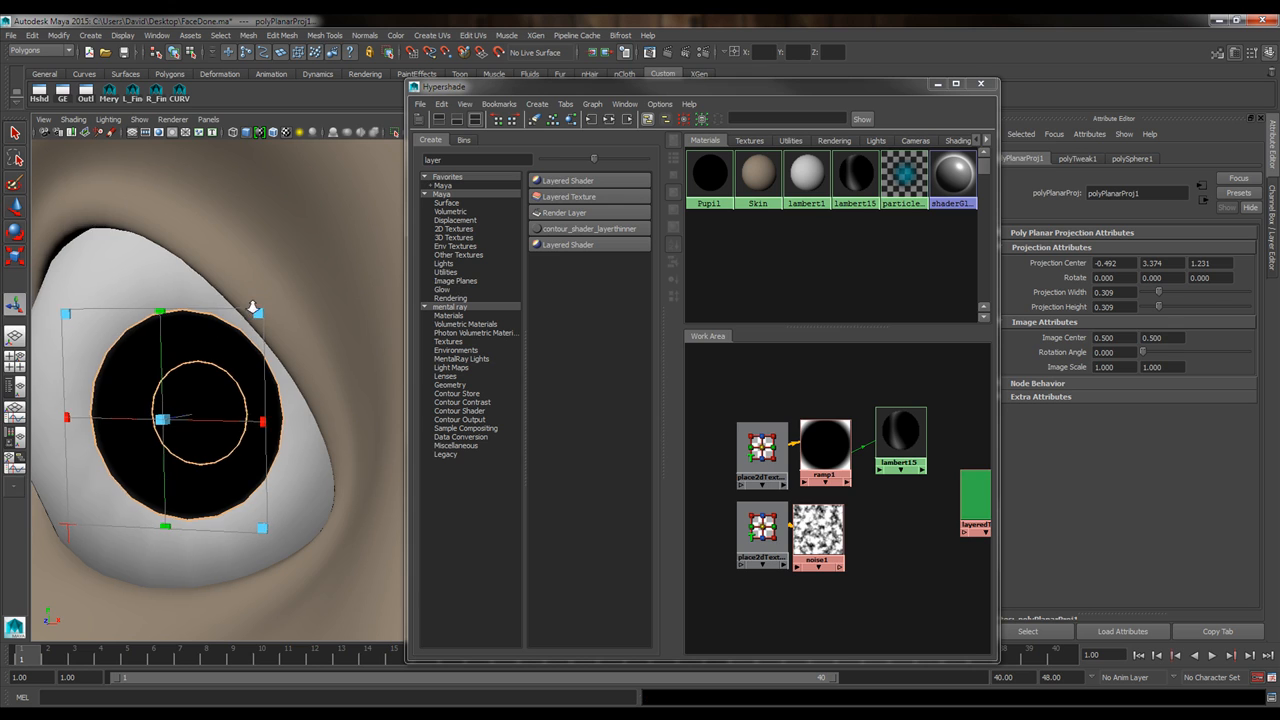
# Move ramp1's black colour entry to about position 0.268 and shift its white entry closer to the black one.
pyautogui.moveTo(253, 307)
pyautogui.keyDown('alt'); pyautogui.mouseDown()
pyautogui.moveTo(186, 306)
pyautogui.moveTo(243, 307)
pyautogui.moveTo(234, 312)
pyautogui.mouseUp(); pyautogui.keyUp('alt')
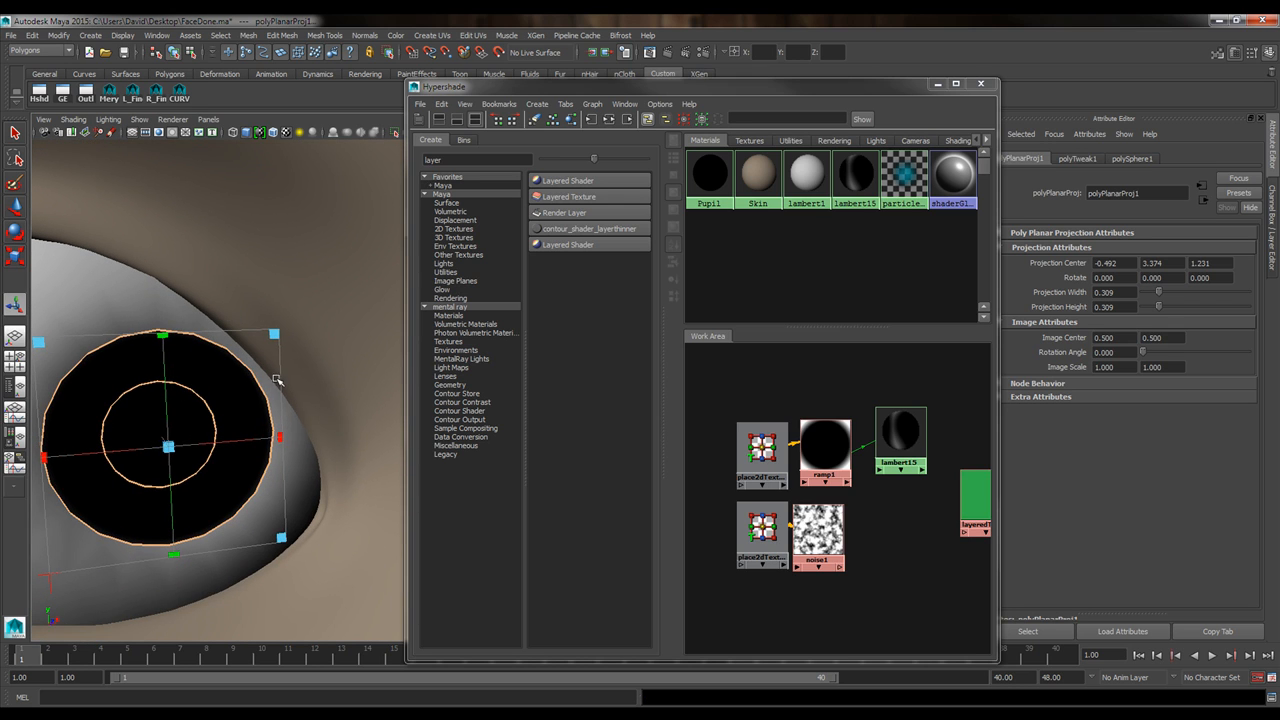
pyautogui.keyDown('alt'); pyautogui.moveTo(277, 380); pyautogui.dragTo(236, 335); pyautogui.keyUp('alt')
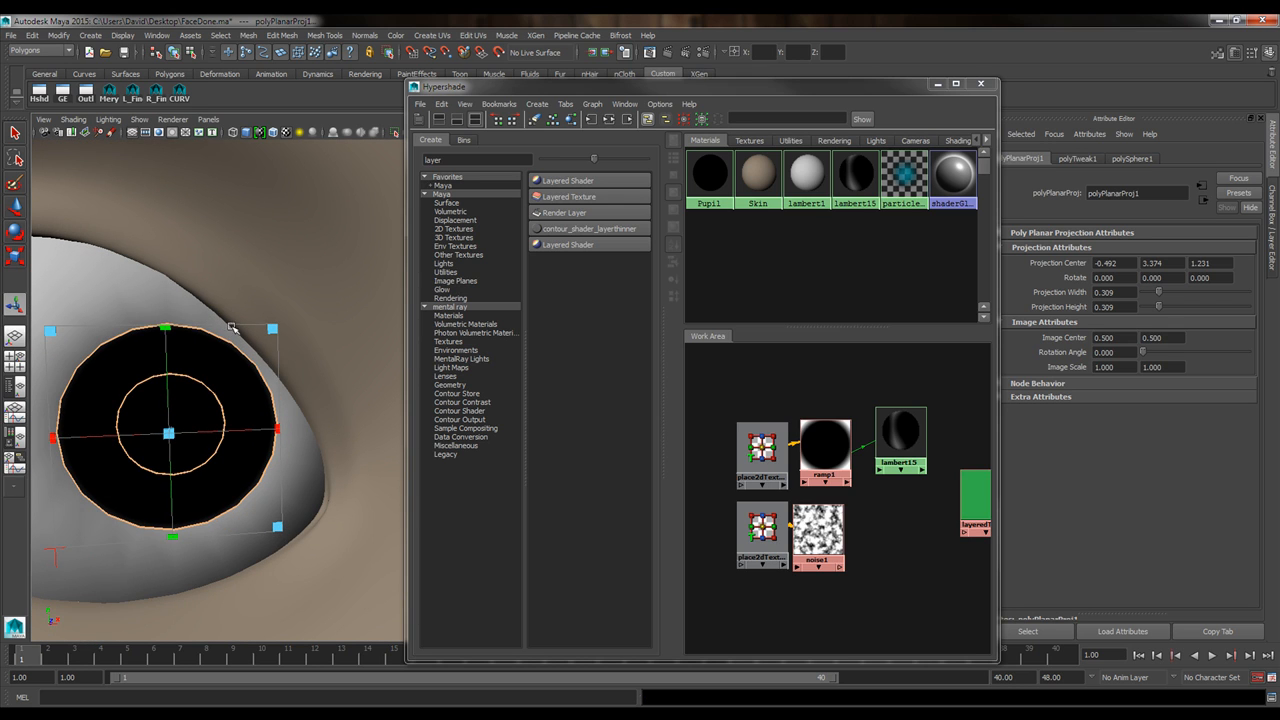
pyautogui.keyDown('alt'); pyautogui.moveTo(222, 373); pyautogui.dragTo(251, 377, button='middle'); pyautogui.keyUp('alt')
pyautogui.keyDown('alt'); pyautogui.moveTo(256, 414); pyautogui.dragTo(240, 399, button='right'); pyautogui.keyUp('alt')
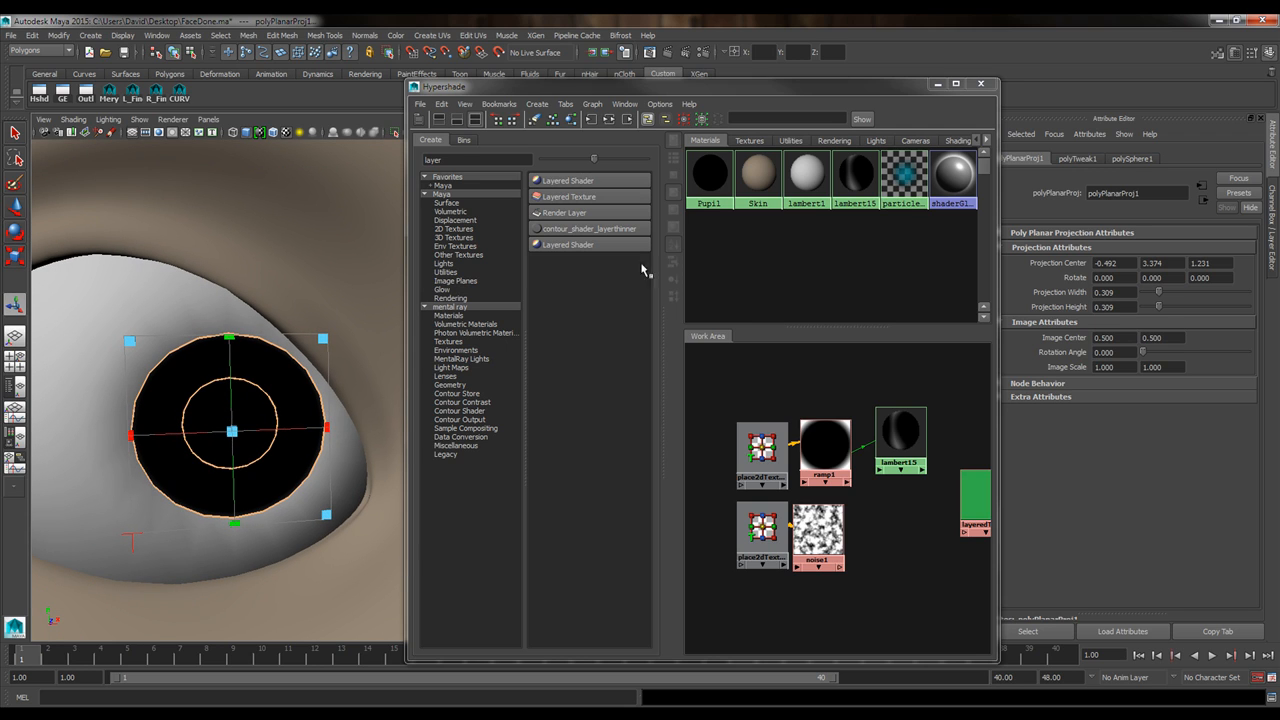
pyautogui.click(828, 448)
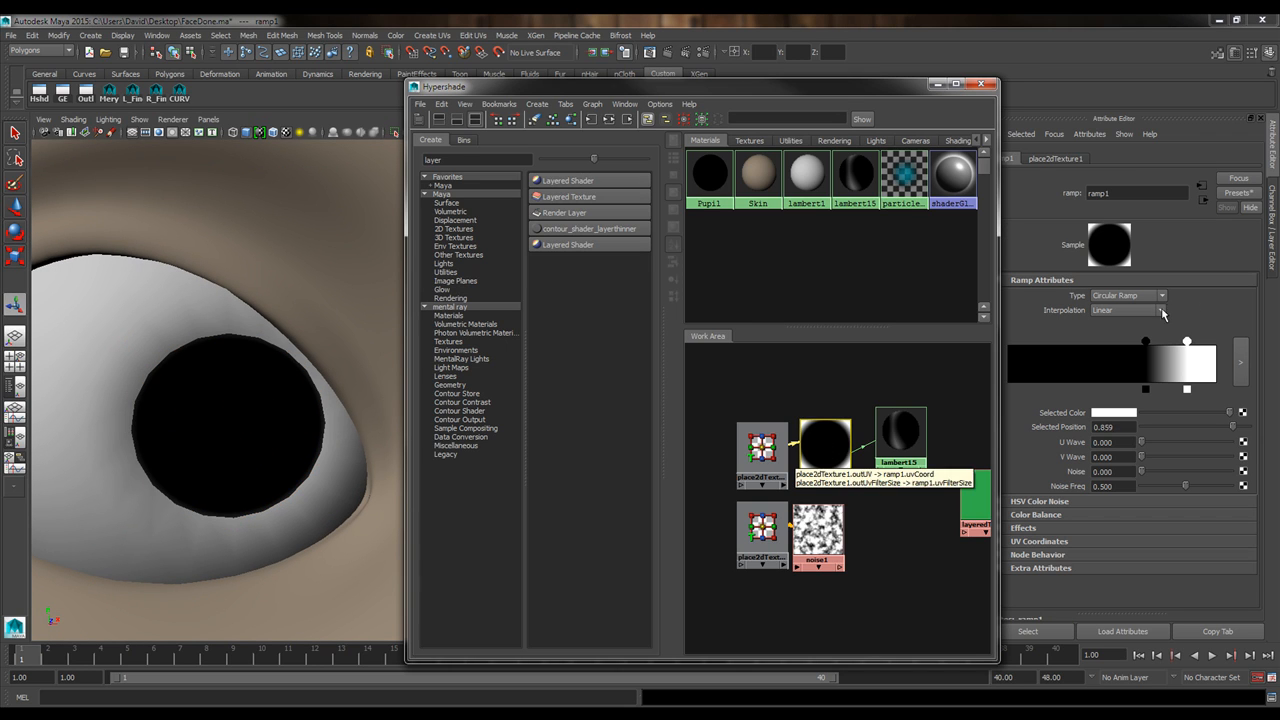
pyautogui.moveTo(1146, 346); pyautogui.dragTo(1079, 350)
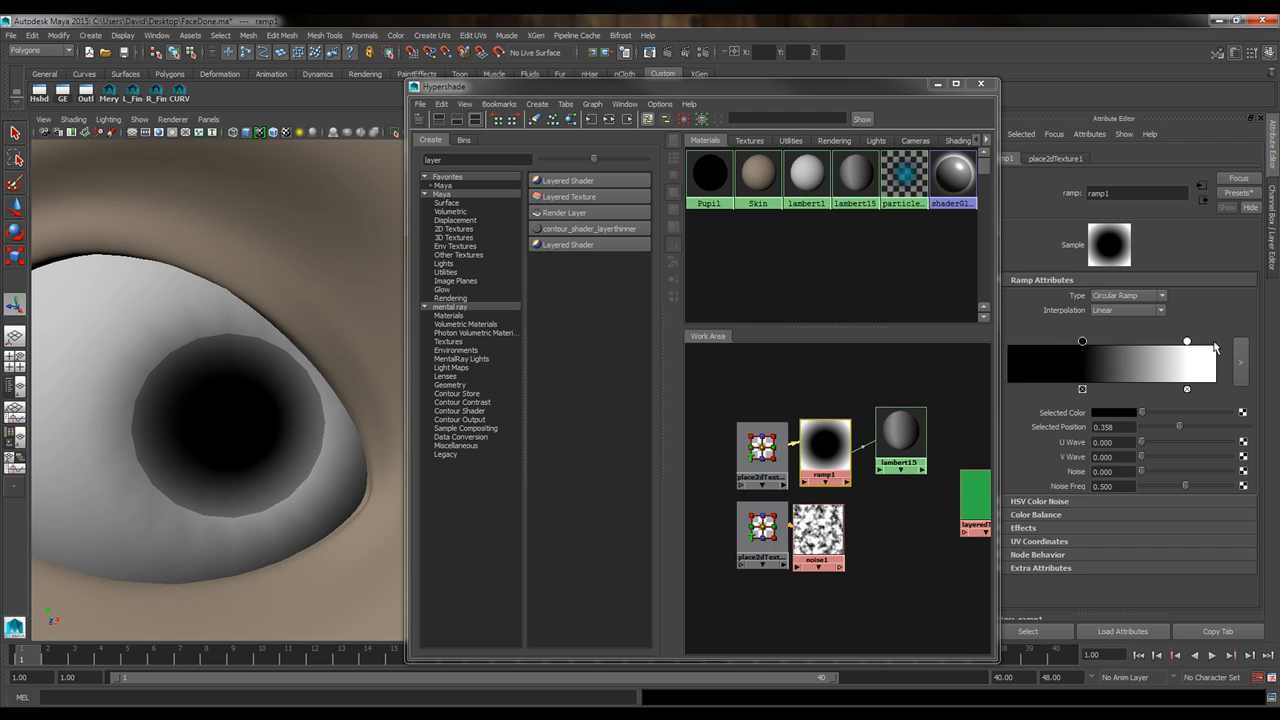
pyautogui.moveTo(1187, 345); pyautogui.dragTo(1063, 346)
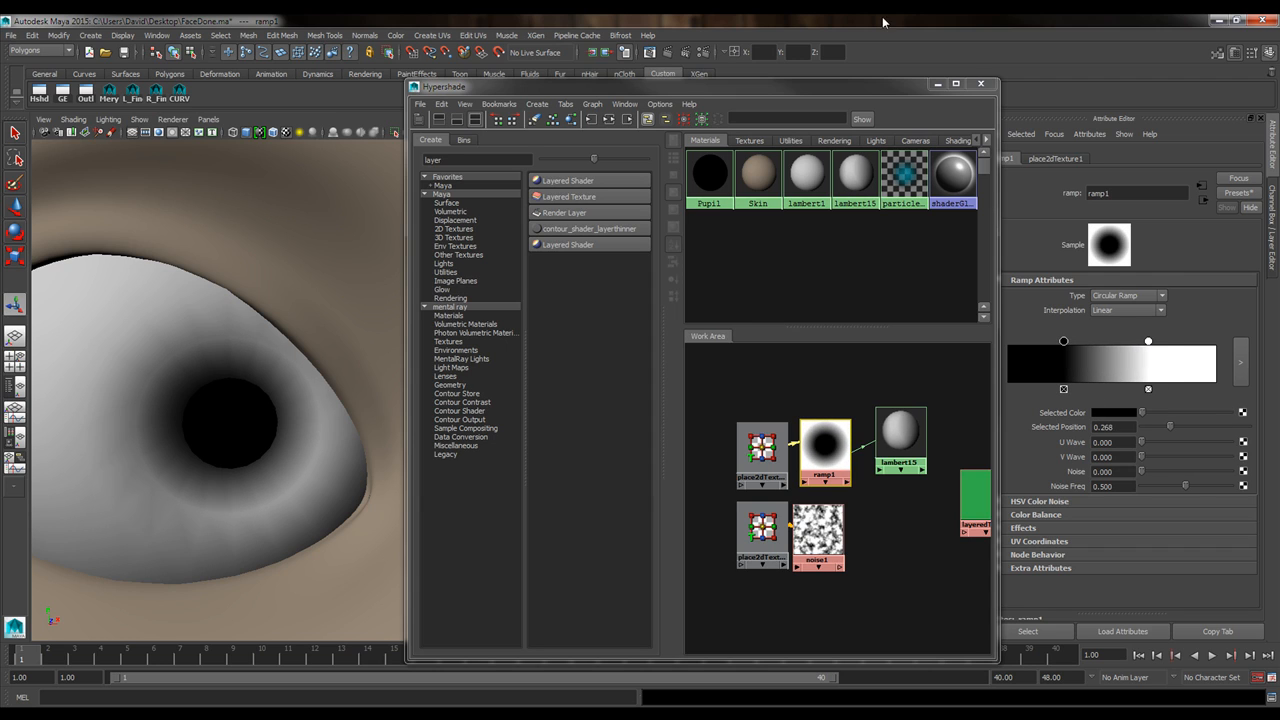
# With the Hypershade minimized, move ramp1's white colour entry to about position 0.827 and recolour it black.
pyautogui.click(937, 85)
pyautogui.keyDown('alt'); pyautogui.moveTo(345, 422); pyautogui.dragTo(506, 401, button='middle'); pyautogui.keyUp('alt')
pyautogui.keyDown('alt'); pyautogui.moveTo(566, 446); pyautogui.dragTo(659, 461); pyautogui.keyUp('alt')
pyautogui.keyDown('alt'); pyautogui.moveTo(595, 451); pyautogui.dragTo(586, 443, button='middle'); pyautogui.keyUp('alt')
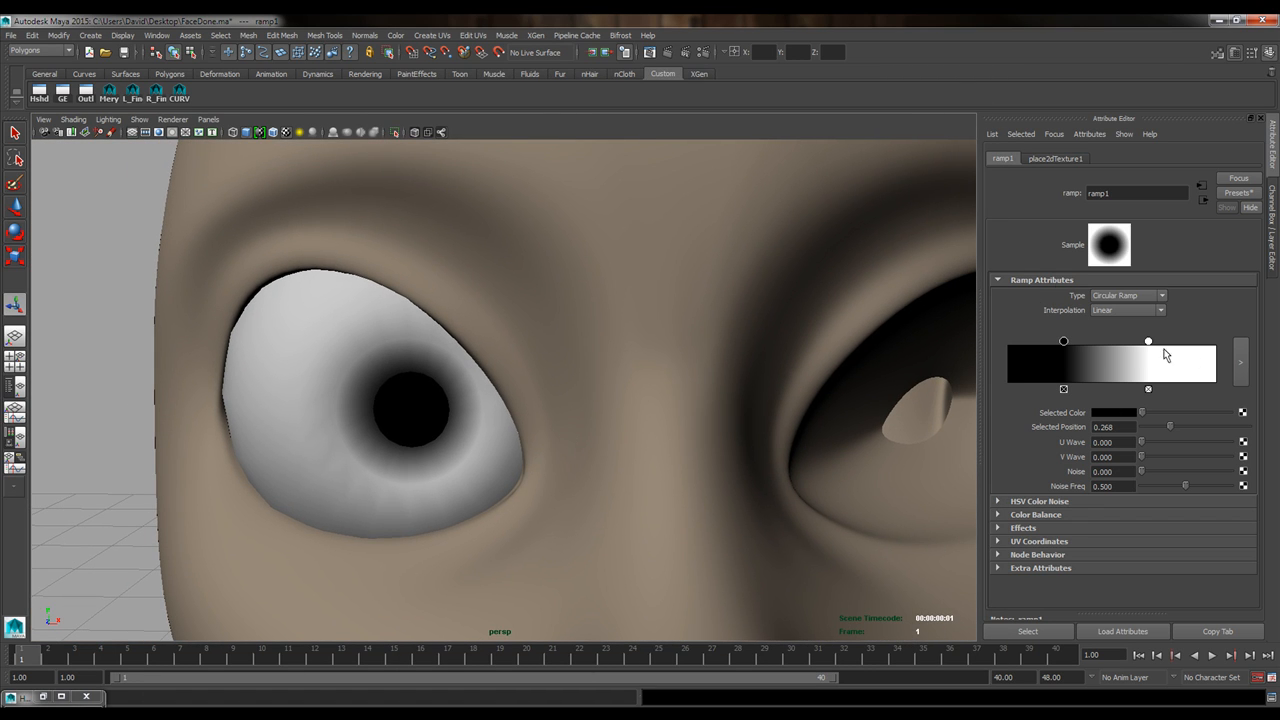
pyautogui.moveTo(1148, 342)
pyautogui.mouseDown()
pyautogui.moveTo(1182, 343)
pyautogui.moveTo(1195, 360)
pyautogui.moveTo(1181, 348)
pyautogui.mouseUp()
pyautogui.click(1121, 414)
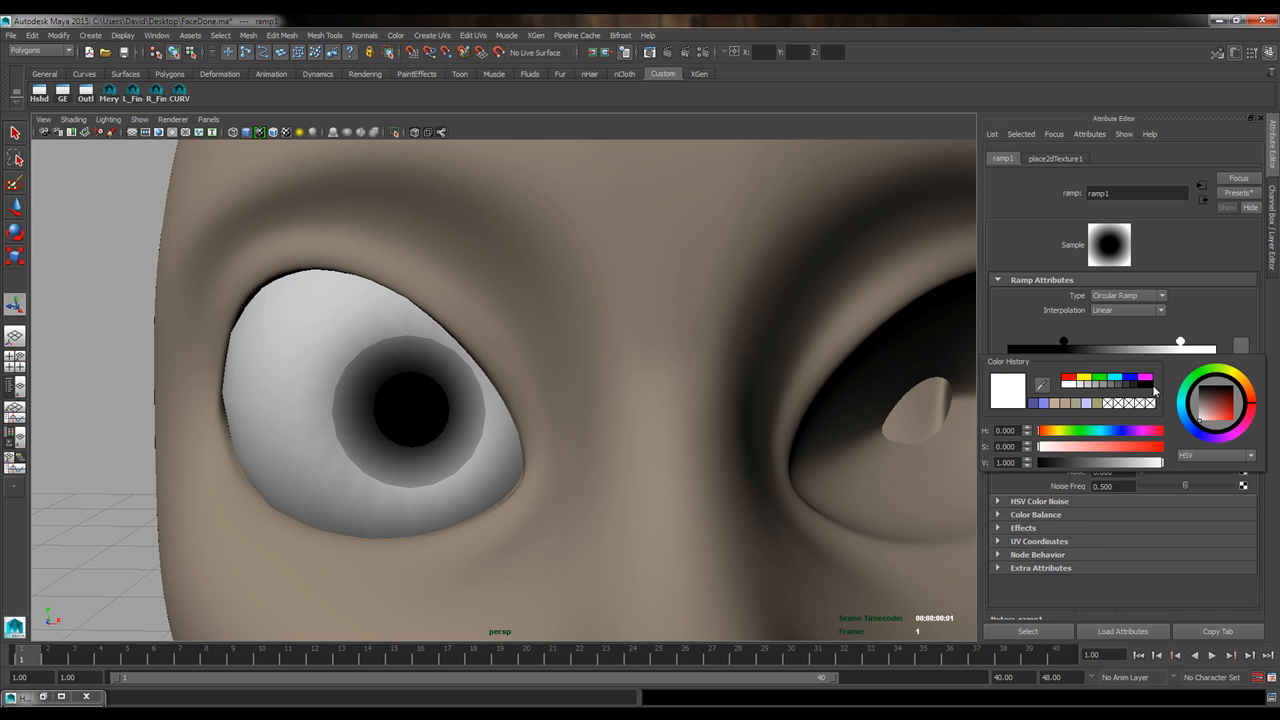
pyautogui.click(1150, 384)
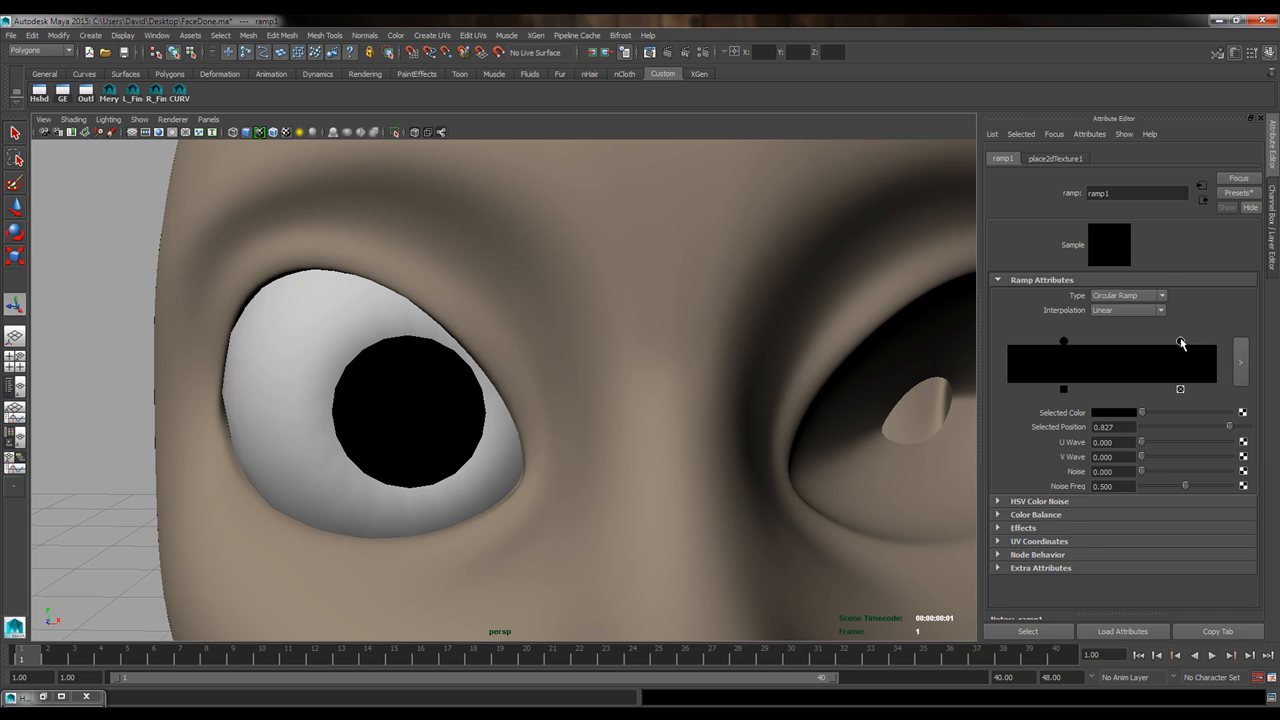
# Add a colour entry midway between ramp1's two black entries and remove the surplus entries on either side of it.
pyautogui.moveTo(1181, 343); pyautogui.dragTo(1185, 345)
pyautogui.click(1124, 364)
pyautogui.click(1125, 390)
pyautogui.click(1121, 365)
pyautogui.click(1159, 375)
pyautogui.click(1090, 365)
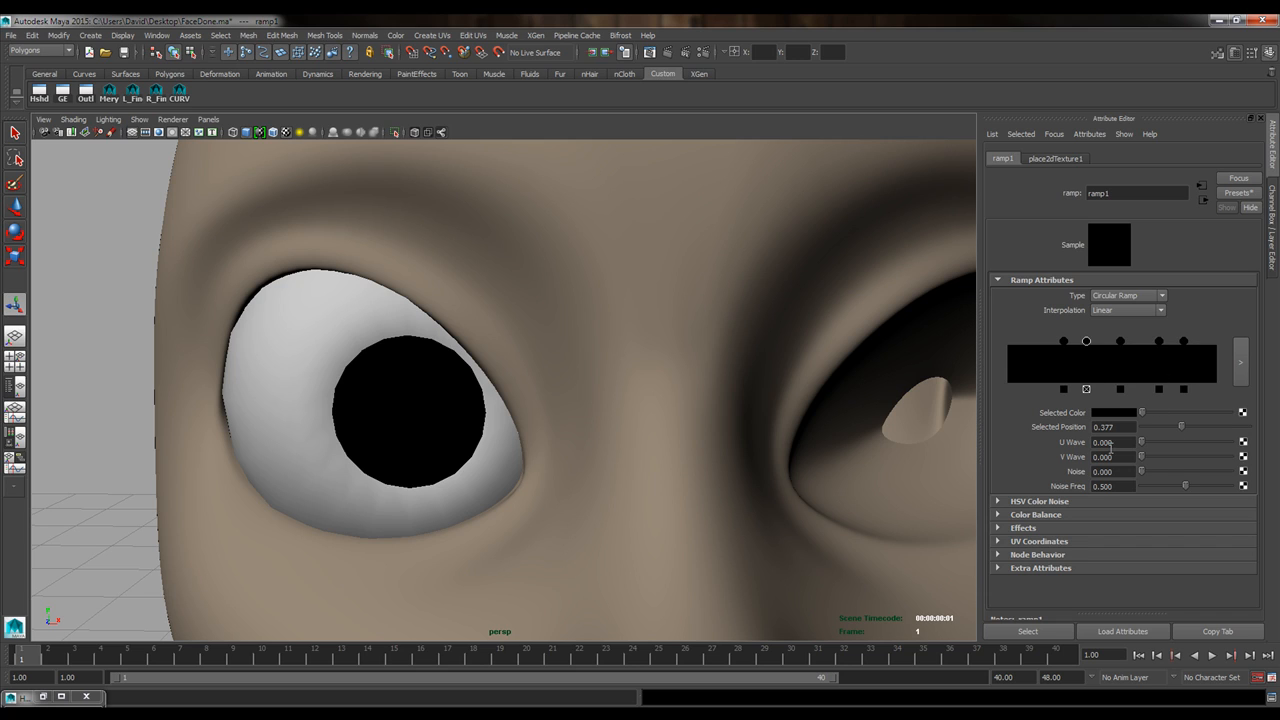
pyautogui.click(1086, 389)
pyautogui.click(1159, 389)
# Move ramp1's middle colour entry to about position 0.597 and recolour it light blue from the colour history.
pyautogui.moveTo(1122, 342); pyautogui.dragTo(1132, 341)
pyautogui.click(1114, 412)
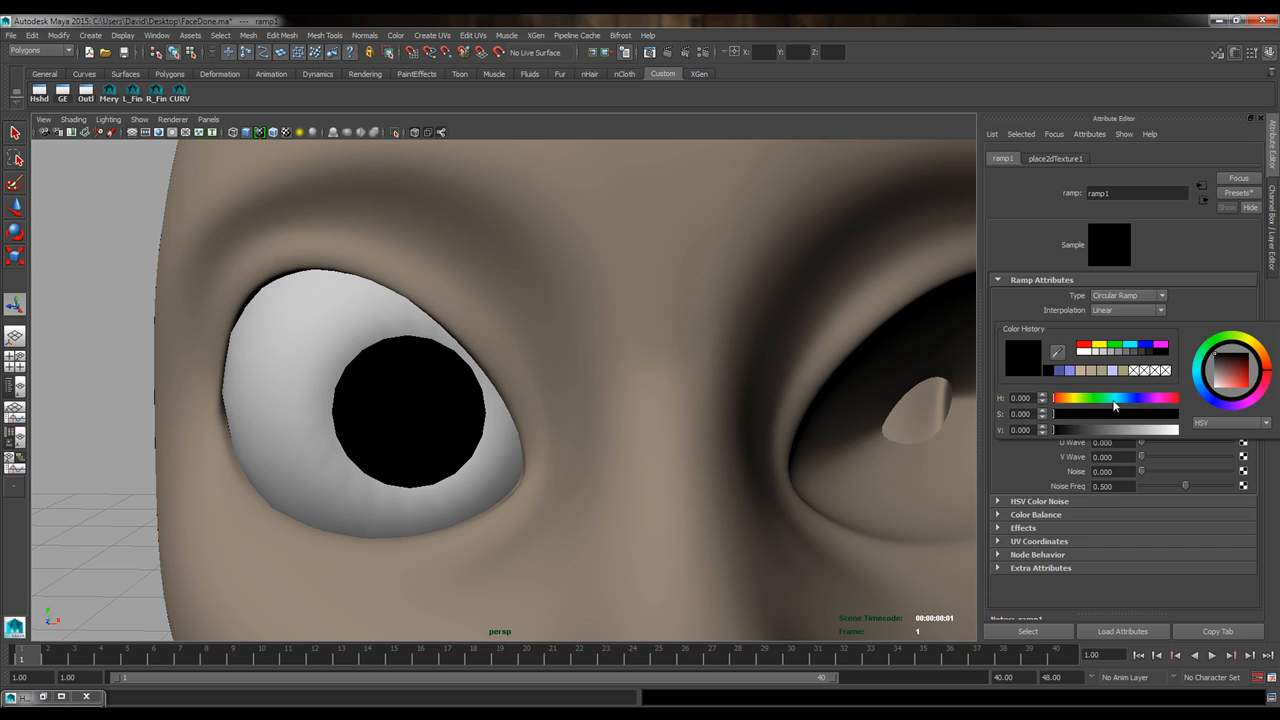
pyautogui.click(1062, 372)
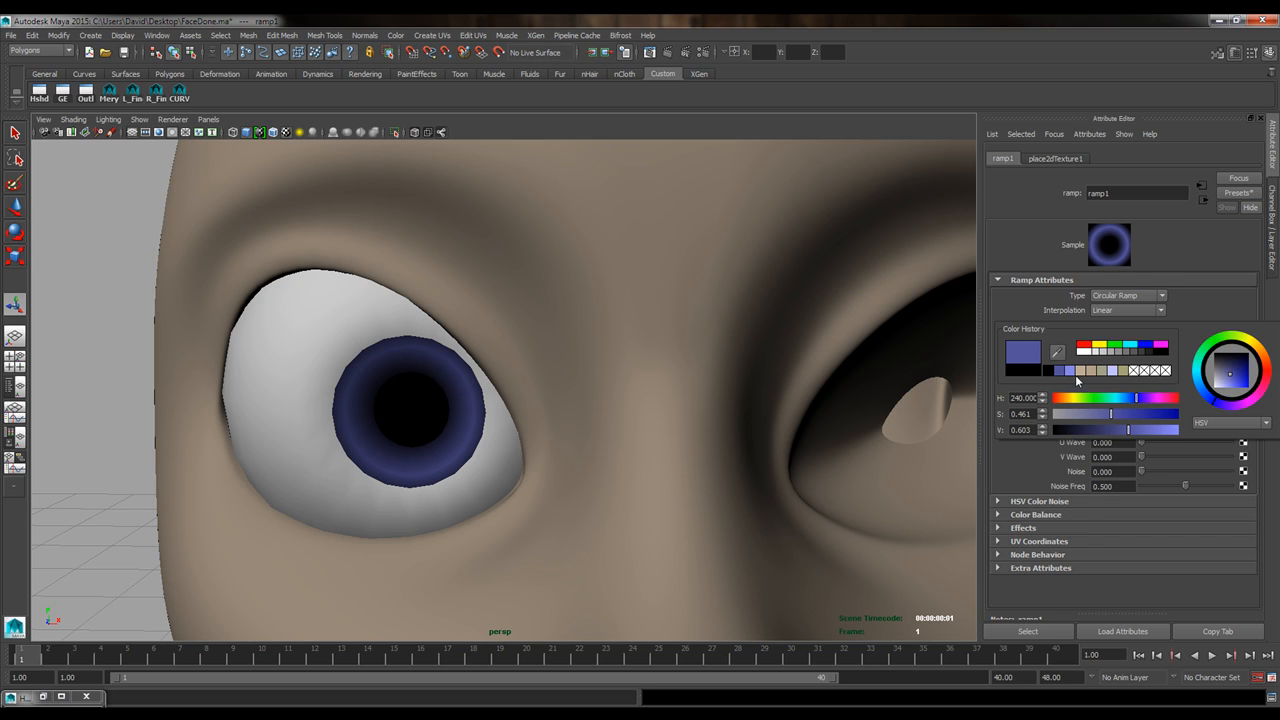
pyautogui.click(1072, 372)
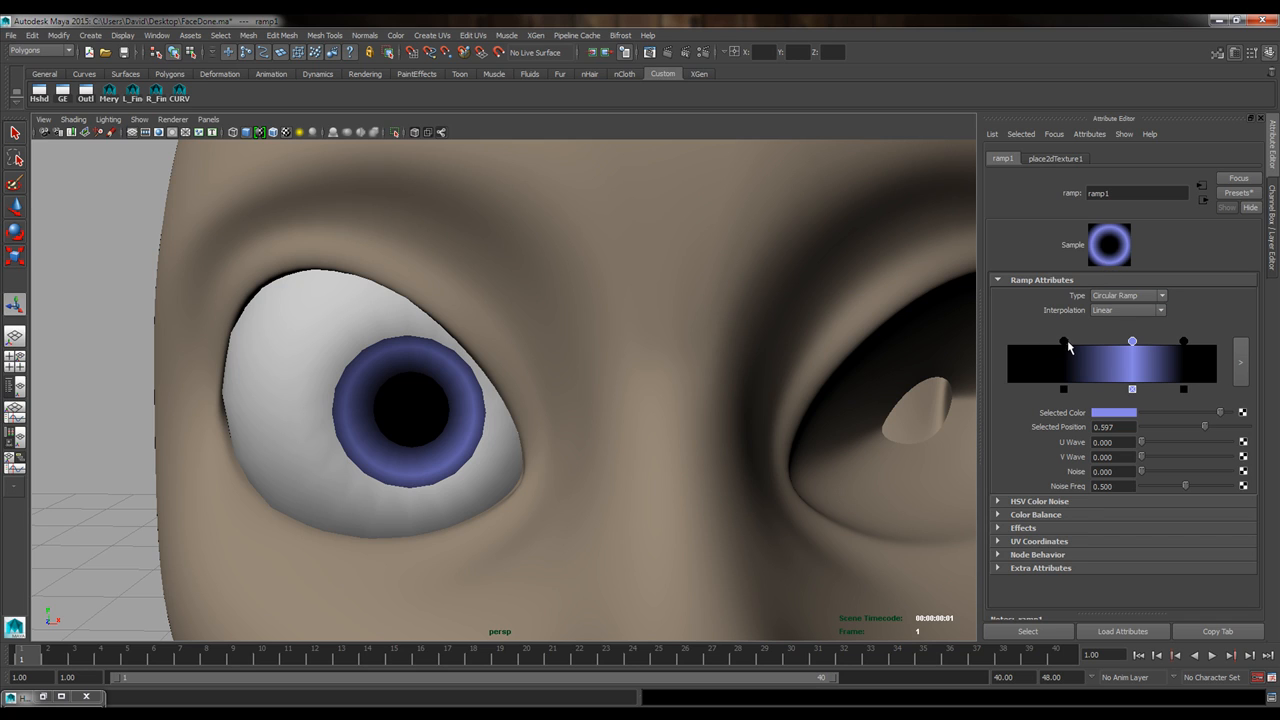
# Narrow ramp1's blue band by moving its black entries to about 0.335 and 0.741, and set the interpolation to Smooth.
pyautogui.moveTo(1065, 341); pyautogui.dragTo(1071, 353)
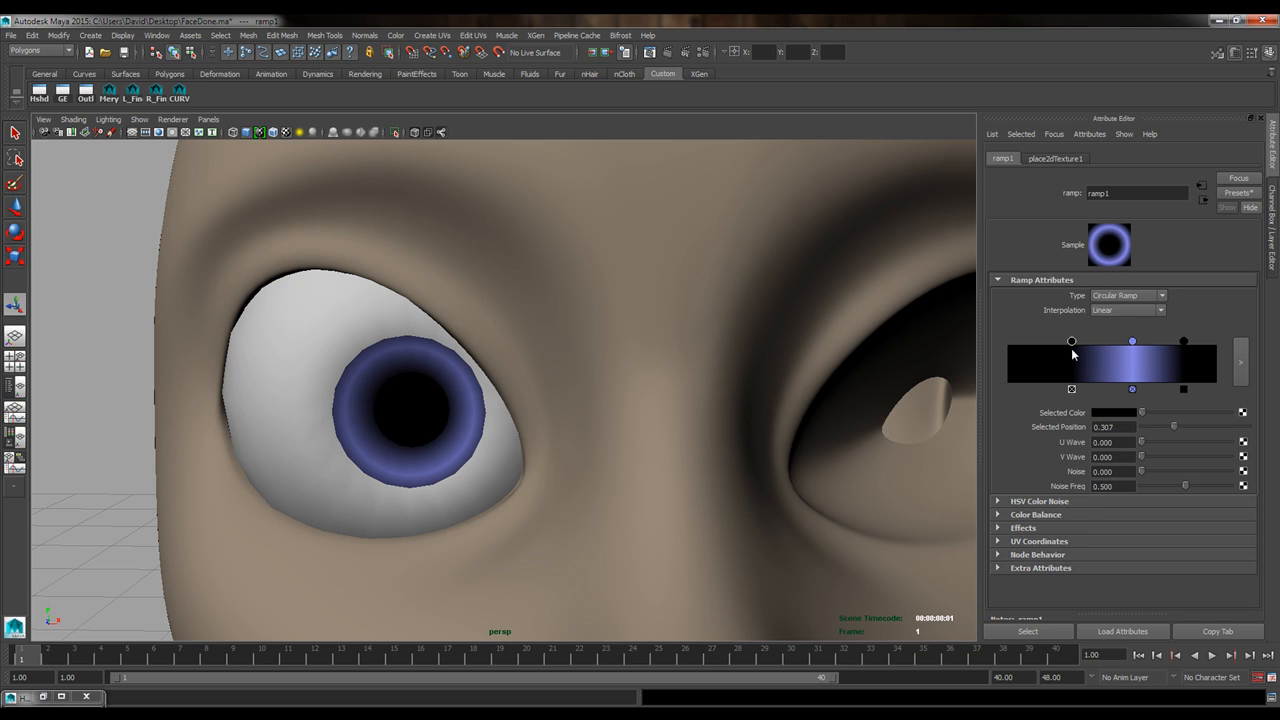
pyautogui.moveTo(1184, 346)
pyautogui.mouseDown()
pyautogui.moveTo(1127, 345)
pyautogui.moveTo(1162, 341)
pyautogui.mouseUp()
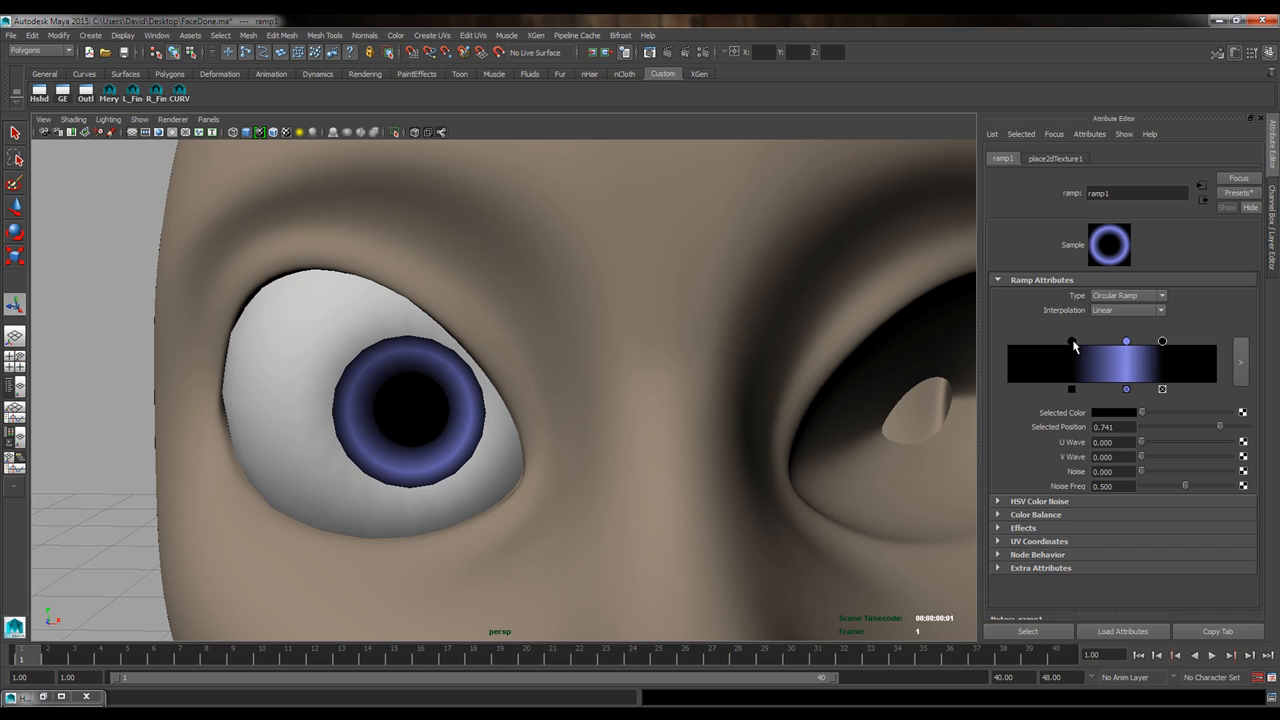
pyautogui.moveTo(1074, 342); pyautogui.dragTo(1078, 342)
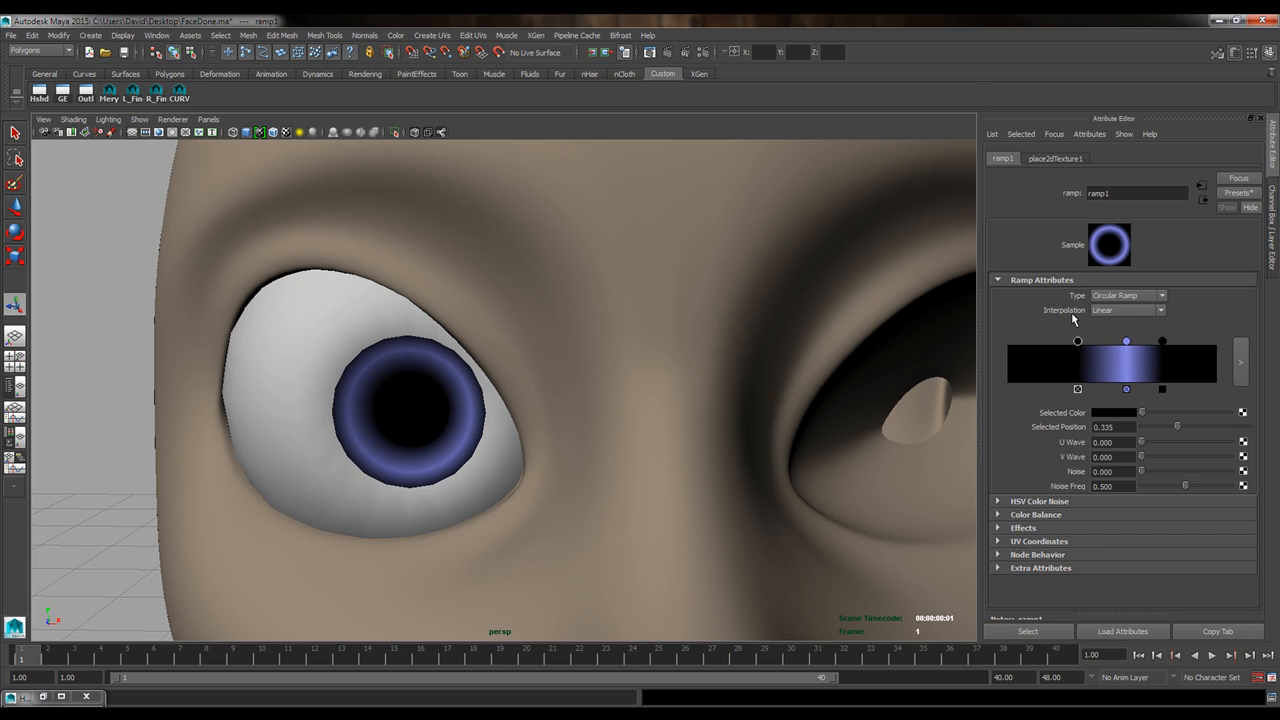
pyautogui.click(1110, 310)
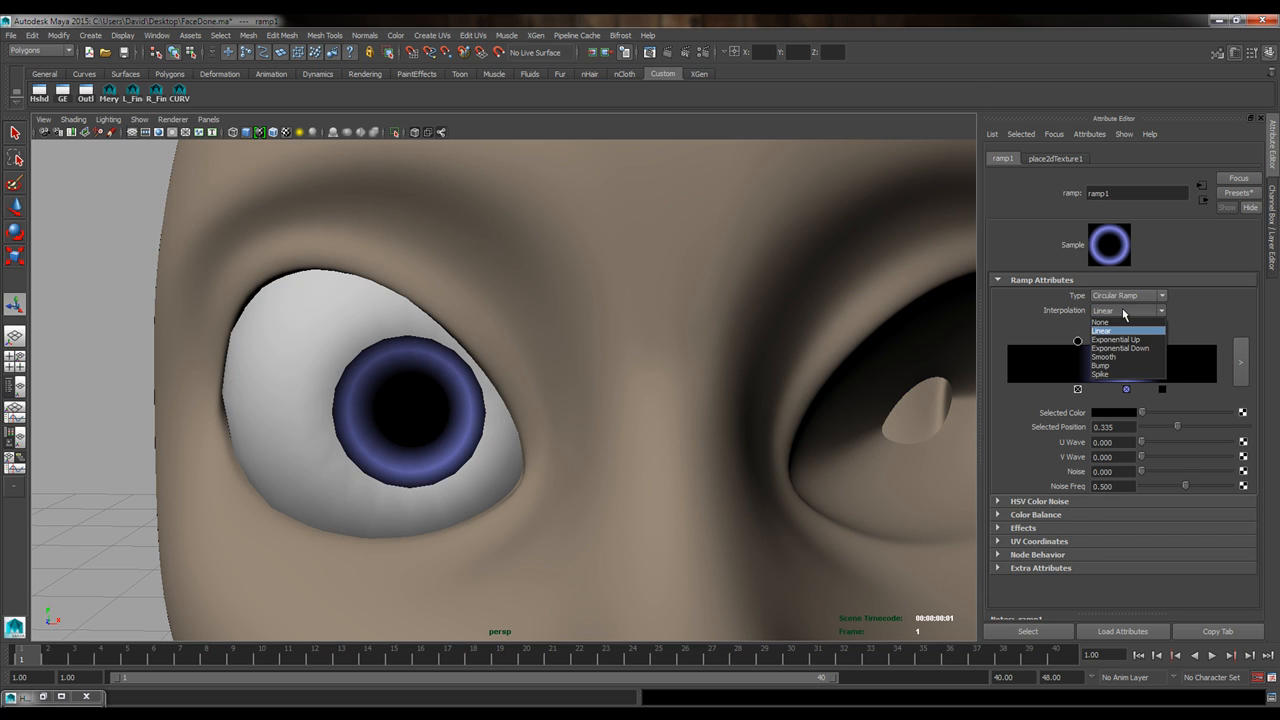
pyautogui.click(1104, 357)
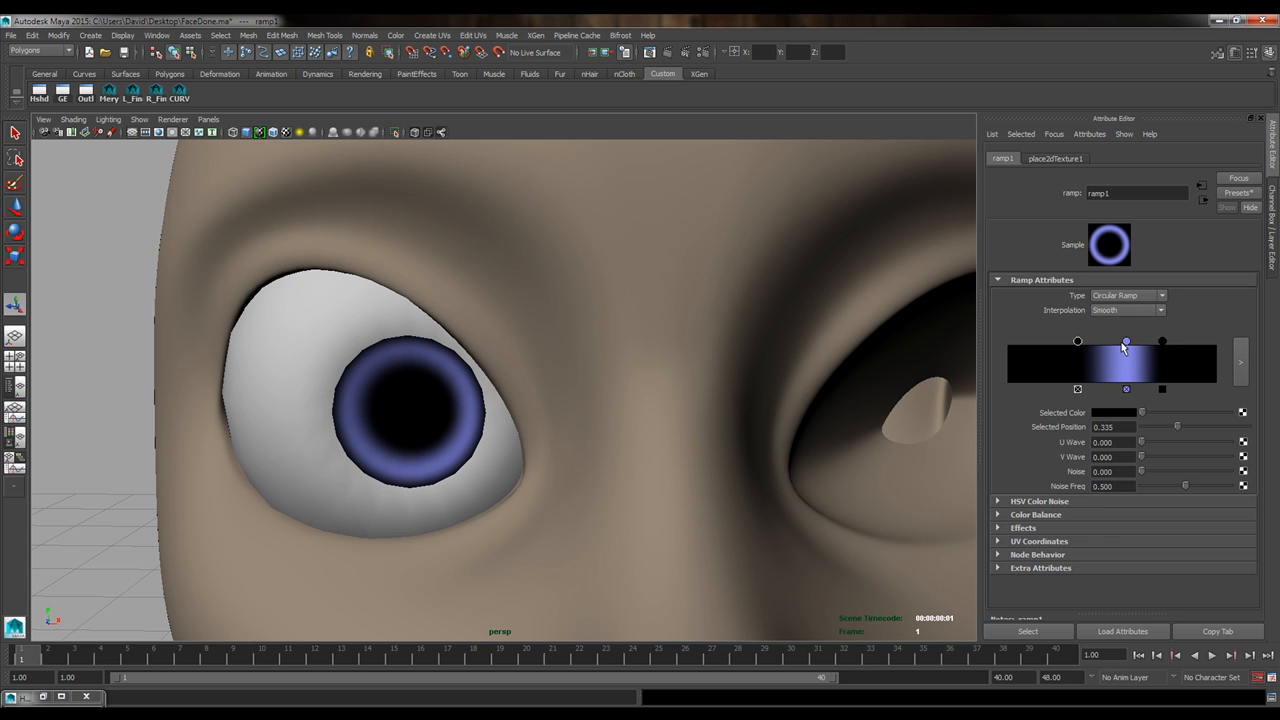
# Move ramp1's light blue entry to about position 0.466 and add a darker blue entry between it and the outer black one.
pyautogui.moveTo(1126, 345); pyautogui.dragTo(1171, 344)
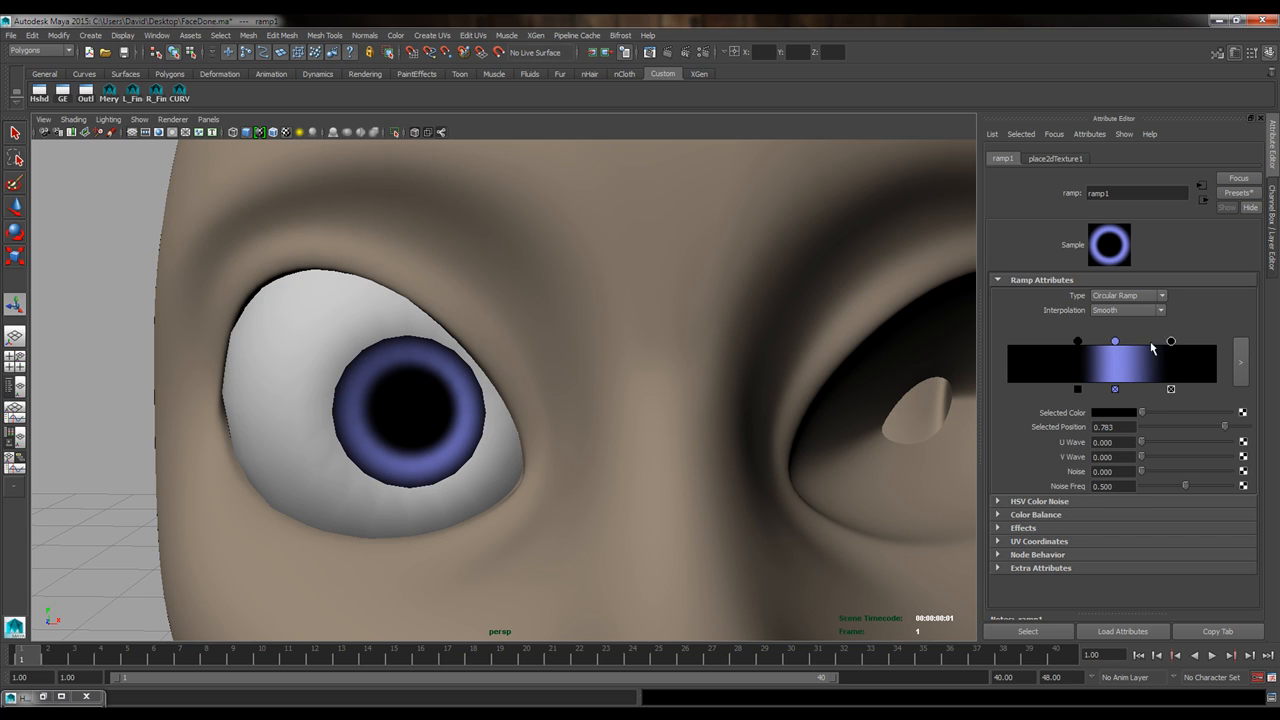
pyautogui.moveTo(1078, 343); pyautogui.dragTo(1111, 345)
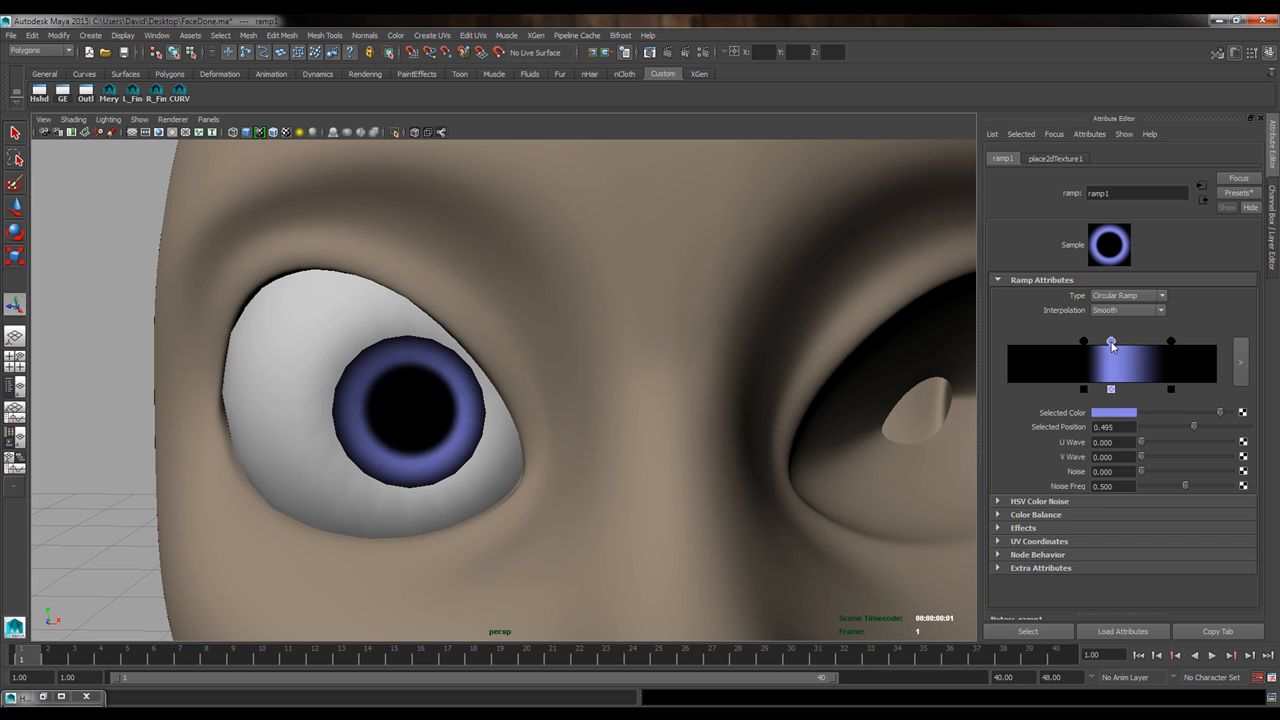
pyautogui.click(1139, 372)
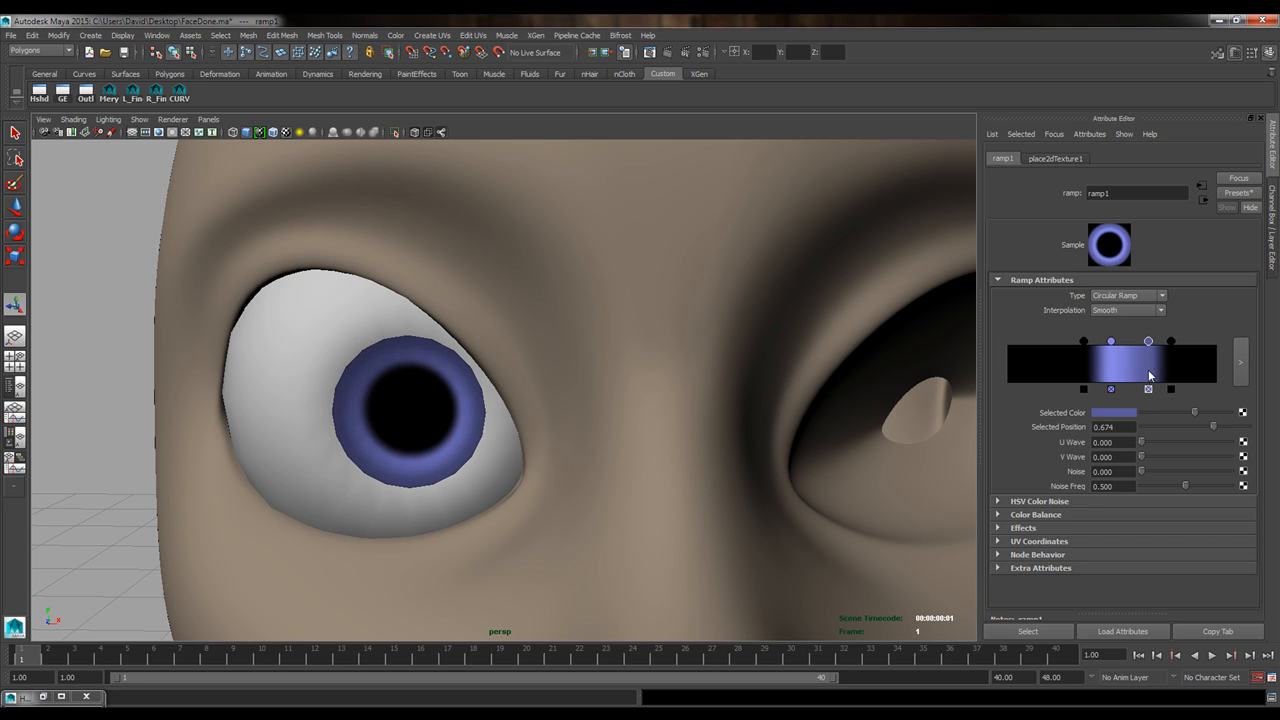
pyautogui.moveTo(1172, 343); pyautogui.dragTo(1106, 347)
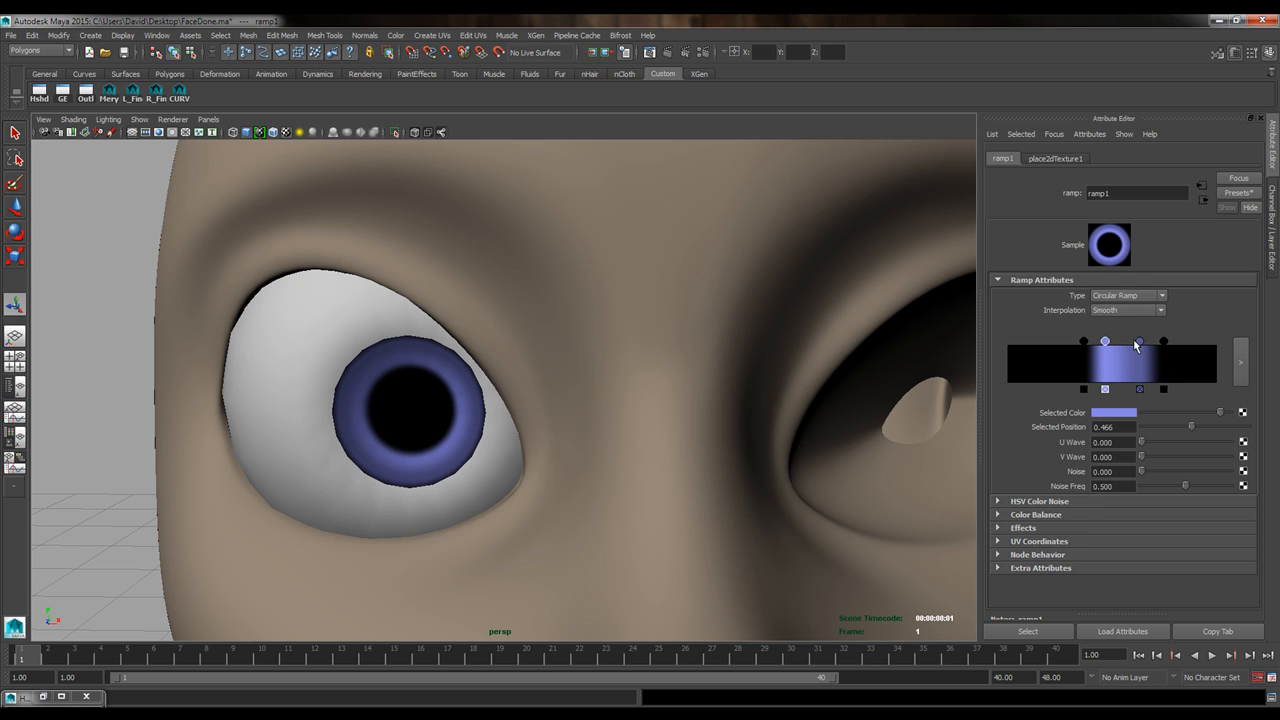
# Check the blue iris from several distances, select the right eyeball mesh and reopen the Hypershade.
pyautogui.scroll(-2, 517, 472)
pyautogui.keyDown('alt'); pyautogui.moveTo(549, 491); pyautogui.dragTo(405, 428); pyautogui.keyUp('alt')
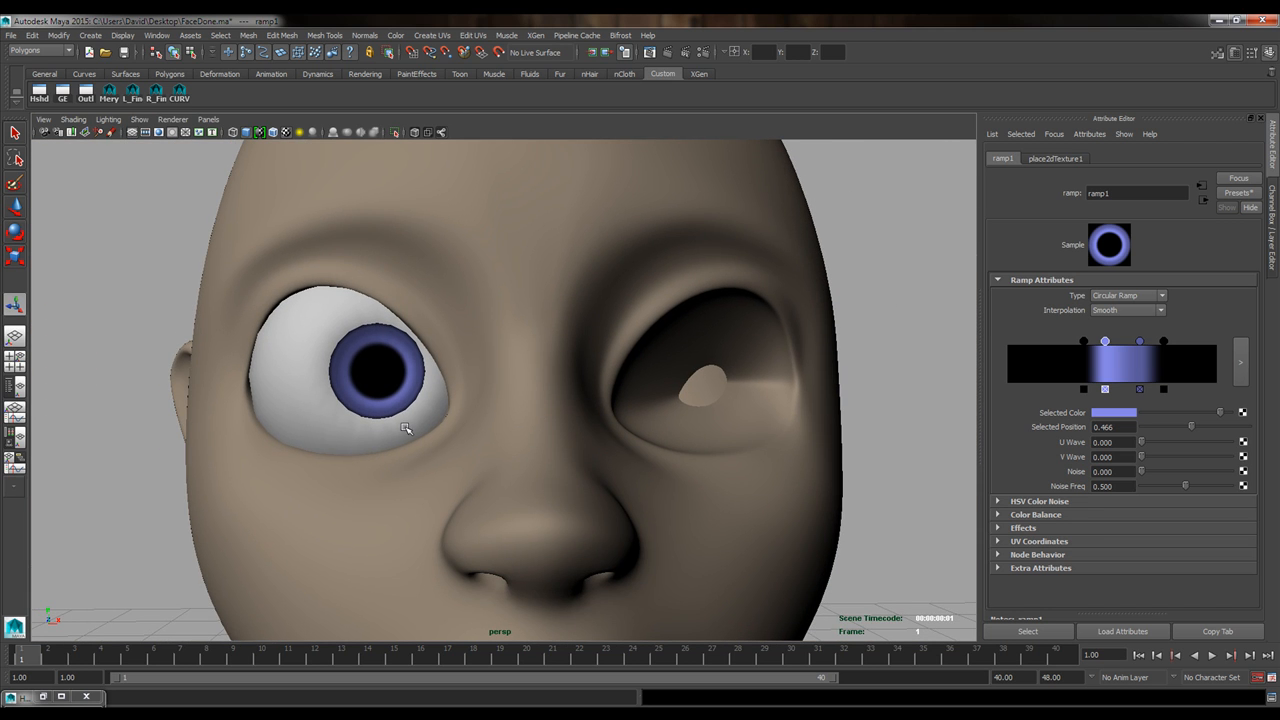
pyautogui.keyDown('alt'); pyautogui.moveTo(402, 317); pyautogui.dragTo(513, 434); pyautogui.keyUp('alt')
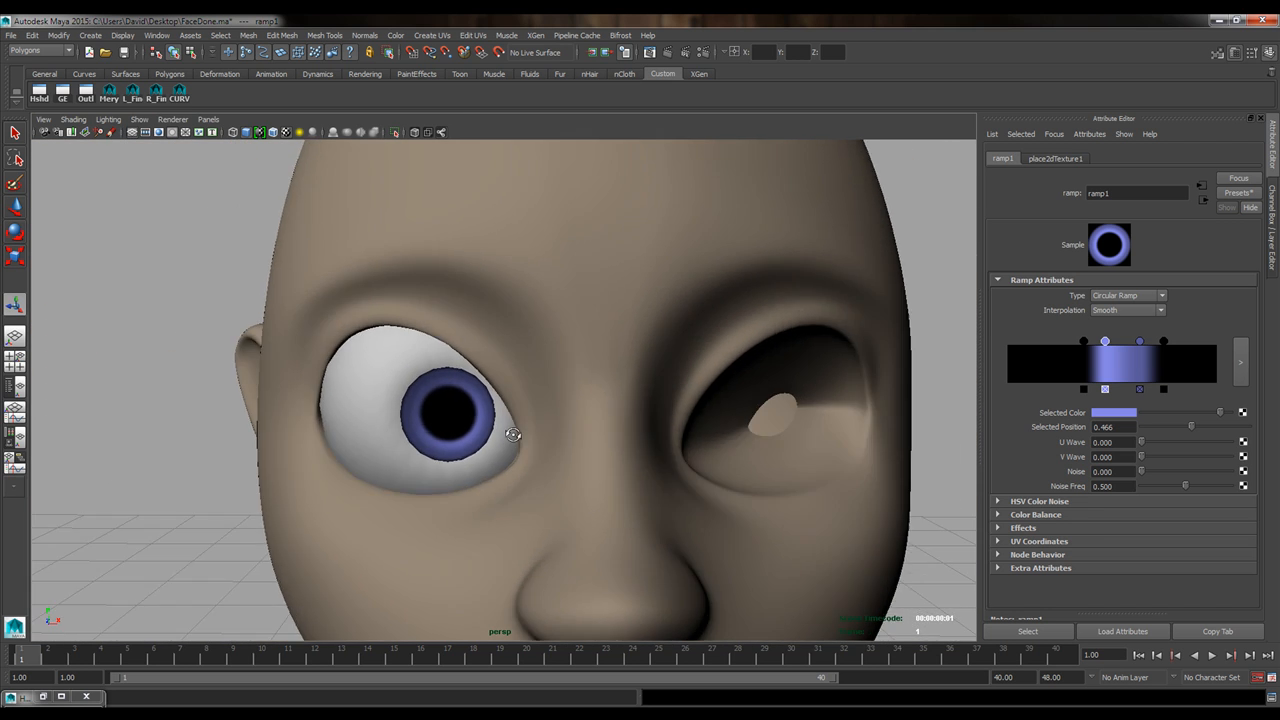
pyautogui.scroll(8, 530, 435)
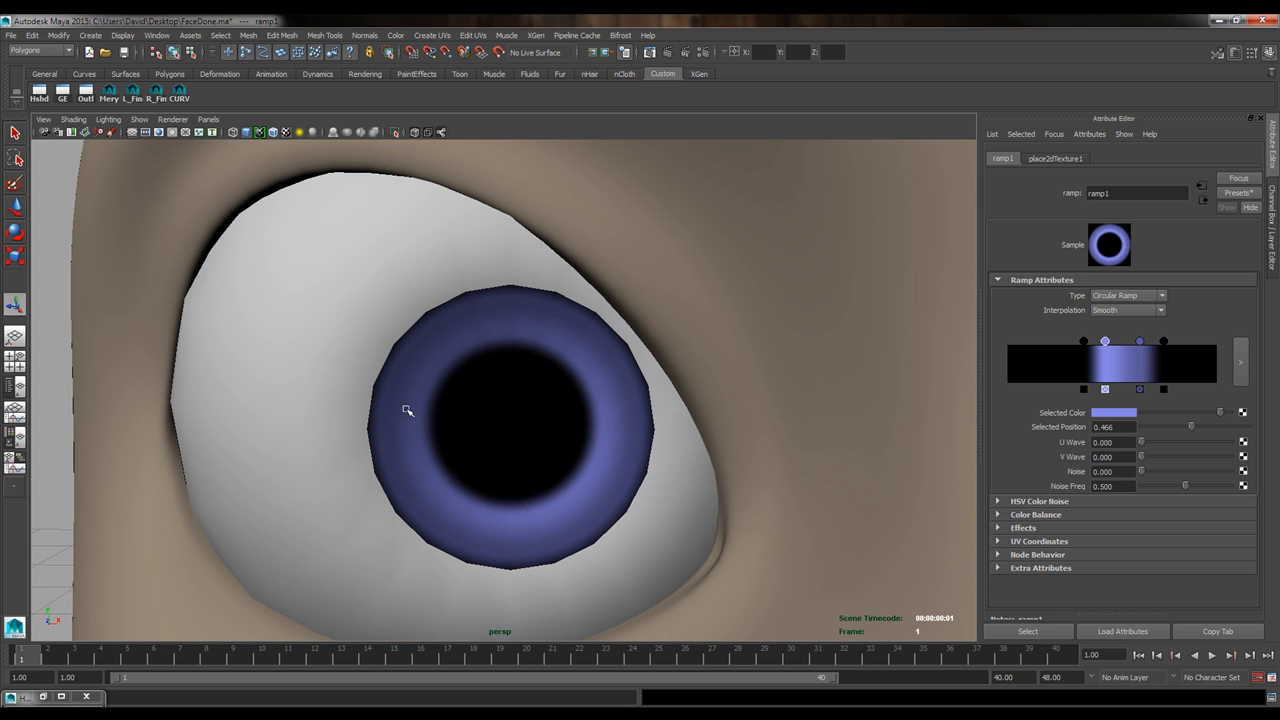
pyautogui.scroll(-5, 426, 369)
pyautogui.click(203, 249)
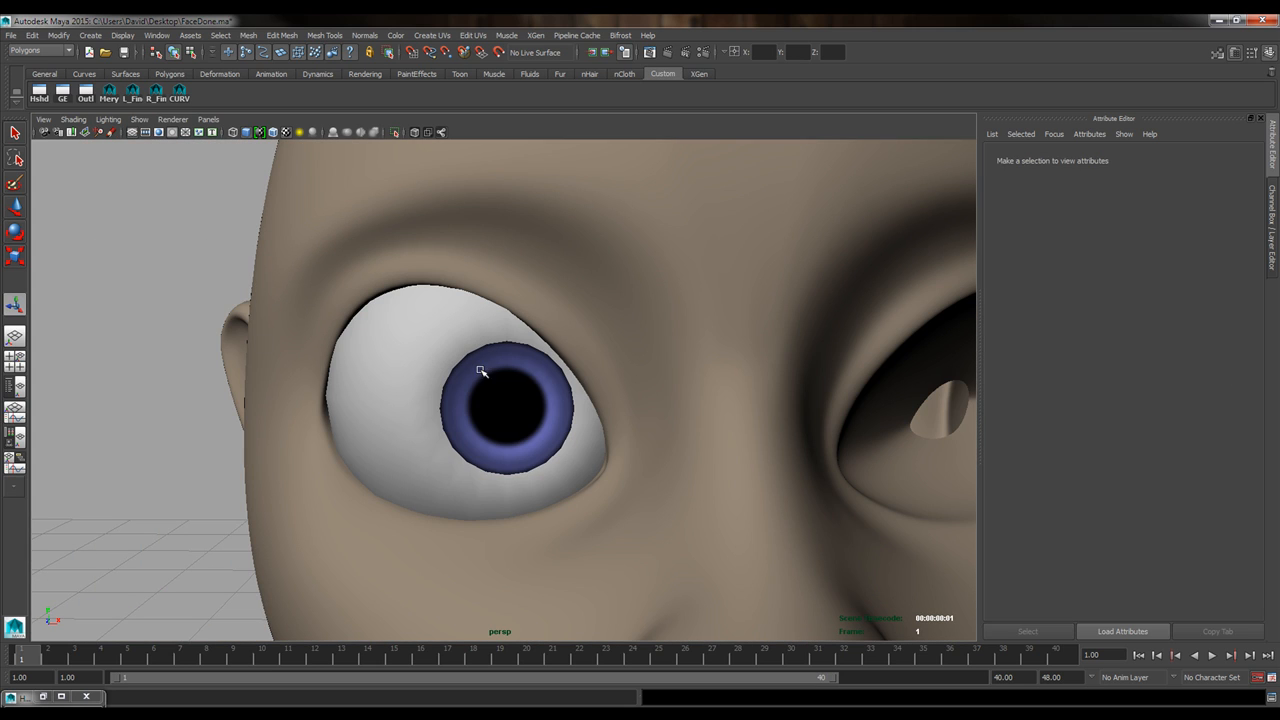
pyautogui.click(480, 371)
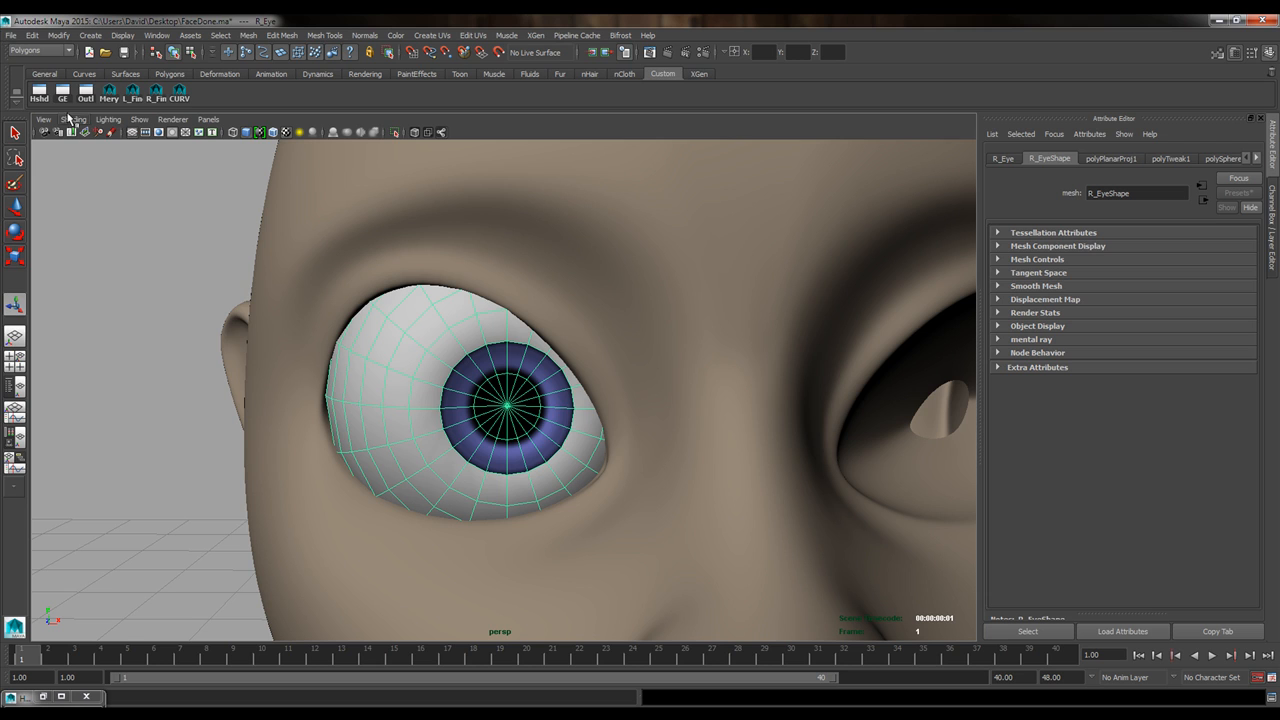
pyautogui.click(40, 92)
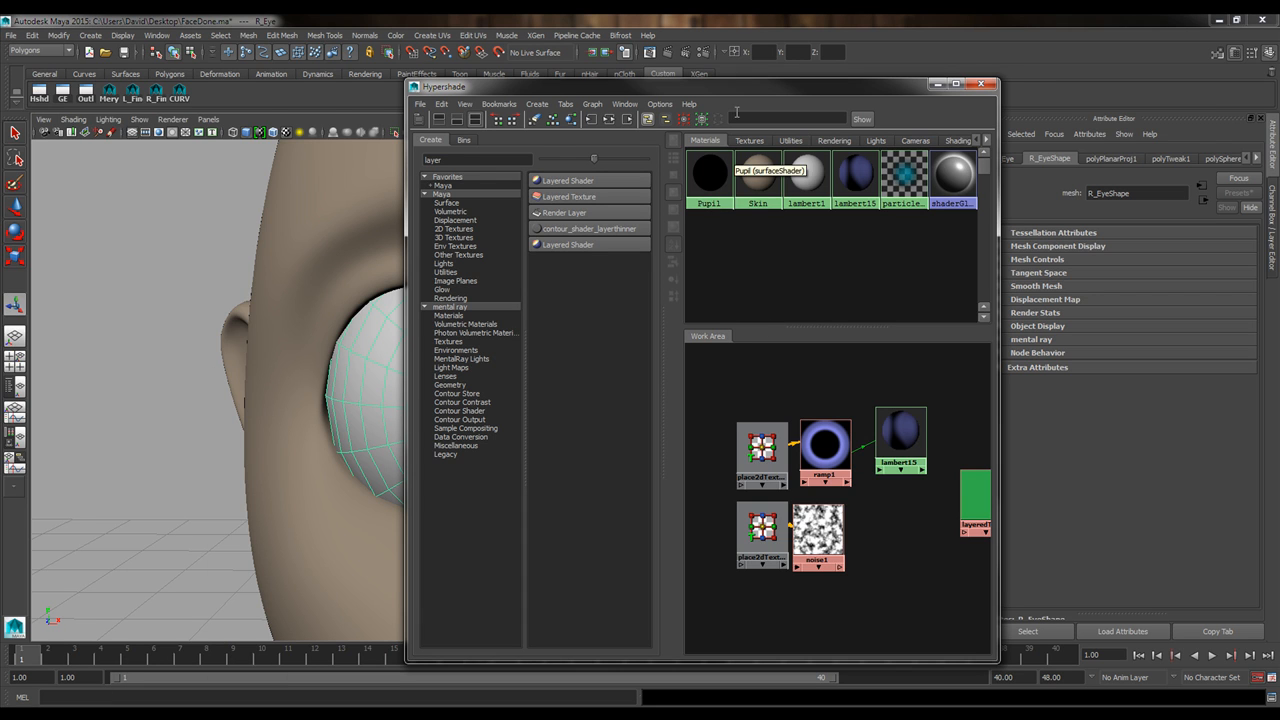
pyautogui.moveTo(740, 86); pyautogui.dragTo(784, 101)
# Rename the lambert15 material connected to ramp1 as Iris.
pyautogui.click(938, 458)
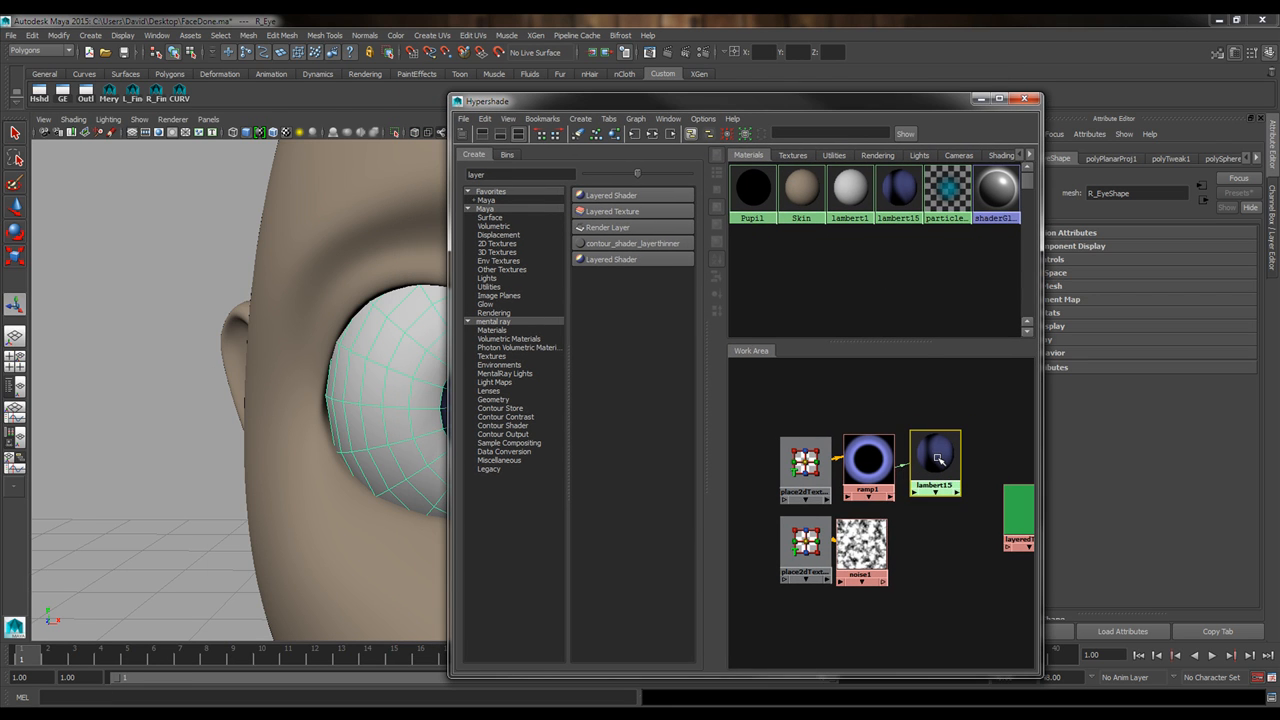
pyautogui.click(866, 462)
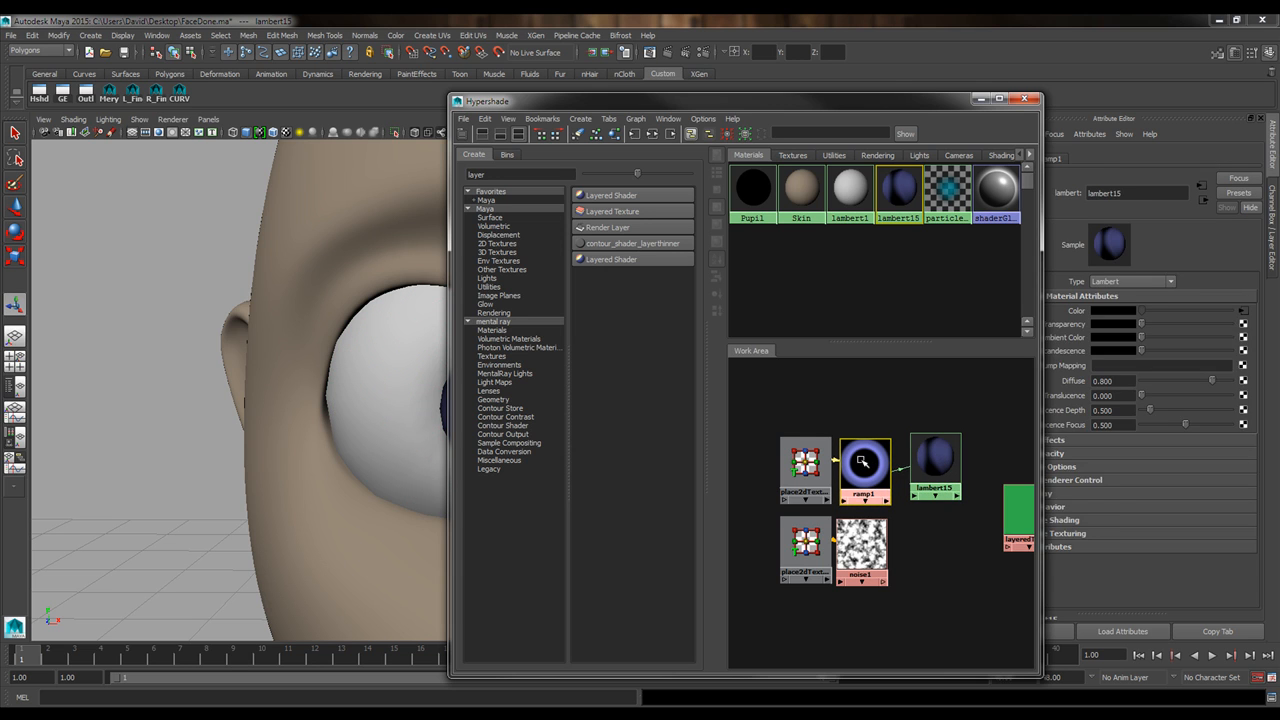
pyautogui.keyDown('alt'); pyautogui.moveTo(881, 536); pyautogui.dragTo(895, 502, button='middle'); pyautogui.keyUp('alt')
pyautogui.keyDown('alt'); pyautogui.moveTo(365, 305); pyautogui.dragTo(211, 333, button='middle'); pyautogui.keyUp('alt')
pyautogui.keyDown('alt'); pyautogui.moveTo(211, 333); pyautogui.dragTo(290, 370); pyautogui.keyUp('alt')
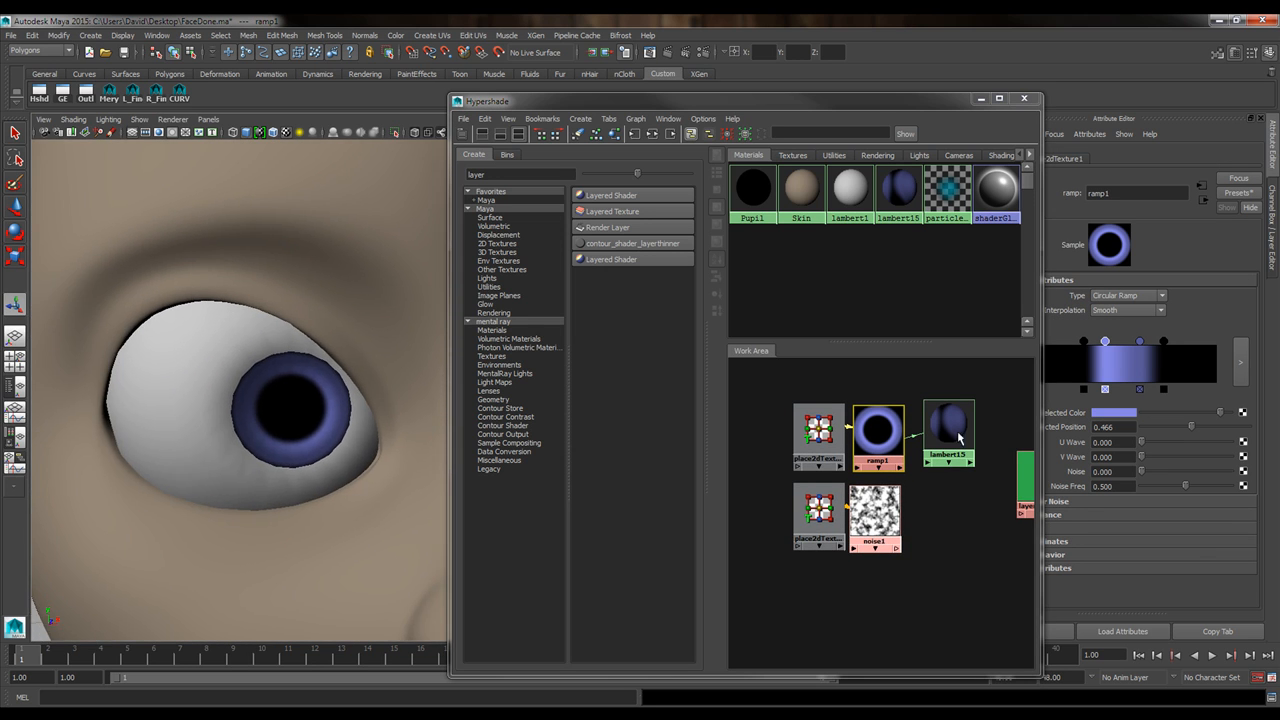
pyautogui.moveTo(956, 423); pyautogui.dragTo(951, 423)
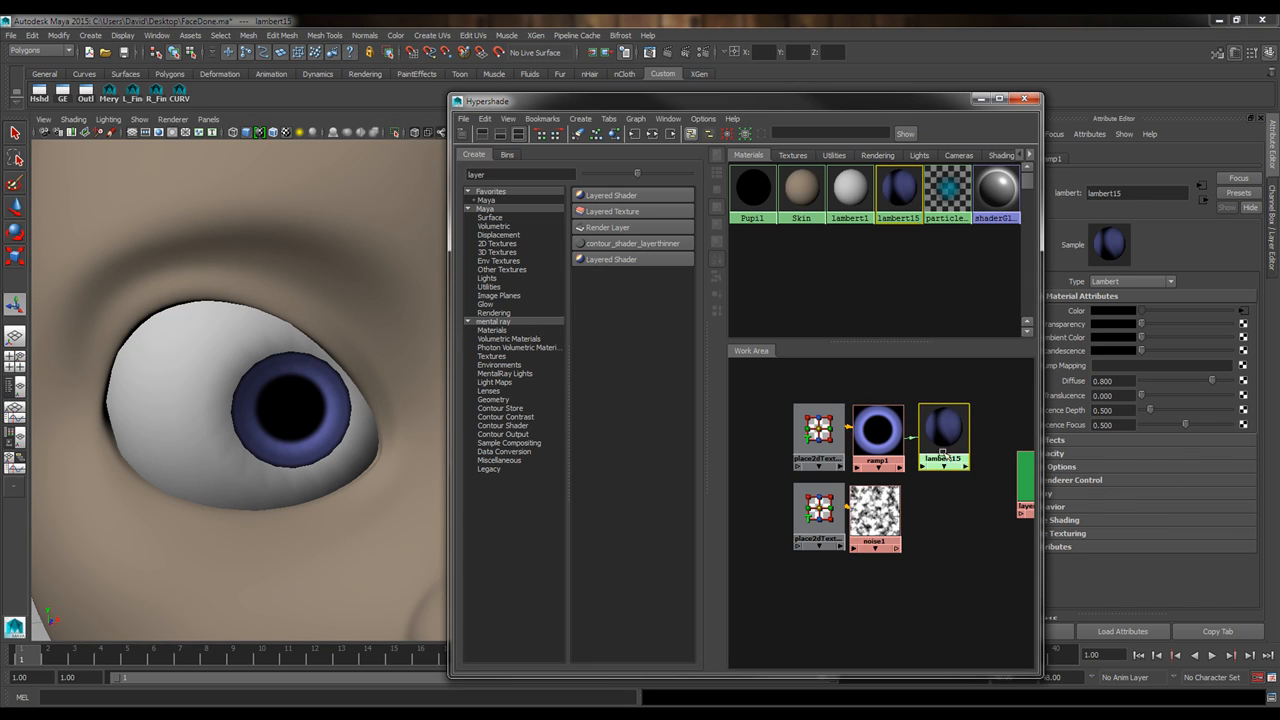
pyautogui.moveTo(903, 98); pyautogui.dragTo(805, 100)
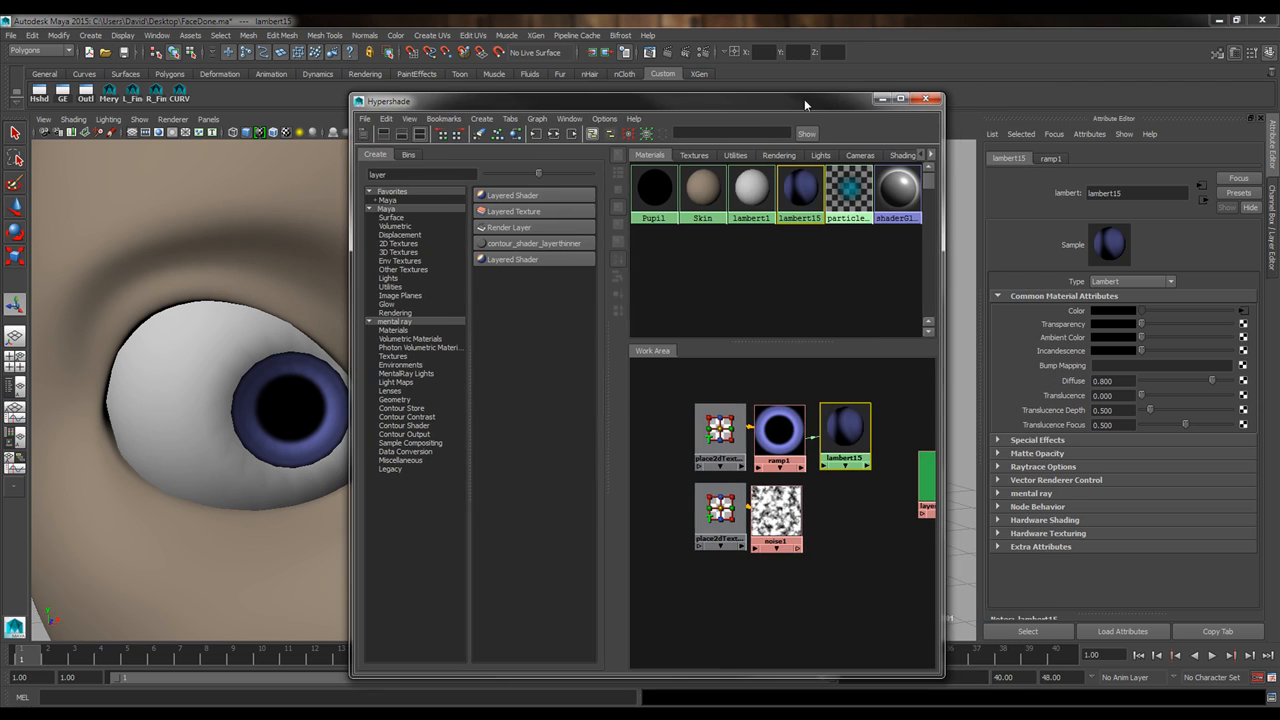
pyautogui.doubleClick(1125, 193)
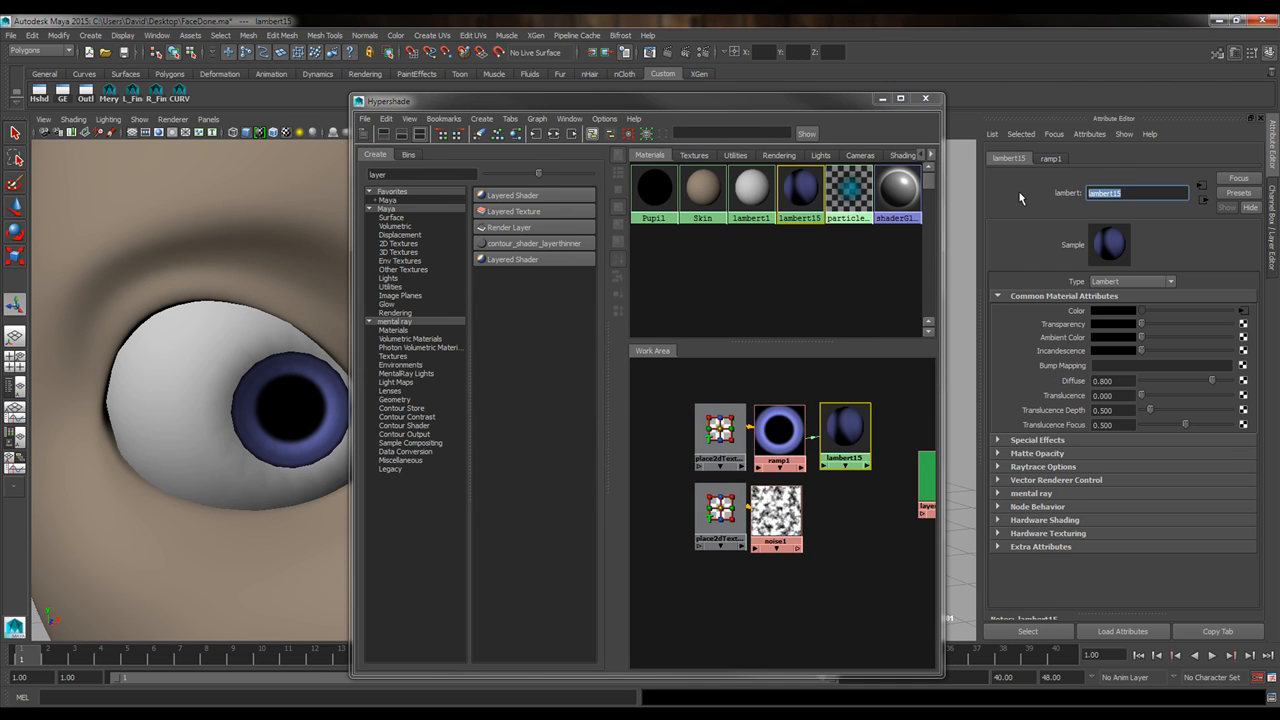
pyautogui.write('Iris')
pyautogui.press('Return')
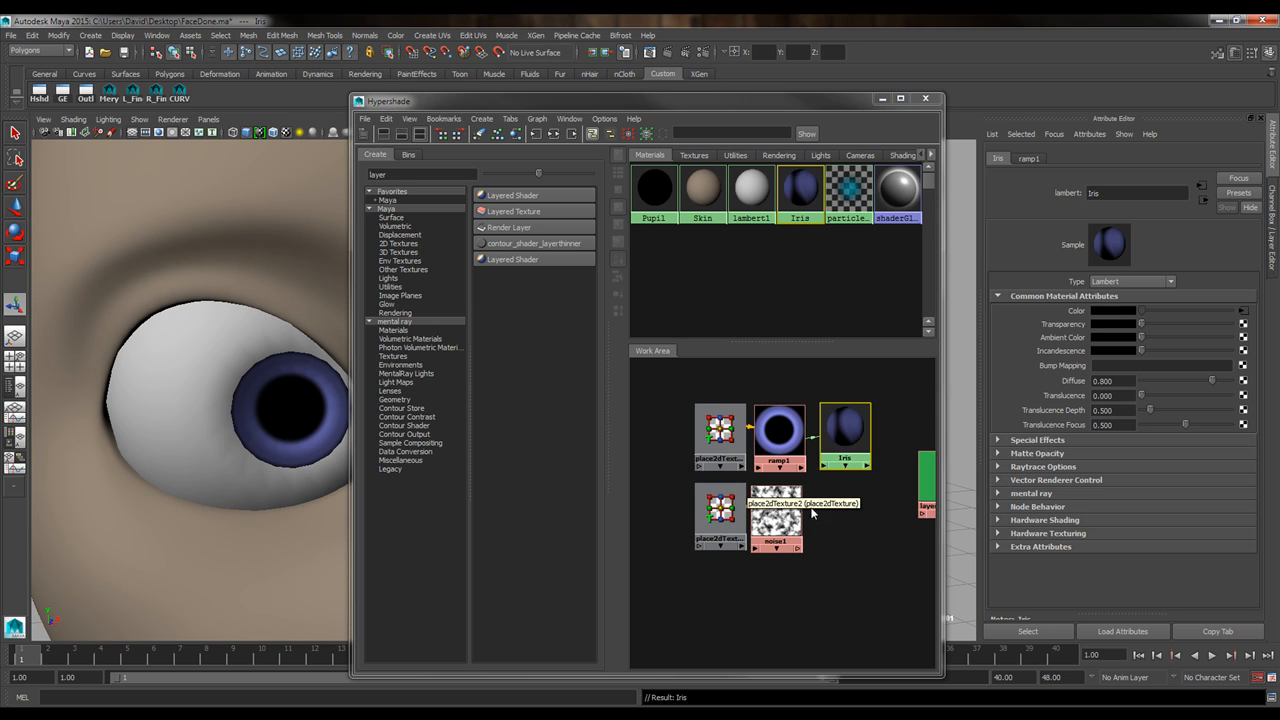
# Select the faces that use the Iris material and assign the noise1 texture's material to them.
pyautogui.click(779, 515)
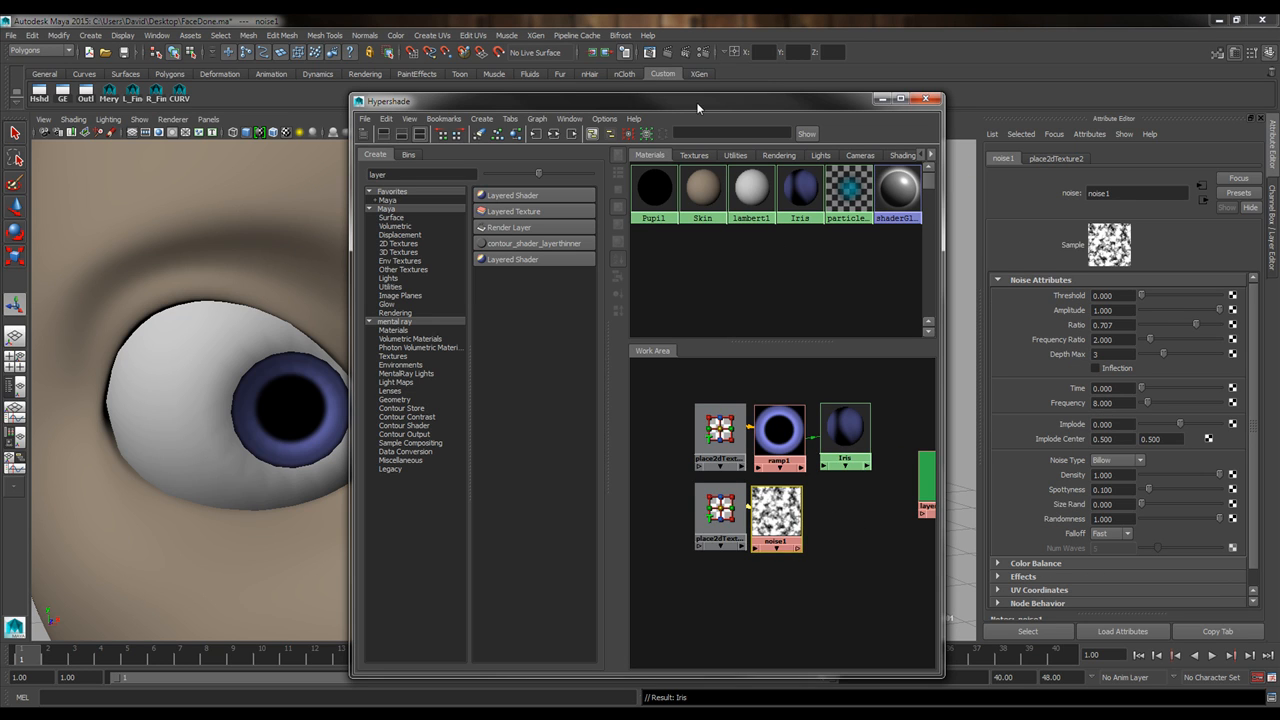
pyautogui.moveTo(698, 97); pyautogui.dragTo(784, 76)
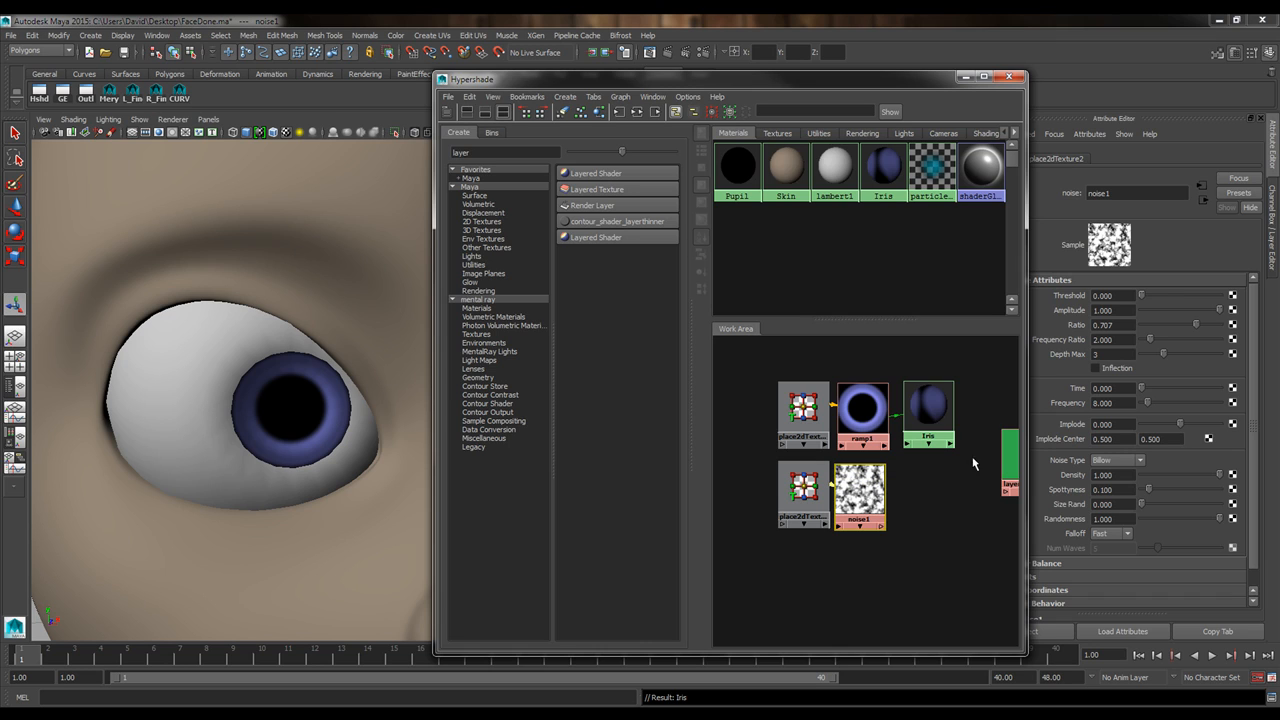
pyautogui.moveTo(932, 402); pyautogui.dragTo(927, 401)
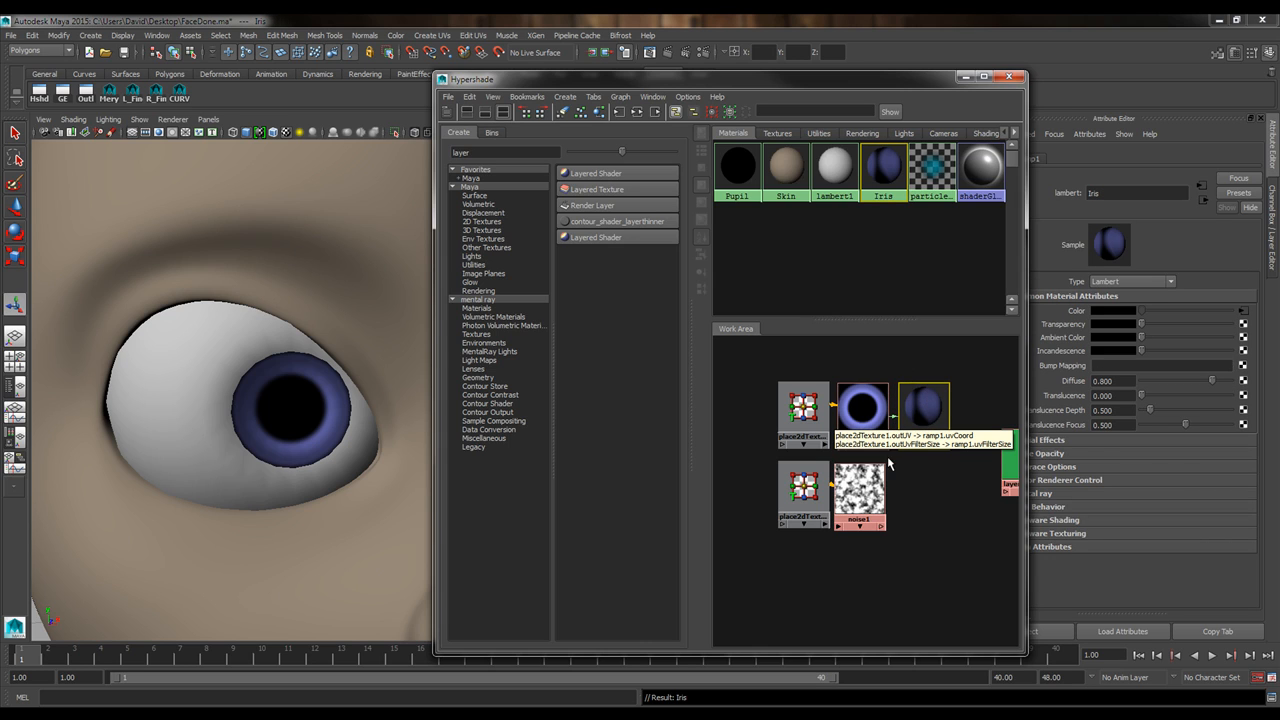
pyautogui.rightClick(923, 404)
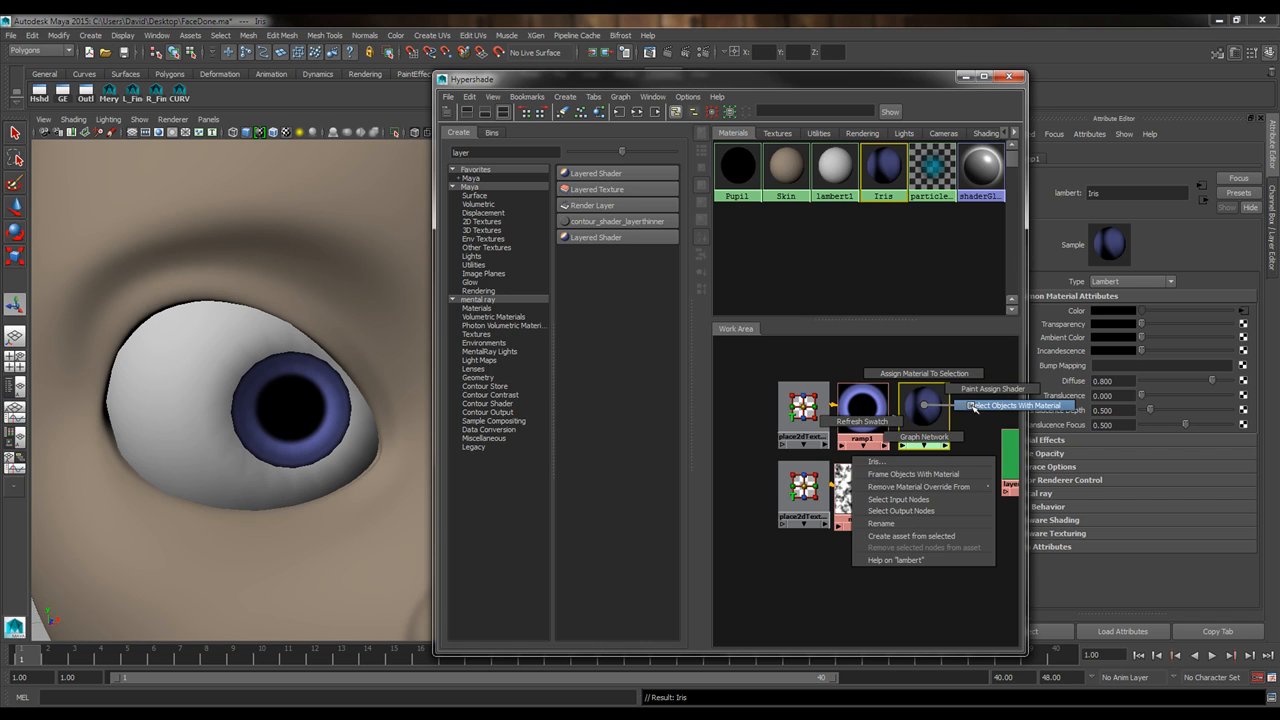
pyautogui.click(973, 405)
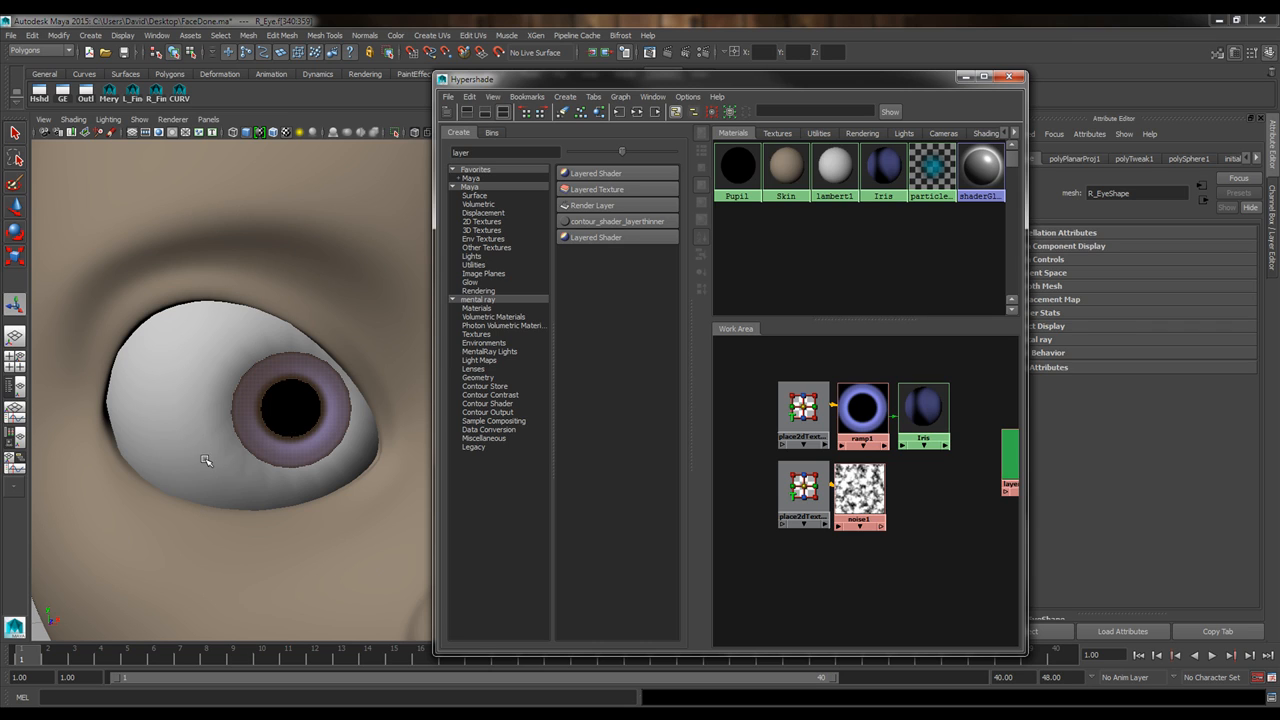
pyautogui.rightClick(854, 498)
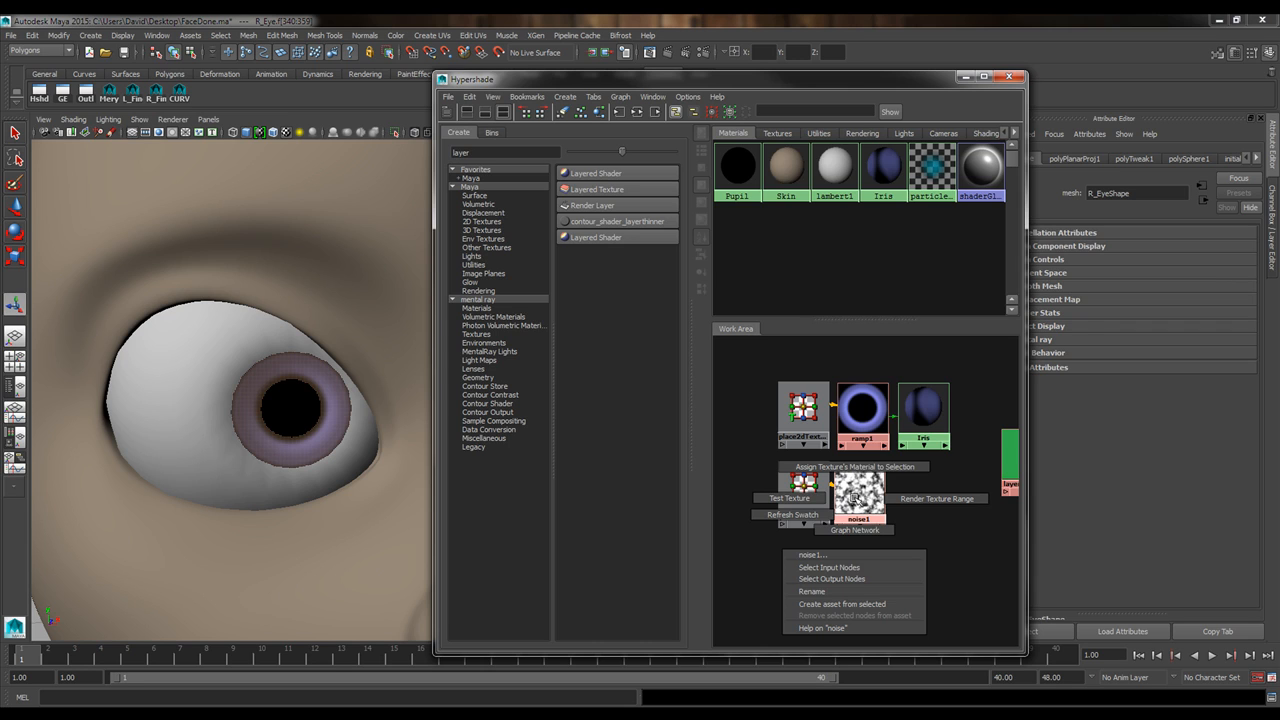
pyautogui.click(848, 466)
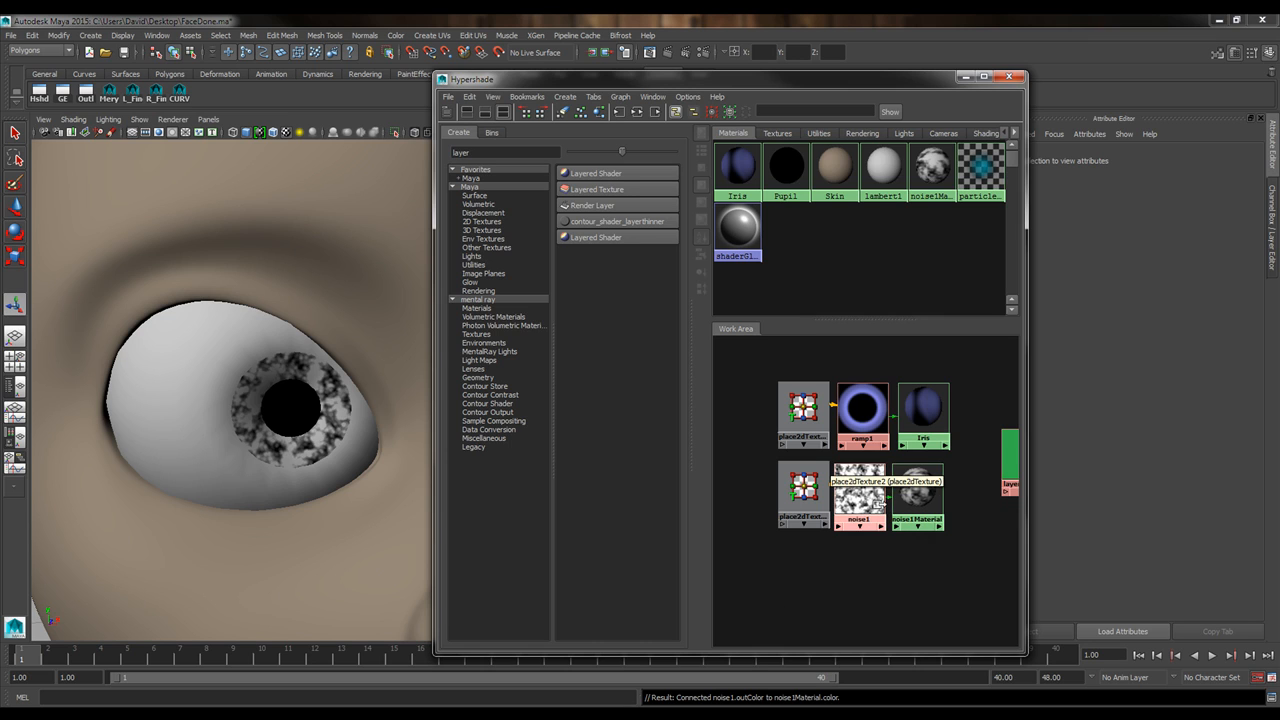
# Rename the noise1Material material connected to noise1 as Pattern.
pyautogui.click(917, 493)
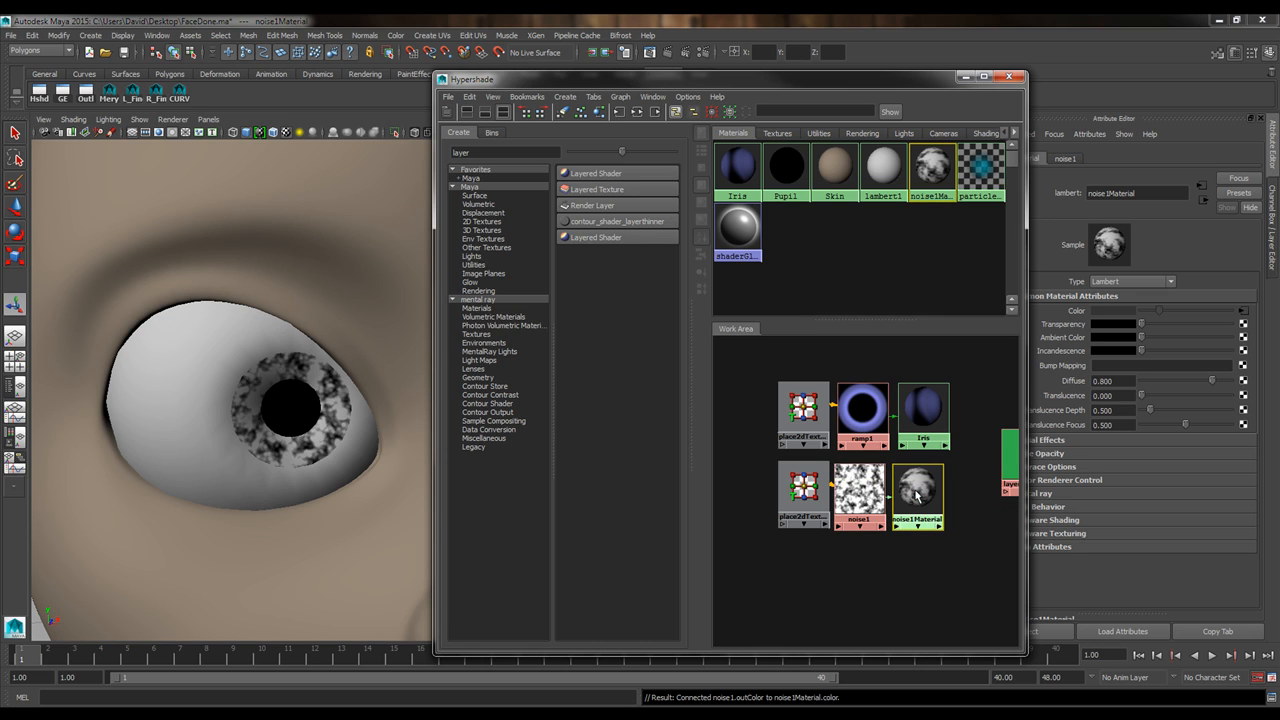
pyautogui.doubleClick(1149, 192)
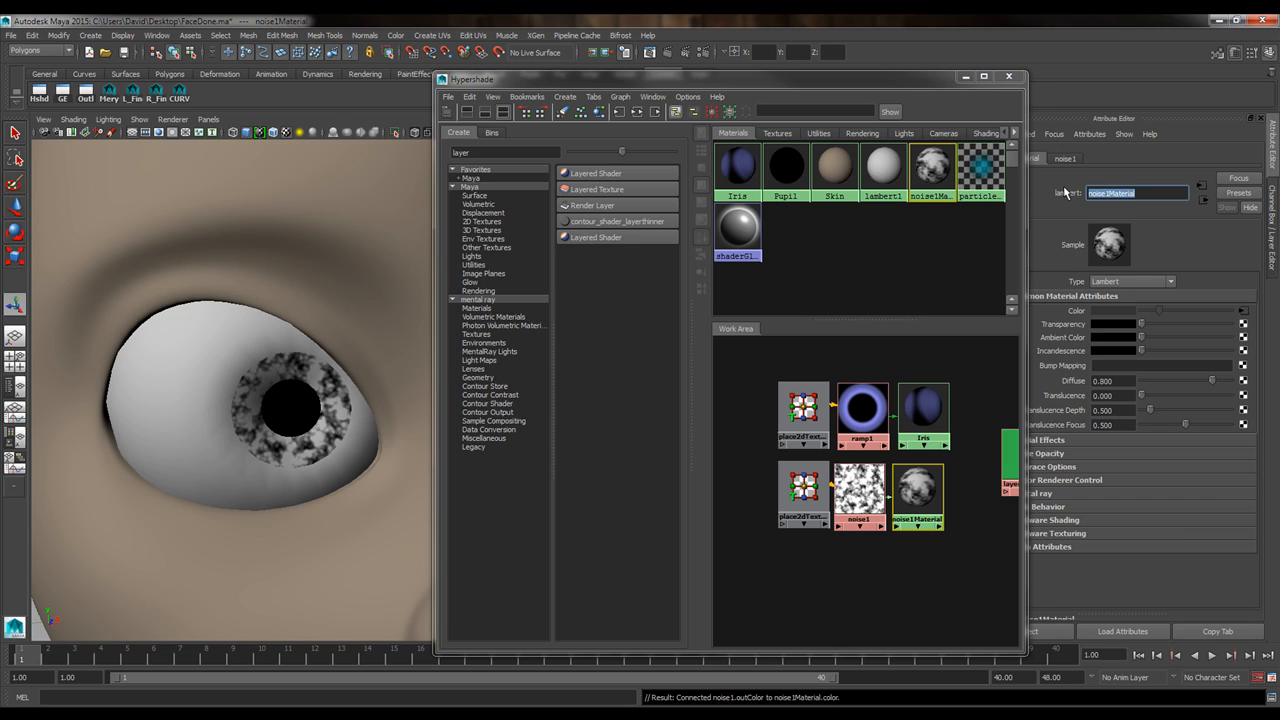
pyautogui.write('Pattern')
pyautogui.press('Return')
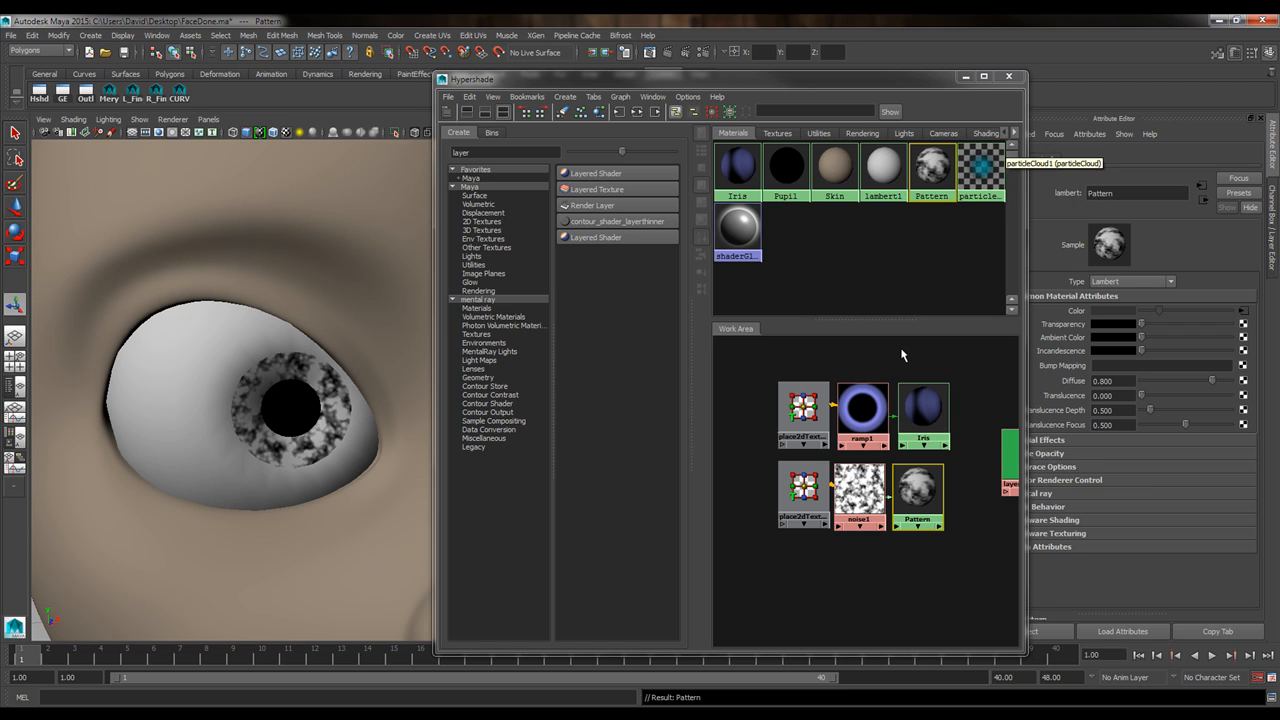
pyautogui.click(927, 607)
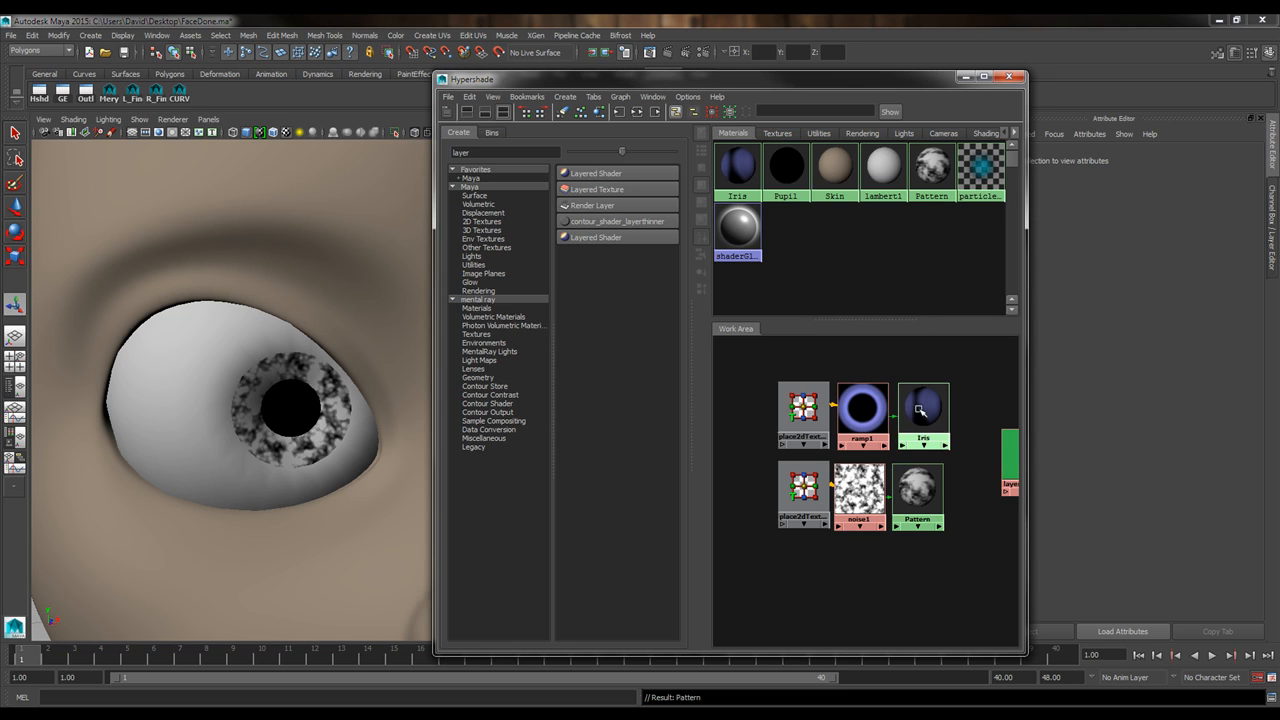
# Set the noise1 texture's Implode to about 0.880 and its Frequency to about 14.53 for fine radial iris streaks.
pyautogui.click(921, 402)
pyautogui.click(918, 485)
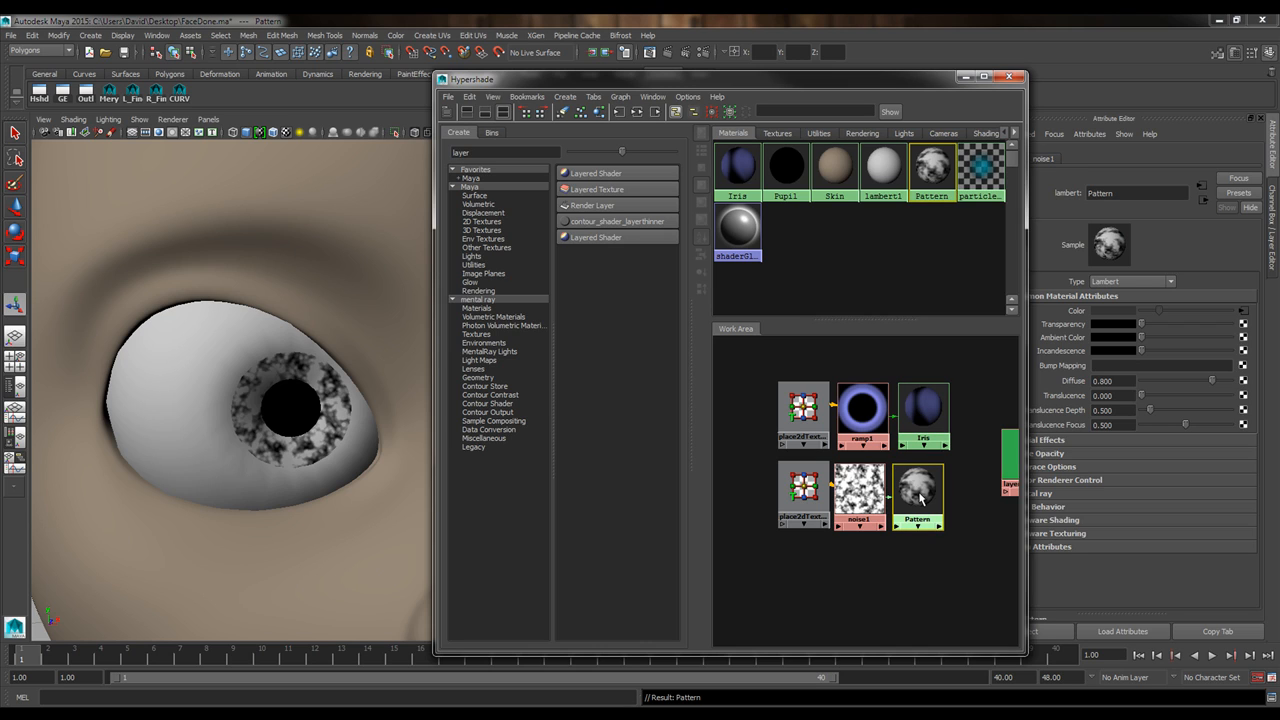
pyautogui.click(860, 490)
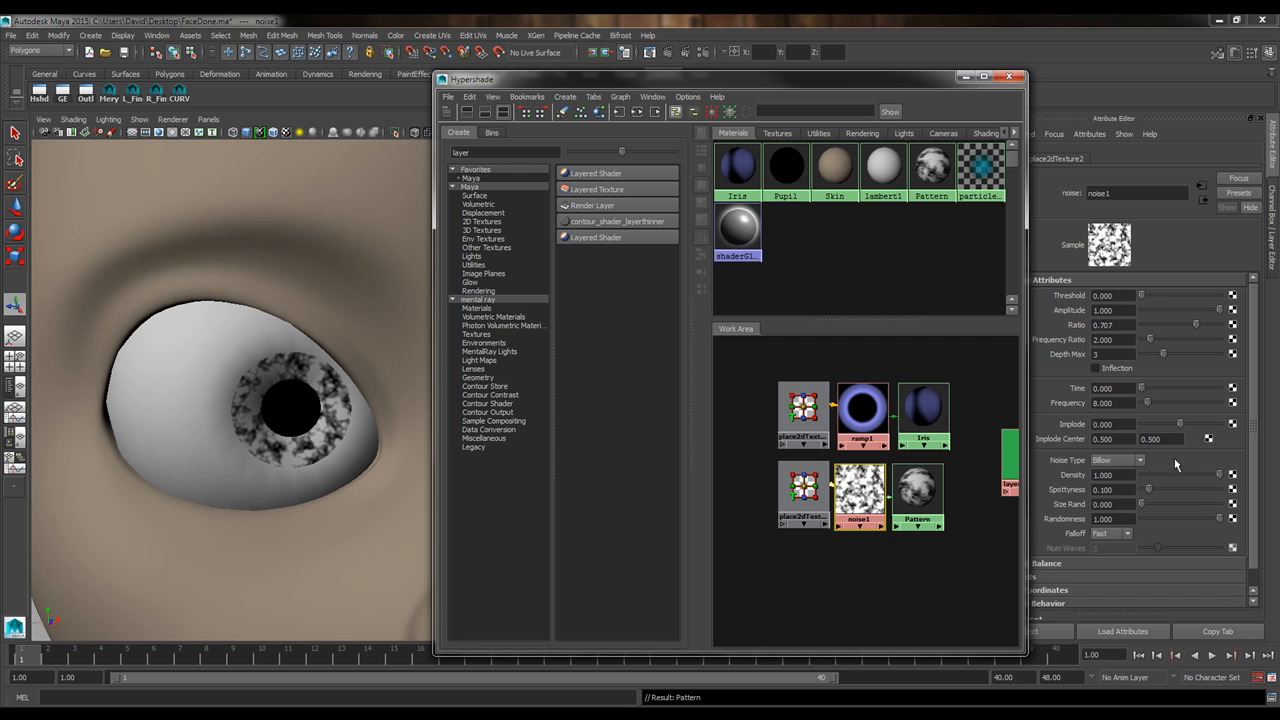
pyautogui.click(1112, 424)
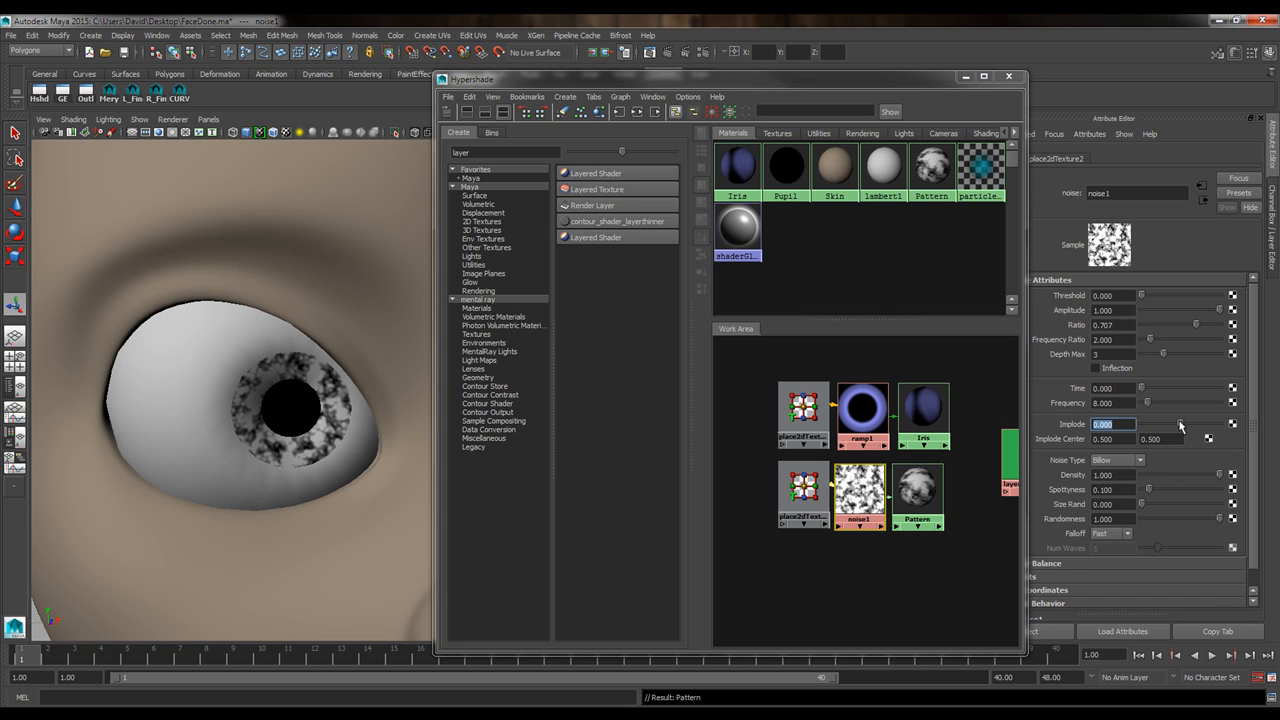
pyautogui.moveTo(1180, 425); pyautogui.dragTo(1216, 430)
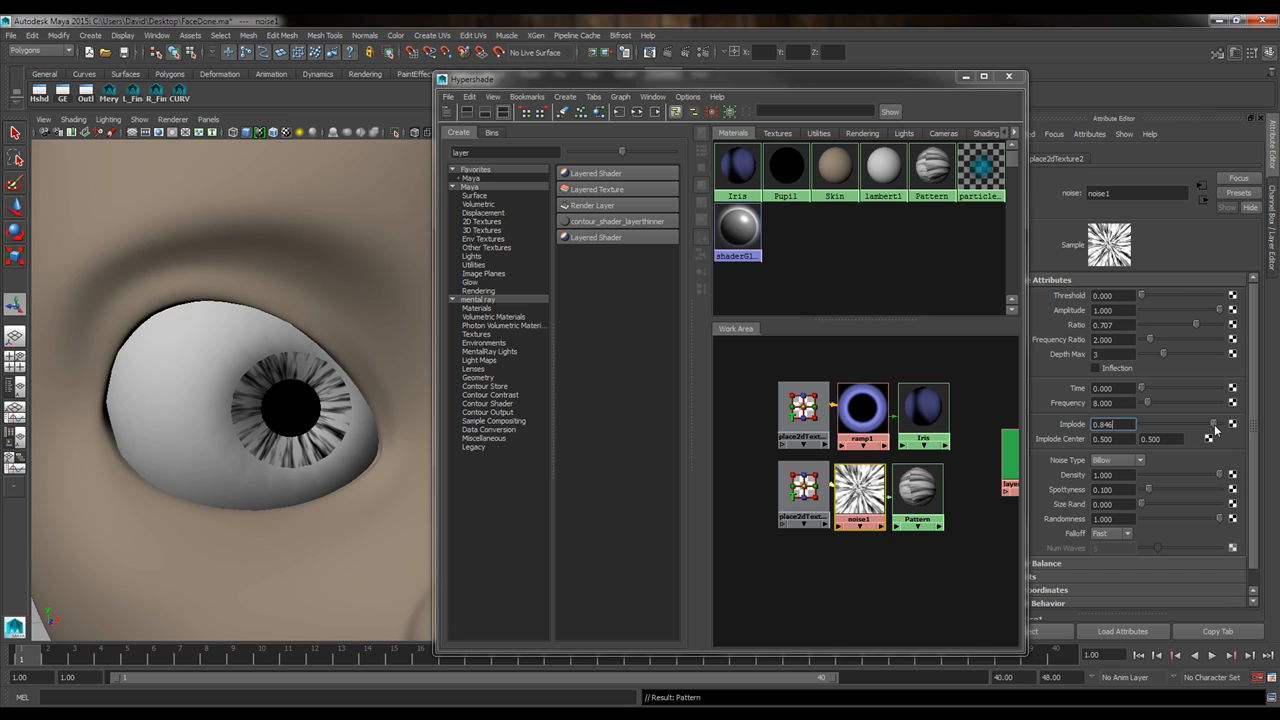
pyautogui.moveTo(1216, 430); pyautogui.dragTo(1217, 430)
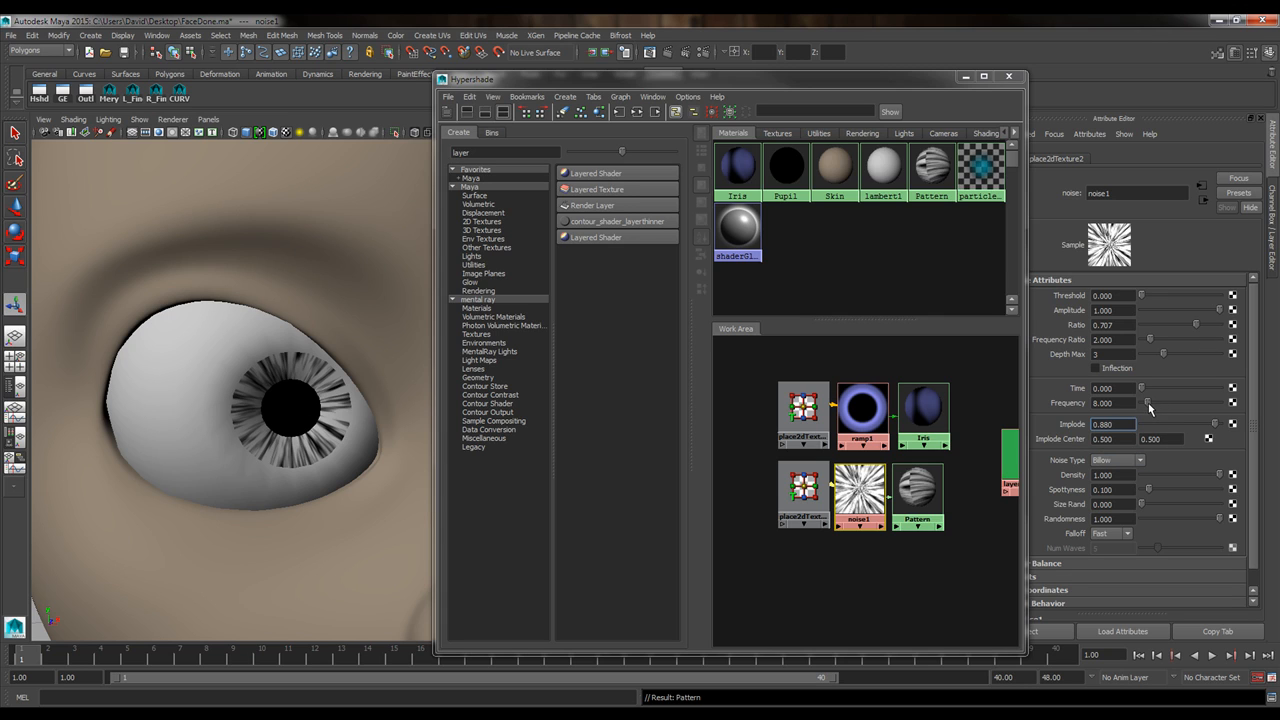
pyautogui.moveTo(1149, 408)
pyautogui.mouseDown()
pyautogui.moveTo(1176, 409)
pyautogui.moveTo(1141, 407)
pyautogui.moveTo(1153, 410)
pyautogui.mouseUp()
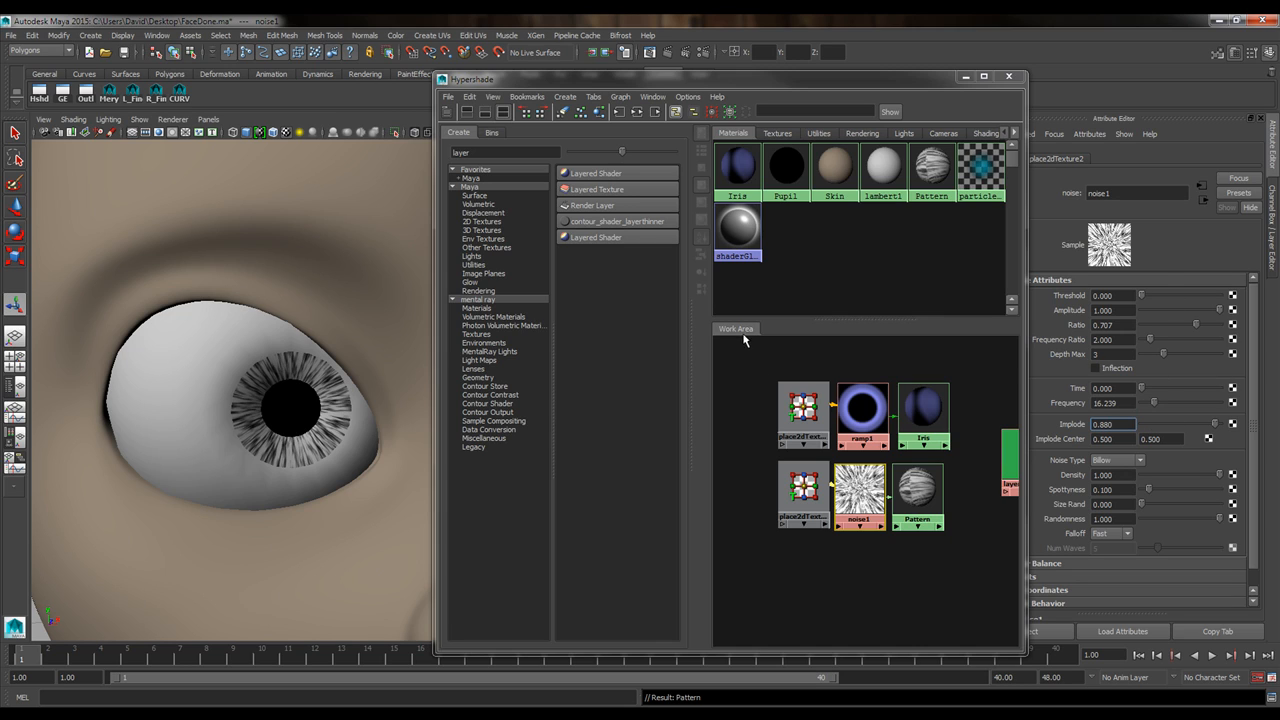
pyautogui.moveTo(1157, 406); pyautogui.dragTo(1152, 408)
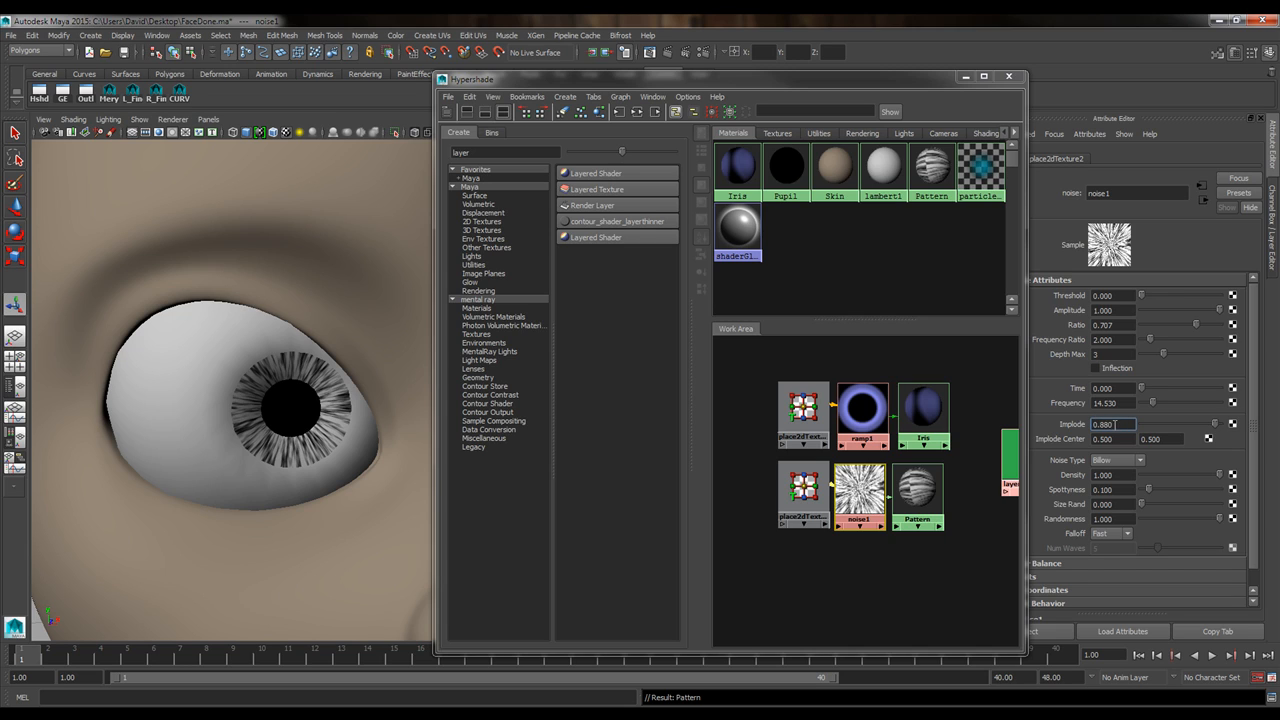
# Lower the noise1 texture's frequency to about 12.821.
pyautogui.moveTo(1116, 424); pyautogui.dragTo(1097, 437)
pyautogui.moveTo(1220, 475)
pyautogui.mouseDown()
pyautogui.moveTo(1186, 471)
pyautogui.moveTo(1220, 470)
pyautogui.mouseUp()
pyautogui.moveTo(1155, 406); pyautogui.dragTo(1152, 407)
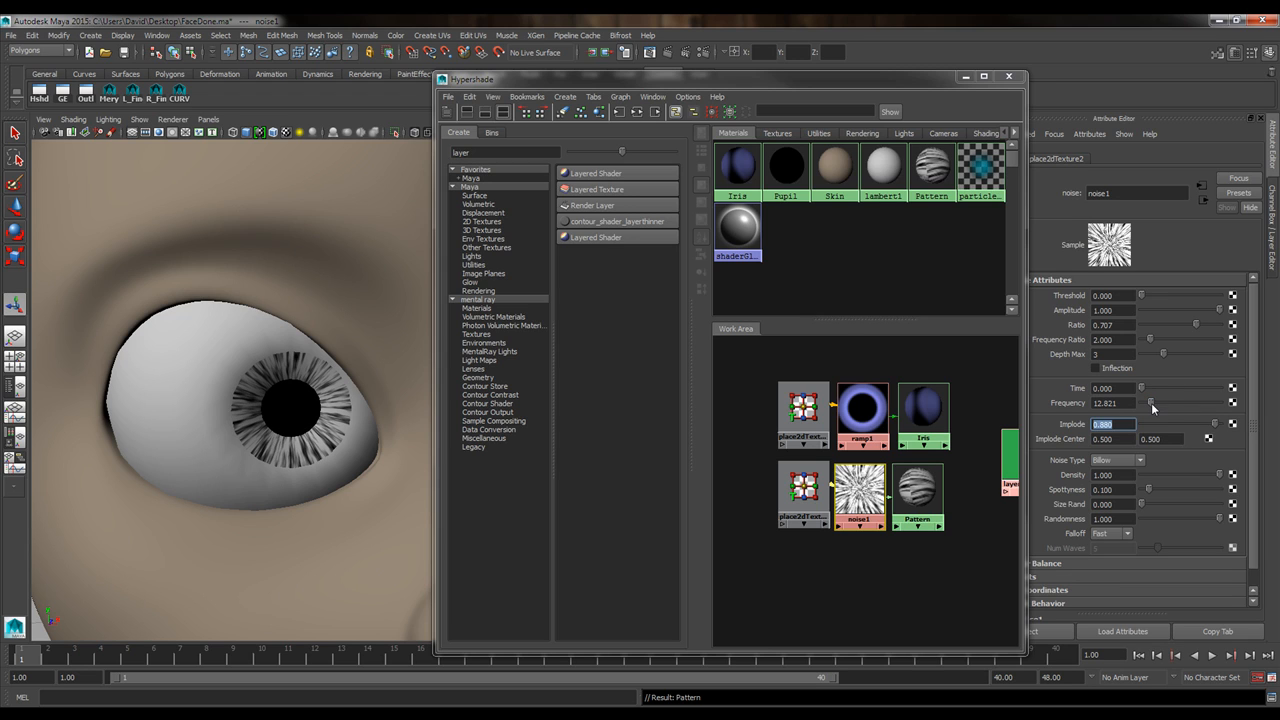
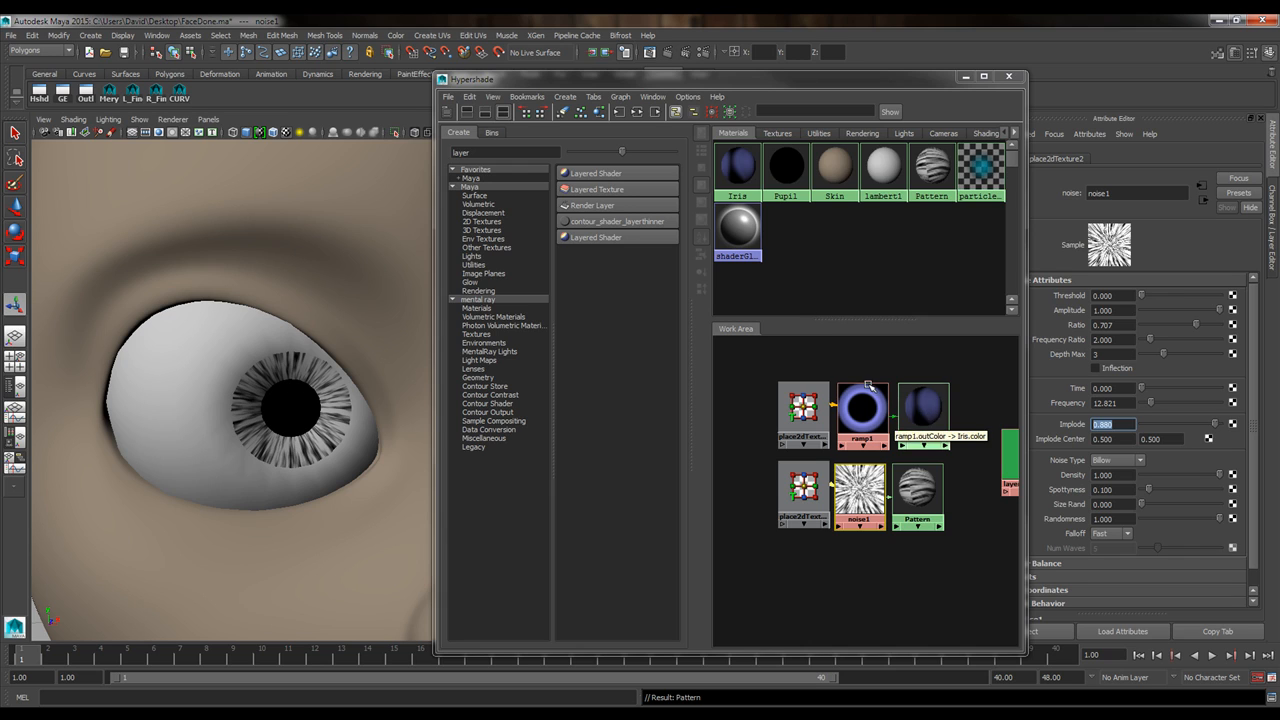
# Connect the Iris and Pattern materials to layeredTexture1 using the default input connection.
pyautogui.press('a')
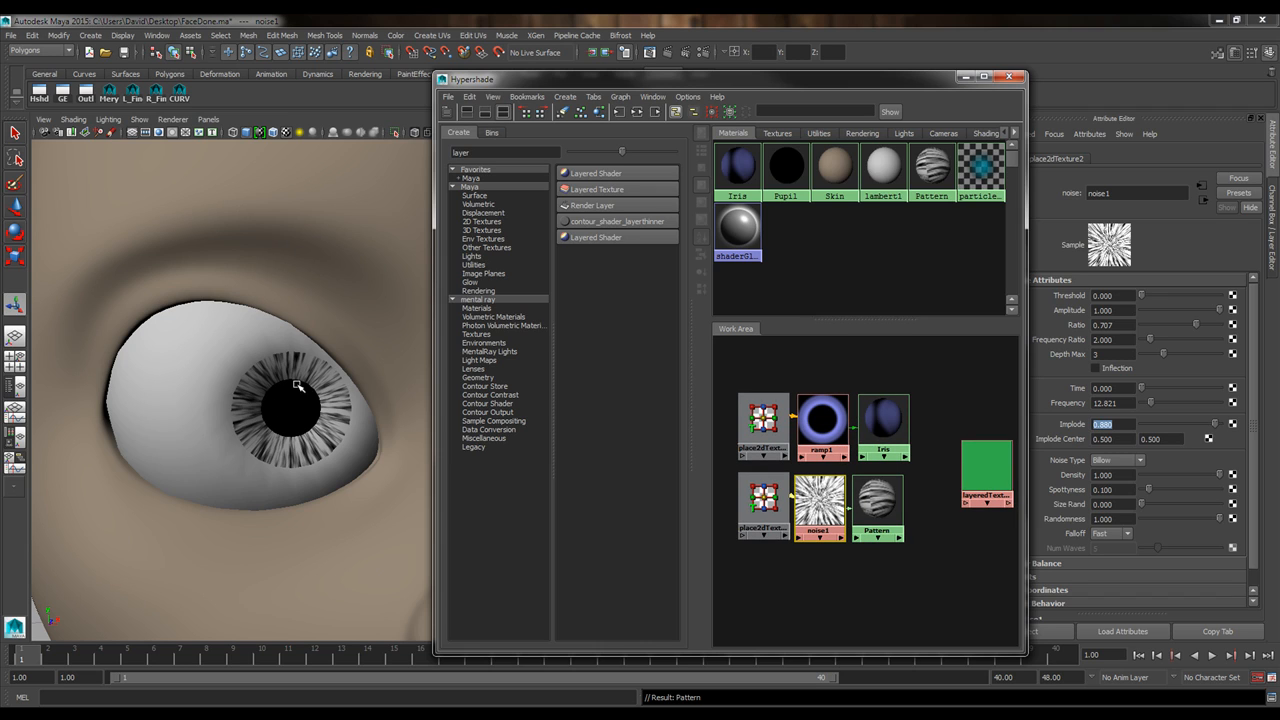
pyautogui.moveTo(967, 480)
pyautogui.mouseDown()
pyautogui.moveTo(955, 428)
pyautogui.moveTo(943, 458)
pyautogui.moveTo(957, 468)
pyautogui.mouseUp()
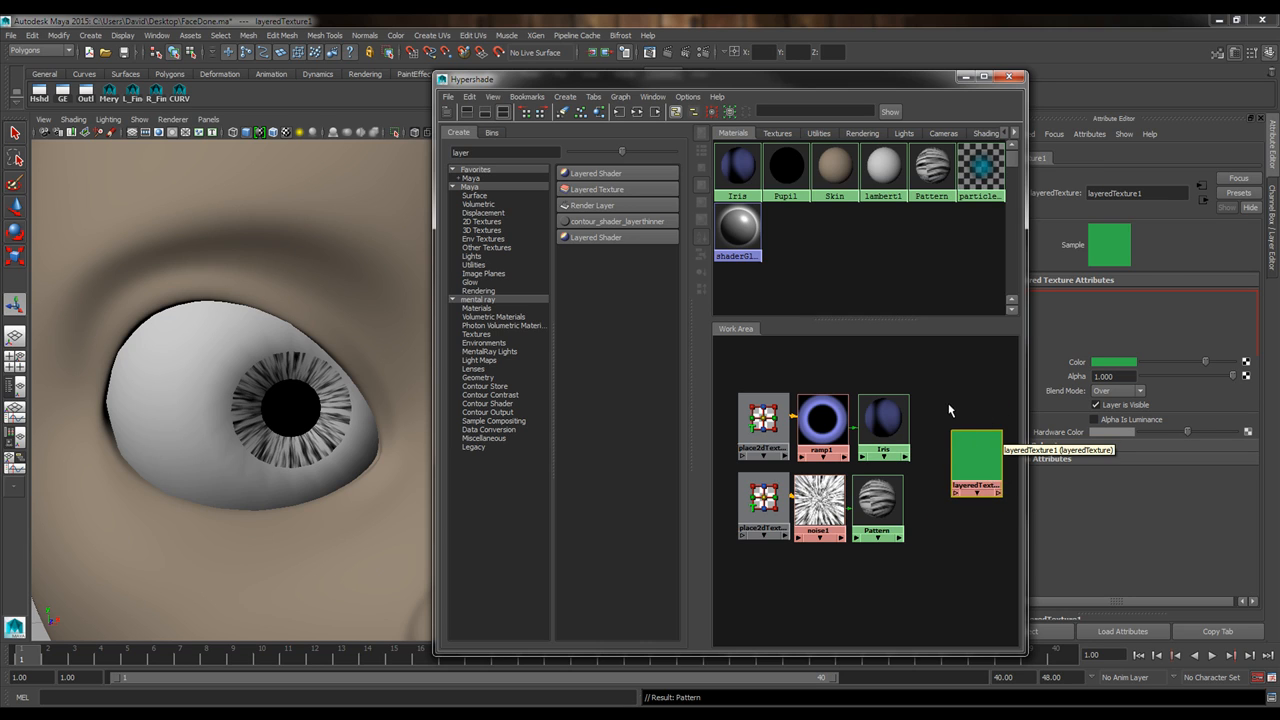
pyautogui.click(952, 407)
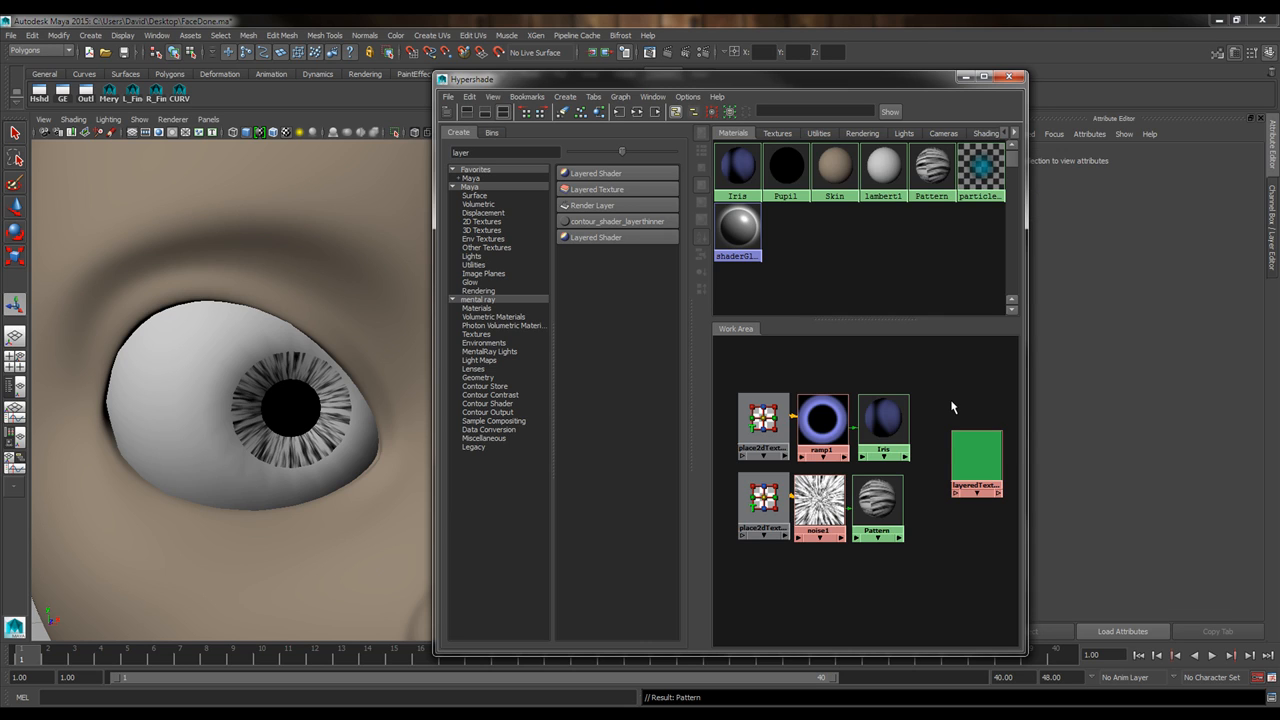
pyautogui.click(980, 458)
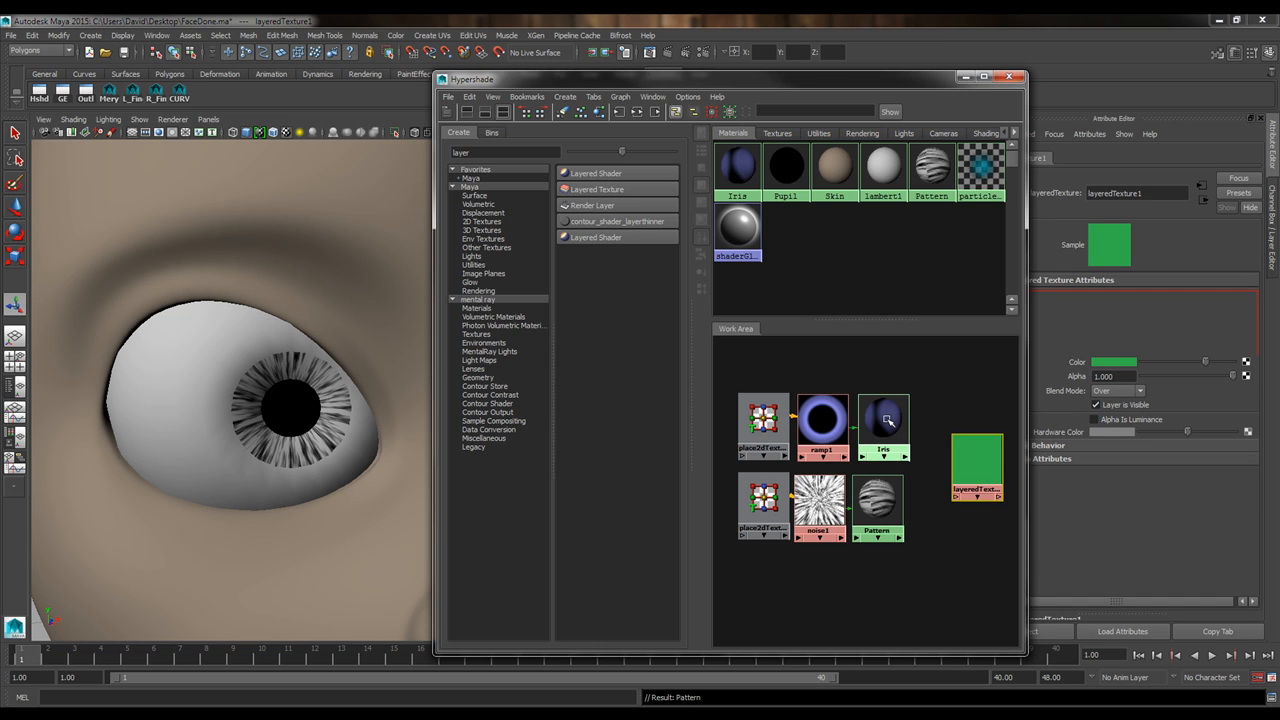
pyautogui.moveTo(886, 420); pyautogui.dragTo(976, 466, button='middle')
pyautogui.click(960, 366)
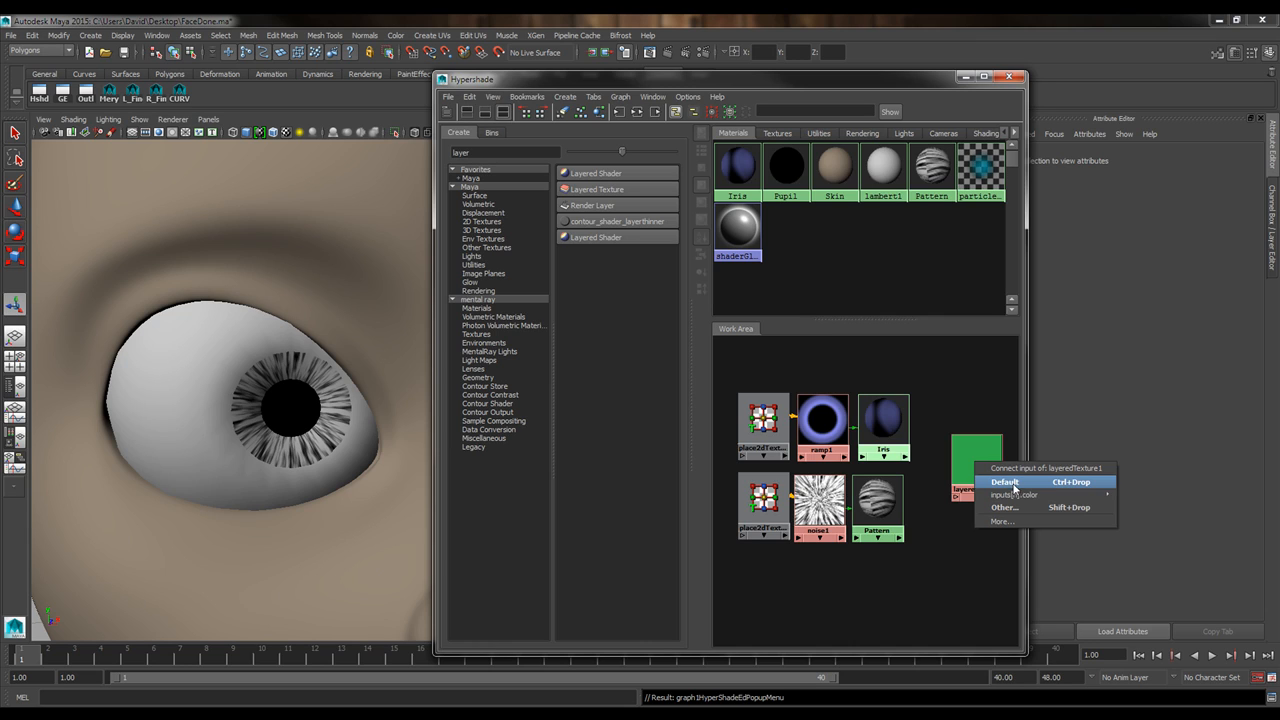
pyautogui.click(1004, 482)
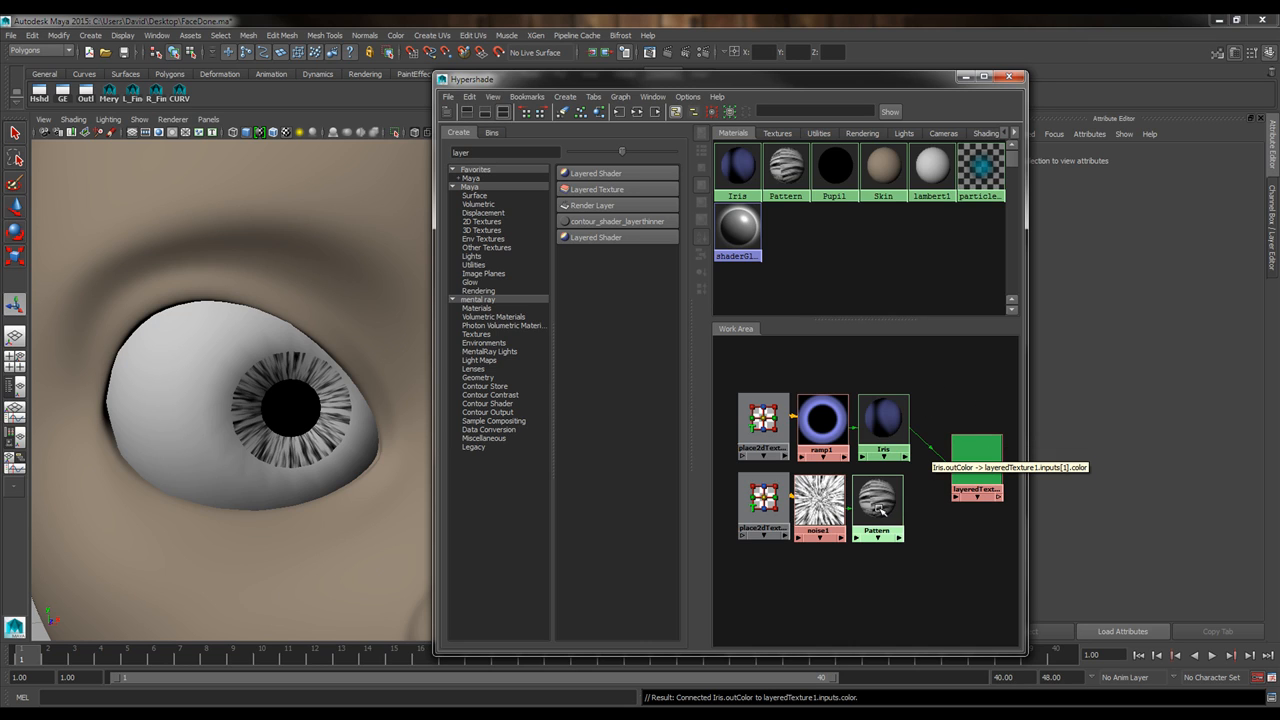
pyautogui.moveTo(880, 510); pyautogui.dragTo(967, 473, button='middle')
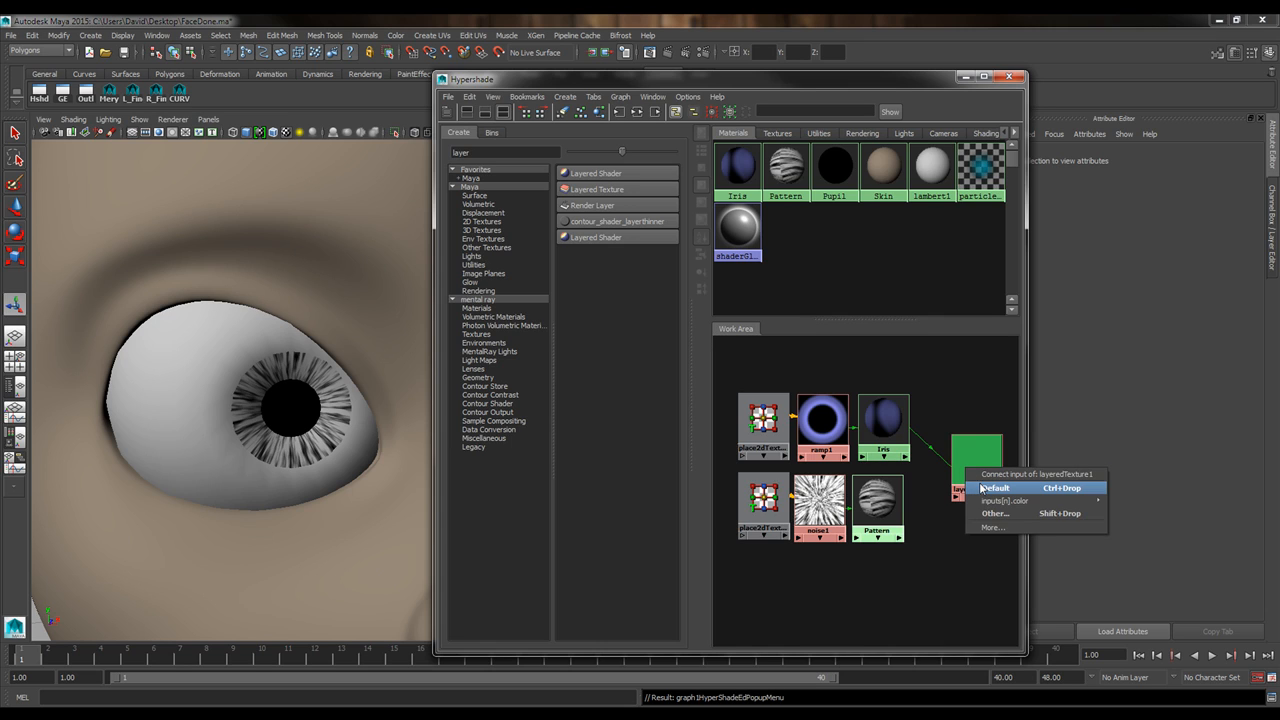
pyautogui.click(994, 488)
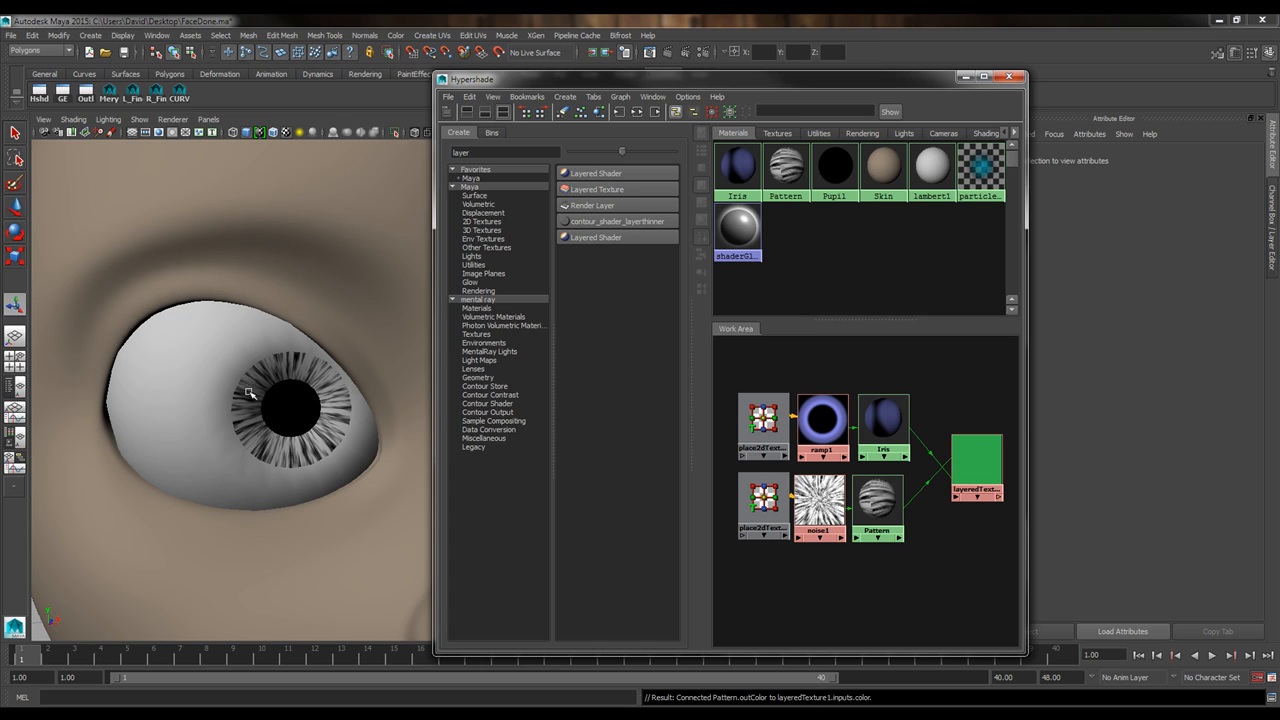
# Delete the default green layer from layeredTexture1, leaving only the two connected material layers.
pyautogui.click(964, 461)
pyautogui.moveTo(968, 464); pyautogui.dragTo(958, 472)
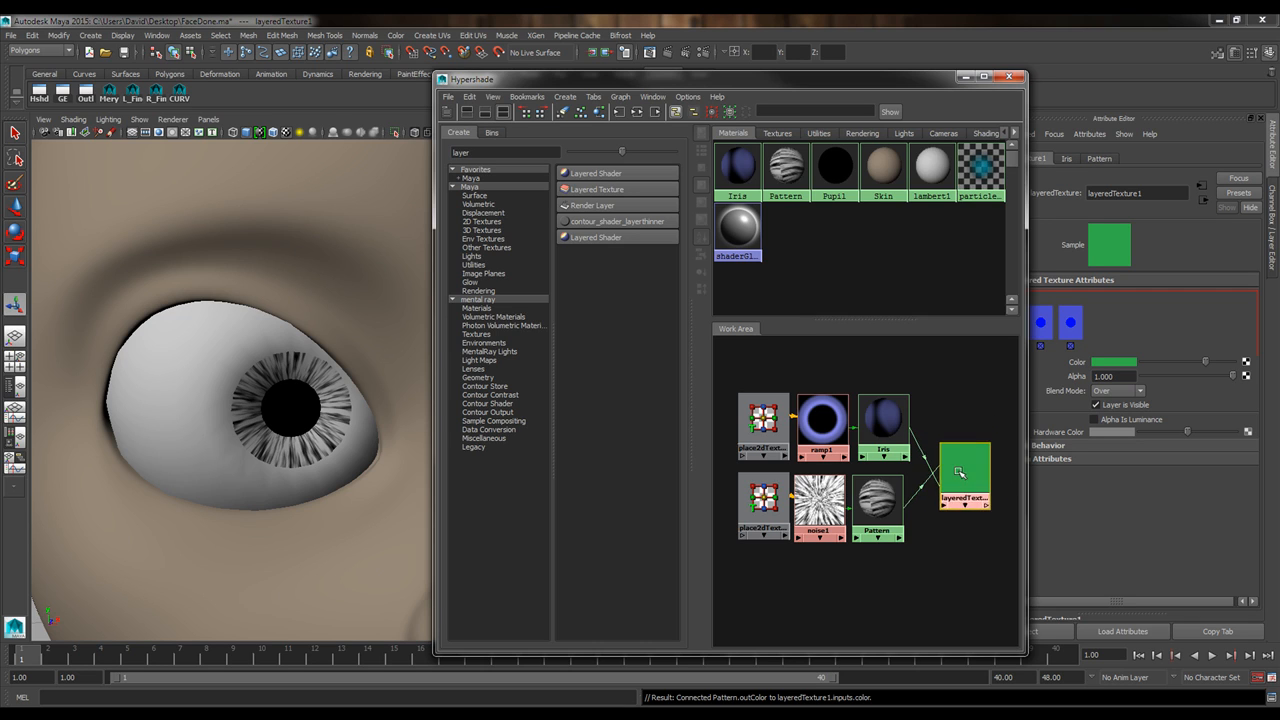
pyautogui.moveTo(825, 76); pyautogui.dragTo(770, 73)
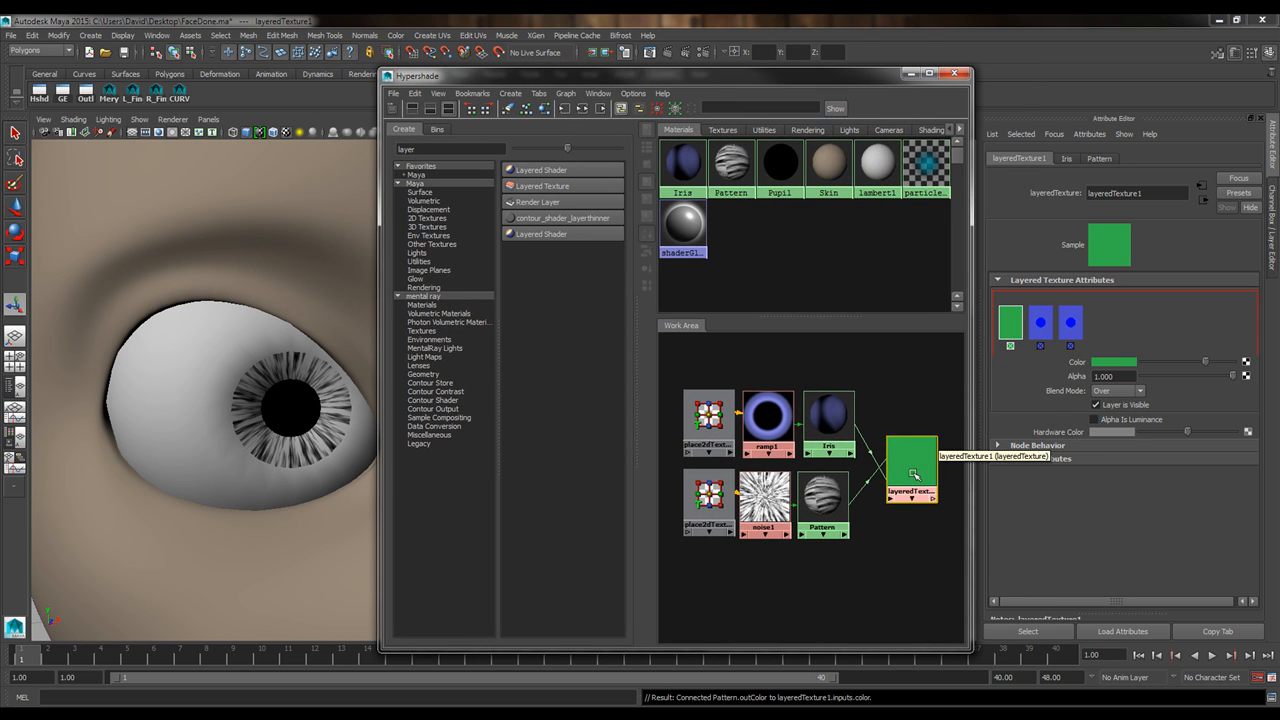
pyautogui.click(1010, 346)
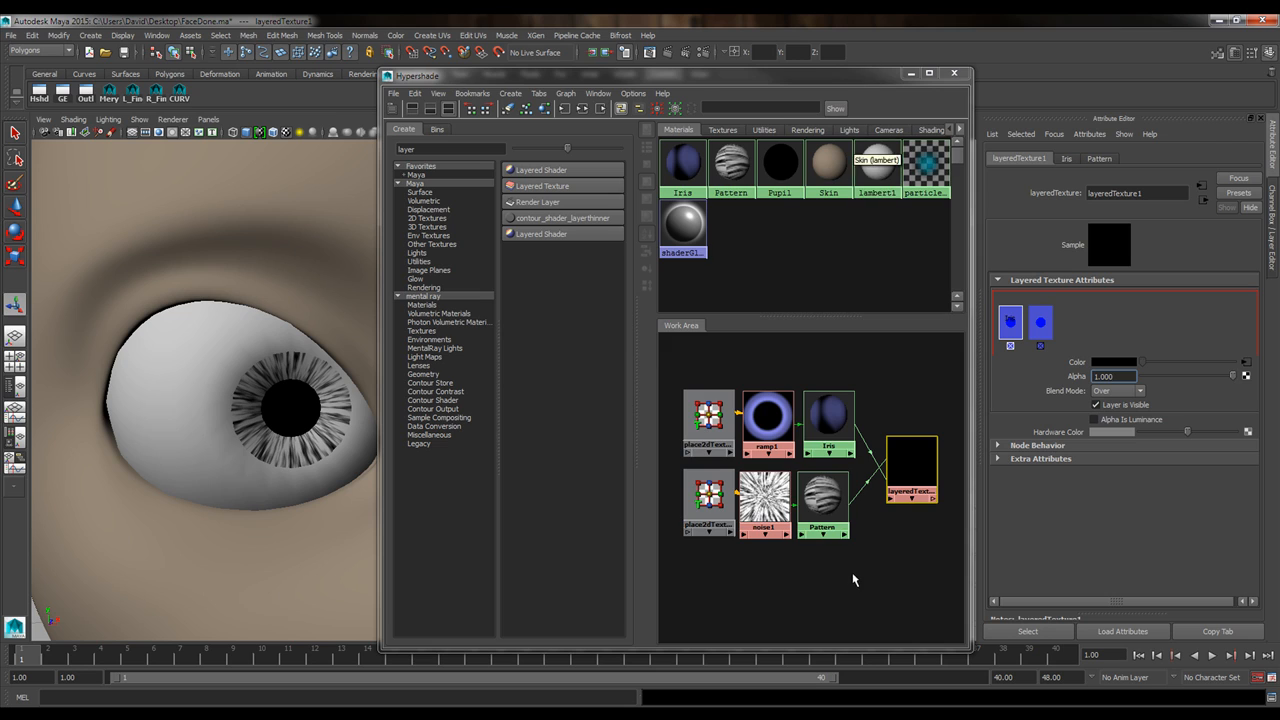
pyautogui.click(913, 466)
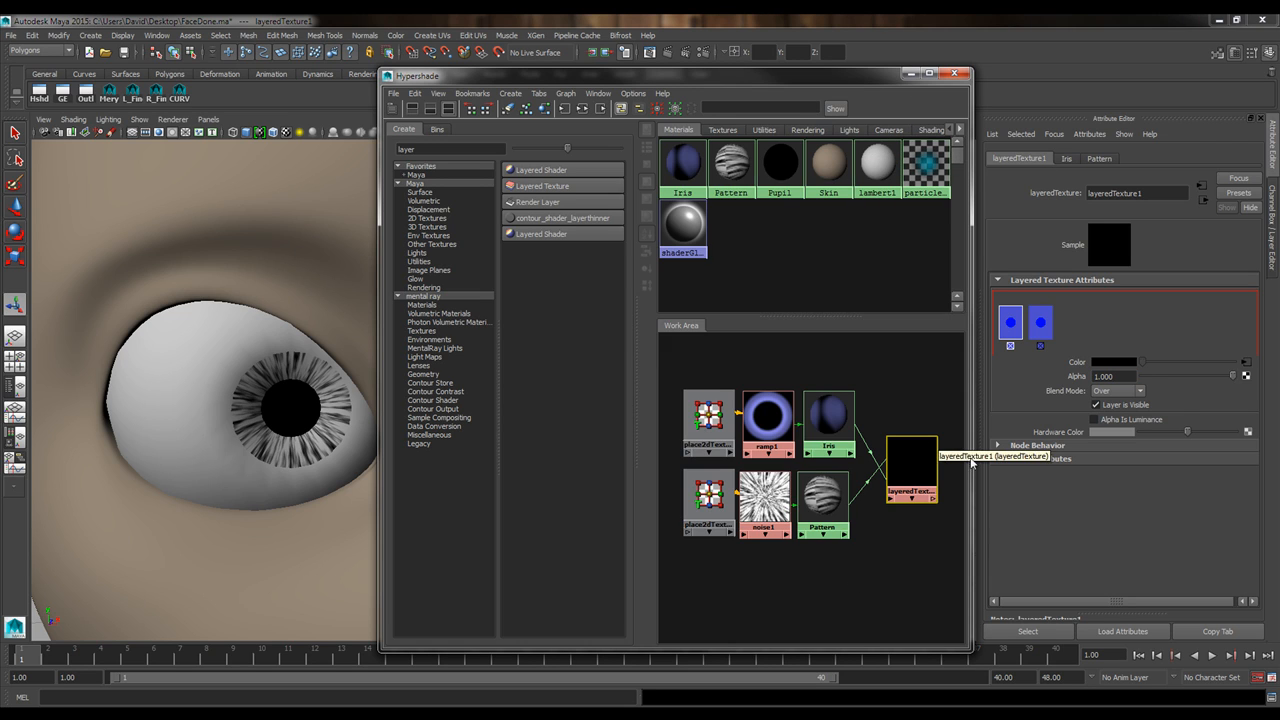
# Select the faces that use the Pattern material and assign the layered texture's material to them.
pyautogui.moveTo(971, 462); pyautogui.dragTo(1040, 480)
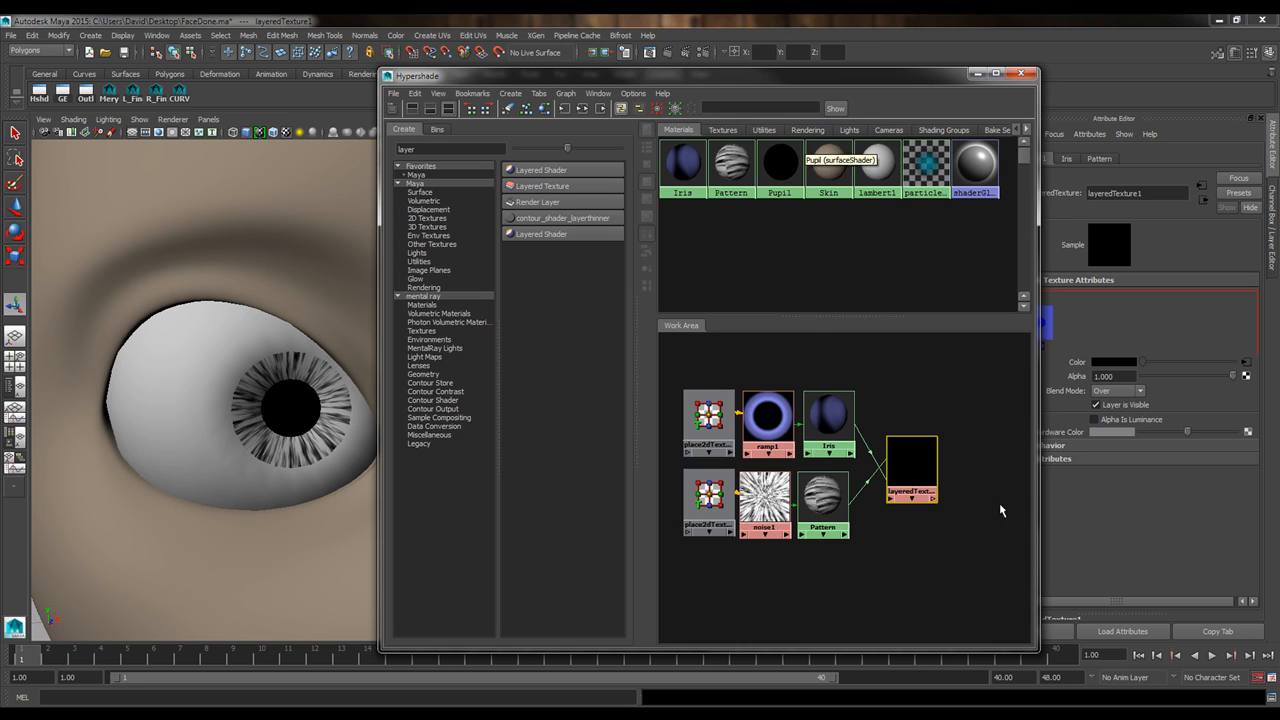
pyautogui.moveTo(892, 471); pyautogui.dragTo(926, 449)
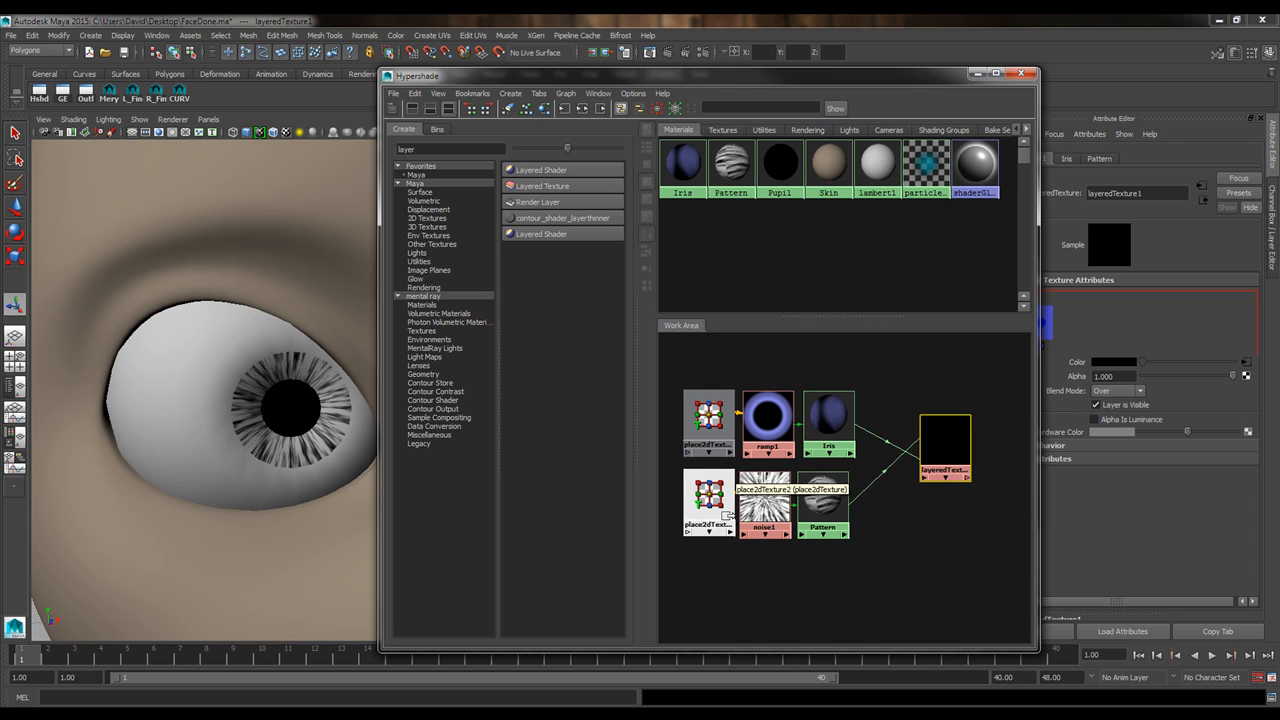
pyautogui.rightClick(826, 508)
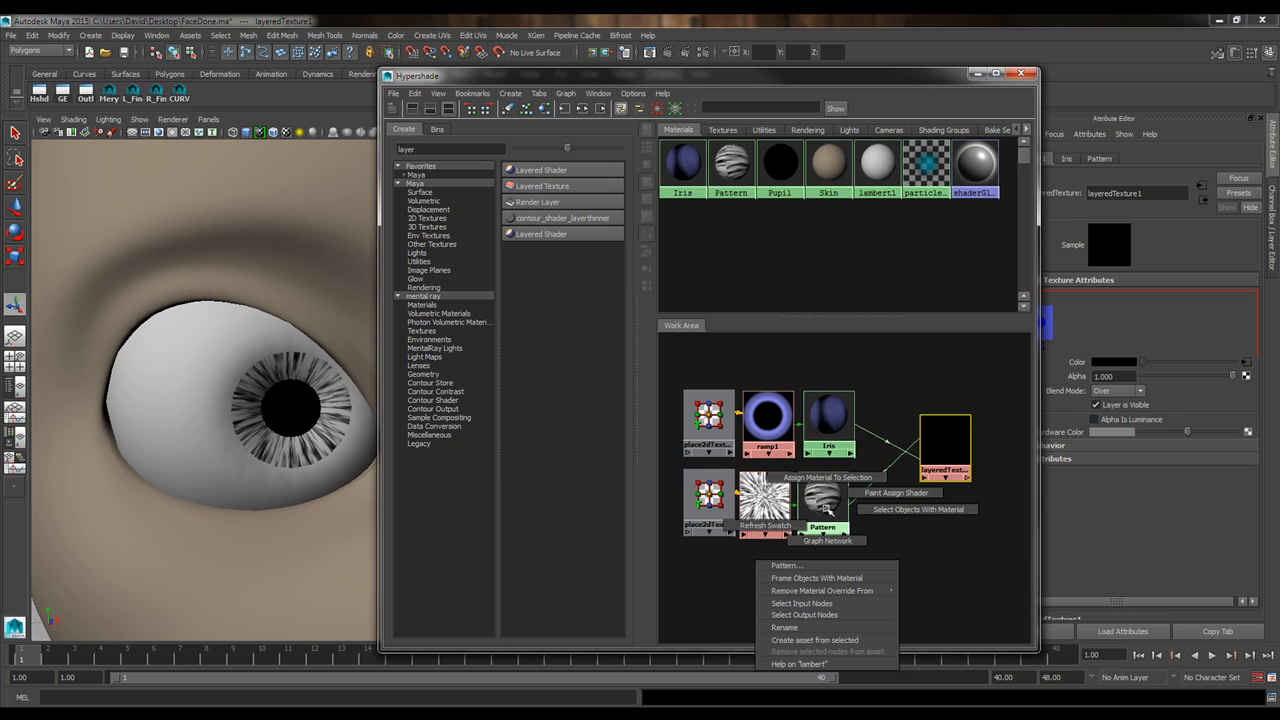
pyautogui.click(884, 511)
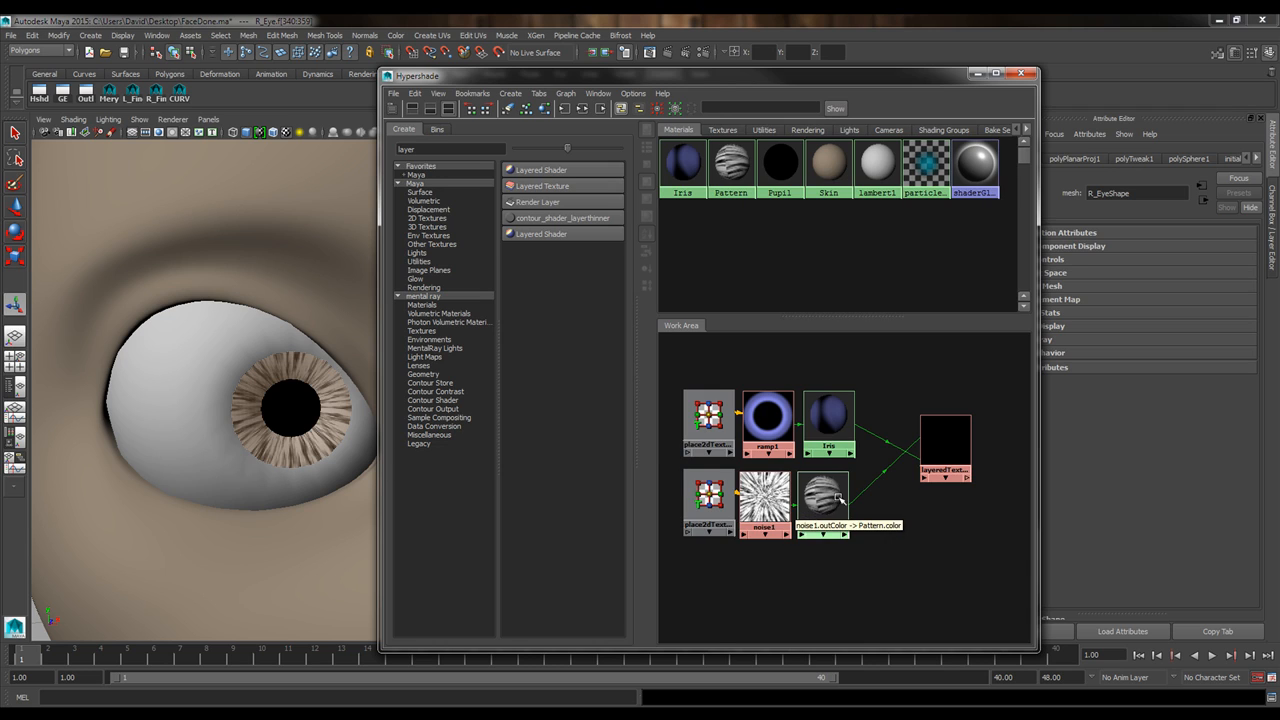
pyautogui.rightClick(938, 443)
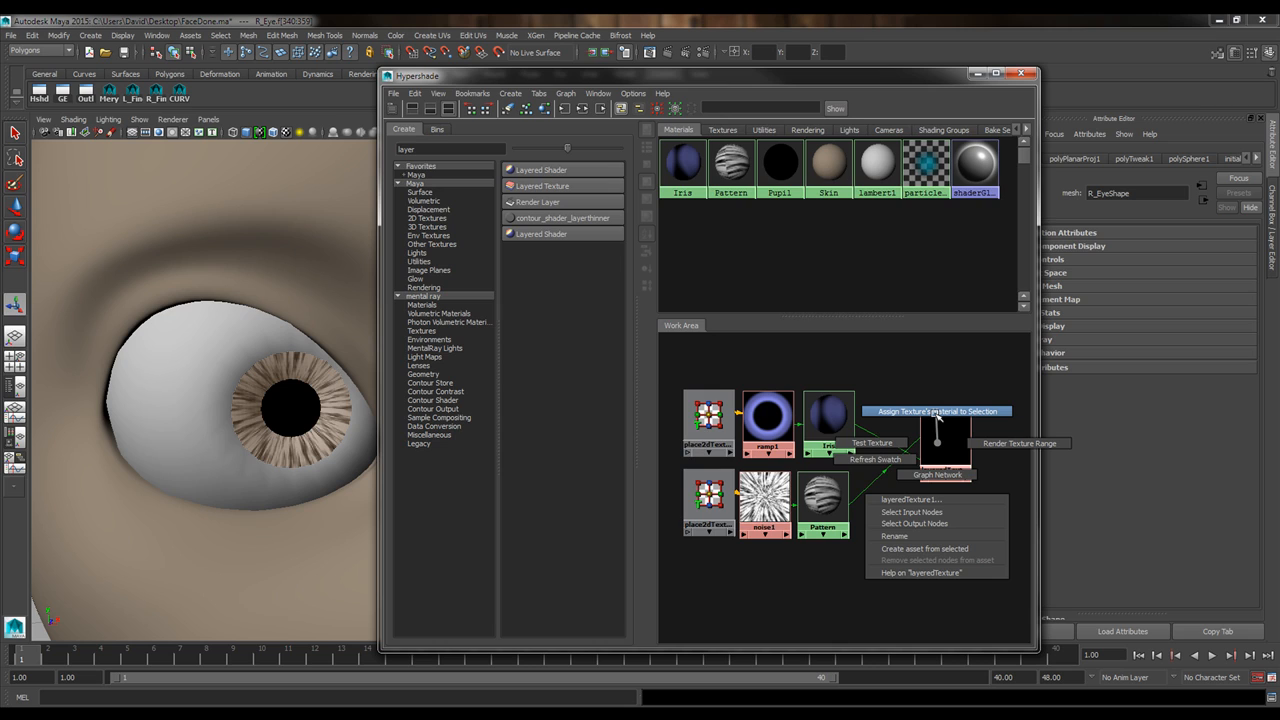
pyautogui.click(936, 412)
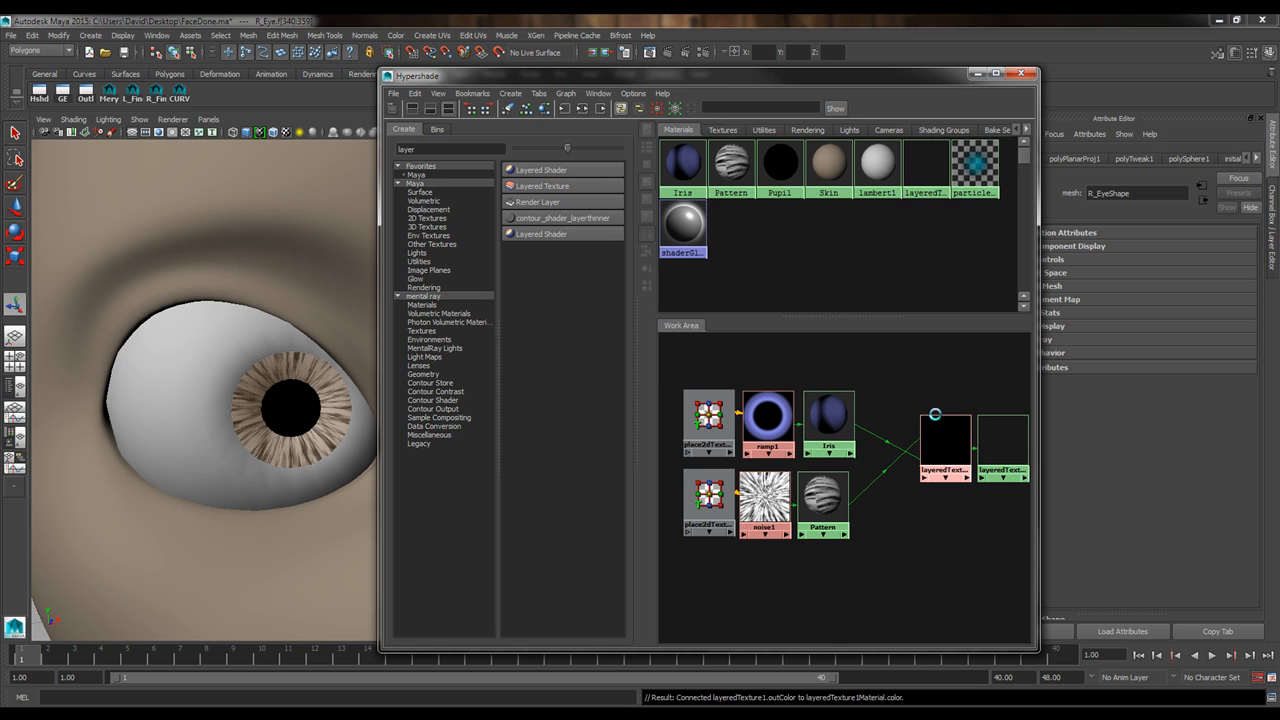
pyautogui.click(941, 547)
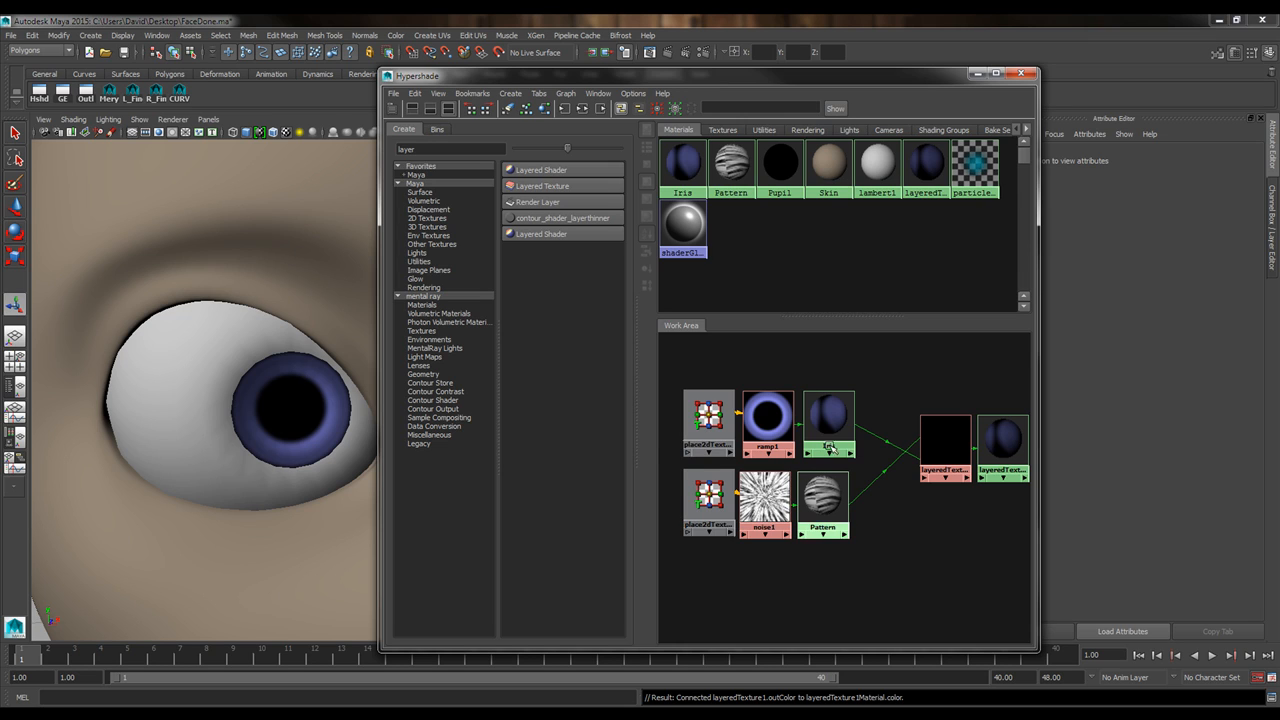
# Examine the layered texture network, the shader type options of its material and the eye's appearance in the viewport.
pyautogui.moveTo(834, 340); pyautogui.dragTo(820, 512)
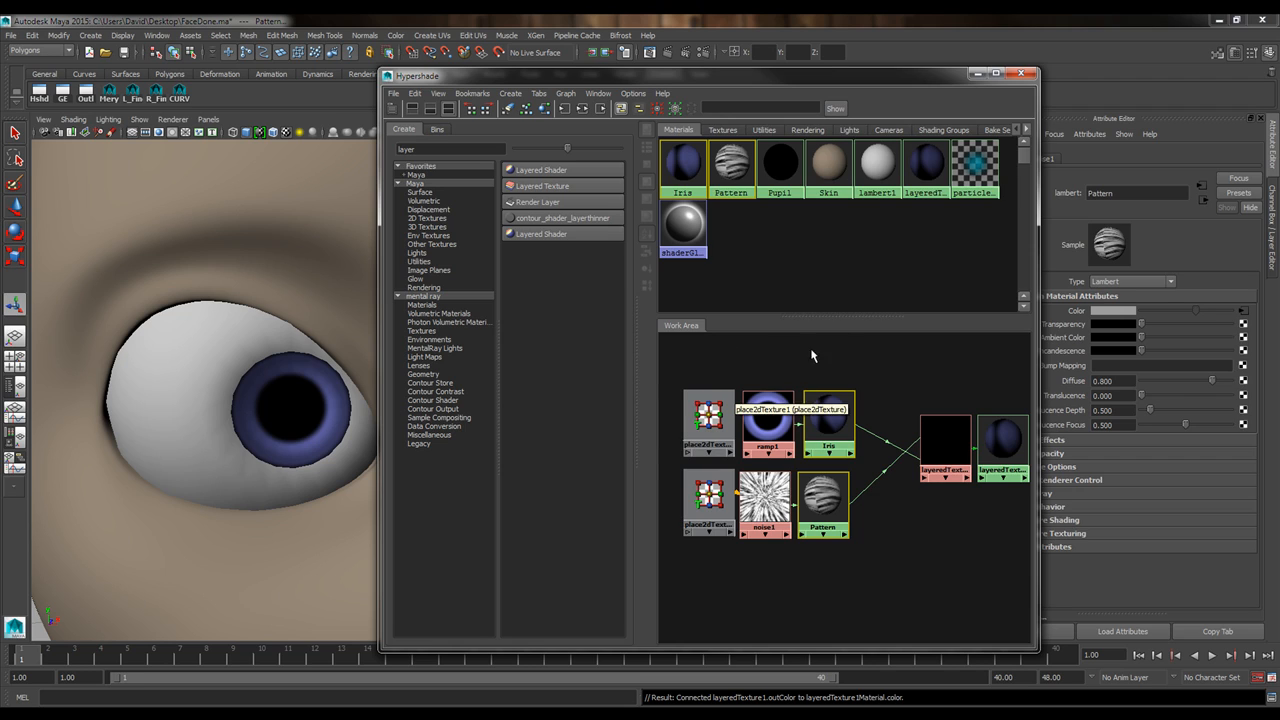
pyautogui.click(930, 375)
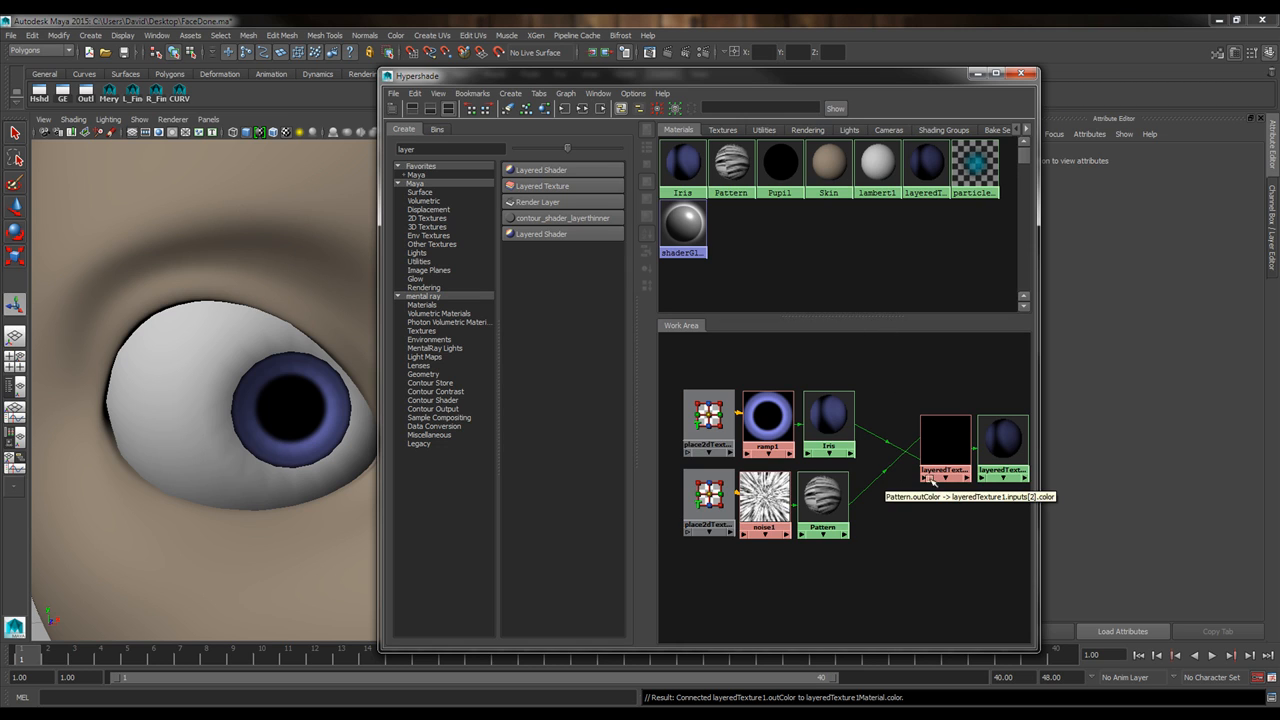
pyautogui.keyDown('alt'); pyautogui.moveTo(922, 476); pyautogui.dragTo(881, 480, button='middle'); pyautogui.keyUp('alt')
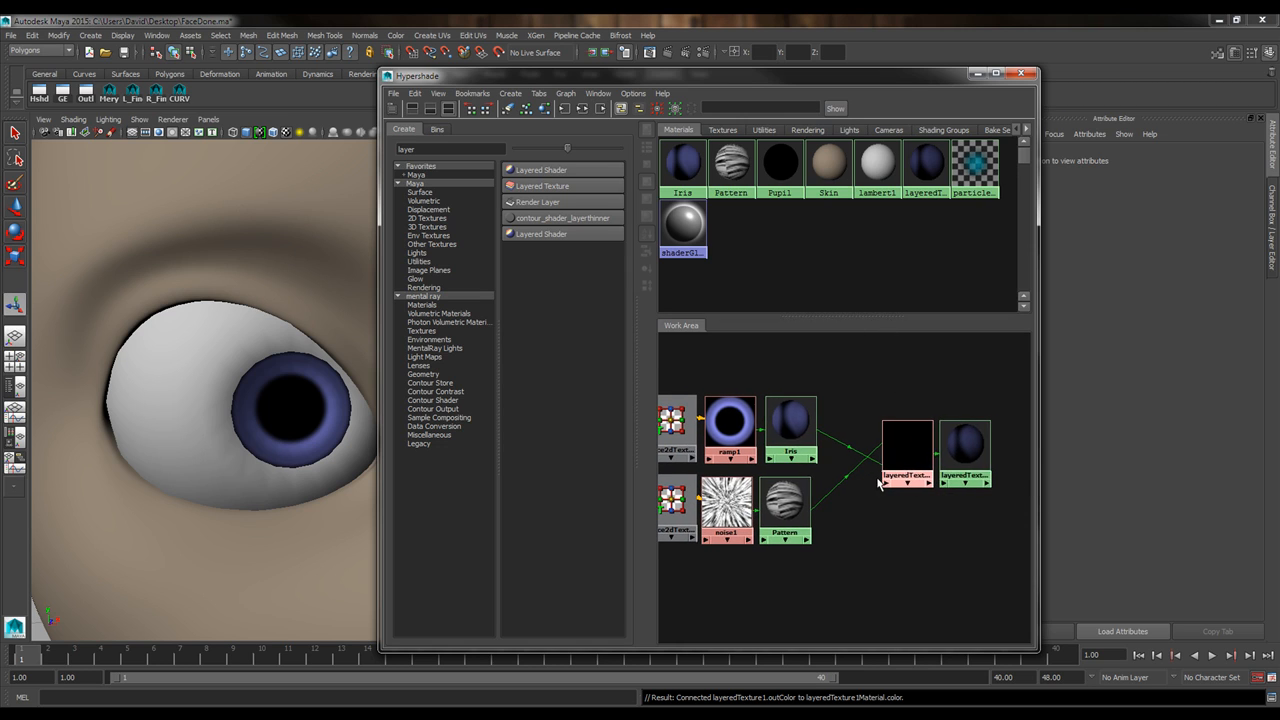
pyautogui.click(964, 450)
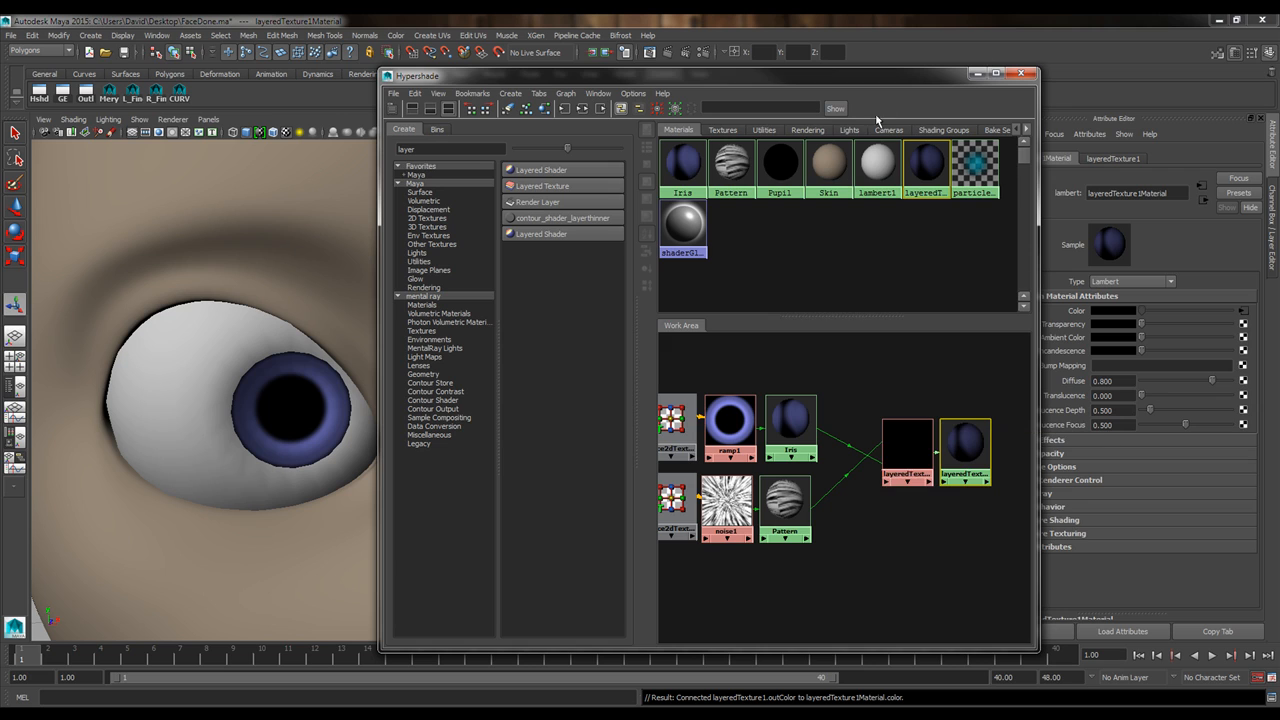
pyautogui.moveTo(897, 84); pyautogui.dragTo(807, 77)
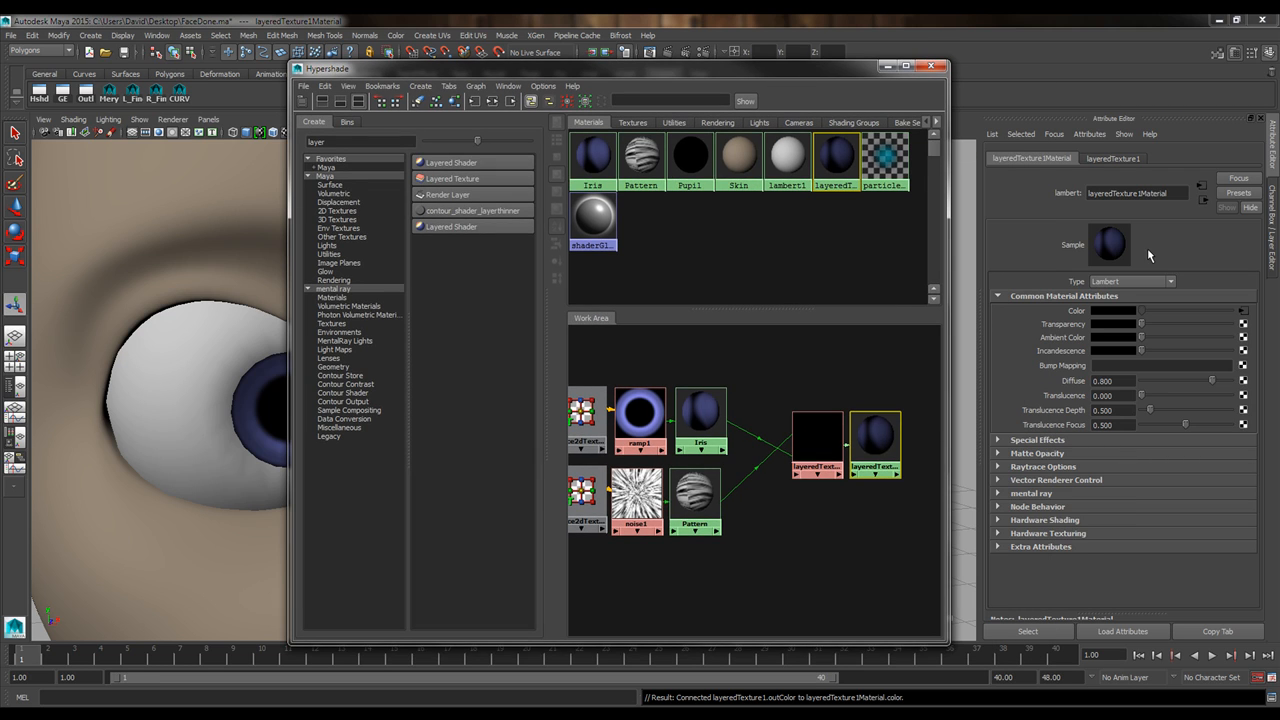
pyautogui.click(1130, 281)
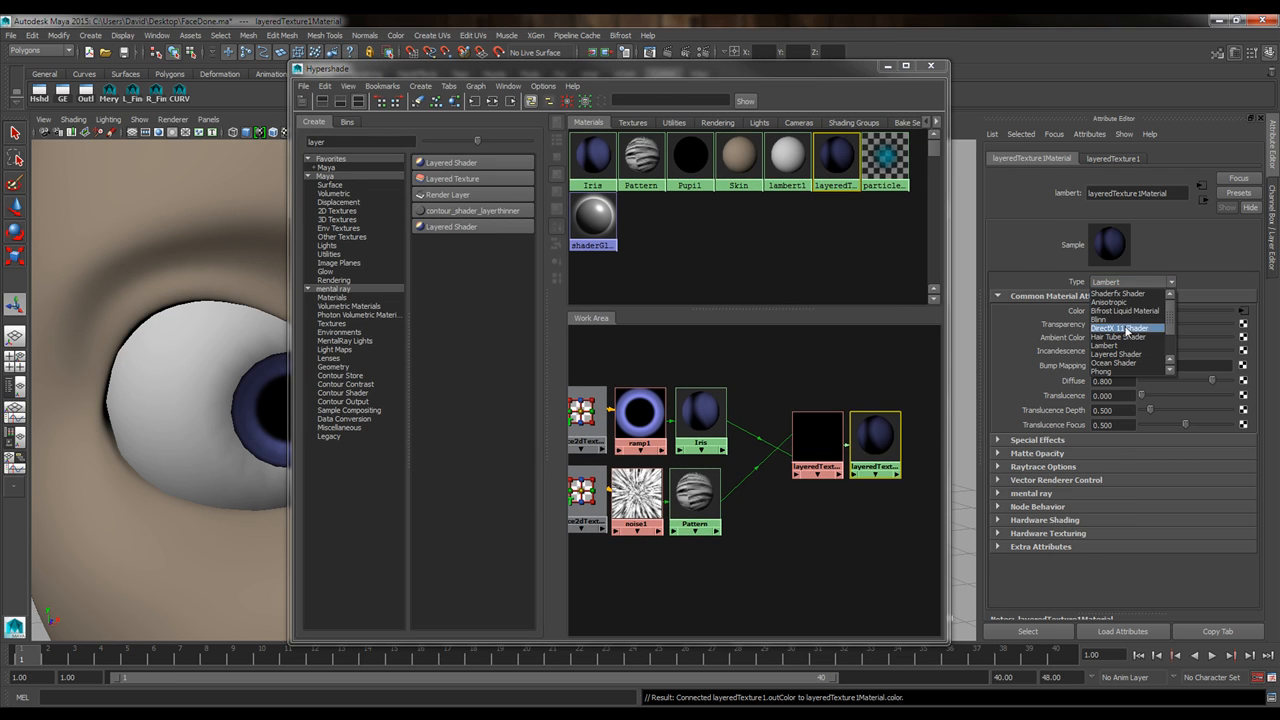
pyautogui.click(1133, 252)
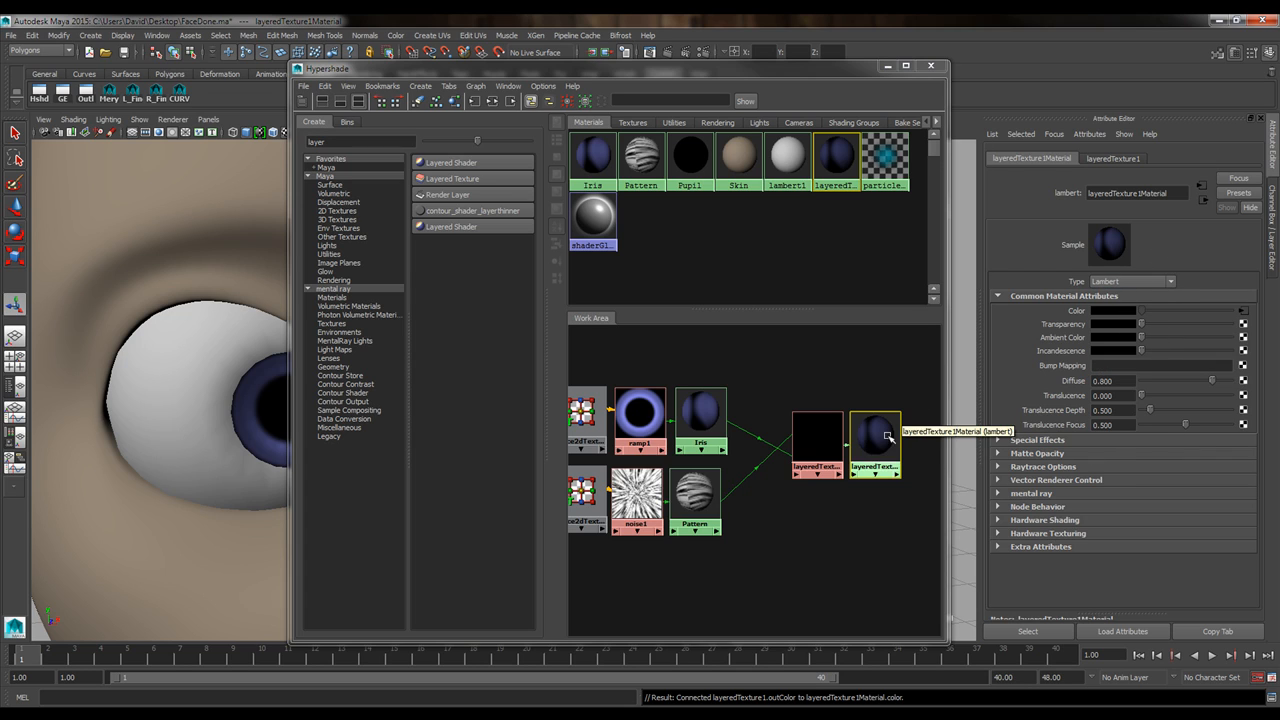
pyautogui.click(826, 440)
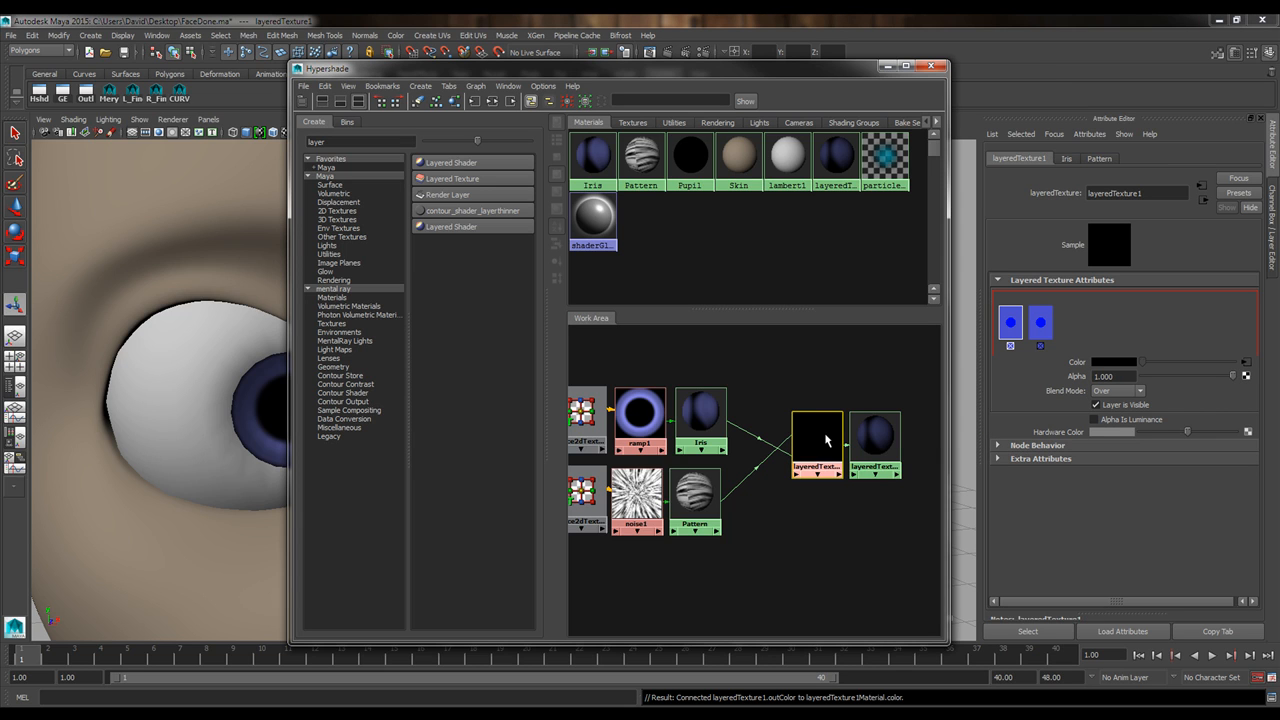
pyautogui.click(884, 68)
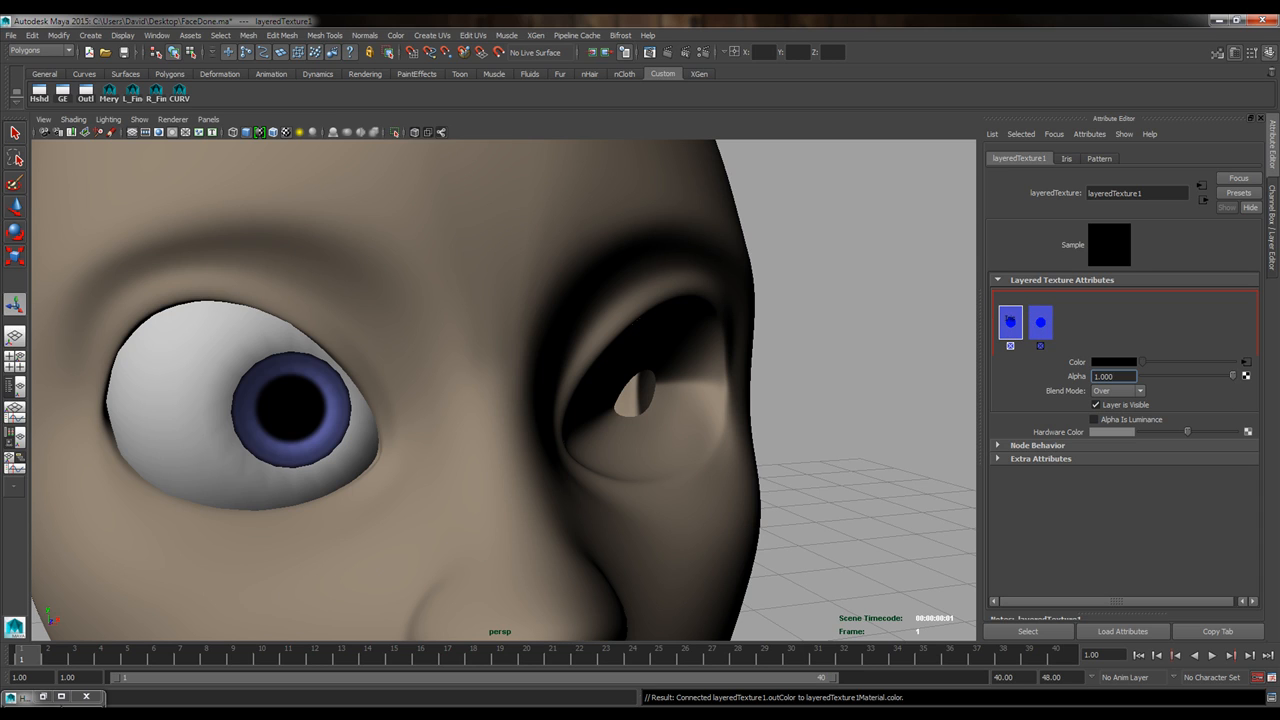
pyautogui.click(44, 697)
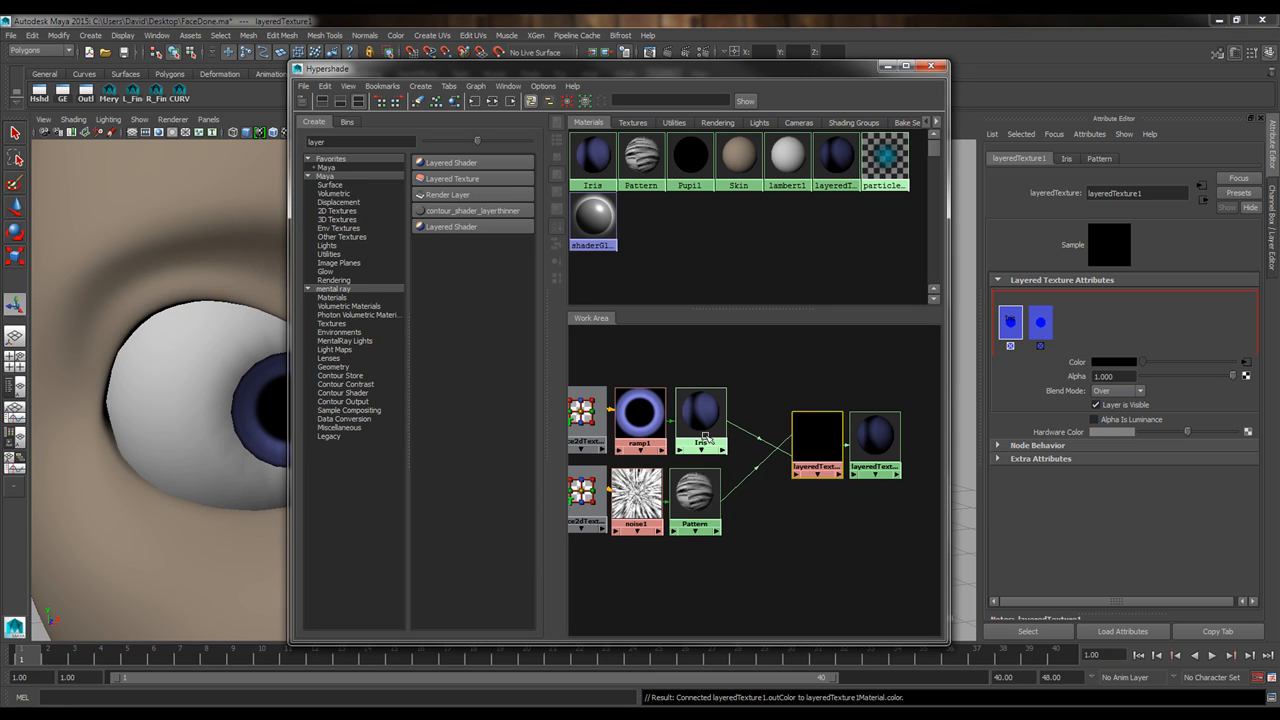
# Set the blend mode of the first layer in layeredTexture1 to Multiply and select the eye to check it.
pyautogui.click(884, 67)
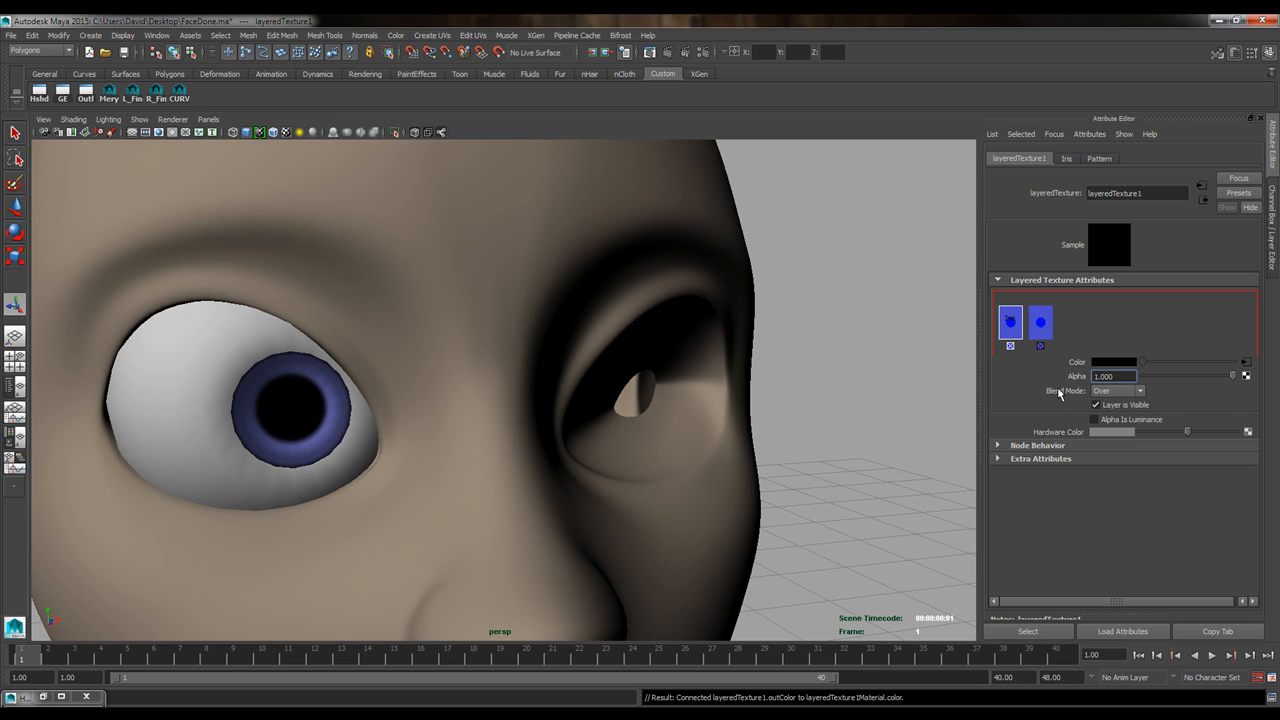
pyautogui.click(1114, 391)
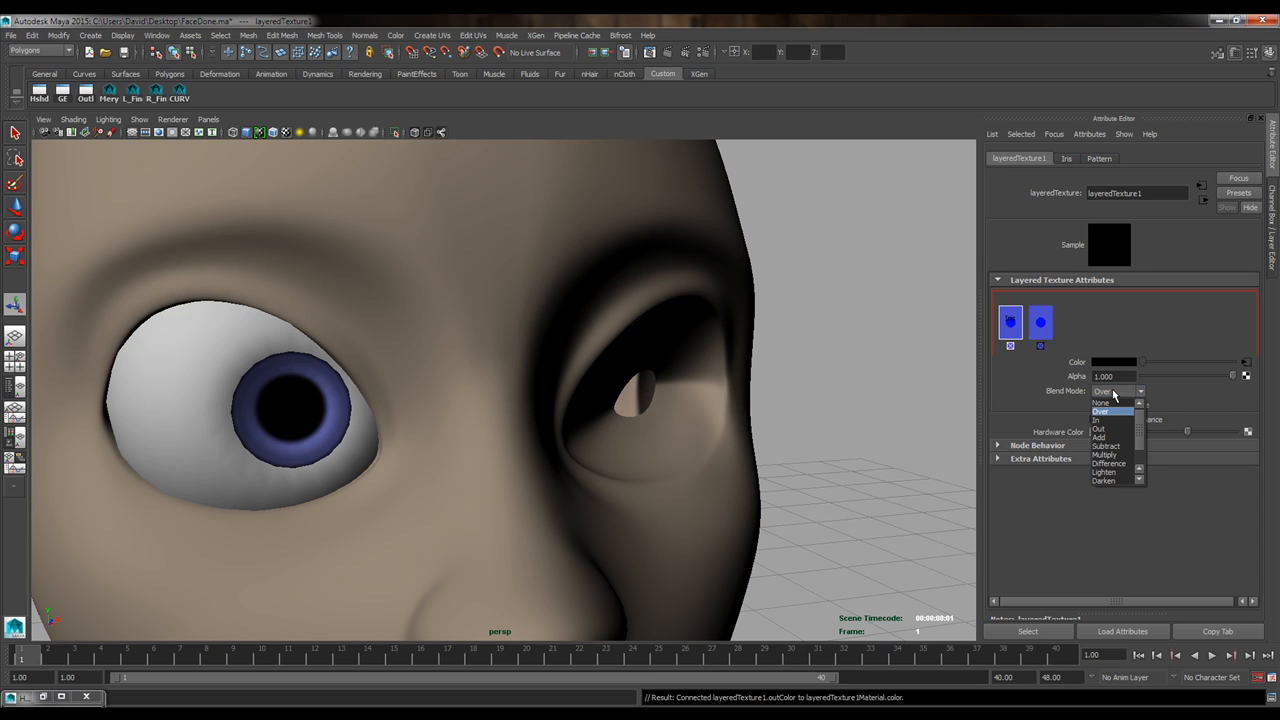
pyautogui.click(1105, 455)
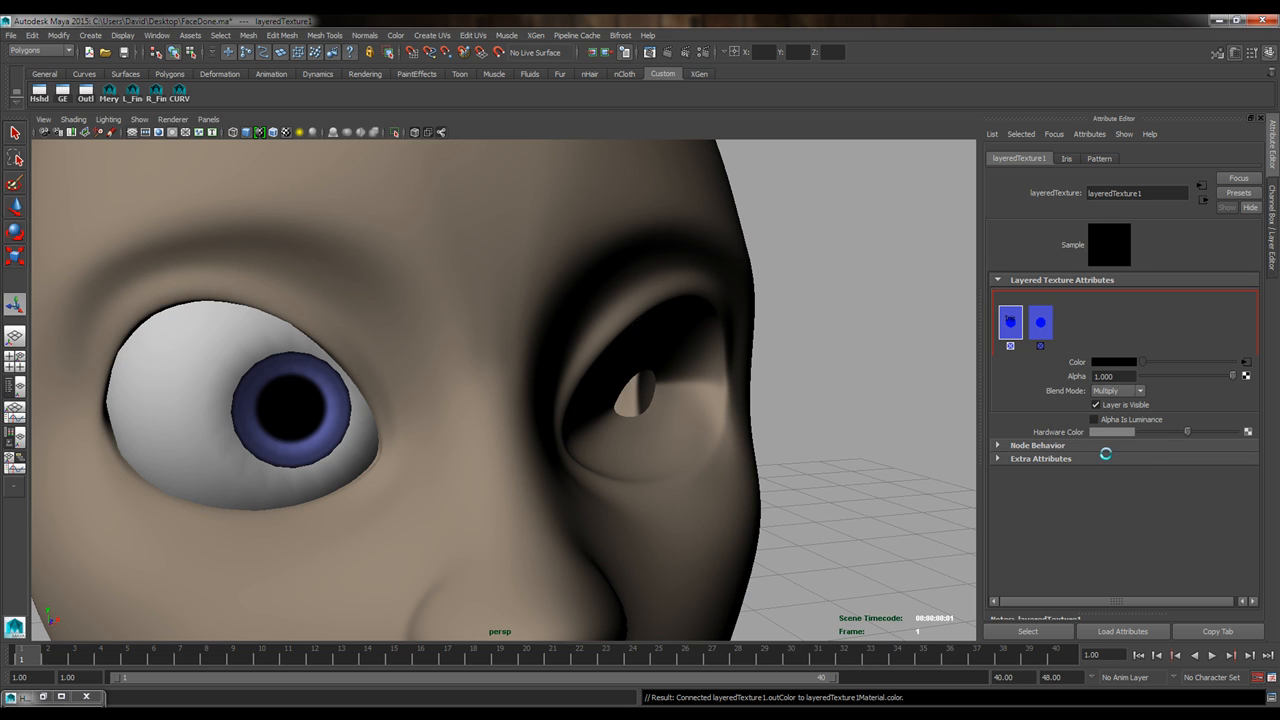
pyautogui.click(283, 401)
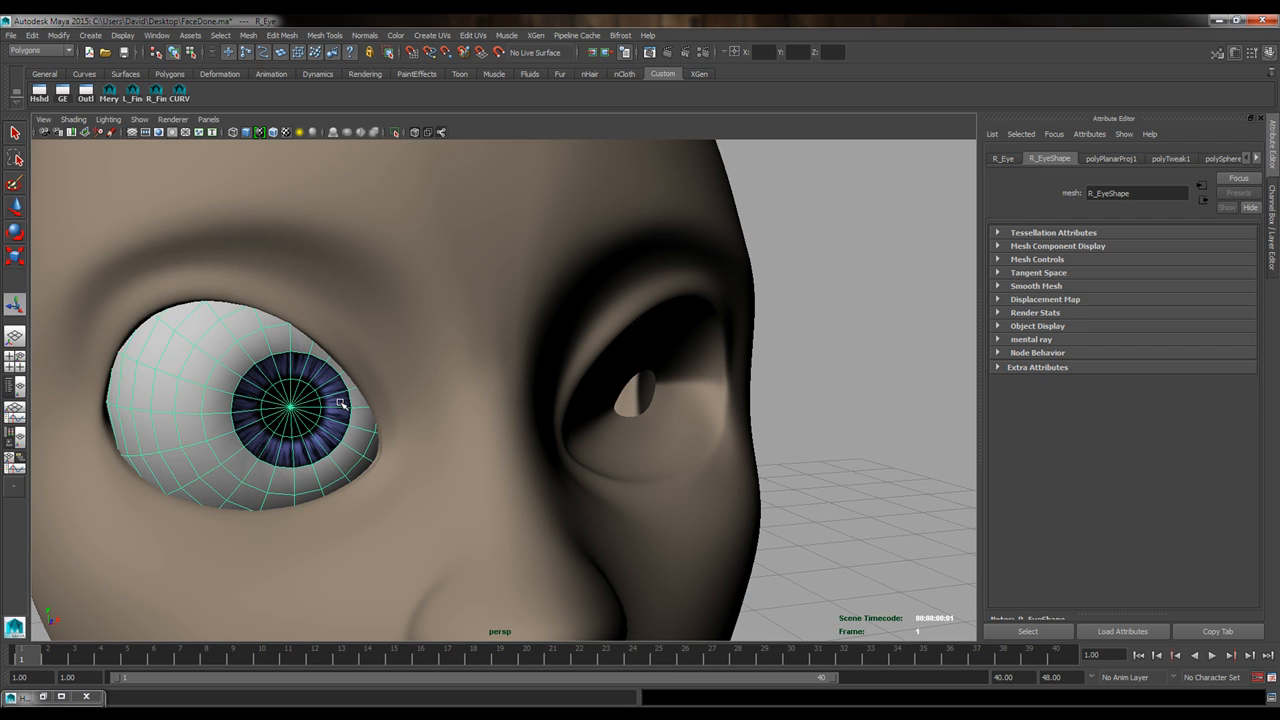
# Inspect the blended iris and radial pattern close up on the right eye from several angles.
pyautogui.press('f')
pyautogui.click(162, 238)
pyautogui.keyDown('alt'); pyautogui.moveTo(369, 432); pyautogui.dragTo(677, 446, button='right'); pyautogui.keyUp('alt')
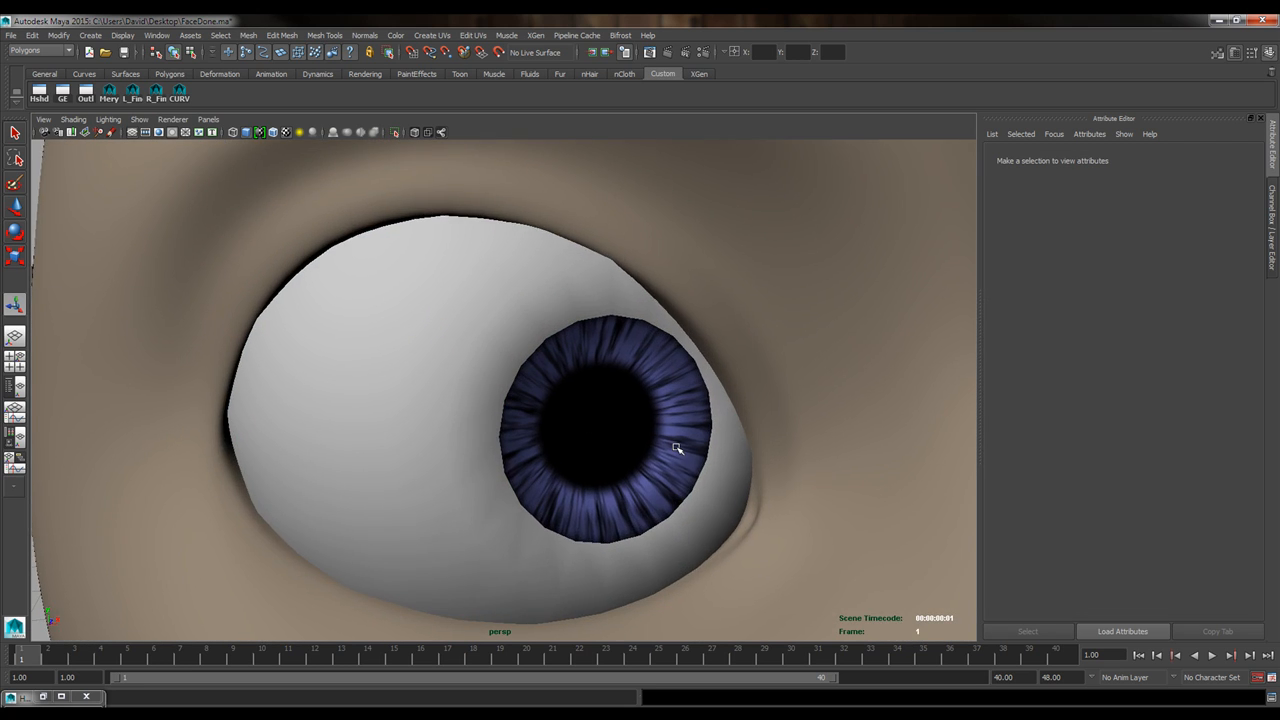
pyautogui.moveTo(677, 446)
pyautogui.keyDown('alt'); pyautogui.mouseDown()
pyautogui.moveTo(637, 437)
pyautogui.moveTo(657, 442)
pyautogui.mouseUp(); pyautogui.keyUp('alt')
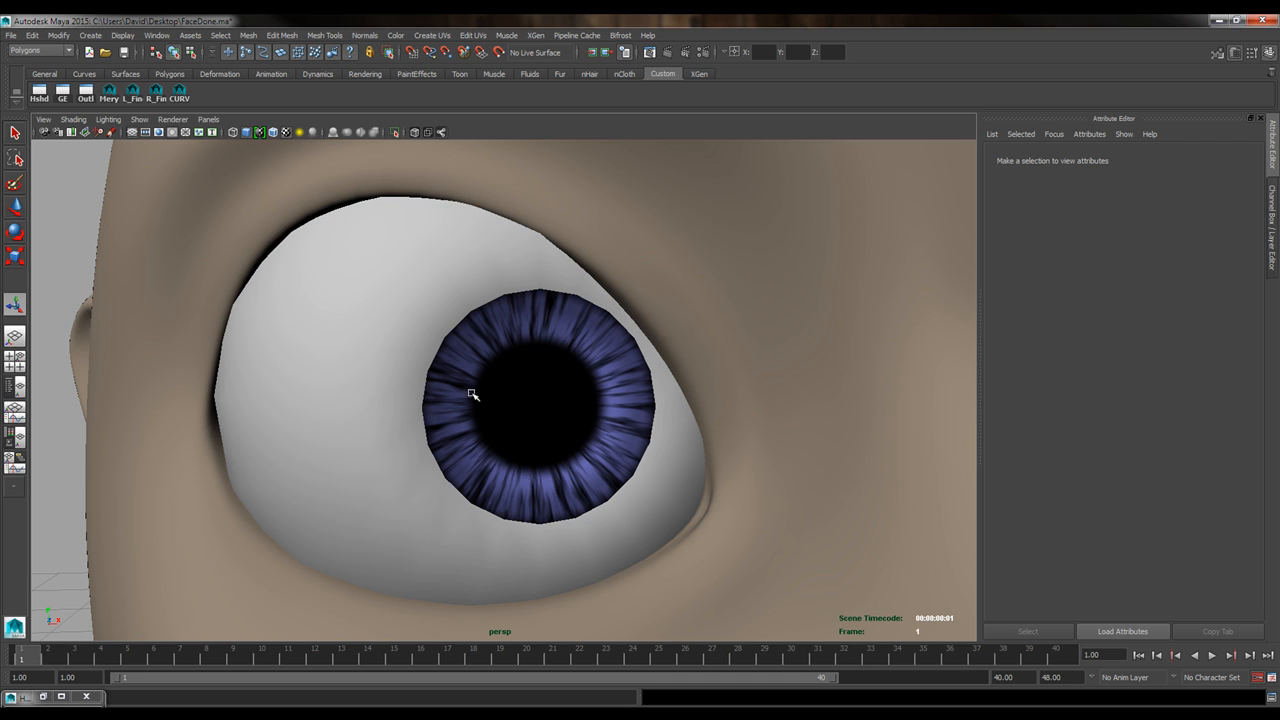
pyautogui.keyDown('alt'); pyautogui.moveTo(719, 389); pyautogui.dragTo(580, 386, button='right'); pyautogui.keyUp('alt')
pyautogui.keyDown('alt'); pyautogui.moveTo(480, 389); pyautogui.dragTo(409, 393, button='middle'); pyautogui.keyUp('alt')
pyautogui.click(409, 393)
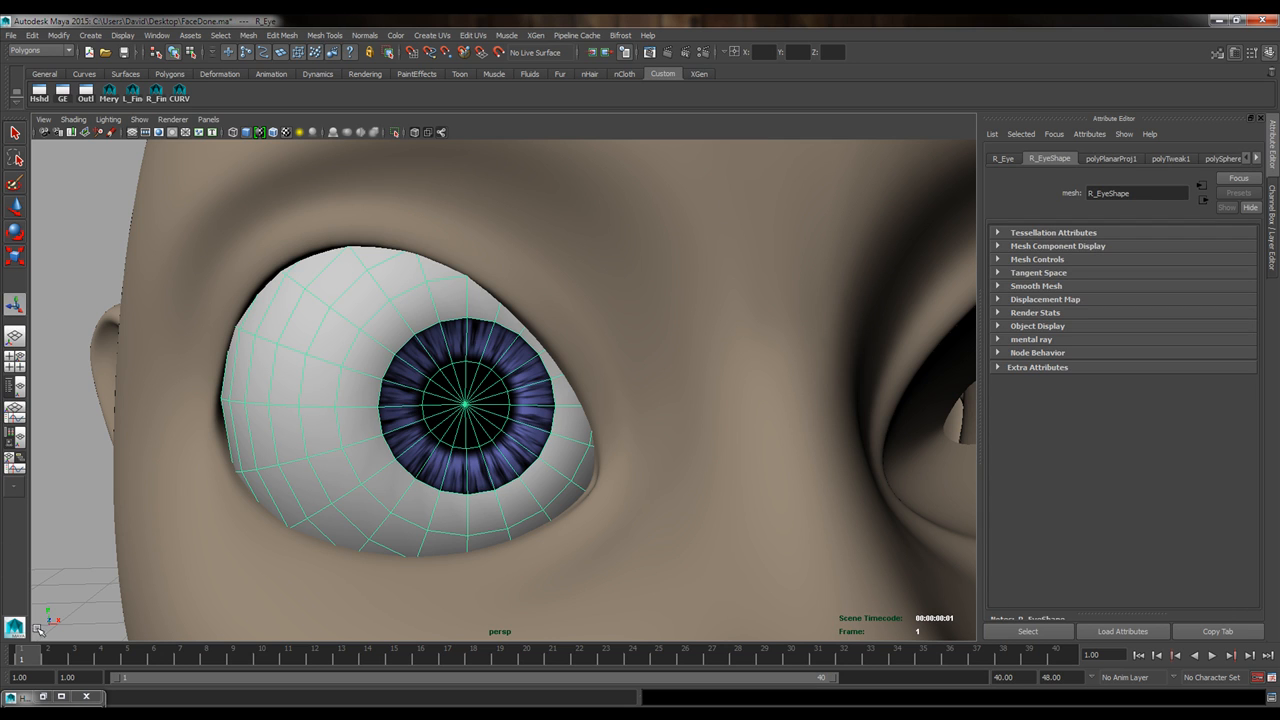
# Load the attributes of layeredTexture1 from the Hypershade network and clear the view to the eye.
pyautogui.click(42, 697)
pyautogui.click(829, 429)
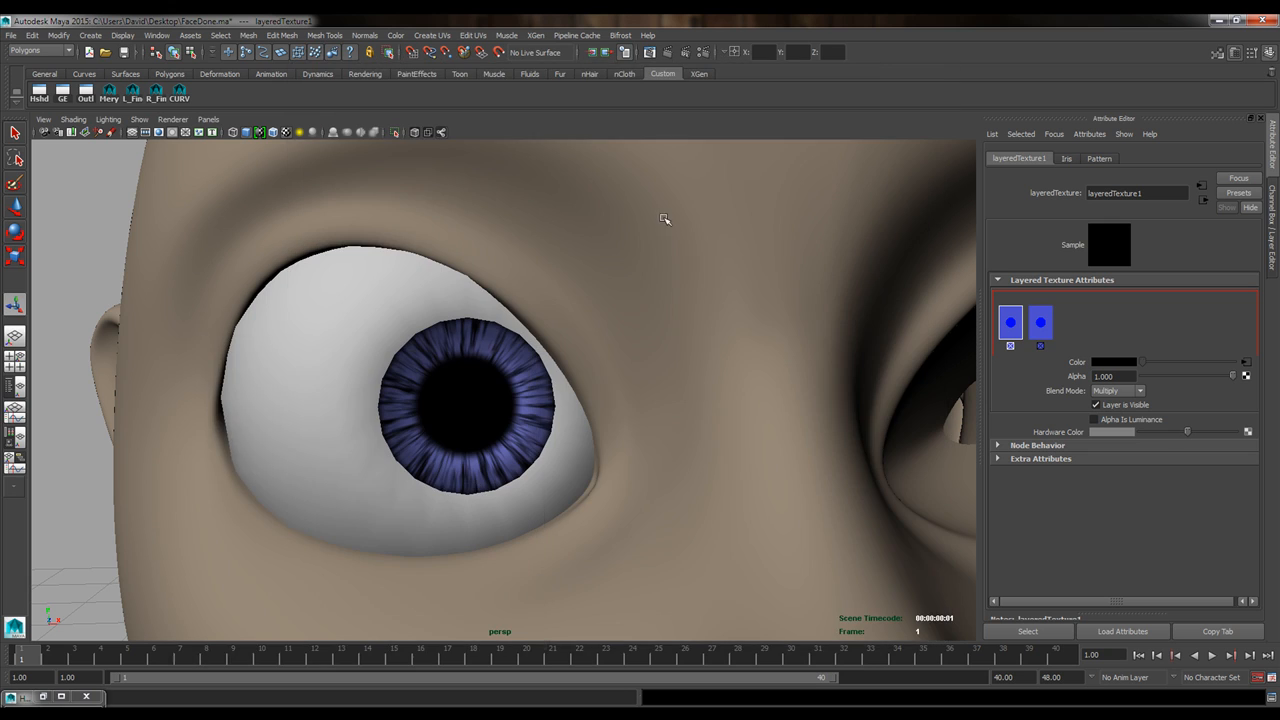
pyautogui.click(885, 66)
pyautogui.keyDown('alt'); pyautogui.moveTo(611, 328); pyautogui.dragTo(543, 357); pyautogui.keyUp('alt')
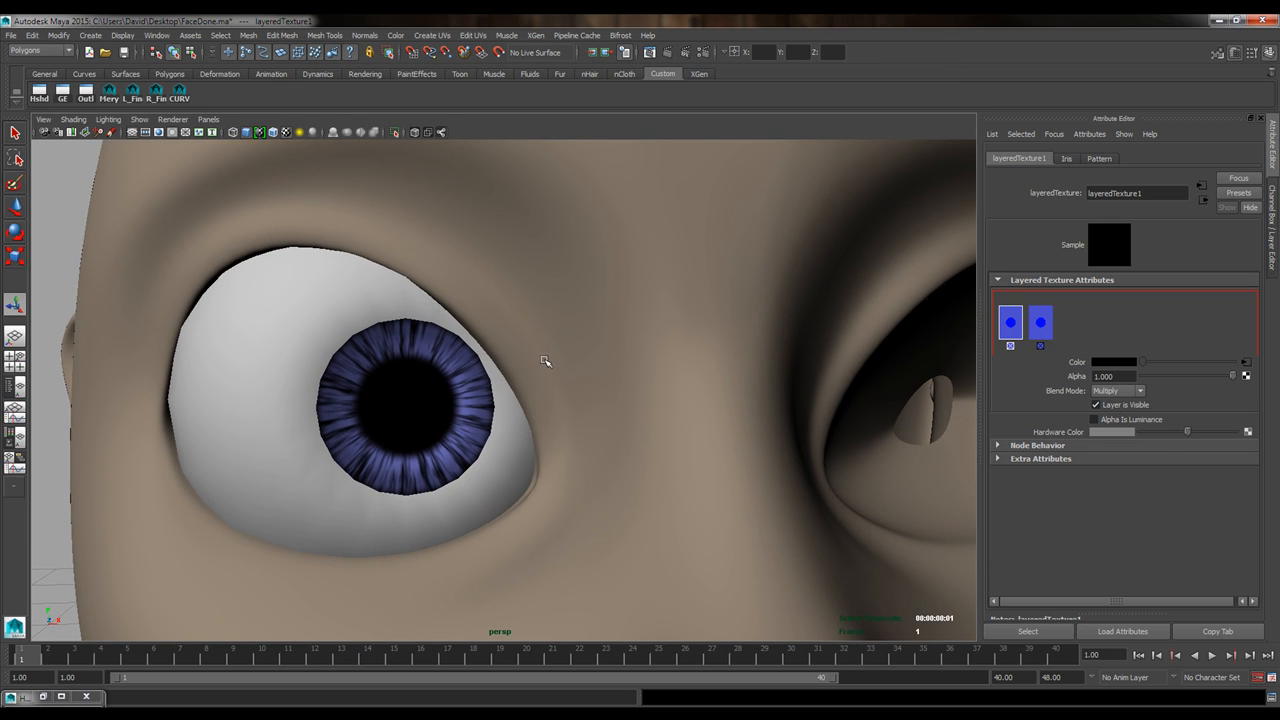
# Set the blend mode of the first layer in layeredTexture1 to Over.
pyautogui.click(1040, 331)
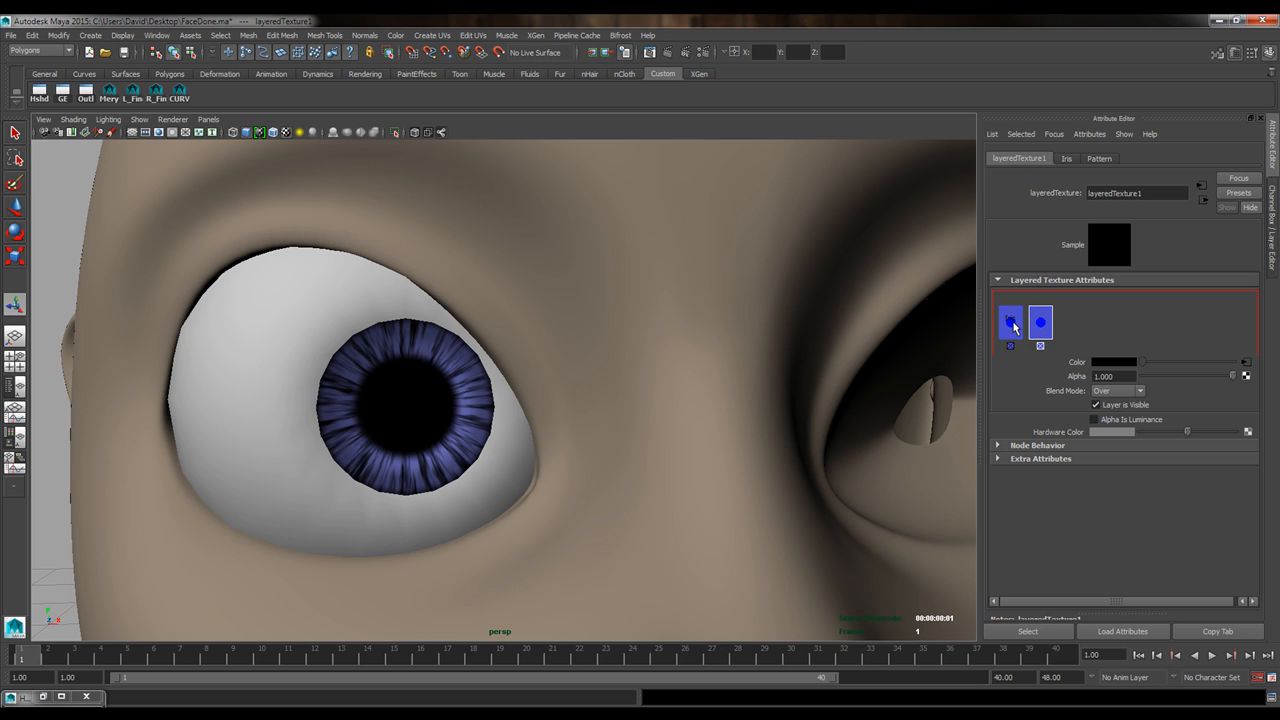
pyautogui.click(1012, 324)
pyautogui.click(1131, 391)
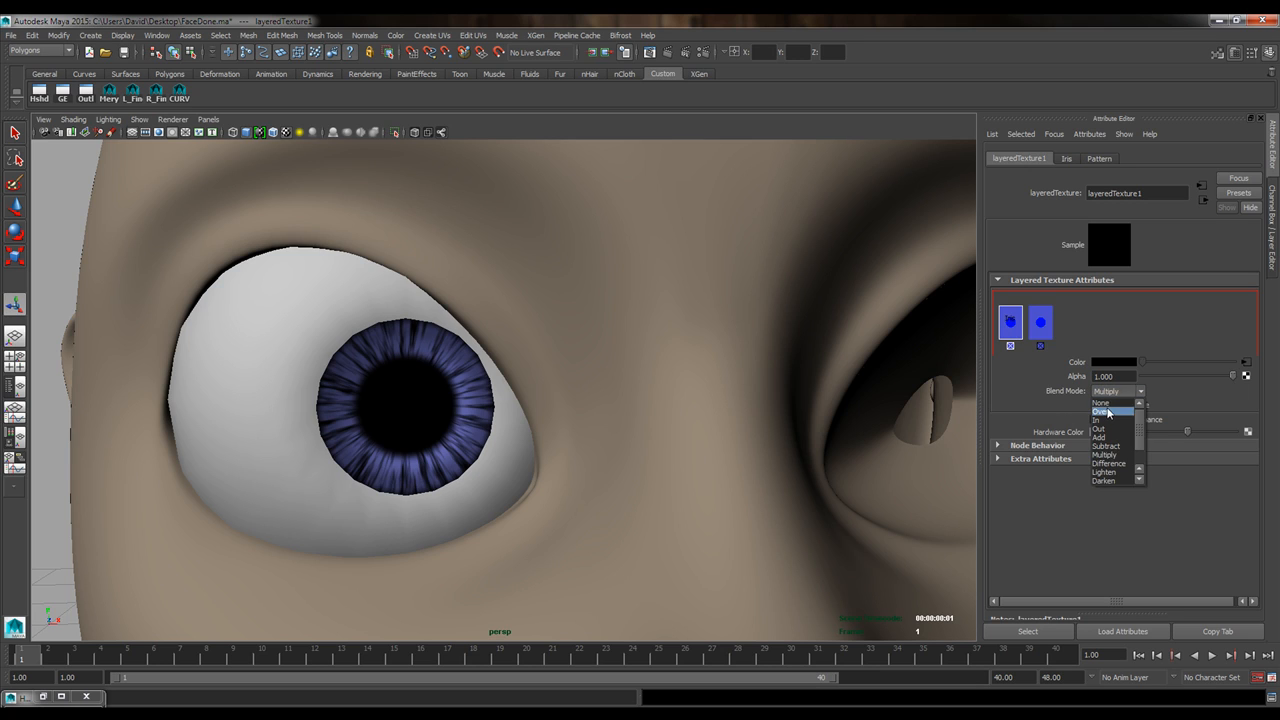
pyautogui.click(1112, 398)
# Try the Multiply blend mode on the second layer of layeredTexture1, then set it back to Over.
pyautogui.click(1043, 328)
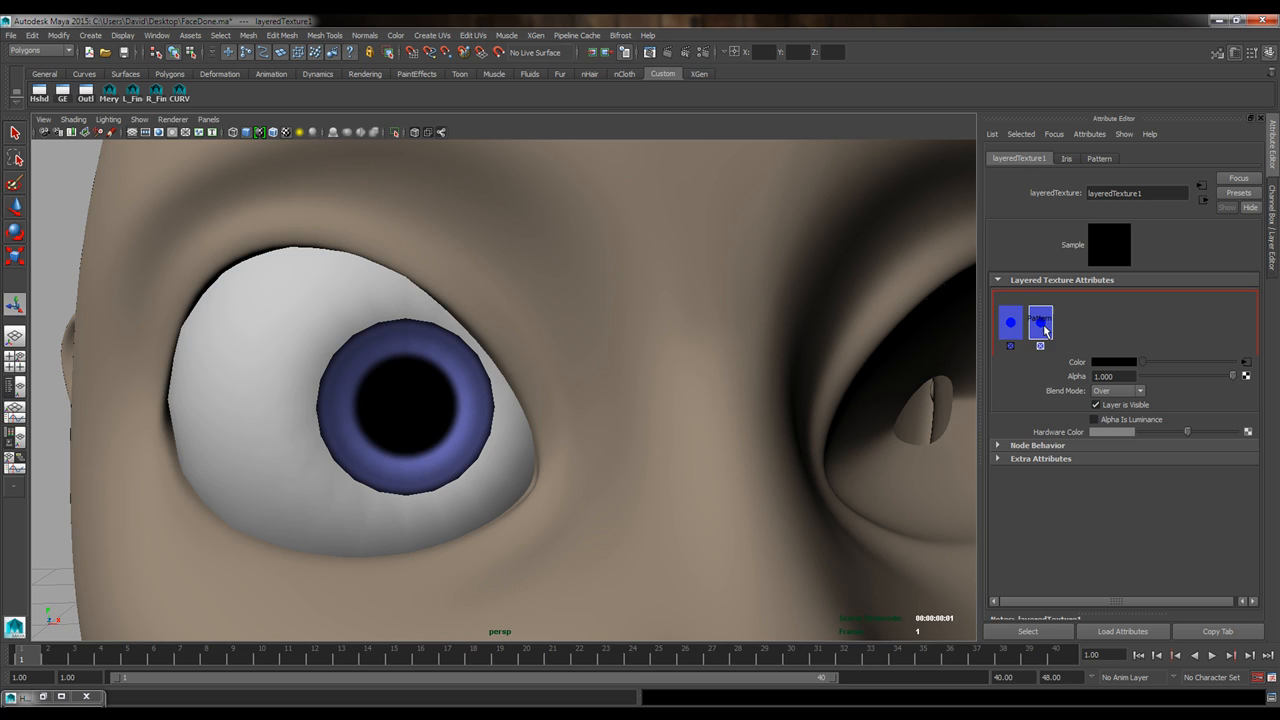
pyautogui.click(1121, 389)
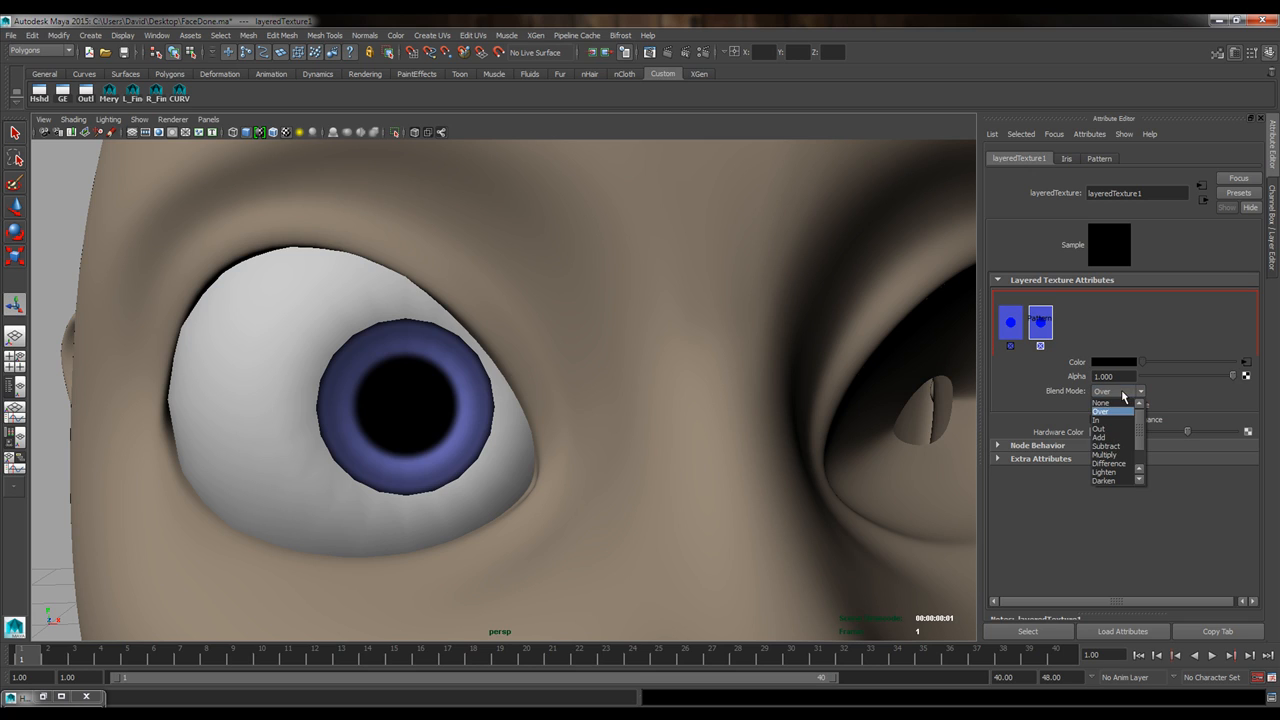
pyautogui.click(1111, 452)
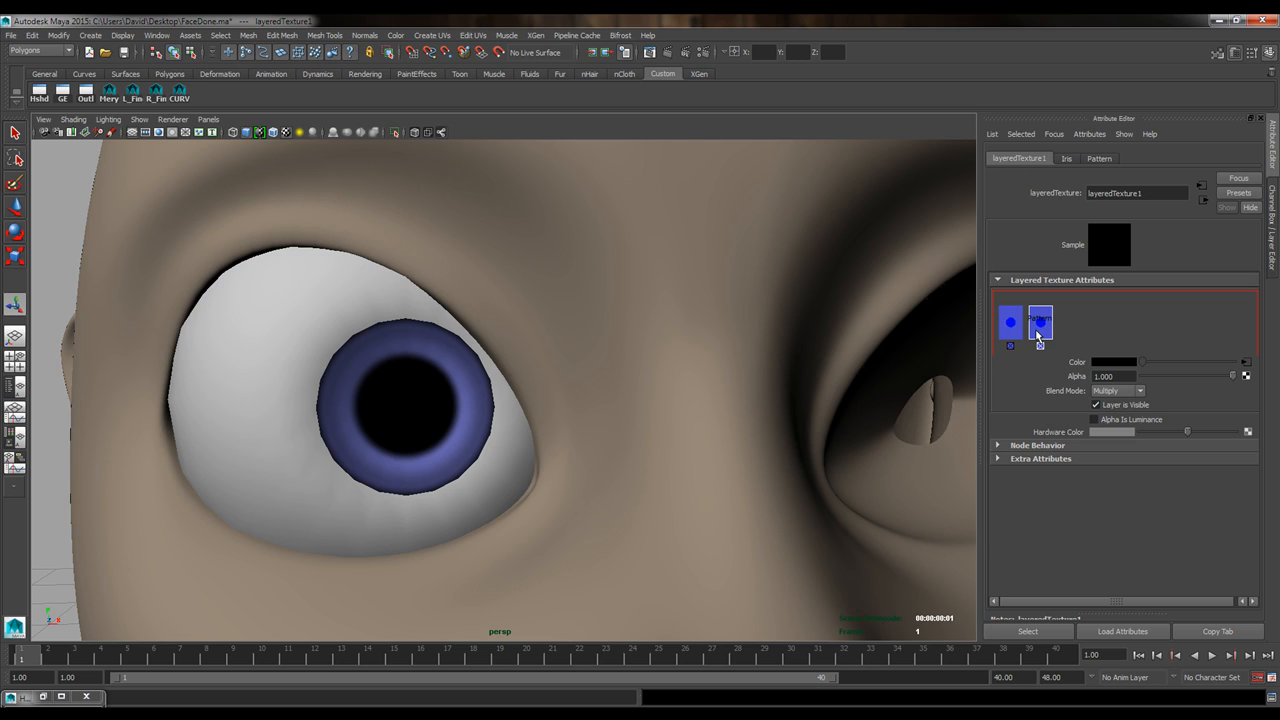
pyautogui.click(1115, 390)
pyautogui.click(1103, 402)
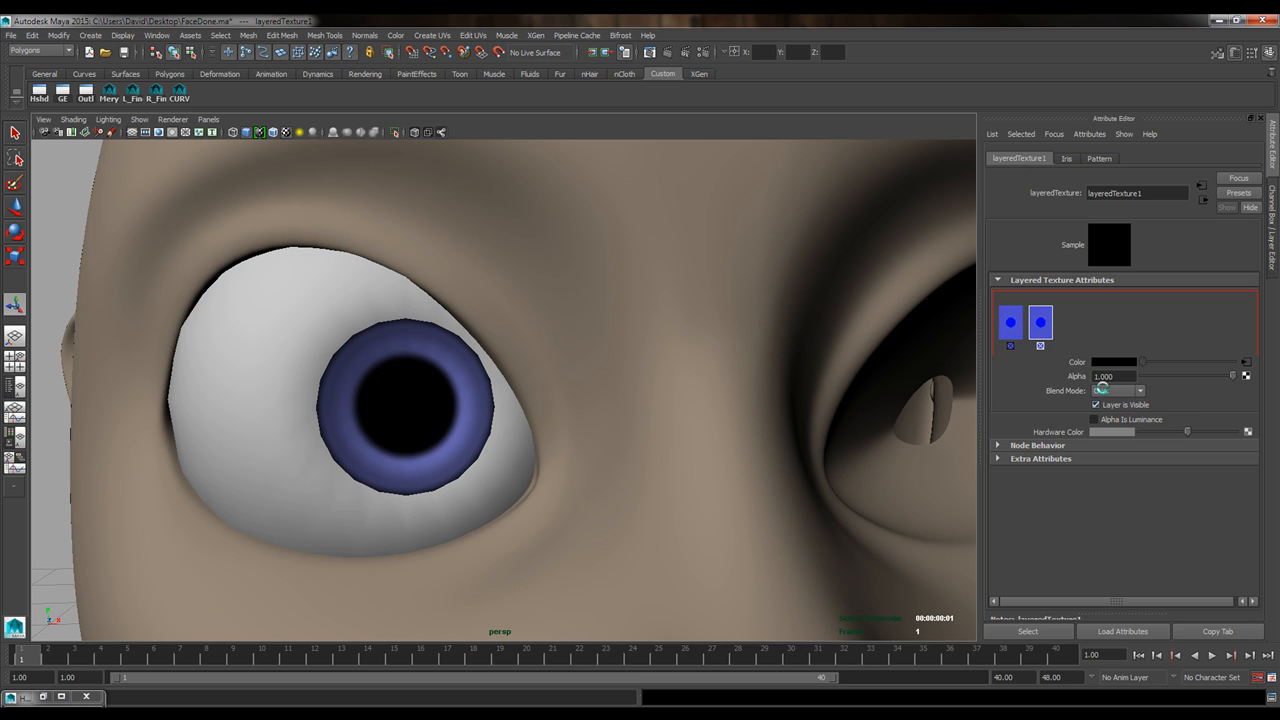
# Return the first layer of layeredTexture1 to the Multiply blend mode.
pyautogui.click(1012, 323)
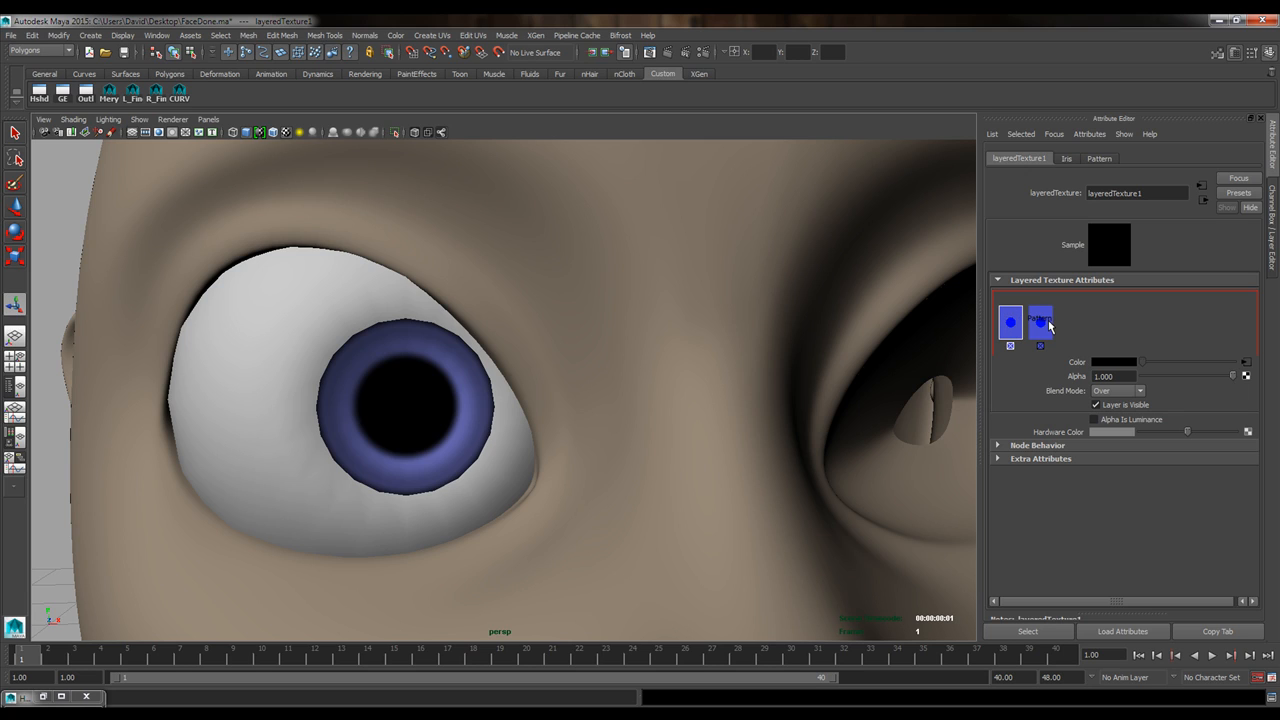
pyautogui.click(1117, 391)
pyautogui.click(1113, 451)
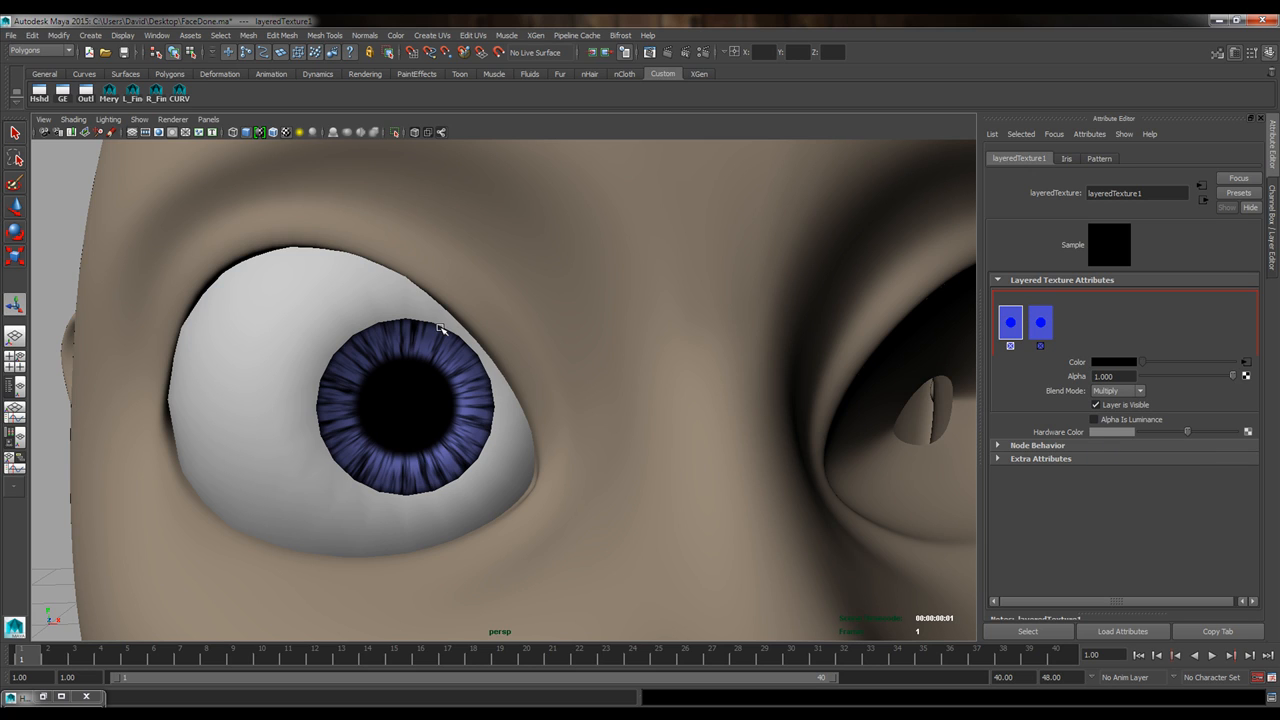
# Reopen the Hypershade and place it beside the eye so the shader network and the iris are both in view.
pyautogui.click(42, 101)
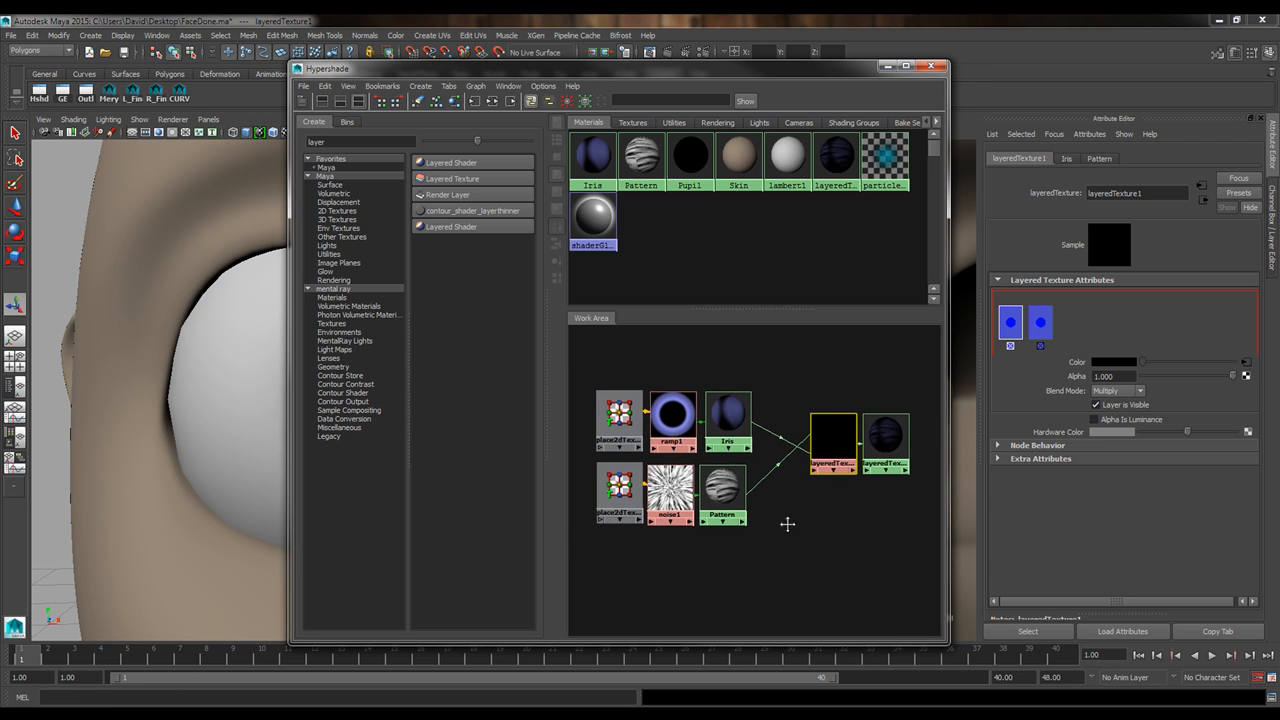
pyautogui.click(736, 366)
pyautogui.moveTo(684, 67); pyautogui.dragTo(854, 83)
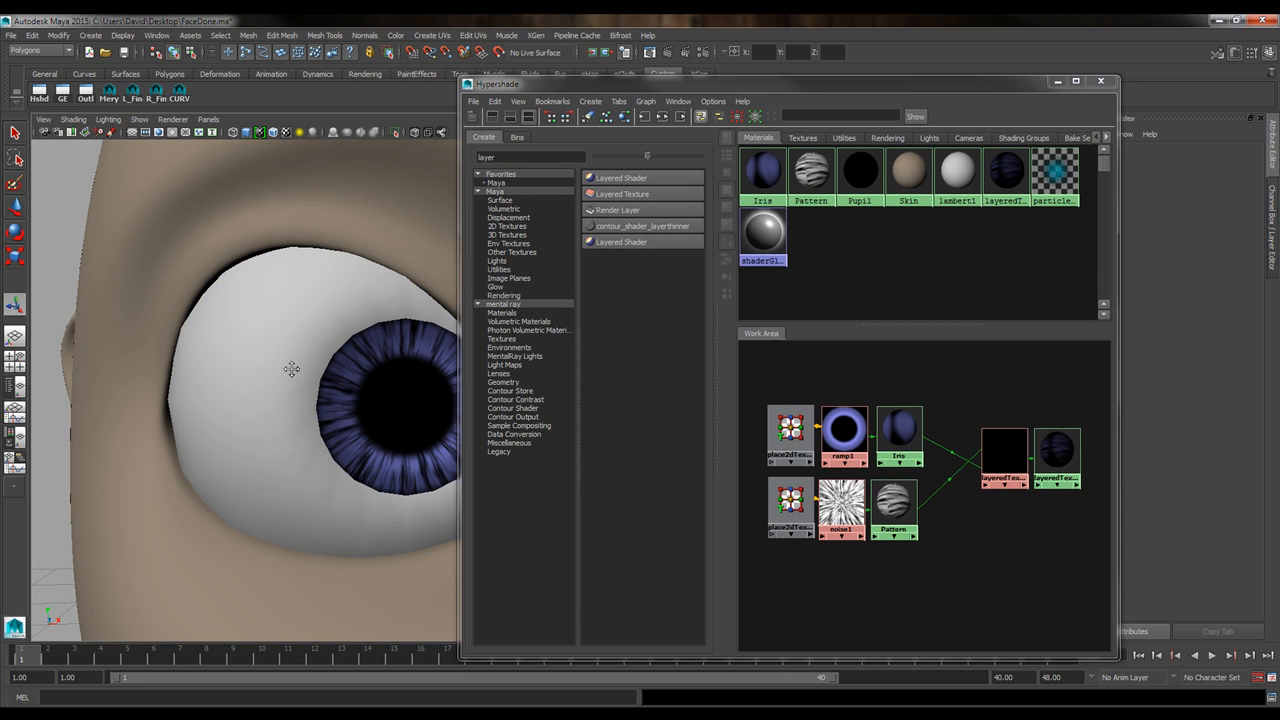
pyautogui.keyDown('alt'); pyautogui.moveTo(291, 369); pyautogui.dragTo(263, 371); pyautogui.keyUp('alt')
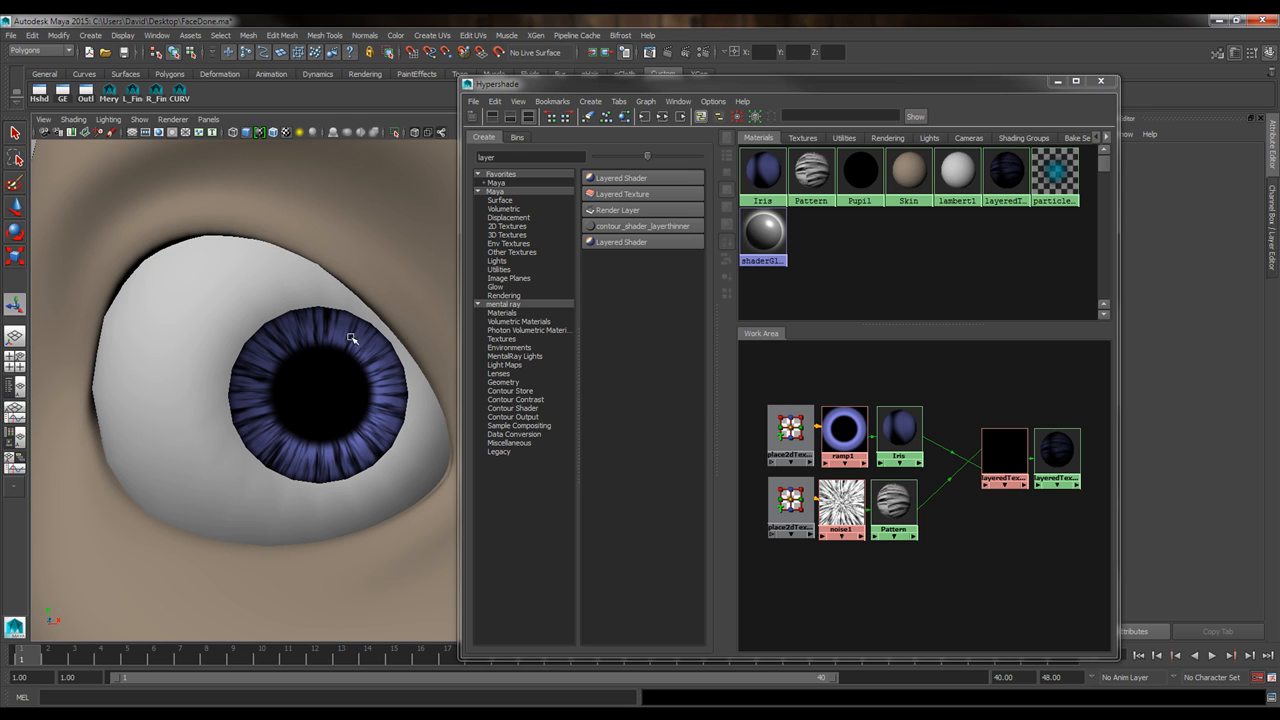
pyautogui.rightClick(894, 426)
pyautogui.moveTo(890, 412)
pyautogui.mouseDown(button='right')
pyautogui.moveTo(457, 366)
pyautogui.moveTo(900, 363)
pyautogui.moveTo(890, 388)
pyautogui.mouseUp(button='right')
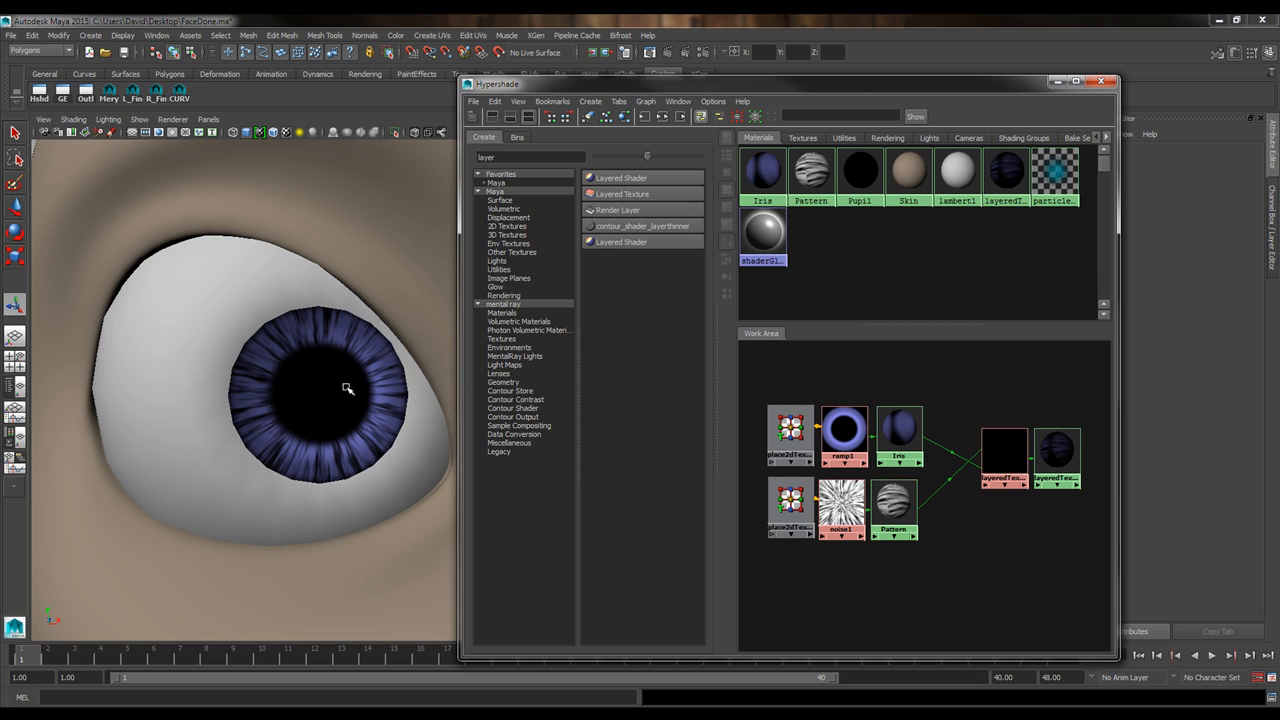
# Compare the eye with the default material display turned on and off in the viewport.
pyautogui.click(284, 131)
pyautogui.click(284, 131)
pyautogui.click(285, 132)
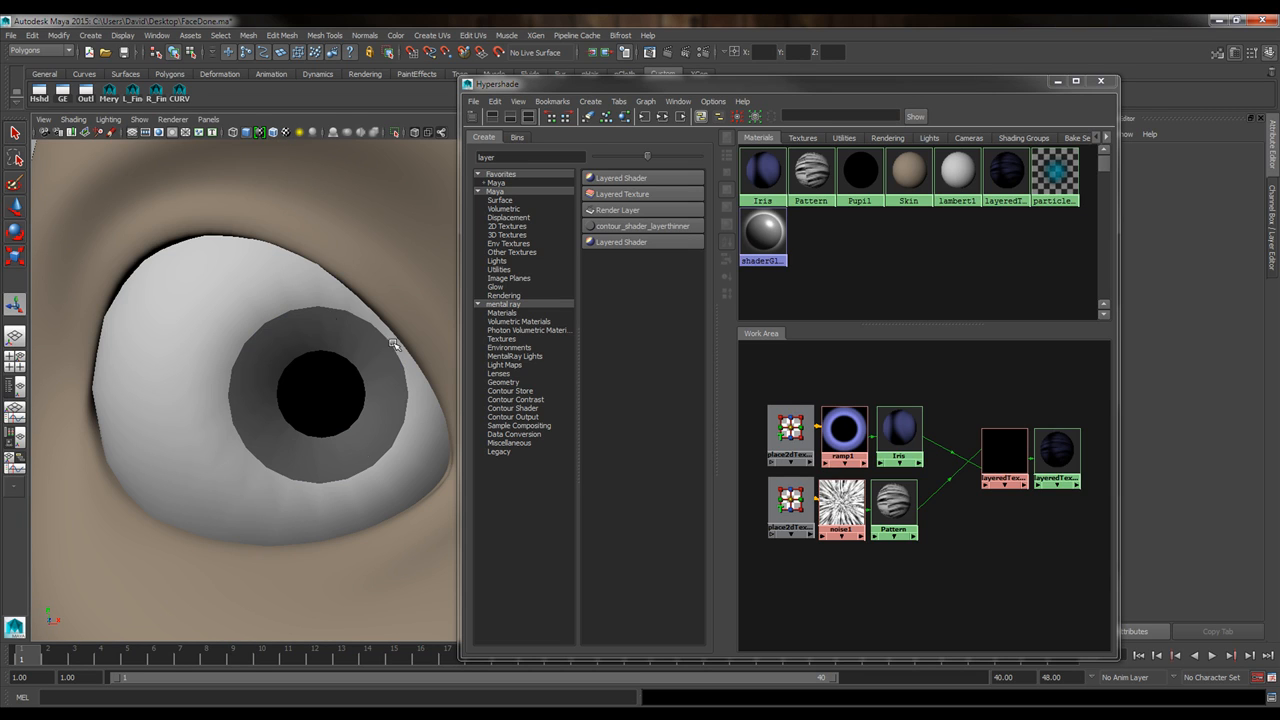
pyautogui.click(285, 131)
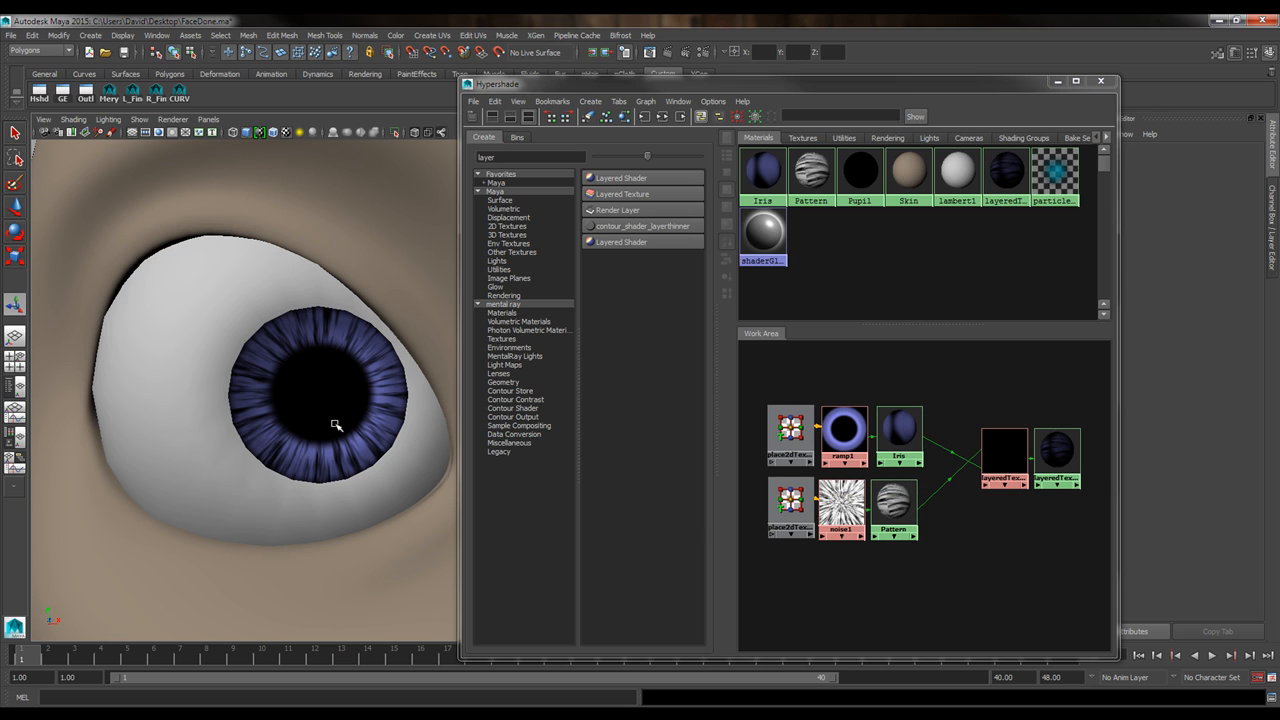
pyautogui.rightClick(893, 500)
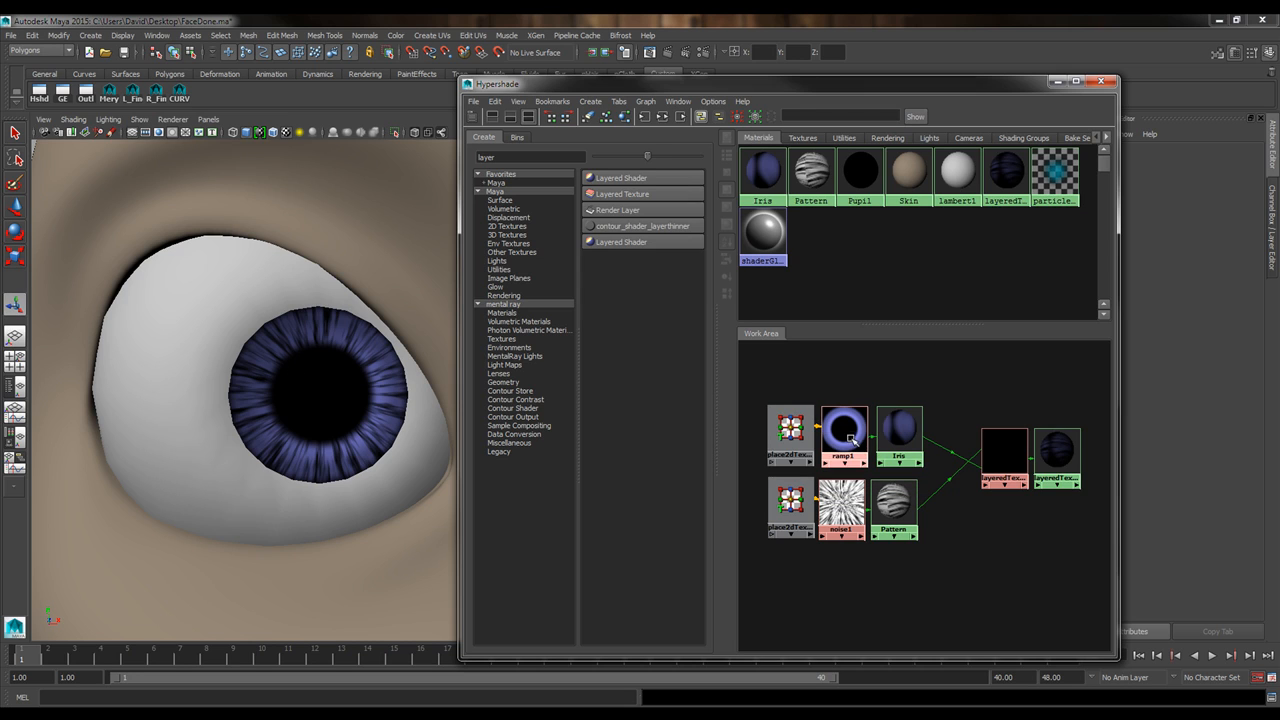
# Select the place2dTexture1, ramp1 and Iris nodes and move the branch closer to the noise branch.
pyautogui.moveTo(775, 390); pyautogui.dragTo(903, 369)
pyautogui.keyDown('alt'); pyautogui.moveTo(898, 554); pyautogui.dragTo(900, 485, button='middle'); pyautogui.keyUp('alt')
pyautogui.keyDown('alt'); pyautogui.moveTo(950, 461); pyautogui.dragTo(878, 450, button='right'); pyautogui.keyUp('alt')
pyautogui.press('f')
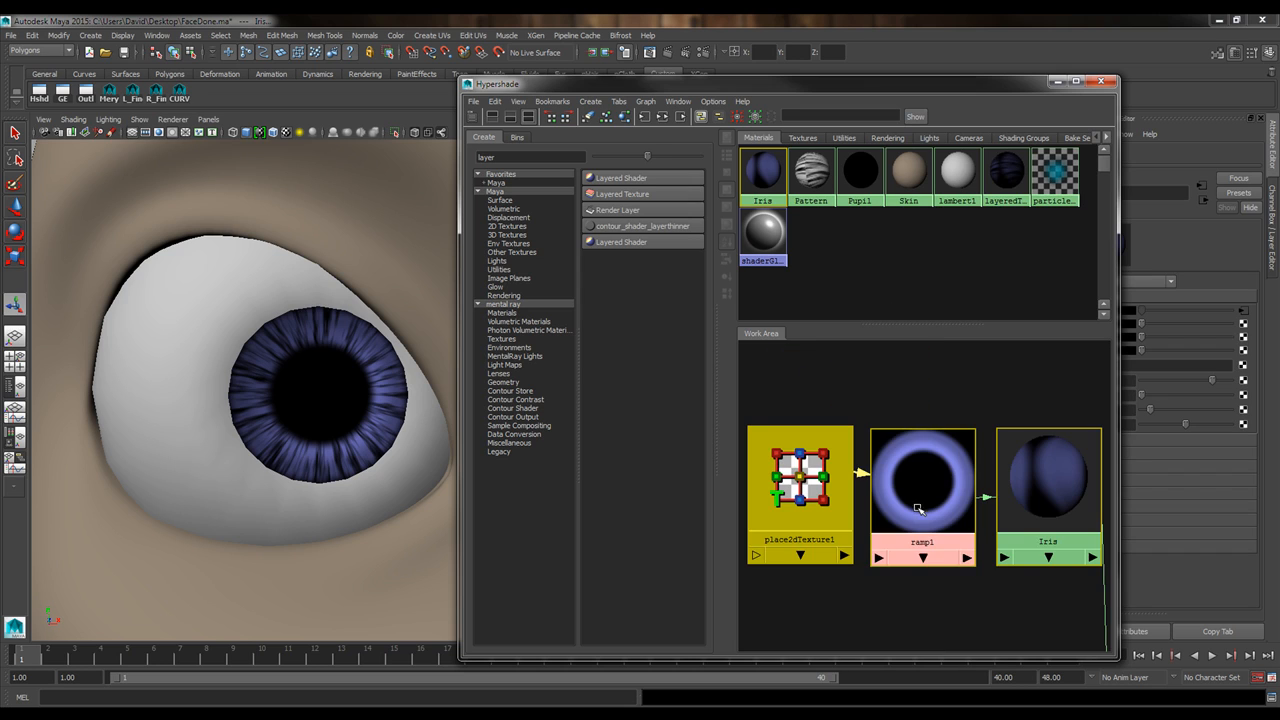
pyautogui.keyDown('alt'); pyautogui.moveTo(985, 532); pyautogui.dragTo(900, 506, button='right'); pyautogui.keyUp('alt')
pyautogui.click(940, 420)
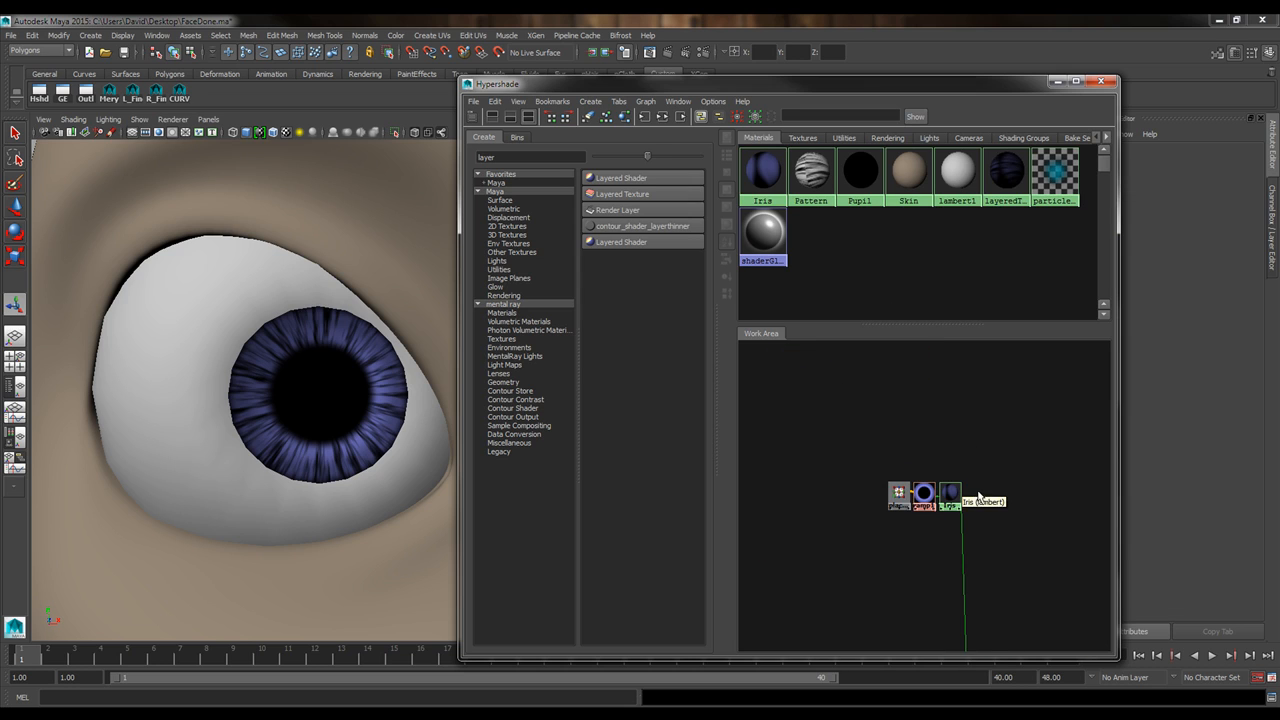
pyautogui.moveTo(810, 414); pyautogui.dragTo(890, 628)
pyautogui.keyDown('alt'); pyautogui.moveTo(926, 546); pyautogui.dragTo(921, 366, button='middle'); pyautogui.keyUp('alt')
pyautogui.moveTo(889, 446); pyautogui.dragTo(896, 457)
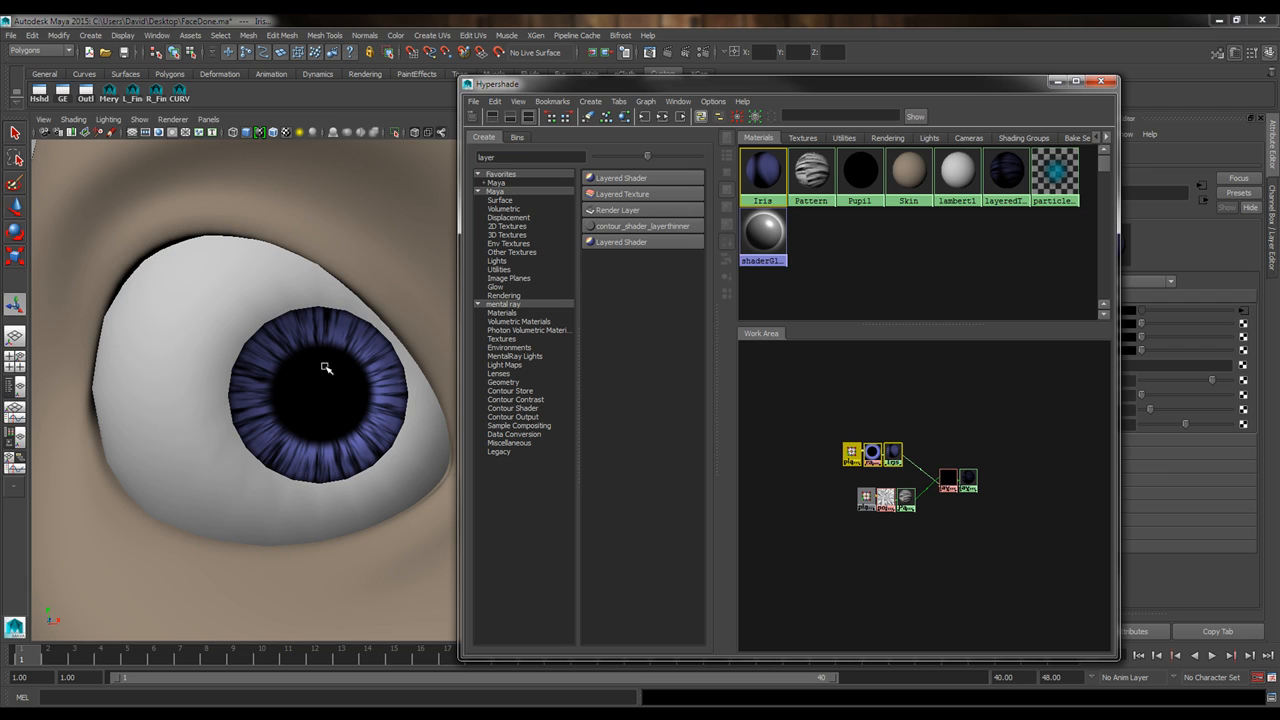
pyautogui.click(832, 386)
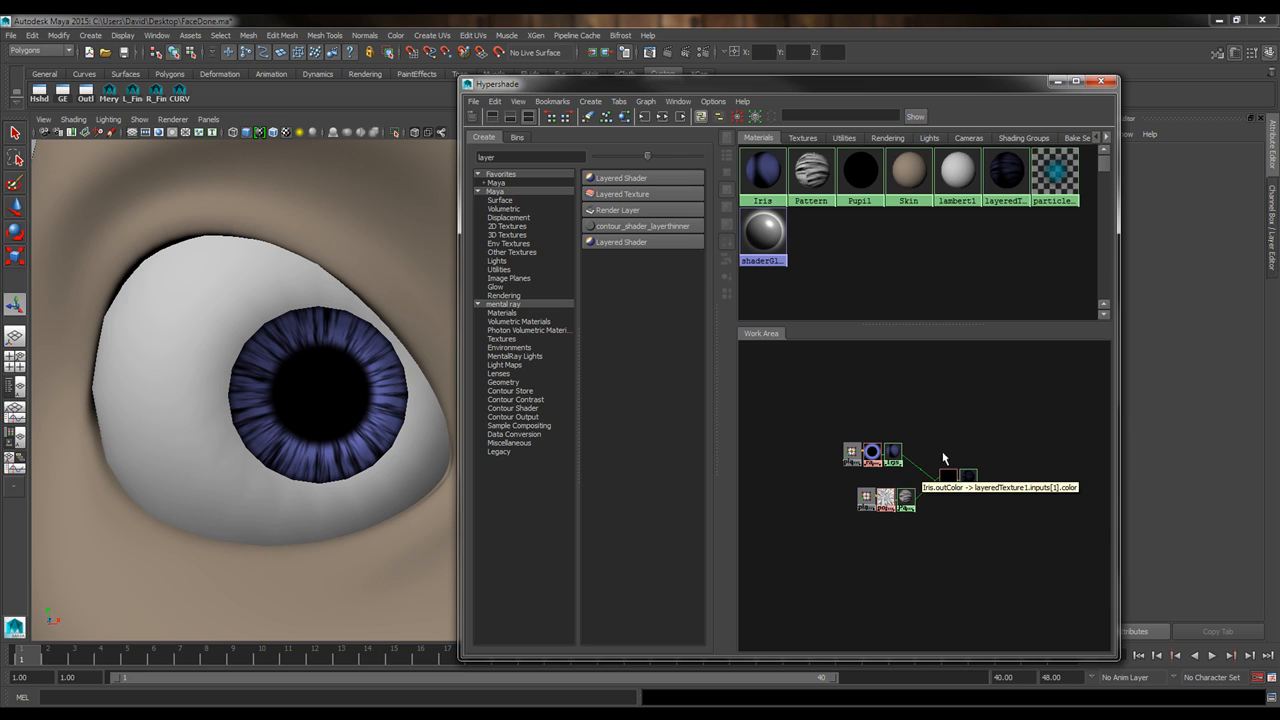
# Line up the ramp and Iris nodes above the noise and Pattern nodes, keeping the whole network in view.
pyautogui.scroll(5, 998, 551)
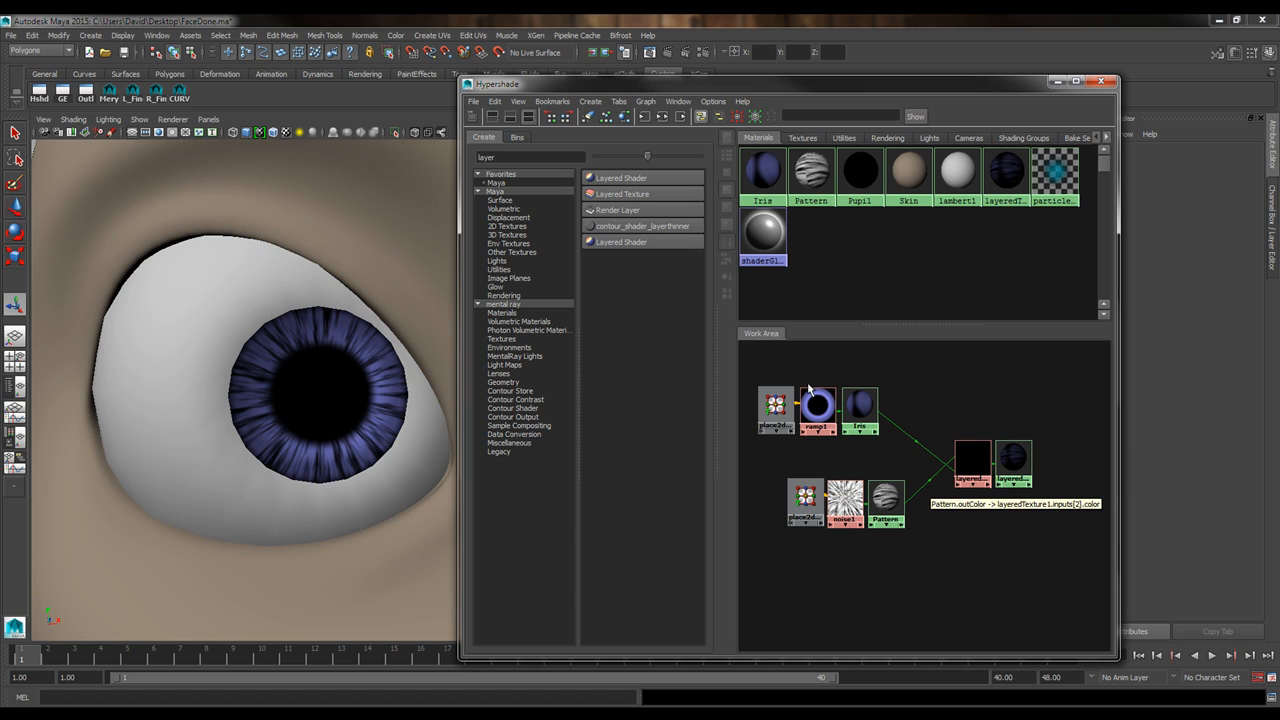
pyautogui.moveTo(767, 370); pyautogui.dragTo(882, 440)
pyautogui.moveTo(817, 405); pyautogui.dragTo(839, 422)
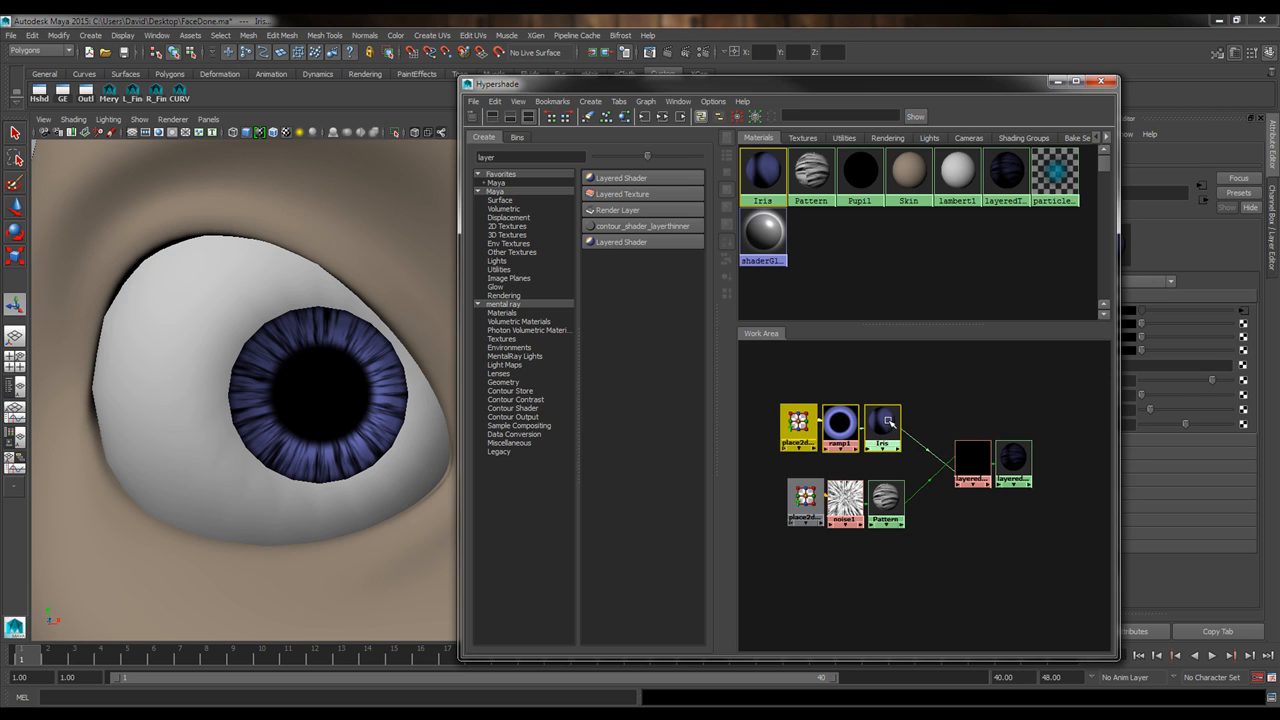
pyautogui.click(987, 394)
pyautogui.scroll(-2, 980, 535)
pyautogui.keyDown('alt'); pyautogui.moveTo(977, 534); pyautogui.dragTo(967, 537, button='middle'); pyautogui.keyUp('alt')
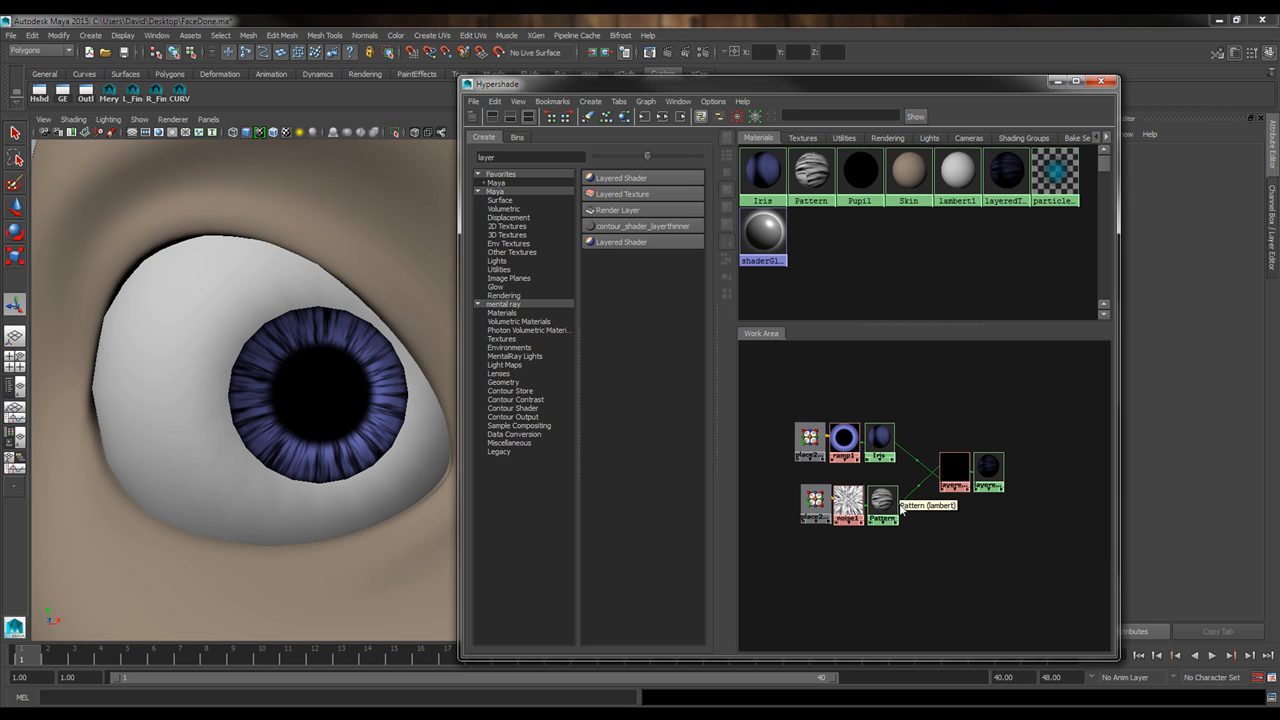
pyautogui.moveTo(891, 502); pyautogui.dragTo(970, 506, button='middle')
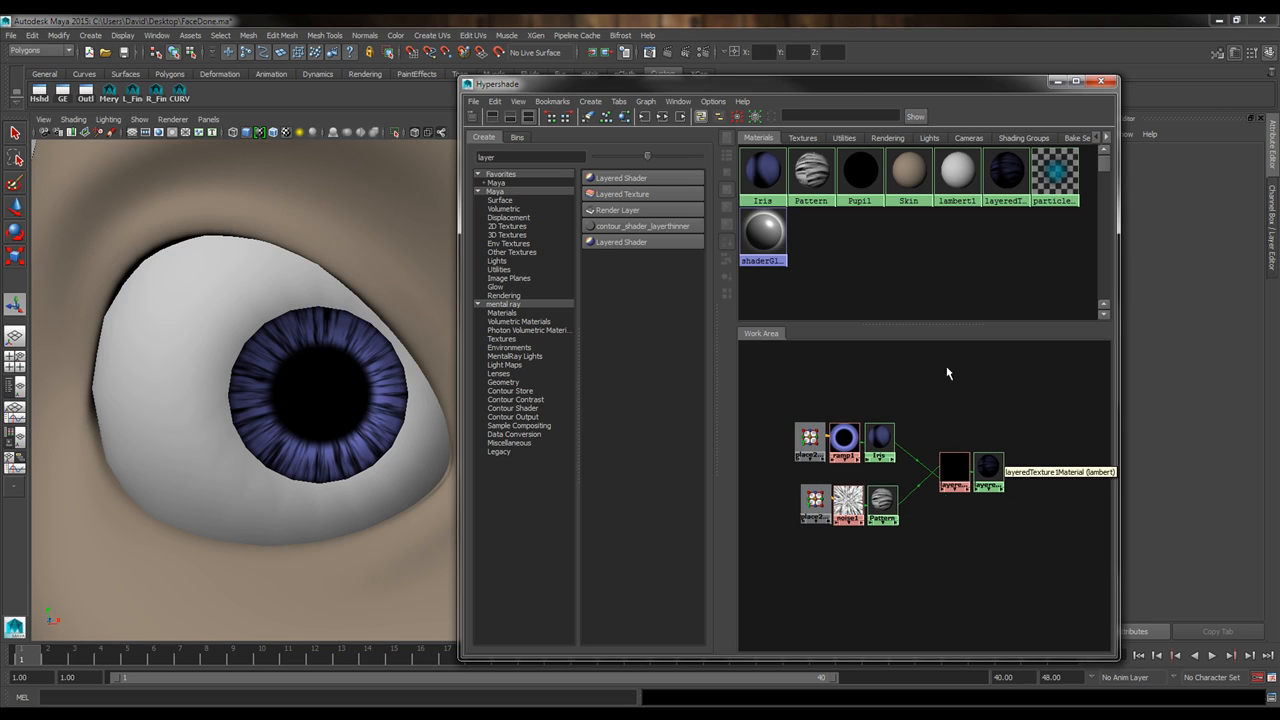
pyautogui.keyDown('alt'); pyautogui.moveTo(946, 443); pyautogui.dragTo(930, 446, button='middle'); pyautogui.keyUp('alt')
# Put the Hypershade away and examine the finished eye on the face.
pyautogui.click(178, 325)
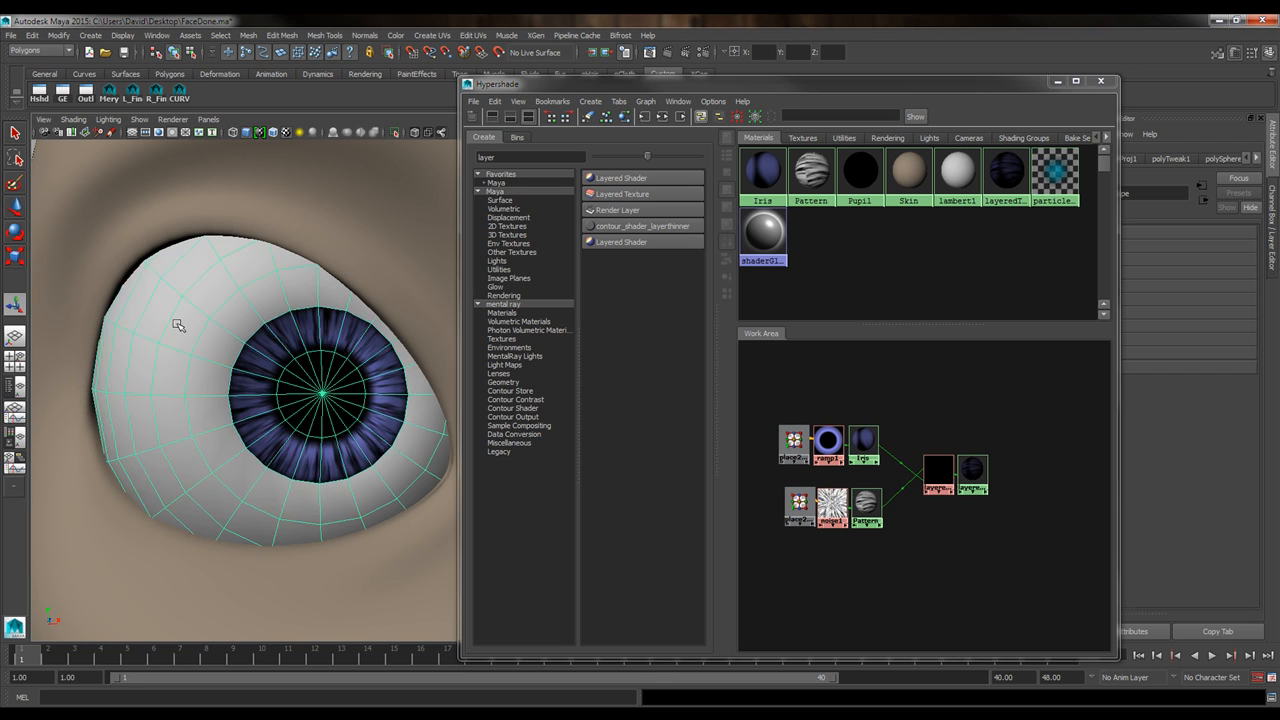
pyautogui.press('f')
pyautogui.click(1058, 83)
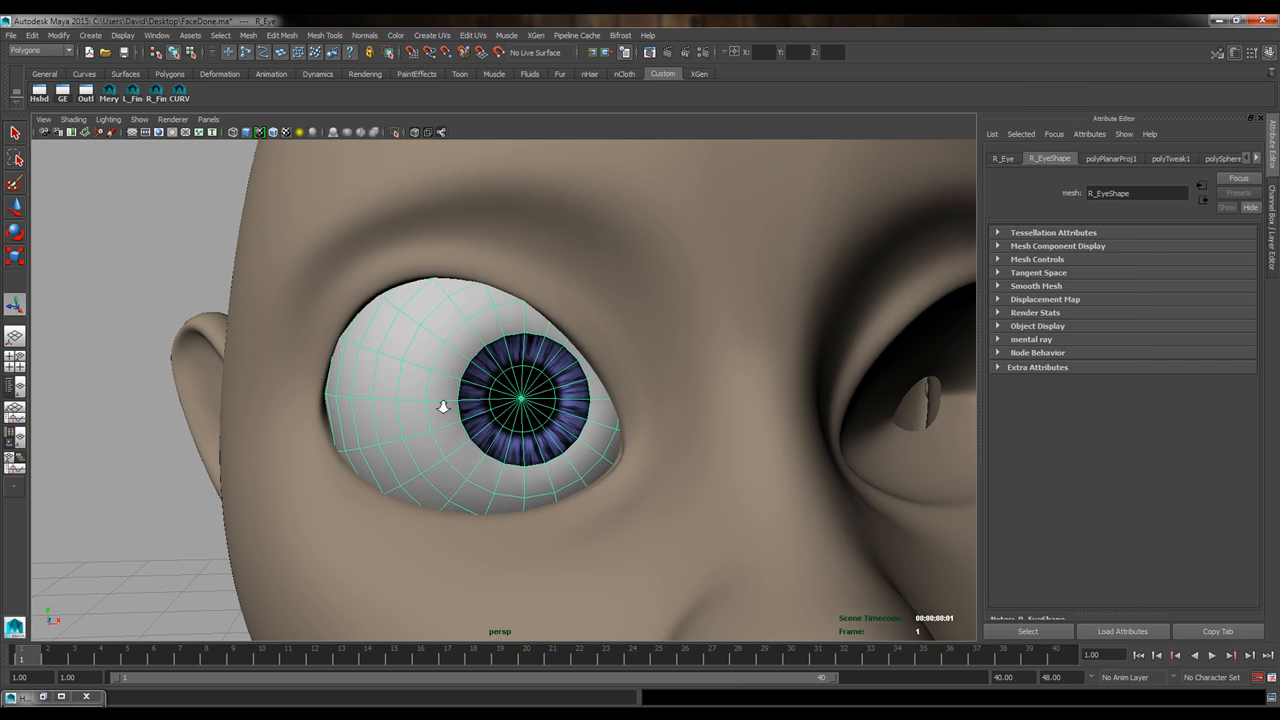
pyautogui.scroll(-3, 649, 405)
pyautogui.keyDown('alt'); pyautogui.moveTo(651, 403); pyautogui.dragTo(545, 360, button='middle'); pyautogui.keyUp('alt')
pyautogui.click(902, 417)
pyautogui.keyDown('alt'); pyautogui.moveTo(489, 454); pyautogui.dragTo(363, 463); pyautogui.keyUp('alt')
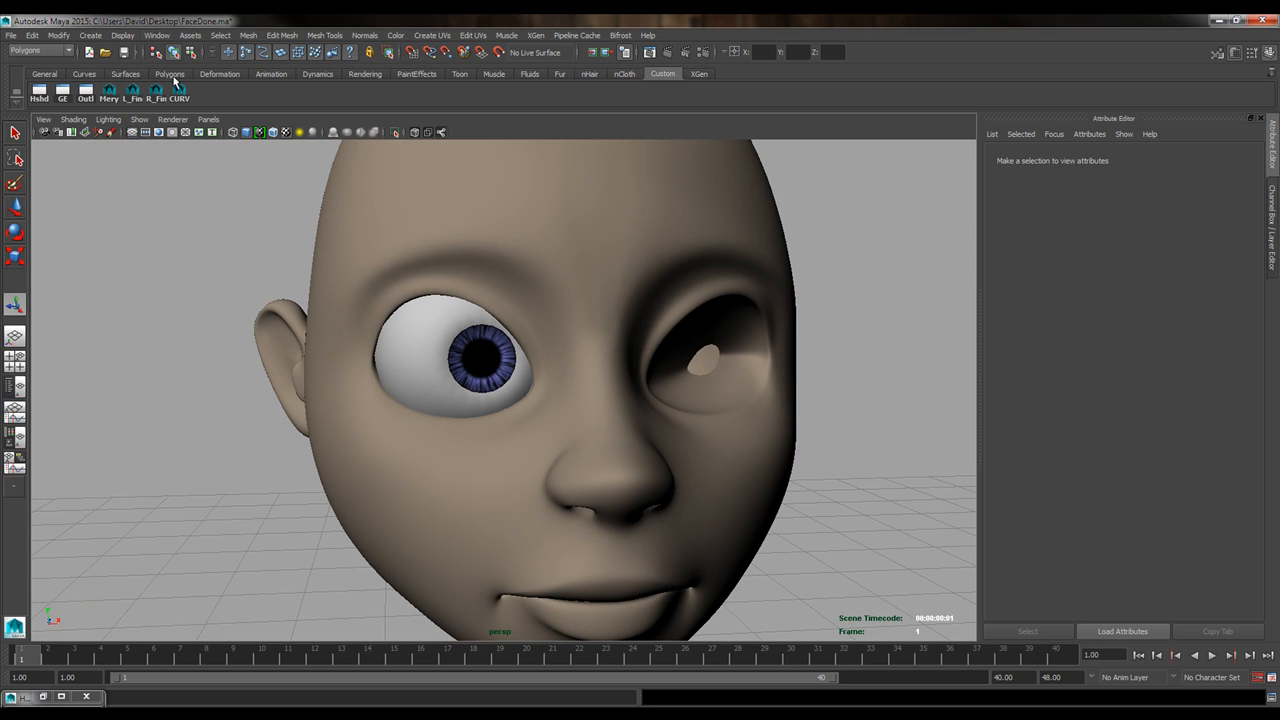
# Freeze the transformations of the R_Eye sphere and check its translate, rotate and scale values.
pyautogui.click(447, 416)
pyautogui.keyDown('alt'); pyautogui.moveTo(471, 491); pyautogui.dragTo(367, 461); pyautogui.keyUp('alt')
pyautogui.keyDown('alt'); pyautogui.moveTo(416, 468); pyautogui.dragTo(588, 469, button='right'); pyautogui.keyUp('alt')
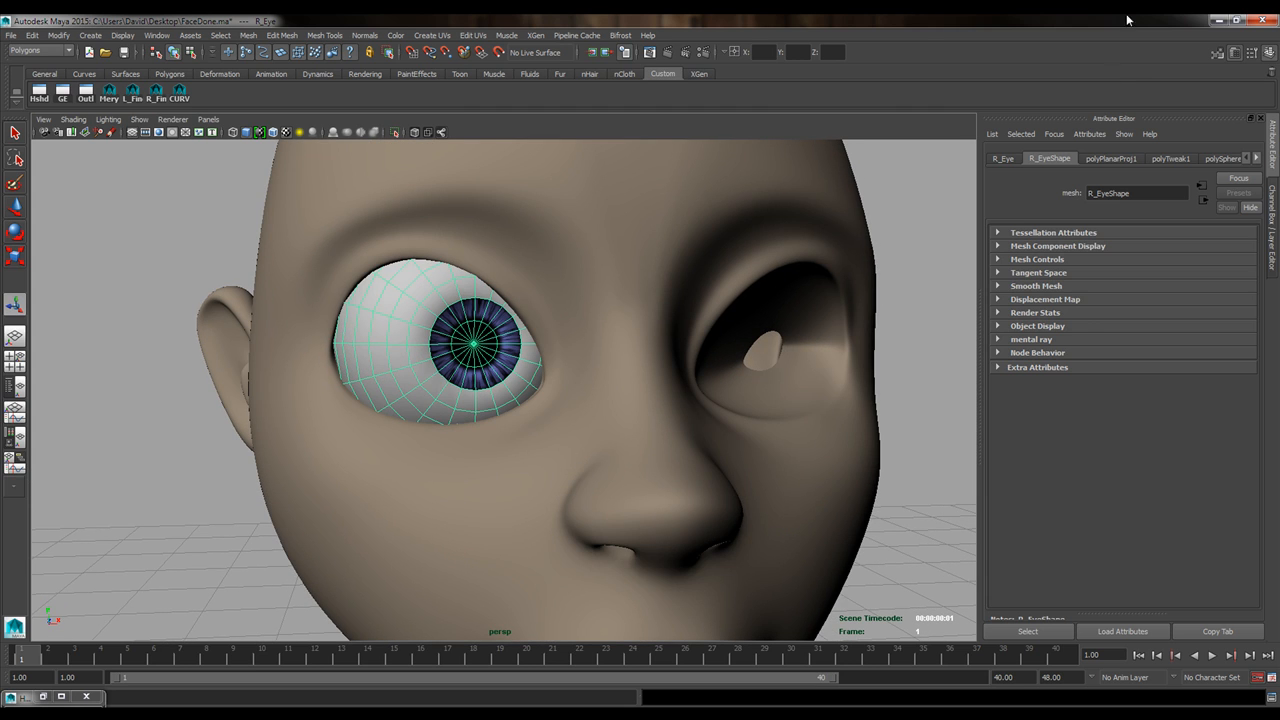
pyautogui.click(1272, 225)
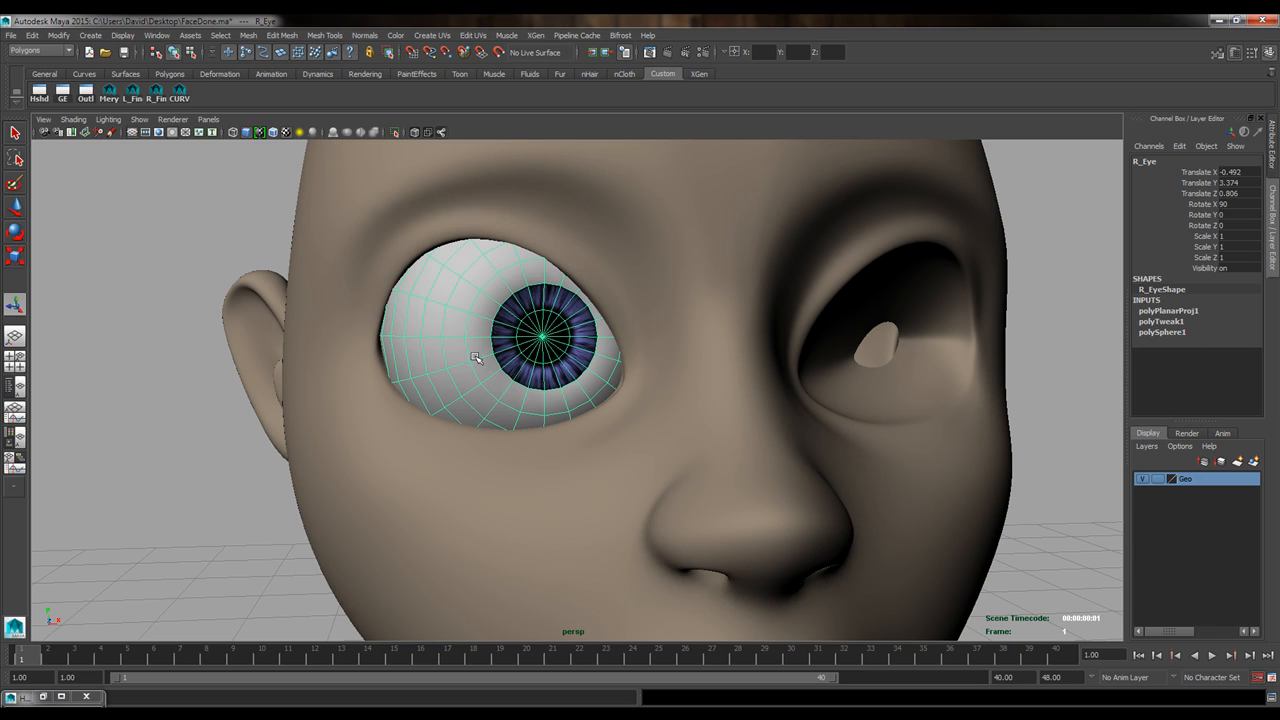
pyautogui.moveTo(1192, 175); pyautogui.dragTo(1204, 206)
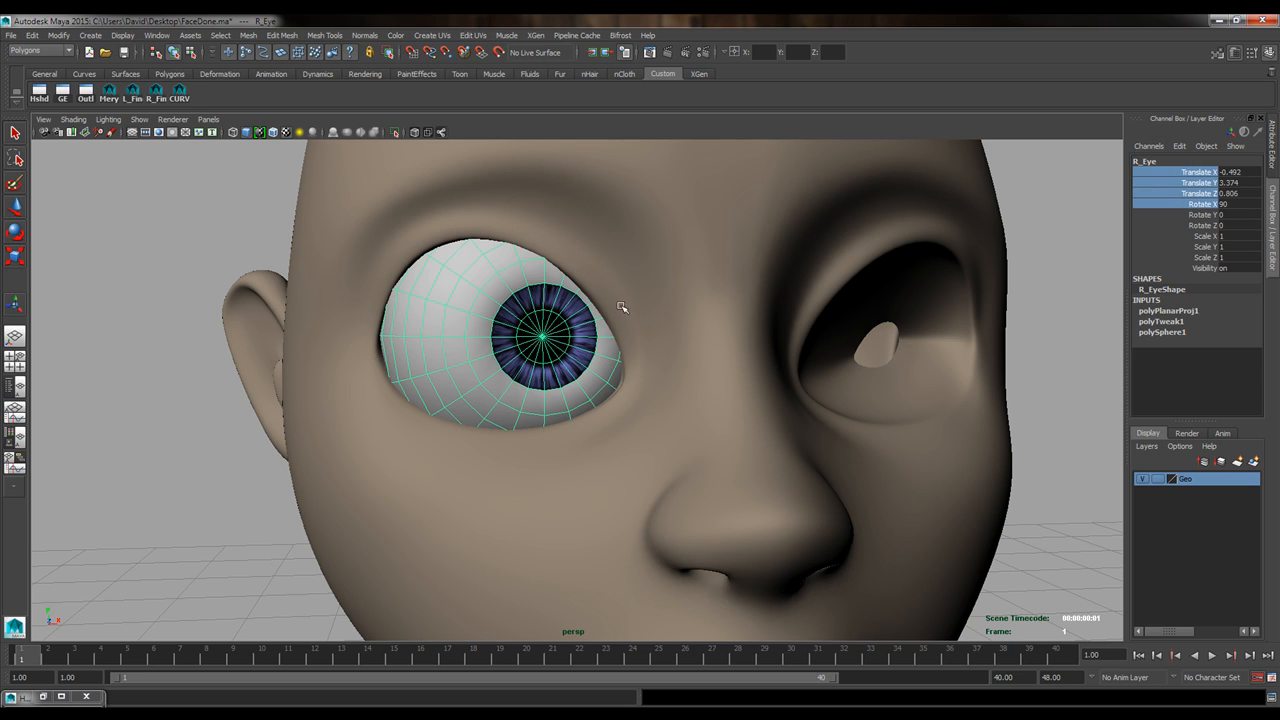
pyautogui.click(690, 300)
pyautogui.click(446, 364)
pyautogui.click(58, 35)
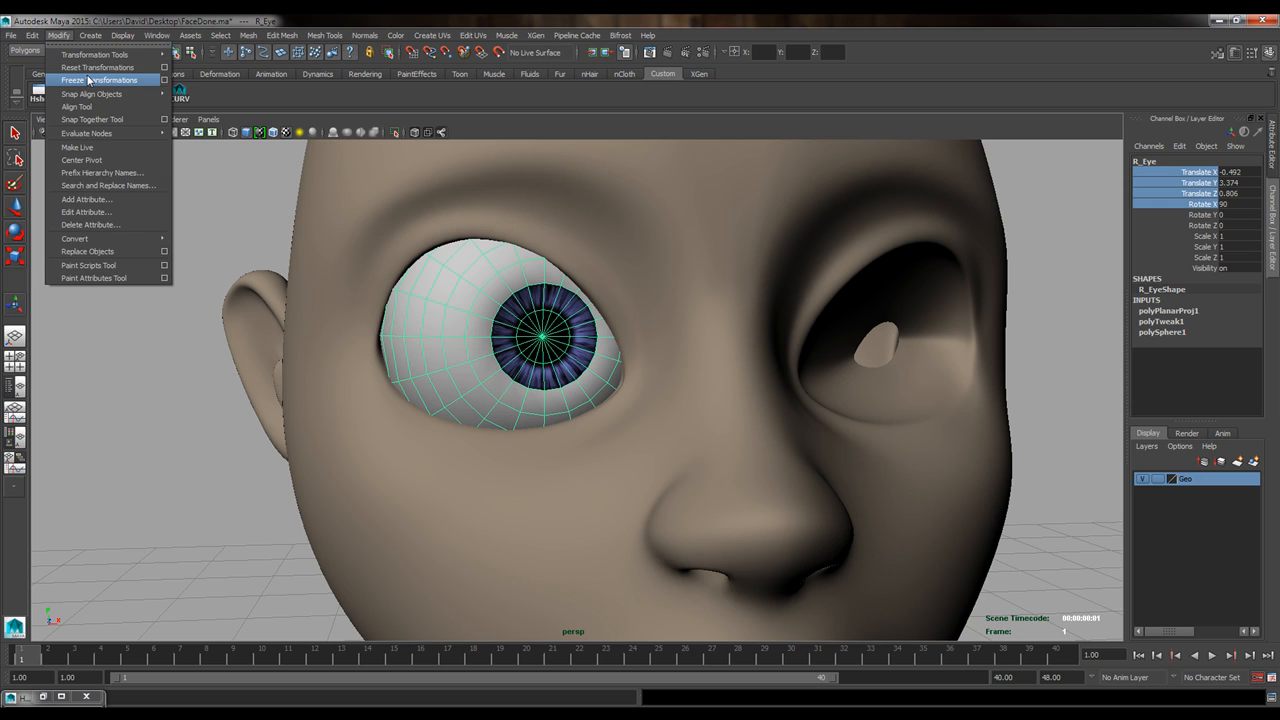
pyautogui.click(88, 79)
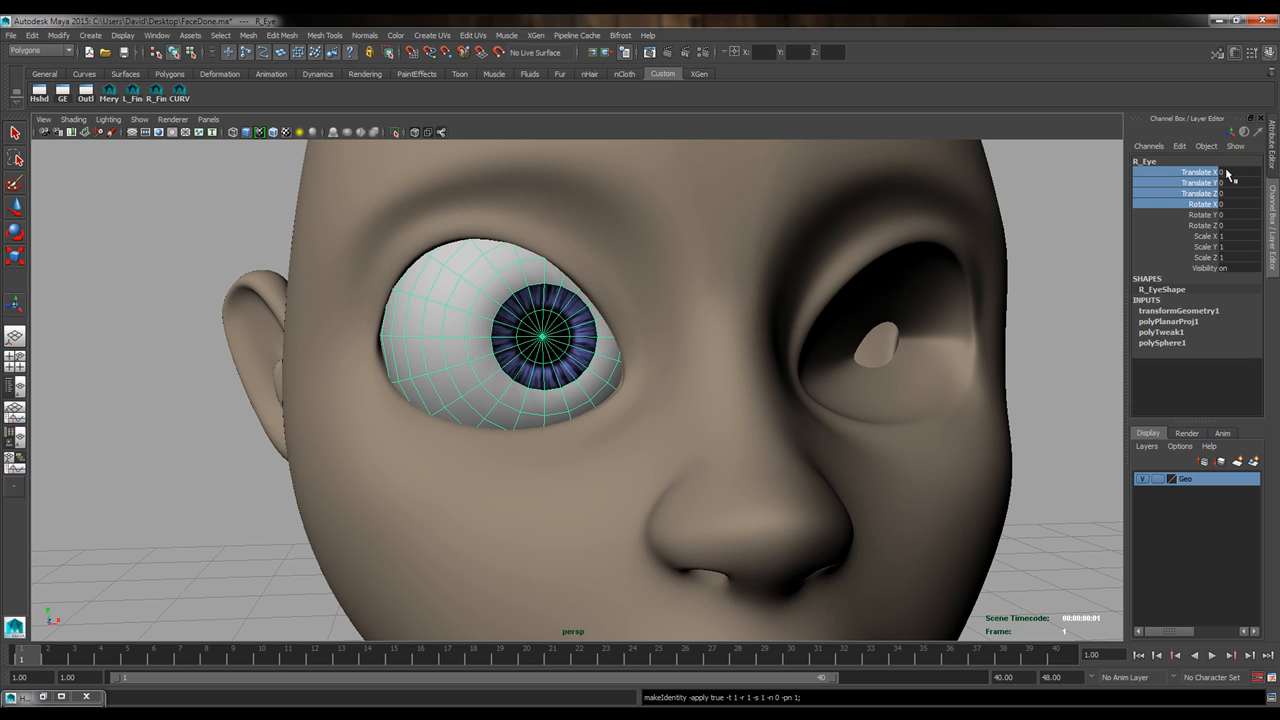
pyautogui.moveTo(1228, 173); pyautogui.dragTo(1247, 258)
pyautogui.click(83, 191)
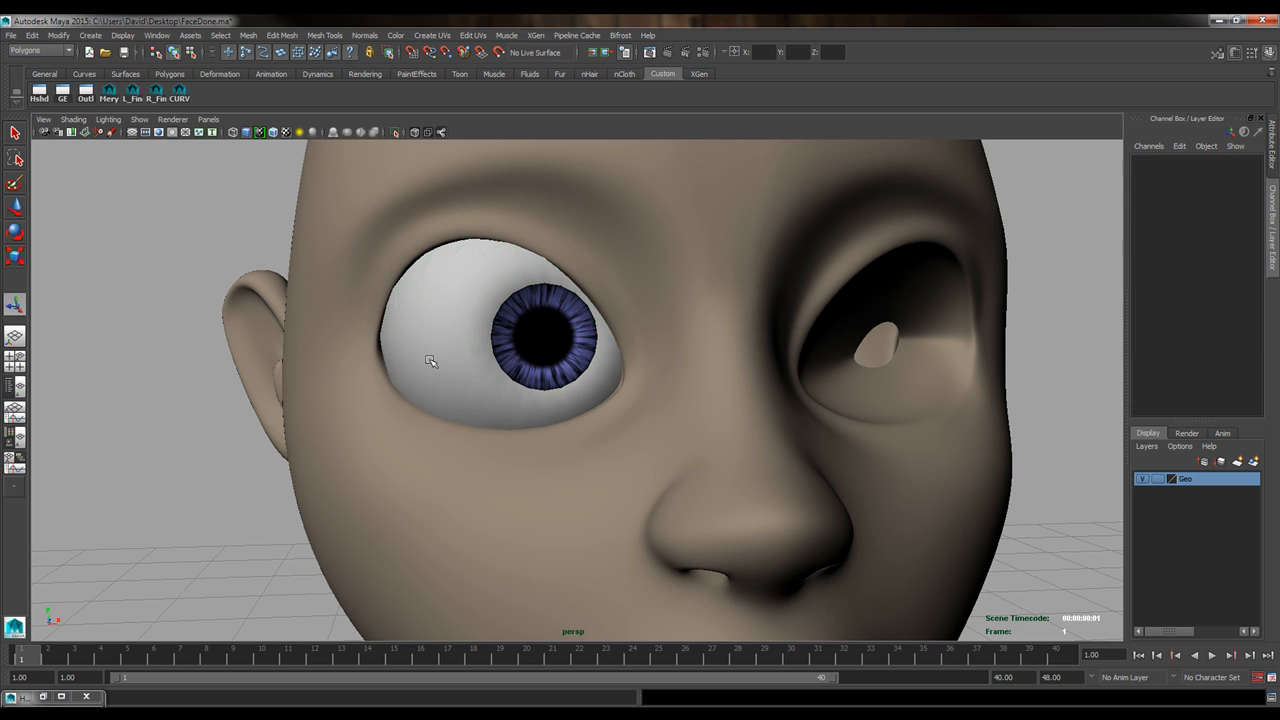
# Test the frozen eye by moving it along X out of its socket and rotating it freely around its pivot.
pyautogui.click(515, 332)
pyautogui.press('w')
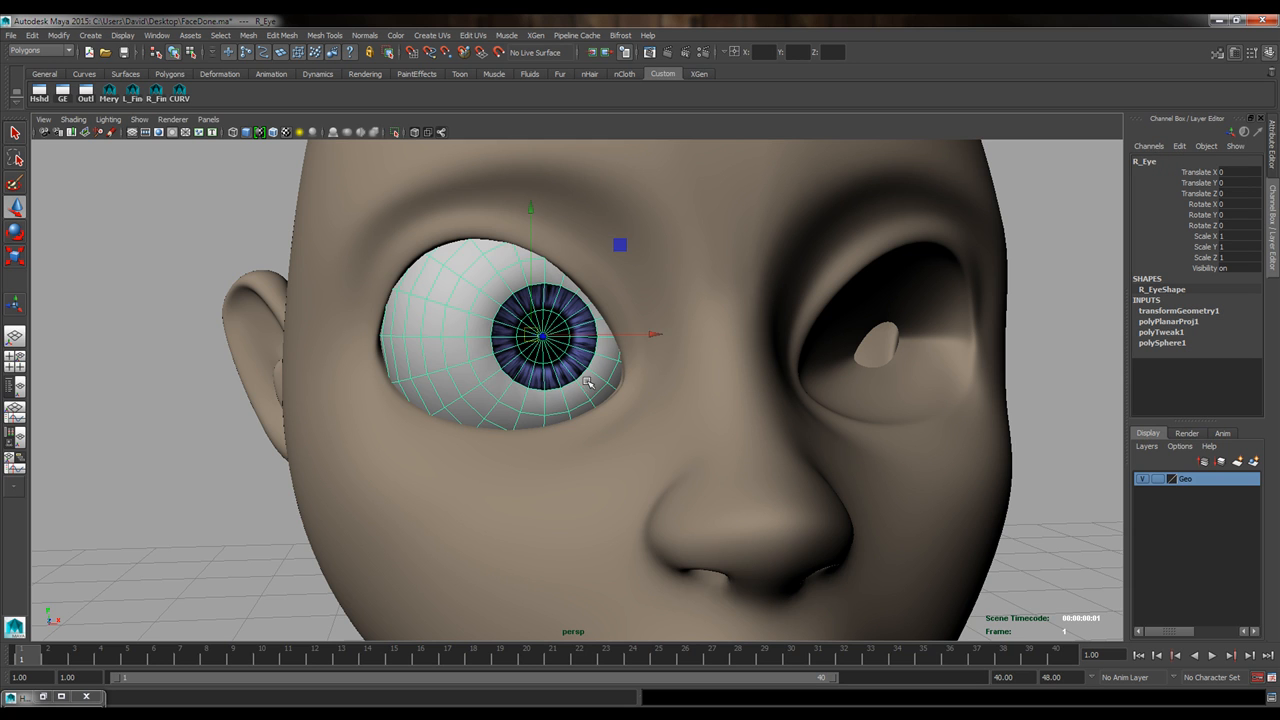
pyautogui.keyDown('alt'); pyautogui.moveTo(585, 380); pyautogui.dragTo(607, 379); pyautogui.keyUp('alt')
pyautogui.click(629, 329)
pyautogui.moveTo(629, 329); pyautogui.dragTo(335, 329)
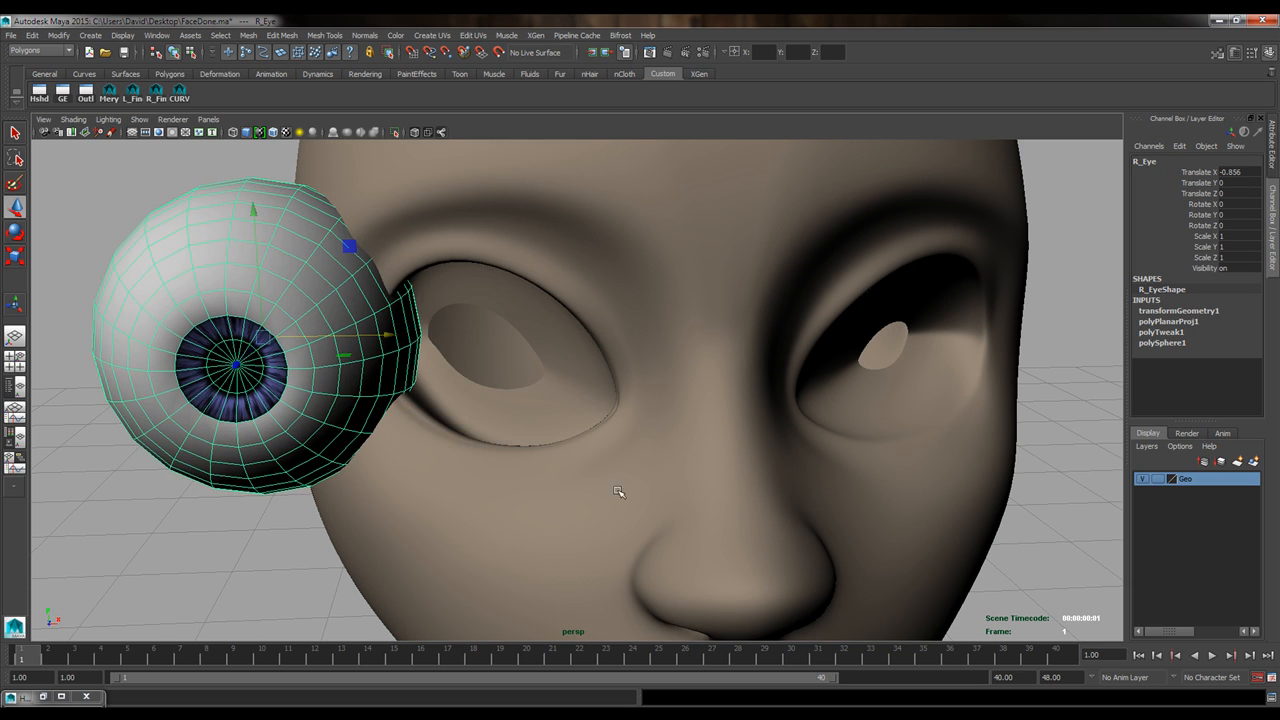
pyautogui.keyDown('alt'); pyautogui.moveTo(623, 491); pyautogui.dragTo(593, 445); pyautogui.keyUp('alt')
pyautogui.press('e')
pyautogui.moveTo(314, 321); pyautogui.dragTo(286, 290)
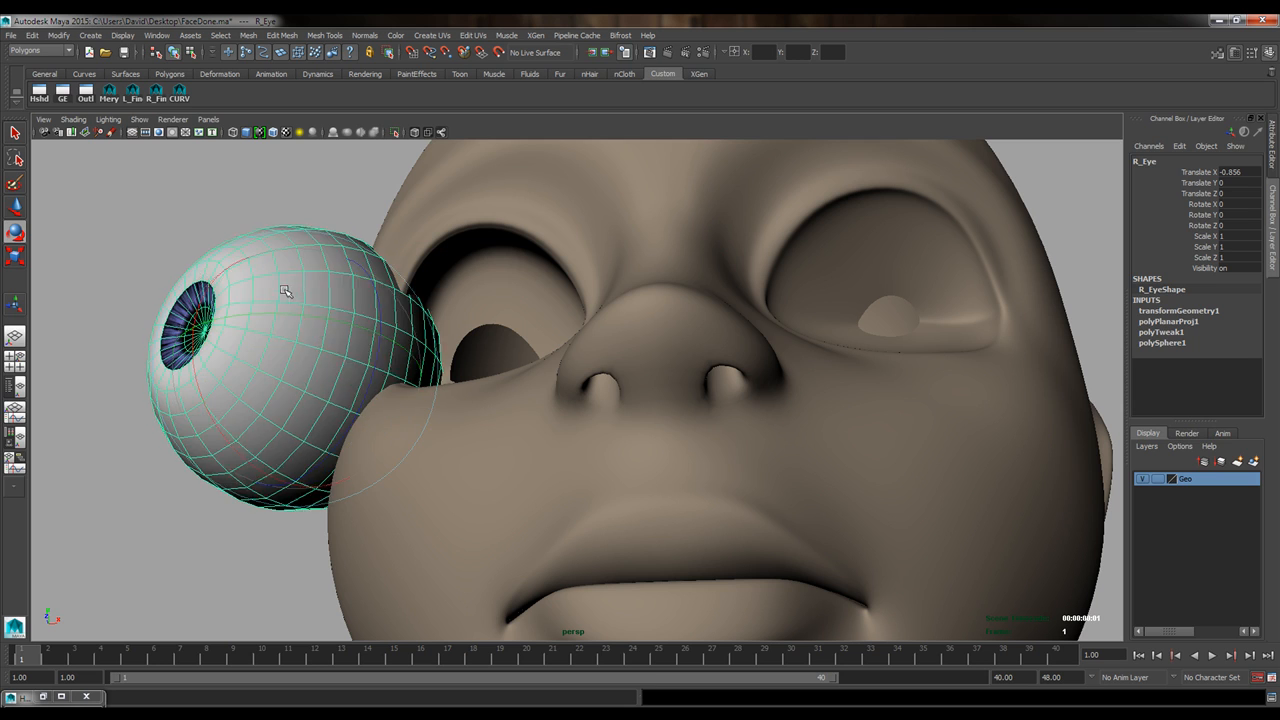
pyautogui.press('w')
pyautogui.keyDown('alt'); pyautogui.moveTo(307, 366); pyautogui.dragTo(327, 381); pyautogui.keyUp('alt')
pyautogui.scroll(-4, 614, 379)
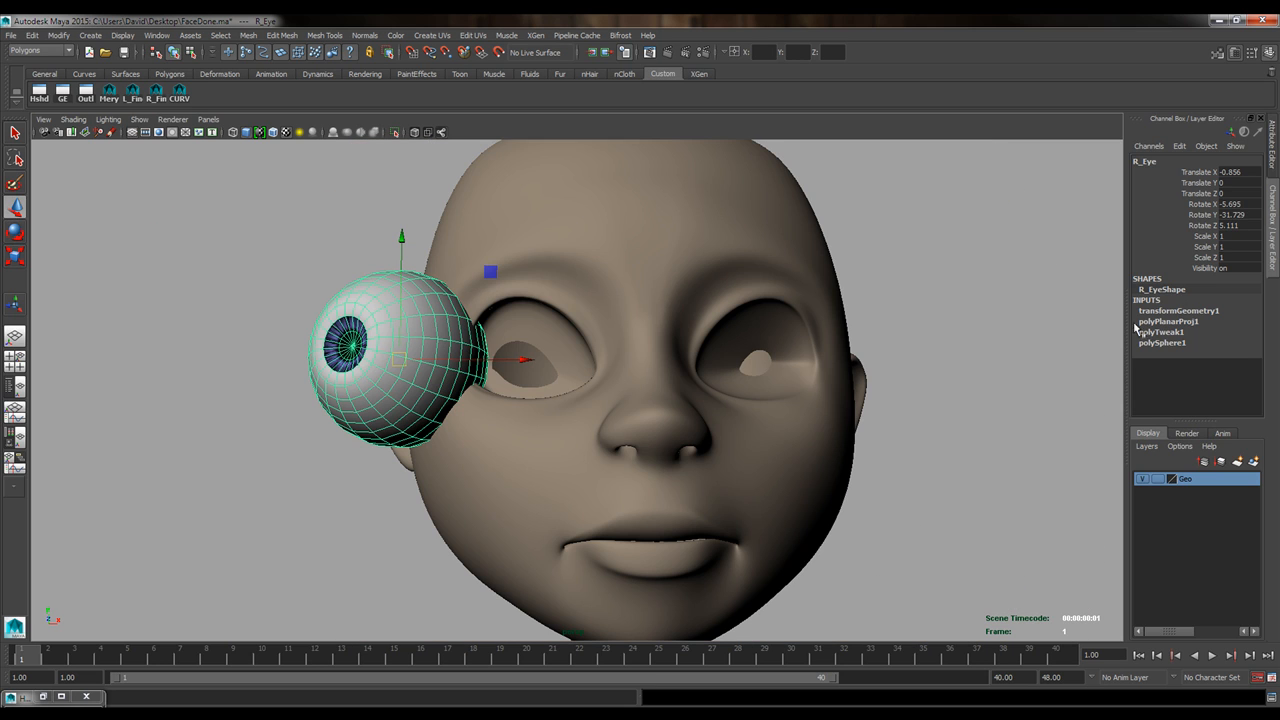
# Reset the eye's translate and rotate values to 0.
pyautogui.moveTo(1240, 172); pyautogui.dragTo(1238, 225)
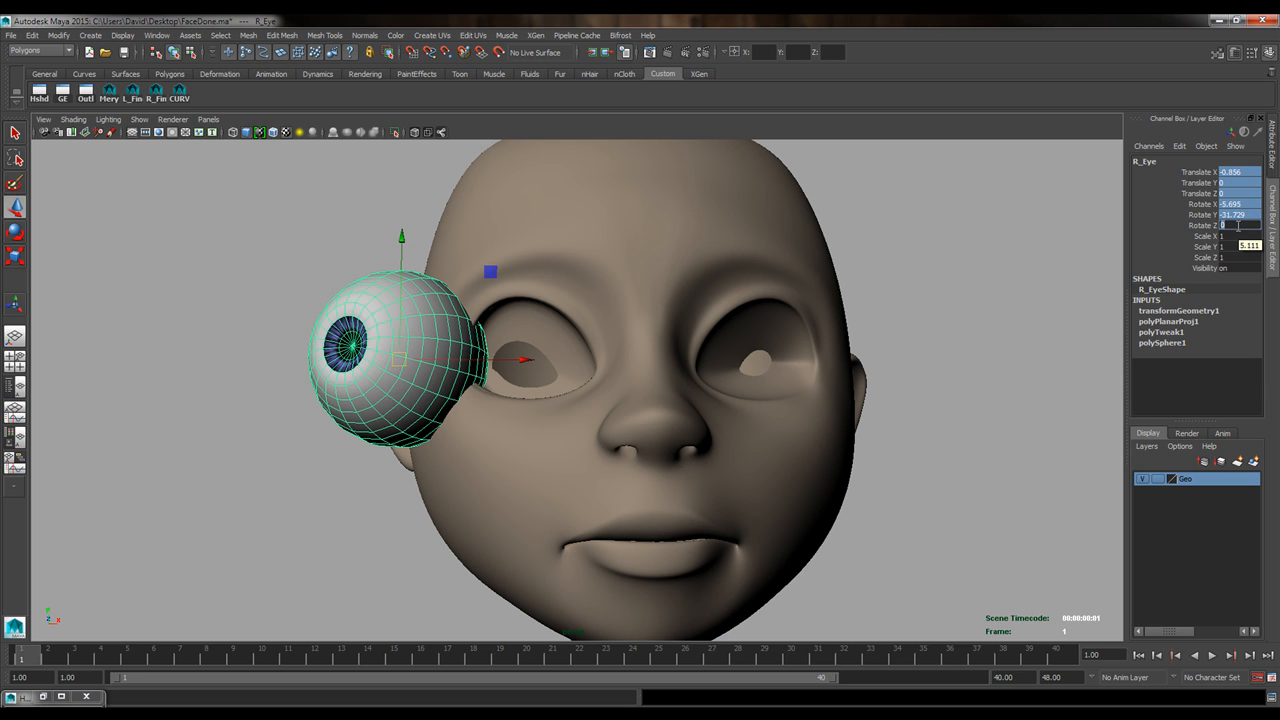
pyautogui.write('0')
pyautogui.press('Return')
pyautogui.click(410, 415)
pyautogui.keyDown('alt'); pyautogui.moveTo(745, 400); pyautogui.dragTo(574, 422); pyautogui.keyUp('alt')
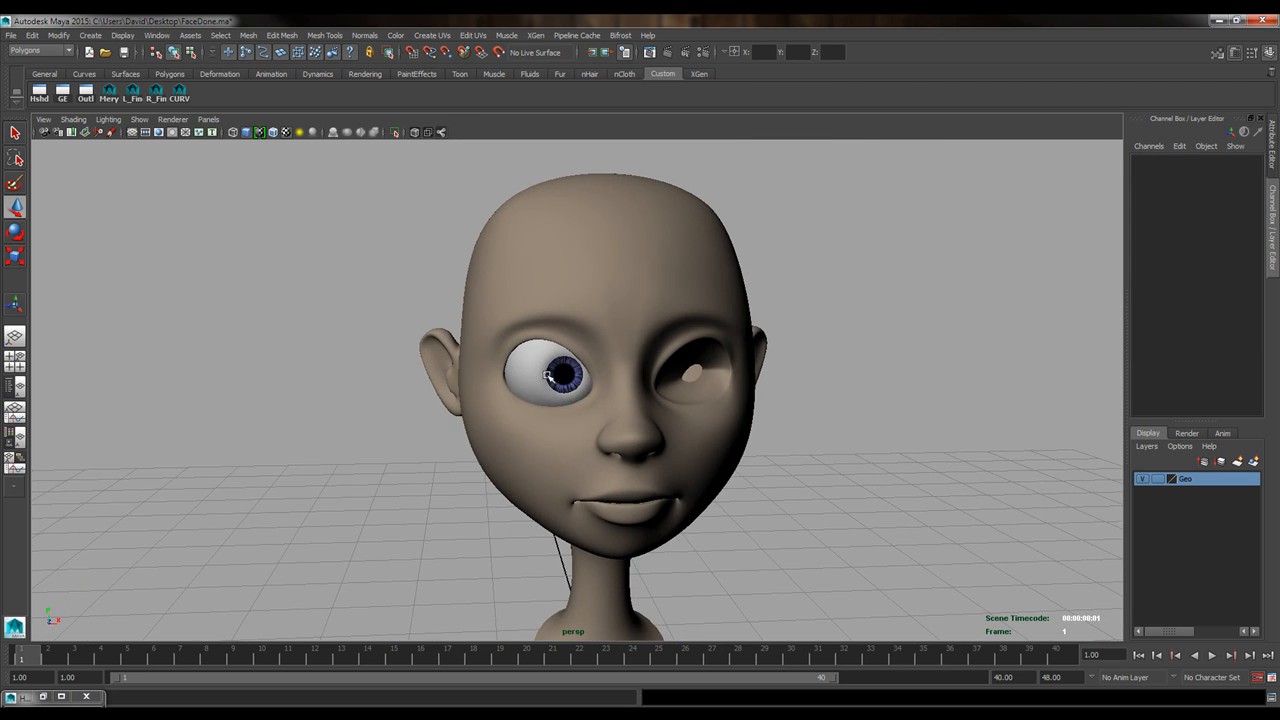
# Try moving the R_Eye sphere about 2 units along X out beside the head, and undo the move.
pyautogui.click(553, 375)
pyautogui.keyDown('alt'); pyautogui.moveTo(698, 448); pyautogui.dragTo(720, 455); pyautogui.keyUp('alt')
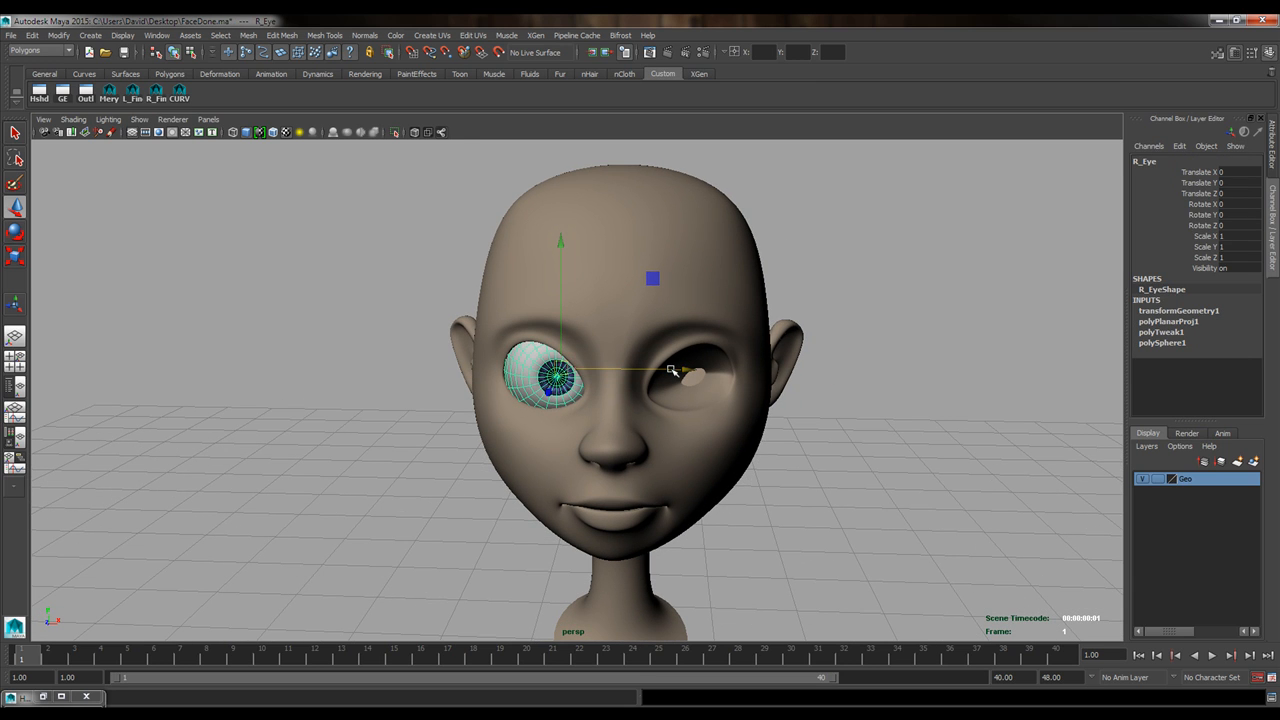
pyautogui.moveTo(671, 370); pyautogui.dragTo(440, 363)
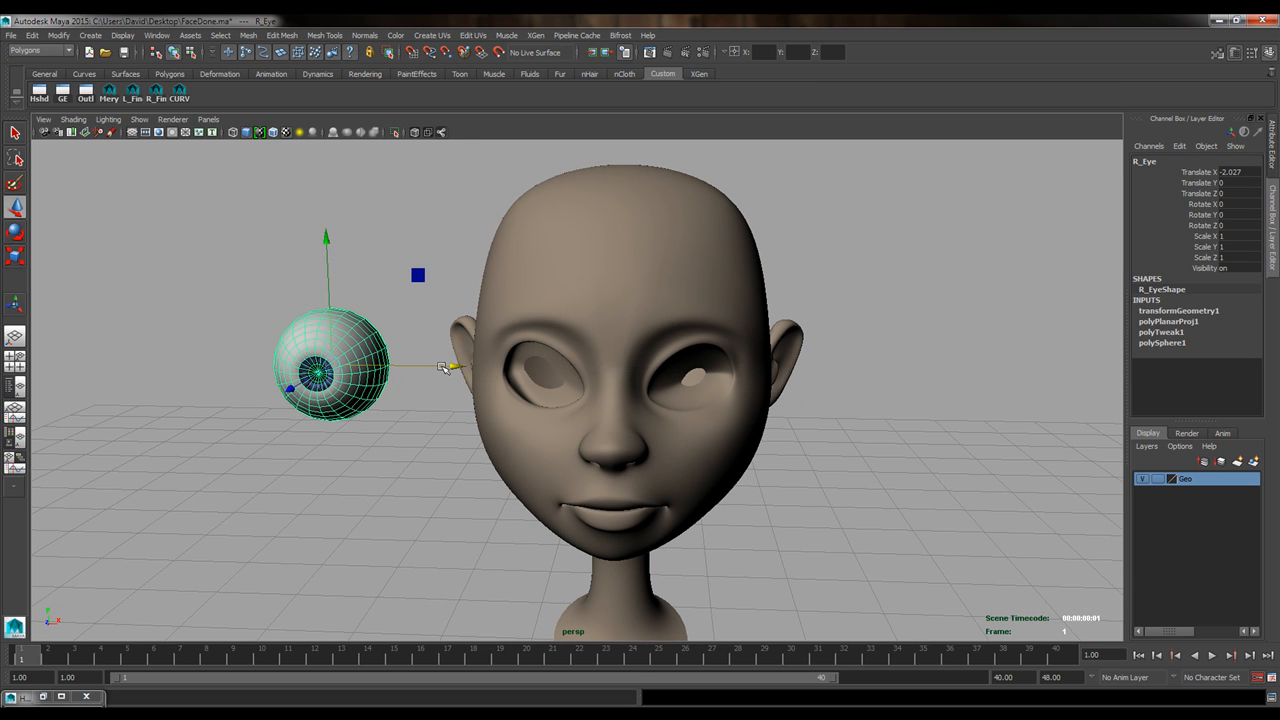
pyautogui.keyDown('alt'); pyautogui.moveTo(443, 366); pyautogui.dragTo(540, 412, button='middle'); pyautogui.keyUp('alt')
pyautogui.hotkey('ctrl', 'z')
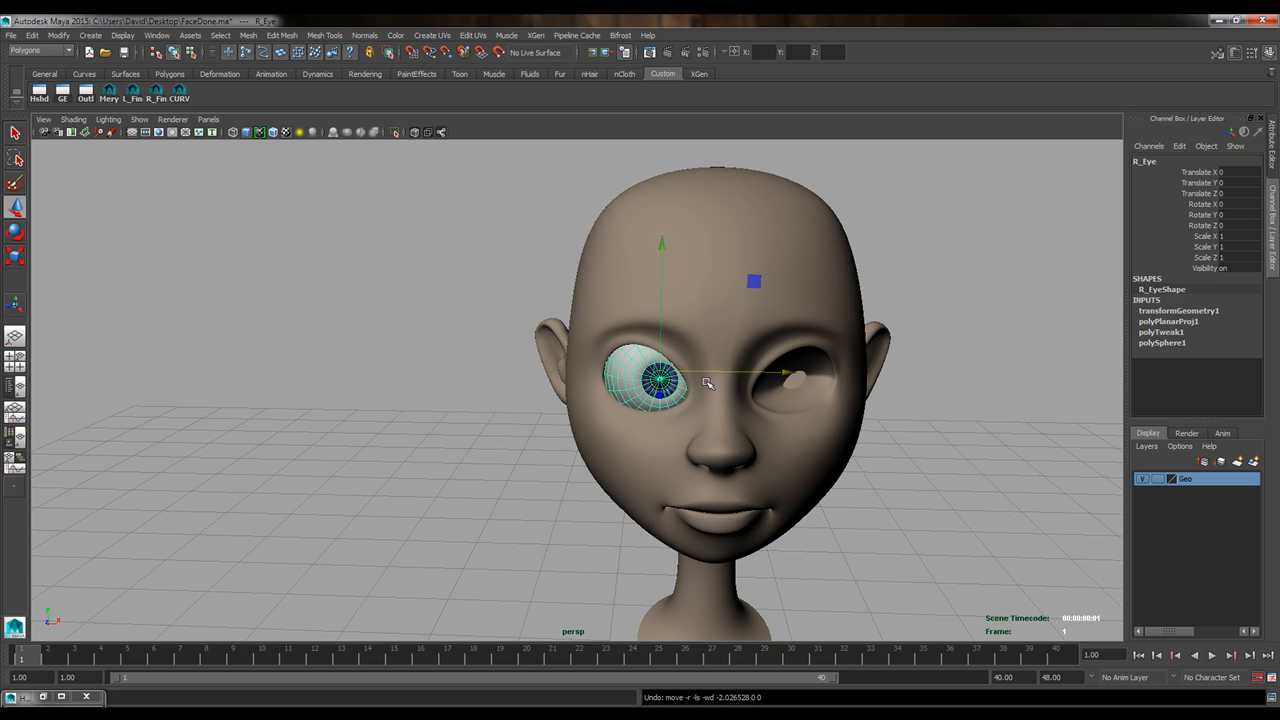
# Duplicate the right eye and move the copy along X to about -2.63, clear of the head.
pyautogui.hotkey('ctrl', 'd')
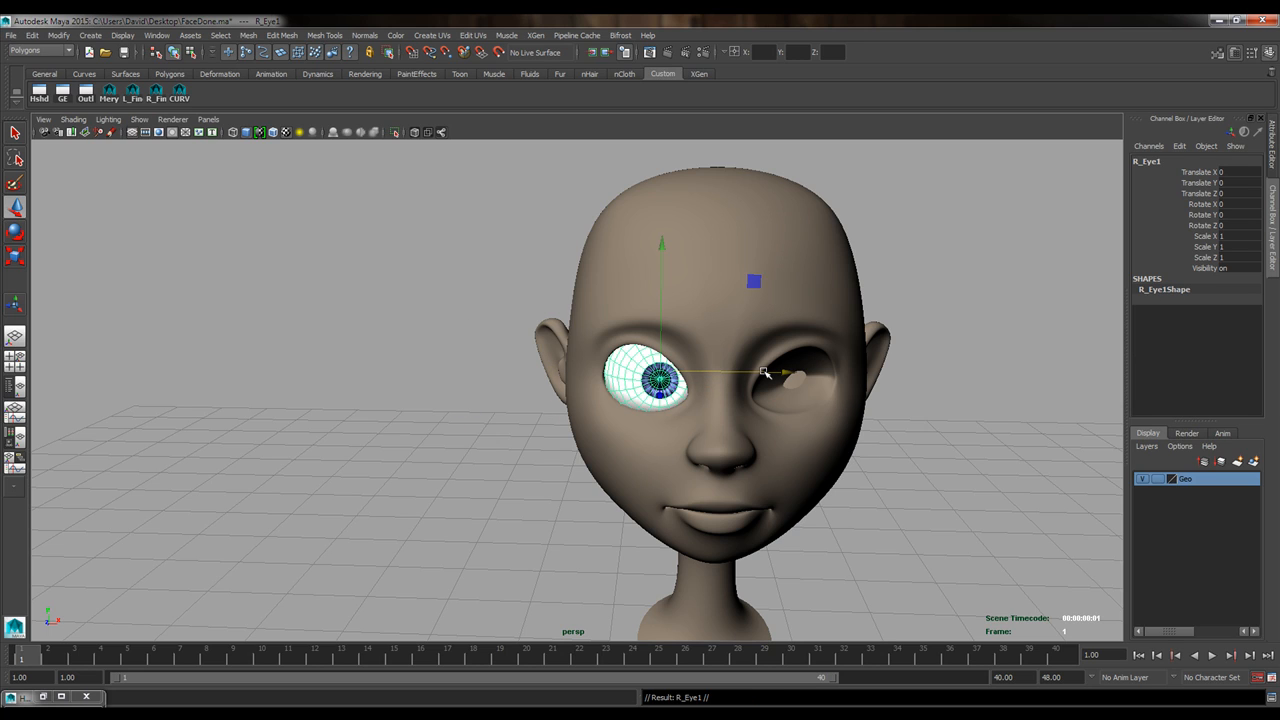
pyautogui.moveTo(763, 373); pyautogui.dragTo(462, 389)
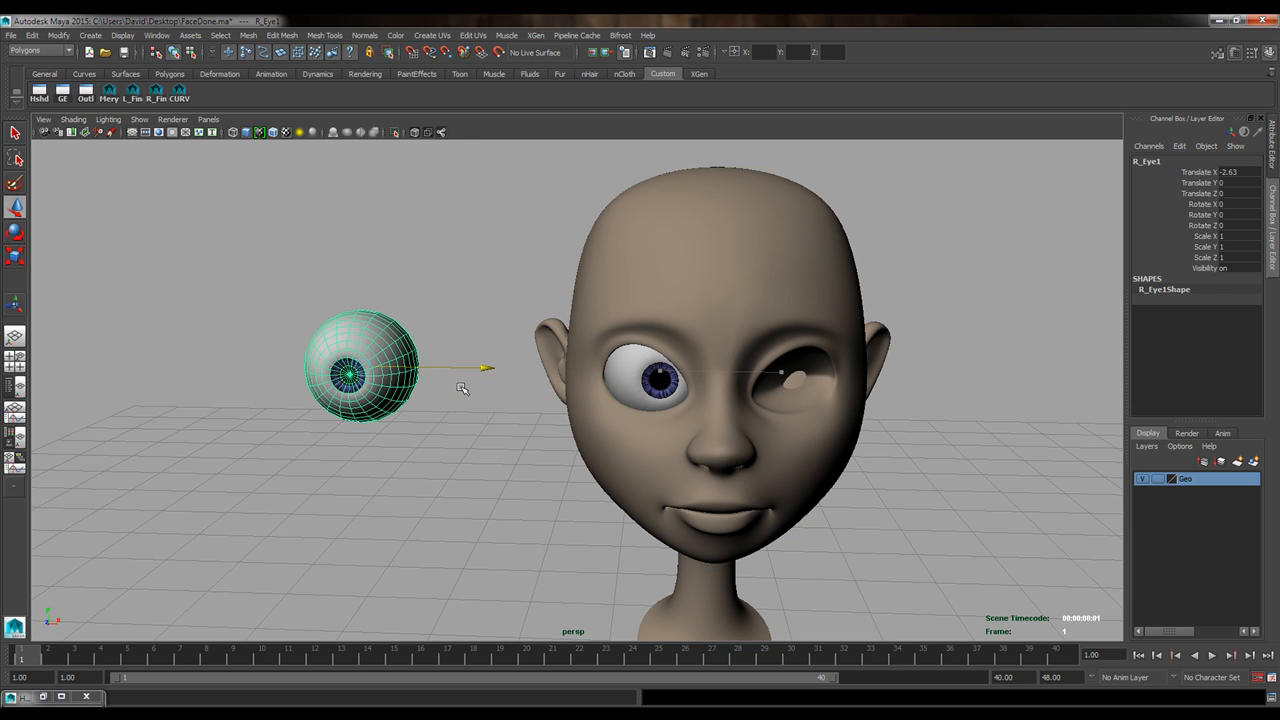
pyautogui.click(466, 449)
pyautogui.keyDown('alt'); pyautogui.moveTo(466, 449); pyautogui.dragTo(363, 434); pyautogui.keyUp('alt')
pyautogui.scroll(5, 469, 463)
pyautogui.scroll(-4, 472, 452)
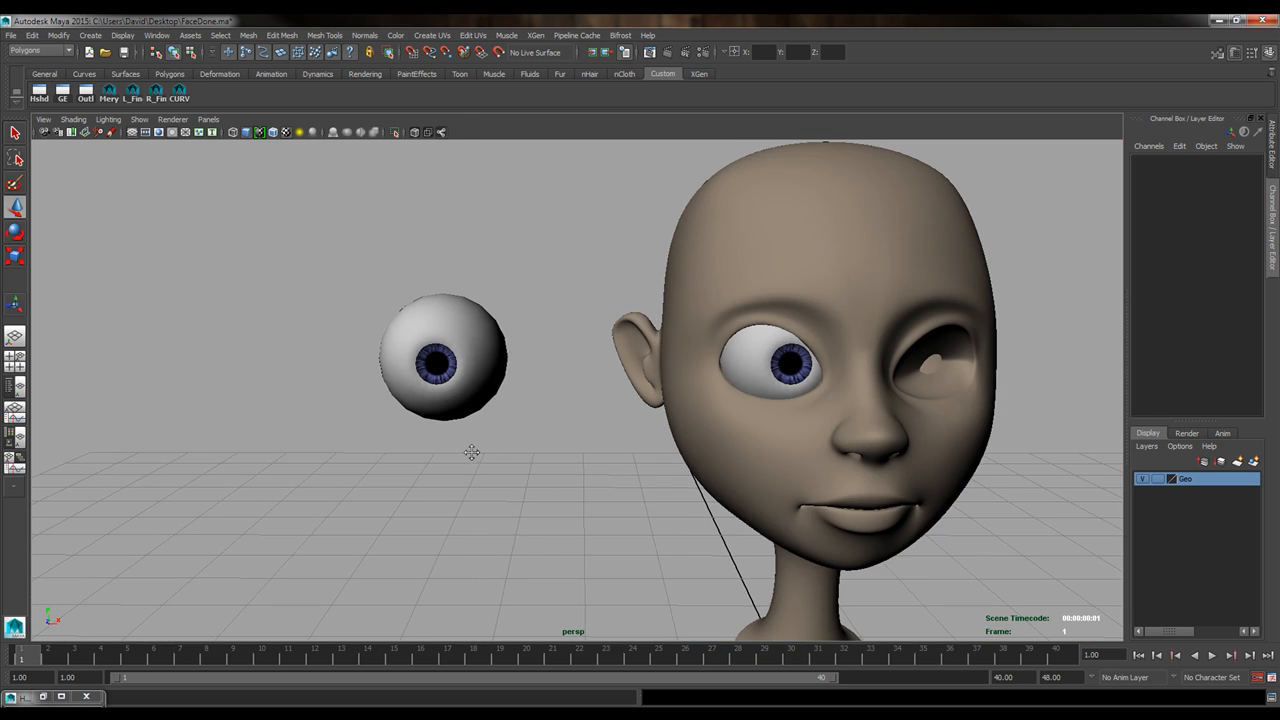
# Examine the original right eye up close in its socket, and compare it with the surrounding eyelid area.
pyautogui.keyDown('alt'); pyautogui.moveTo(472, 452); pyautogui.dragTo(460, 455, button='middle'); pyautogui.keyUp('alt')
pyautogui.click(757, 363)
pyautogui.press('f')
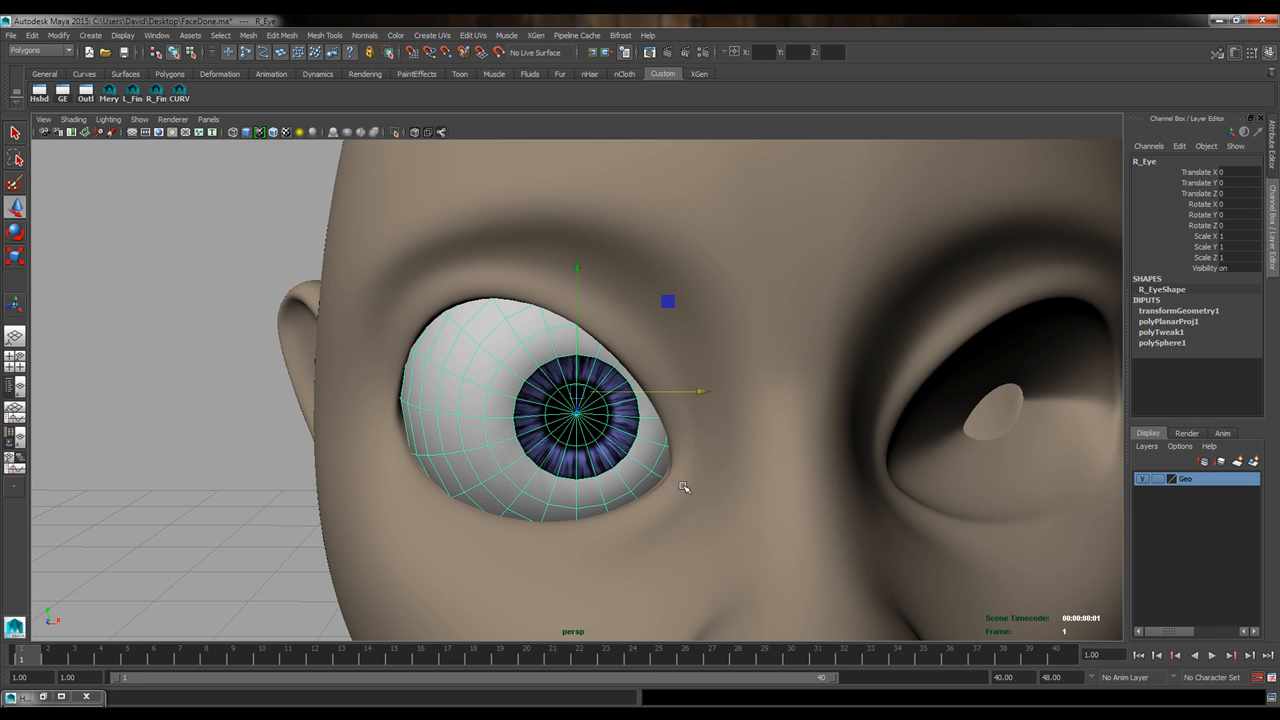
pyautogui.moveTo(410, 455)
pyautogui.keyDown('alt'); pyautogui.mouseDown()
pyautogui.moveTo(537, 463)
pyautogui.moveTo(395, 461)
pyautogui.mouseUp(); pyautogui.keyUp('alt')
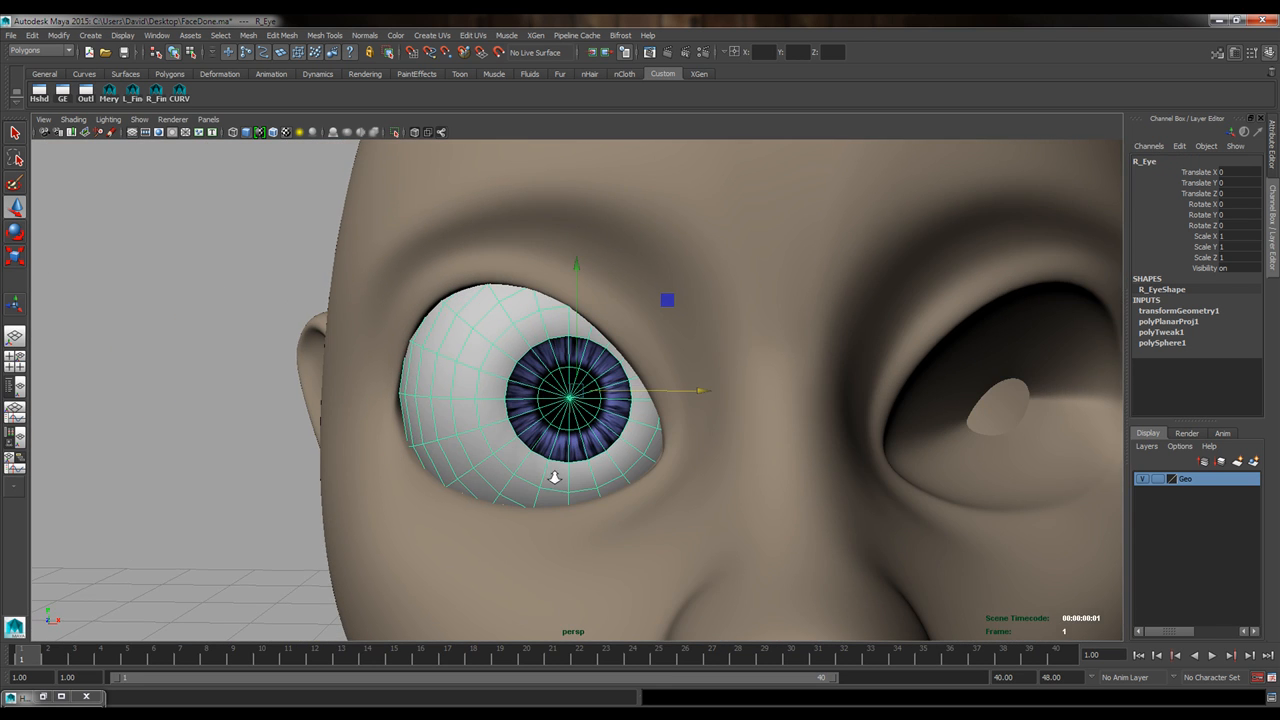
pyautogui.keyDown('alt'); pyautogui.moveTo(555, 478); pyautogui.dragTo(388, 464, button='right'); pyautogui.keyUp('alt')
pyautogui.keyDown('alt'); pyautogui.moveTo(388, 464); pyautogui.dragTo(548, 463, button='middle'); pyautogui.keyUp('alt')
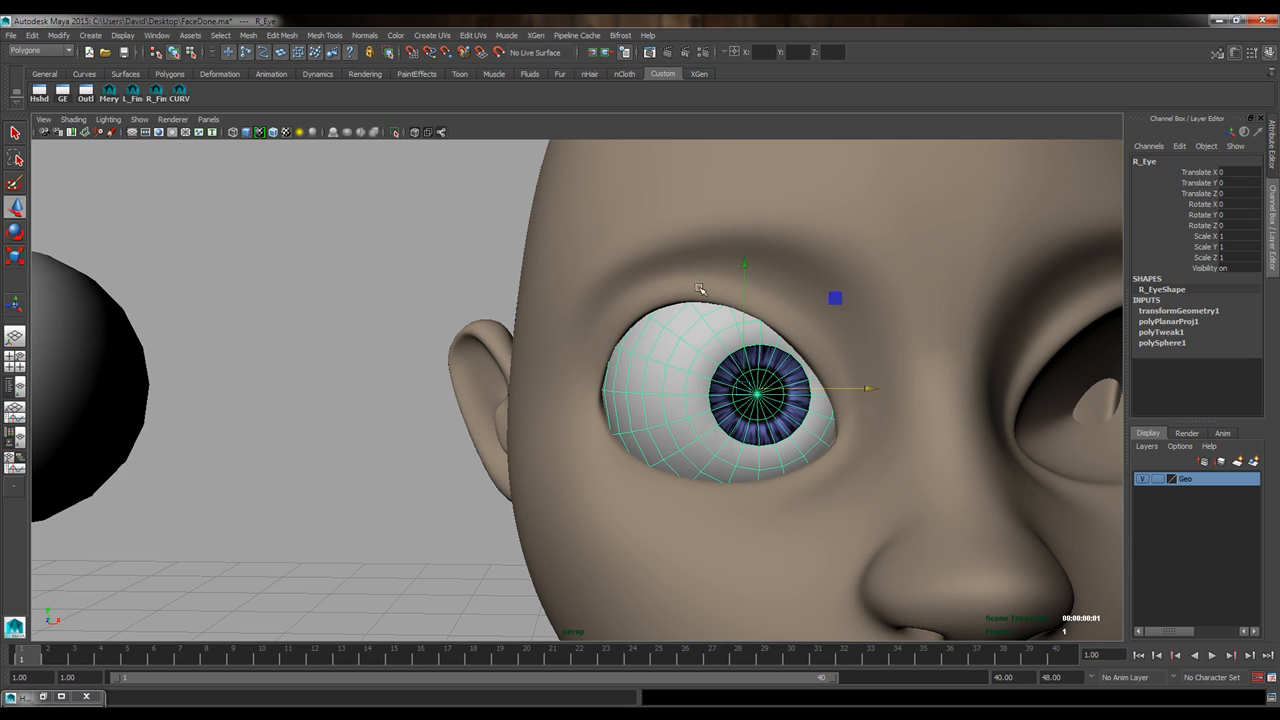
pyautogui.keyDown('alt'); pyautogui.moveTo(604, 375); pyautogui.dragTo(627, 378); pyautogui.keyUp('alt')
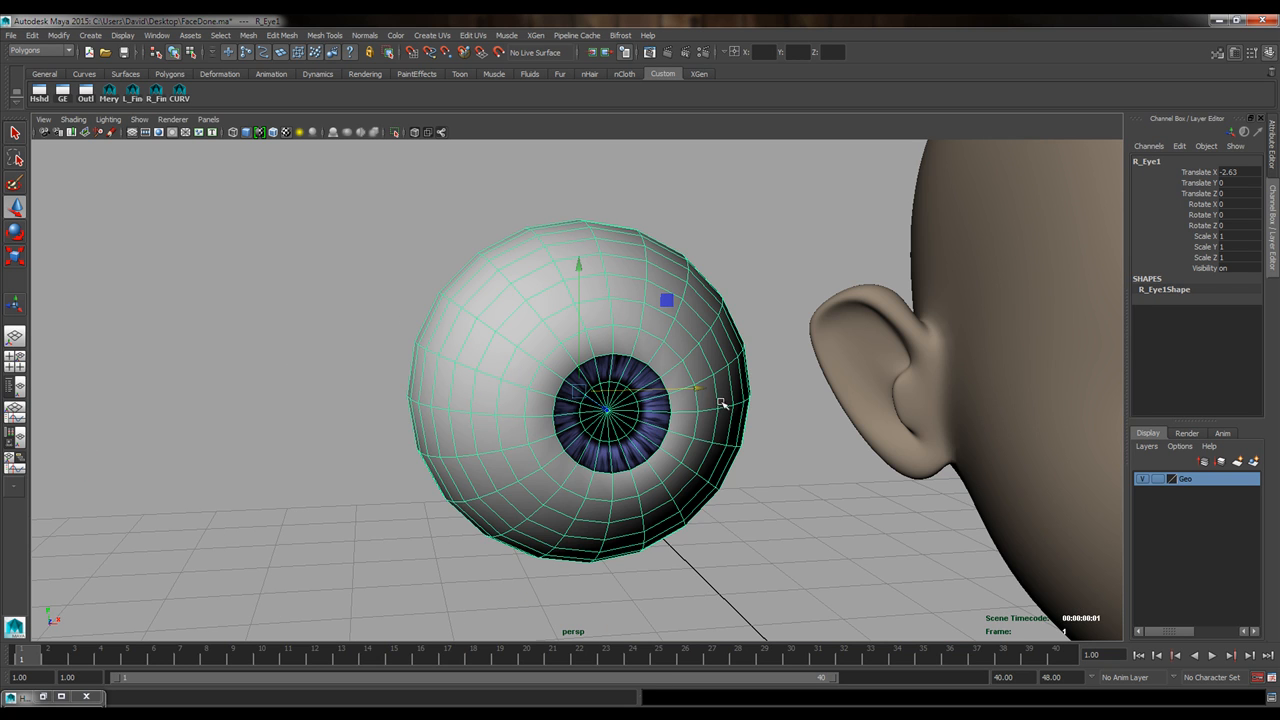
# Frame the duplicate eye in the front and top views, and return to the perspective view.
pyautogui.keyDown('alt'); pyautogui.moveTo(720, 403); pyautogui.dragTo(651, 428); pyautogui.keyUp('alt')
pyautogui.press('space')
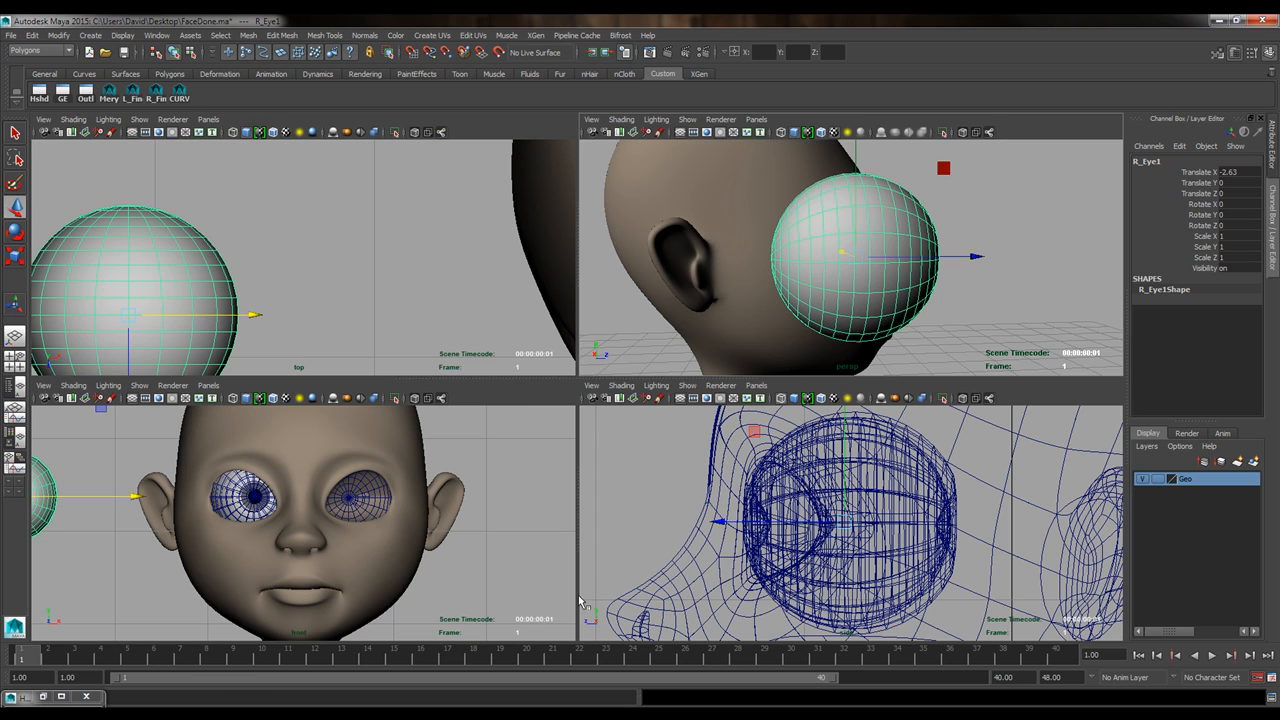
pyautogui.press('space')
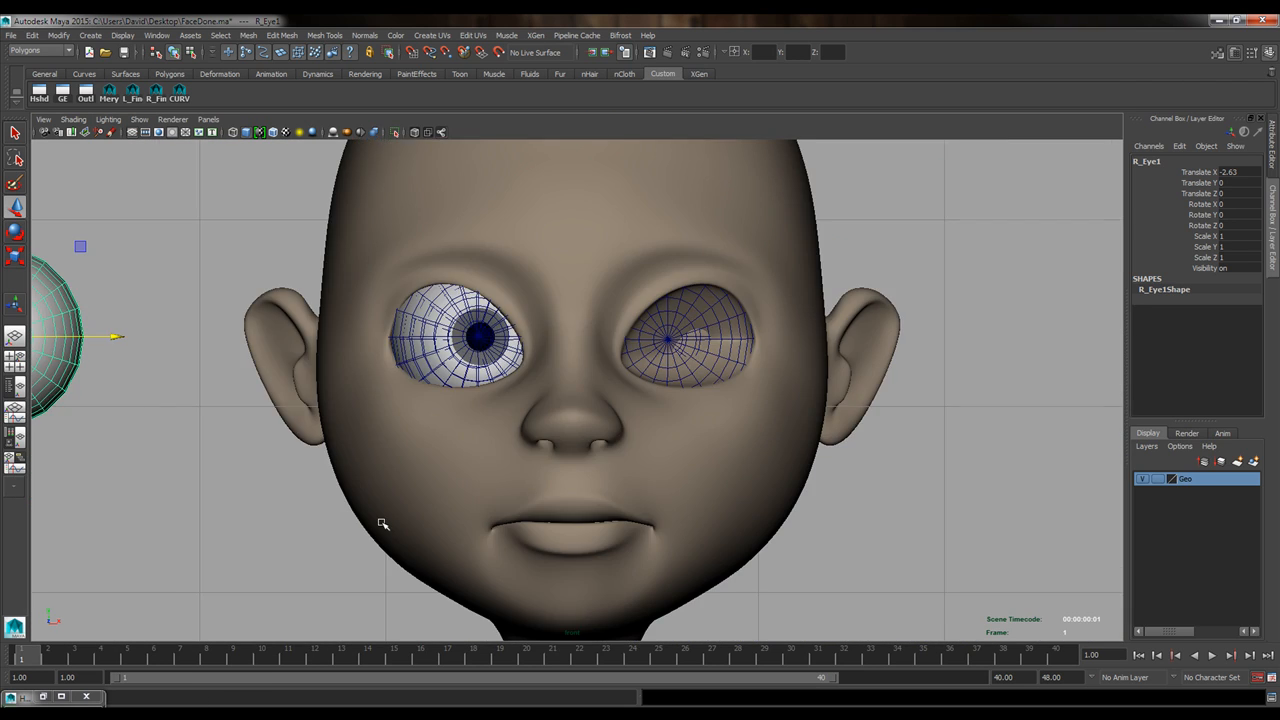
pyautogui.press('f')
pyautogui.press('space')
pyautogui.press('f')
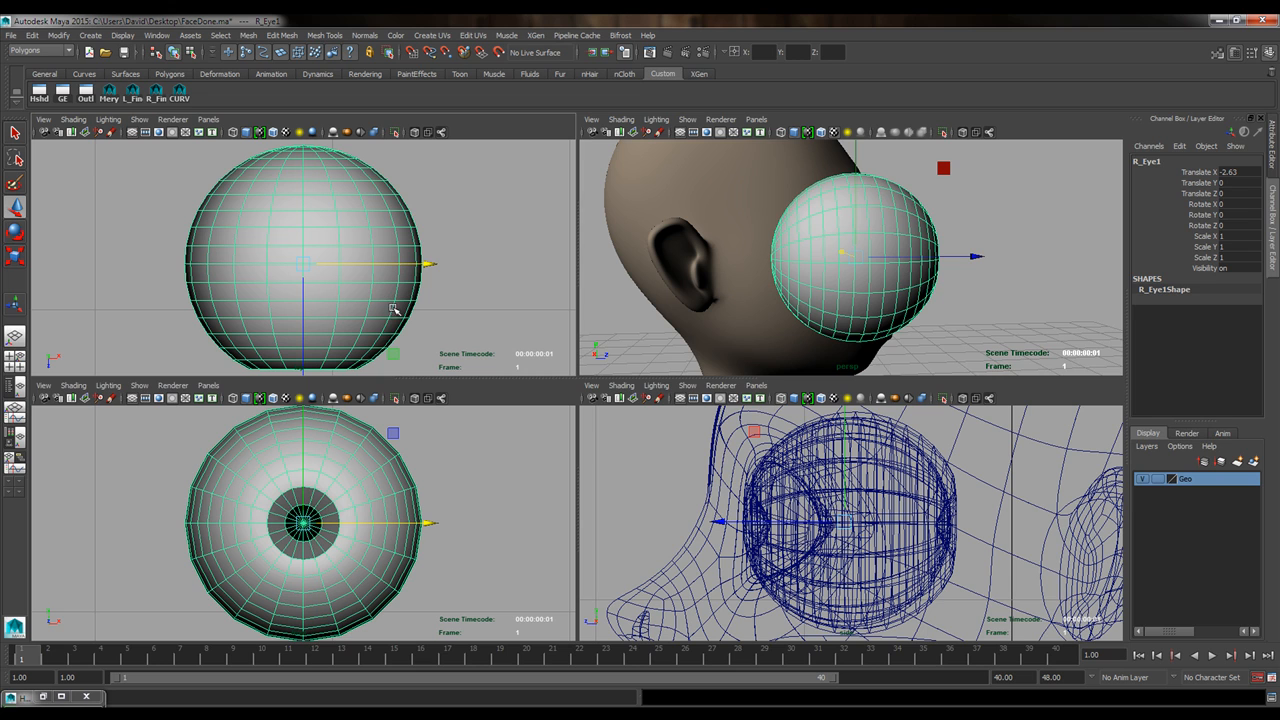
pyautogui.press('space')
pyautogui.keyDown('alt'); pyautogui.moveTo(866, 294); pyautogui.dragTo(646, 402); pyautogui.keyUp('alt')
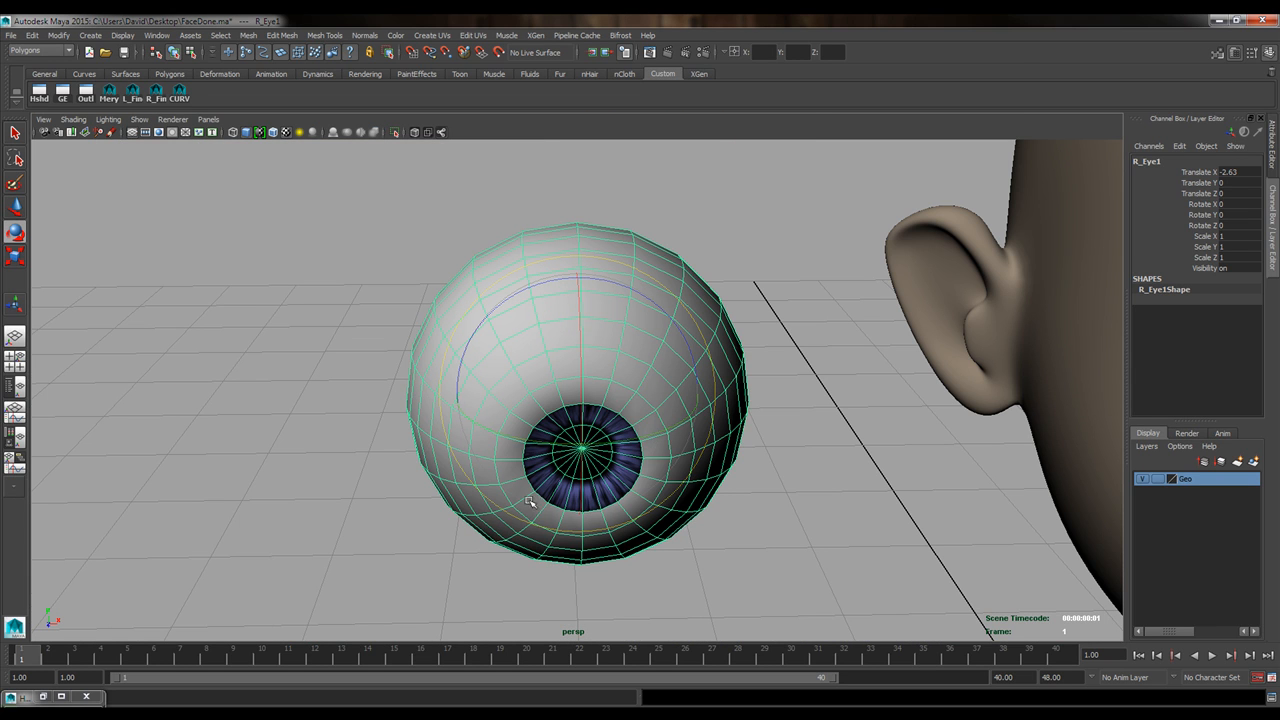
# Rotate the duplicate eye to 180 degrees in Y so its iris faces backwards.
pyautogui.keyDown('alt'); pyautogui.moveTo(545, 465); pyautogui.dragTo(702, 382); pyautogui.keyUp('alt')
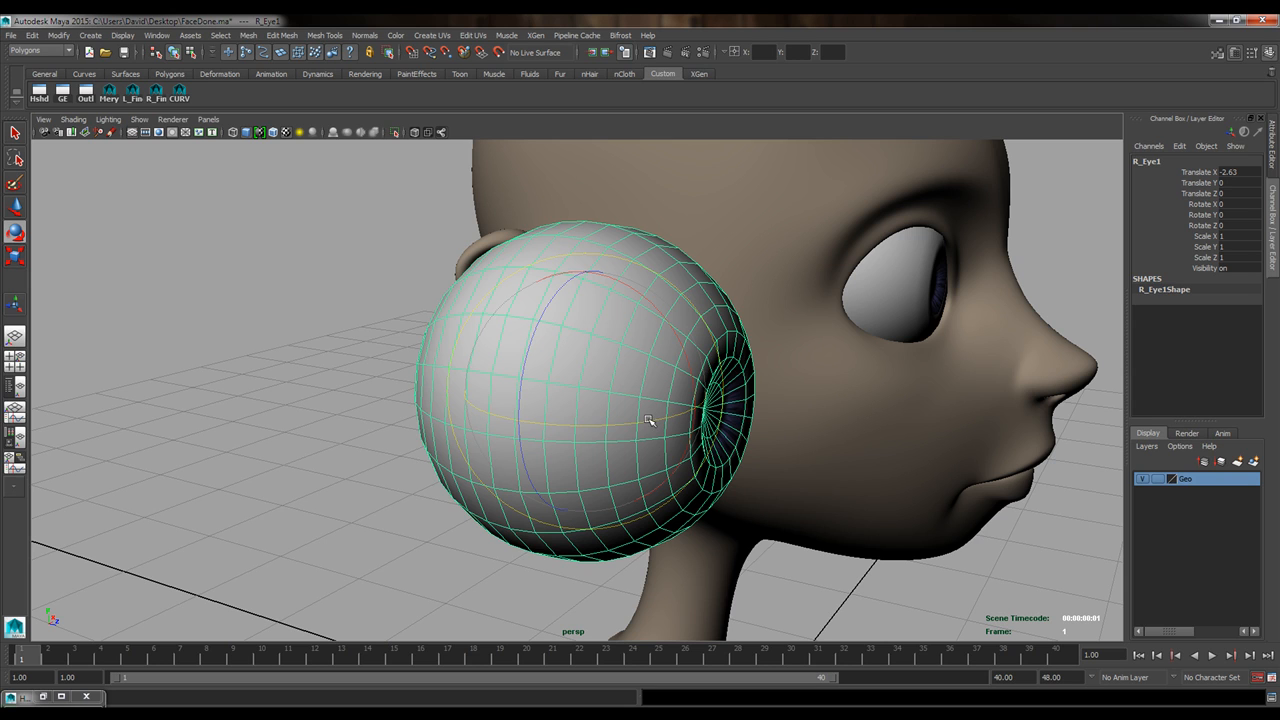
pyautogui.moveTo(649, 421); pyautogui.dragTo(443, 421)
pyautogui.doubleClick(1236, 215)
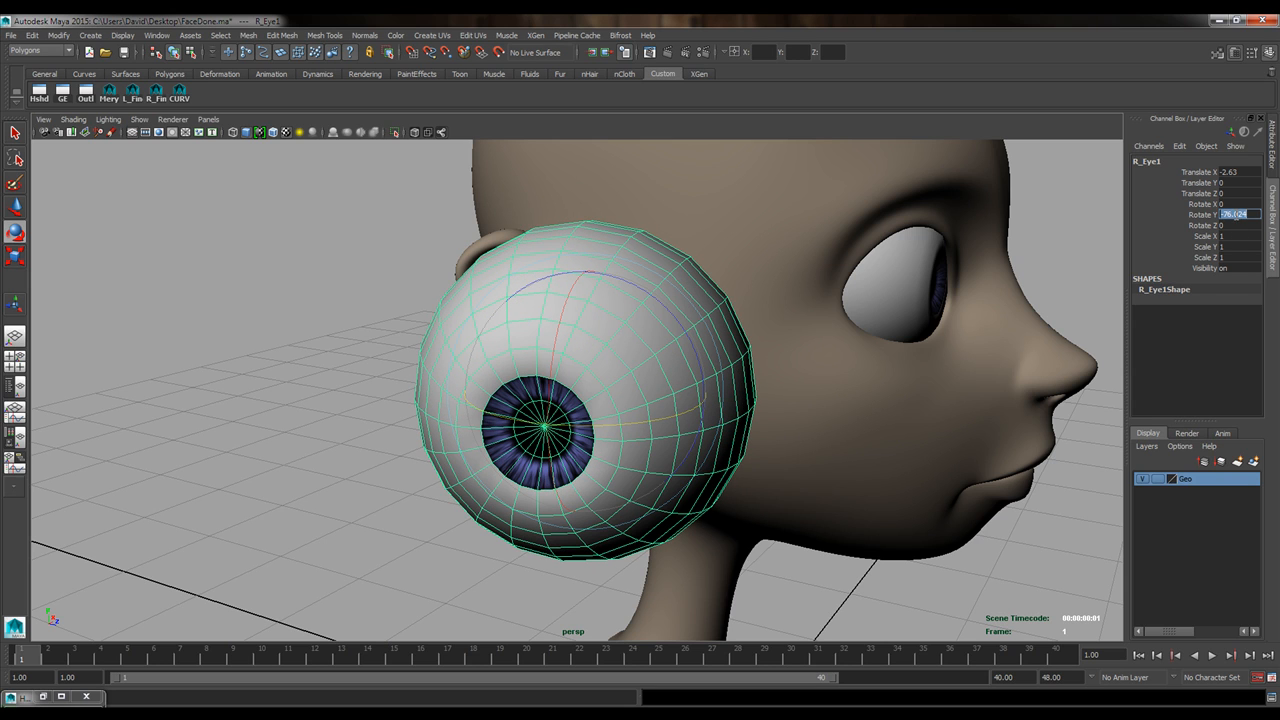
pyautogui.press('Return')
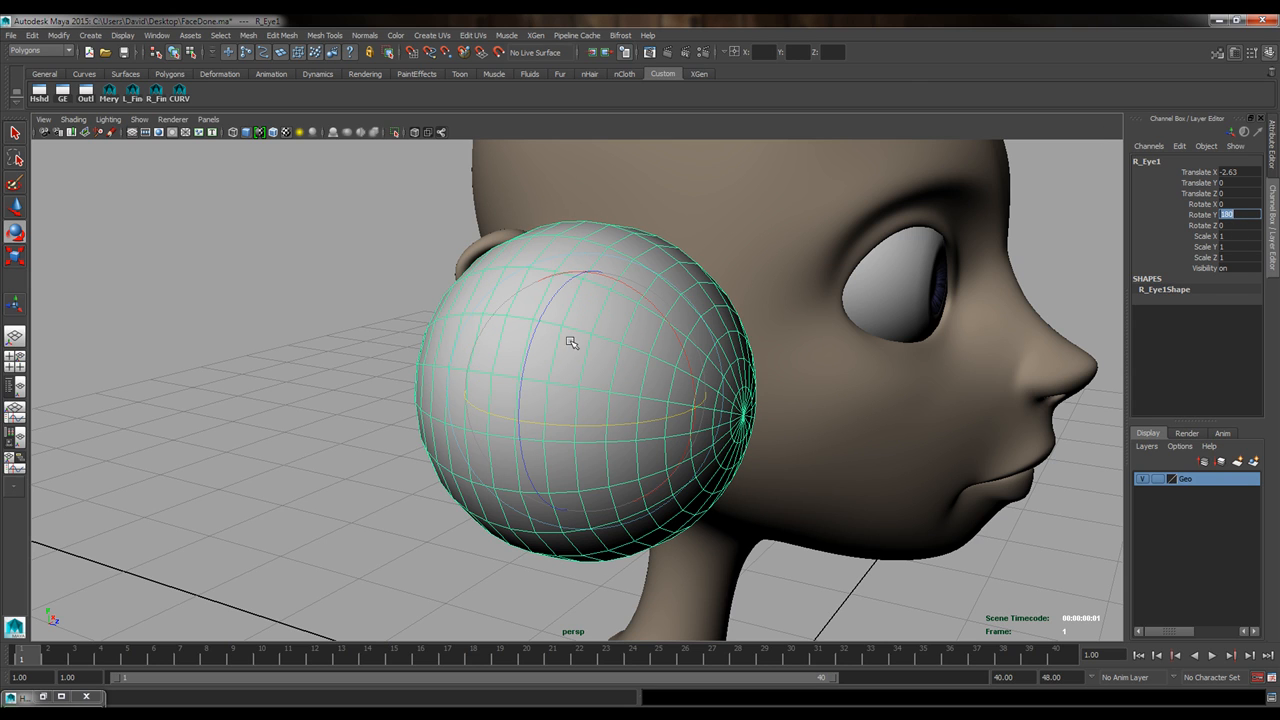
# Delete the rear faces on the iris side of the duplicate eye, keeping the smooth front part, and return to object selection.
pyautogui.keyDown('alt'); pyautogui.moveTo(571, 343); pyautogui.dragTo(560, 320); pyautogui.keyUp('alt')
pyautogui.rightClick(594, 268)
pyautogui.click(593, 300)
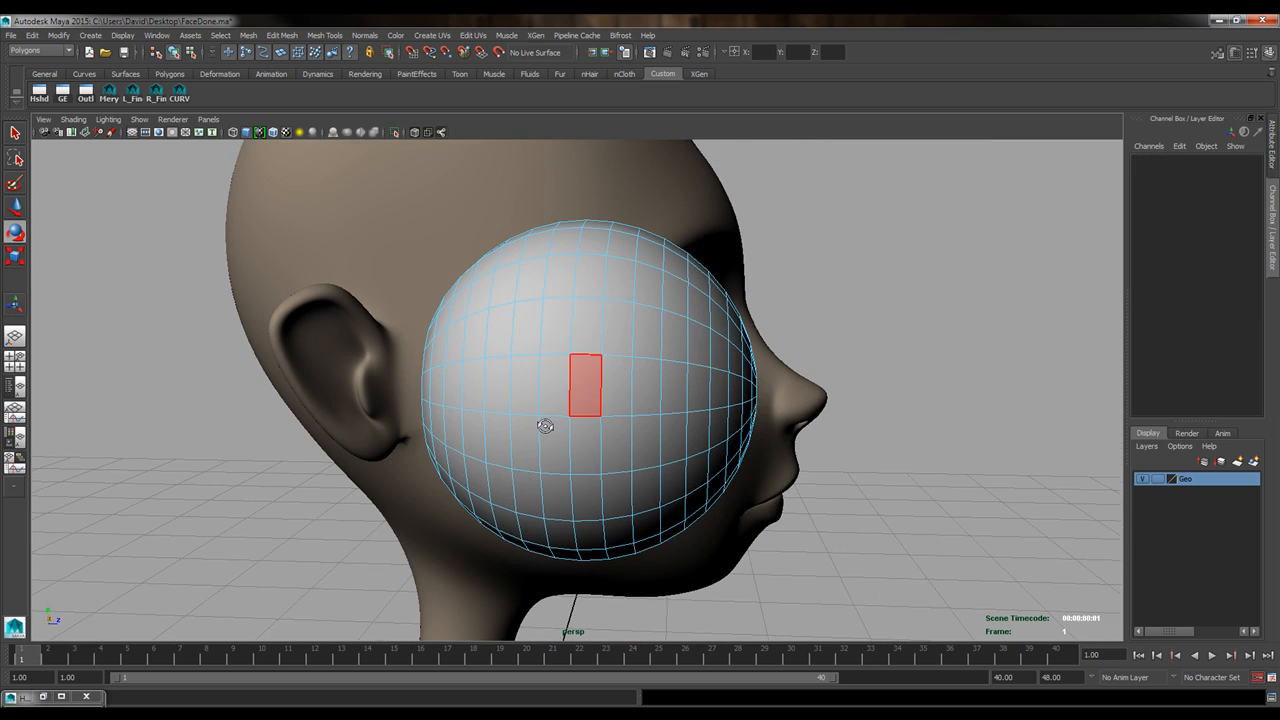
pyautogui.moveTo(404, 198); pyautogui.dragTo(536, 590)
pyautogui.keyDown('alt'); pyautogui.moveTo(536, 590); pyautogui.dragTo(613, 576); pyautogui.keyUp('alt')
pyautogui.press('space')
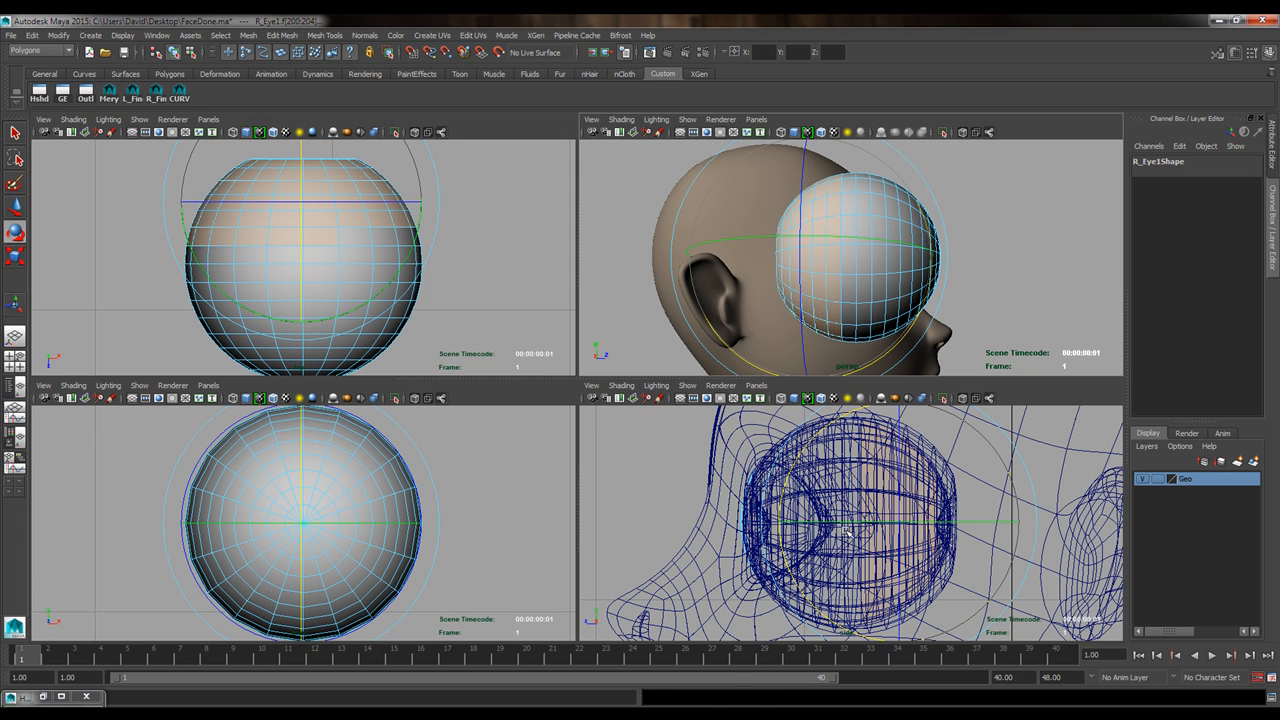
pyautogui.keyDown('alt'); pyautogui.moveTo(471, 240); pyautogui.dragTo(473, 294, button='middle'); pyautogui.keyUp('alt')
pyautogui.press('q')
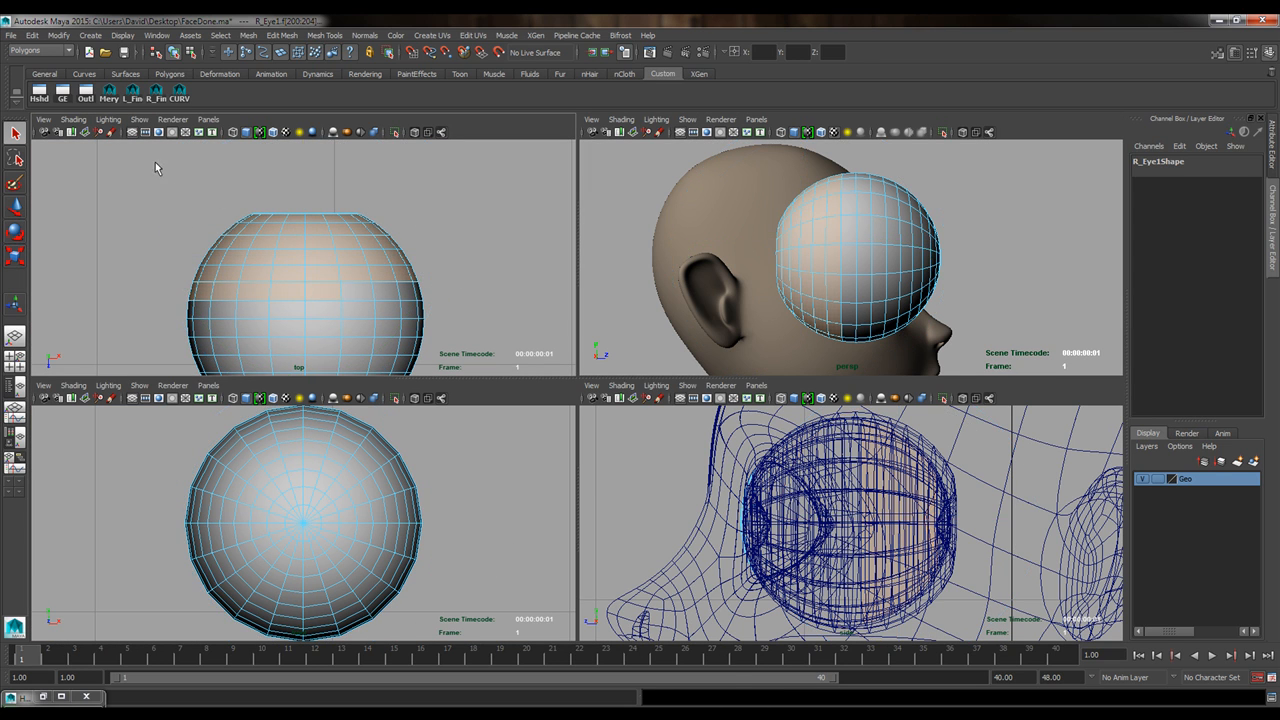
pyautogui.moveTo(447, 277); pyautogui.dragTo(461, 271)
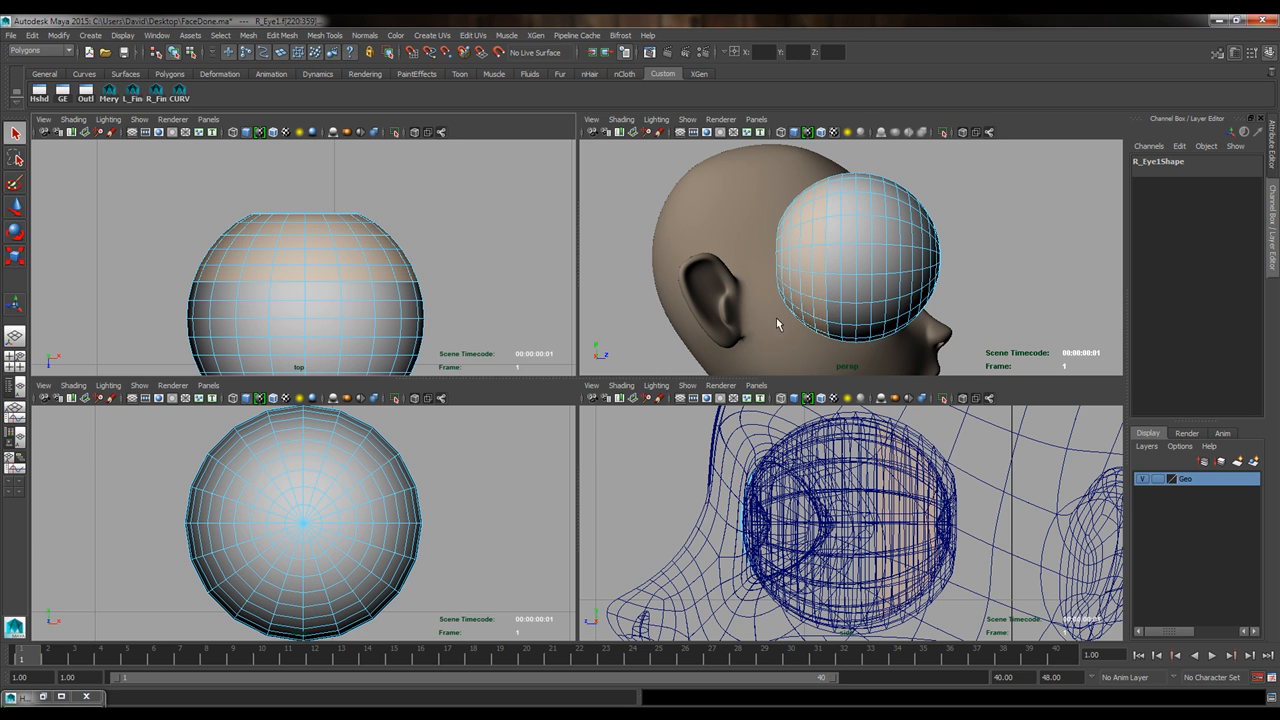
pyautogui.press('space')
pyautogui.keyDown('alt'); pyautogui.moveTo(723, 423); pyautogui.dragTo(560, 456); pyautogui.keyUp('alt')
pyautogui.press('Delete')
pyautogui.moveTo(573, 350); pyautogui.dragTo(640, 338, button='right')
pyautogui.click(568, 379)
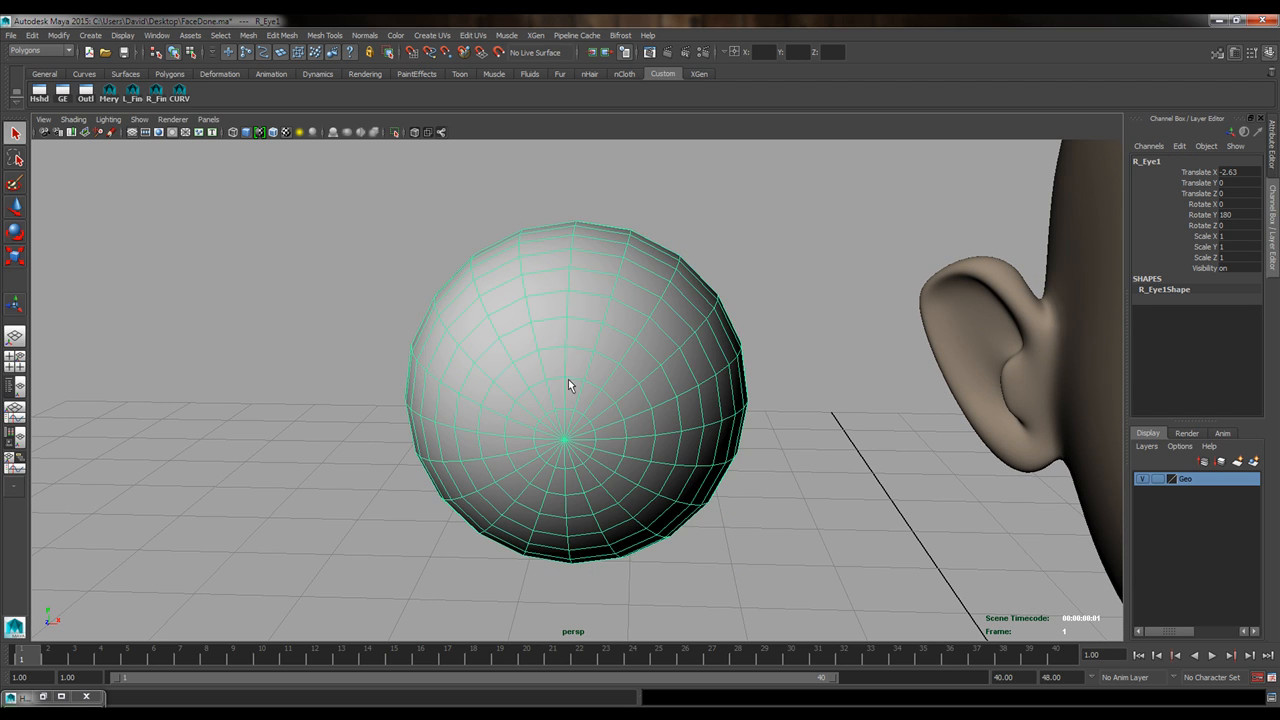
pyautogui.keyDown('alt'); pyautogui.moveTo(568, 379); pyautogui.dragTo(407, 379); pyautogui.keyUp('alt')
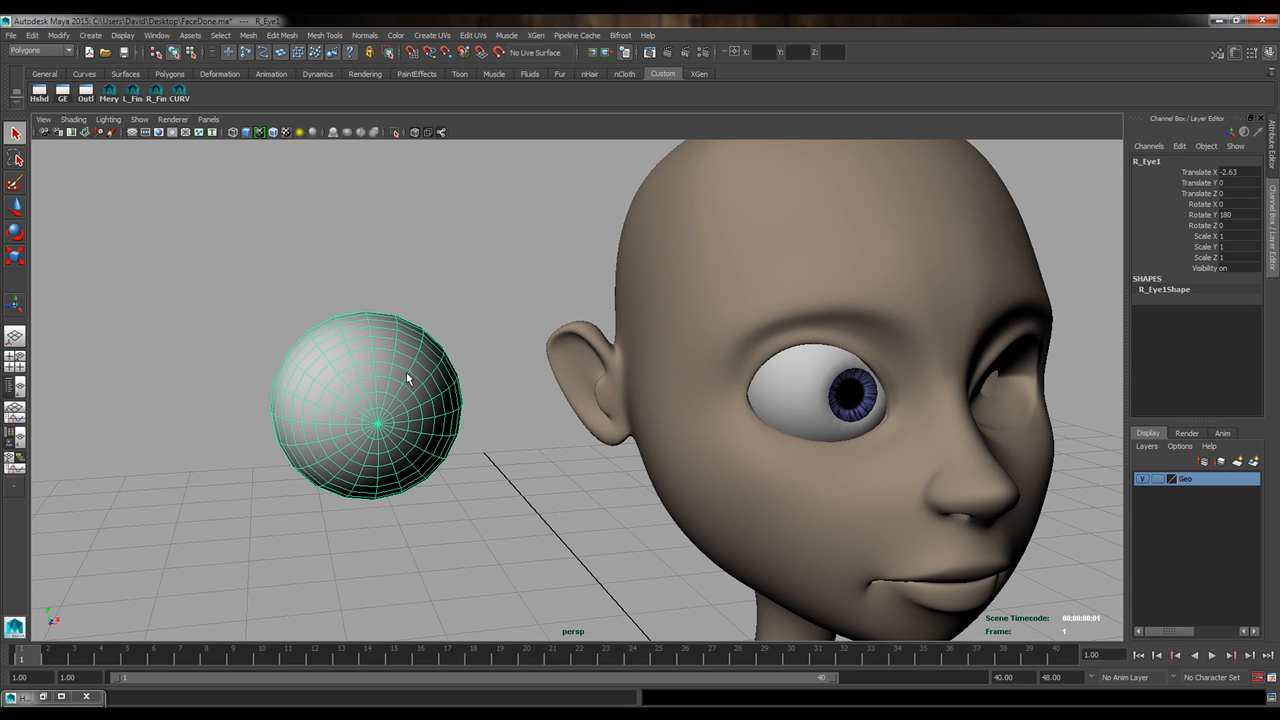
# Rename the trimmed duplicate eye as Shine.
pyautogui.doubleClick(1148, 161)
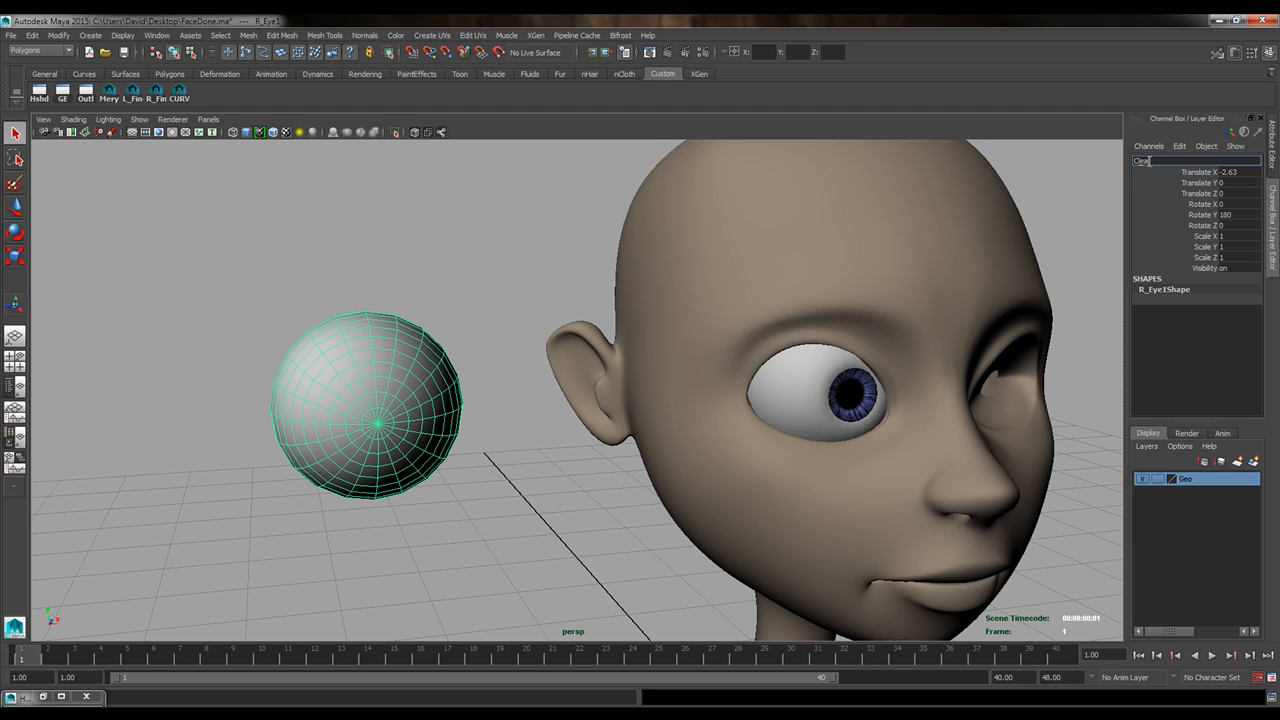
pyautogui.write('Shine')
pyautogui.press('Return')
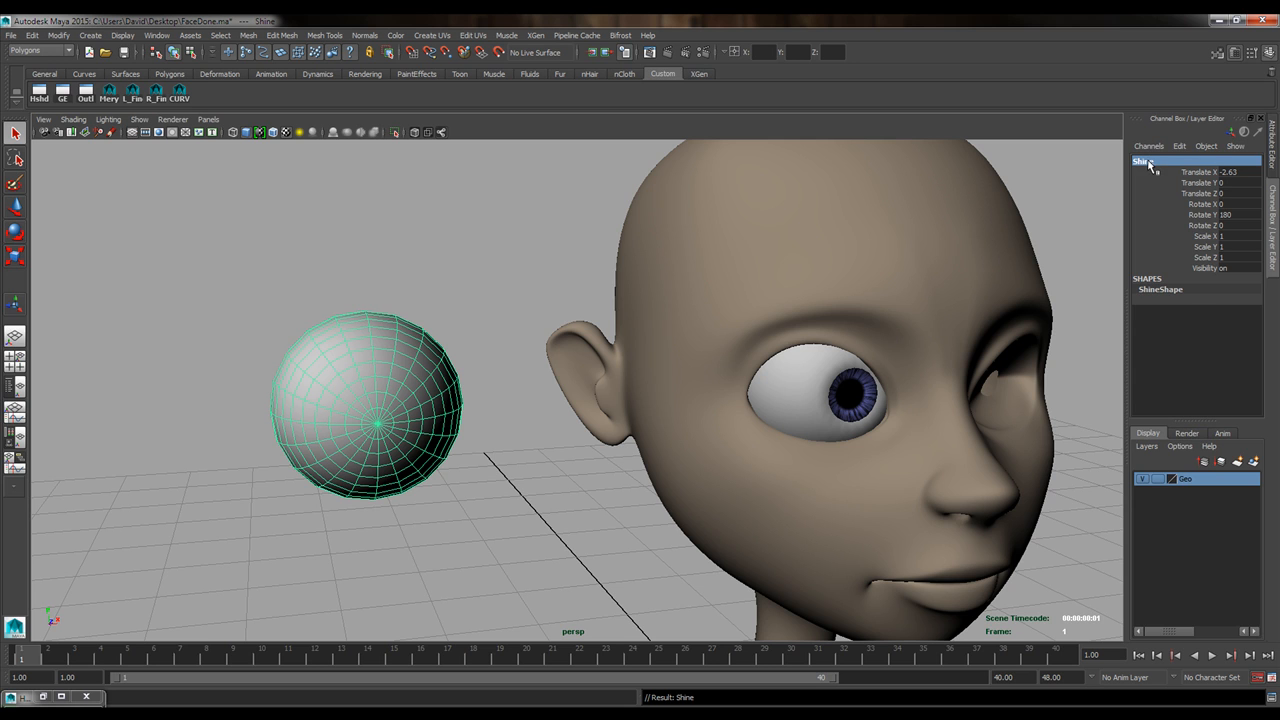
# Set Translate X of Shine to 0 so it sits back over the original eye in the socket.
pyautogui.keyDown('alt'); pyautogui.moveTo(667, 368); pyautogui.dragTo(566, 359, button='right'); pyautogui.keyUp('alt')
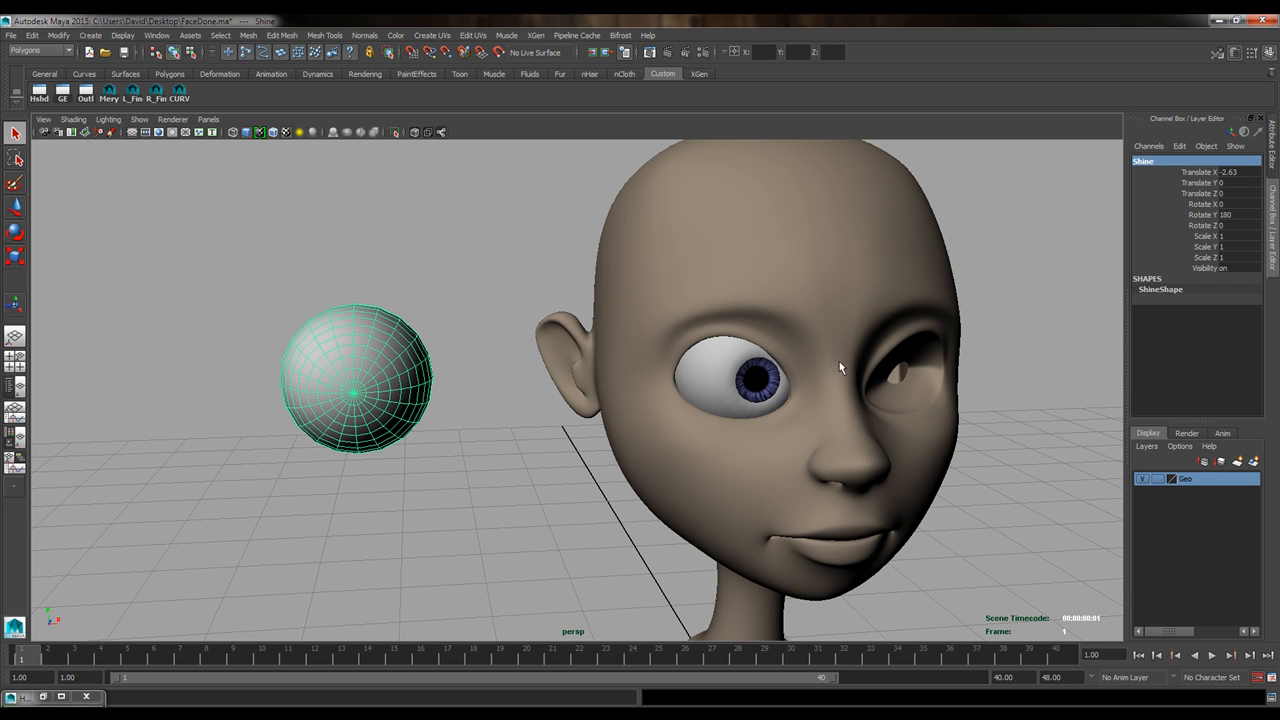
pyautogui.keyDown('alt'); pyautogui.moveTo(628, 357); pyautogui.dragTo(632, 414); pyautogui.keyUp('alt')
pyautogui.click(1226, 172)
pyautogui.write('0')
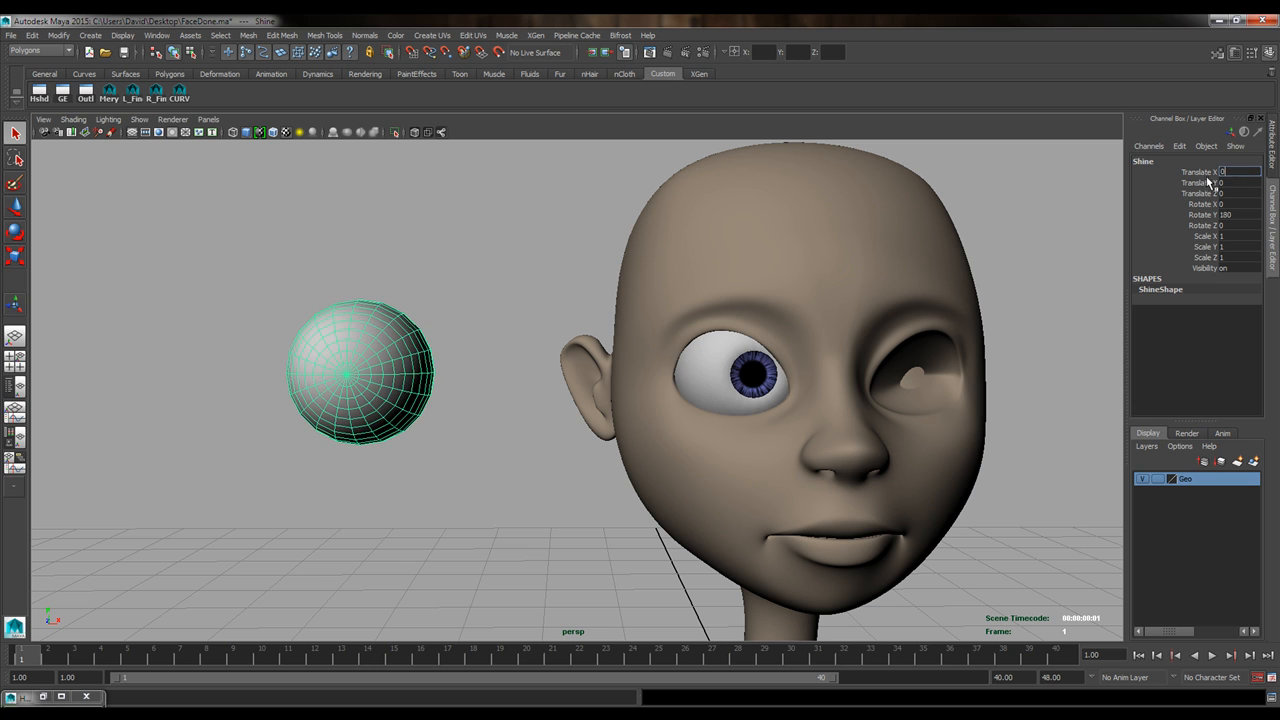
pyautogui.press('Return')
# Scale the Shine shell up uniformly to 1.007 so it lies just outside the eyeball.
pyautogui.keyDown('alt'); pyautogui.moveTo(695, 317); pyautogui.dragTo(574, 341); pyautogui.keyUp('alt')
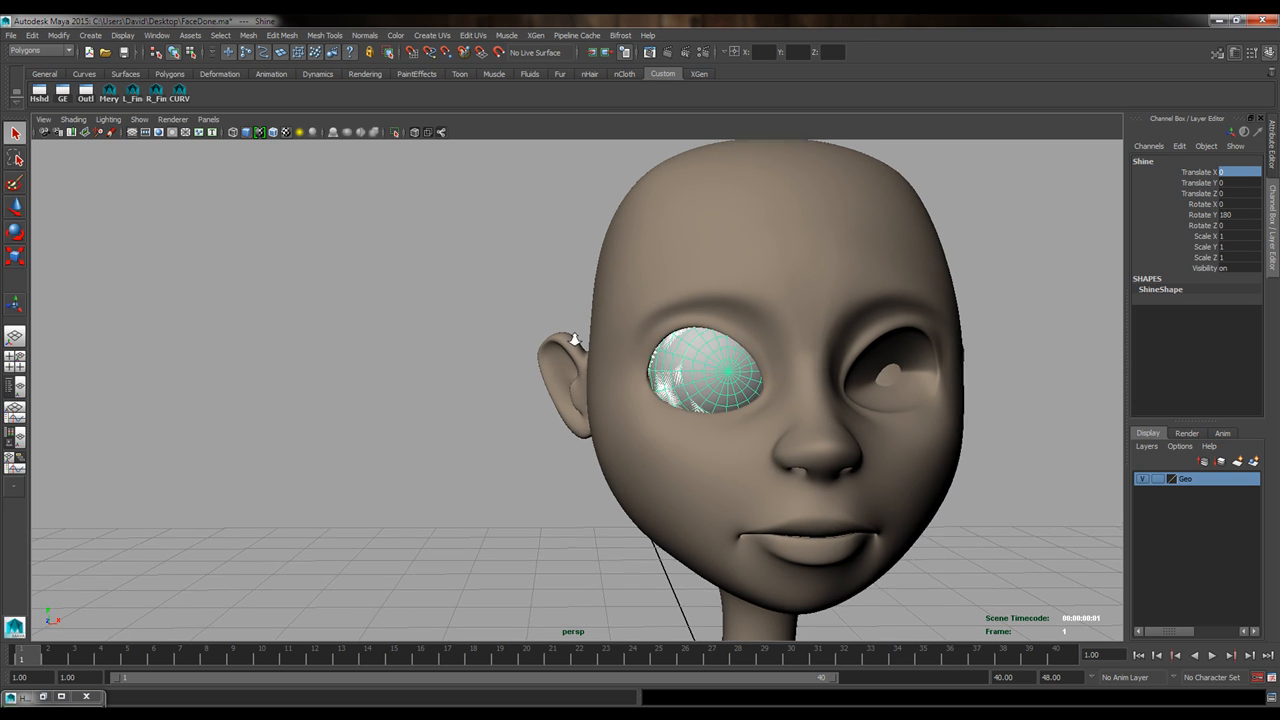
pyautogui.keyDown('alt'); pyautogui.moveTo(574, 341); pyautogui.dragTo(751, 389, button='right'); pyautogui.keyUp('alt')
pyautogui.keyDown('alt'); pyautogui.moveTo(751, 389); pyautogui.dragTo(605, 398, button='middle'); pyautogui.keyUp('alt')
pyautogui.keyDown('alt'); pyautogui.moveTo(580, 411); pyautogui.dragTo(811, 382); pyautogui.keyUp('alt')
pyautogui.press('r')
pyautogui.keyDown('alt'); pyautogui.moveTo(569, 388); pyautogui.dragTo(597, 416); pyautogui.keyUp('alt')
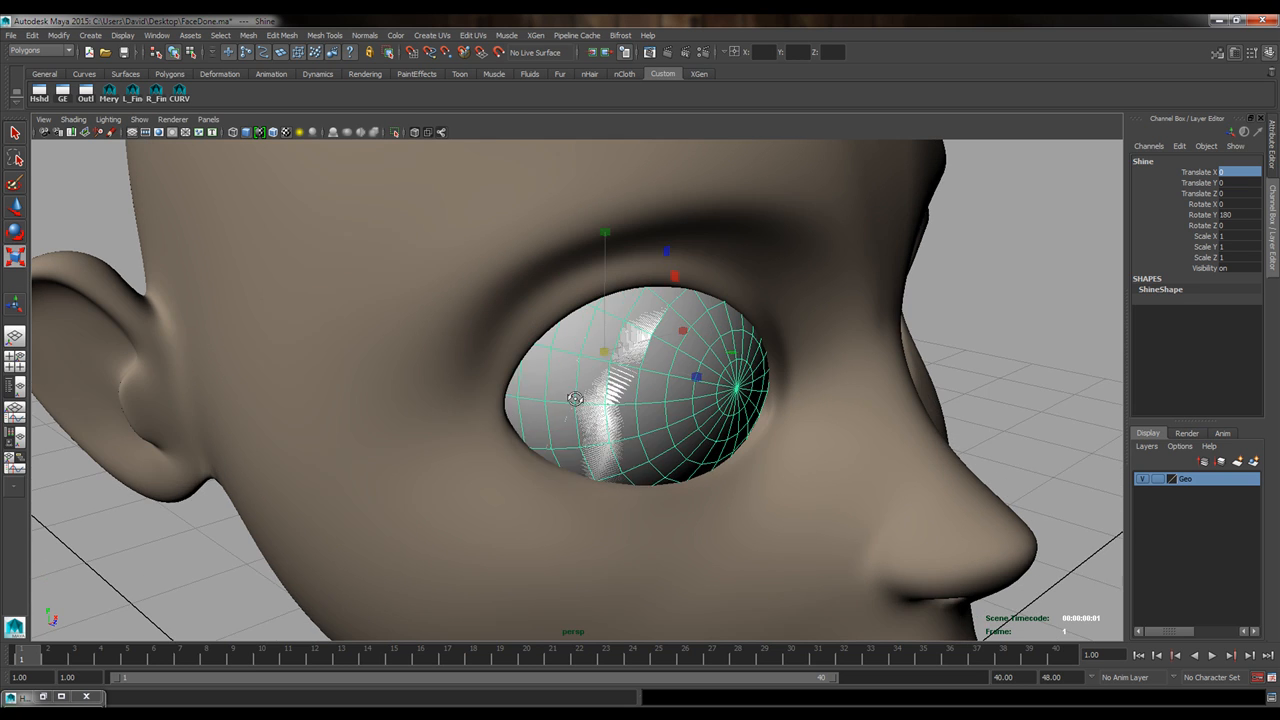
pyautogui.keyDown('alt'); pyautogui.moveTo(597, 416); pyautogui.dragTo(775, 420, button='right'); pyautogui.keyUp('alt')
pyautogui.moveTo(618, 329); pyautogui.dragTo(623, 330)
pyautogui.keyDown('alt'); pyautogui.moveTo(849, 467); pyautogui.dragTo(775, 446); pyautogui.keyUp('alt')
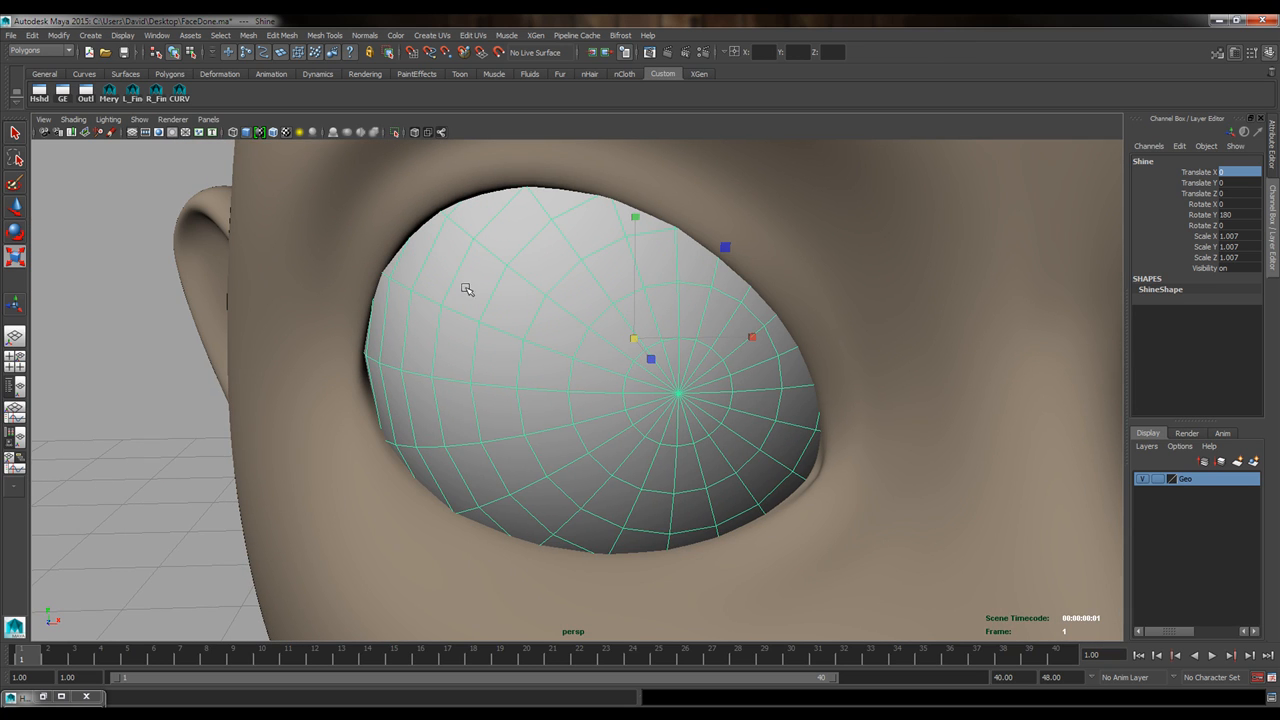
pyautogui.scroll(-5, 557, 354)
pyautogui.press('w')
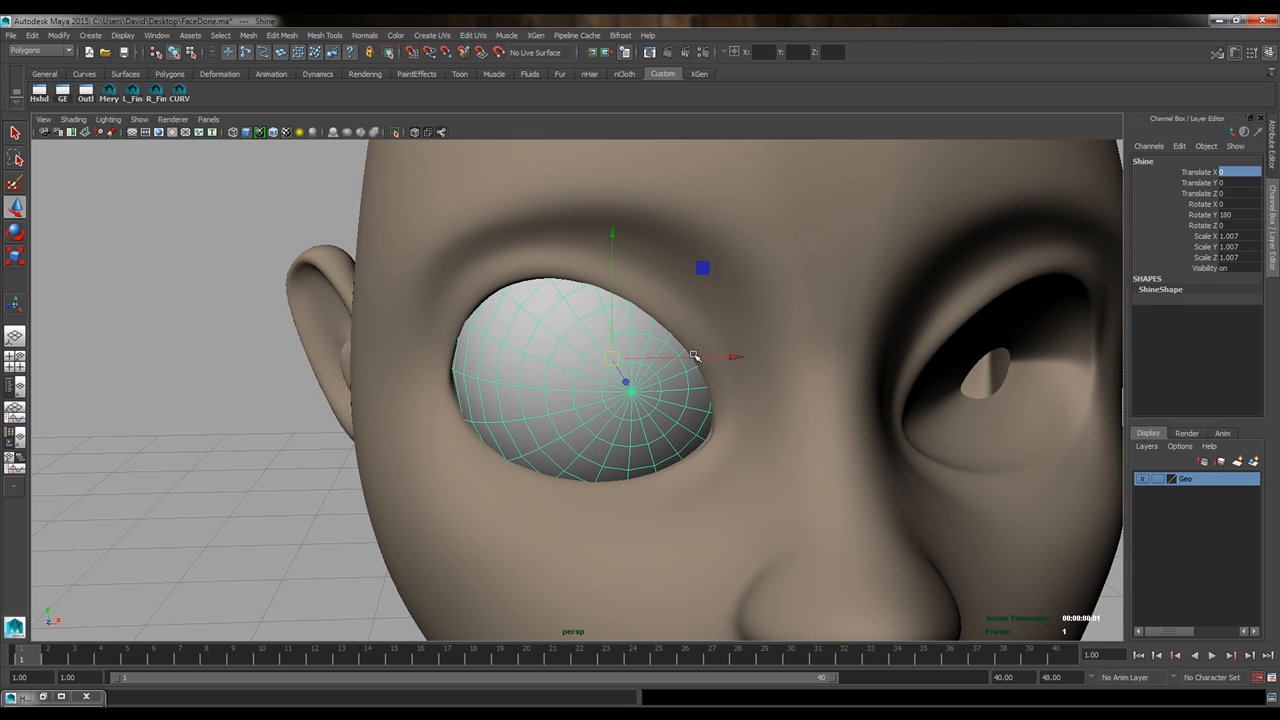
# Assign a new Blinn material to the Shine shell and open the material's attributes.
pyautogui.moveTo(549, 338); pyautogui.dragTo(557, 599, button='right')
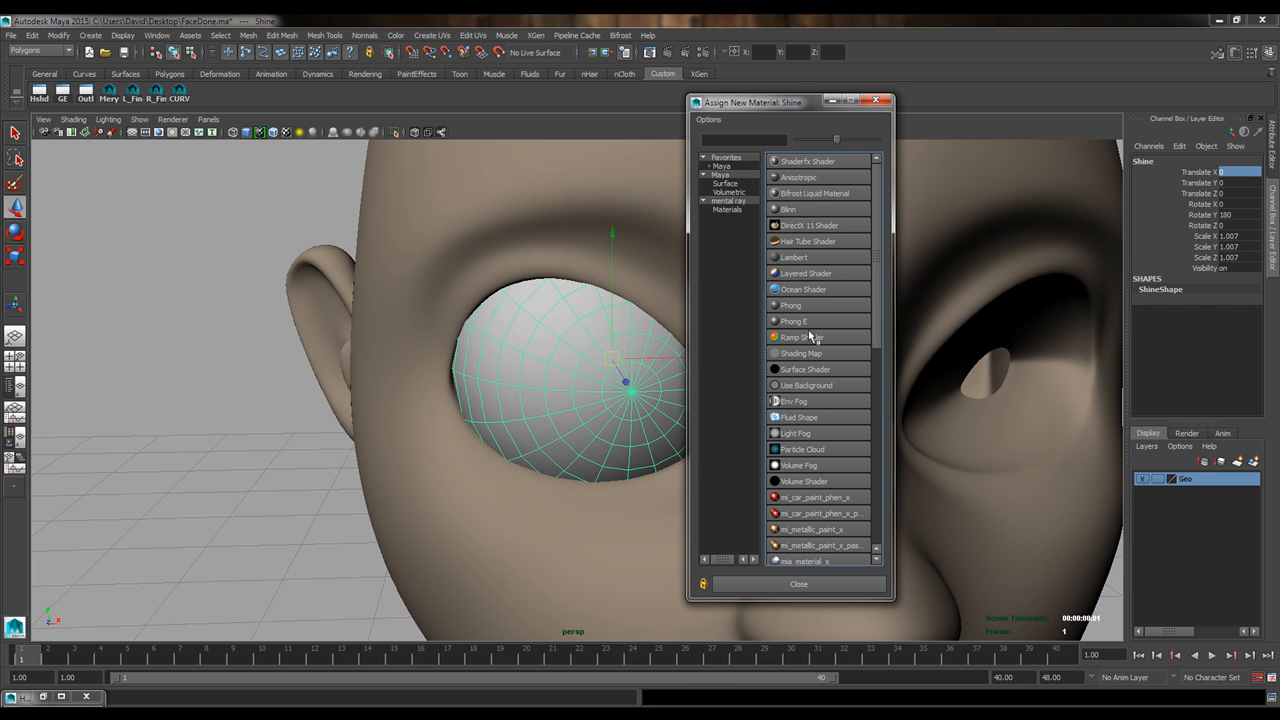
pyautogui.click(800, 210)
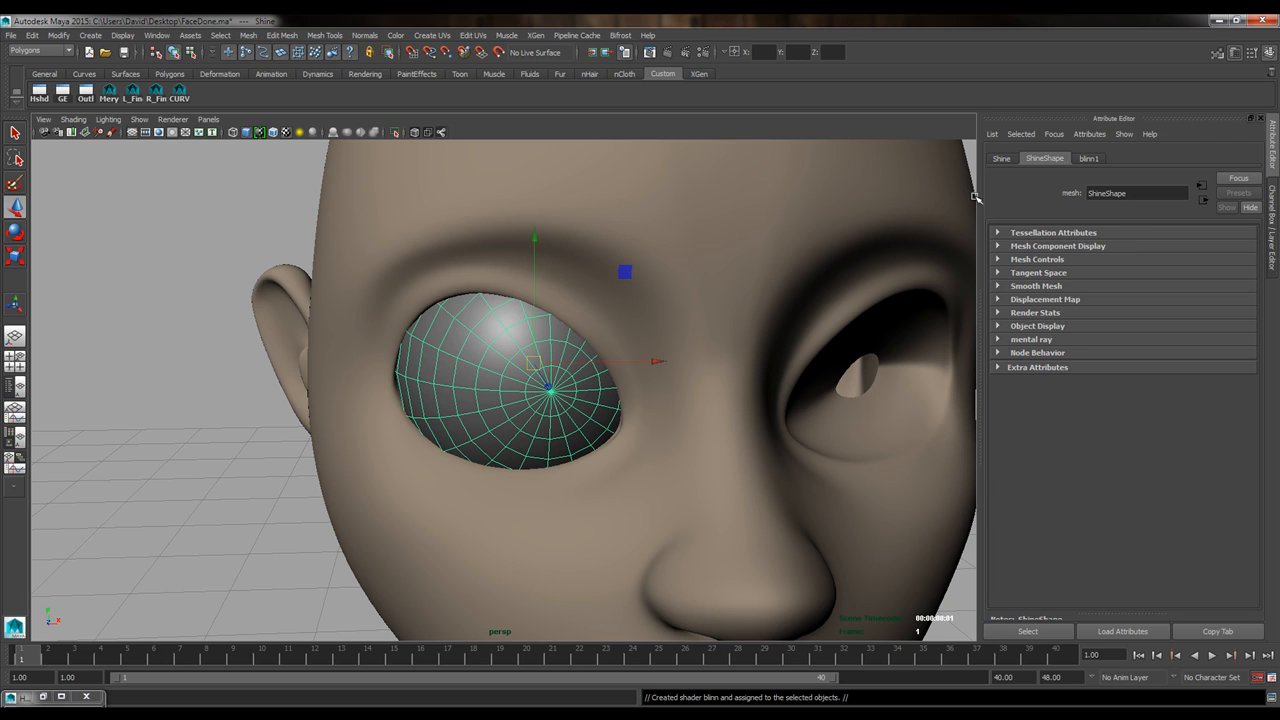
pyautogui.click(1090, 159)
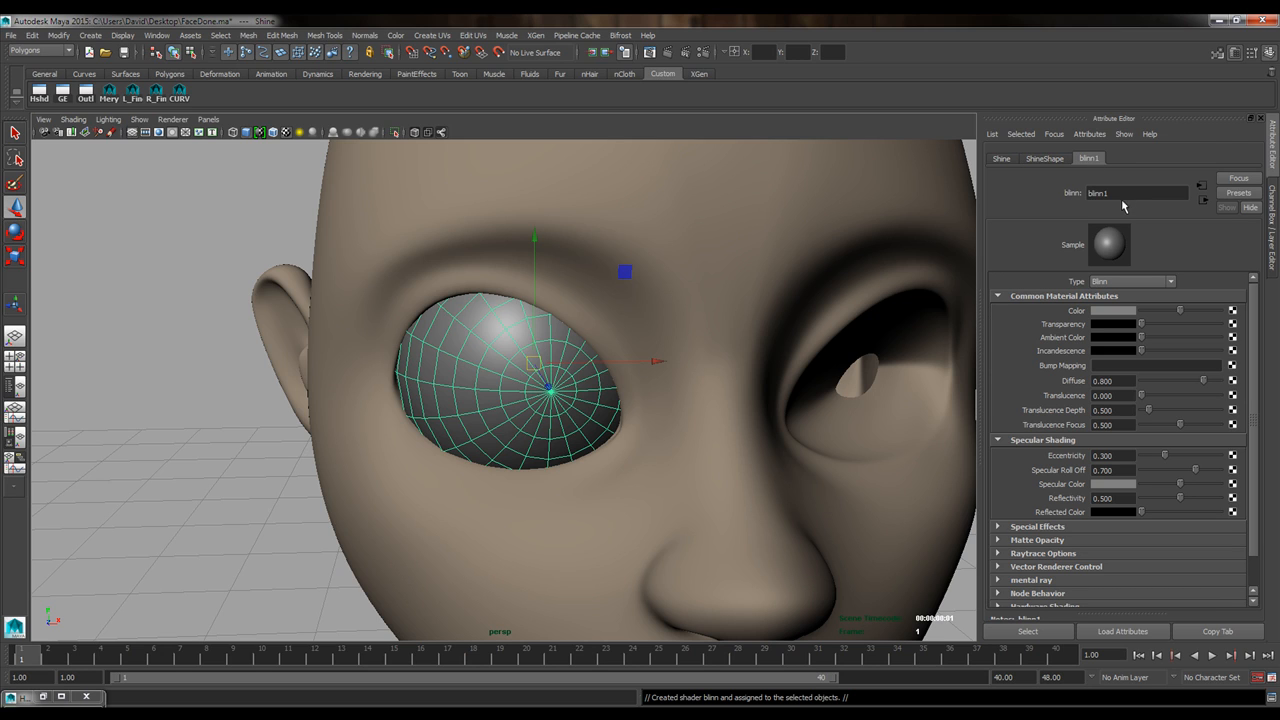
# Rename the Blinn material as Shiny, raise its transparency to full white, and deselect the shell.
pyautogui.doubleClick(1122, 197)
pyautogui.press('Return')
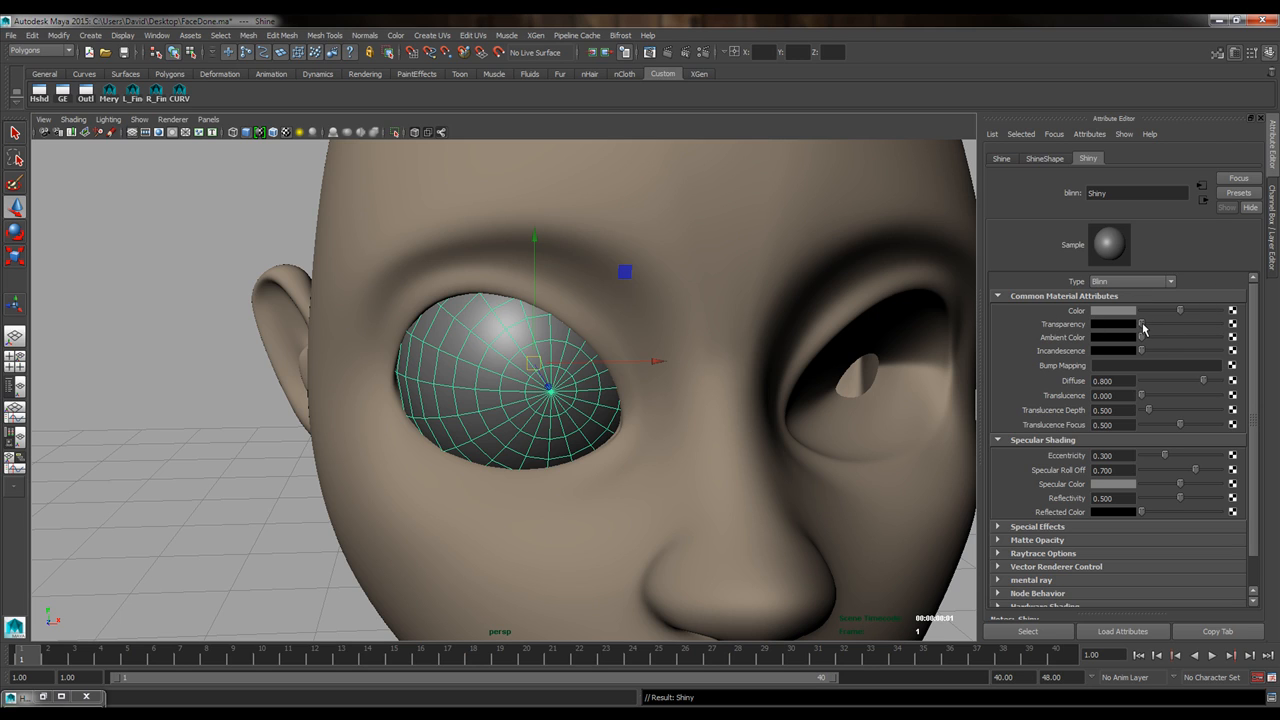
pyautogui.moveTo(1145, 329); pyautogui.dragTo(1234, 340)
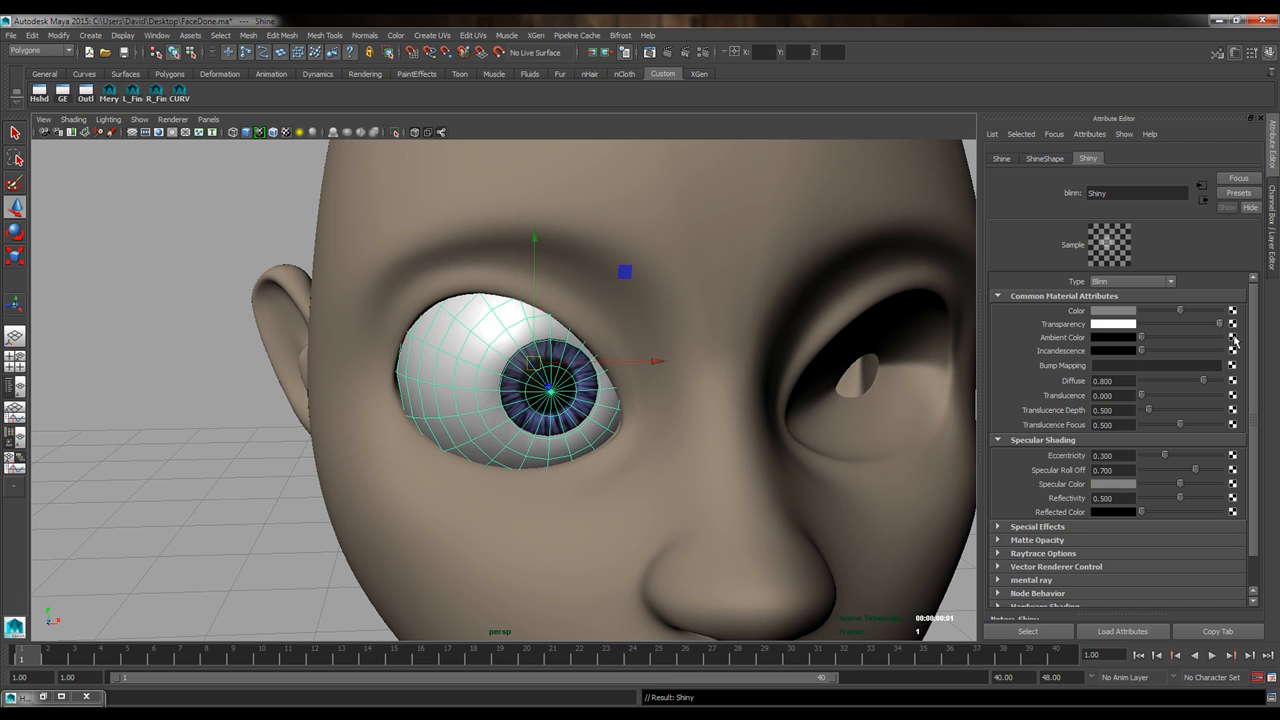
pyautogui.click(217, 209)
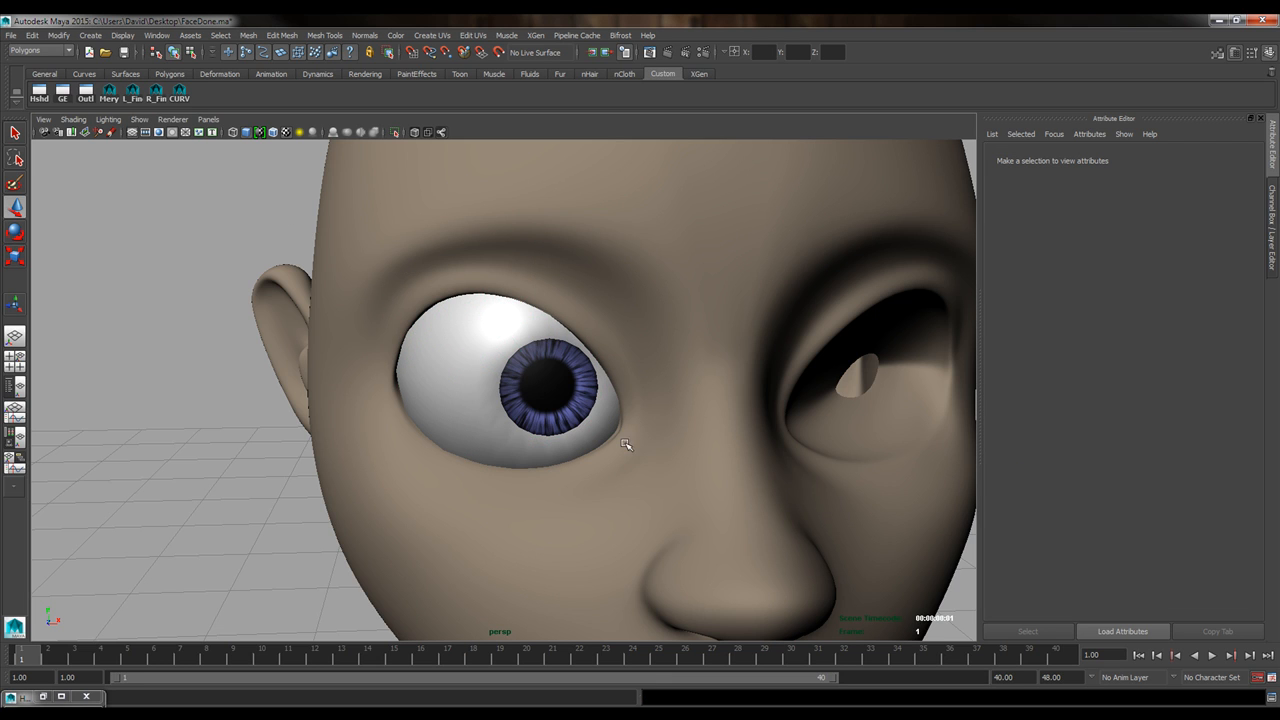
# Examine the transparent shell over the eye from several angles, both selected and unselected, checking its highlight.
pyautogui.keyDown('alt'); pyautogui.moveTo(560, 457); pyautogui.dragTo(565, 405); pyautogui.keyUp('alt')
pyautogui.click(651, 355)
pyautogui.keyDown('alt'); pyautogui.moveTo(708, 444); pyautogui.dragTo(830, 450, button='right'); pyautogui.keyUp('alt')
pyautogui.keyDown('alt'); pyautogui.moveTo(830, 450); pyautogui.dragTo(663, 483, button='middle'); pyautogui.keyUp('alt')
pyautogui.keyDown('alt'); pyautogui.moveTo(663, 483); pyautogui.dragTo(703, 482); pyautogui.keyUp('alt')
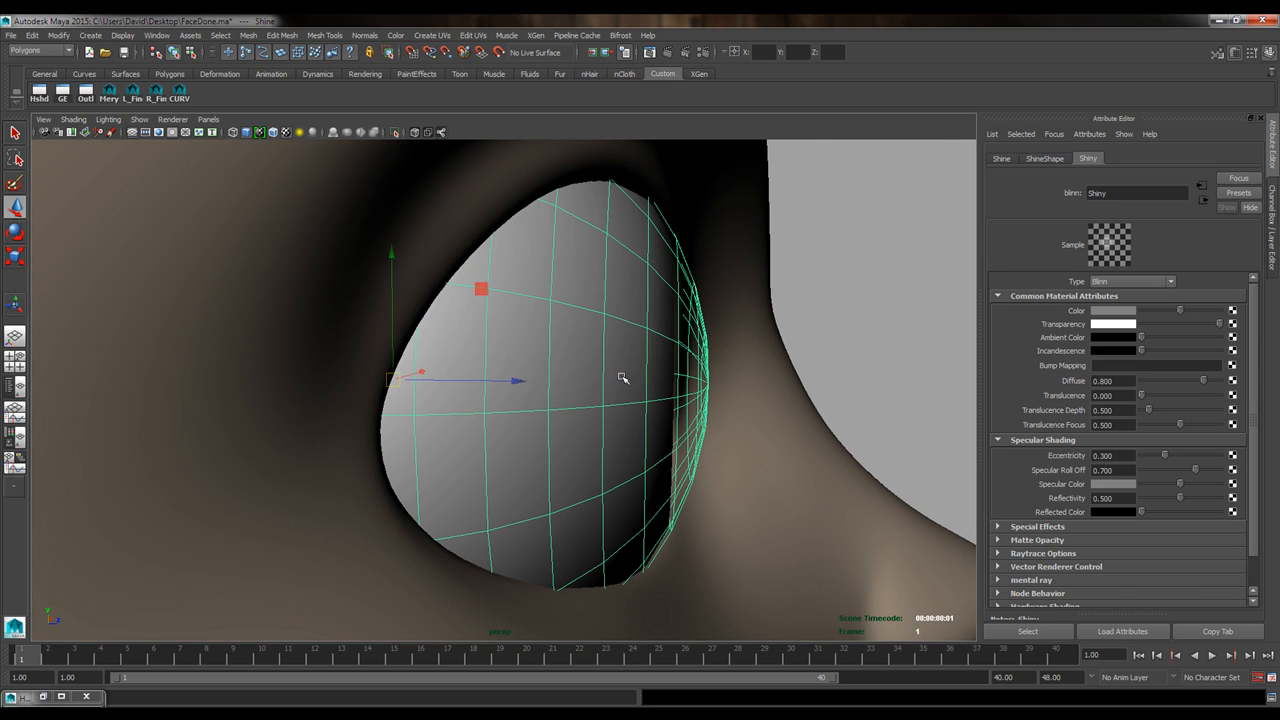
pyautogui.keyDown('alt'); pyautogui.moveTo(622, 378); pyautogui.dragTo(662, 415); pyautogui.keyUp('alt')
pyautogui.click(76, 268)
pyautogui.keyDown('alt'); pyautogui.moveTo(643, 447); pyautogui.dragTo(430, 404, button='right'); pyautogui.keyUp('alt')
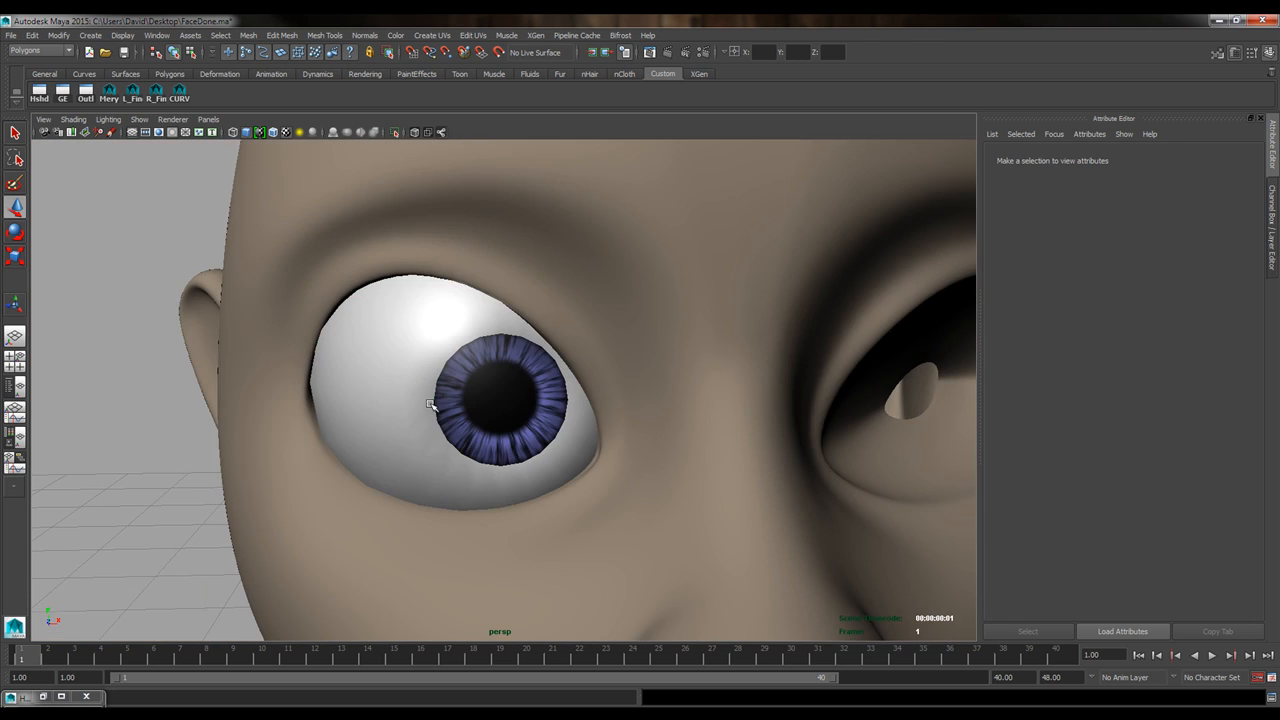
pyautogui.keyDown('alt'); pyautogui.moveTo(430, 404); pyautogui.dragTo(473, 412); pyautogui.keyUp('alt')
pyautogui.keyDown('alt'); pyautogui.moveTo(410, 372); pyautogui.dragTo(452, 384); pyautogui.keyUp('alt')
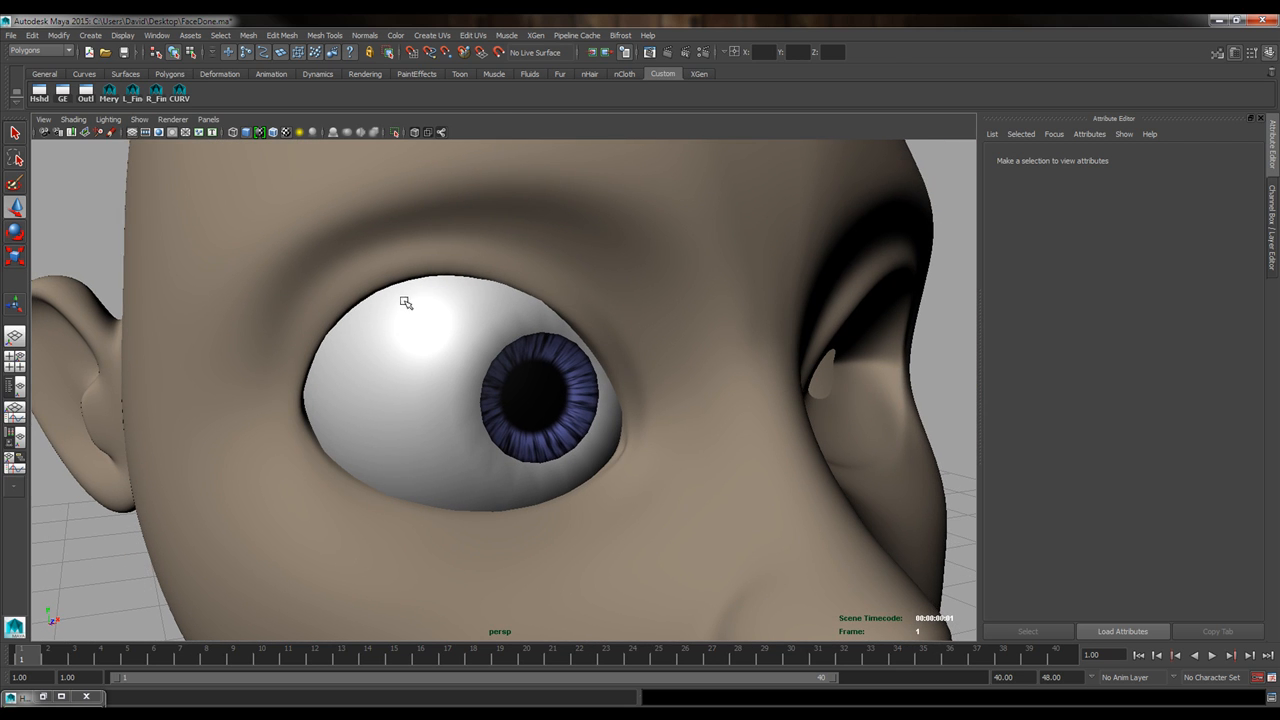
# Set the reflectivity of the Shine shell's Shiny material to 0.1.
pyautogui.click(547, 399)
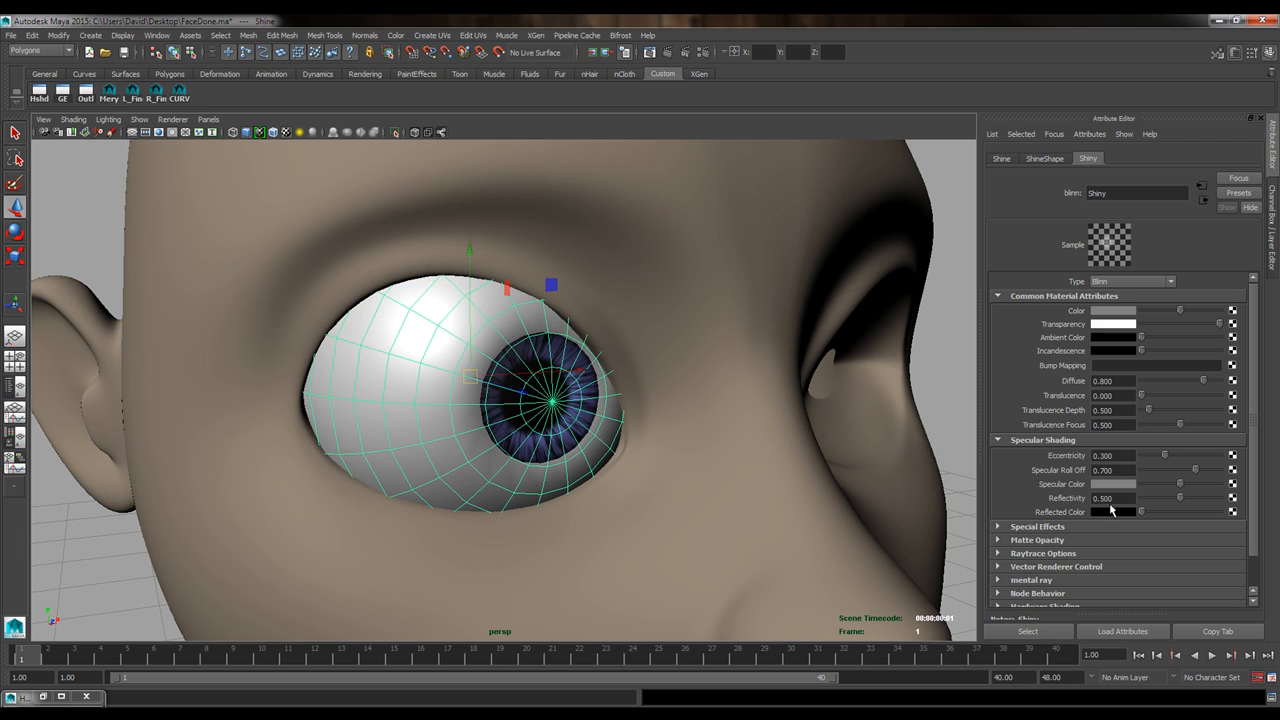
pyautogui.moveTo(1124, 498); pyautogui.dragTo(1074, 497)
pyautogui.write('.2')
pyautogui.press('Return')
pyautogui.write('.1')
pyautogui.press('Return')
pyautogui.keyDown('alt'); pyautogui.moveTo(577, 467); pyautogui.dragTo(541, 447); pyautogui.keyUp('alt')
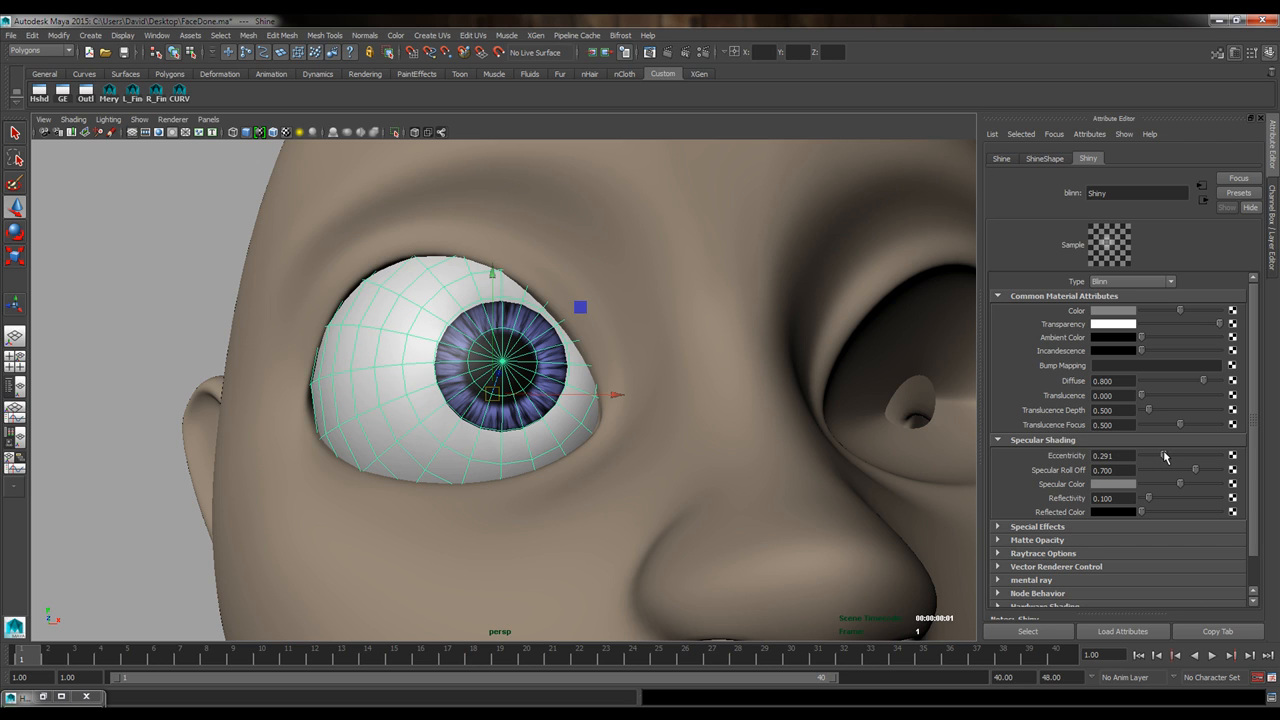
# Tighten the Shiny material's highlight by setting Eccentricity to about 0.026 and Specular Roll Off to 1.
pyautogui.moveTo(1164, 456); pyautogui.dragTo(1145, 456)
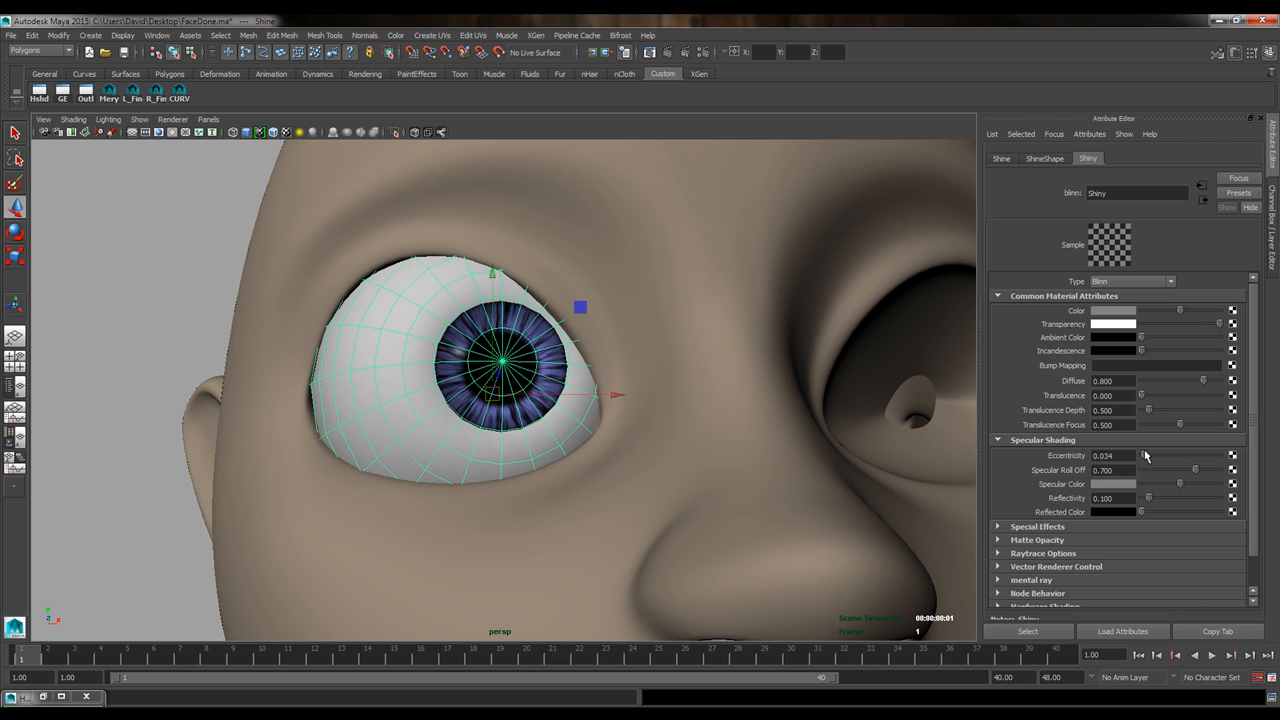
pyautogui.keyDown('alt'); pyautogui.moveTo(229, 404); pyautogui.dragTo(243, 403); pyautogui.keyUp('alt')
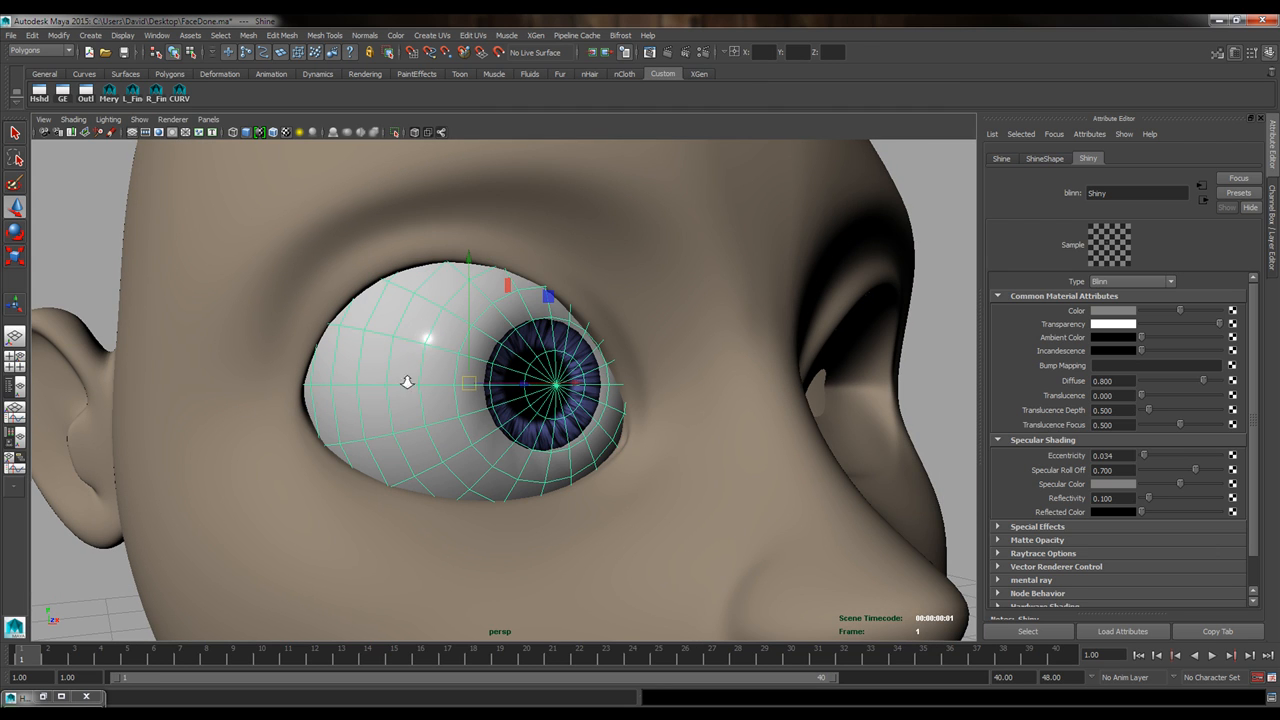
pyautogui.keyDown('alt'); pyautogui.moveTo(407, 382); pyautogui.dragTo(504, 396, button='right'); pyautogui.keyUp('alt')
pyautogui.keyDown('alt'); pyautogui.moveTo(480, 383); pyautogui.dragTo(531, 415, button='middle'); pyautogui.keyUp('alt')
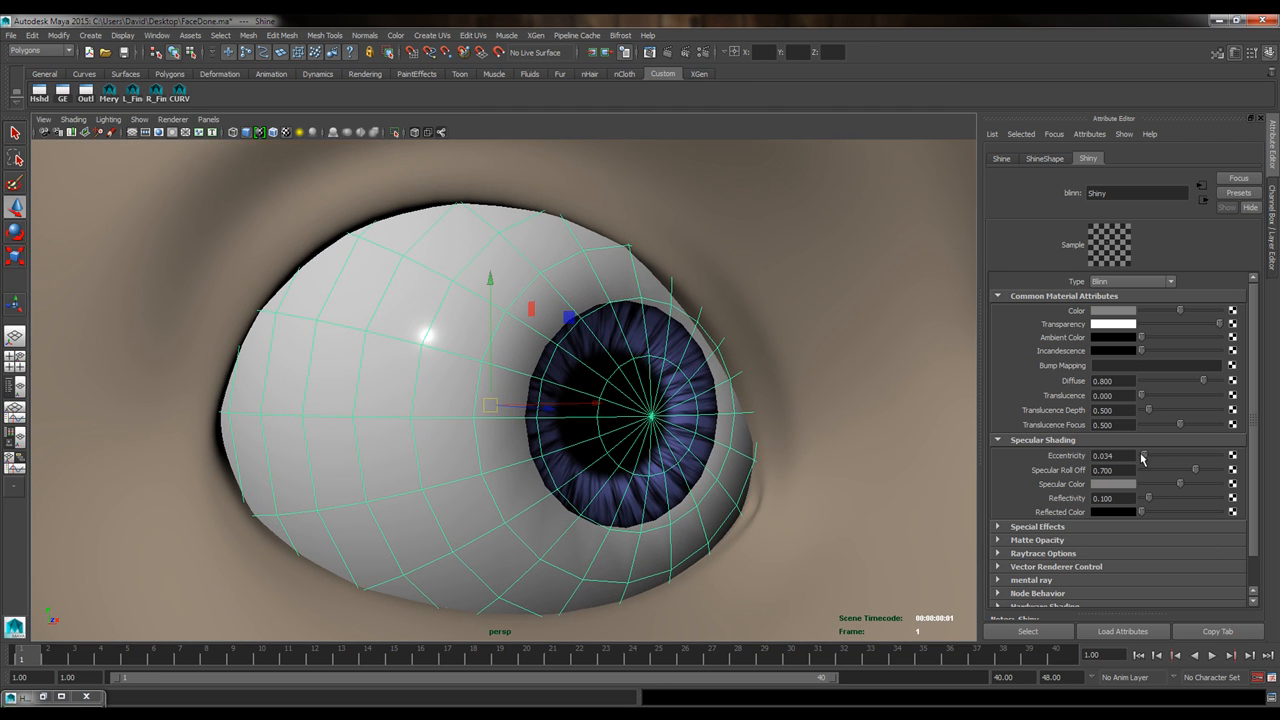
pyautogui.moveTo(1143, 457); pyautogui.dragTo(1222, 473)
pyautogui.keyDown('alt'); pyautogui.moveTo(543, 390); pyautogui.dragTo(491, 383); pyautogui.keyUp('alt')
pyautogui.keyDown('alt'); pyautogui.moveTo(484, 316); pyautogui.dragTo(500, 364); pyautogui.keyUp('alt')
pyautogui.click(161, 286)
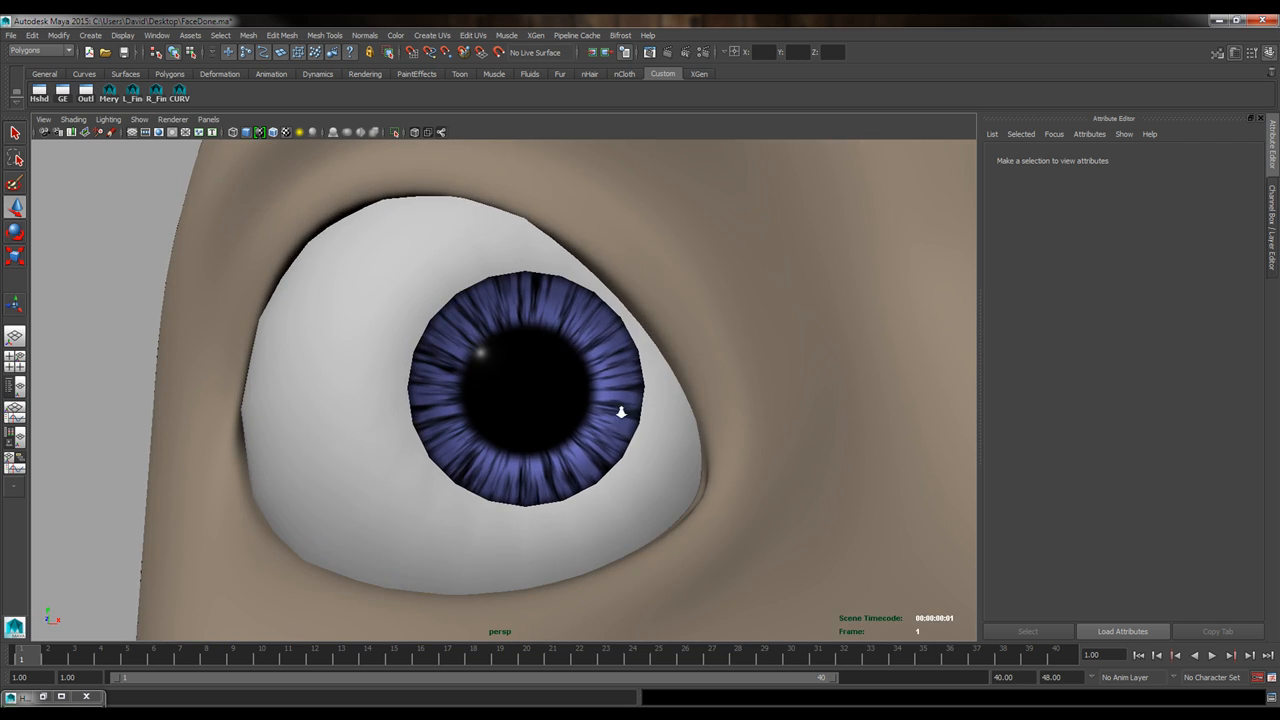
pyautogui.keyDown('alt'); pyautogui.moveTo(620, 411); pyautogui.dragTo(529, 406, button='right'); pyautogui.keyUp('alt')
# Raise the Shiny material's Specular Color to full white and check the highlight on the unselected eye.
pyautogui.click(589, 405)
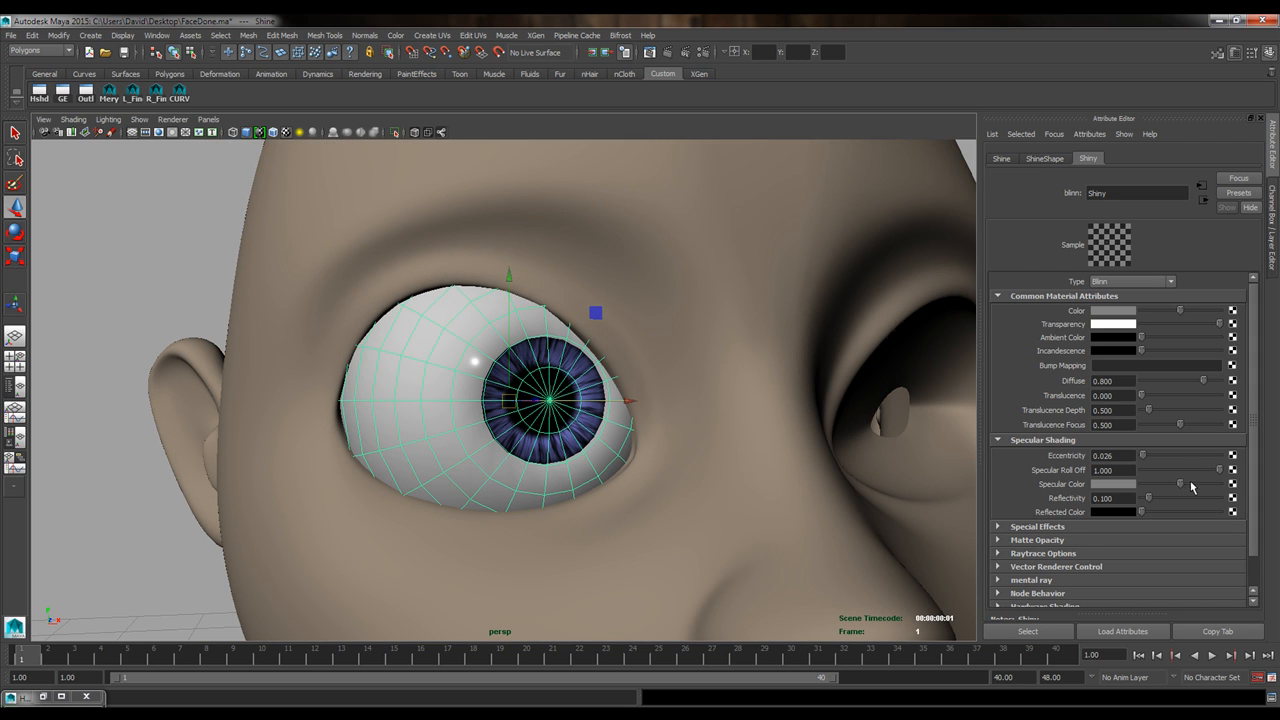
pyautogui.moveTo(1180, 485); pyautogui.dragTo(1221, 486)
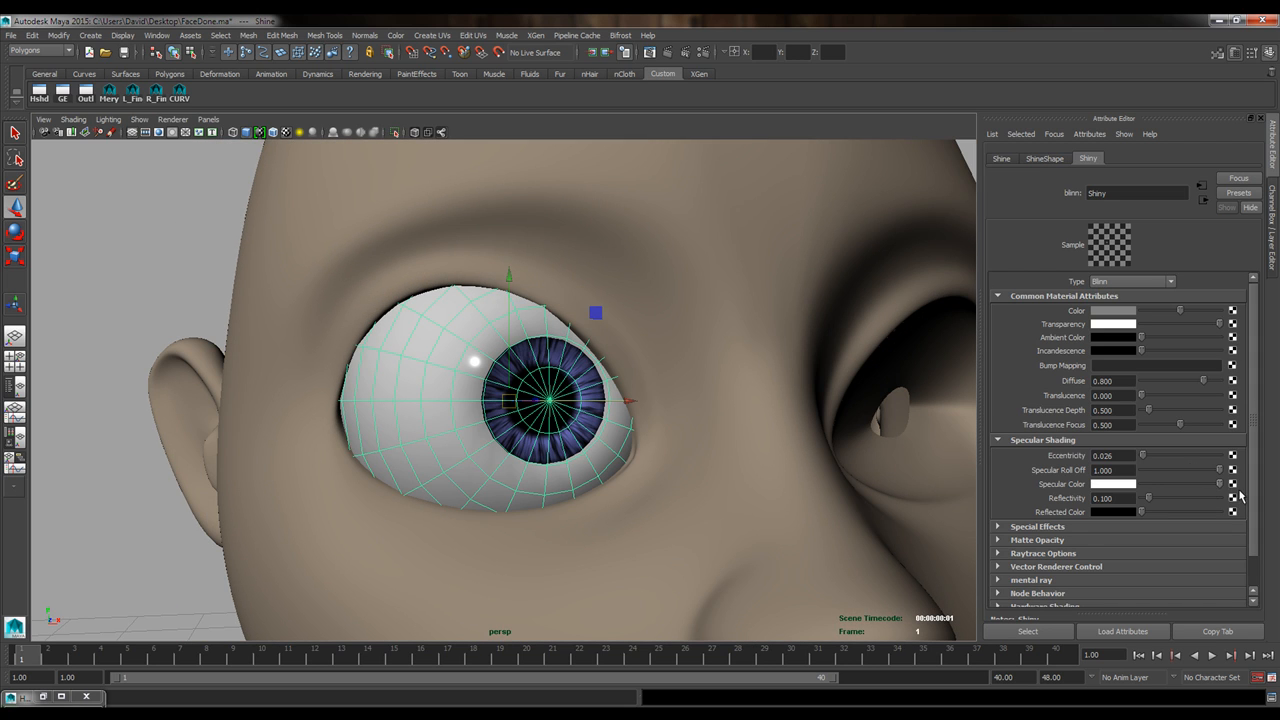
pyautogui.keyDown('alt'); pyautogui.moveTo(358, 426); pyautogui.dragTo(452, 438); pyautogui.keyUp('alt')
pyautogui.click(331, 420)
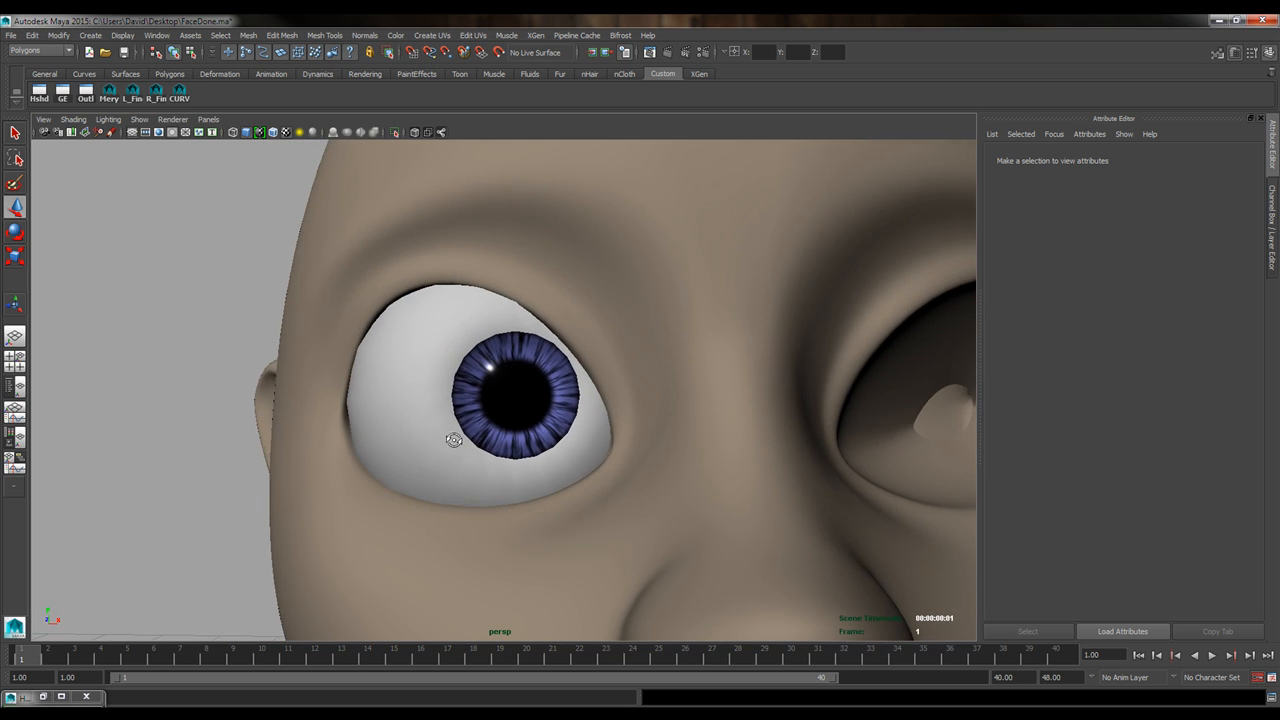
pyautogui.scroll(-5, 470, 437)
pyautogui.moveTo(350, 428)
pyautogui.keyDown('alt'); pyautogui.mouseDown()
pyautogui.moveTo(472, 422)
pyautogui.moveTo(374, 423)
pyautogui.mouseUp(); pyautogui.keyUp('alt')
pyautogui.scroll(6, 543, 457)
# Try rotating the Shine shell freely over the eyeball, and undo that rotation.
pyautogui.click(451, 408)
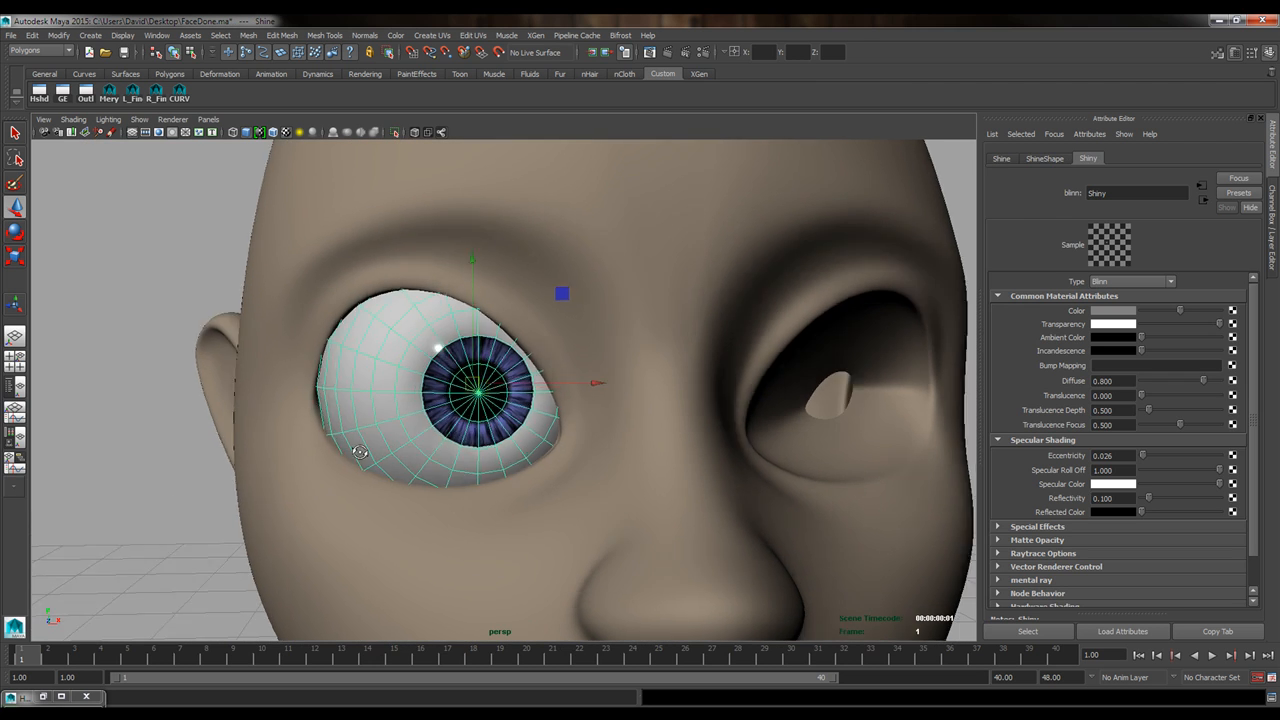
pyautogui.keyDown('alt'); pyautogui.moveTo(451, 408); pyautogui.dragTo(538, 361); pyautogui.keyUp('alt')
pyautogui.press('e')
pyautogui.hotkey('ctrl', 'z')
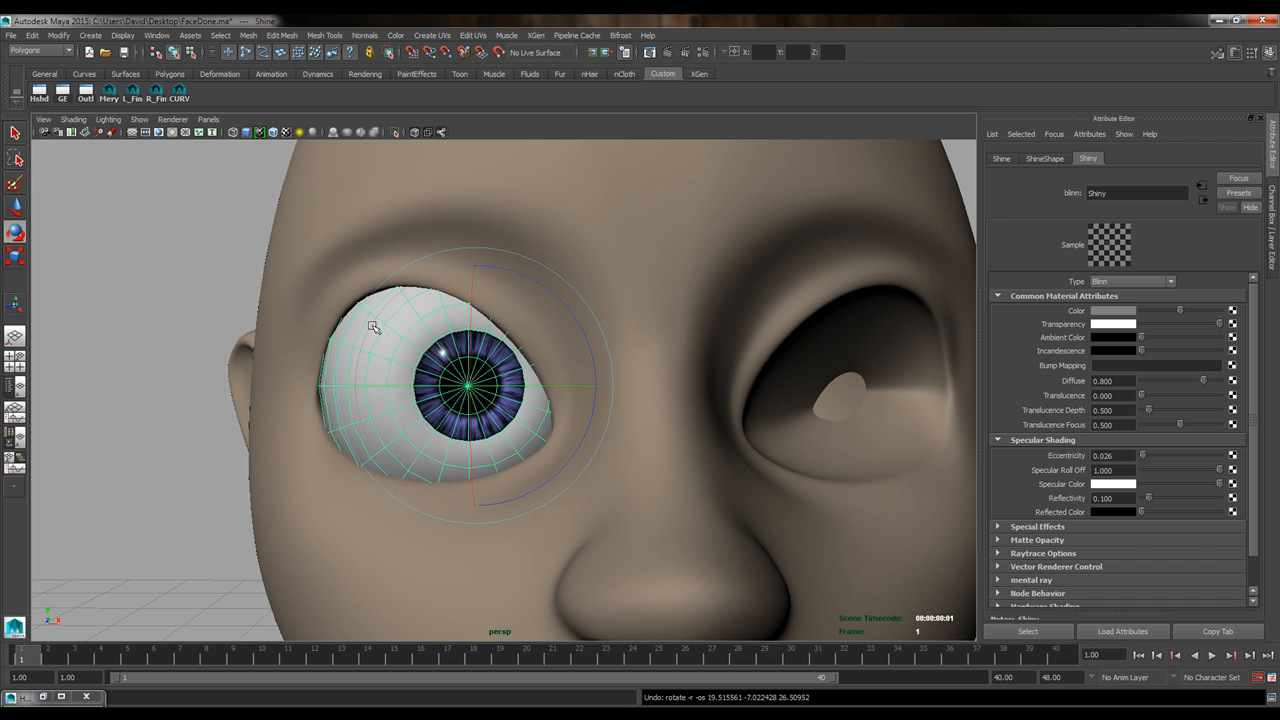
# Examine from behind where the open edge of the Shine shell meets the back of the eyeball.
pyautogui.keyDown('alt'); pyautogui.moveTo(368, 338); pyautogui.dragTo(376, 358); pyautogui.keyUp('alt')
pyautogui.press('q')
pyautogui.keyDown('alt'); pyautogui.moveTo(368, 433); pyautogui.dragTo(337, 424); pyautogui.keyUp('alt')
pyautogui.keyDown('alt'); pyautogui.moveTo(337, 424); pyautogui.dragTo(390, 432, button='right'); pyautogui.keyUp('alt')
pyautogui.keyDown('alt'); pyautogui.moveTo(390, 432); pyautogui.dragTo(596, 196); pyautogui.keyUp('alt')
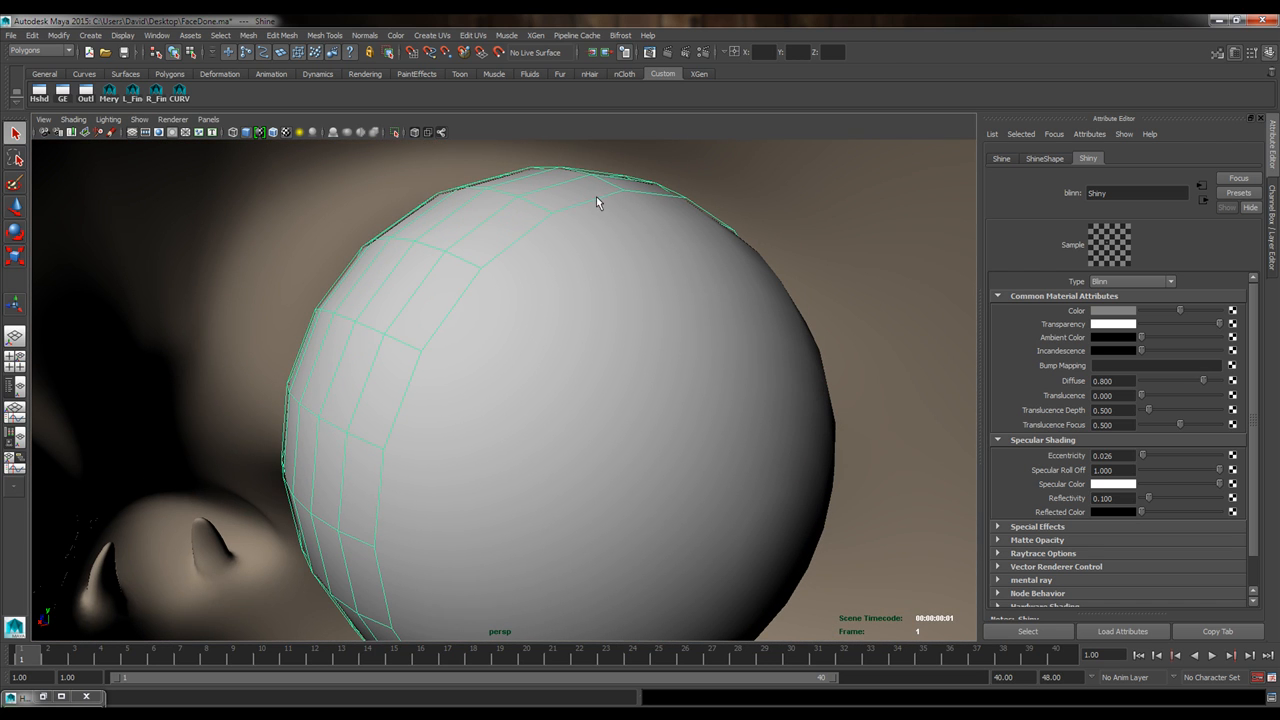
pyautogui.keyDown('alt'); pyautogui.moveTo(701, 458); pyautogui.dragTo(715, 378); pyautogui.keyUp('alt')
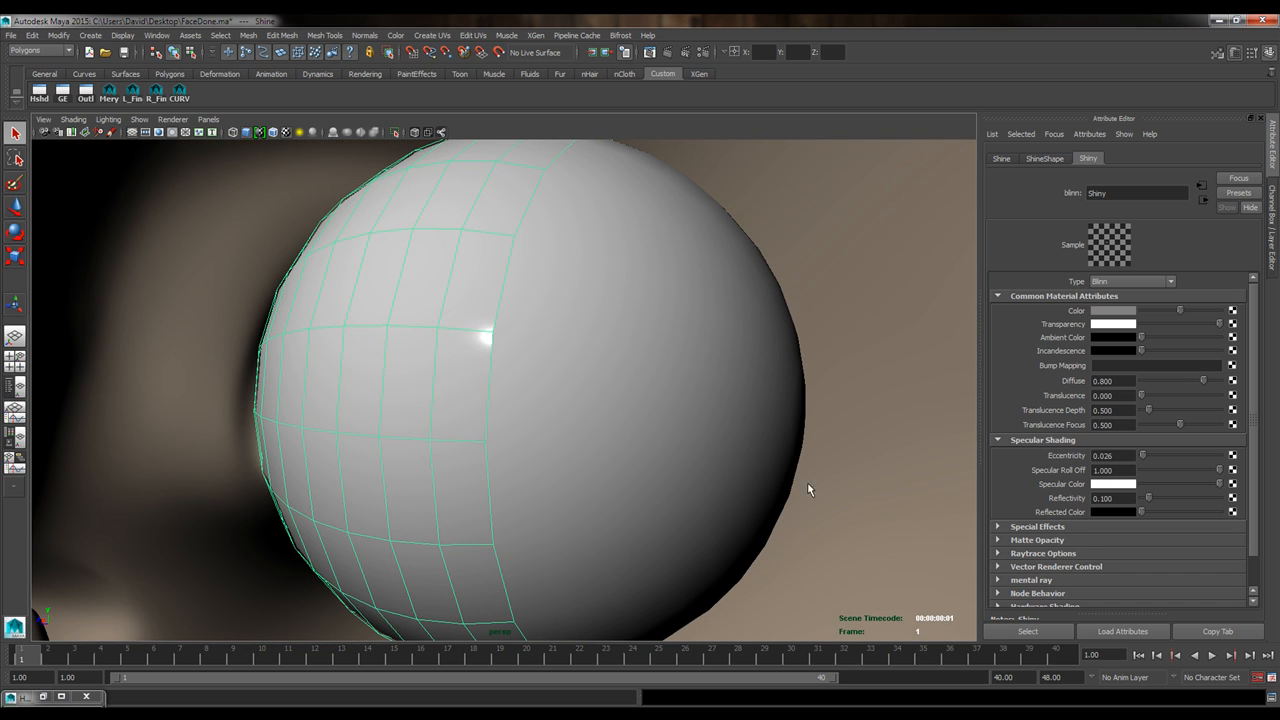
pyautogui.keyDown('alt'); pyautogui.moveTo(760, 465); pyautogui.dragTo(598, 371); pyautogui.keyUp('alt')
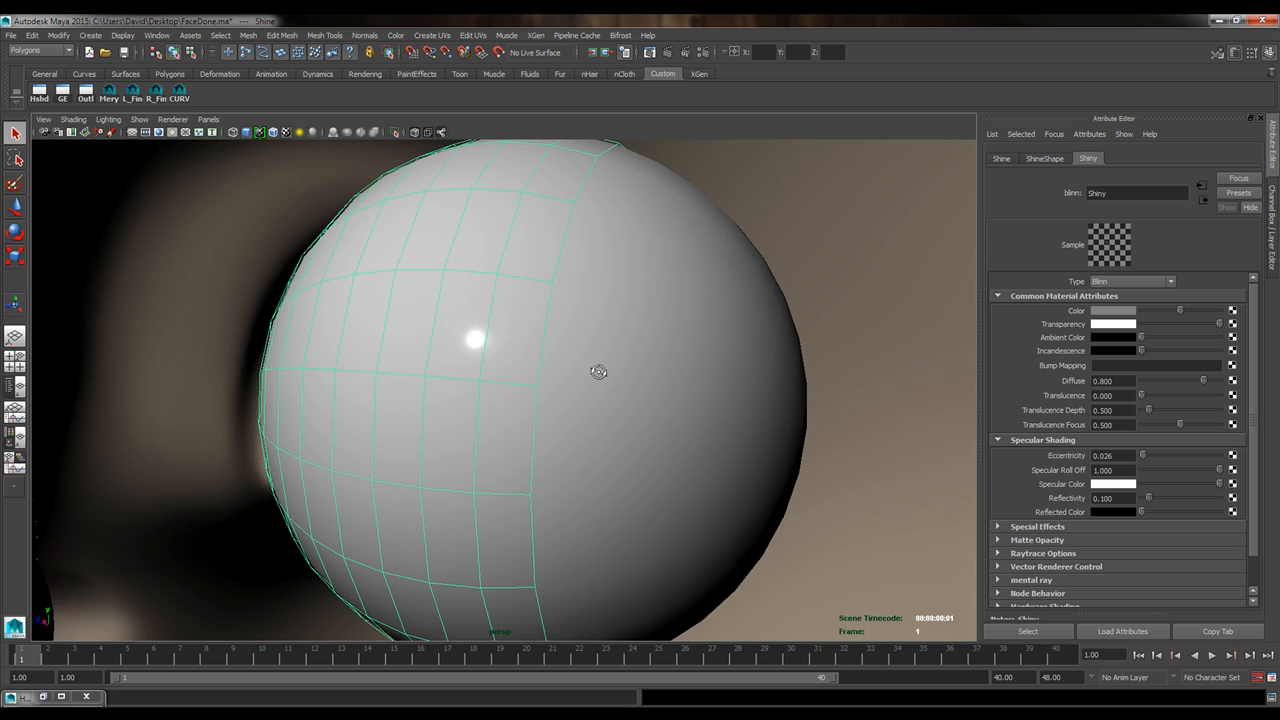
# Combine the R_Eye eyeball and the Shine shell into a single mesh.
pyautogui.click(651, 322)
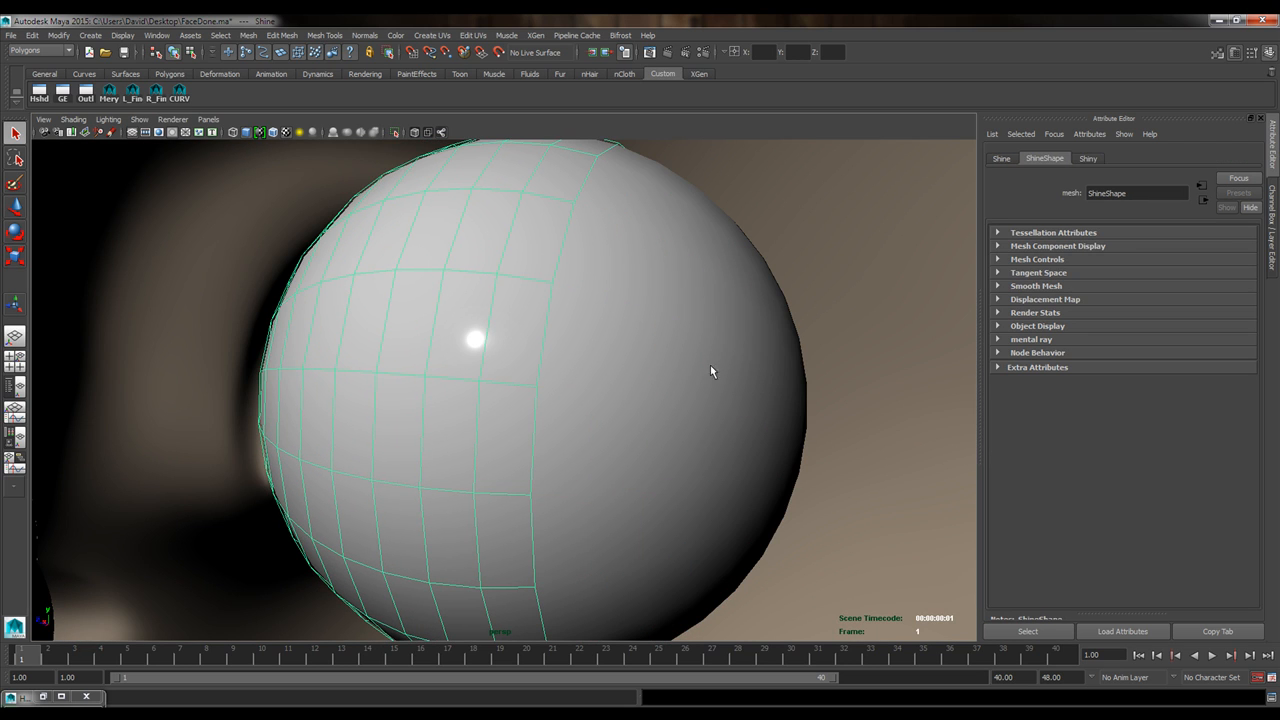
pyautogui.keyDown('shift'); pyautogui.click(638, 360); pyautogui.keyUp('shift')
pyautogui.keyDown('alt'); pyautogui.moveTo(470, 387); pyautogui.dragTo(703, 383); pyautogui.keyUp('alt')
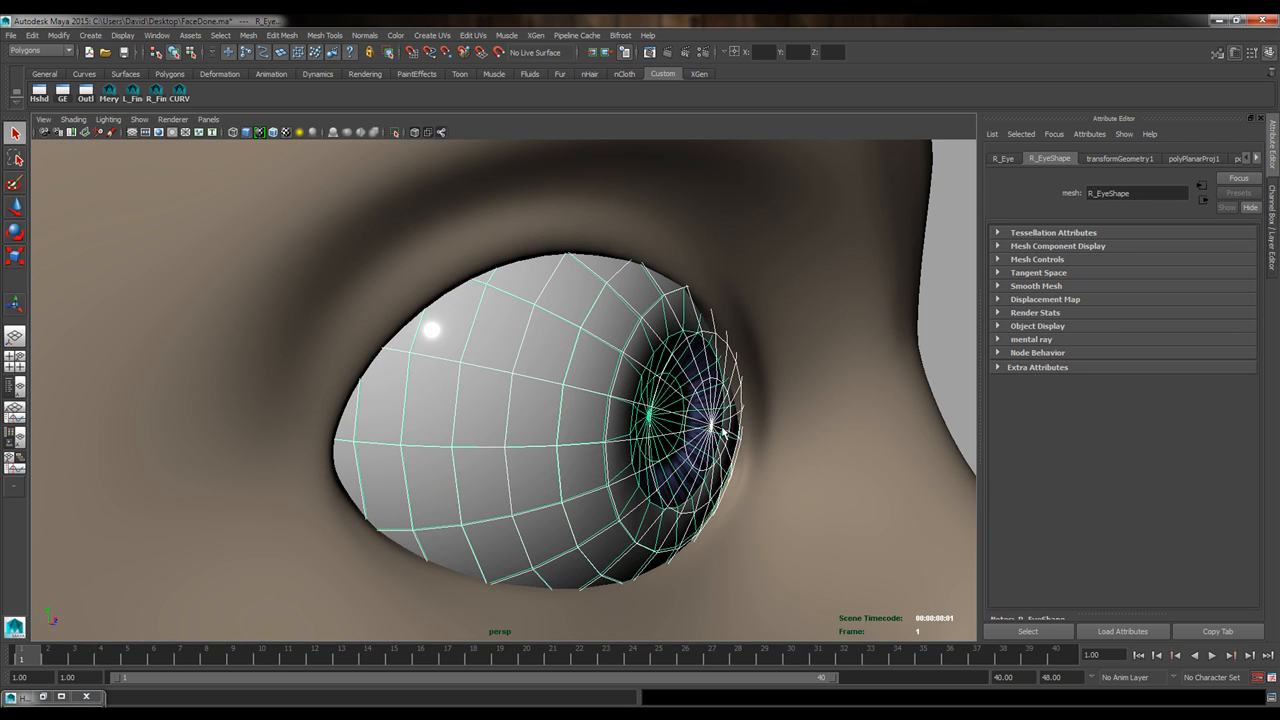
pyautogui.keyDown('alt'); pyautogui.moveTo(722, 432); pyautogui.dragTo(509, 252); pyautogui.keyUp('alt')
pyautogui.click(248, 35)
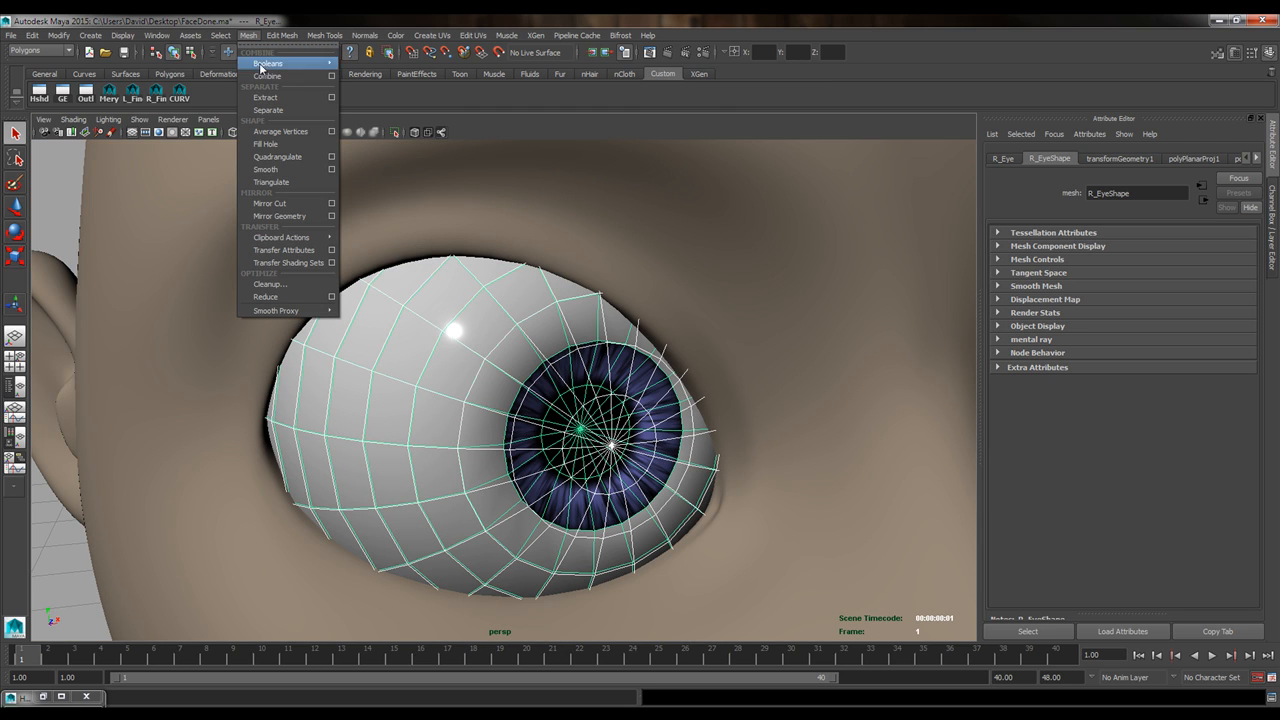
pyautogui.click(260, 77)
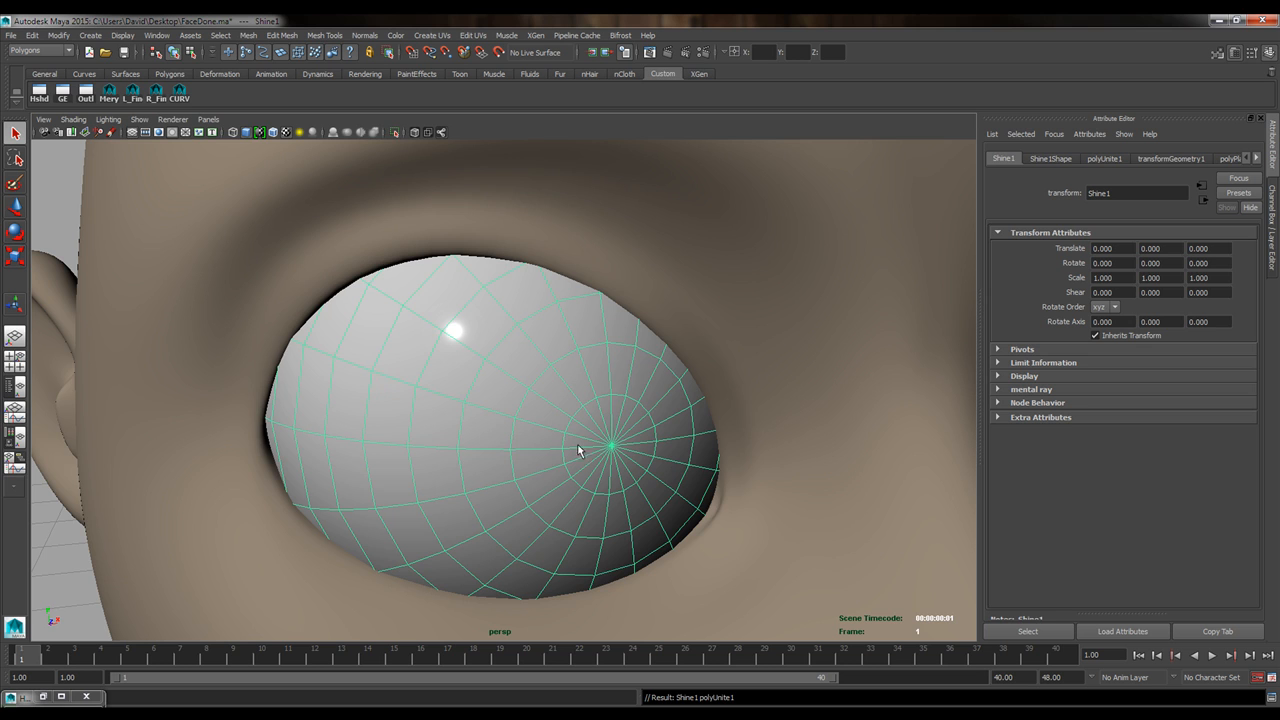
# Undo the combining of the R_Eye eyeball and the Shine shell and clear the selection.
pyautogui.keyDown('alt'); pyautogui.moveTo(577, 445); pyautogui.dragTo(461, 434, button='right'); pyautogui.keyUp('alt')
pyautogui.keyDown('alt'); pyautogui.moveTo(461, 434); pyautogui.dragTo(431, 425); pyautogui.keyUp('alt')
pyautogui.hotkey('ctrl', 'z')
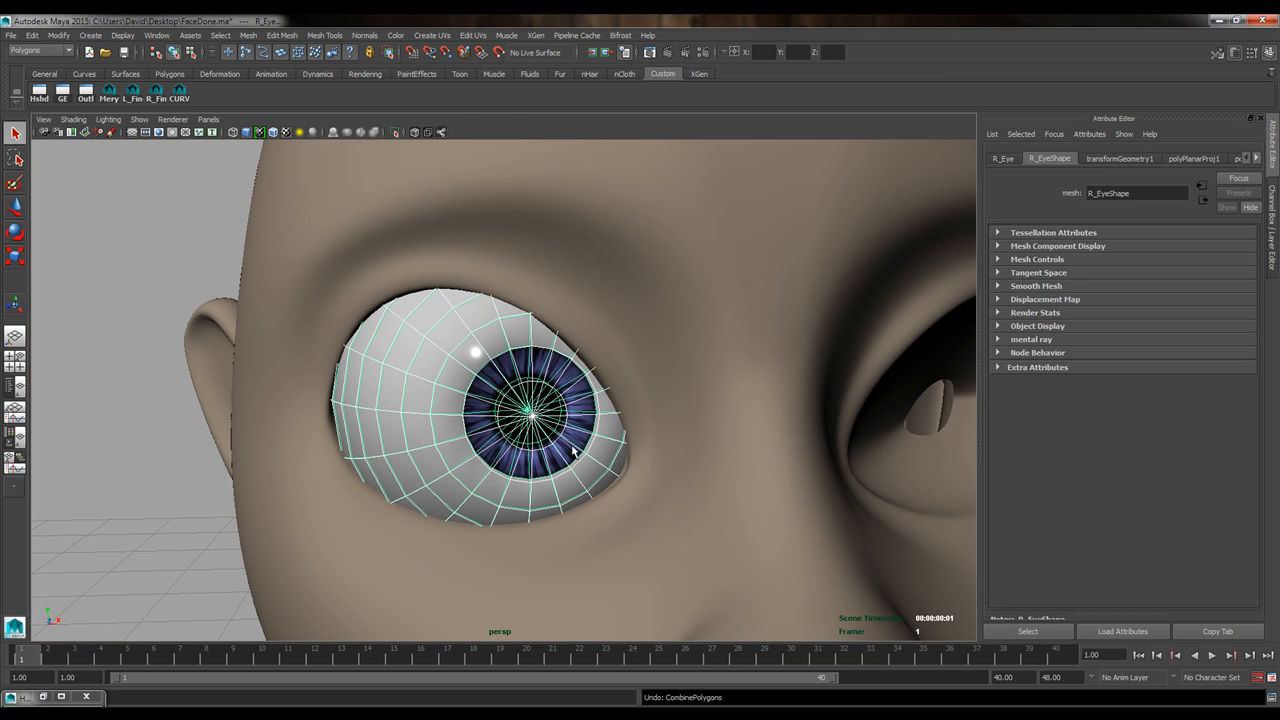
pyautogui.click(208, 242)
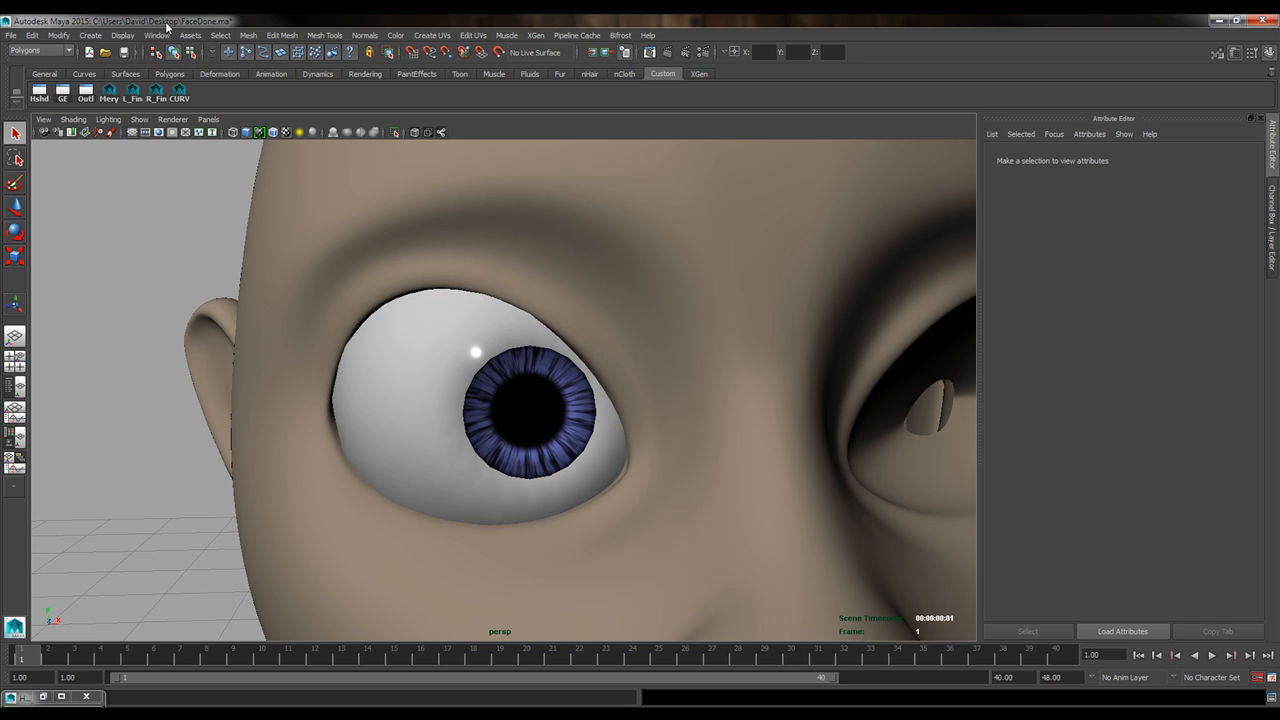
# Open the Outliner and check the scene's objects by selecting the Shine shell and the Face mesh.
pyautogui.click(587, 427)
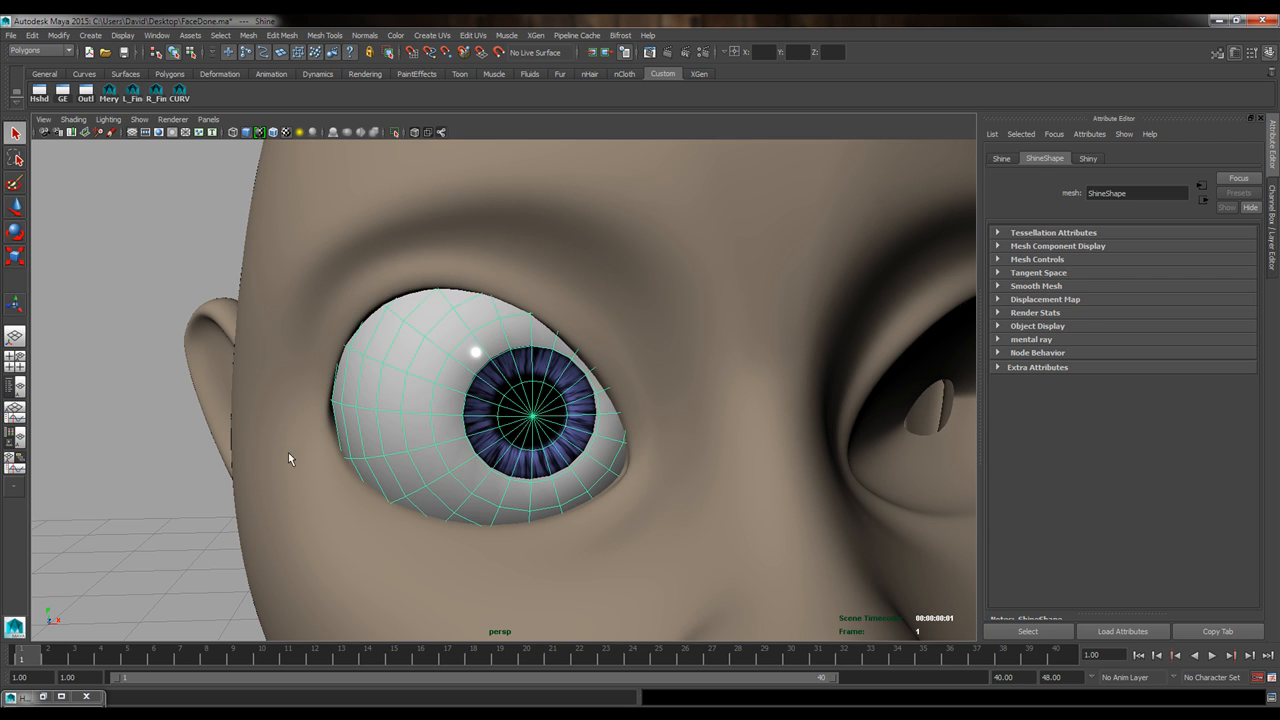
pyautogui.keyDown('alt'); pyautogui.moveTo(288, 457); pyautogui.dragTo(595, 468); pyautogui.keyUp('alt')
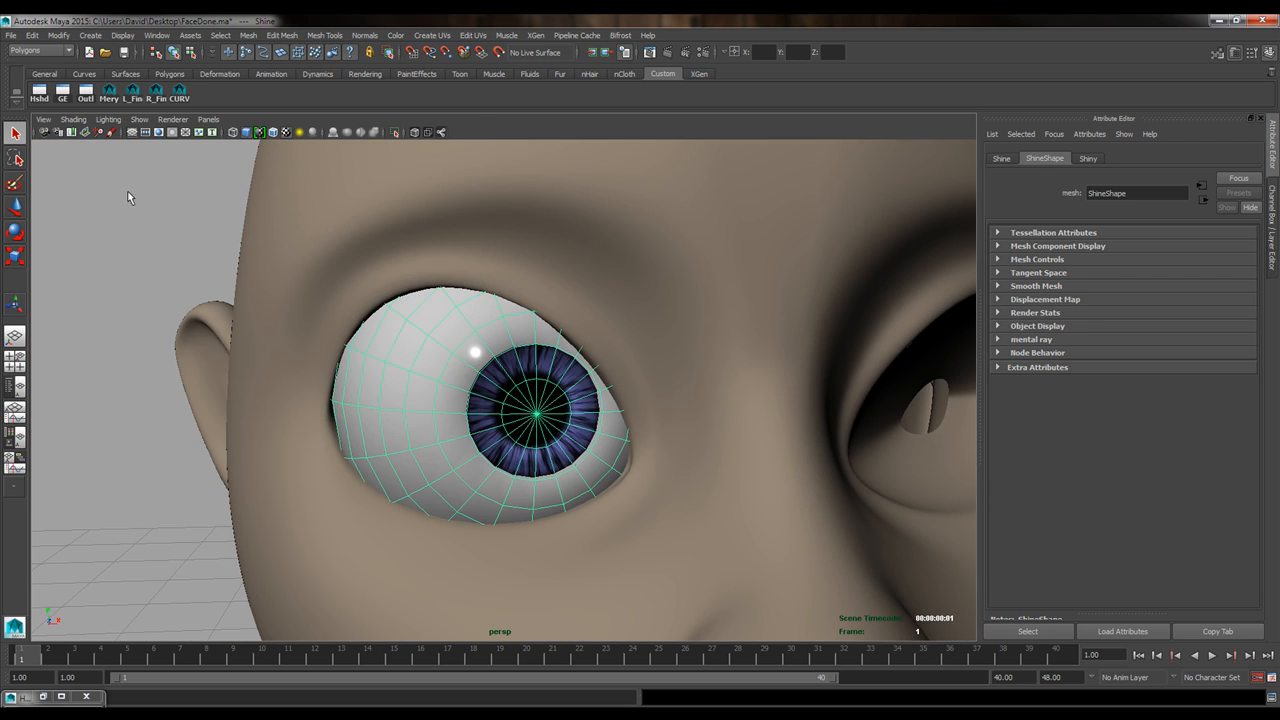
pyautogui.click(158, 37)
pyautogui.click(170, 131)
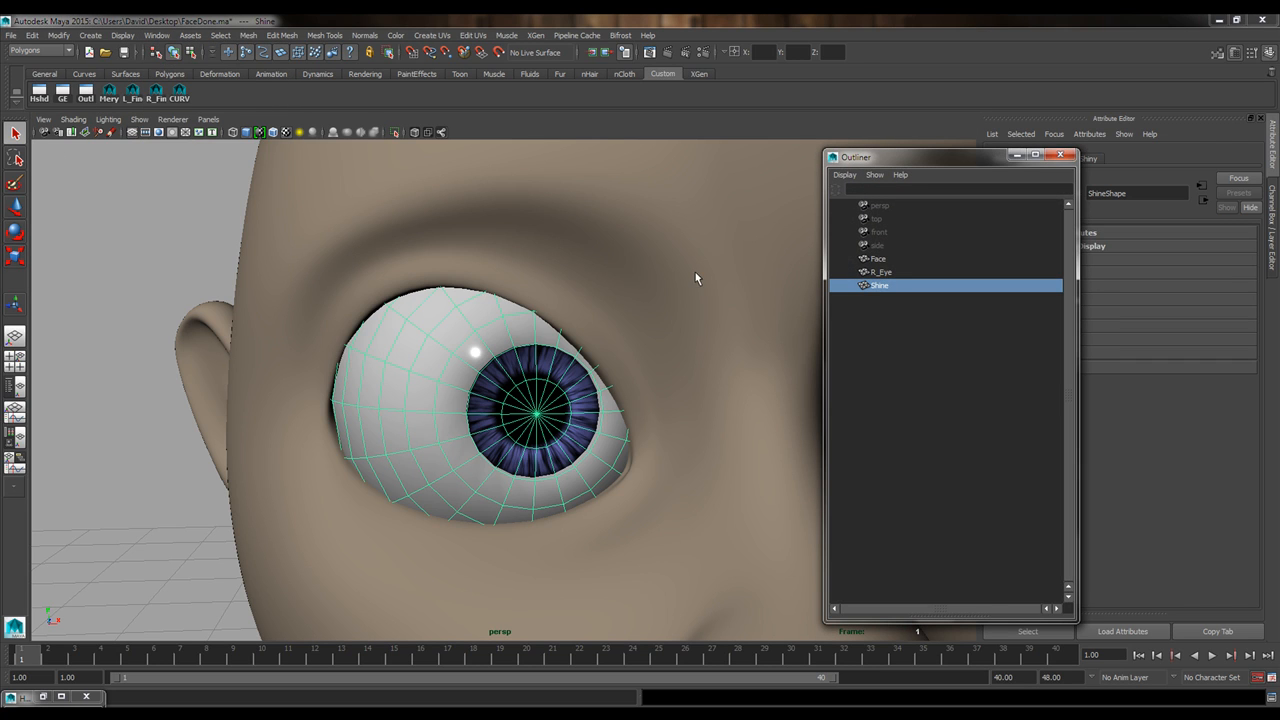
pyautogui.click(892, 260)
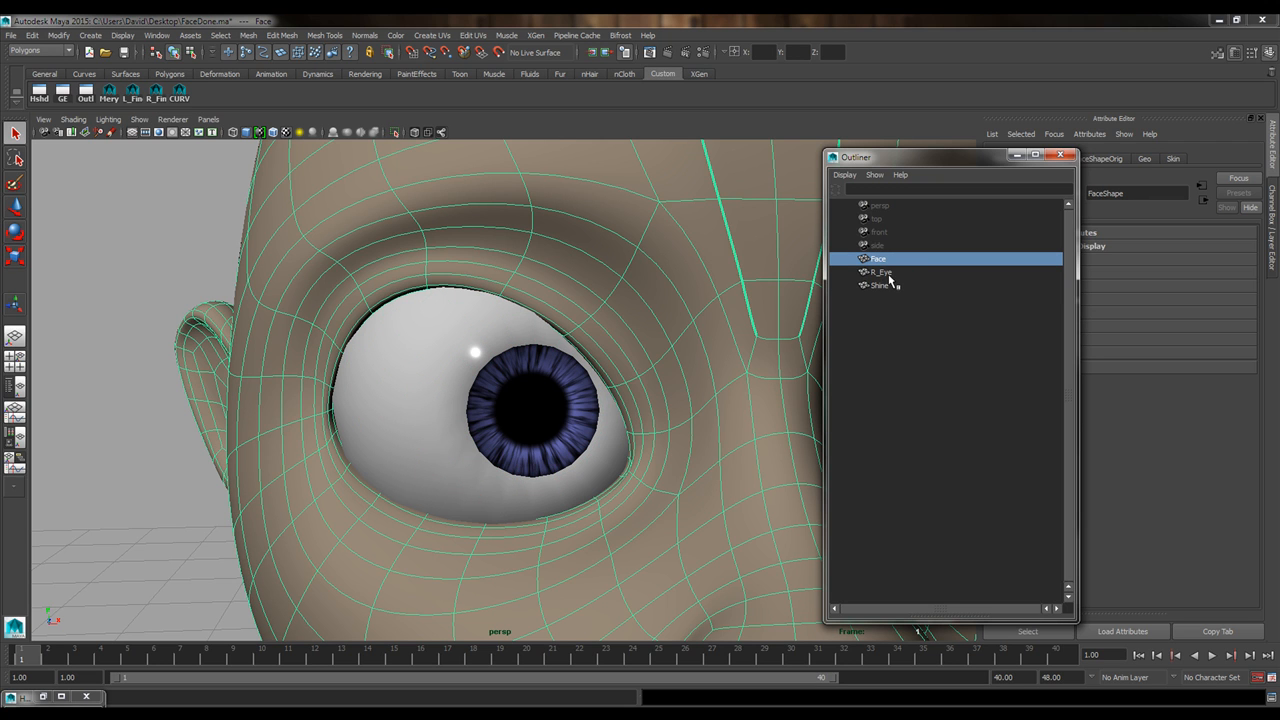
# Try rotating R_Eye and the Shine shell separately, undo both rotations, and leave the Rotate tool.
pyautogui.click(882, 272)
pyautogui.press('e')
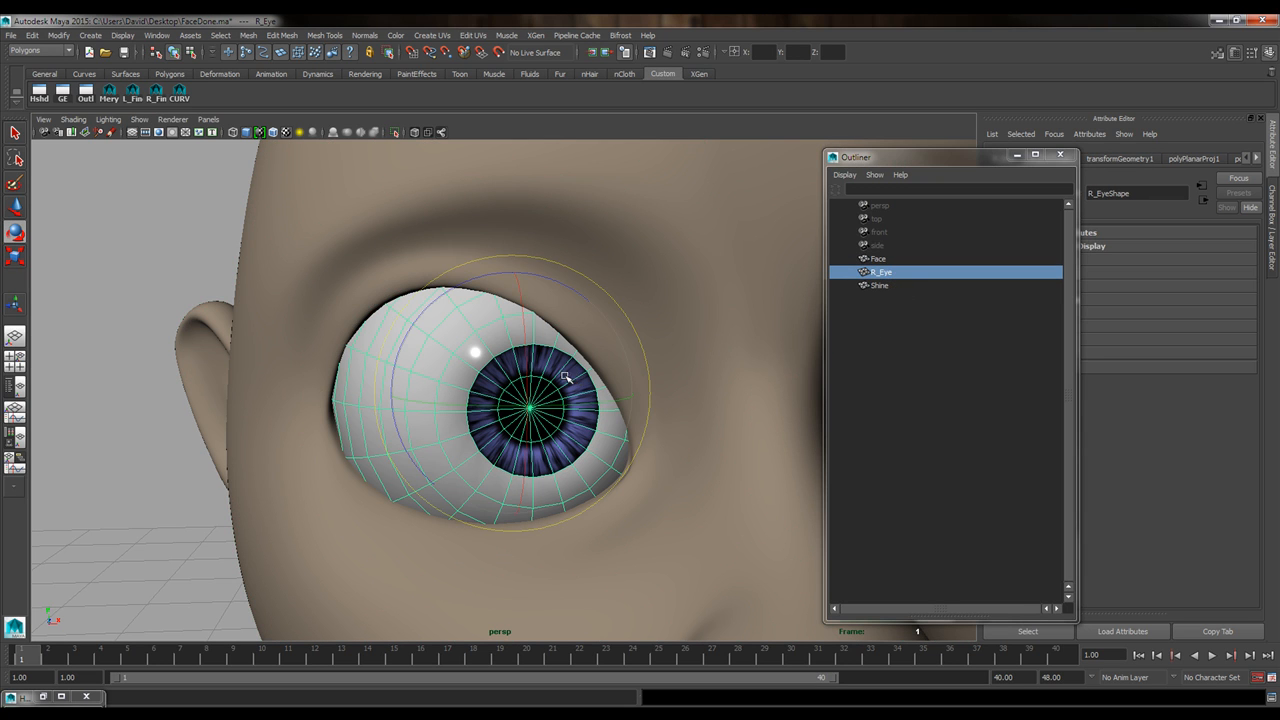
pyautogui.moveTo(540, 376); pyautogui.dragTo(557, 352)
pyautogui.hotkey('ctrl', 'z')
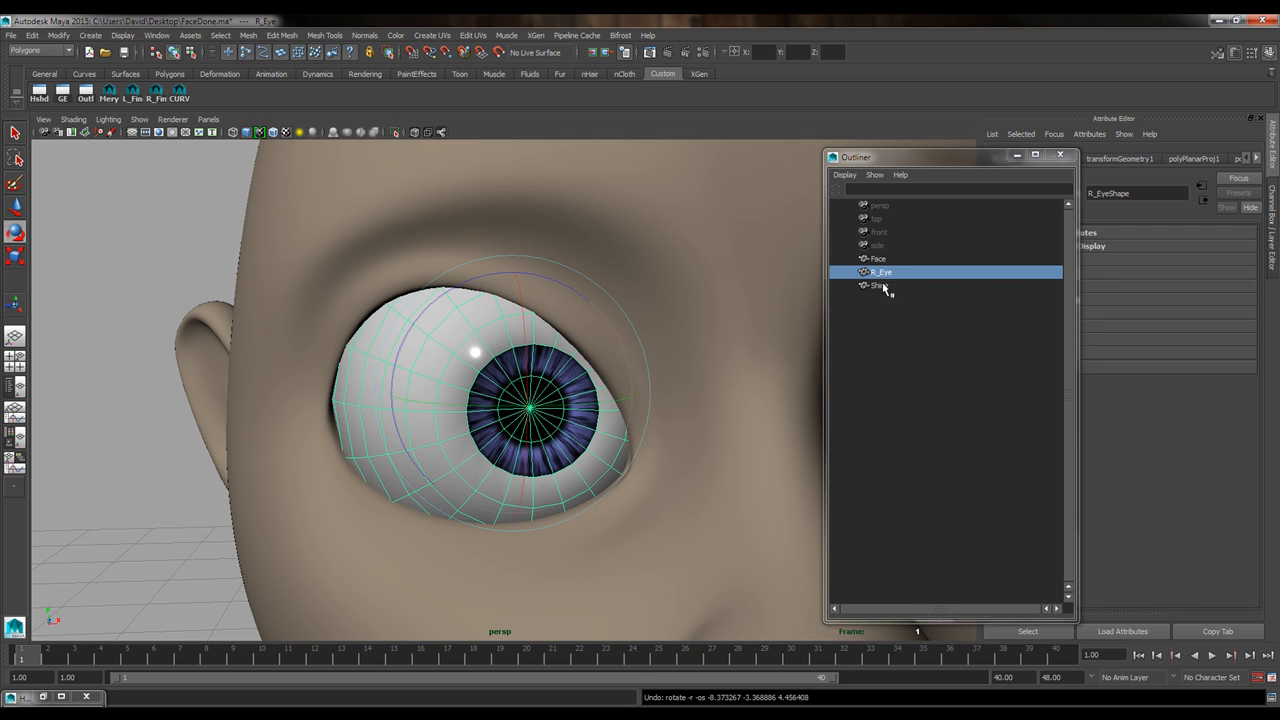
pyautogui.click(878, 286)
pyautogui.moveTo(639, 343); pyautogui.dragTo(570, 365)
pyautogui.hotkey('ctrl', 'z')
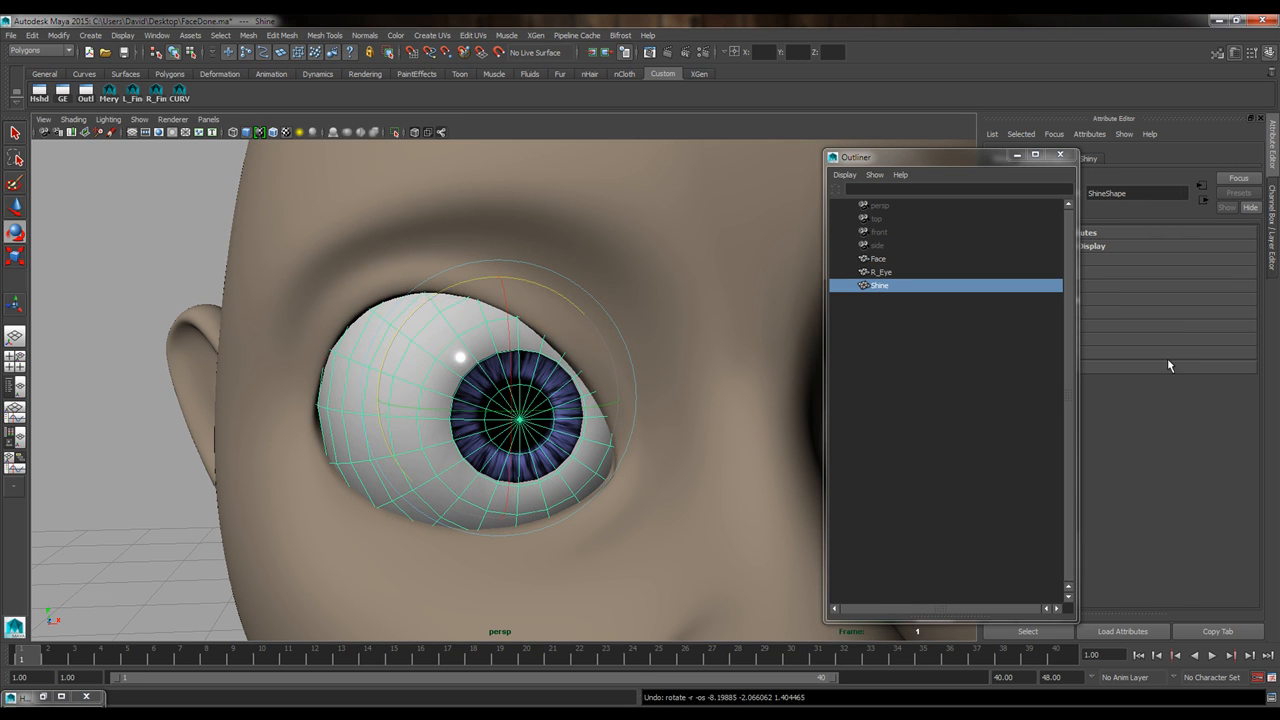
pyautogui.press('q')
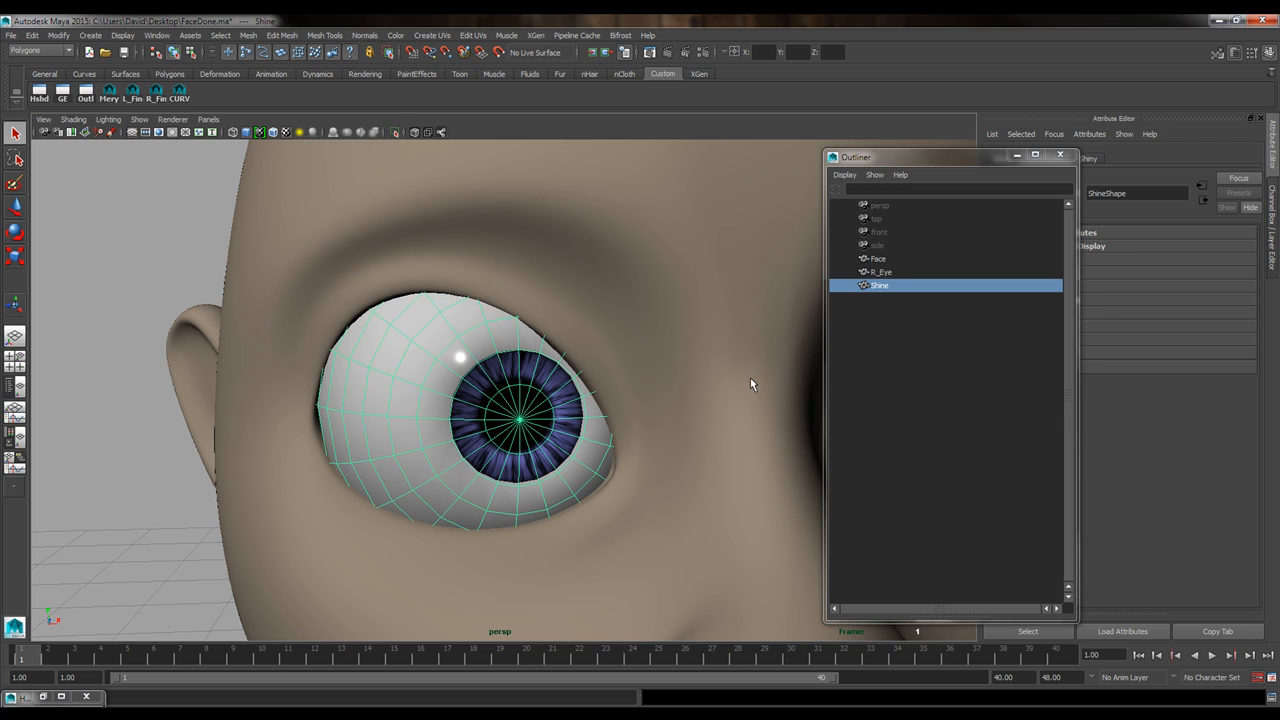
# Parent the Shine shell to R_Eye with R_Eye as the last selected object, and clear the selection.
pyautogui.click(891, 272)
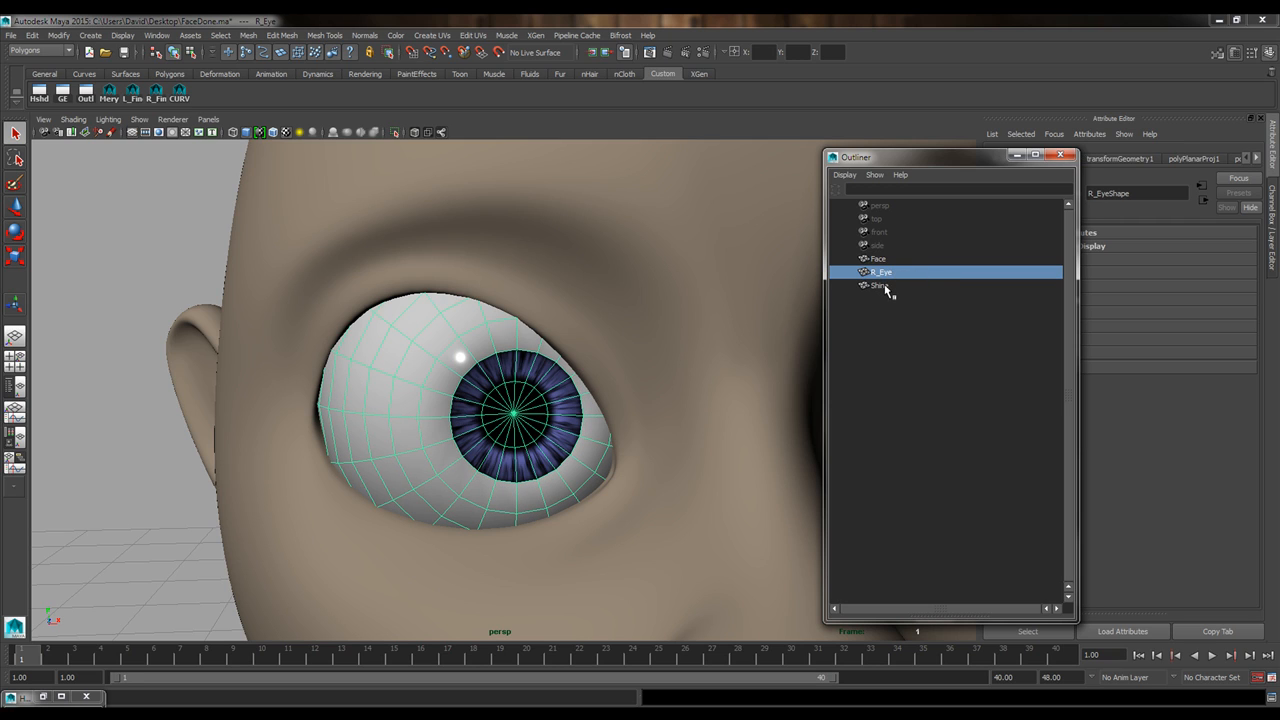
pyautogui.click(886, 288)
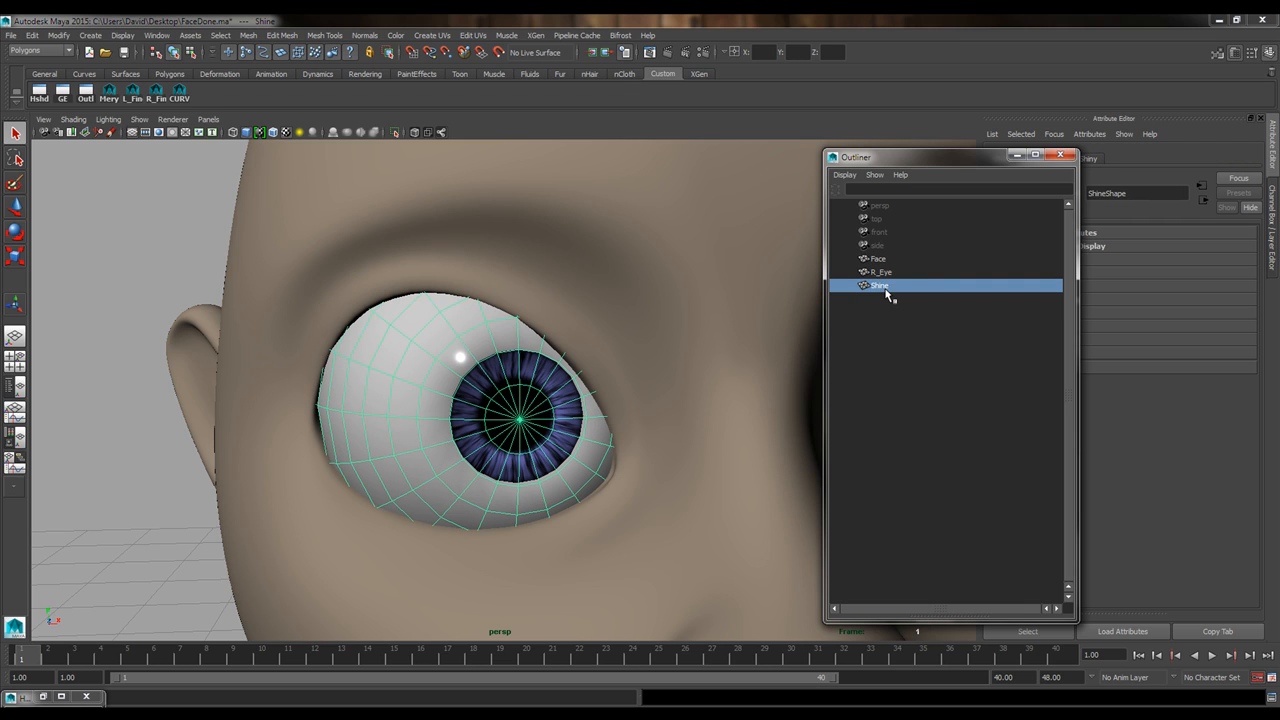
pyautogui.click(891, 274)
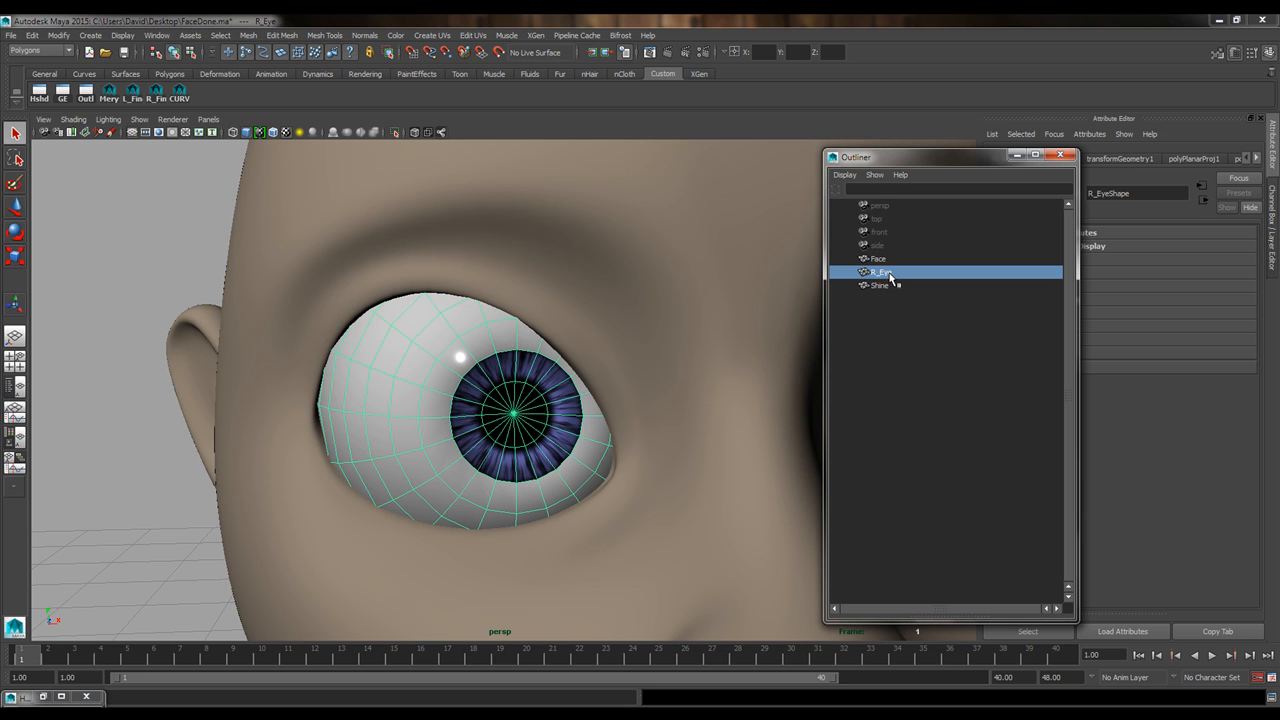
pyautogui.keyDown('alt'); pyautogui.moveTo(645, 343); pyautogui.dragTo(627, 400); pyautogui.keyUp('alt')
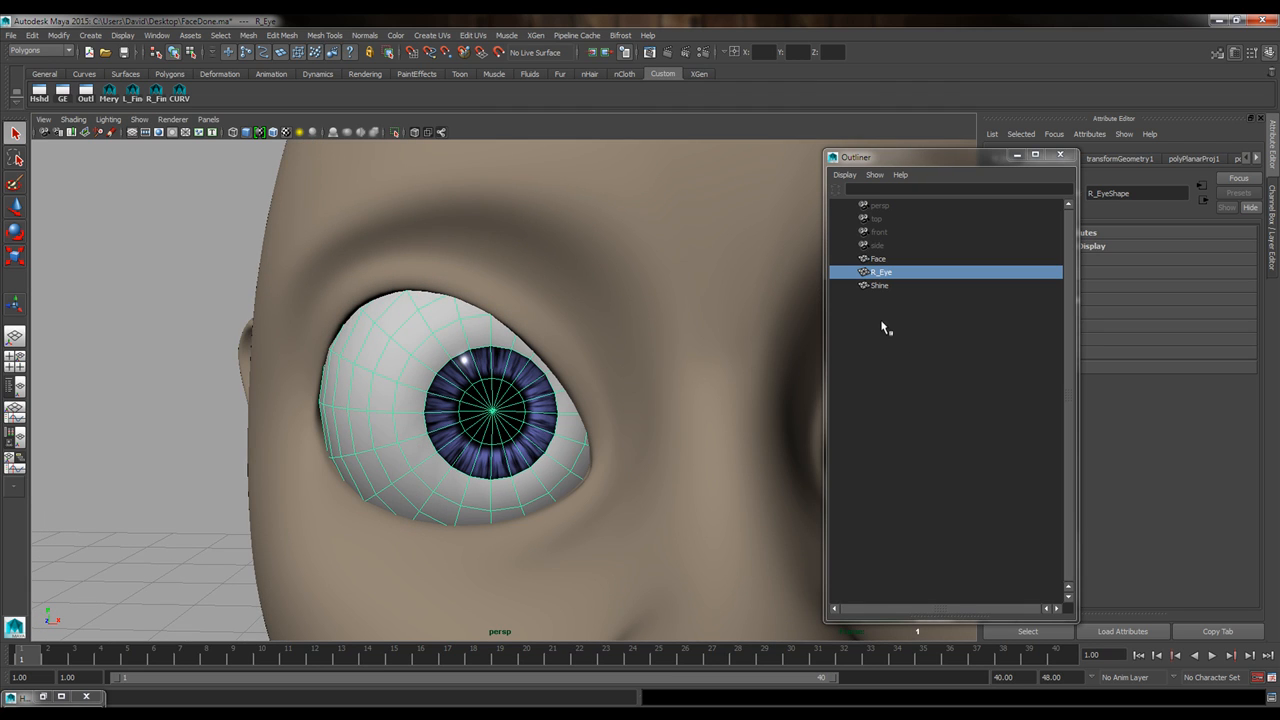
pyautogui.click(892, 287)
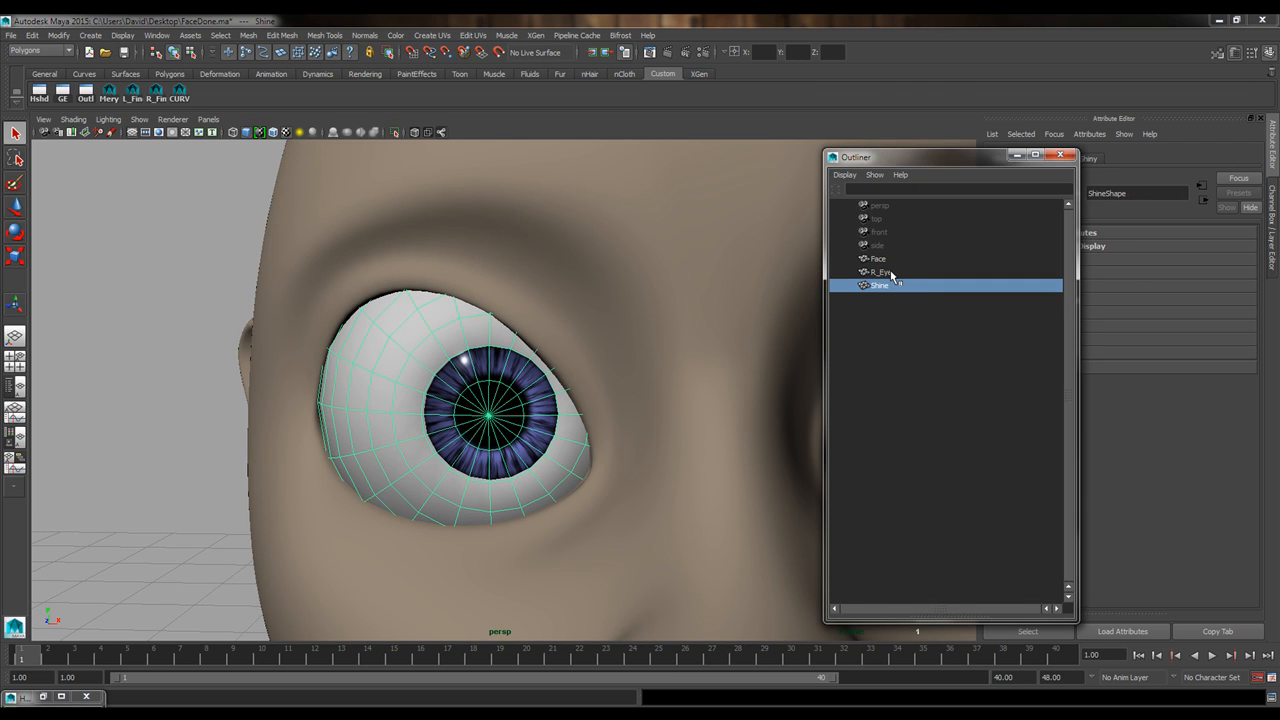
pyautogui.keyDown('ctrl'); pyautogui.click(892, 272); pyautogui.keyUp('ctrl')
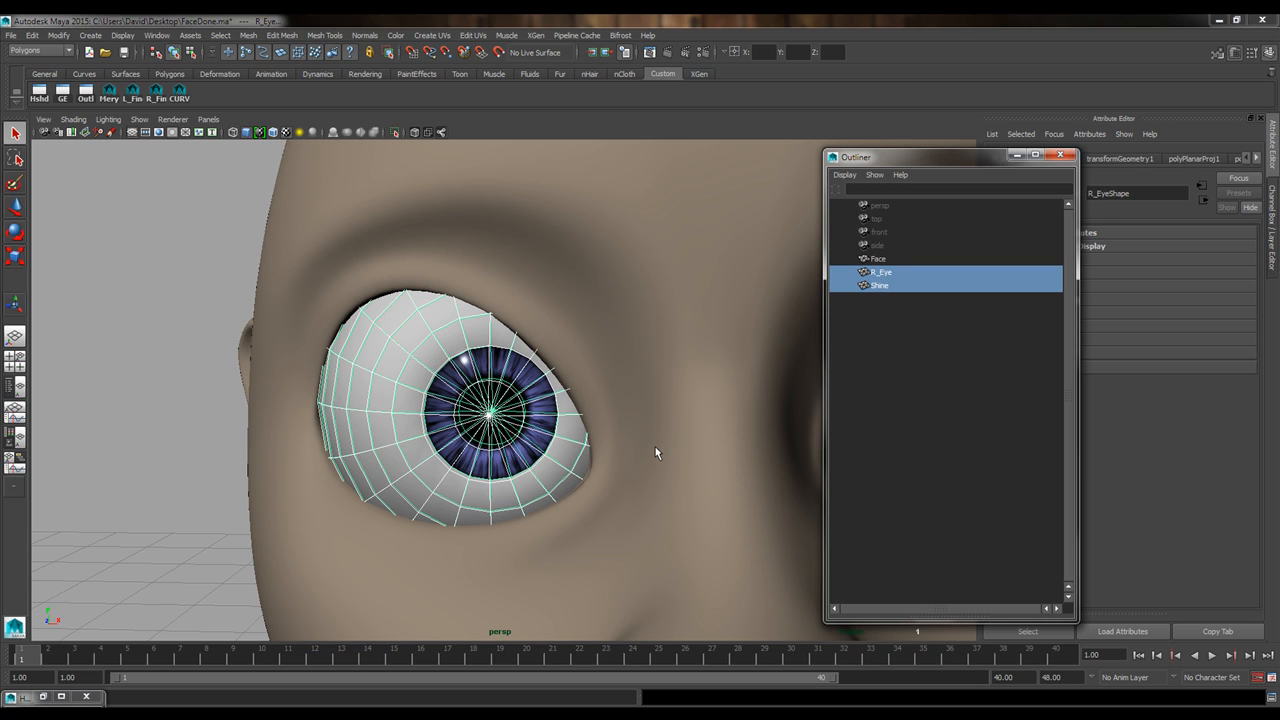
pyautogui.press('p')
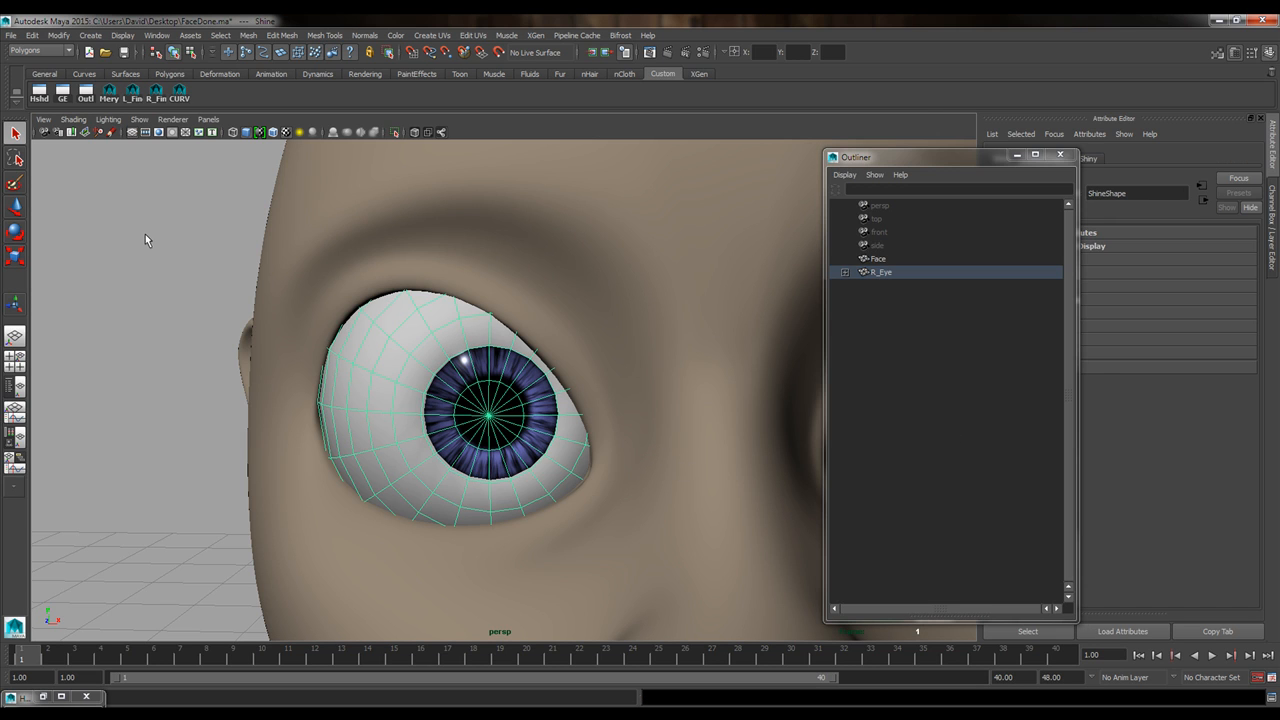
pyautogui.click(893, 380)
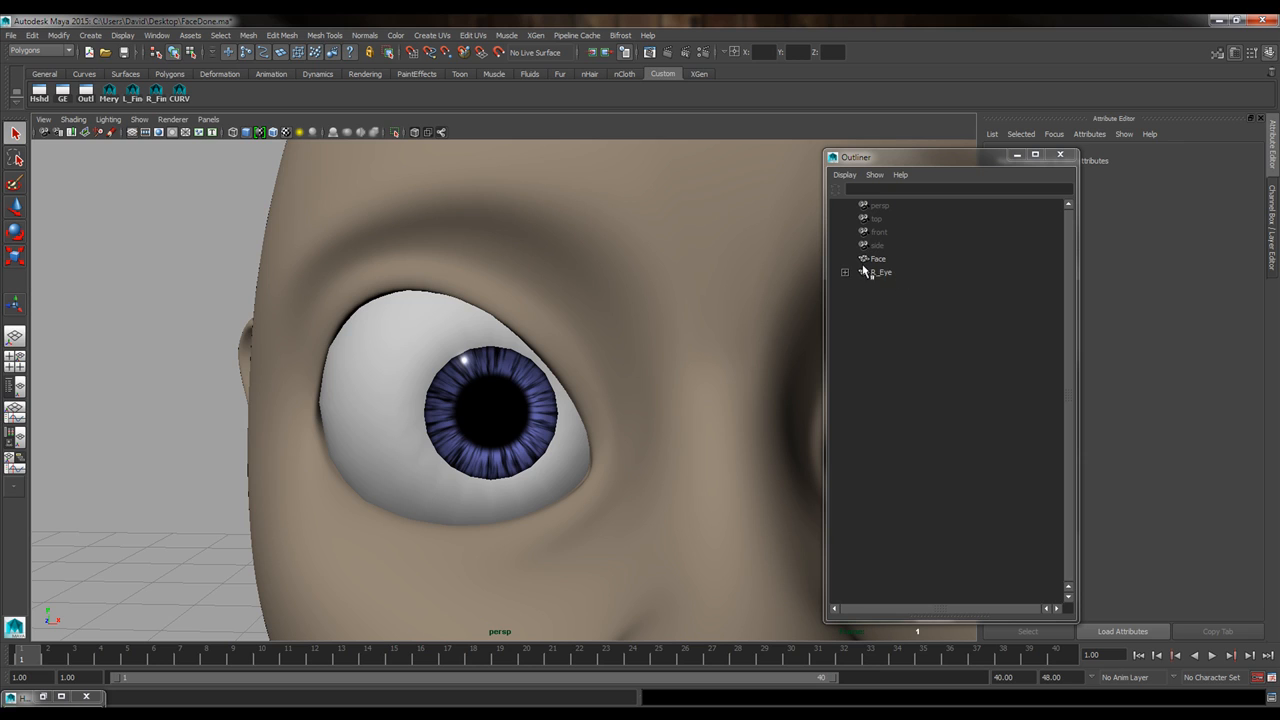
# Try rotating the R_Eye parent together with its Shine child, undo the rotation, and deselect the eye.
pyautogui.click(481, 401)
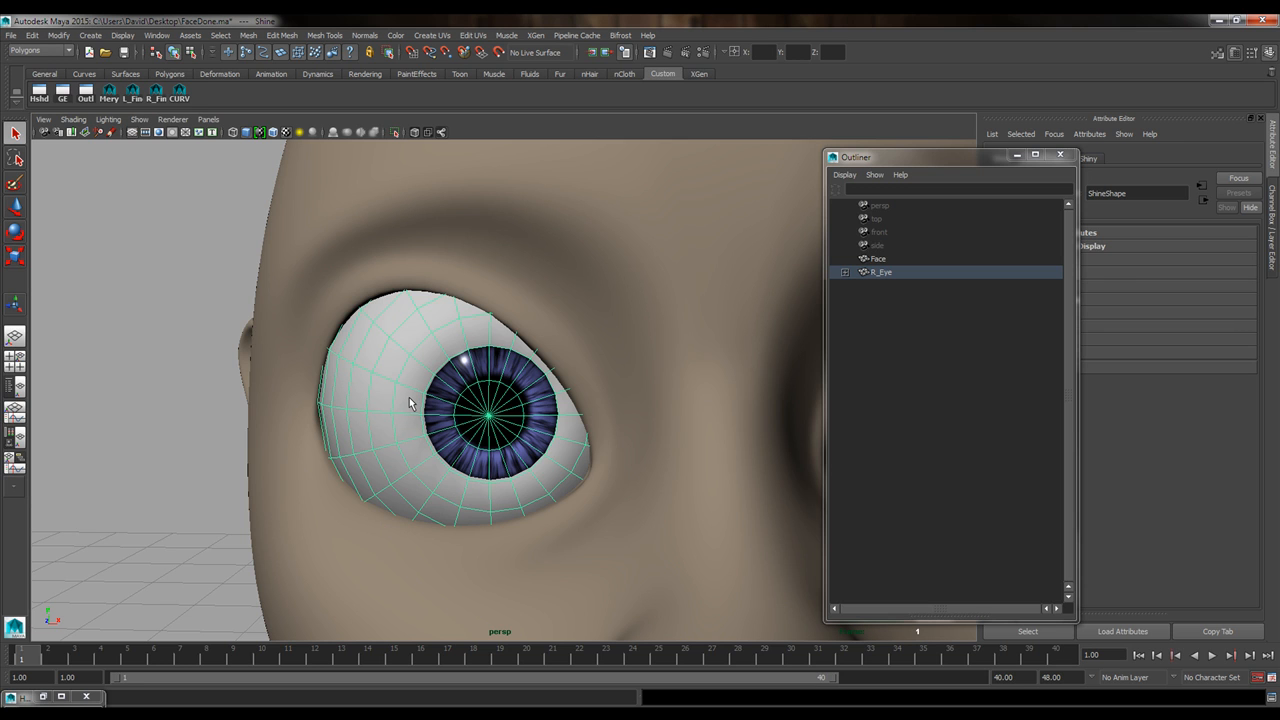
pyautogui.keyDown('alt'); pyautogui.moveTo(430, 450); pyautogui.dragTo(594, 435); pyautogui.keyUp('alt')
pyautogui.keyDown('alt'); pyautogui.moveTo(753, 427); pyautogui.dragTo(722, 426); pyautogui.keyUp('alt')
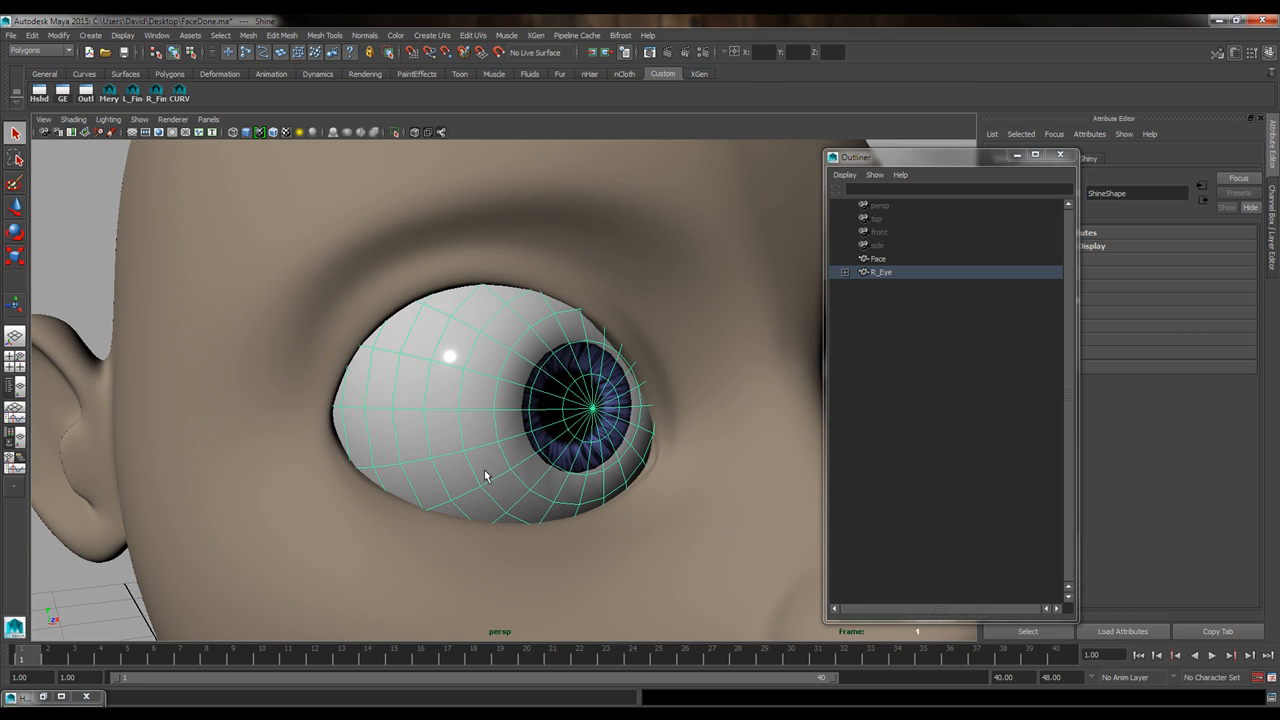
pyautogui.click(880, 272)
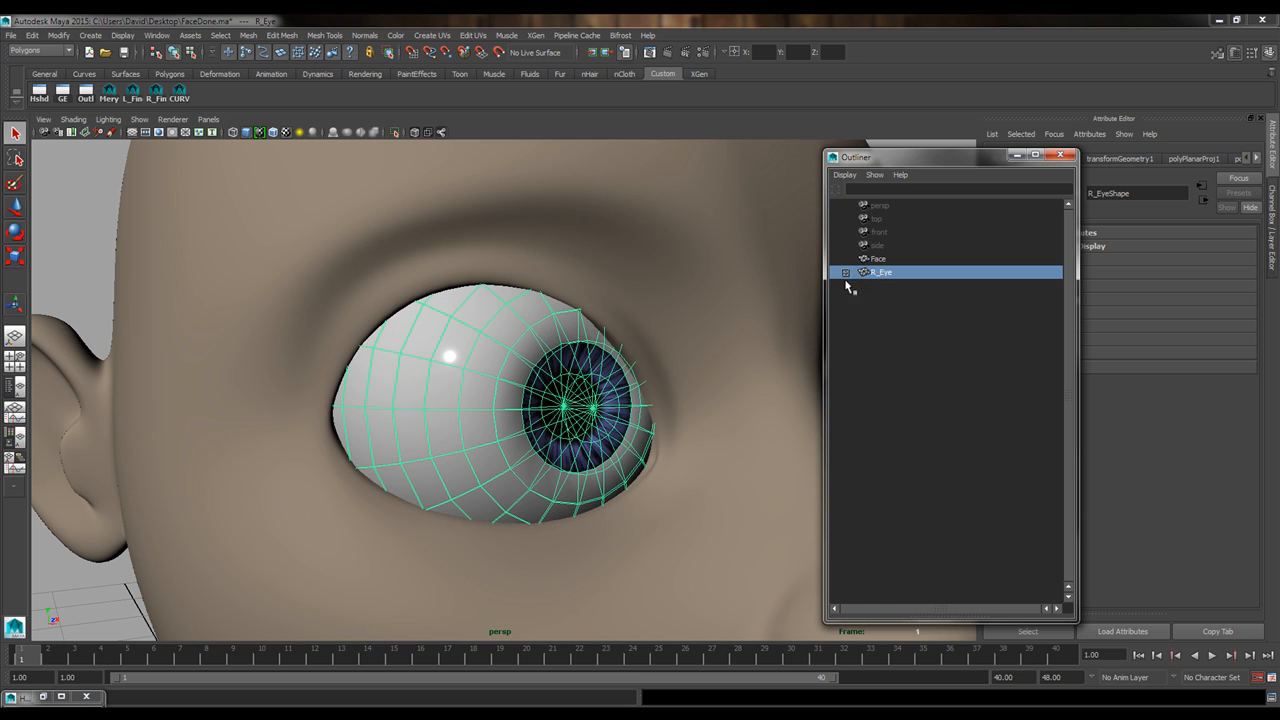
pyautogui.press('e')
pyautogui.keyDown('alt'); pyautogui.moveTo(598, 408); pyautogui.dragTo(530, 410); pyautogui.keyUp('alt')
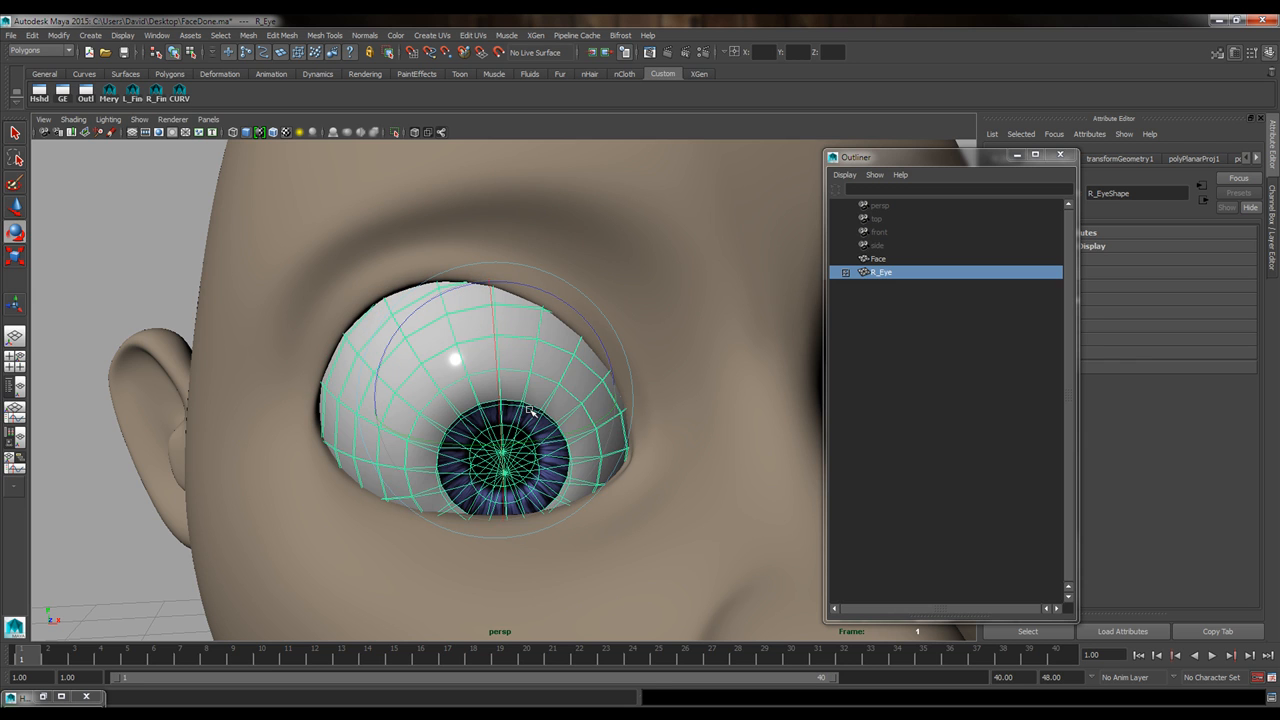
pyautogui.hotkey('ctrl', 'z')
pyautogui.click(151, 178)
pyautogui.keyDown('alt'); pyautogui.moveTo(664, 426); pyautogui.dragTo(638, 428); pyautogui.keyUp('alt')
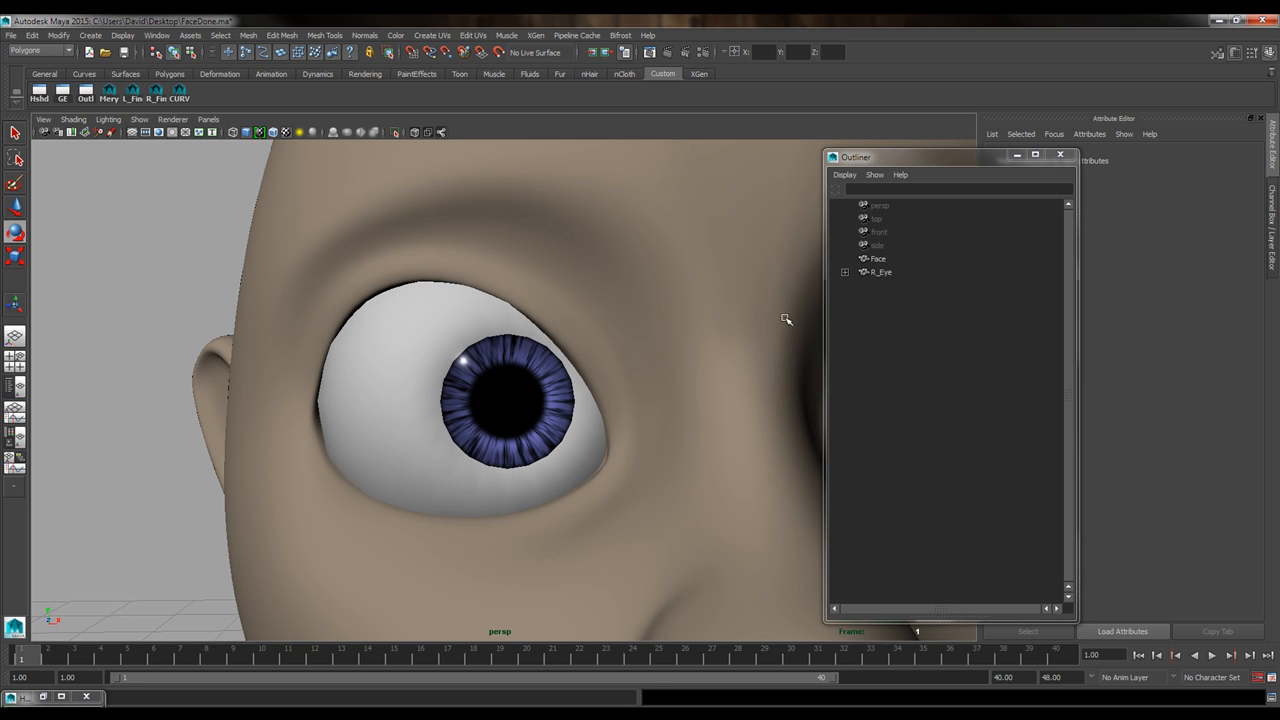
# Expand the R_Eye hierarchy and unparent Shine by moving it to the top level of the Outliner.
pyautogui.click(845, 272)
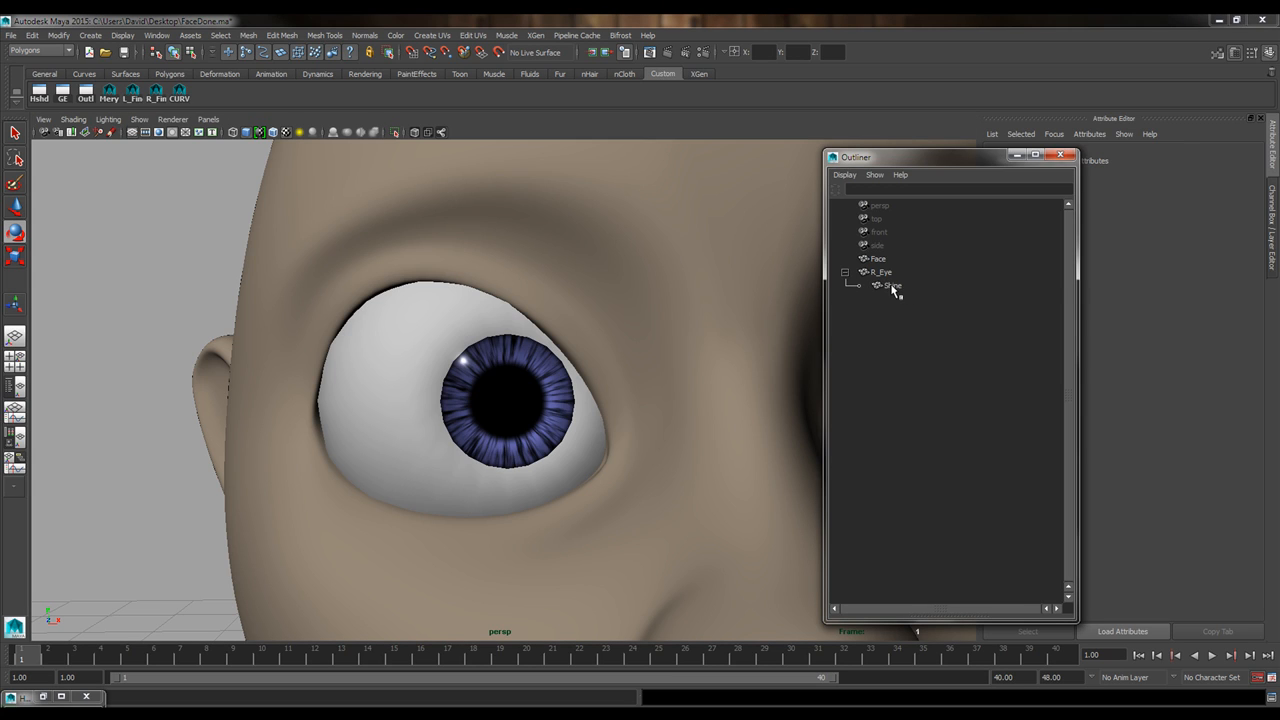
pyautogui.click(895, 287)
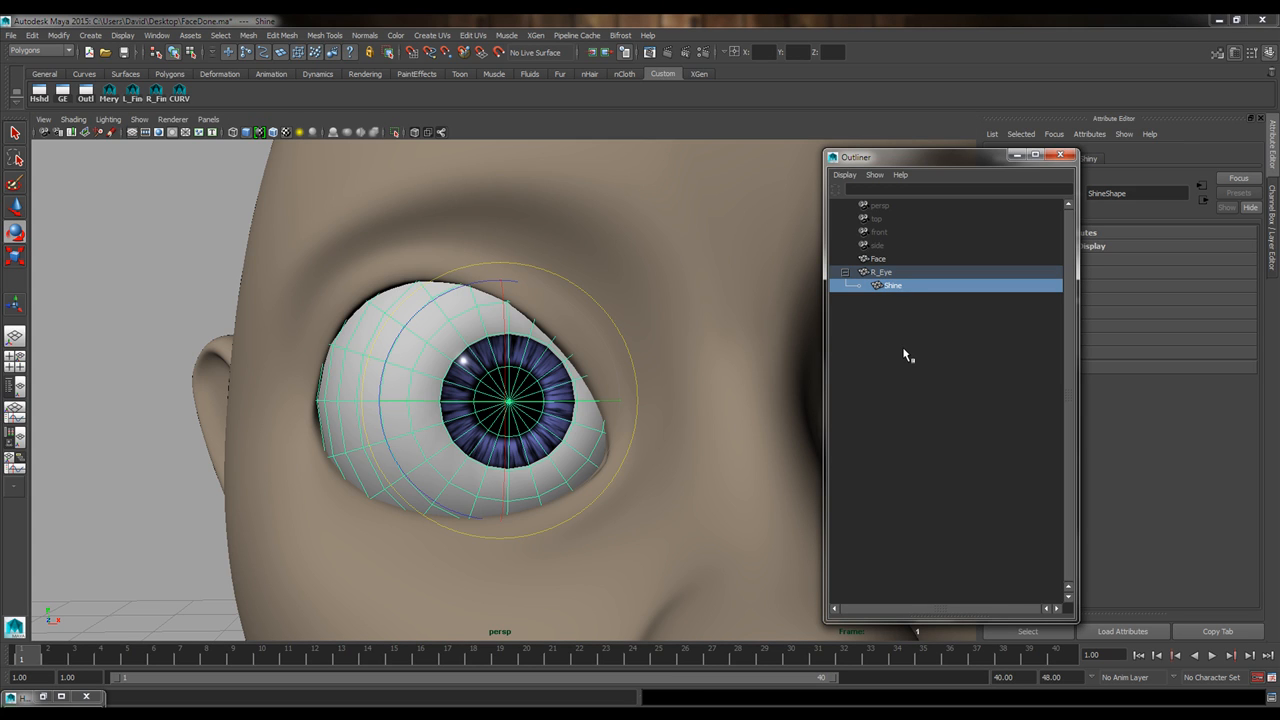
pyautogui.moveTo(903, 355); pyautogui.dragTo(903, 355, button='middle')
pyautogui.click(903, 355)
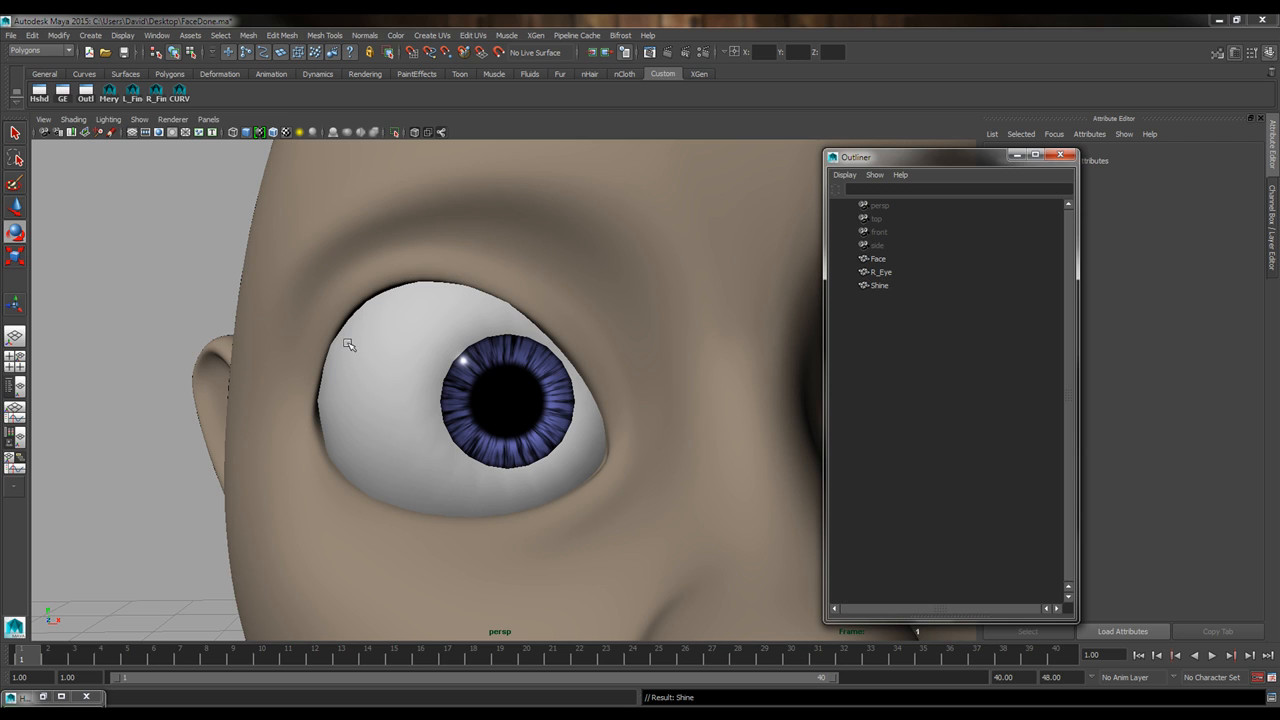
pyautogui.keyDown('alt'); pyautogui.moveTo(349, 337); pyautogui.dragTo(407, 450); pyautogui.keyUp('alt')
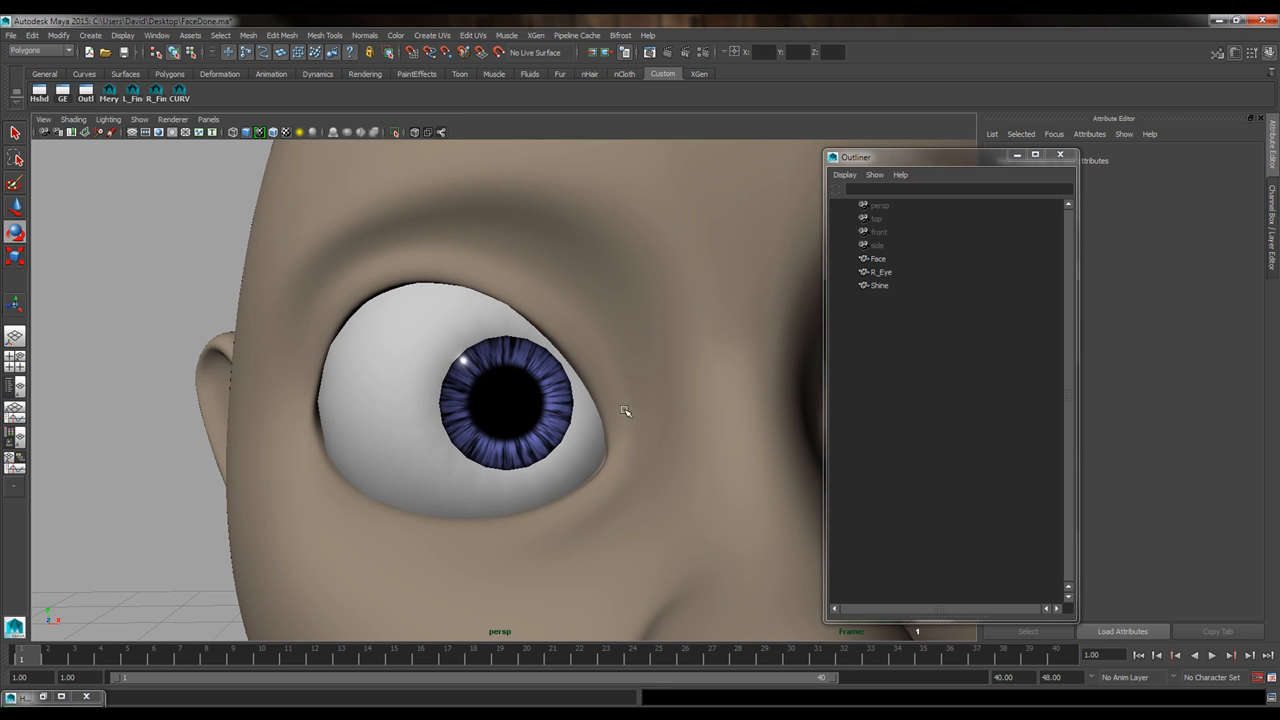
# Make Shine a child of R_Eye directly in the Outliner and expand the R_Eye hierarchy.
pyautogui.click(879, 286)
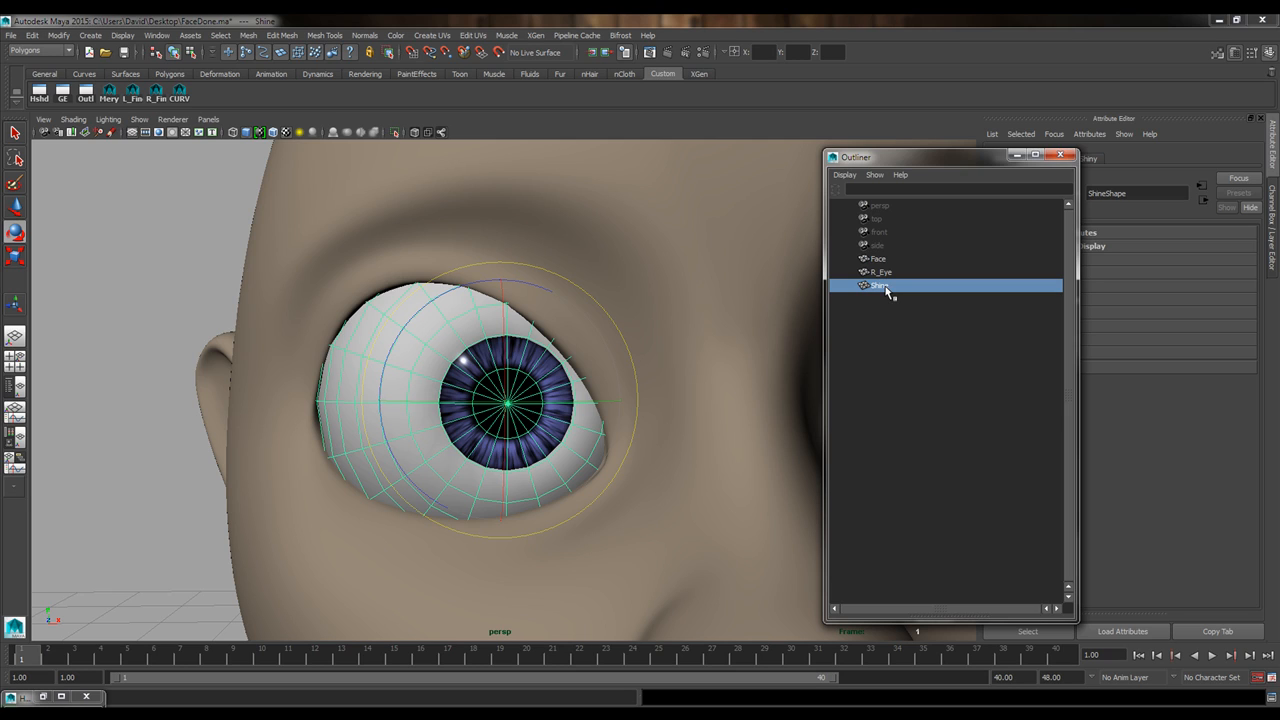
pyautogui.moveTo(889, 292)
pyautogui.mouseDown(button='middle')
pyautogui.moveTo(883, 258)
pyautogui.moveTo(886, 294)
pyautogui.moveTo(886, 273)
pyautogui.mouseUp(button='middle')
pyautogui.moveTo(886, 273); pyautogui.dragTo(886, 273, button='middle')
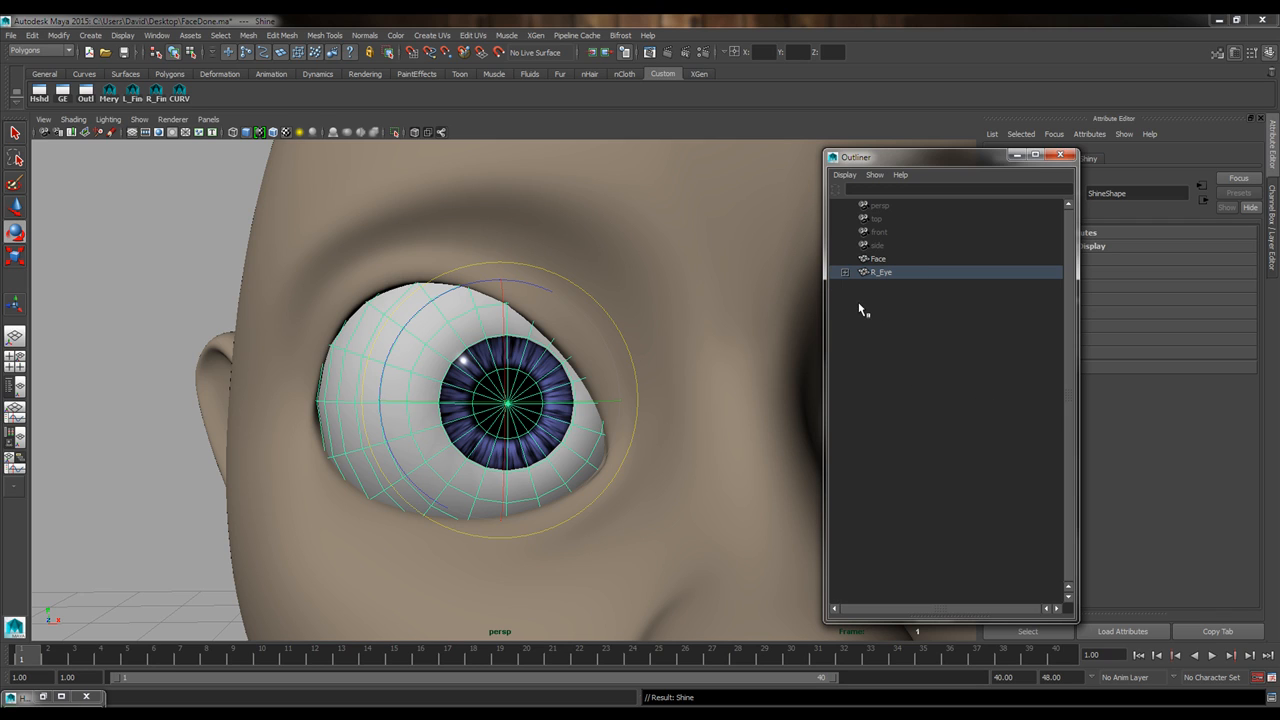
pyautogui.click(845, 272)
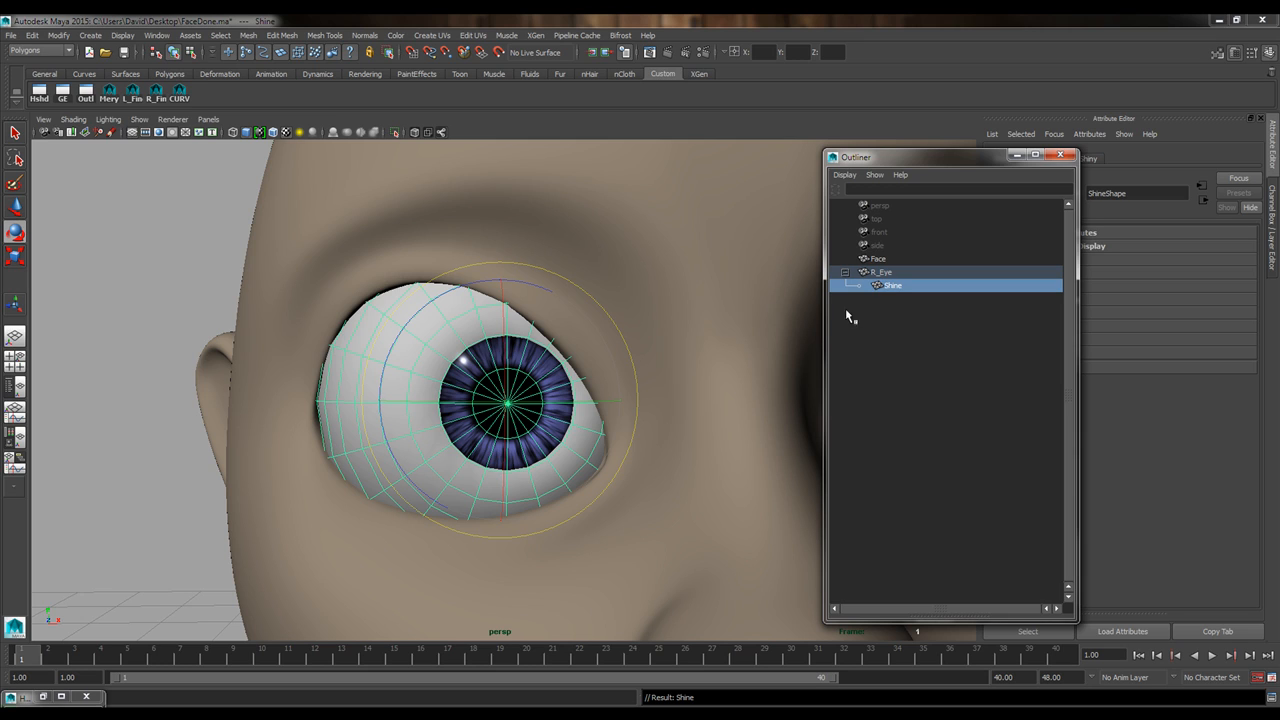
# Test-rotate R_Eye with its nested Shine shell, undo the rotation, and clear the selection.
pyautogui.click(888, 272)
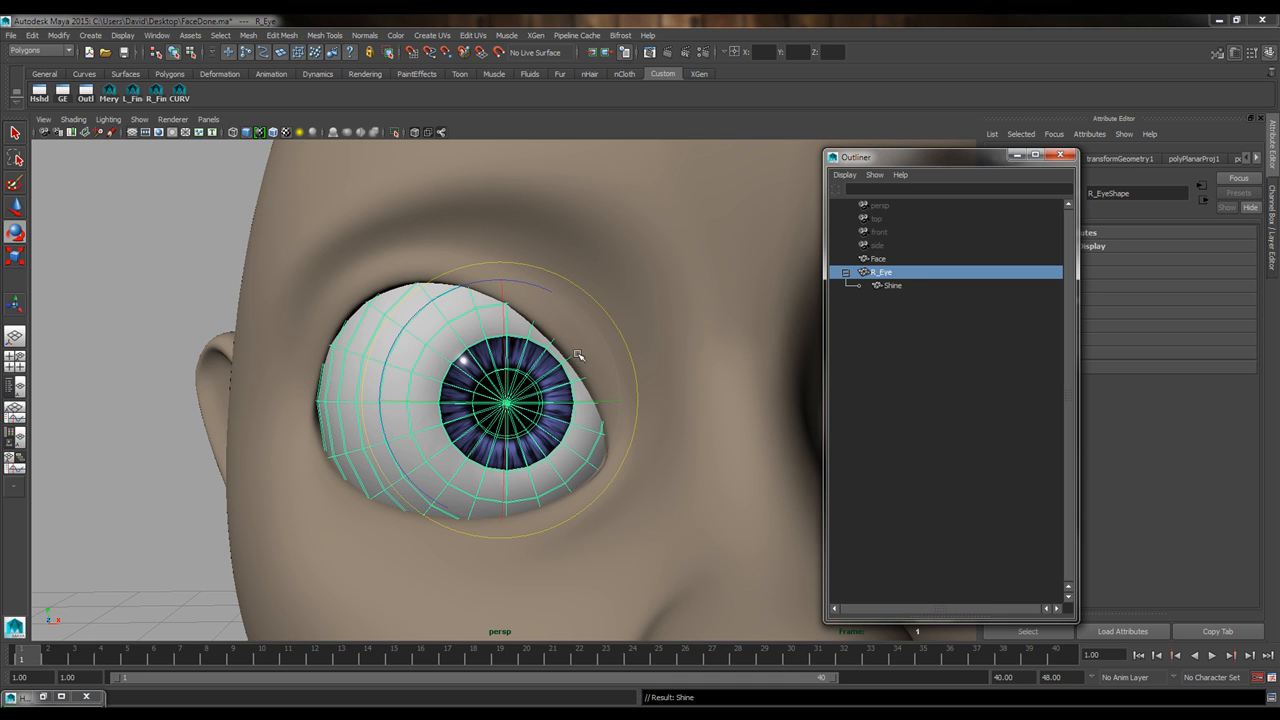
pyautogui.moveTo(575, 350)
pyautogui.mouseDown()
pyautogui.moveTo(486, 302)
pyautogui.moveTo(604, 356)
pyautogui.moveTo(565, 348)
pyautogui.mouseUp()
pyautogui.hotkey('ctrl', 'z')
pyautogui.click(203, 245)
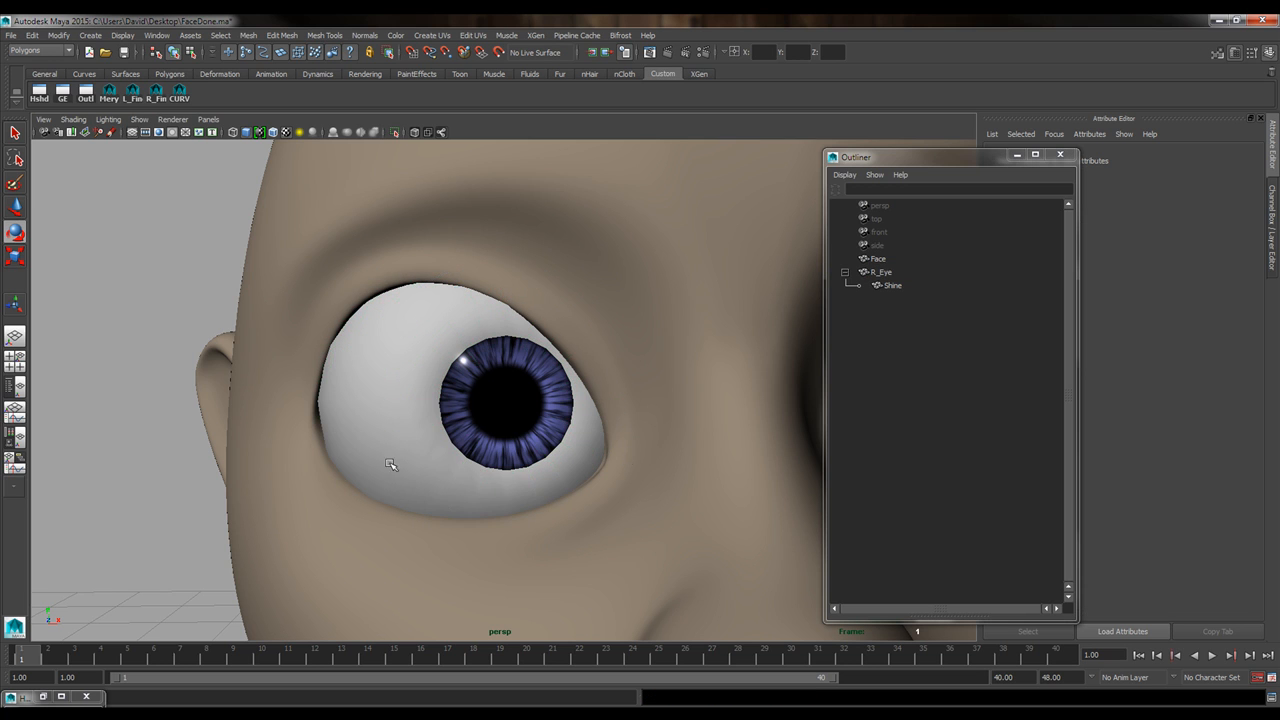
# Duplicate the R_Eye eyeball together with its Shine child.
pyautogui.click(880, 272)
pyautogui.scroll(-5, 674, 420)
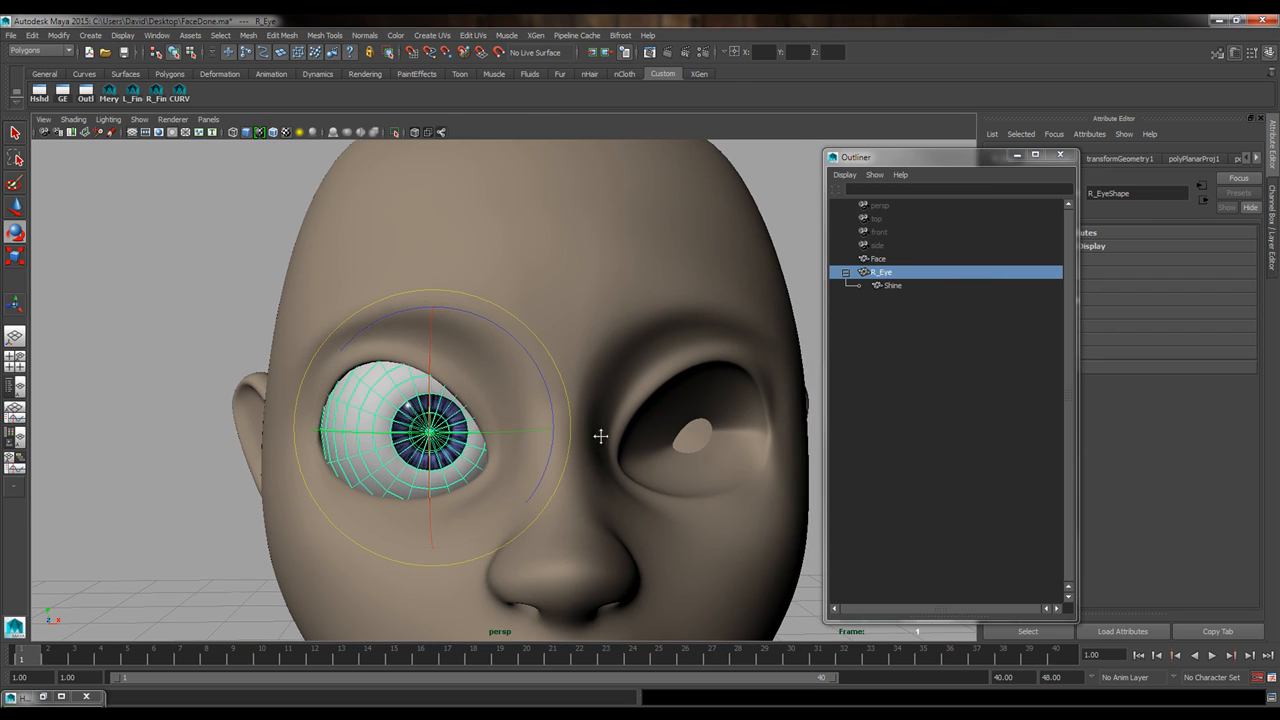
pyautogui.keyDown('alt'); pyautogui.moveTo(600, 436); pyautogui.dragTo(586, 477); pyautogui.keyUp('alt')
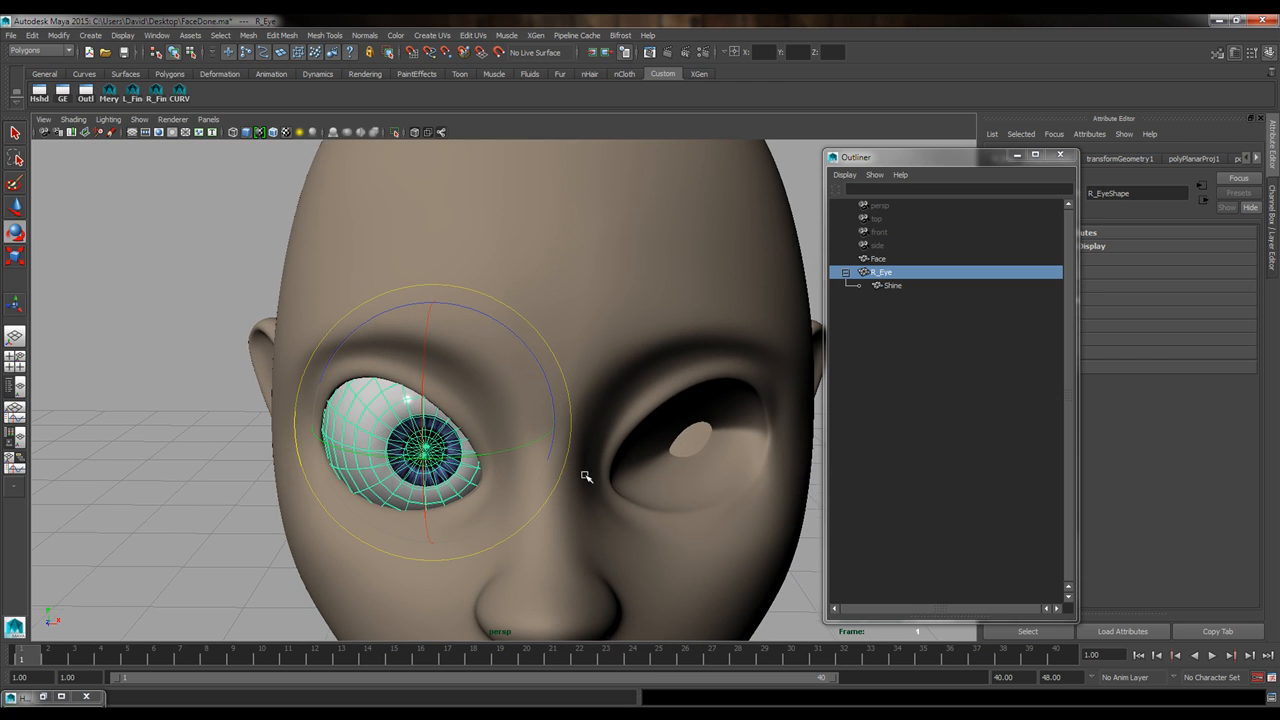
pyautogui.hotkey('ctrl', 'd')
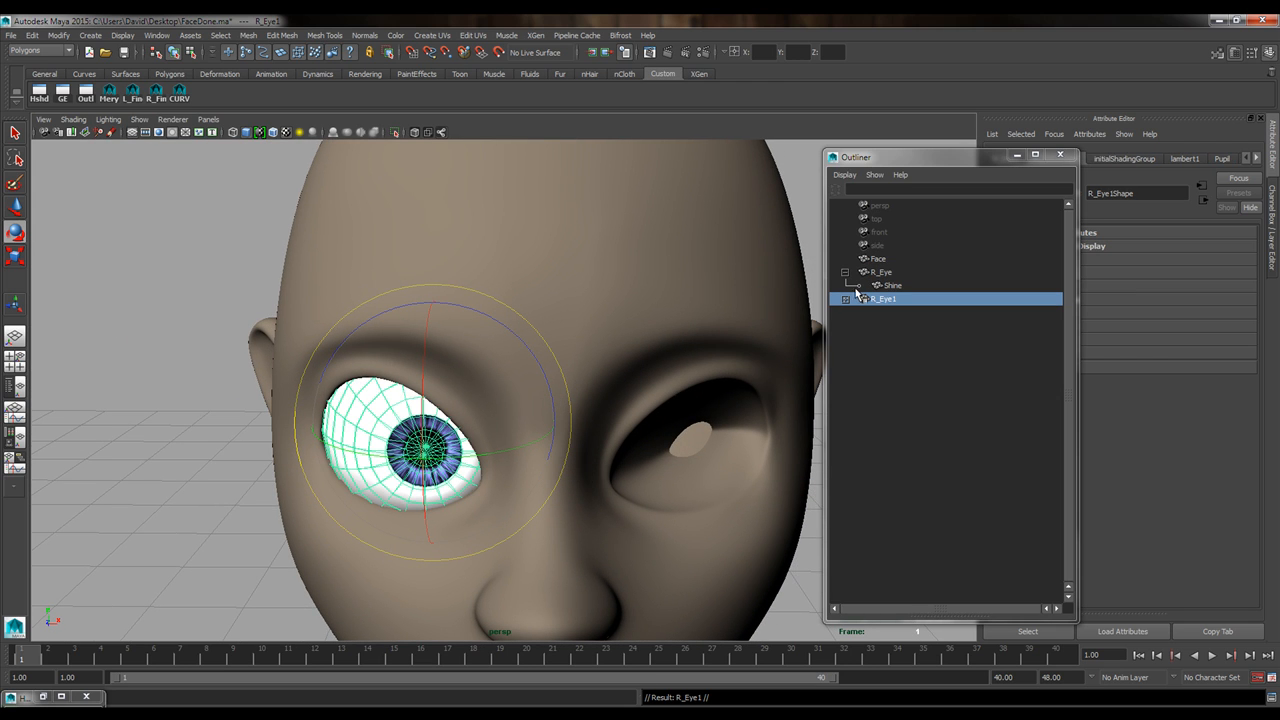
# Move the duplicated eye about 0.99 units along X into the empty eye socket and clear the selection.
pyautogui.press('w')
pyautogui.moveTo(522, 429); pyautogui.dragTo(743, 437)
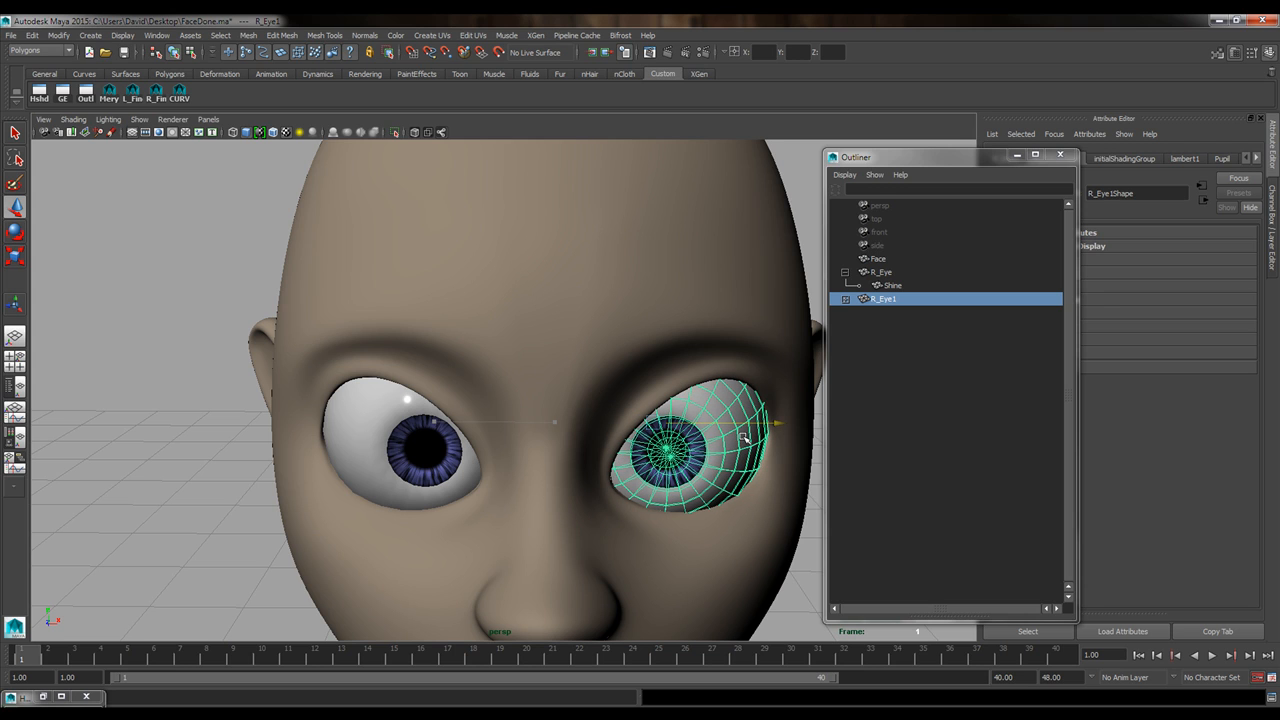
pyautogui.click(243, 266)
pyautogui.keyDown('alt'); pyautogui.moveTo(425, 560); pyautogui.dragTo(685, 522); pyautogui.keyUp('alt')
pyautogui.keyDown('alt'); pyautogui.moveTo(685, 522); pyautogui.dragTo(563, 520, button='right'); pyautogui.keyUp('alt')
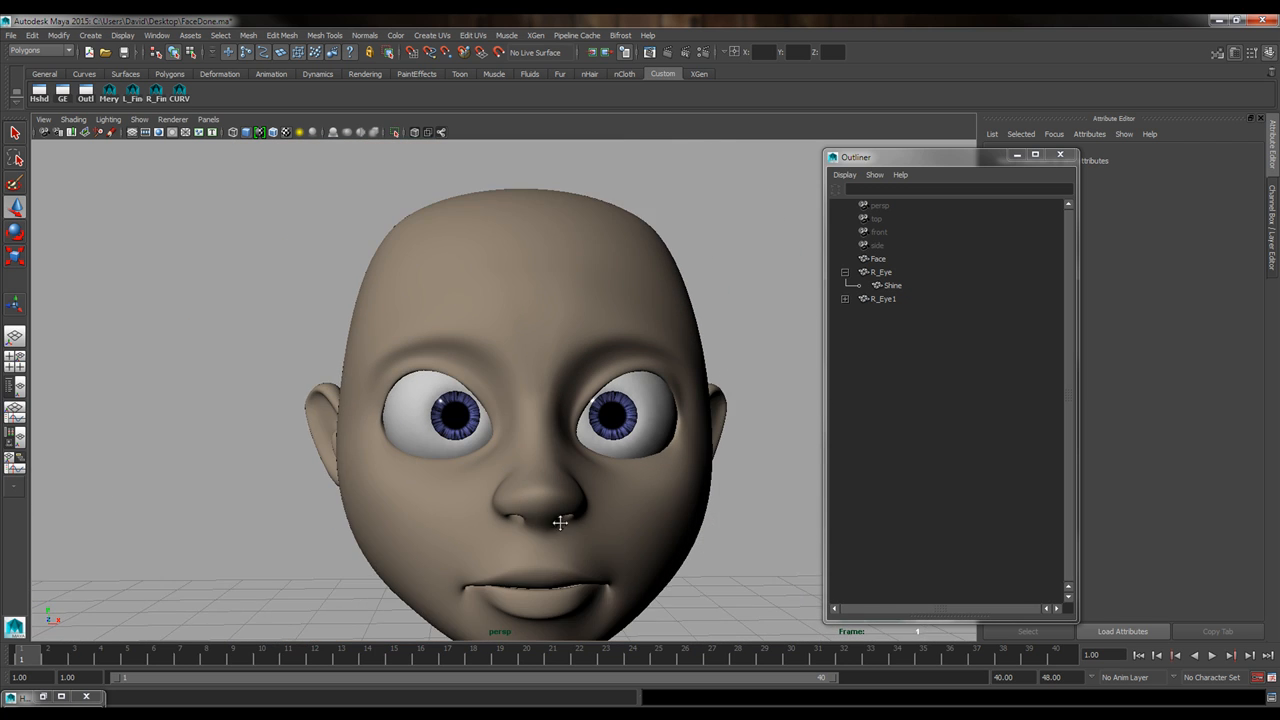
pyautogui.keyDown('alt'); pyautogui.moveTo(563, 520); pyautogui.dragTo(529, 457, button='middle'); pyautogui.keyUp('alt')
pyautogui.keyDown('alt'); pyautogui.moveTo(586, 542); pyautogui.dragTo(591, 547); pyautogui.keyUp('alt')
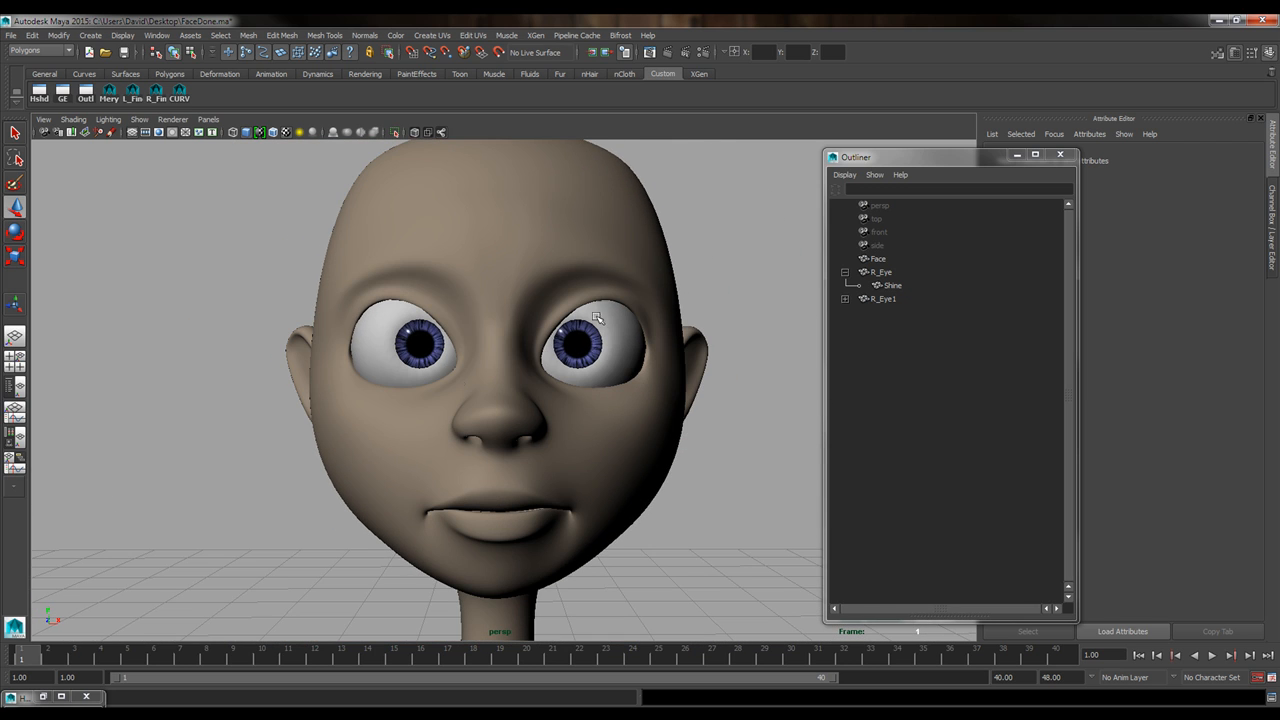
# Select each eye in turn, clear the selection, and inspect how both eyes sit in their sockets.
pyautogui.click(895, 273)
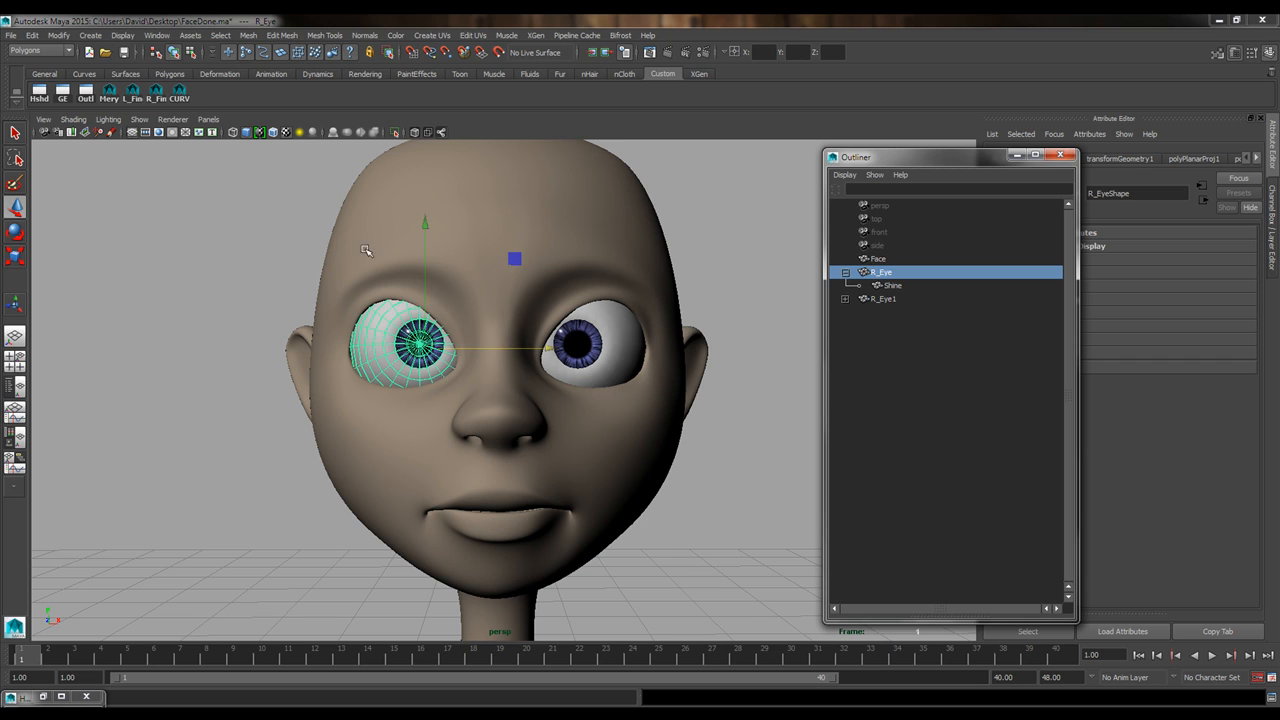
pyautogui.click(612, 338)
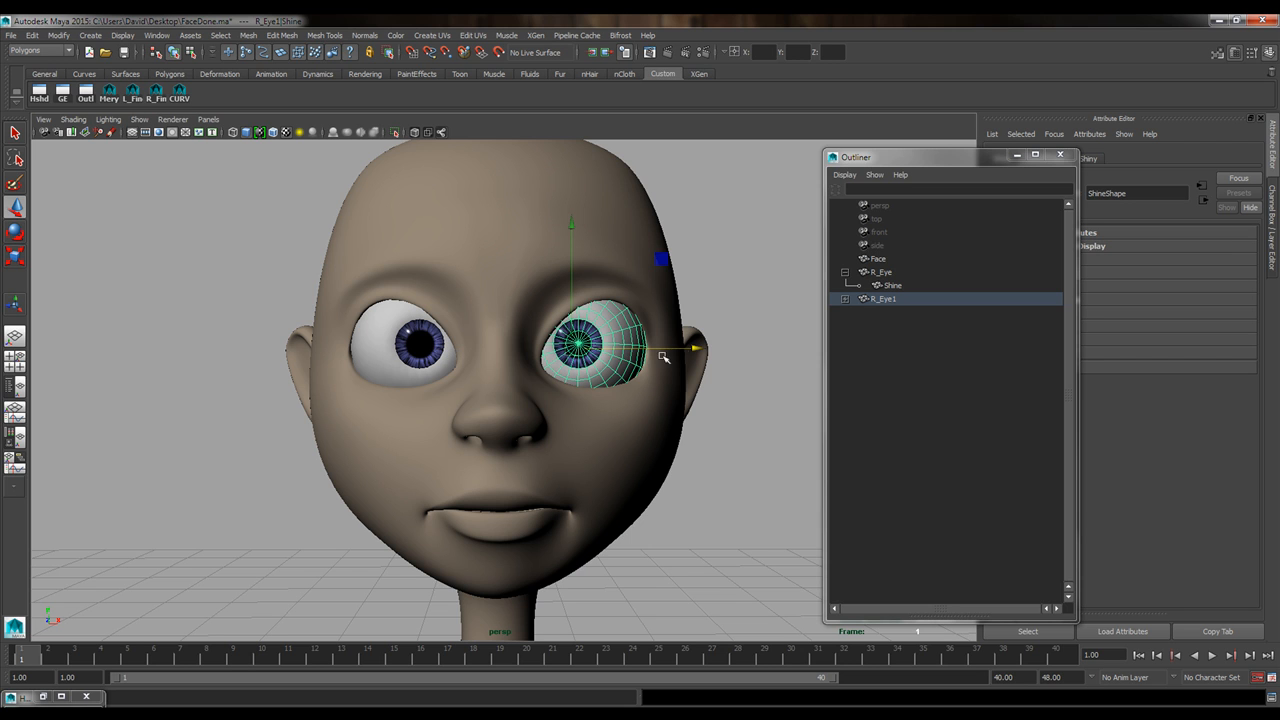
pyautogui.click(717, 406)
pyautogui.keyDown('alt'); pyautogui.moveTo(686, 463); pyautogui.dragTo(651, 460); pyautogui.keyUp('alt')
pyautogui.scroll(5, 543, 449)
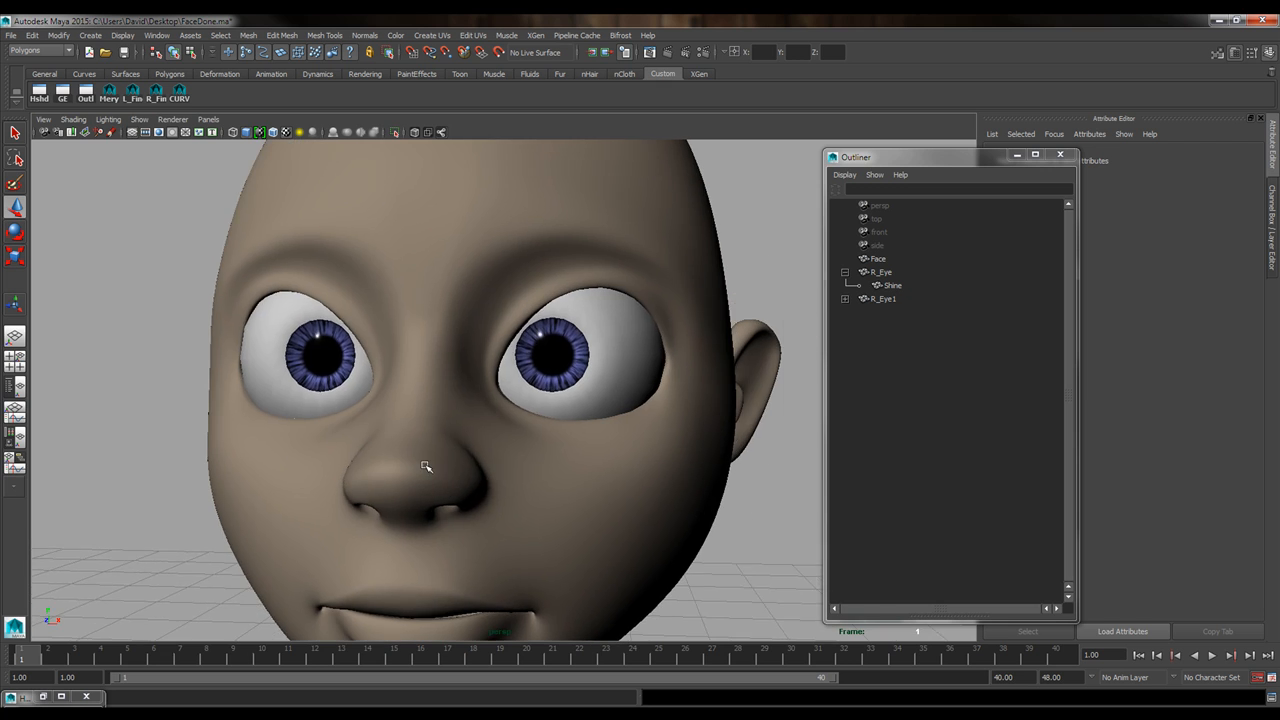
pyautogui.moveTo(426, 467)
pyautogui.keyDown('alt'); pyautogui.mouseDown()
pyautogui.moveTo(449, 474)
pyautogui.moveTo(428, 452)
pyautogui.mouseUp(); pyautogui.keyUp('alt')
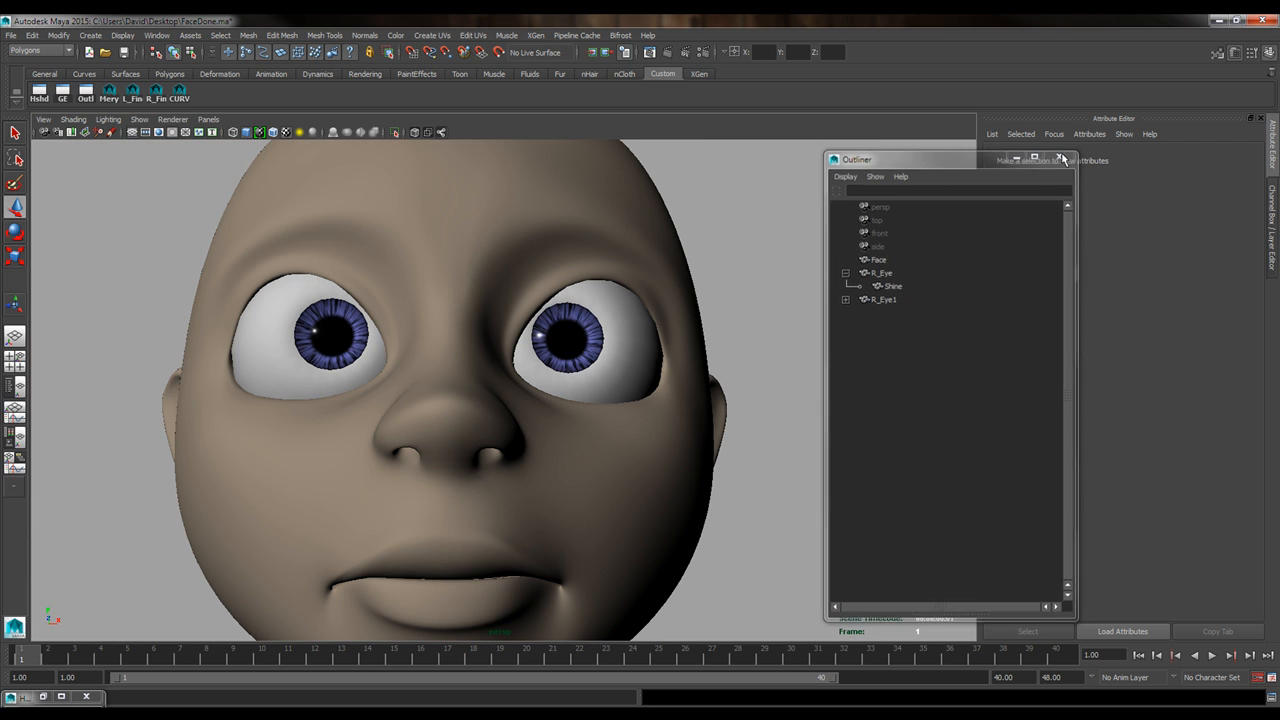
# Close the Outliner, show the Channel Box / Layer Editor in place of the Attribute Editor, and activate the Select tool.
pyautogui.click(1060, 155)
pyautogui.keyDown('alt'); pyautogui.moveTo(343, 551); pyautogui.dragTo(436, 561); pyautogui.keyUp('alt')
pyautogui.scroll(-5, 456, 535)
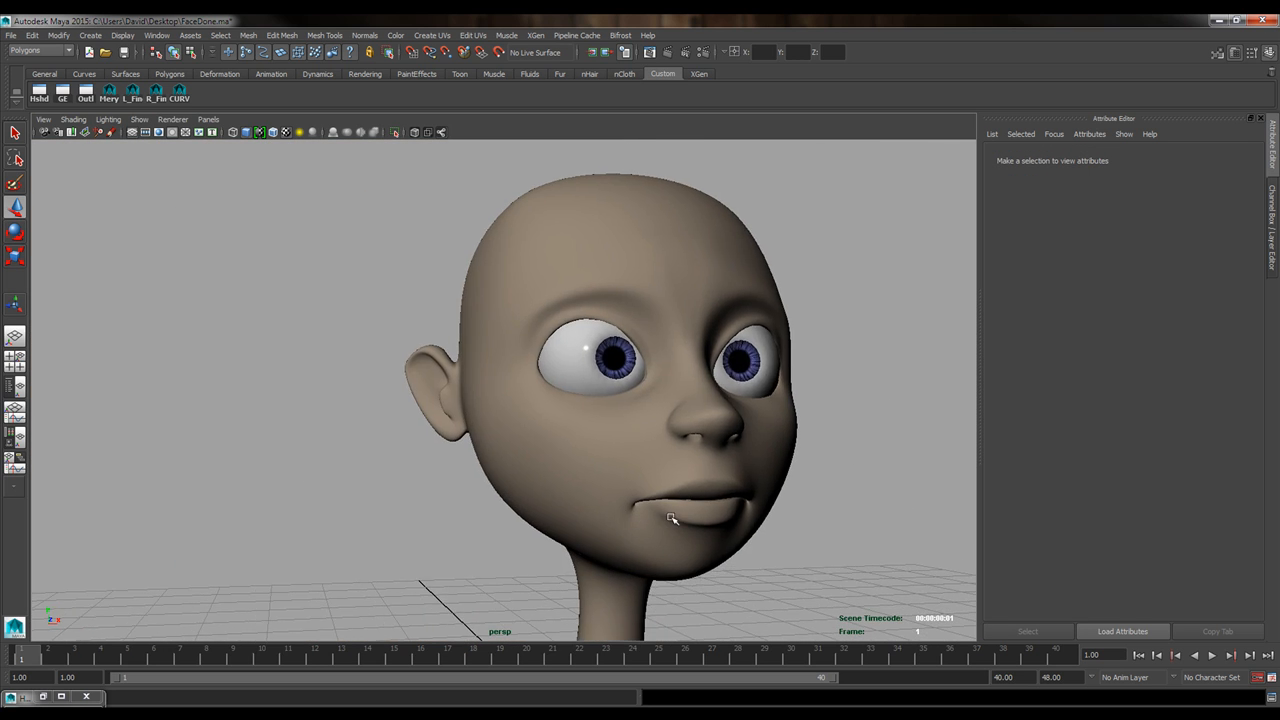
pyautogui.keyDown('alt'); pyautogui.moveTo(672, 514); pyautogui.dragTo(560, 486); pyautogui.keyUp('alt')
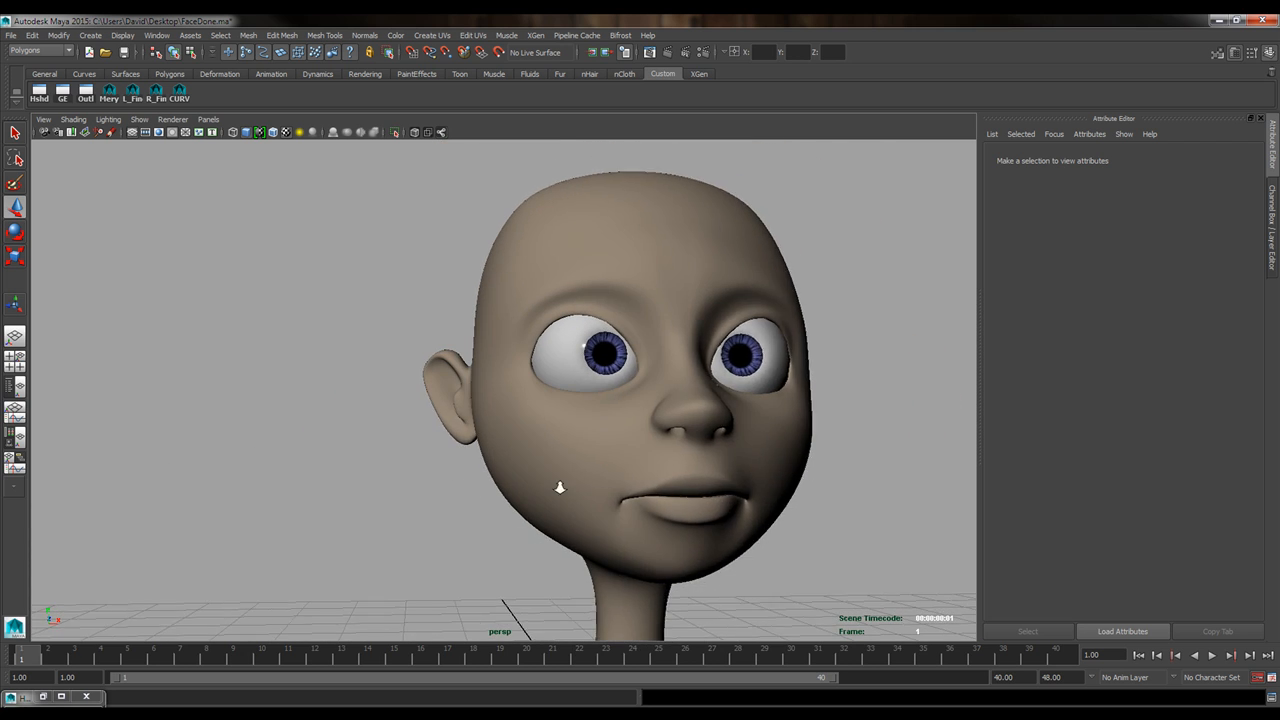
pyautogui.keyDown('alt'); pyautogui.moveTo(560, 486); pyautogui.dragTo(740, 470, button='right'); pyautogui.keyUp('alt')
pyautogui.keyDown('alt'); pyautogui.moveTo(740, 470); pyautogui.dragTo(660, 505, button='middle'); pyautogui.keyUp('alt')
pyautogui.keyDown('alt'); pyautogui.moveTo(660, 505); pyautogui.dragTo(527, 507); pyautogui.keyUp('alt')
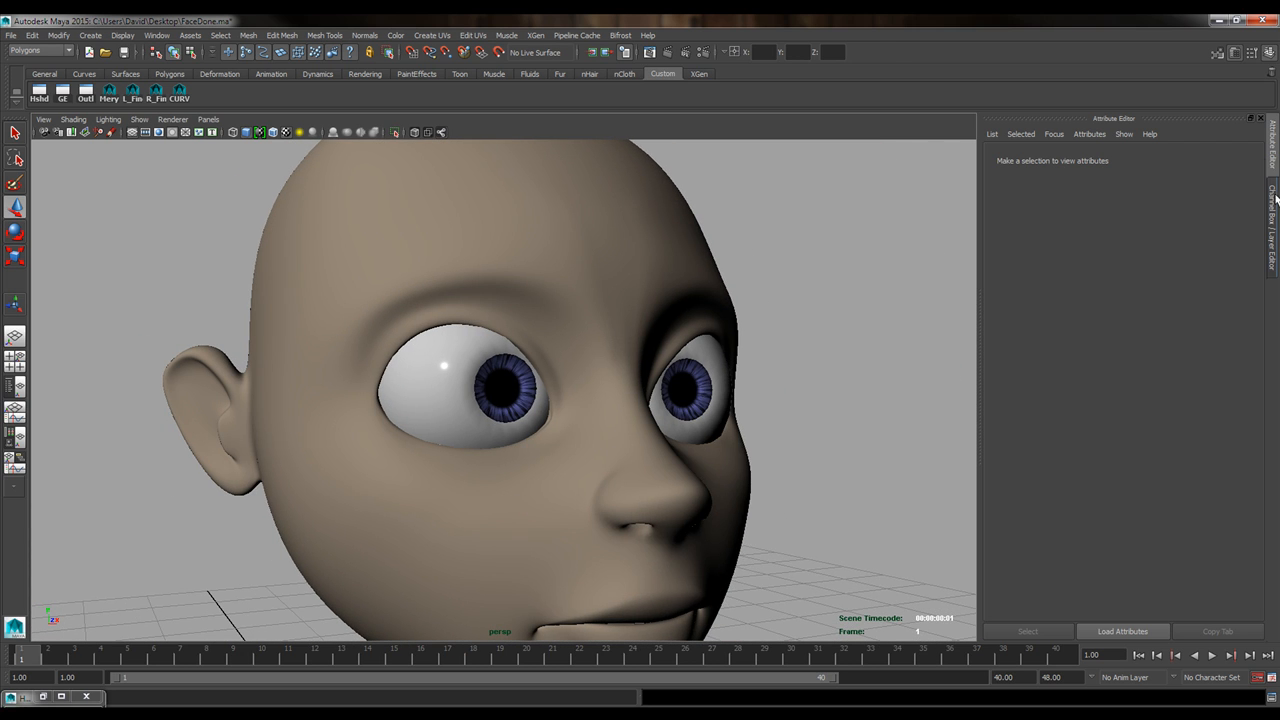
pyautogui.click(1274, 211)
pyautogui.keyDown('alt'); pyautogui.moveTo(720, 565); pyautogui.dragTo(649, 518); pyautogui.keyUp('alt')
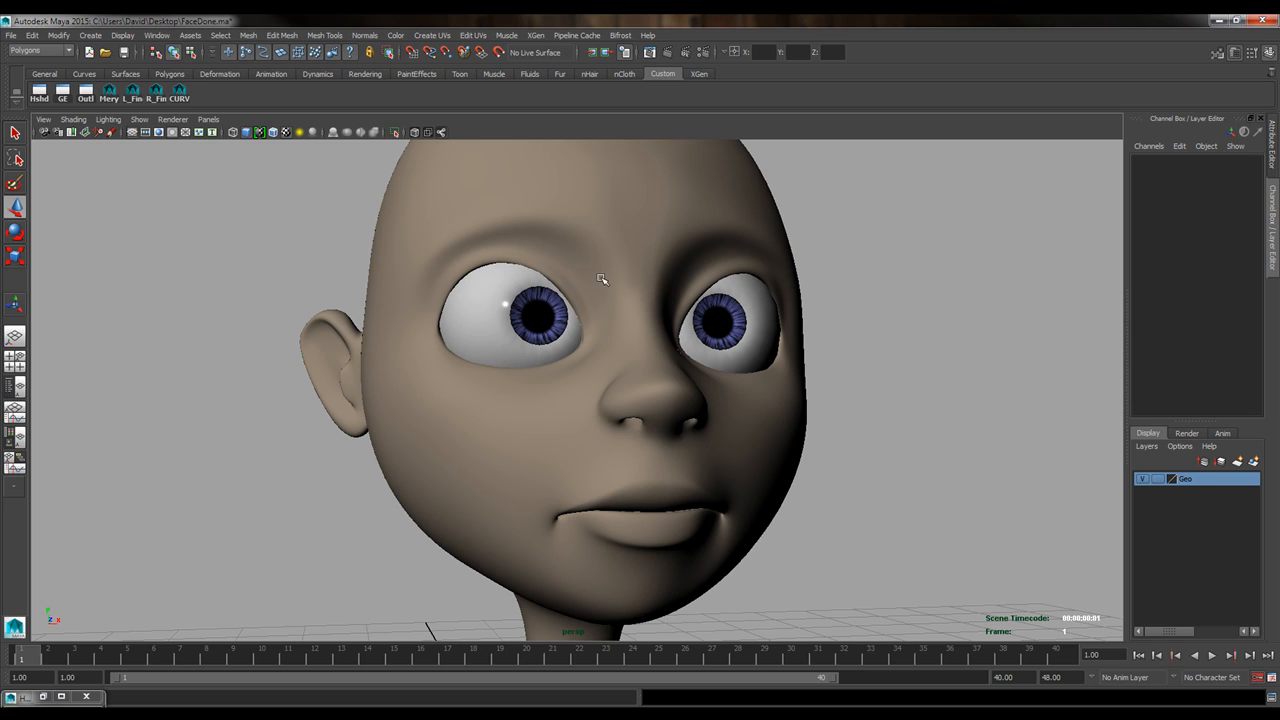
pyautogui.press('q')
pyautogui.keyDown('alt'); pyautogui.moveTo(680, 340); pyautogui.dragTo(685, 368); pyautogui.keyUp('alt')
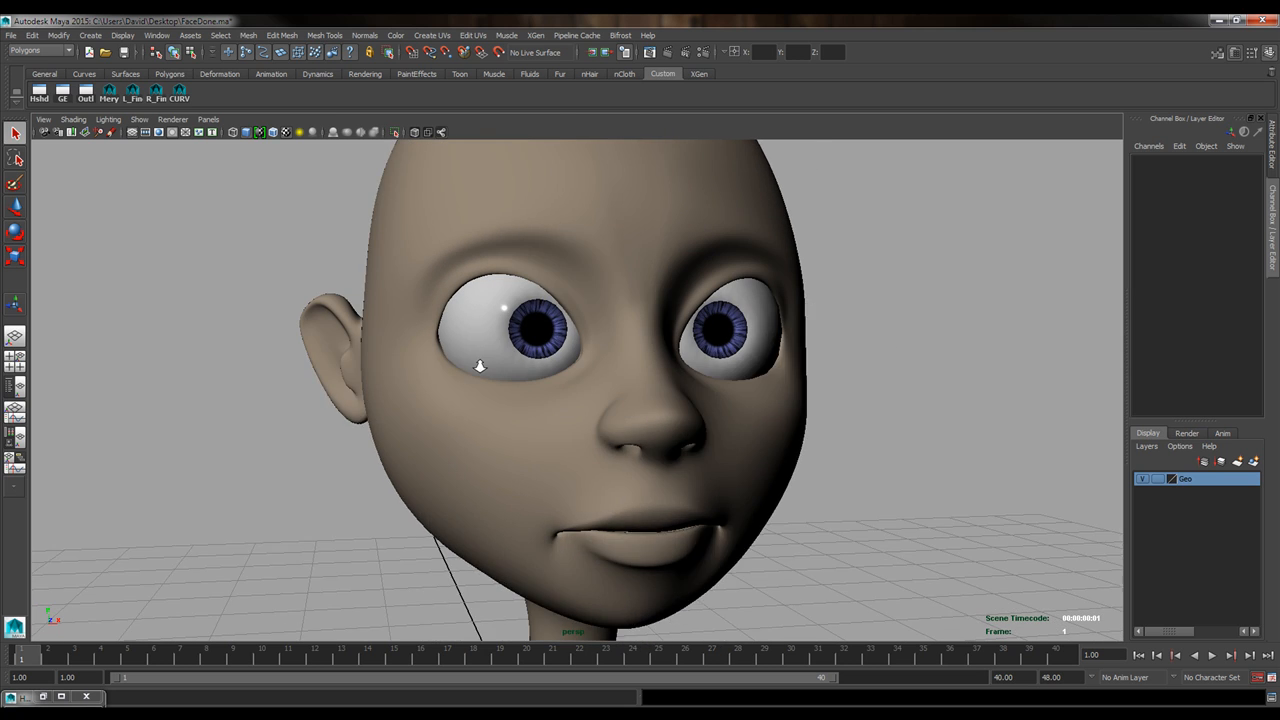
pyautogui.keyDown('alt'); pyautogui.moveTo(480, 366); pyautogui.dragTo(640, 270, button='right'); pyautogui.keyUp('alt')
pyautogui.keyDown('alt'); pyautogui.moveTo(640, 270); pyautogui.dragTo(613, 363, button='middle'); pyautogui.keyUp('alt')
pyautogui.keyDown('alt'); pyautogui.moveTo(613, 363); pyautogui.dragTo(568, 437); pyautogui.keyUp('alt')
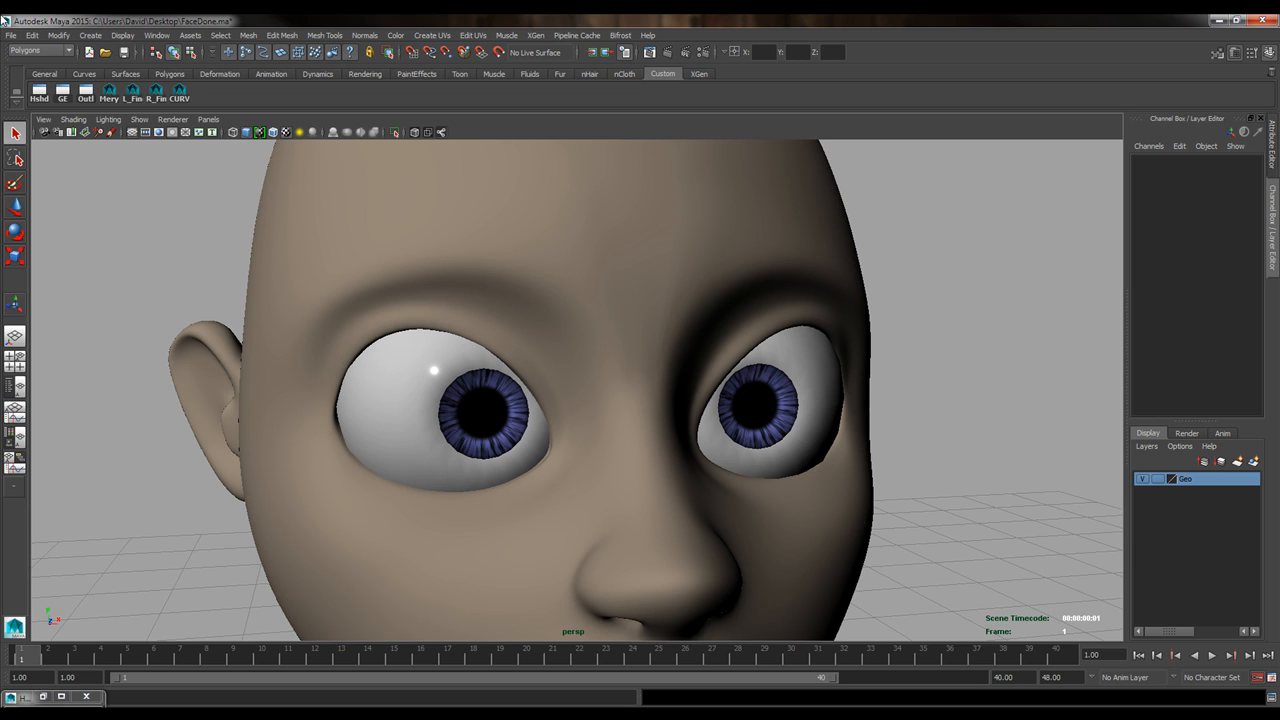
# Move the Shiny material node above the iris and pattern network in the Hypershade work area, and minimize the Hypershade.
pyautogui.click(39, 93)
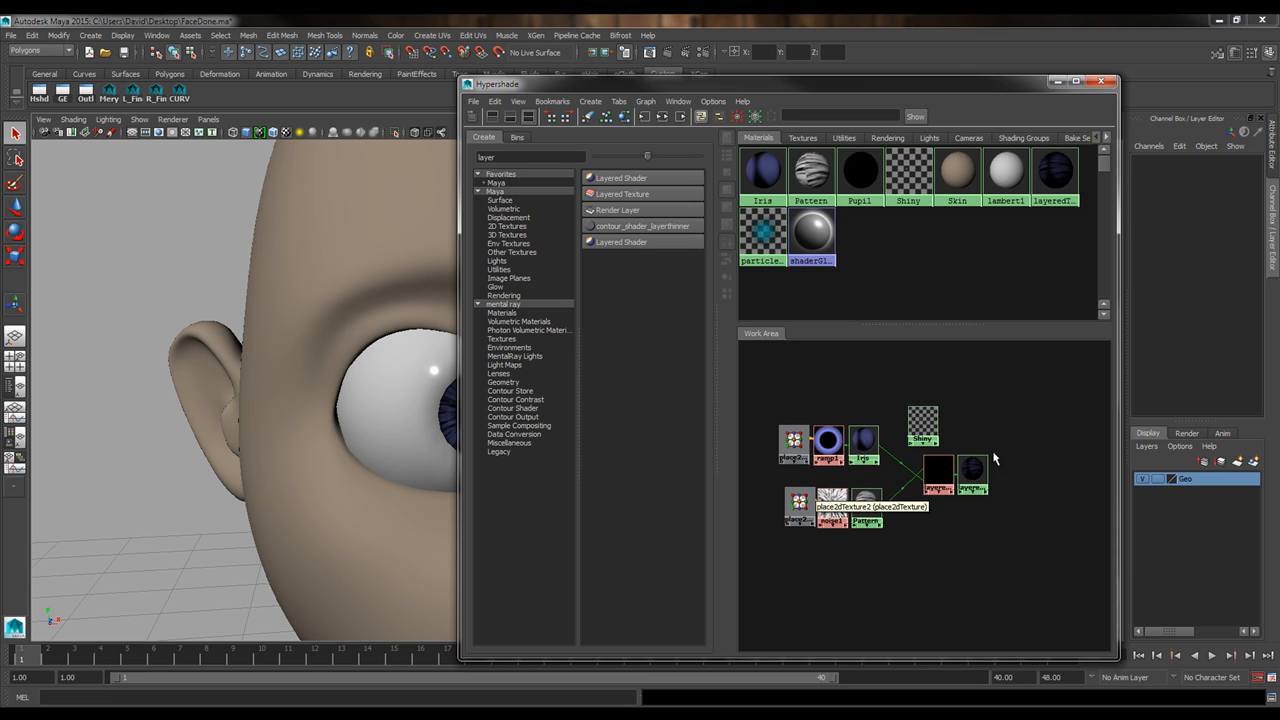
pyautogui.moveTo(922, 422); pyautogui.dragTo(950, 388)
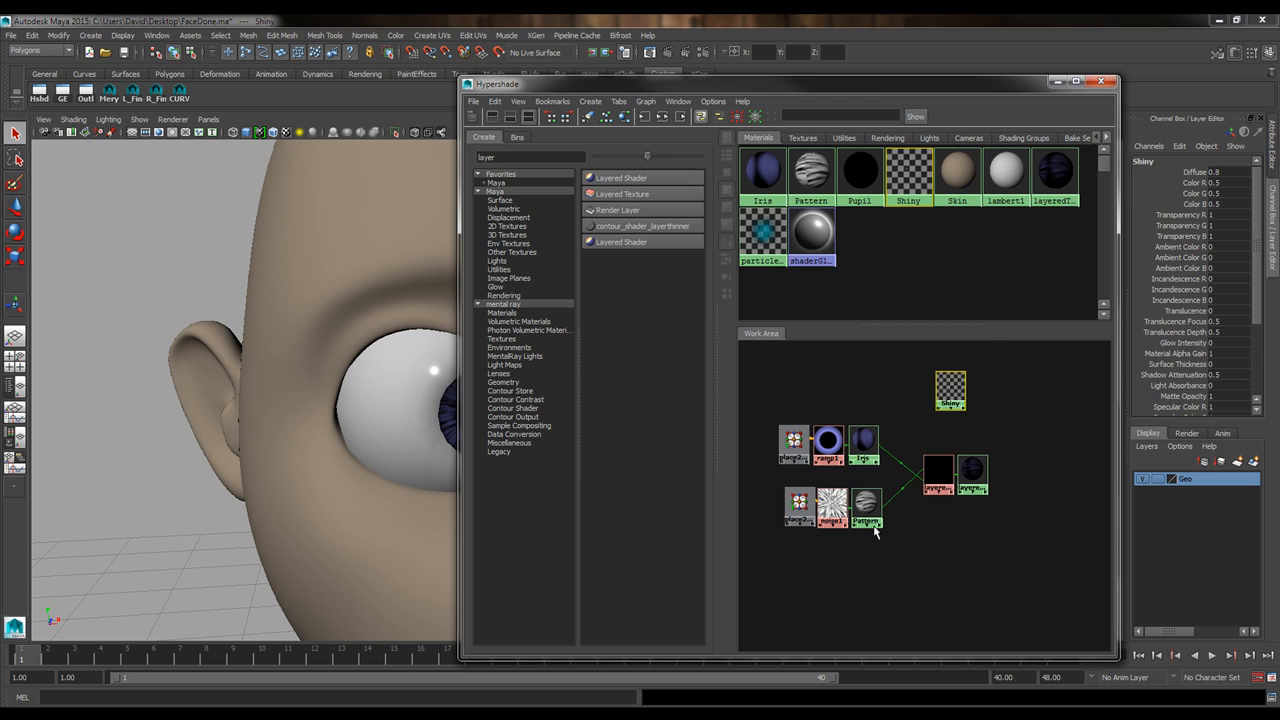
pyautogui.scroll(5, 878, 532)
pyautogui.keyDown('alt'); pyautogui.moveTo(883, 538); pyautogui.dragTo(964, 553); pyautogui.keyUp('alt')
pyautogui.scroll(-2, 932, 557)
pyautogui.scroll(-1, 983, 484)
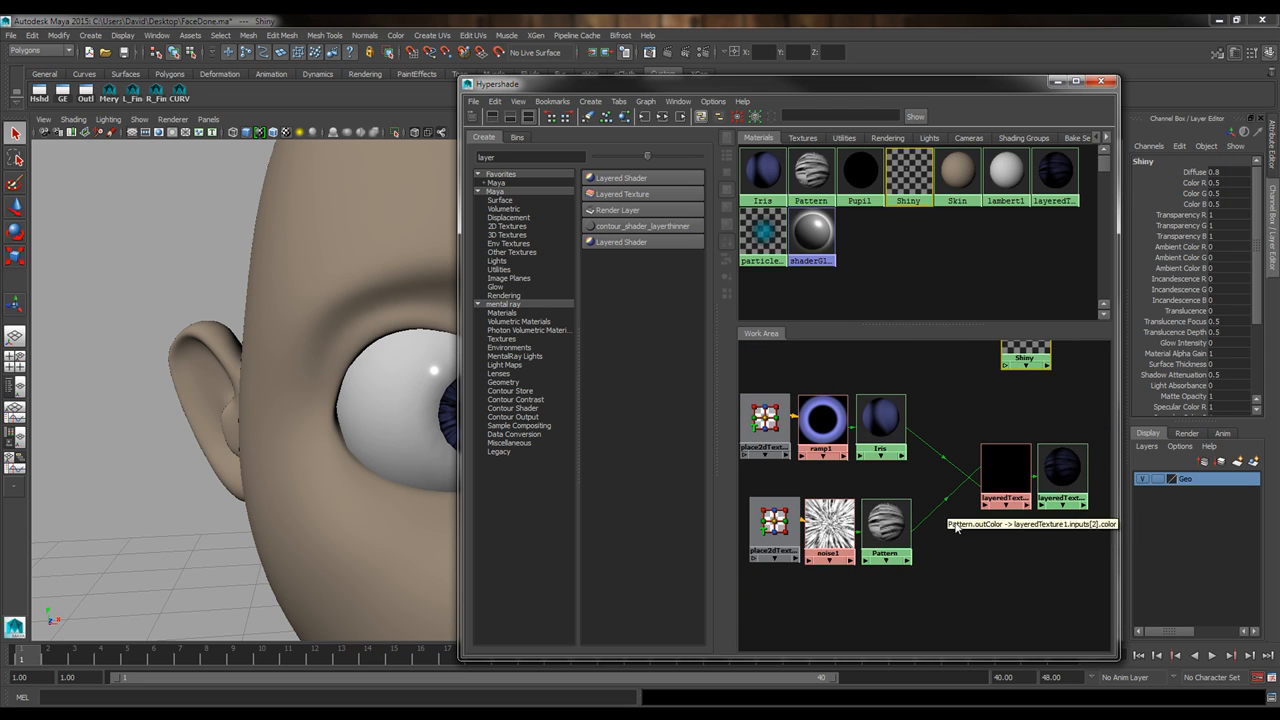
pyautogui.moveTo(919, 516)
pyautogui.keyDown('alt'); pyautogui.mouseDown(button='middle')
pyautogui.moveTo(943, 523)
pyautogui.moveTo(929, 523)
pyautogui.mouseUp(button='middle'); pyautogui.keyUp('alt')
pyautogui.scroll(-1, 980, 548)
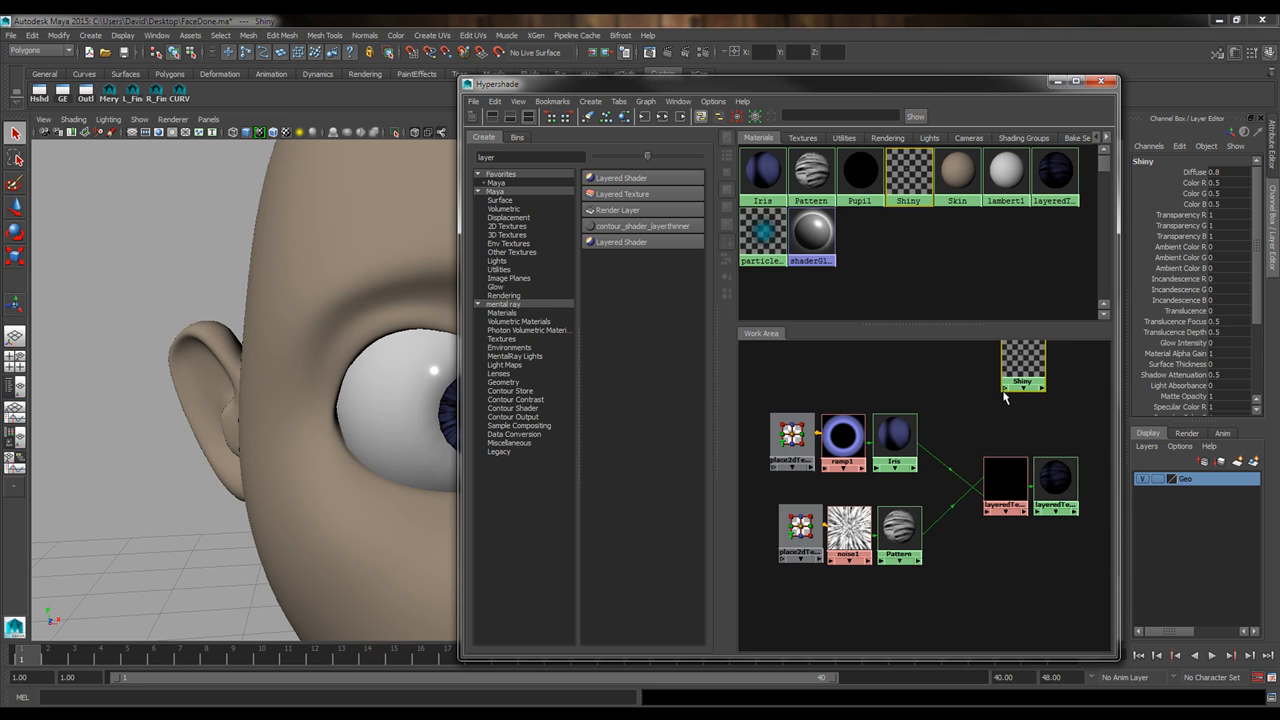
pyautogui.click(1056, 82)
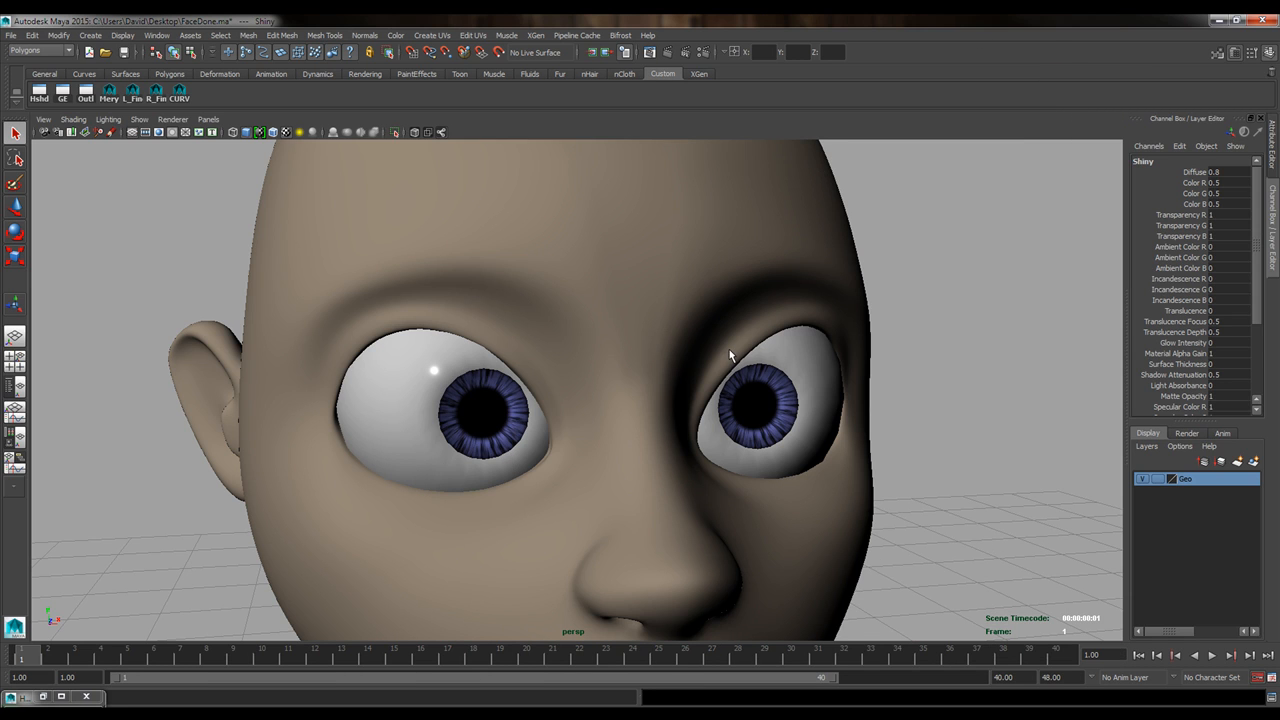
pyautogui.keyDown('alt'); pyautogui.moveTo(744, 493); pyautogui.dragTo(683, 415); pyautogui.keyUp('alt')
pyautogui.keyDown('alt'); pyautogui.moveTo(651, 484); pyautogui.dragTo(715, 478); pyautogui.keyUp('alt')
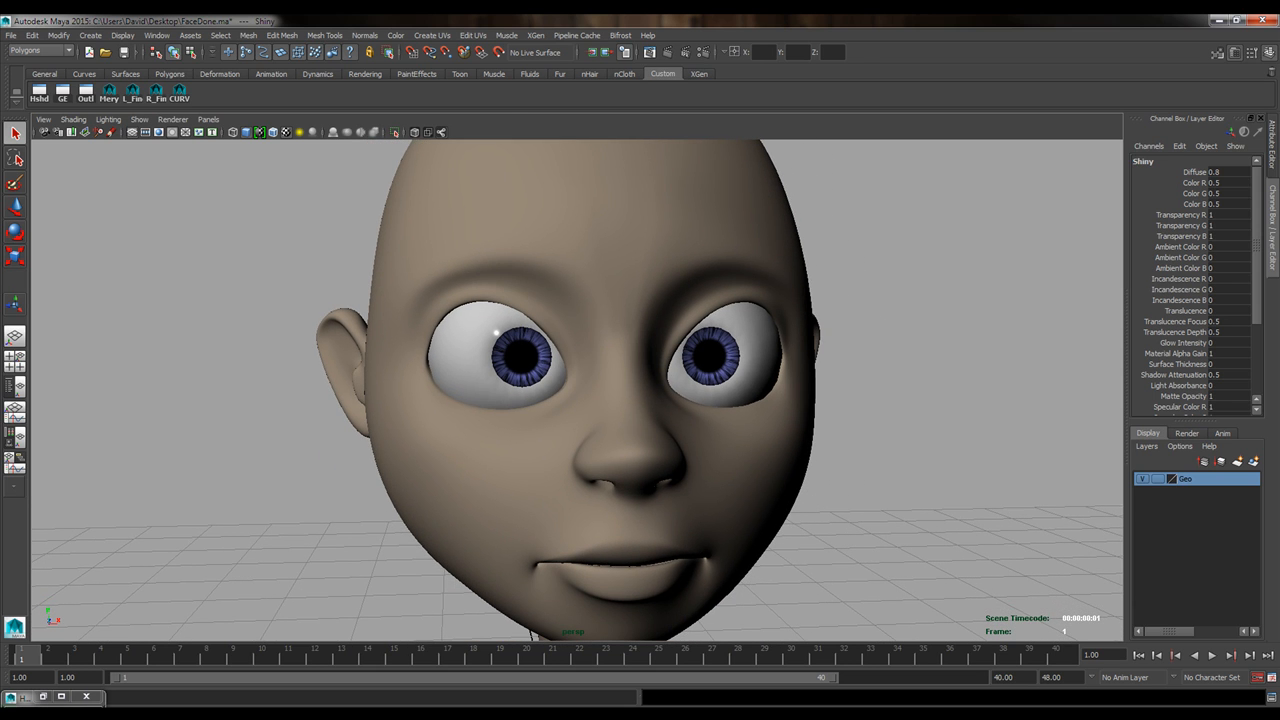
# Switch to the browser, look through the Free Rigs gallery on the Animation Methods site, and return to Maya.
pyautogui.click(57, 716)
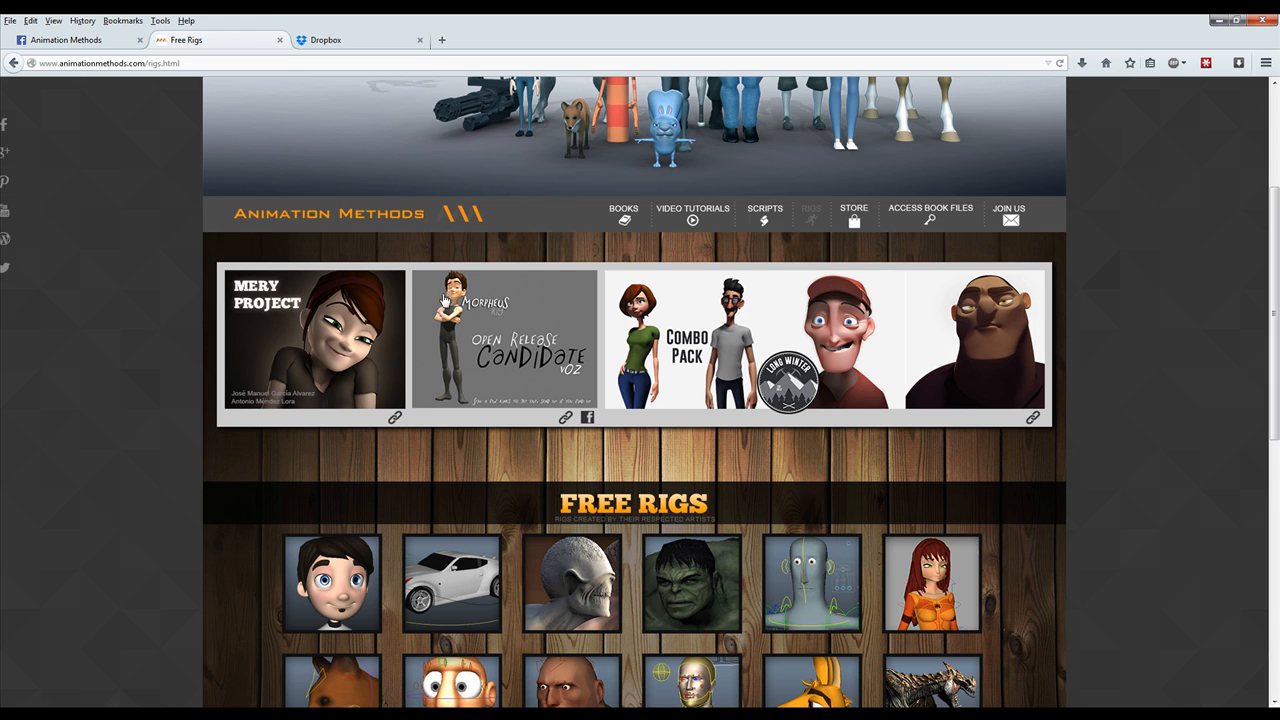
pyautogui.scroll(-4, 695, 440)
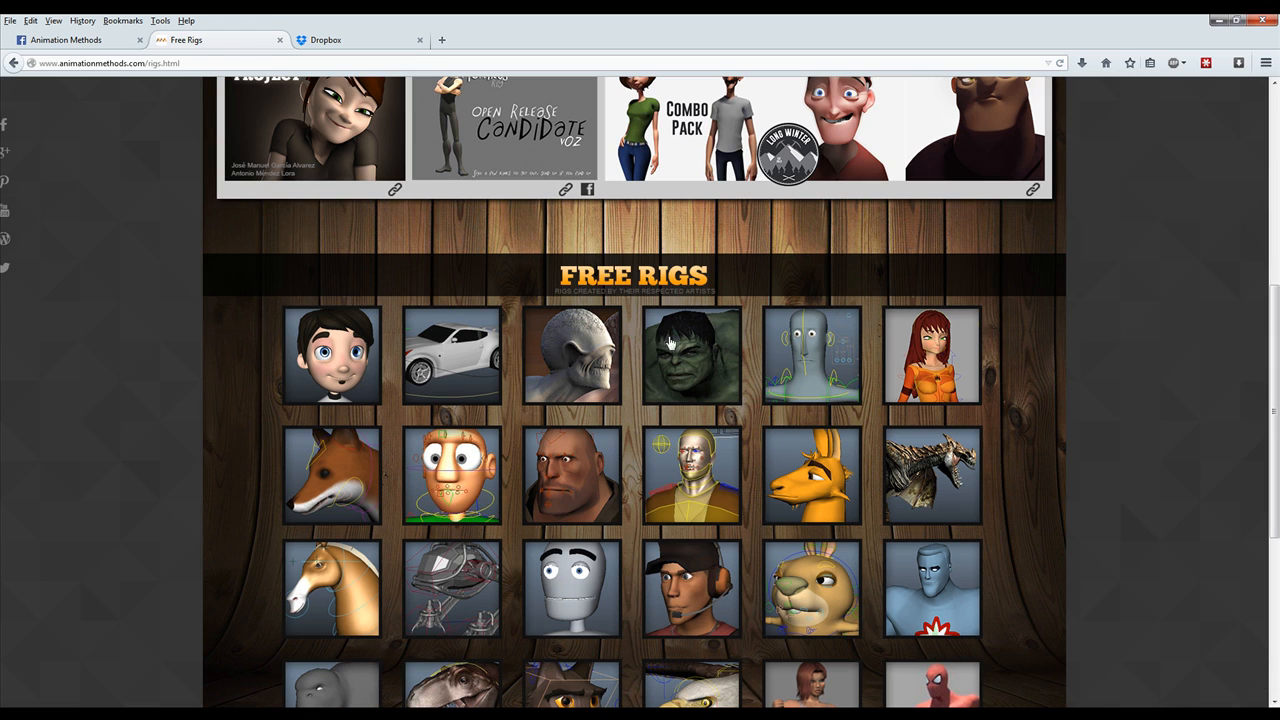
pyautogui.scroll(-1, 752, 488)
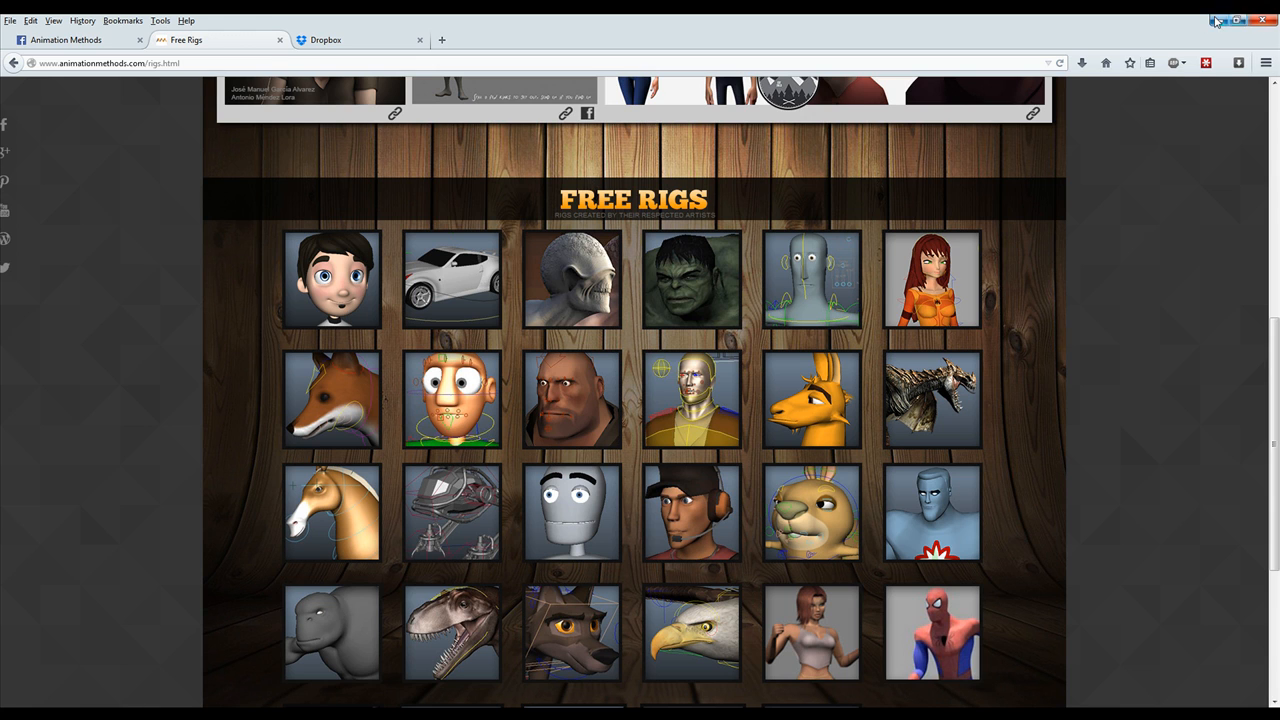
pyautogui.click(1219, 20)
# Frame the whole head, clear the selection, and examine both finished eyes up close.
pyautogui.click(569, 306)
pyautogui.press('f')
pyautogui.click(703, 446)
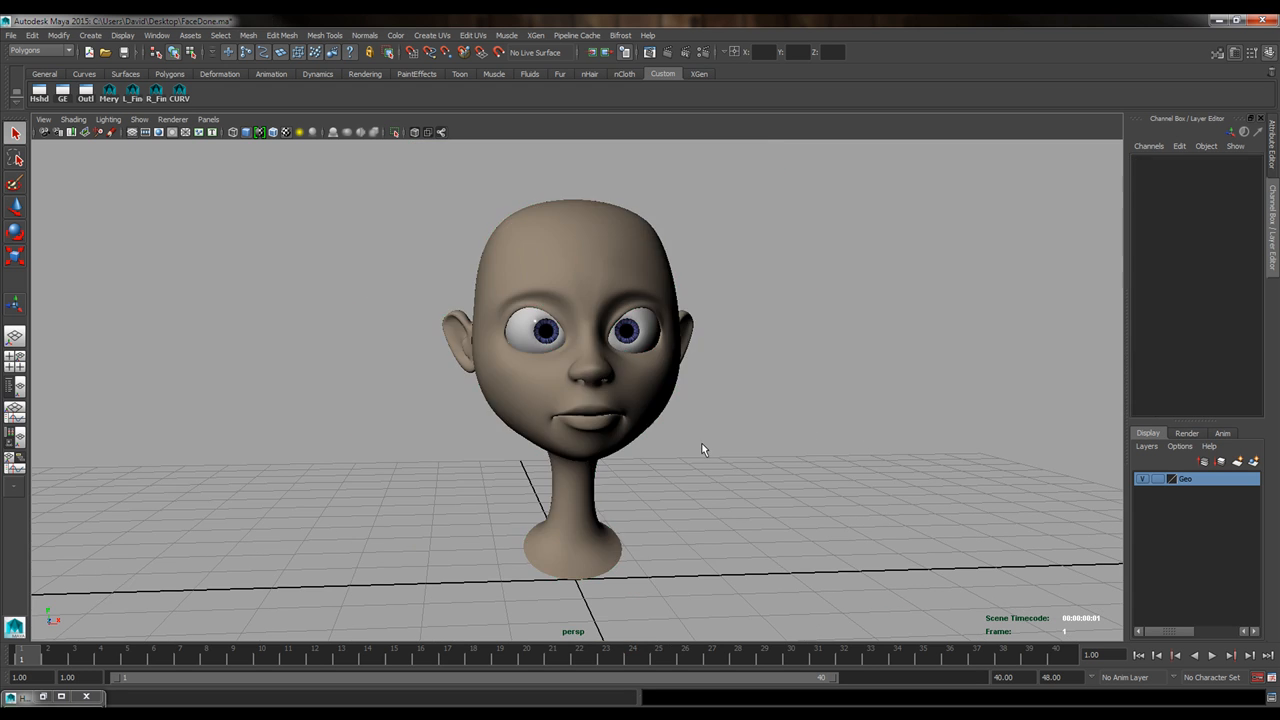
pyautogui.click(522, 336)
pyautogui.click(749, 513)
pyautogui.scroll(4, 825, 457)
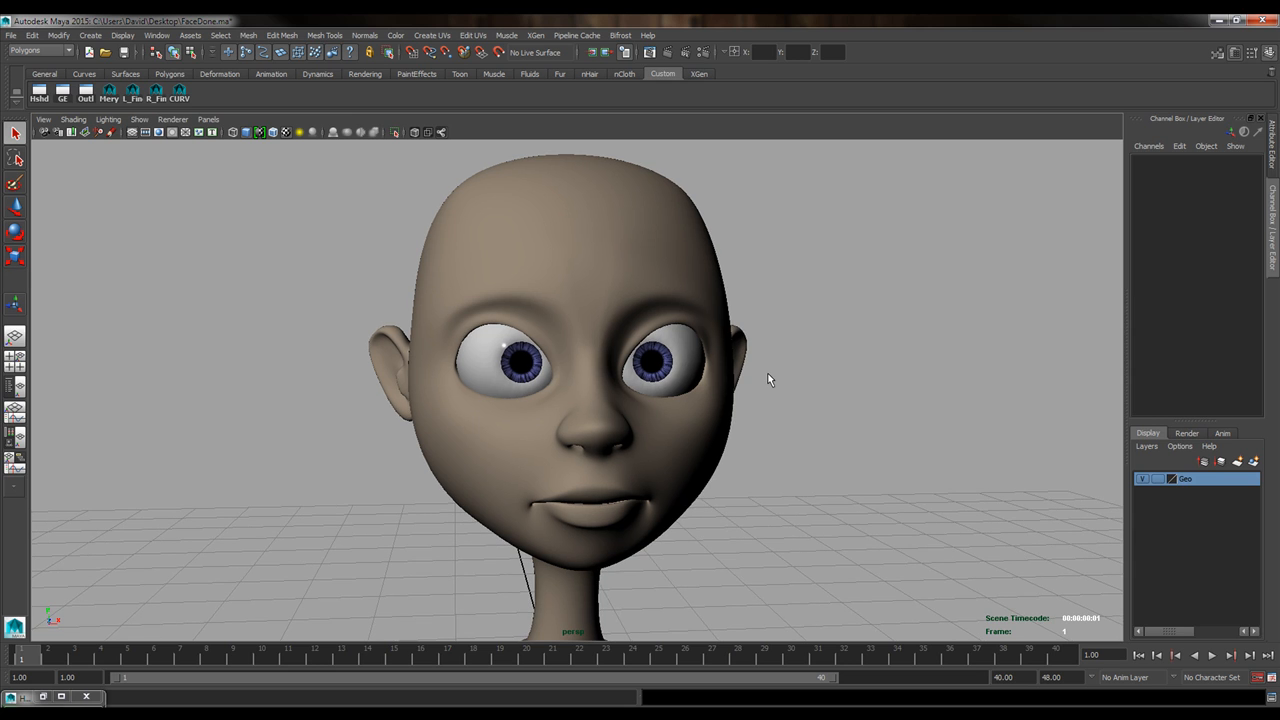
pyautogui.moveTo(432, 432)
pyautogui.keyDown('alt'); pyautogui.mouseDown()
pyautogui.moveTo(514, 417)
pyautogui.moveTo(406, 423)
pyautogui.moveTo(422, 428)
pyautogui.mouseUp(); pyautogui.keyUp('alt')
pyautogui.scroll(4, 580, 449)
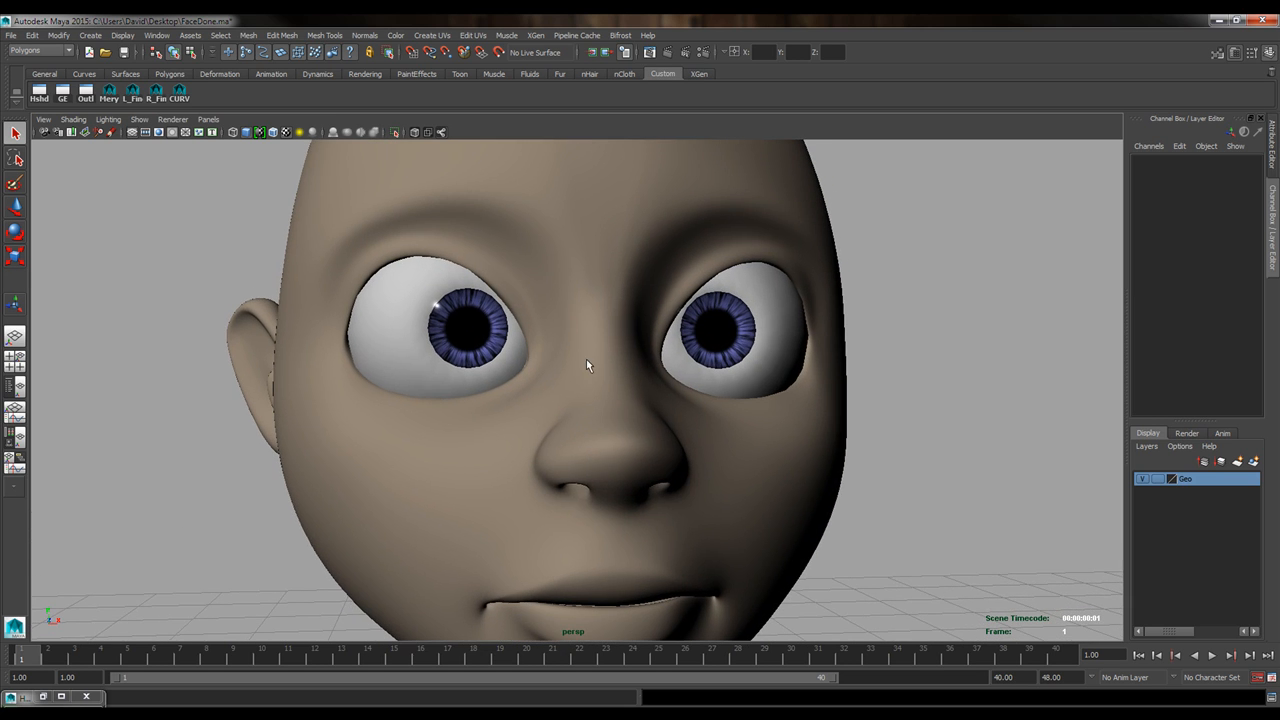
pyautogui.scroll(-2, 620, 440)
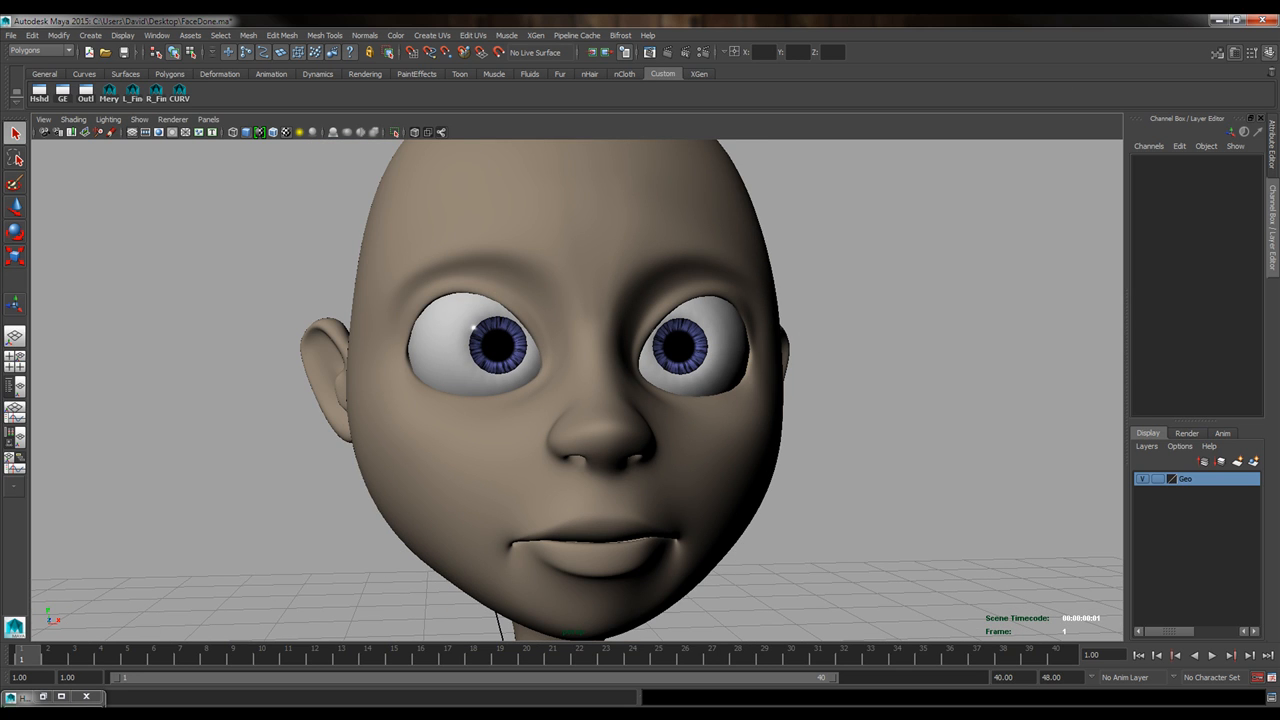
# Show the featured rigs at the start of the Free Rigs page in the browser and return to Maya.
pyautogui.click(181, 713)
pyautogui.scroll(8, 981, 472)
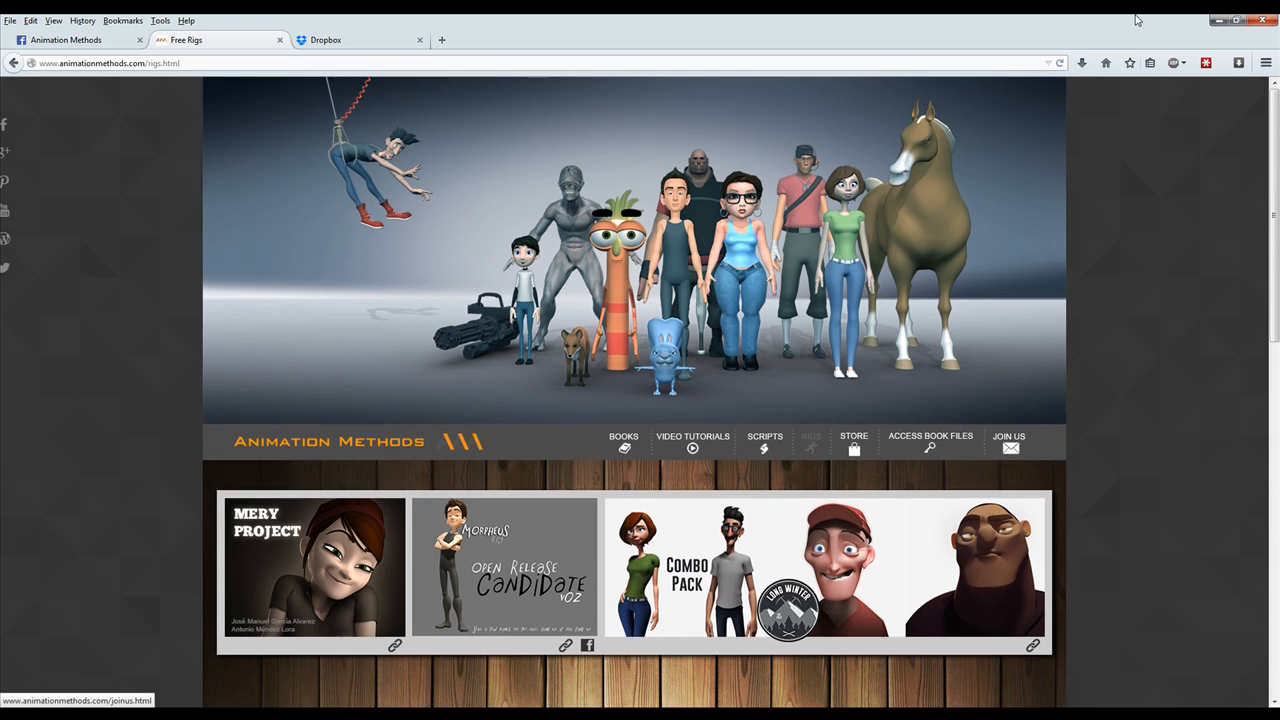
pyautogui.click(1217, 20)
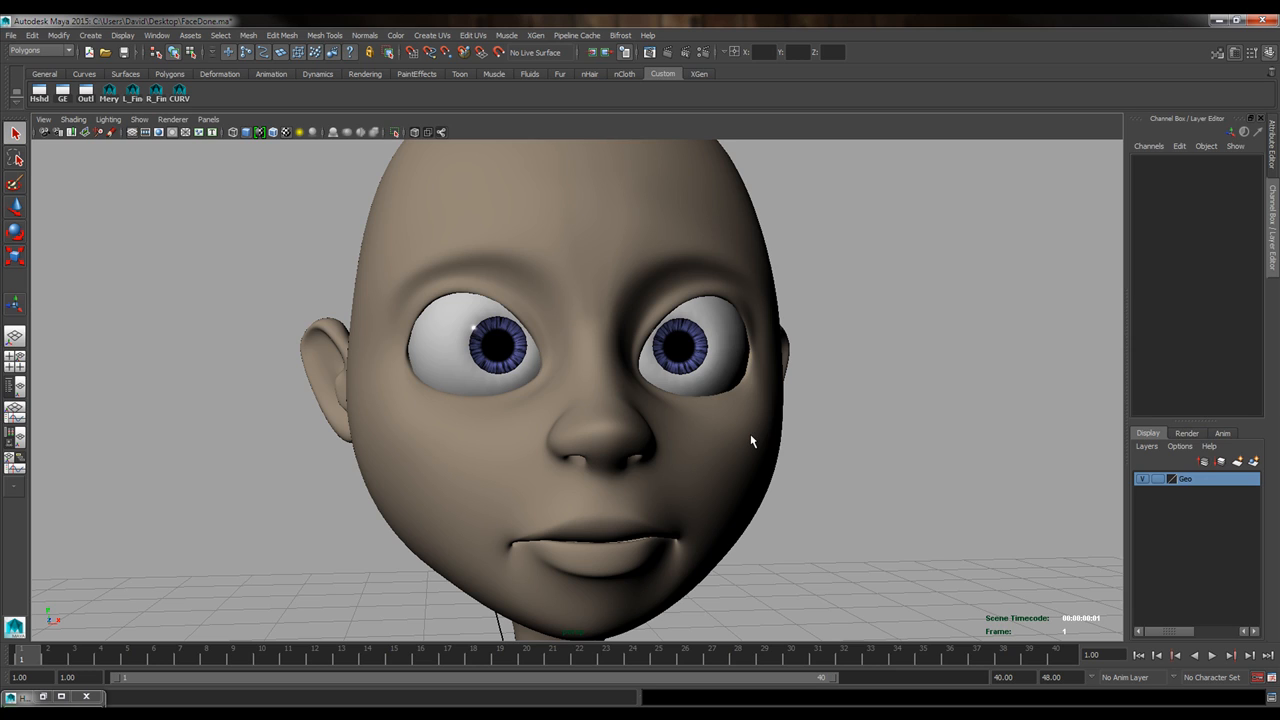
# Review the eye's highlight, select the whole iris and pattern shading network in the Hypershade, and close the Hypershade.
pyautogui.click(475, 328)
pyautogui.click(483, 360)
pyautogui.scroll(3, 413, 303)
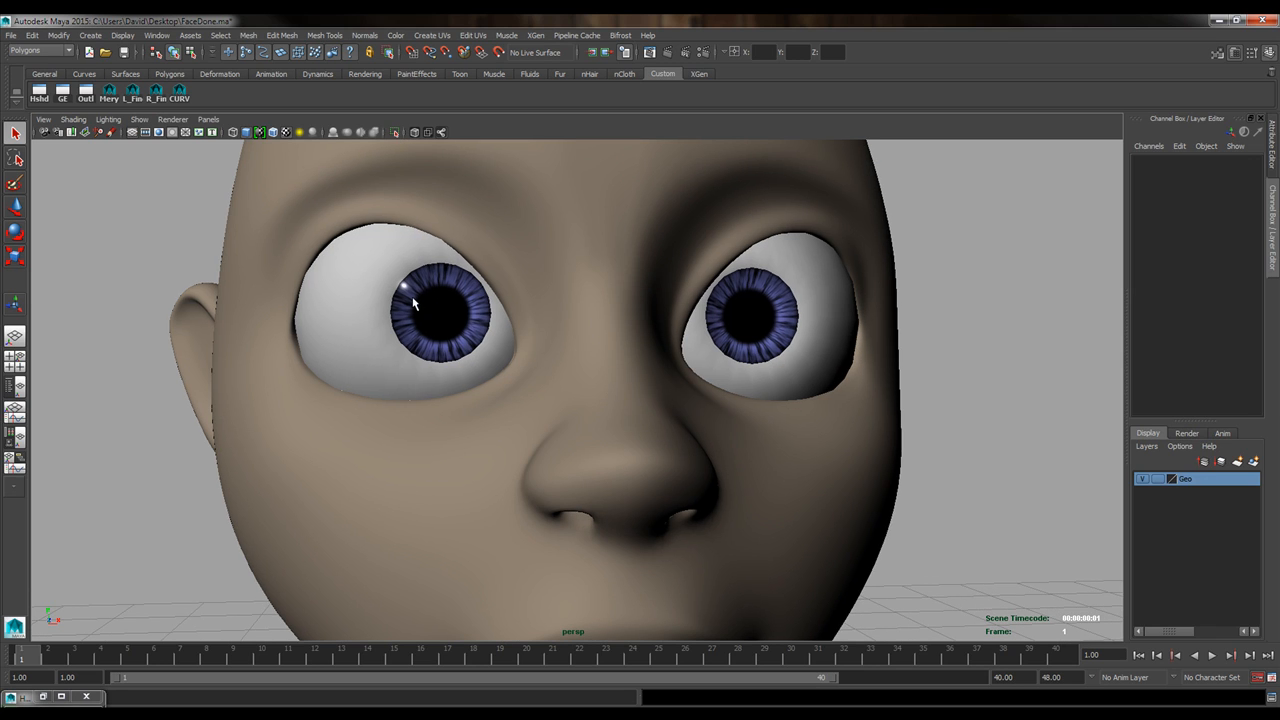
pyautogui.click(41, 100)
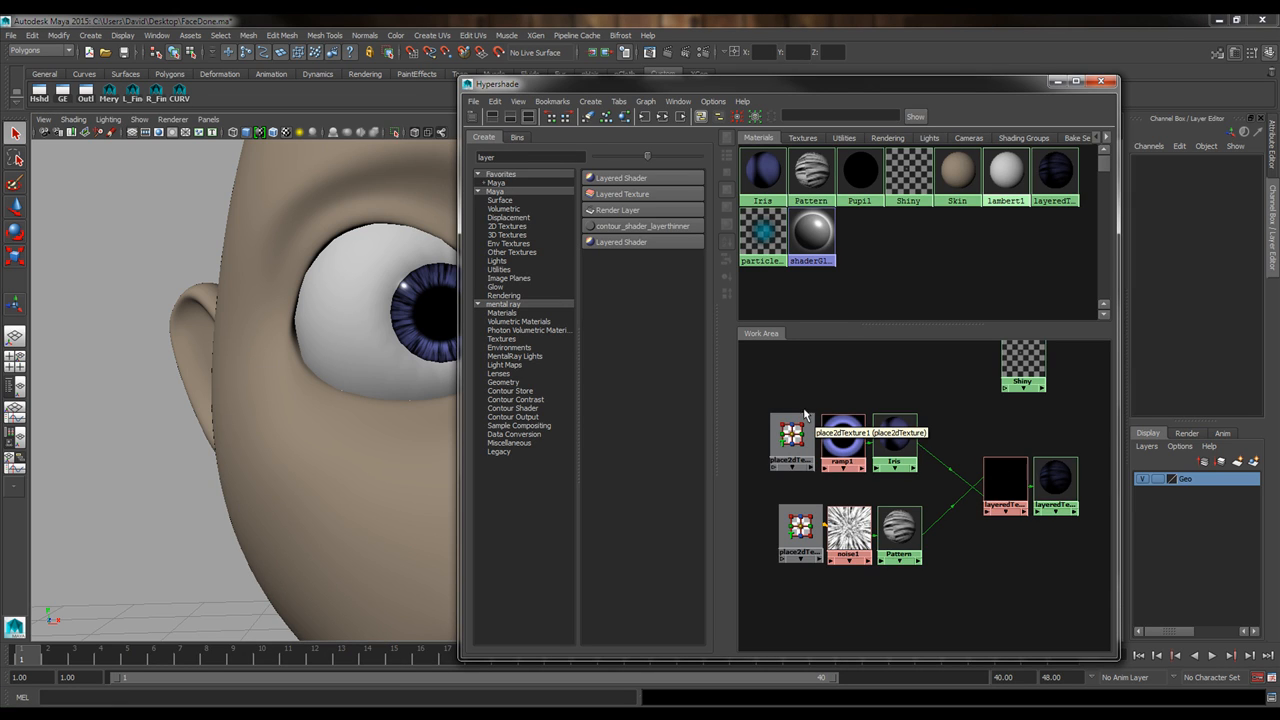
pyautogui.moveTo(762, 415); pyautogui.dragTo(1072, 579)
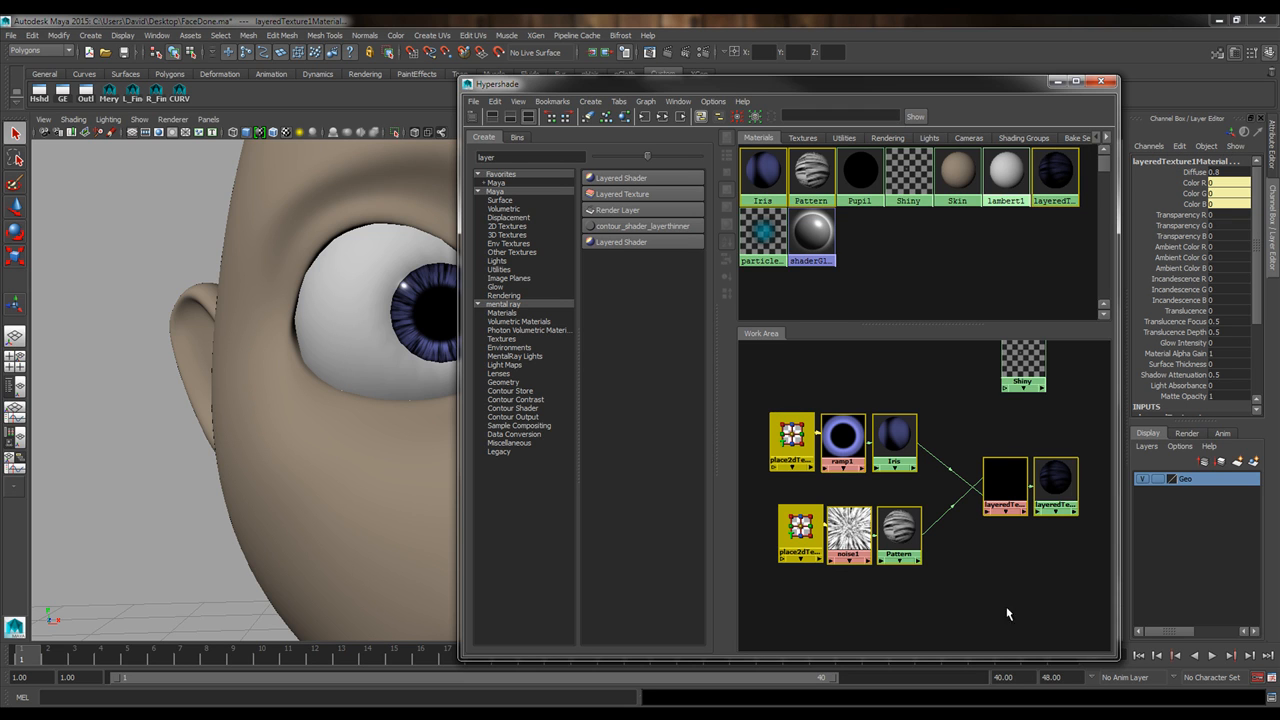
pyautogui.click(1101, 80)
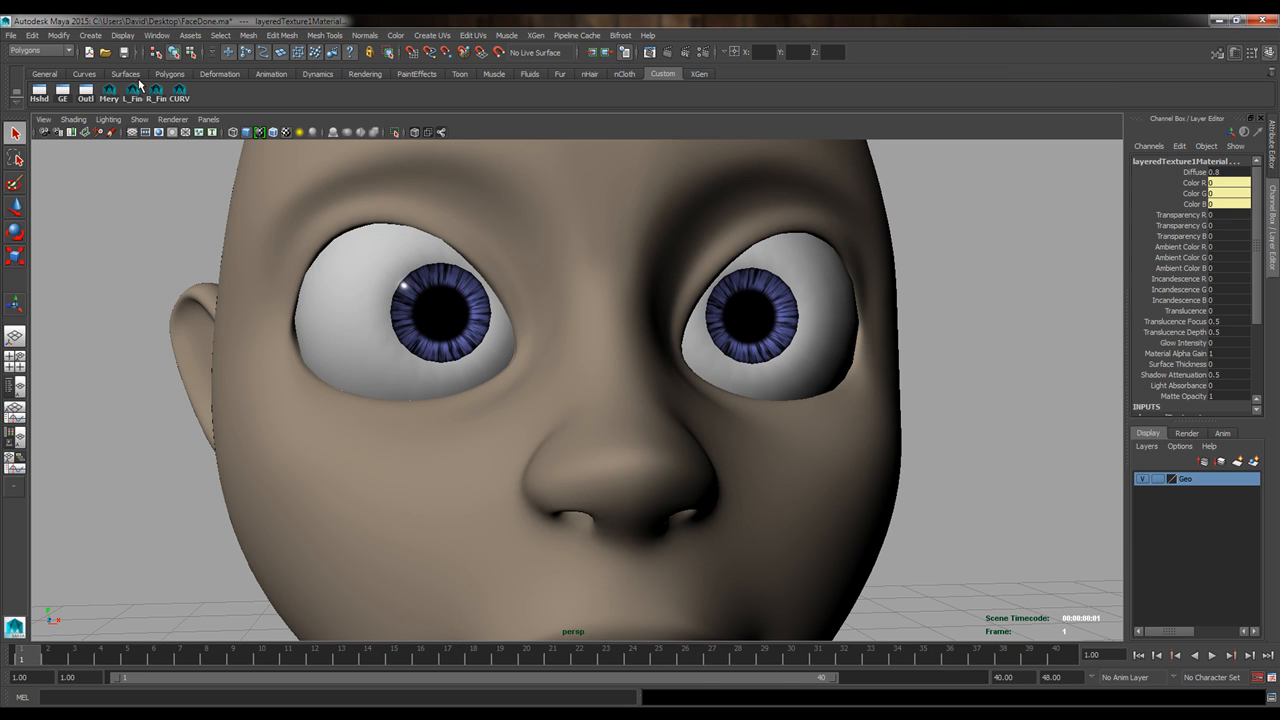
# Open the Outliner and rename the duplicated eye R_Eye1 as L_Eye.
pyautogui.click(85, 93)
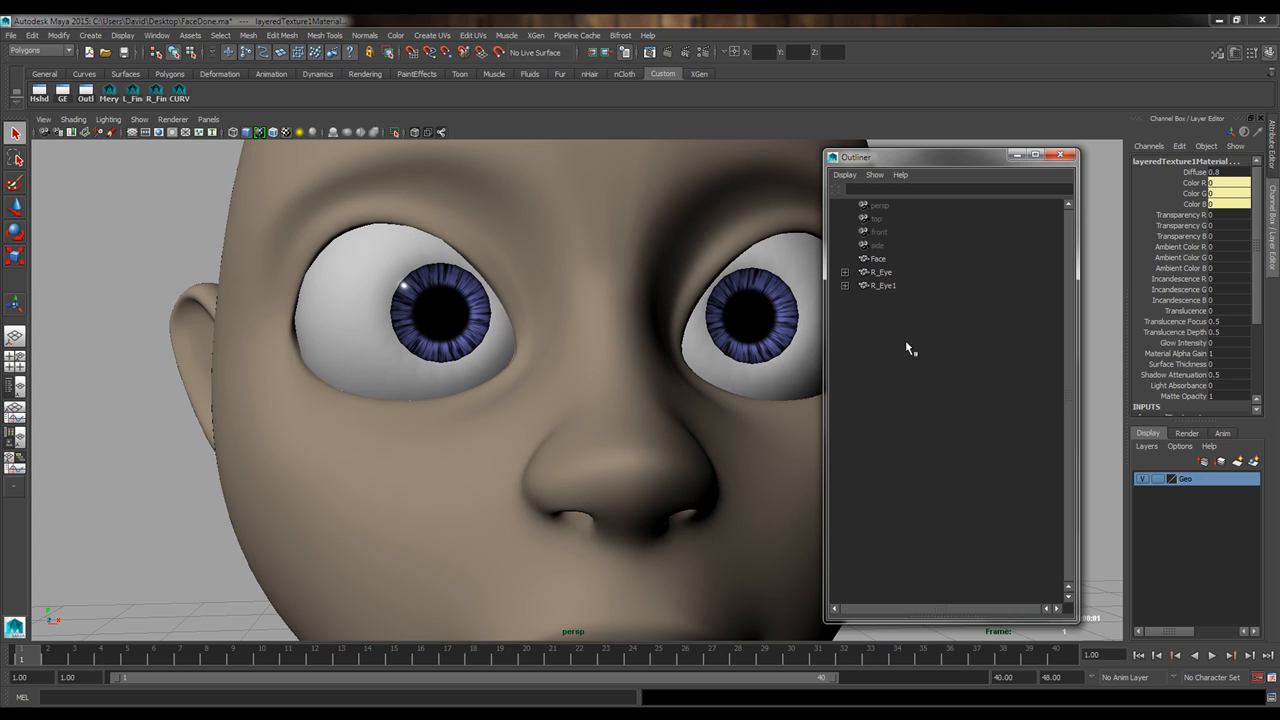
pyautogui.click(884, 287)
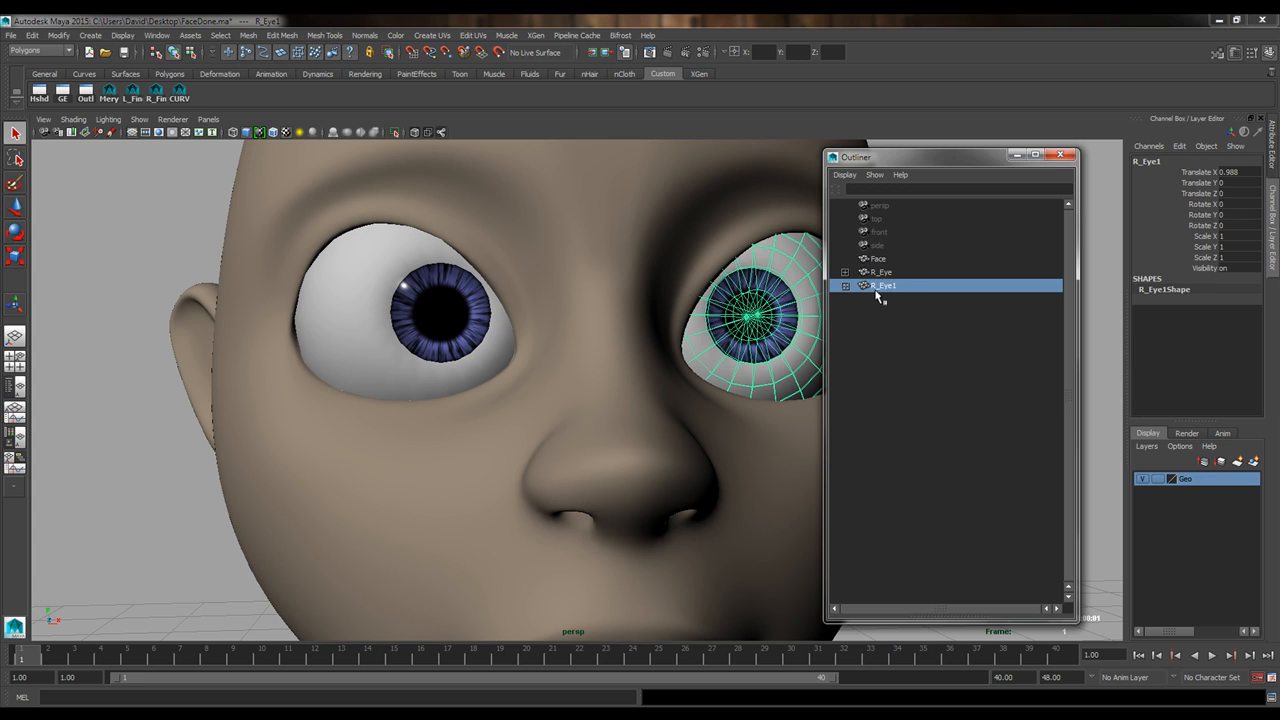
pyautogui.doubleClick(880, 288)
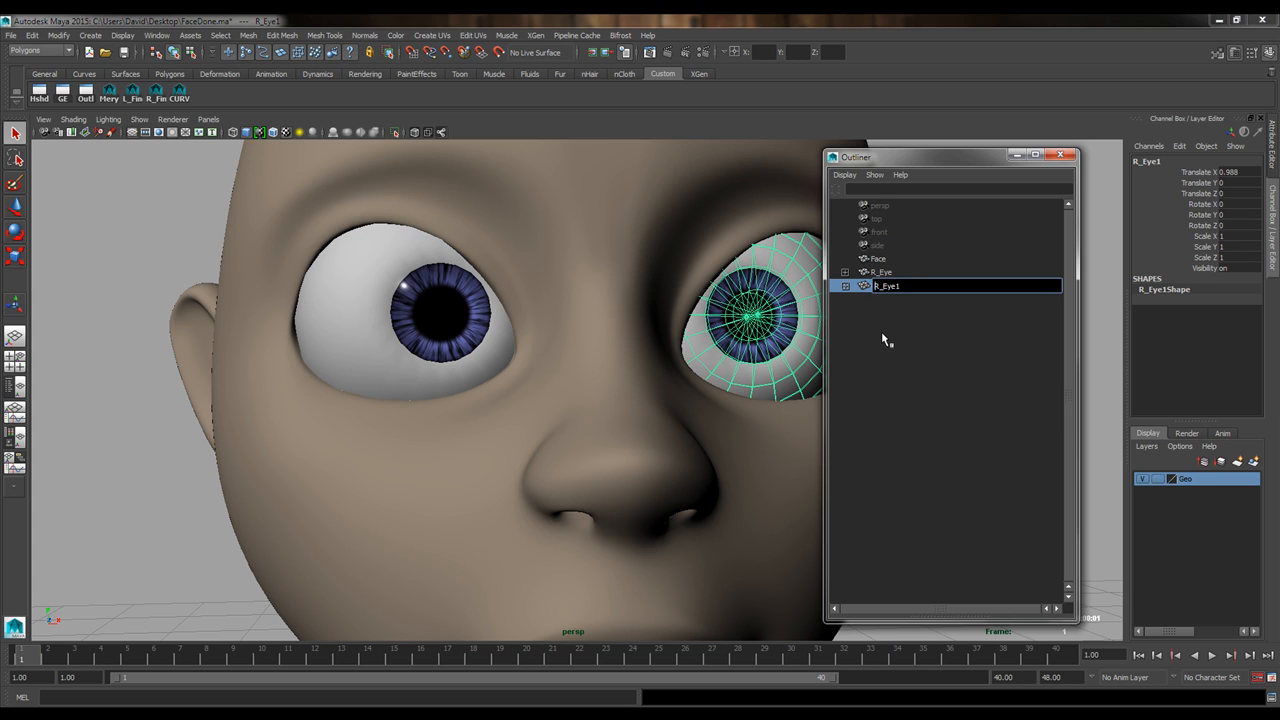
pyautogui.press('Delete')
pyautogui.write('L')
pyautogui.press('End')
pyautogui.press('BackSpace')
pyautogui.press('Return')
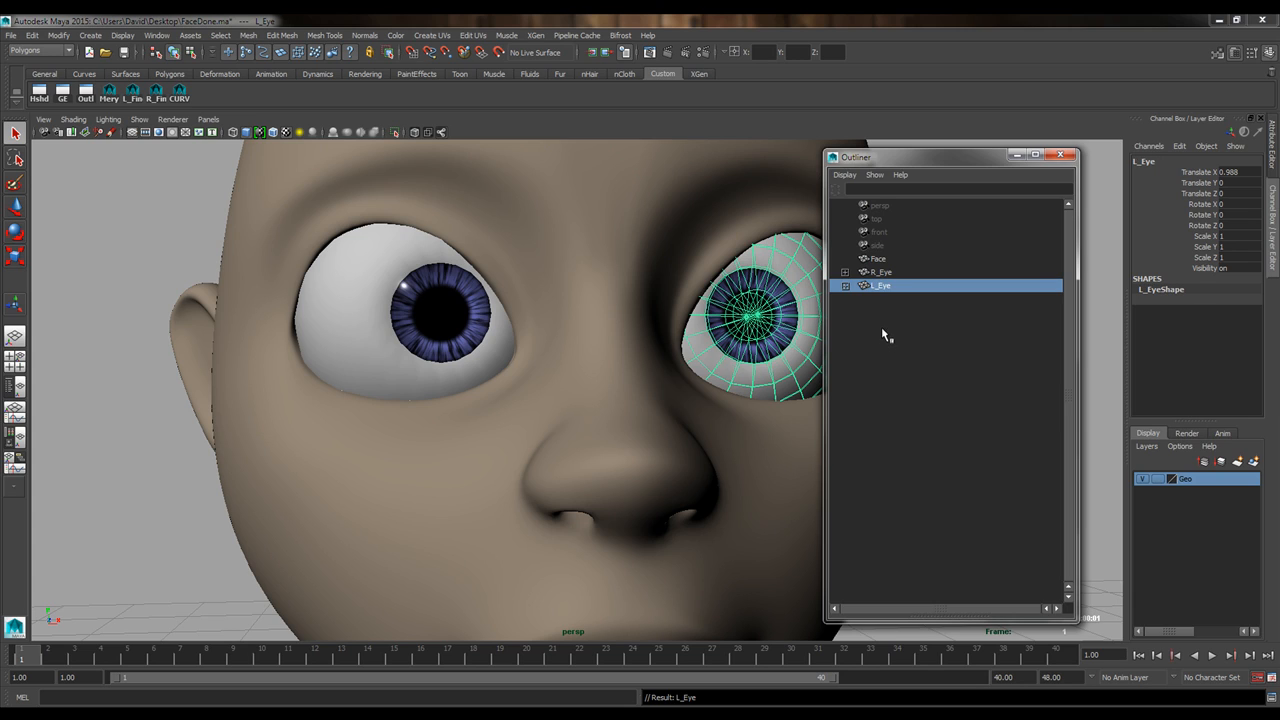
# Expand L_Eye to check its Shine child, test-rotate the whole left eye, and undo the rotation.
pyautogui.click(845, 286)
pyautogui.click(896, 302)
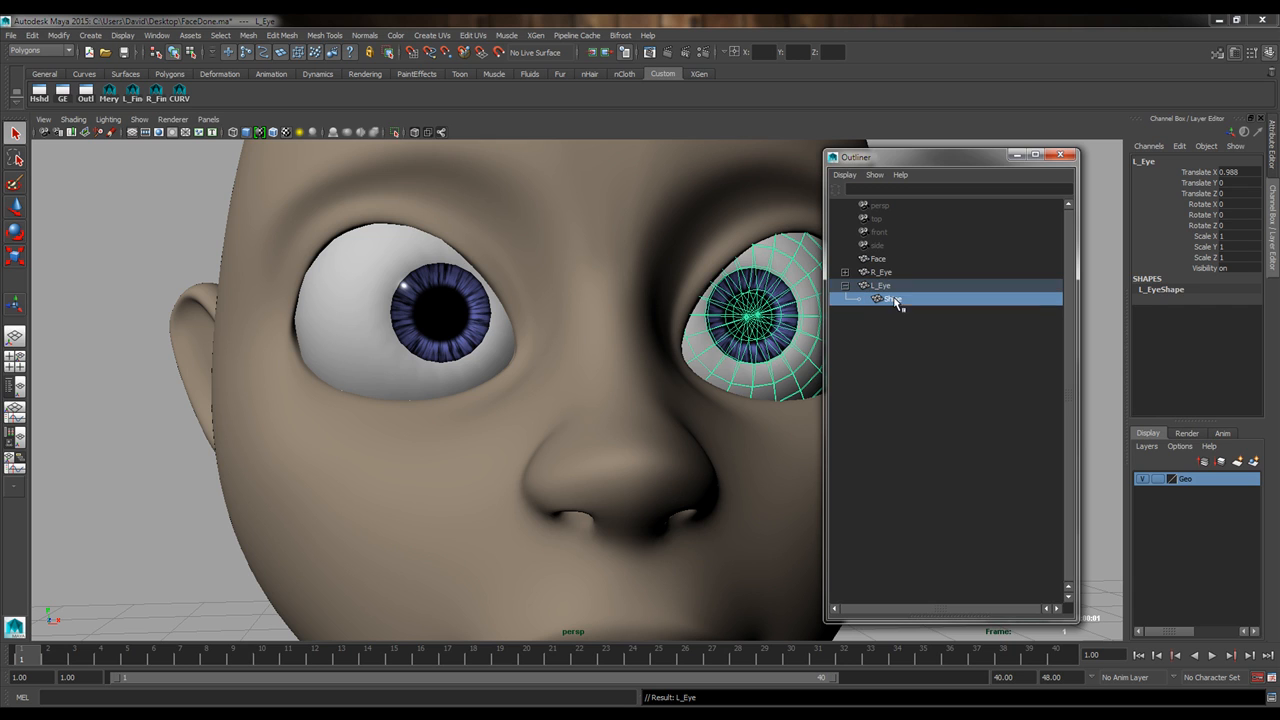
pyautogui.keyDown('alt'); pyautogui.moveTo(684, 315); pyautogui.dragTo(590, 331, button='middle'); pyautogui.keyUp('alt')
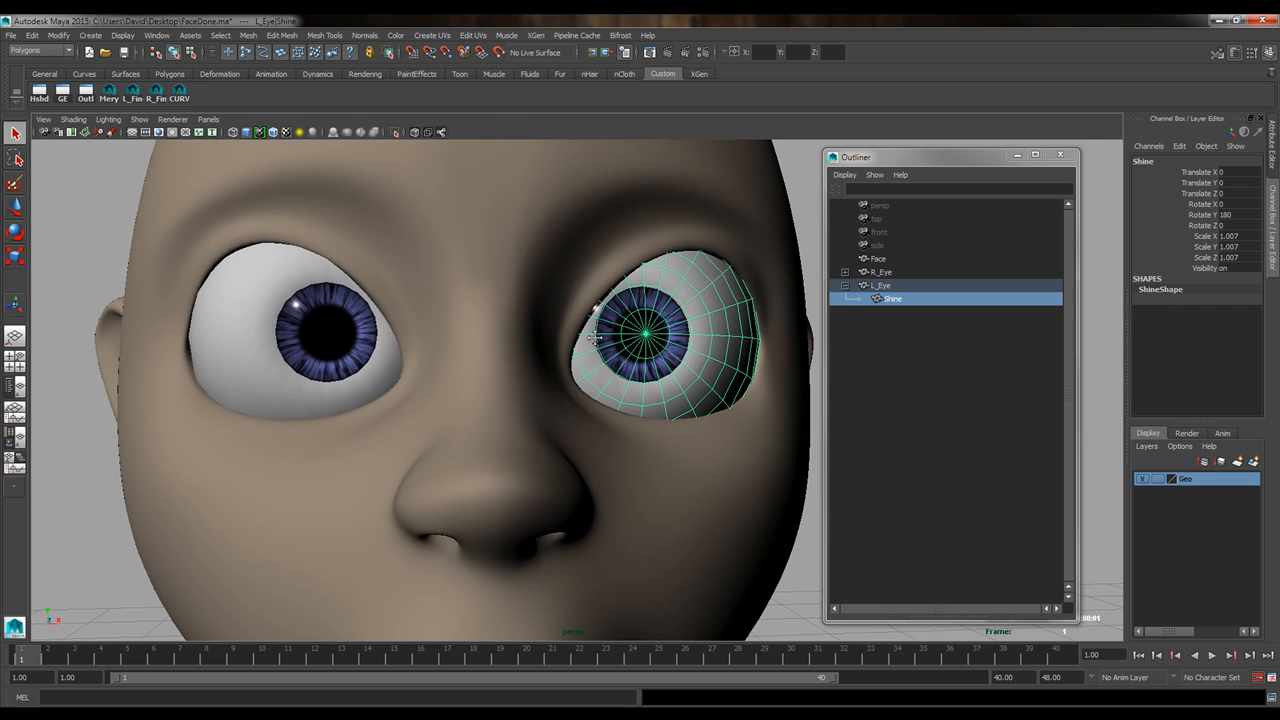
pyautogui.click(888, 286)
pyautogui.press('e')
pyautogui.moveTo(668, 302)
pyautogui.mouseDown()
pyautogui.moveTo(612, 326)
pyautogui.moveTo(675, 290)
pyautogui.mouseUp()
pyautogui.hotkey('ctrl', 'z')
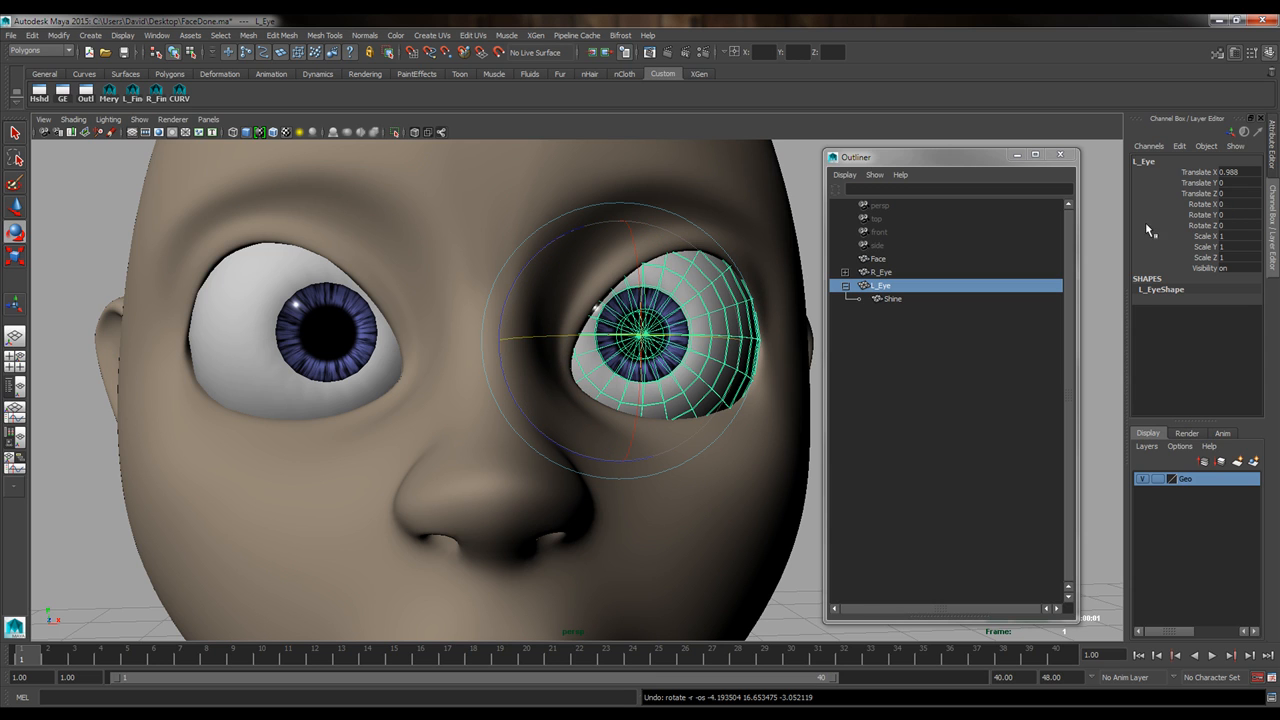
# Freeze the transformations of L_Eye and of the right eye's Shine object.
pyautogui.click(55, 36)
pyautogui.click(68, 80)
pyautogui.click(298, 341)
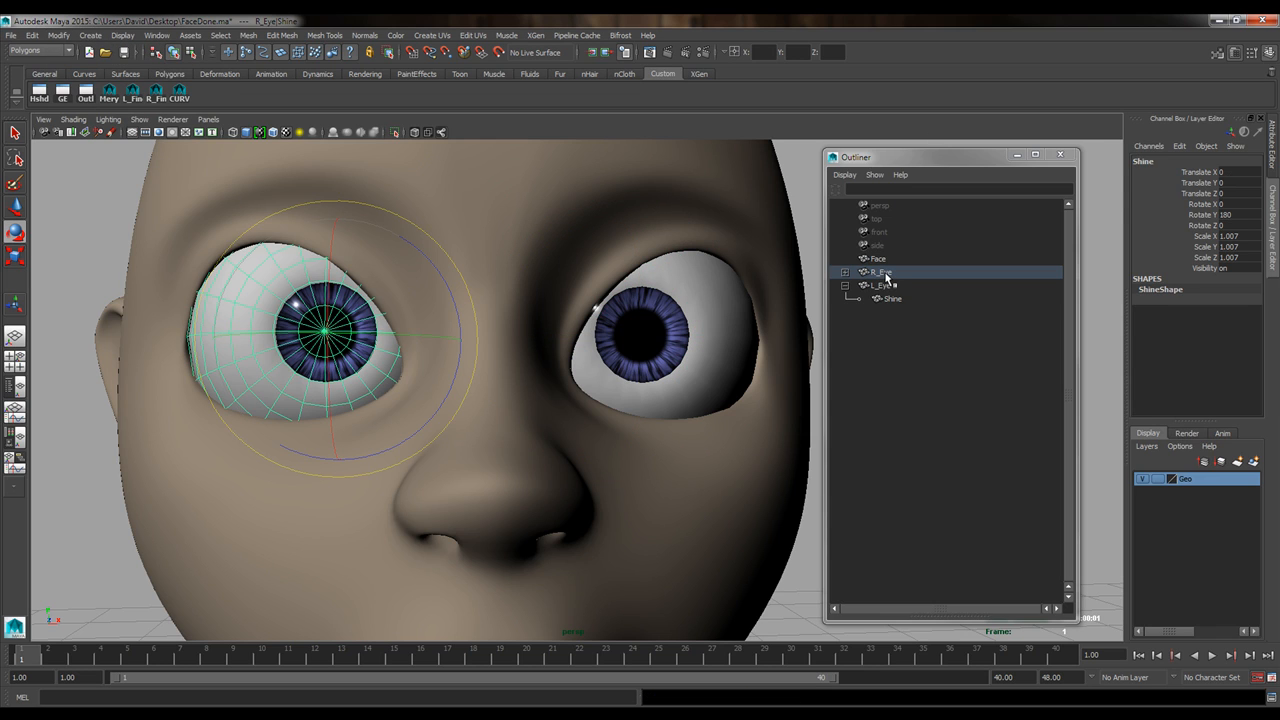
pyautogui.click(58, 35)
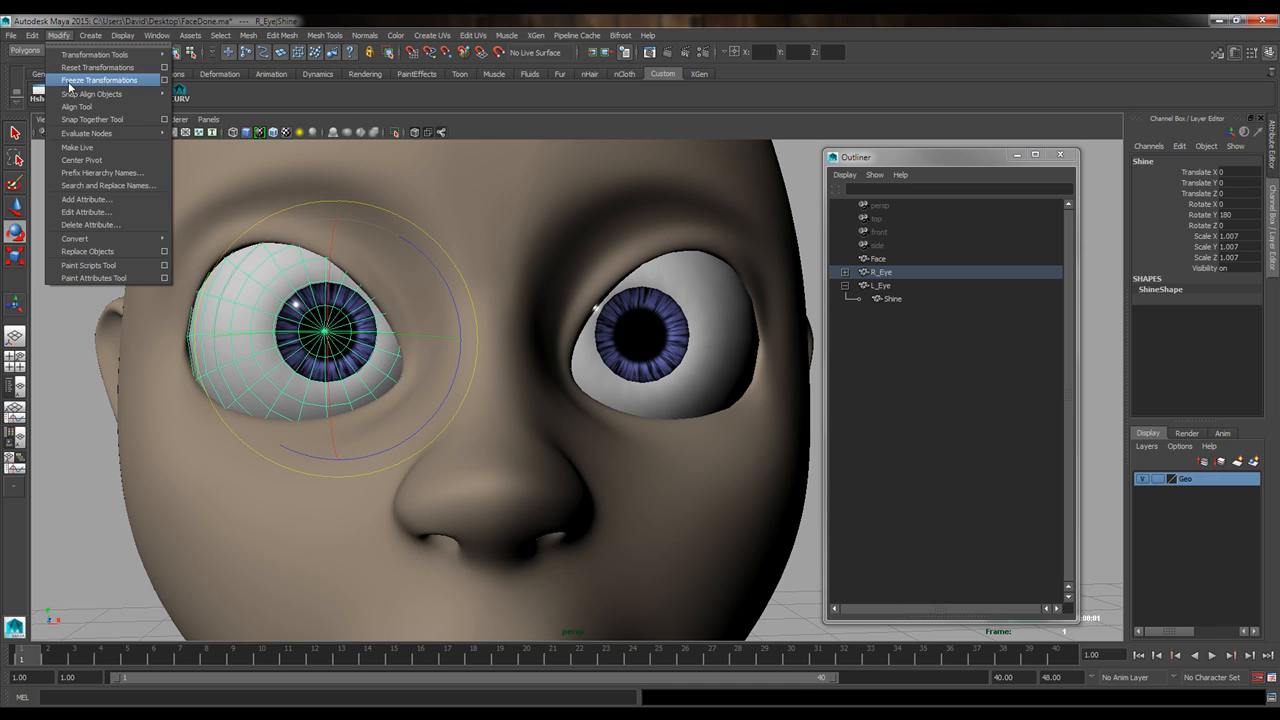
pyautogui.click(68, 82)
# Expand R_Eye and check the transform values of both Shine objects, viewing the left eye's highlight from different angles.
pyautogui.click(845, 272)
pyautogui.click(887, 286)
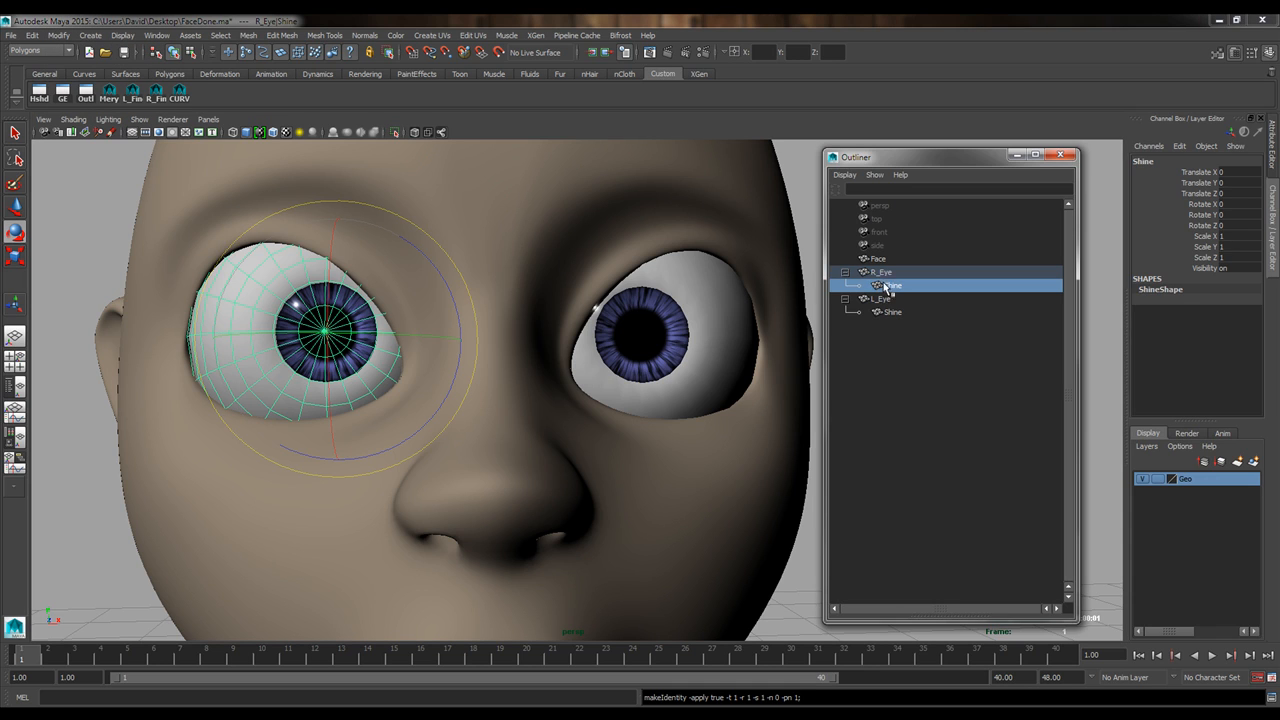
pyautogui.click(885, 272)
pyautogui.click(890, 287)
pyautogui.click(888, 301)
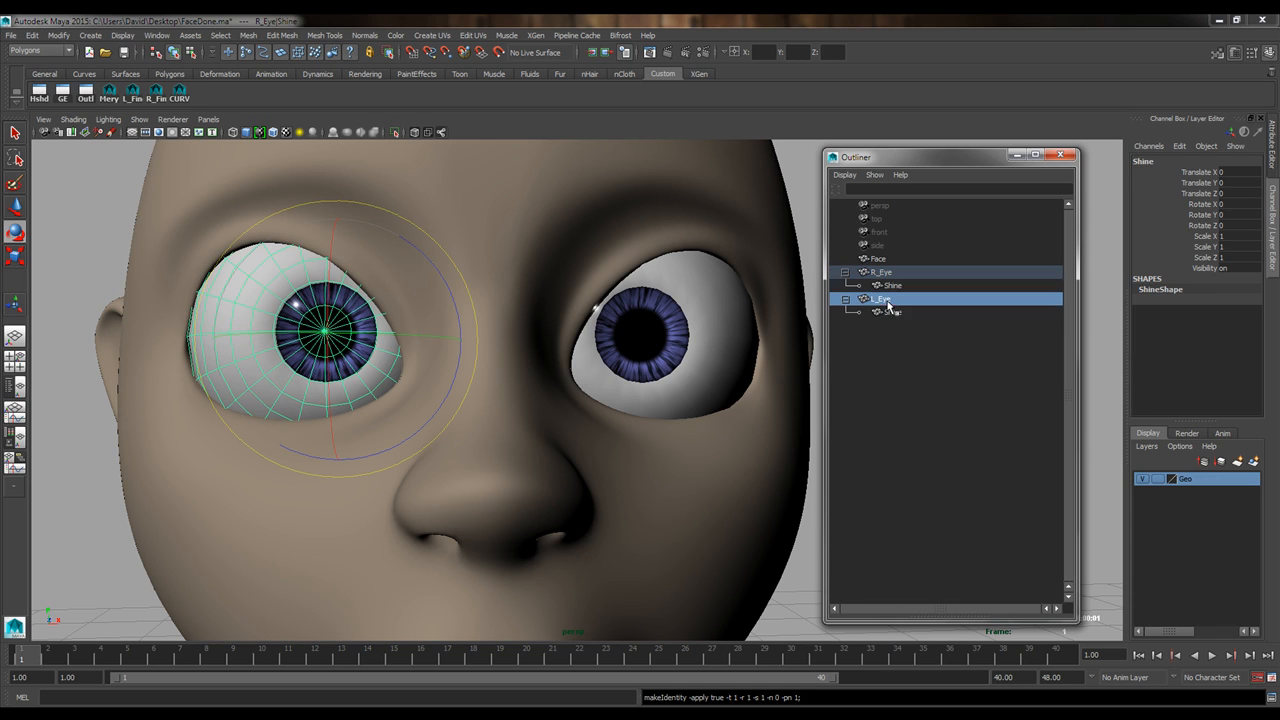
pyautogui.click(890, 312)
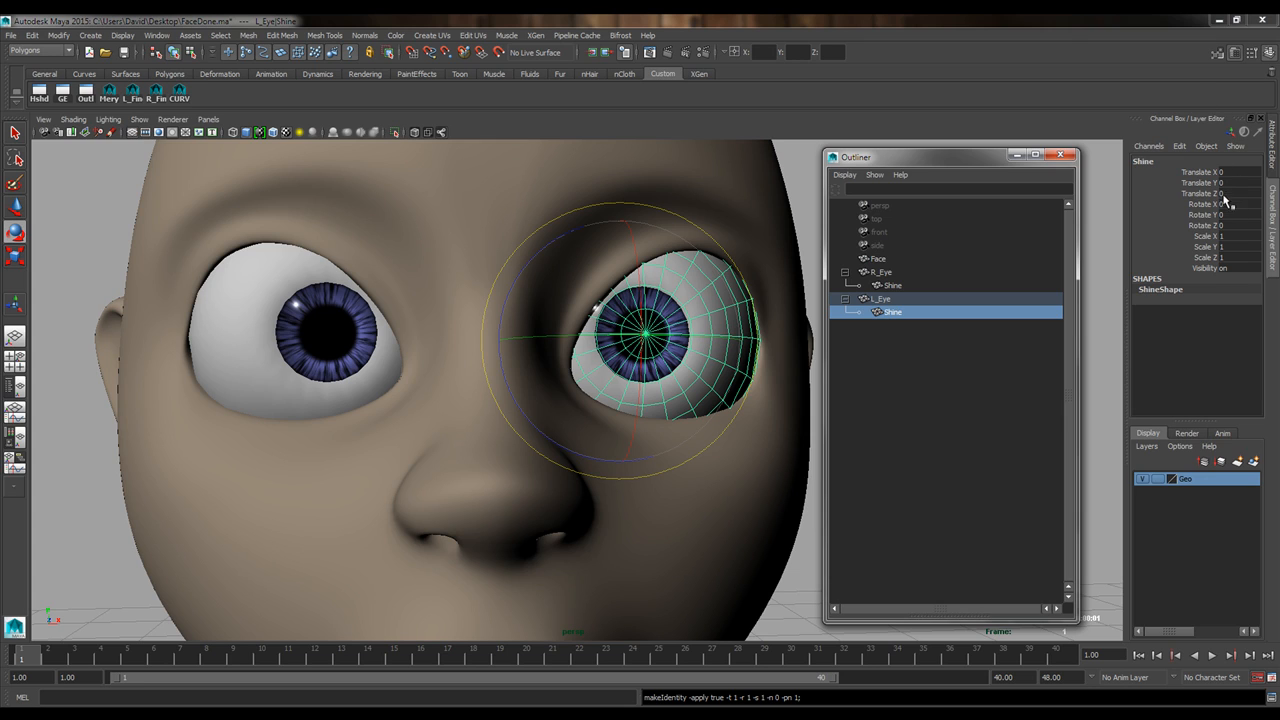
pyautogui.moveTo(1234, 173); pyautogui.dragTo(1240, 217)
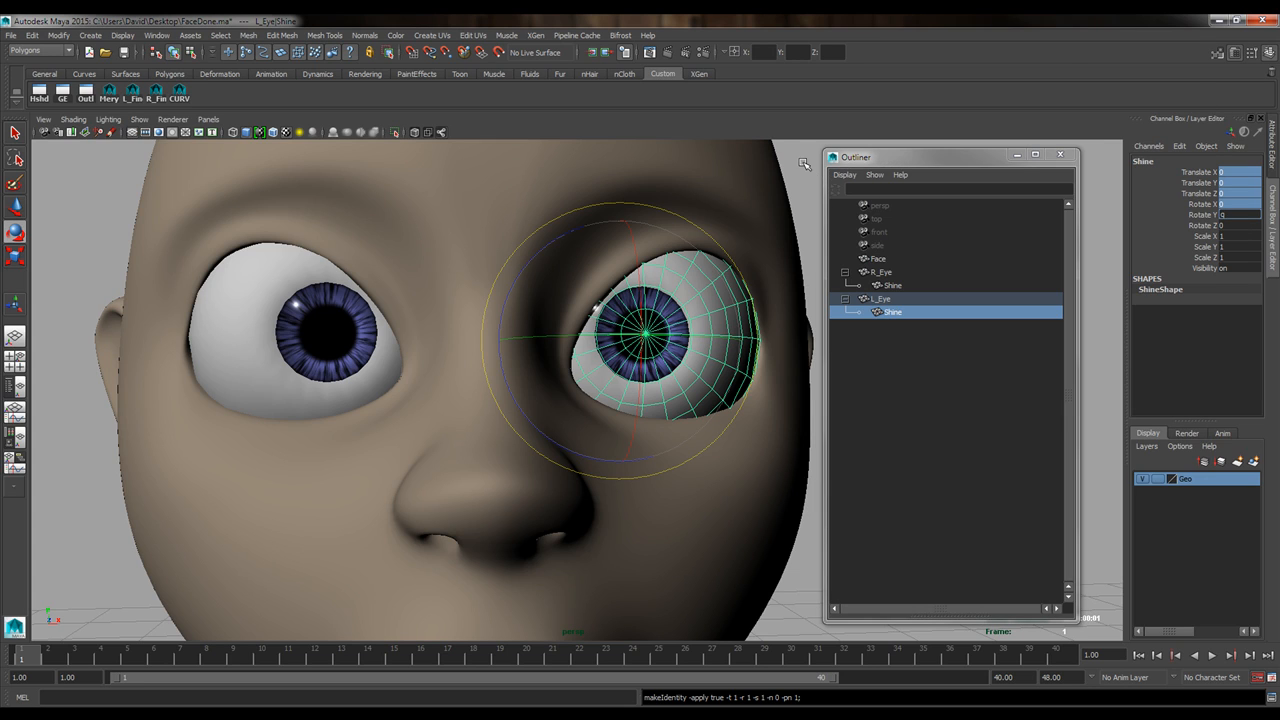
pyautogui.keyDown('alt'); pyautogui.moveTo(707, 353); pyautogui.dragTo(657, 303); pyautogui.keyUp('alt')
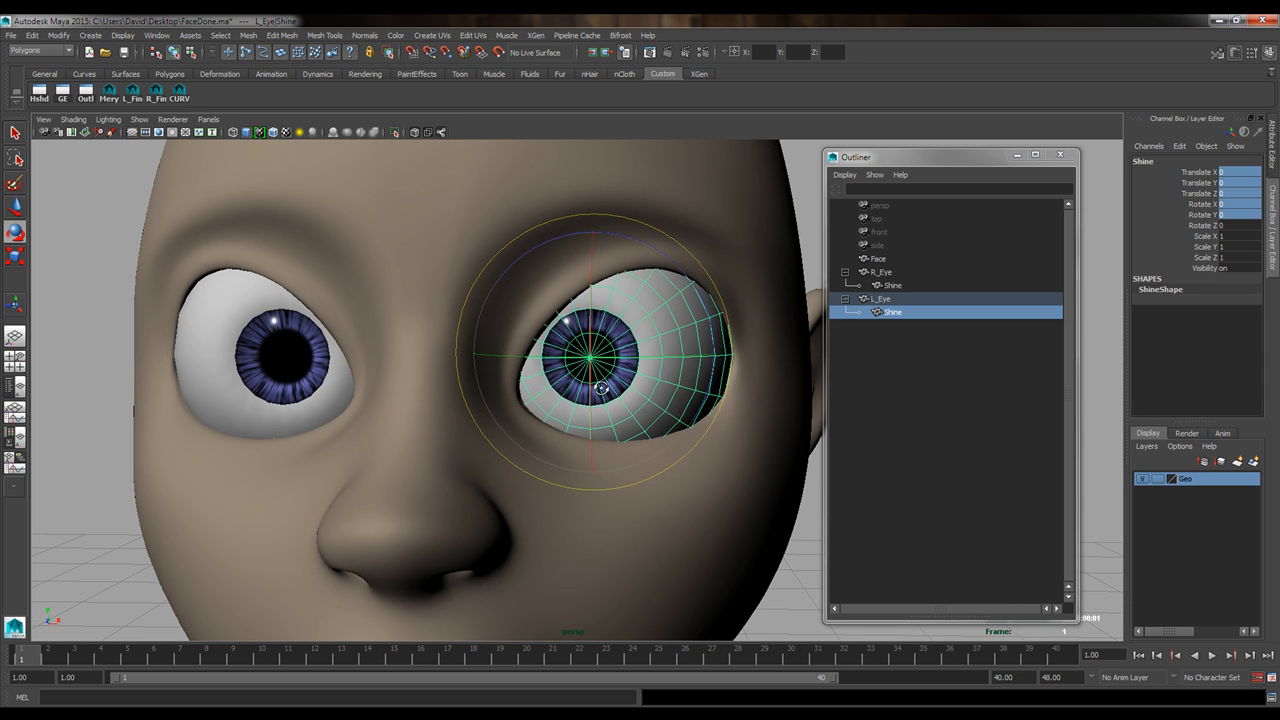
pyautogui.keyDown('alt'); pyautogui.moveTo(601, 389); pyautogui.dragTo(594, 391); pyautogui.keyUp('alt')
# Collapse both eye hierarchies, test-rotate R_Eye in its socket, and undo the rotation.
pyautogui.click(880, 299)
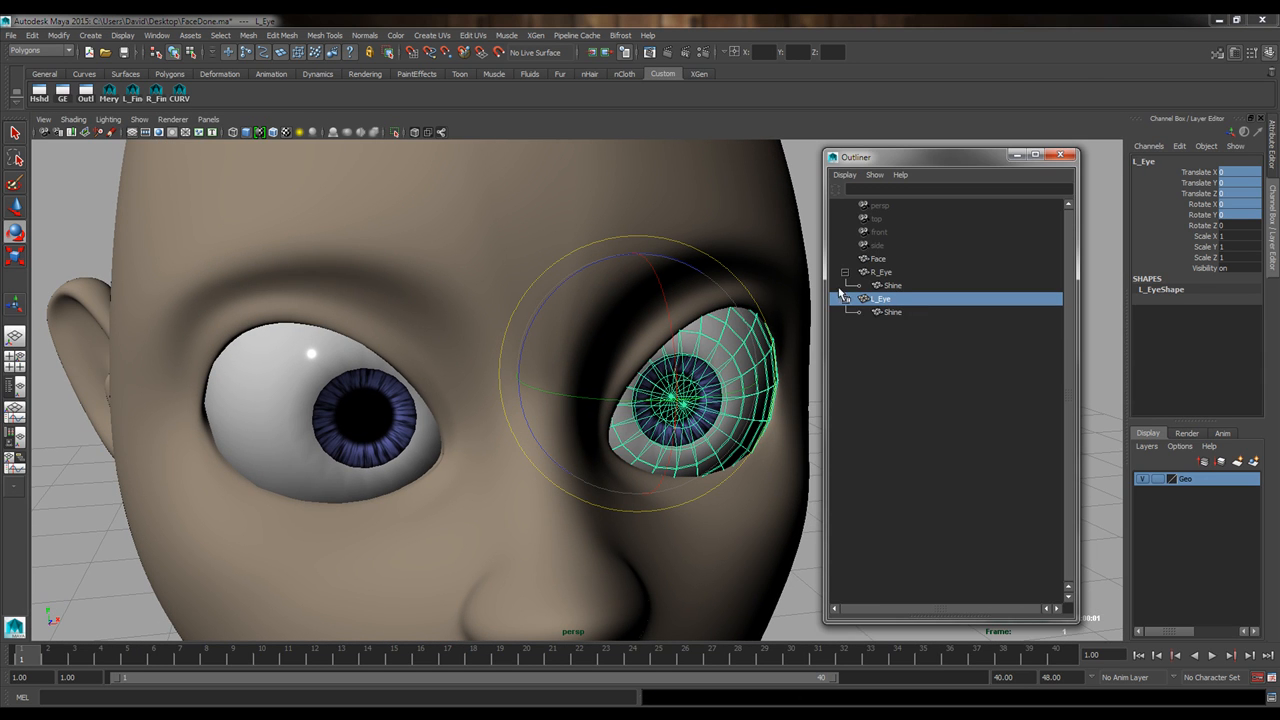
pyautogui.click(845, 298)
pyautogui.click(845, 272)
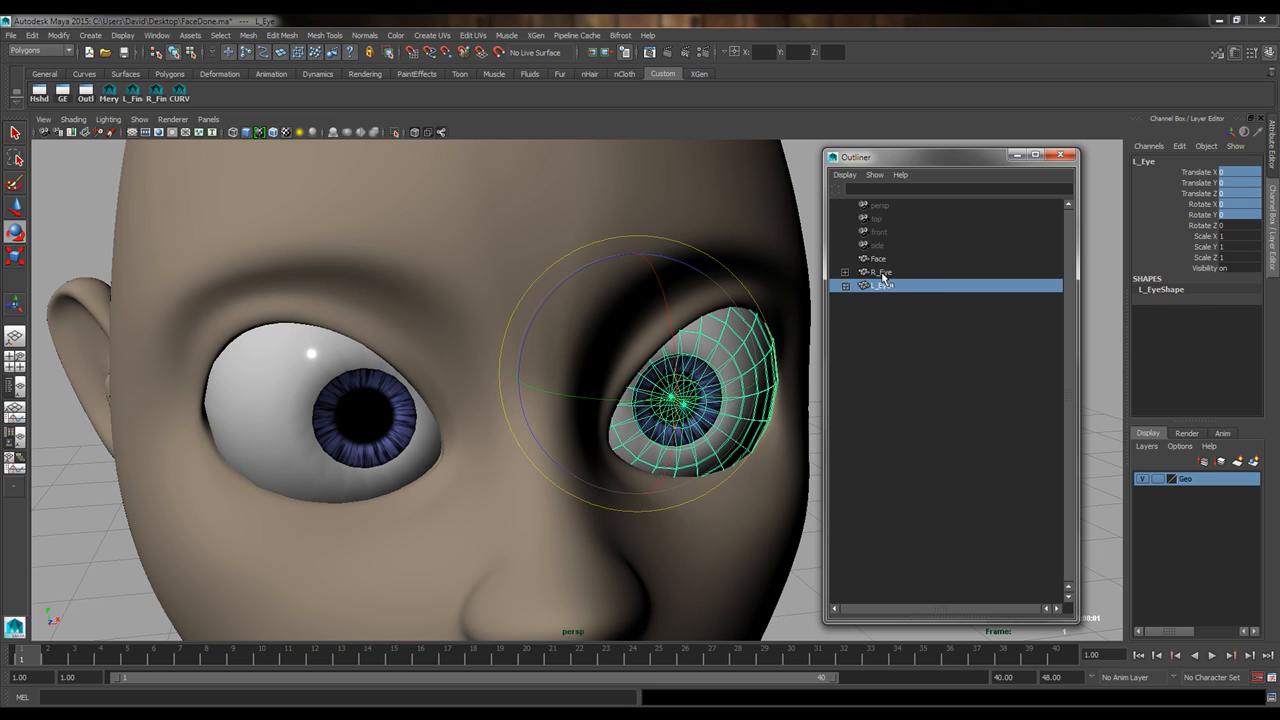
pyautogui.click(880, 272)
pyautogui.keyDown('alt'); pyautogui.moveTo(651, 486); pyautogui.dragTo(462, 505); pyautogui.keyUp('alt')
pyautogui.moveTo(330, 307); pyautogui.dragTo(346, 346)
pyautogui.hotkey('ctrl', 'z')
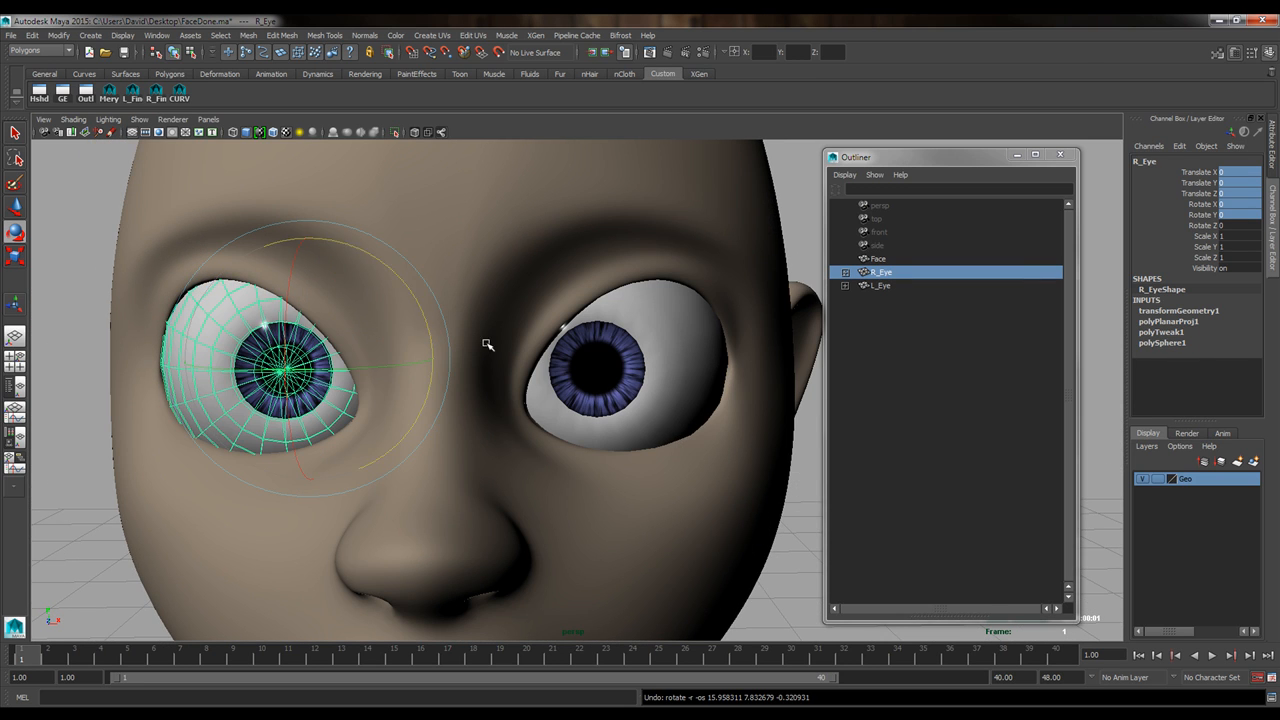
# Try moving the pivot of R_Eye sideways and undo the change.
pyautogui.press('Insert')
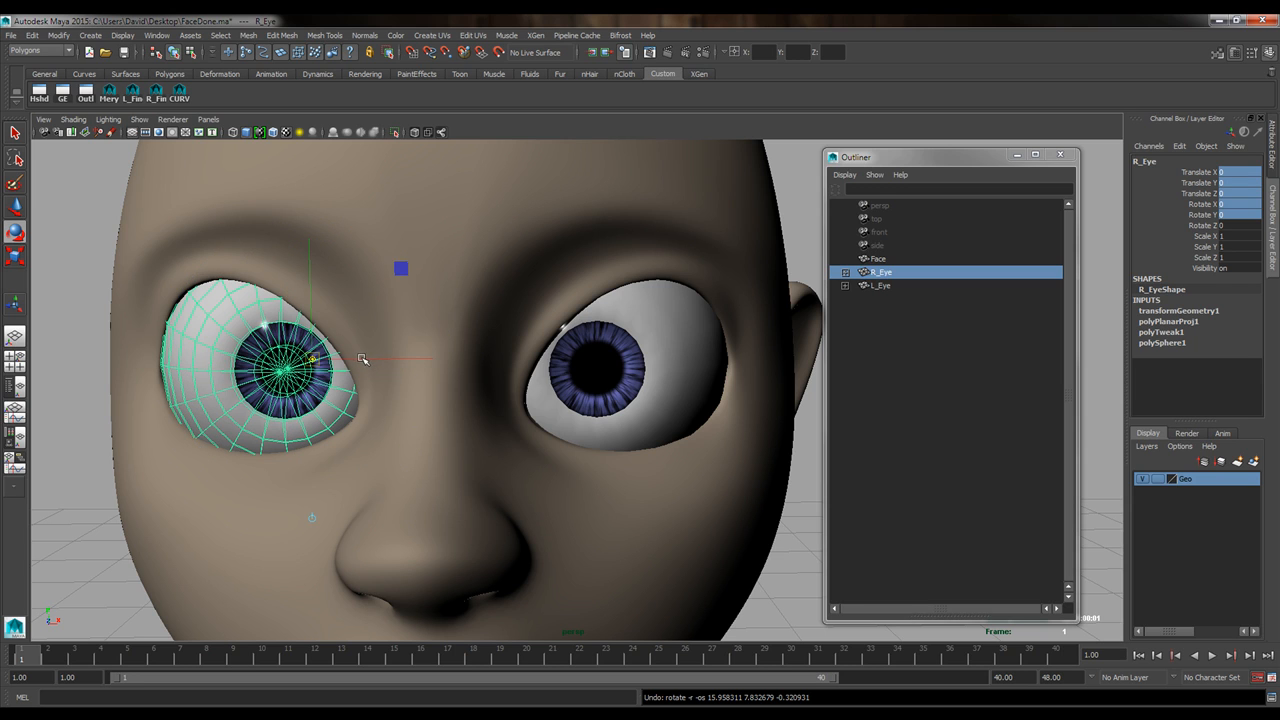
pyautogui.moveTo(362, 359); pyautogui.dragTo(390, 369)
pyautogui.press('Insert')
pyautogui.hotkey('ctrl', 'z')
pyautogui.hotkey('ctrl', 'z')
pyautogui.hotkey('ctrl', 'z')
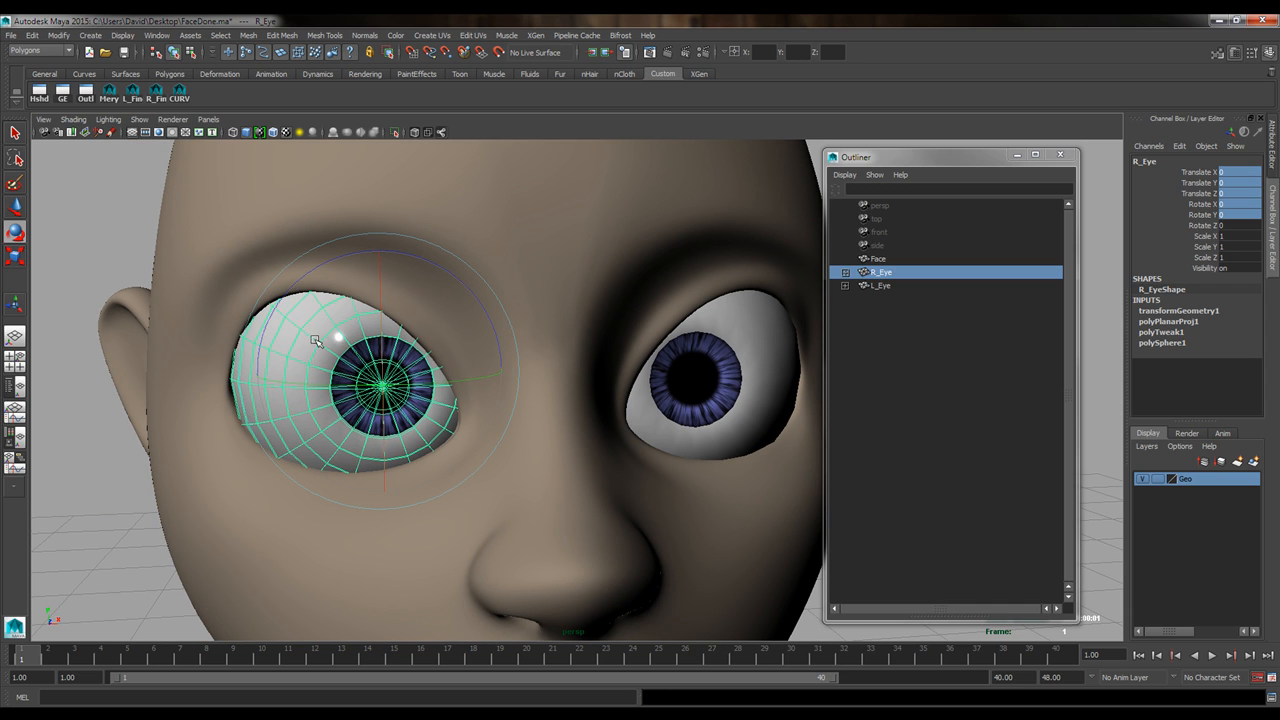
# Test-rotate the right eye and the left eye in turn, undoing each rotation.
pyautogui.moveTo(315, 341); pyautogui.dragTo(491, 393)
pyautogui.hotkey('ctrl', 'z')
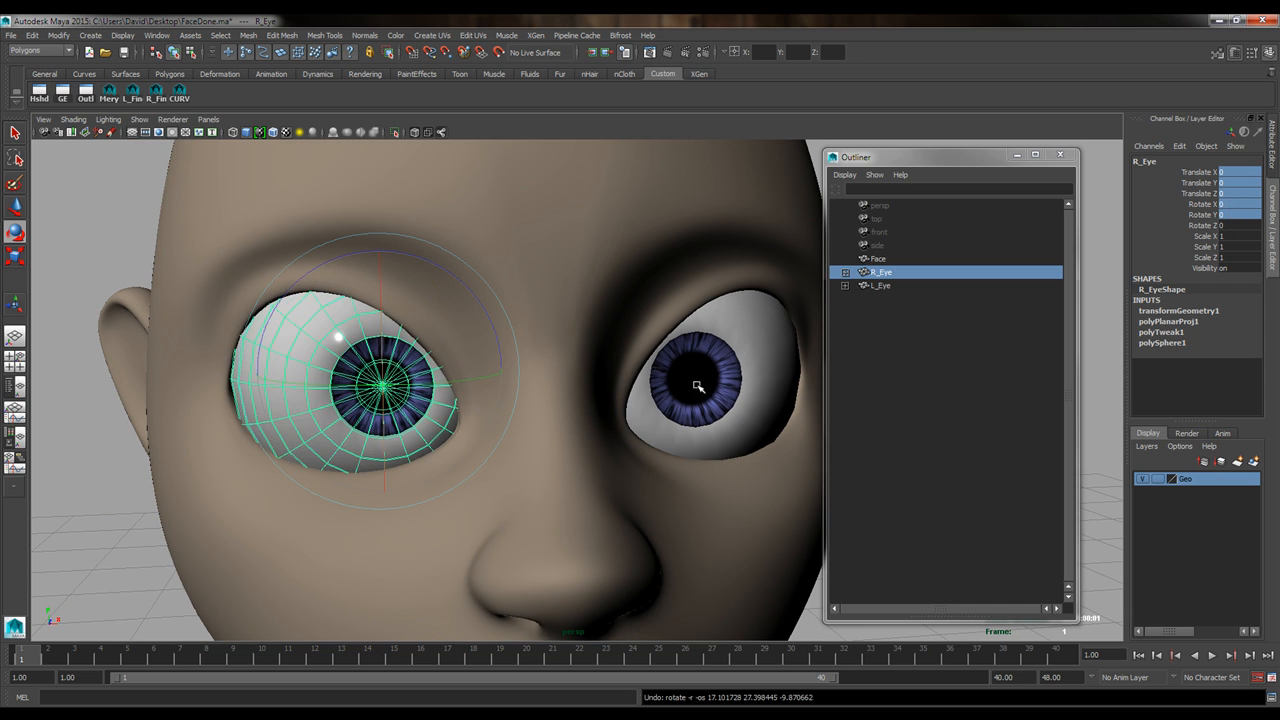
pyautogui.click(697, 386)
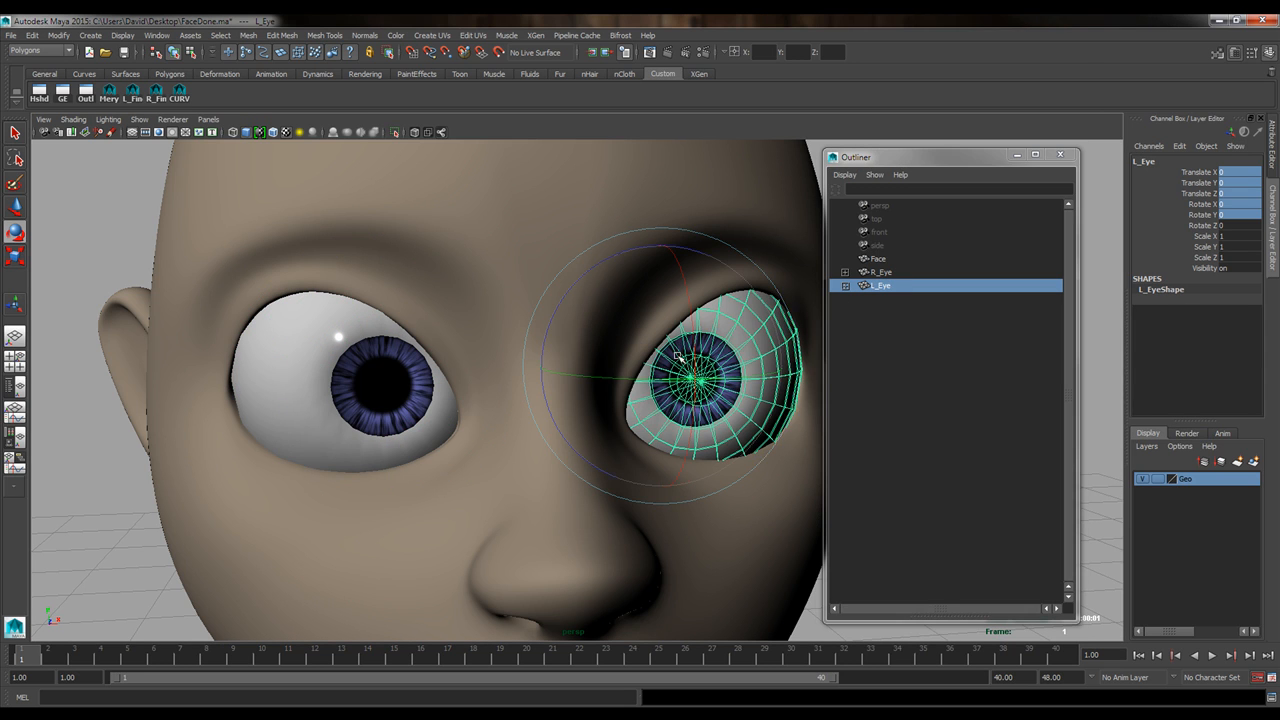
pyautogui.moveTo(678, 356); pyautogui.dragTo(555, 395)
pyautogui.hotkey('ctrl', 'z')
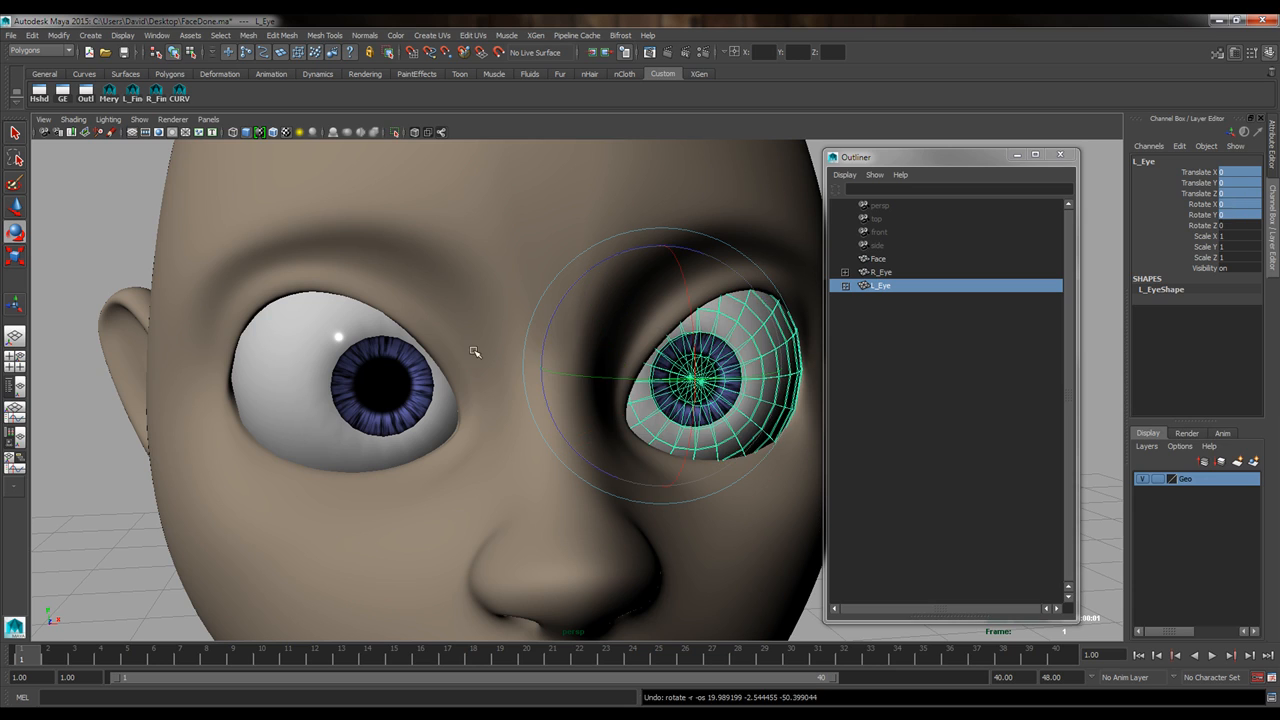
# Examine the face and both eyes from several angles with the whole head in view, and clear the selection.
pyautogui.click(340, 214)
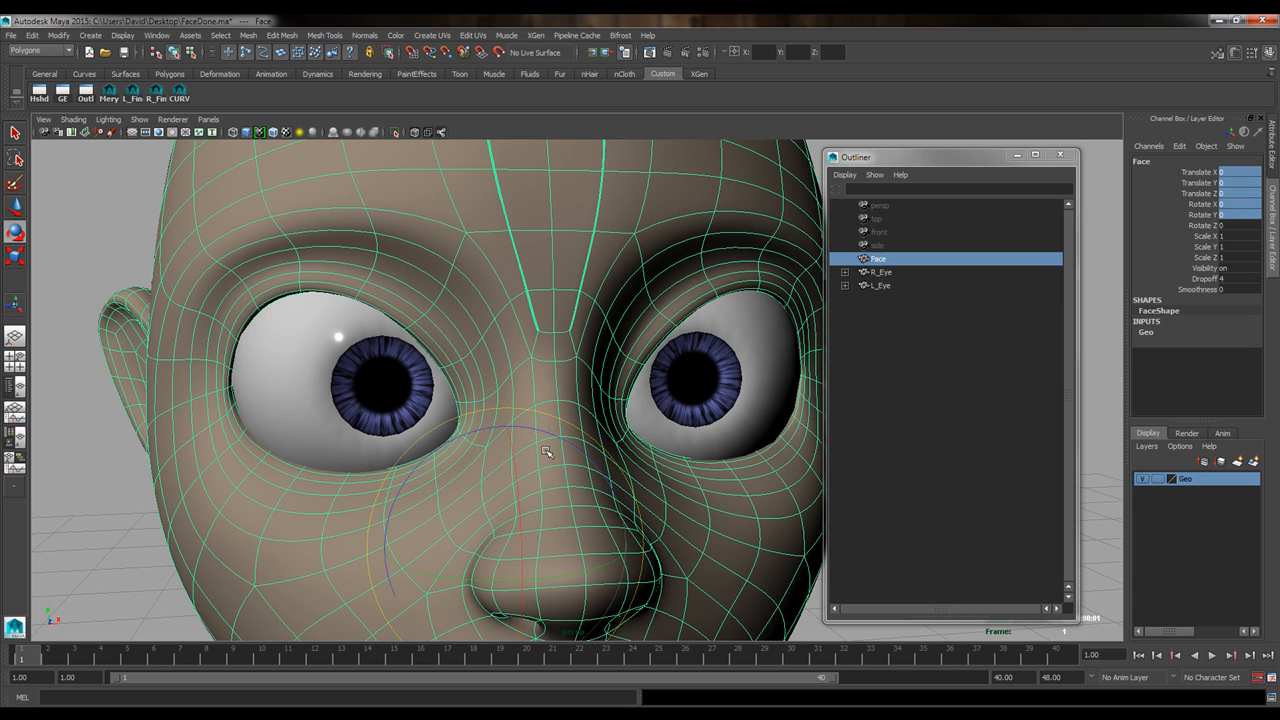
pyautogui.scroll(-4, 547, 452)
pyautogui.press('q')
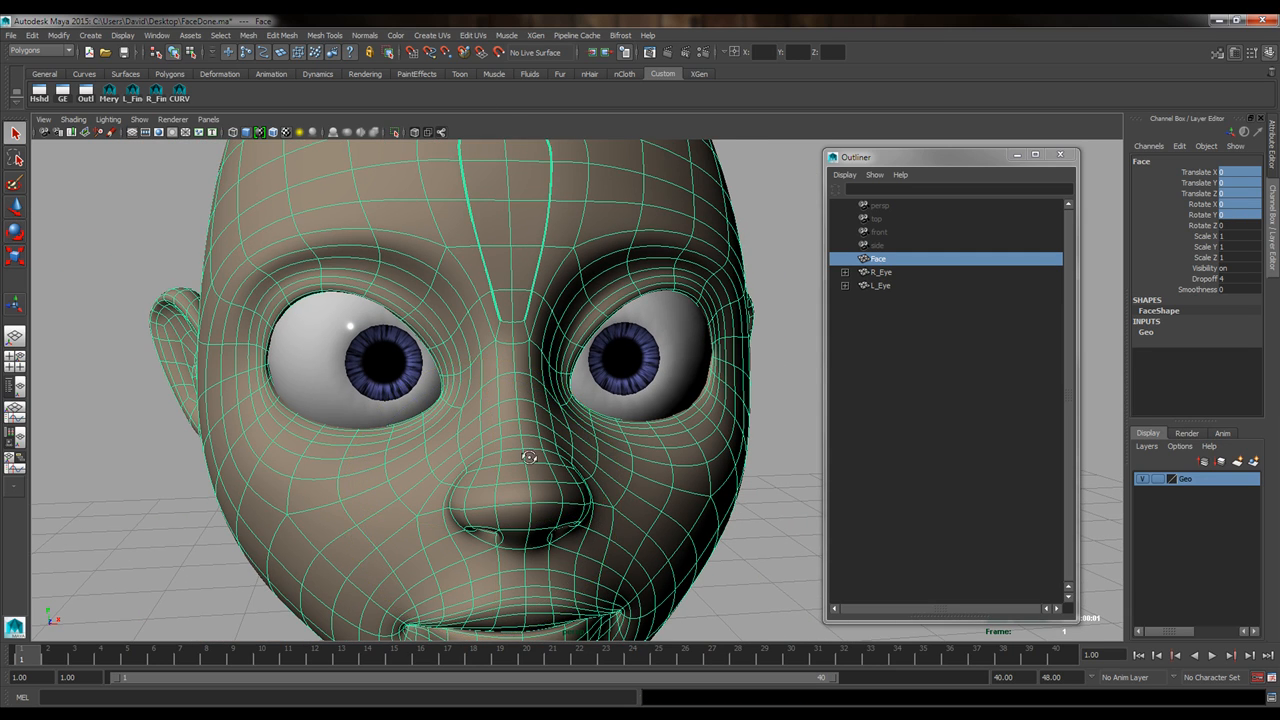
pyautogui.keyDown('alt'); pyautogui.moveTo(529, 457); pyautogui.dragTo(555, 461); pyautogui.keyUp('alt')
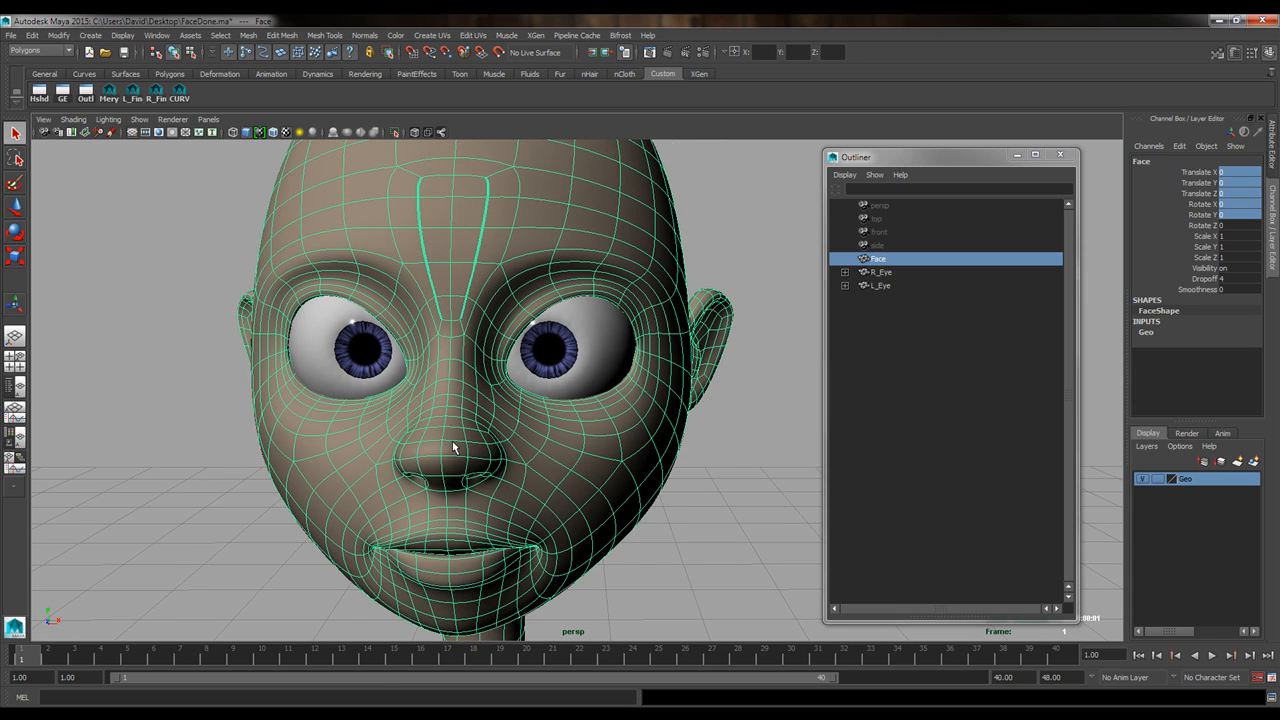
pyautogui.keyDown('alt'); pyautogui.moveTo(443, 494); pyautogui.dragTo(398, 482); pyautogui.keyUp('alt')
pyautogui.click(322, 334)
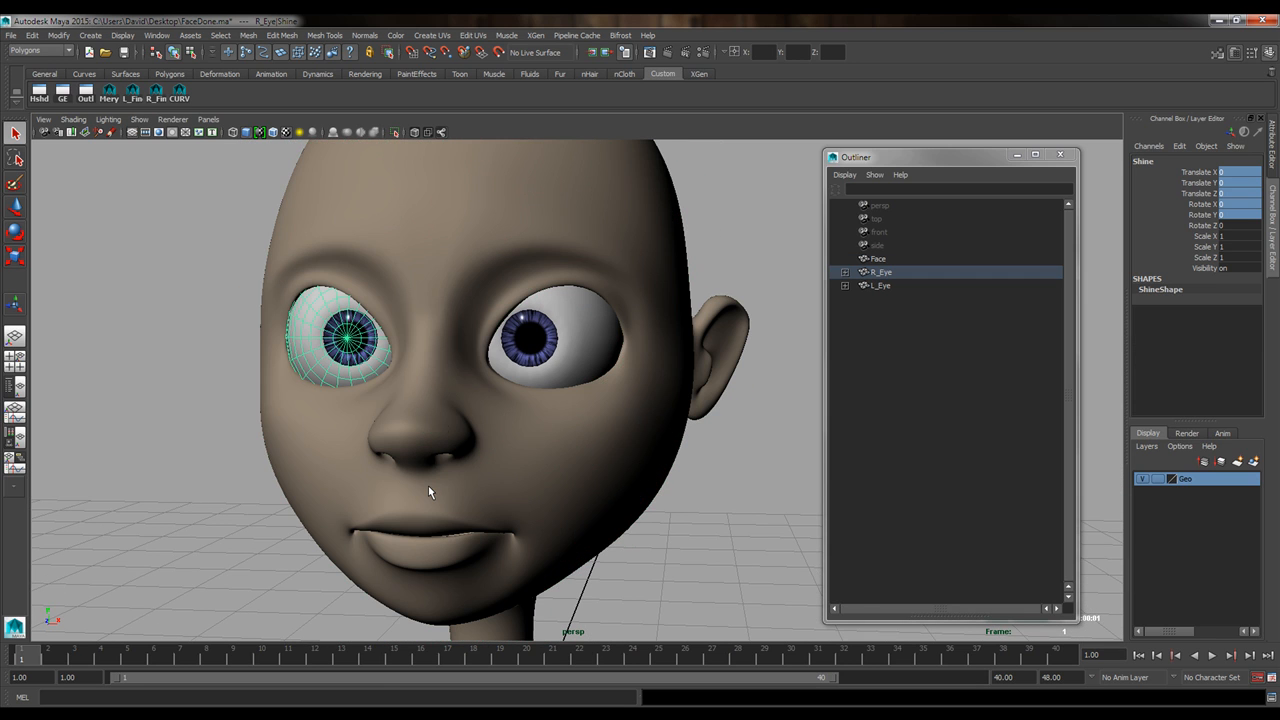
pyautogui.click(652, 228)
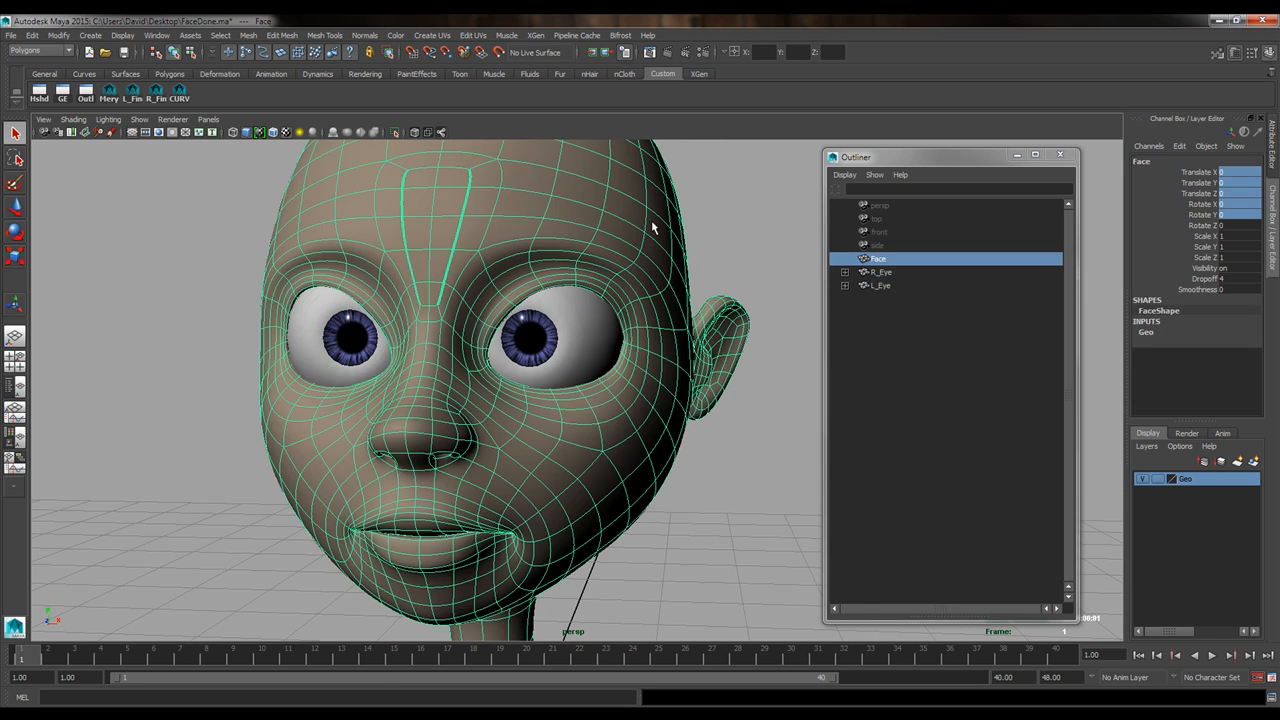
pyautogui.scroll(-2, 570, 472)
pyautogui.keyDown('alt'); pyautogui.moveTo(572, 474); pyautogui.dragTo(590, 516); pyautogui.keyUp('alt')
pyautogui.click(663, 534)
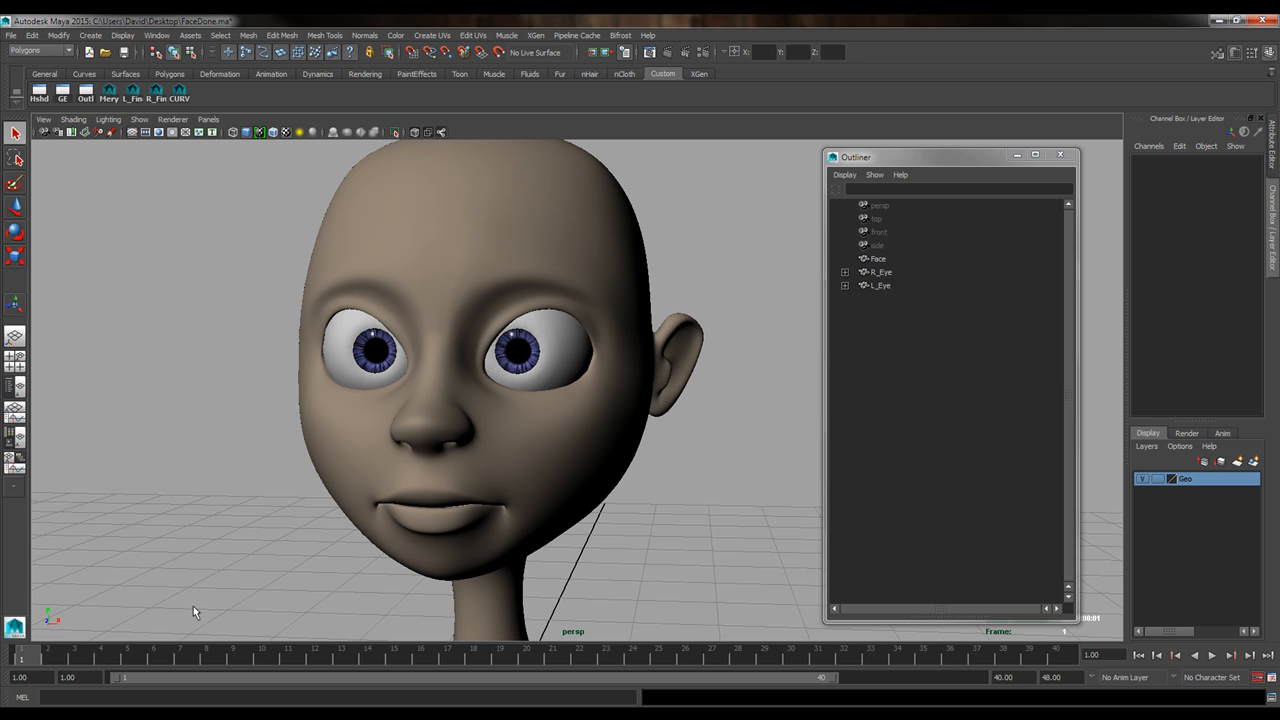
# Switch to the browser, open the Animation Methods Facebook page from the Free Rigs site, and return to Maya.
pyautogui.hotkey('alt', 'Tab')
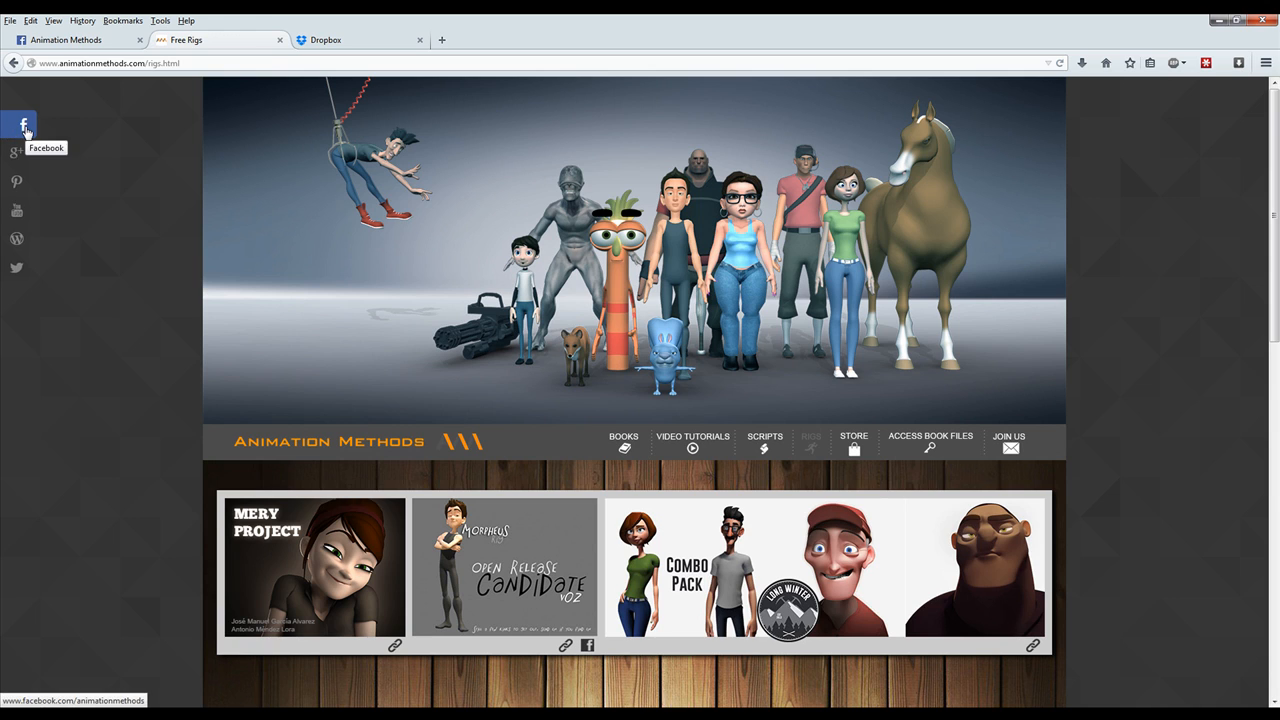
pyautogui.click(27, 132)
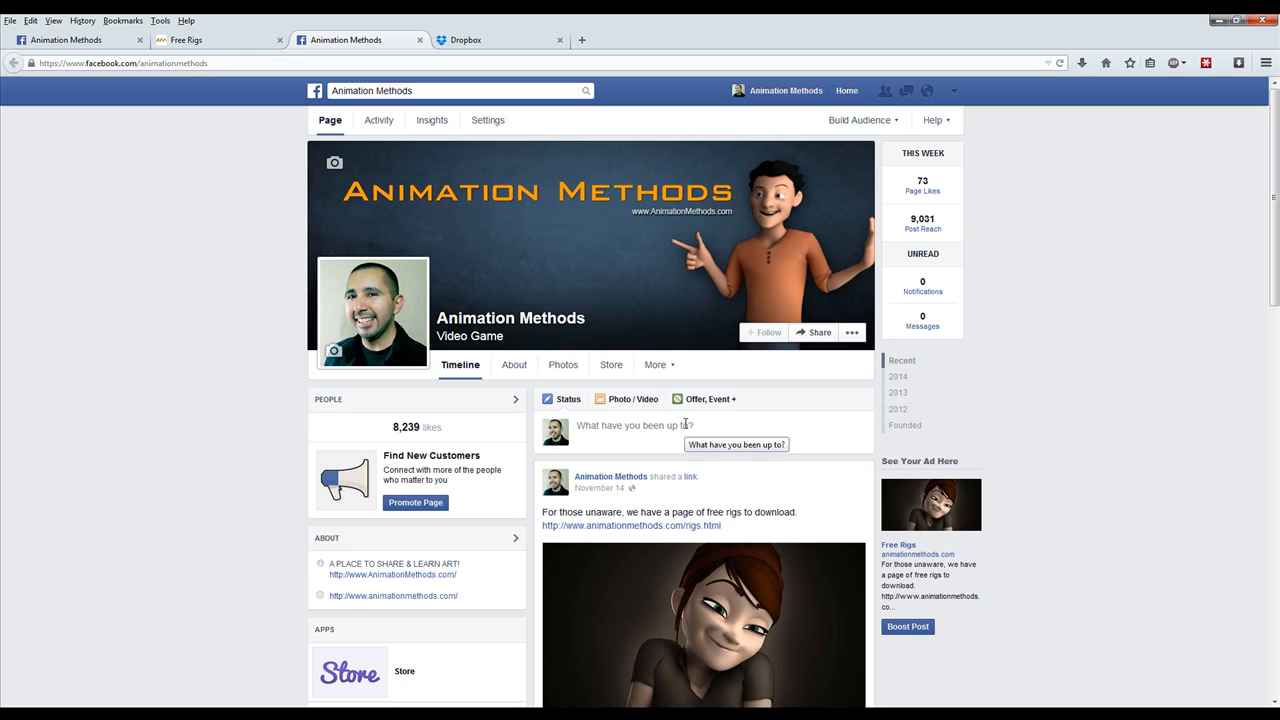
pyautogui.click(1219, 20)
# View the finished head from the other side, clear the selection, and switch back to the Facebook page in the browser.
pyautogui.keyDown('alt'); pyautogui.moveTo(455, 447); pyautogui.dragTo(335, 219); pyautogui.keyUp('alt')
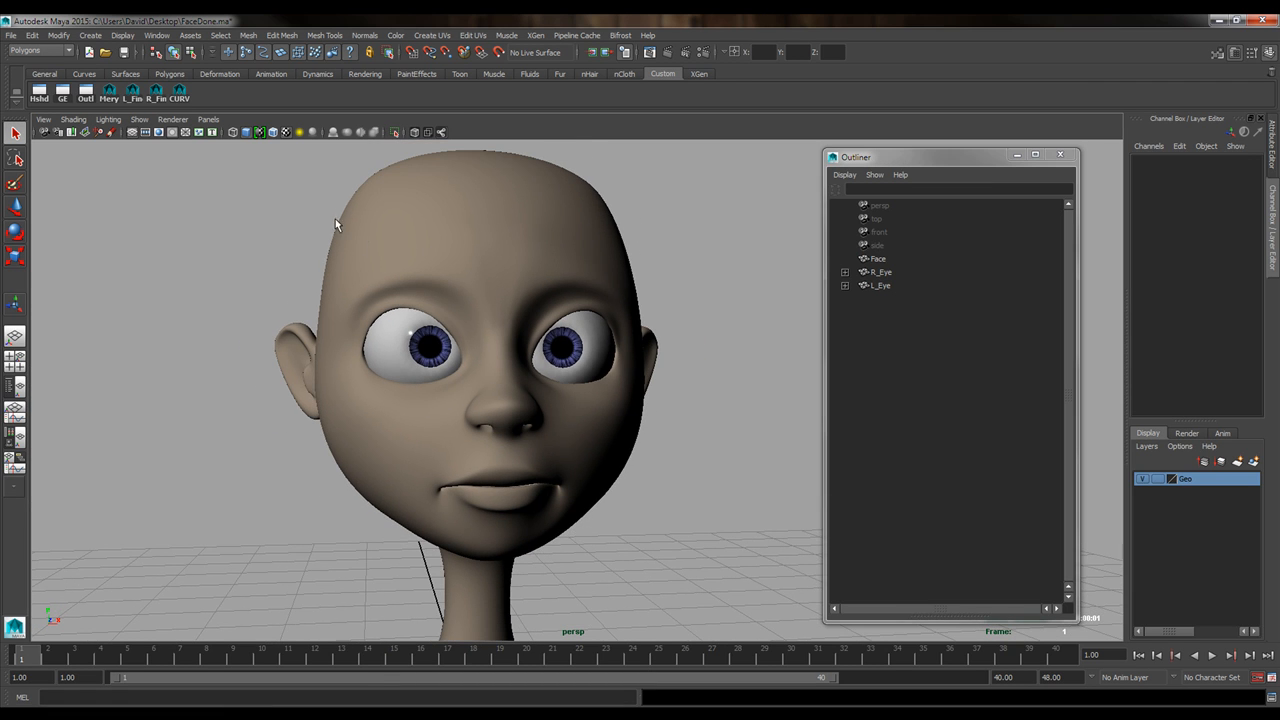
pyautogui.moveTo(183, 193); pyautogui.dragTo(655, 538)
pyautogui.click(698, 564)
pyautogui.click(1218, 20)
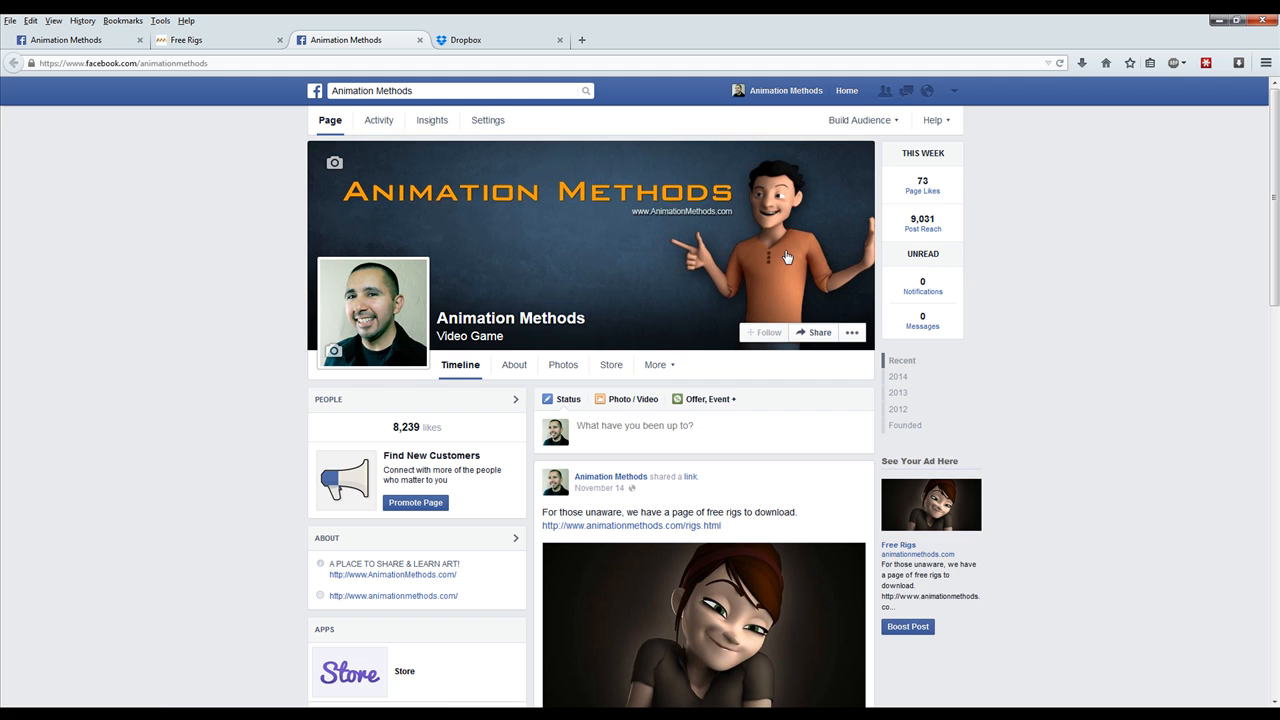
# Show the status update box and the message inbox on the Animation Methods Facebook page.
pyautogui.click(740, 437)
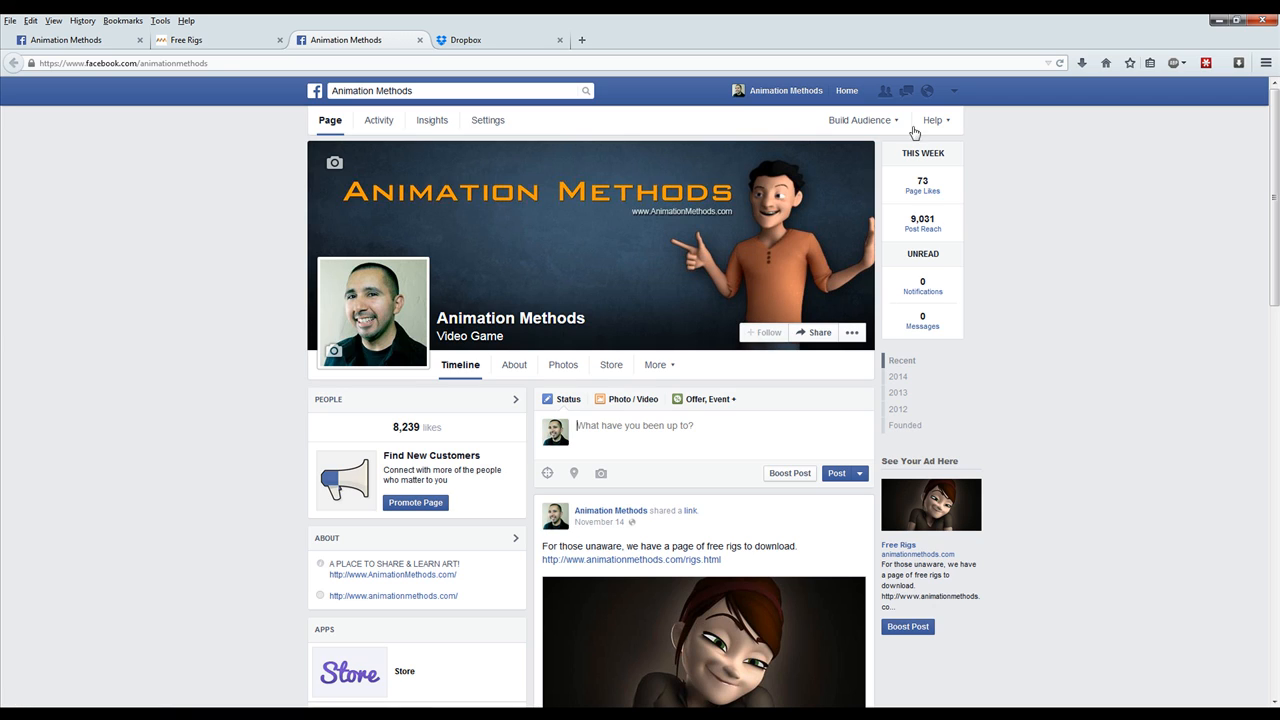
pyautogui.click(905, 93)
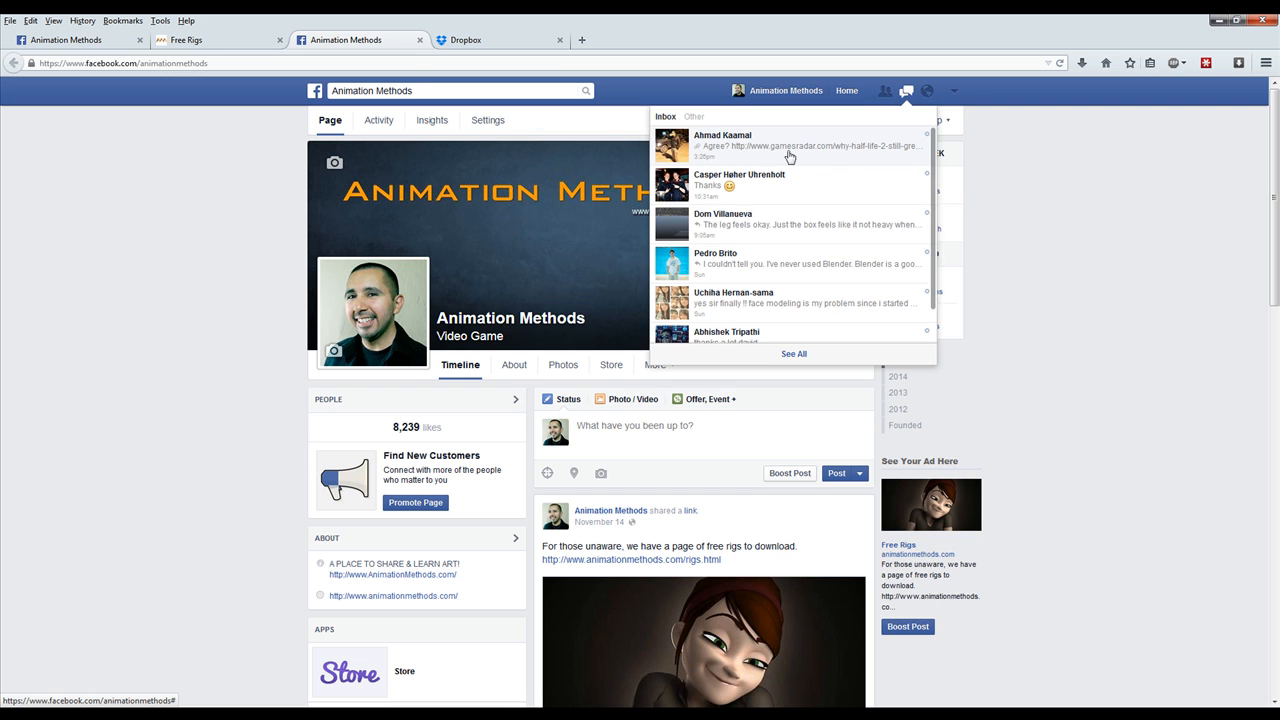
pyautogui.click(800, 152)
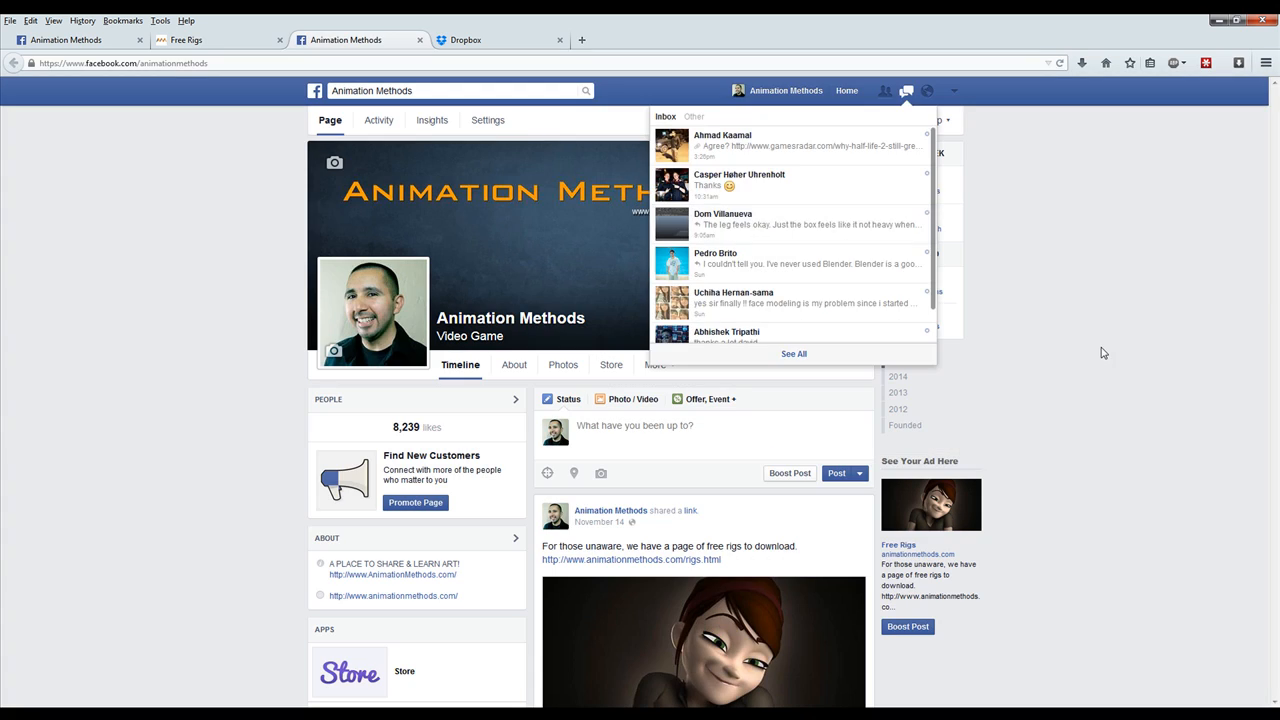
# Close the message inbox on the Facebook page and look through the Free Rigs page of the Animation Methods site.
pyautogui.click(1083, 312)
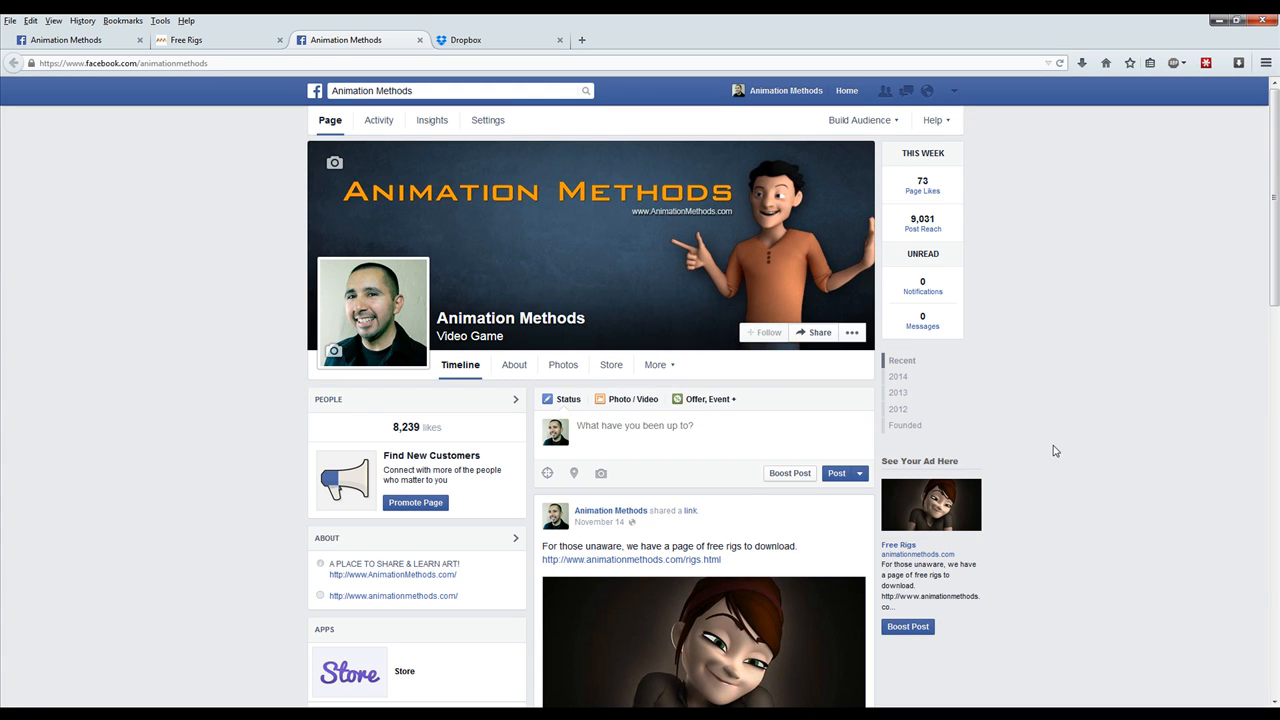
pyautogui.click(185, 40)
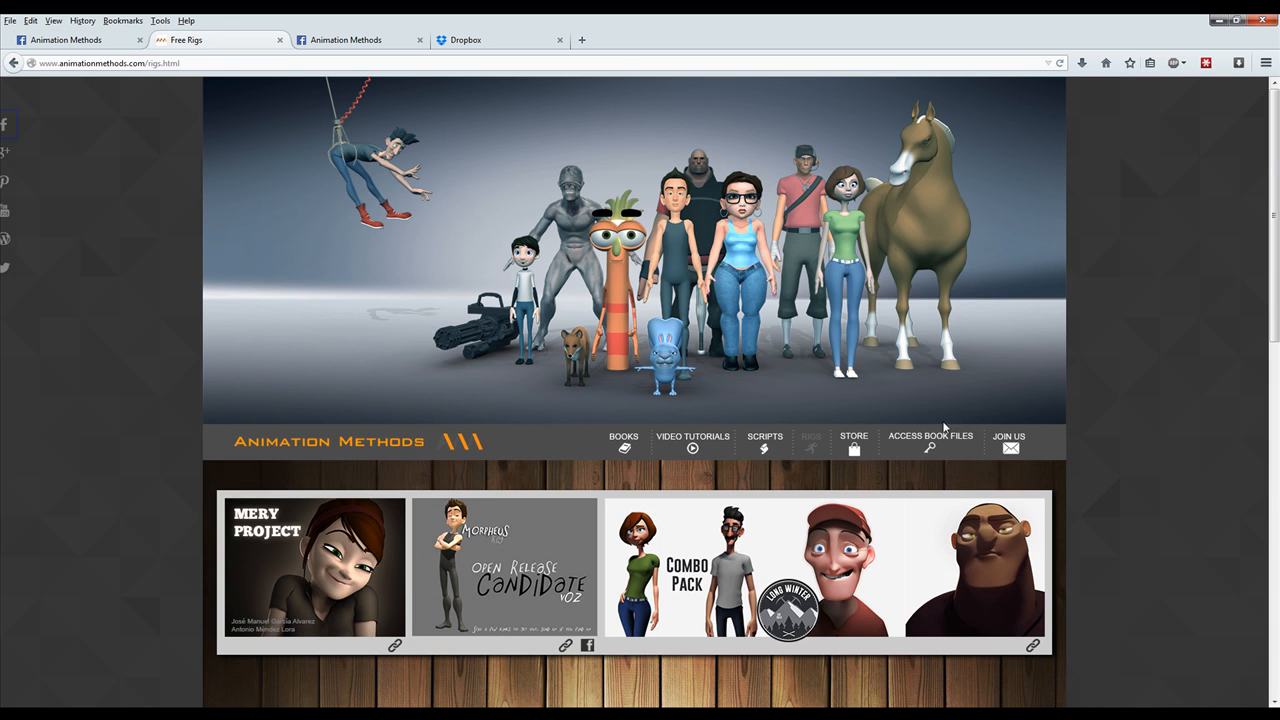
pyautogui.scroll(-5, 1037, 416)
pyautogui.scroll(3, 1037, 416)
# Open the Animation Methods home page and look through the books and downloadable video tutorials offered for sale.
pyautogui.click(472, 217)
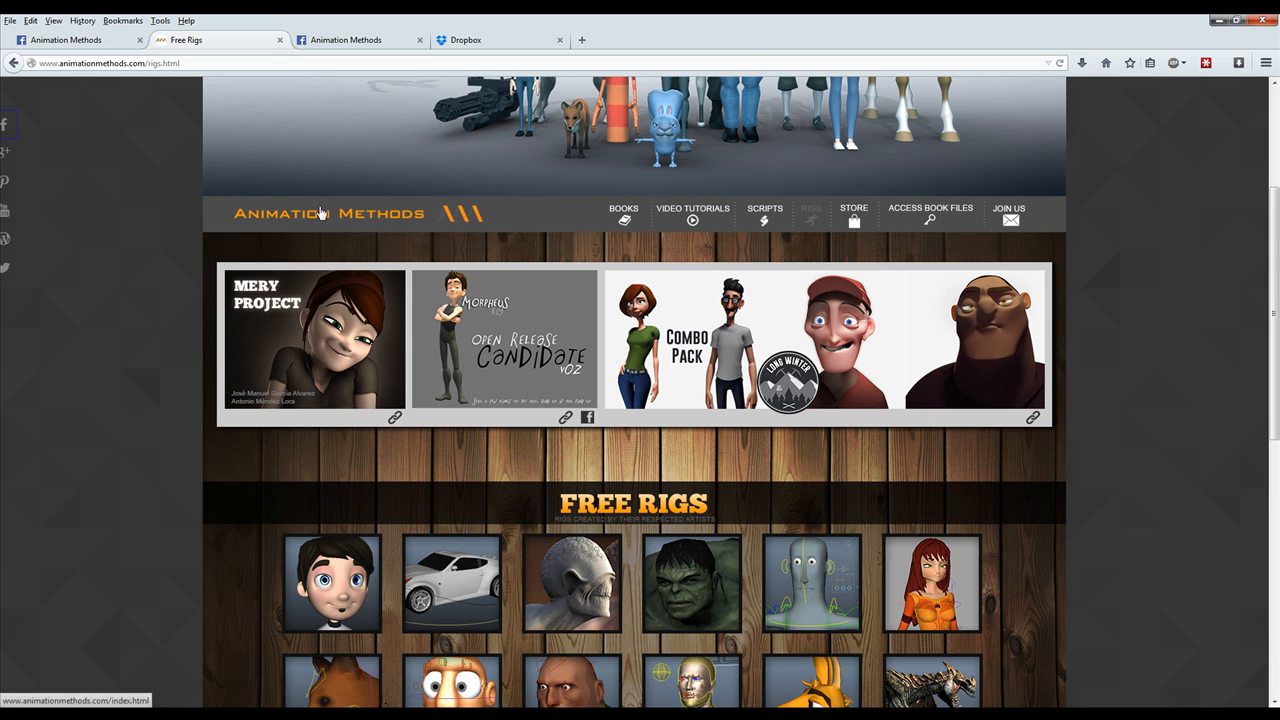
pyautogui.scroll(-6, 734, 380)
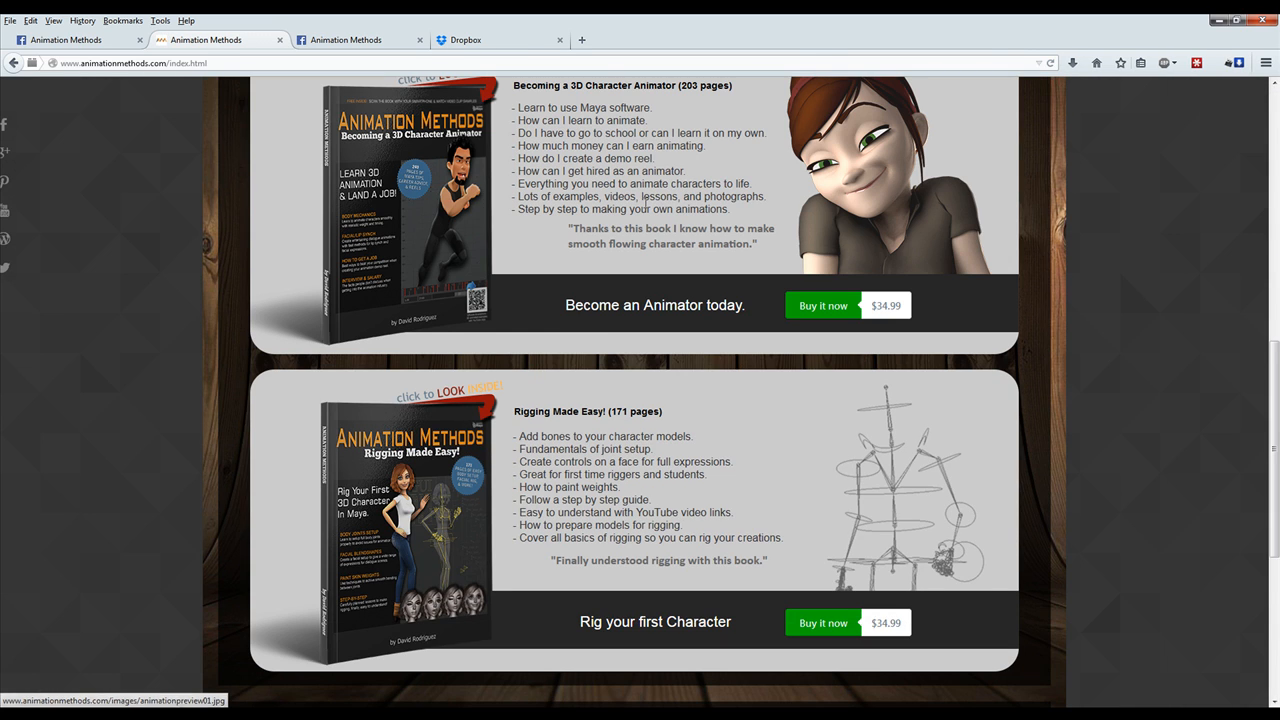
pyautogui.scroll(-3, 522, 352)
pyautogui.scroll(-4, 522, 352)
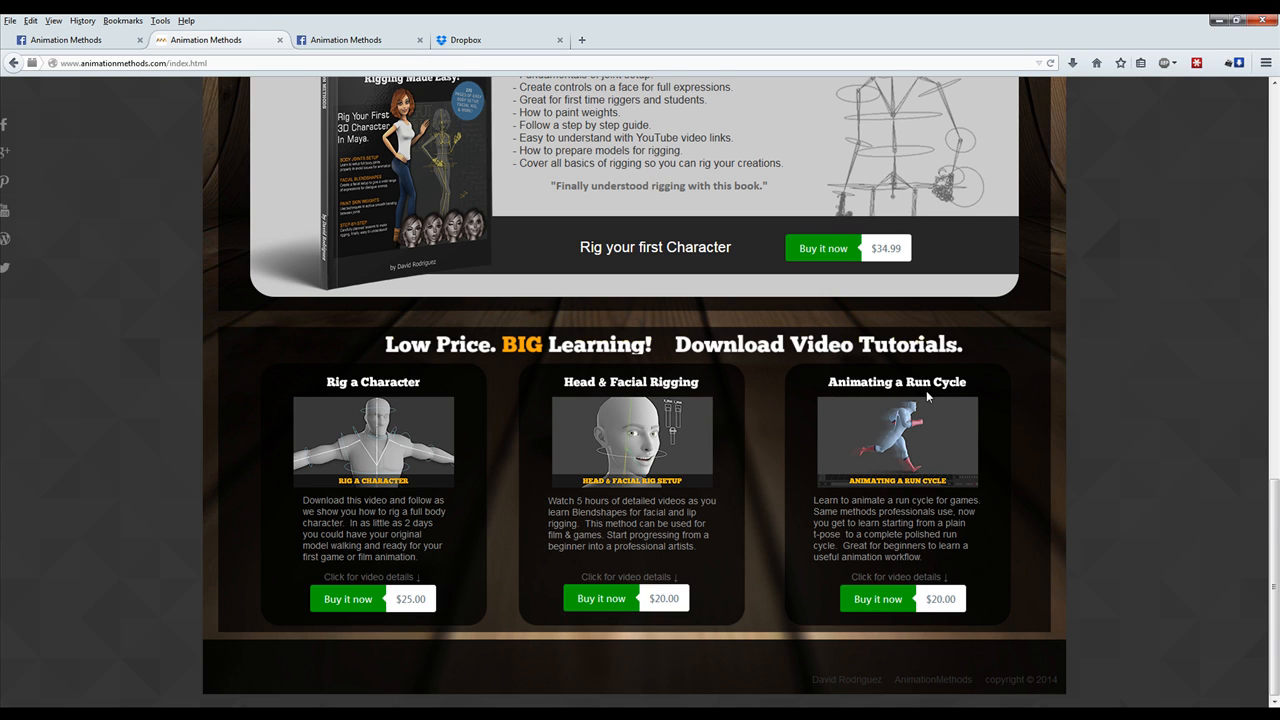
pyautogui.scroll(3, 926, 395)
pyautogui.scroll(-3, 746, 532)
pyautogui.scroll(8, 630, 488)
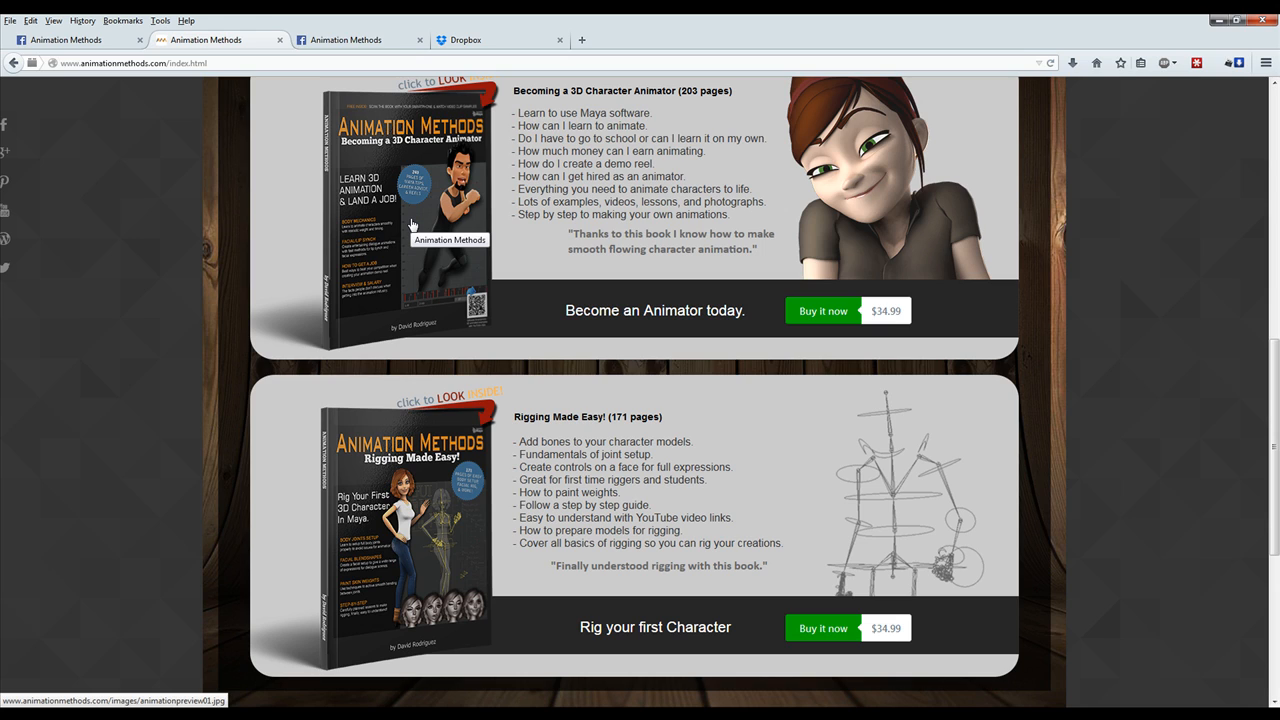
pyautogui.scroll(2, 508, 350)
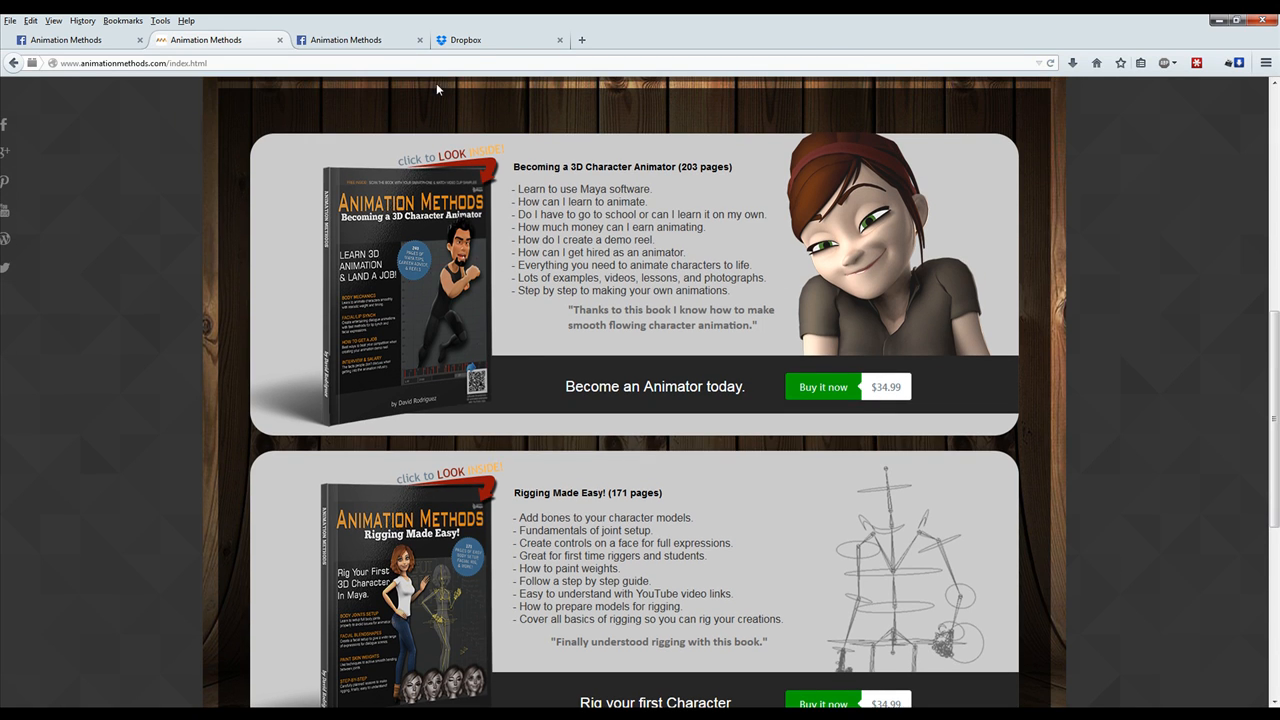
# Show the Dropbox home page and return to the Animation Methods Facebook page.
pyautogui.click(475, 43)
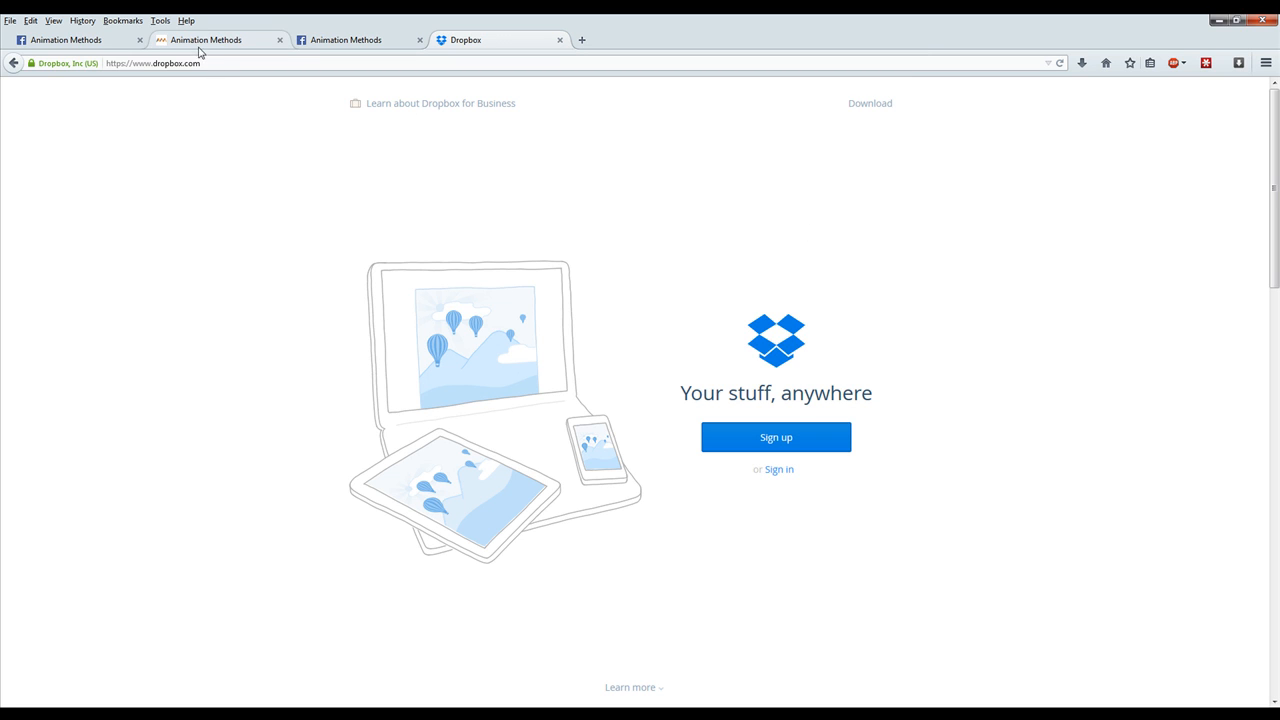
pyautogui.click(97, 40)
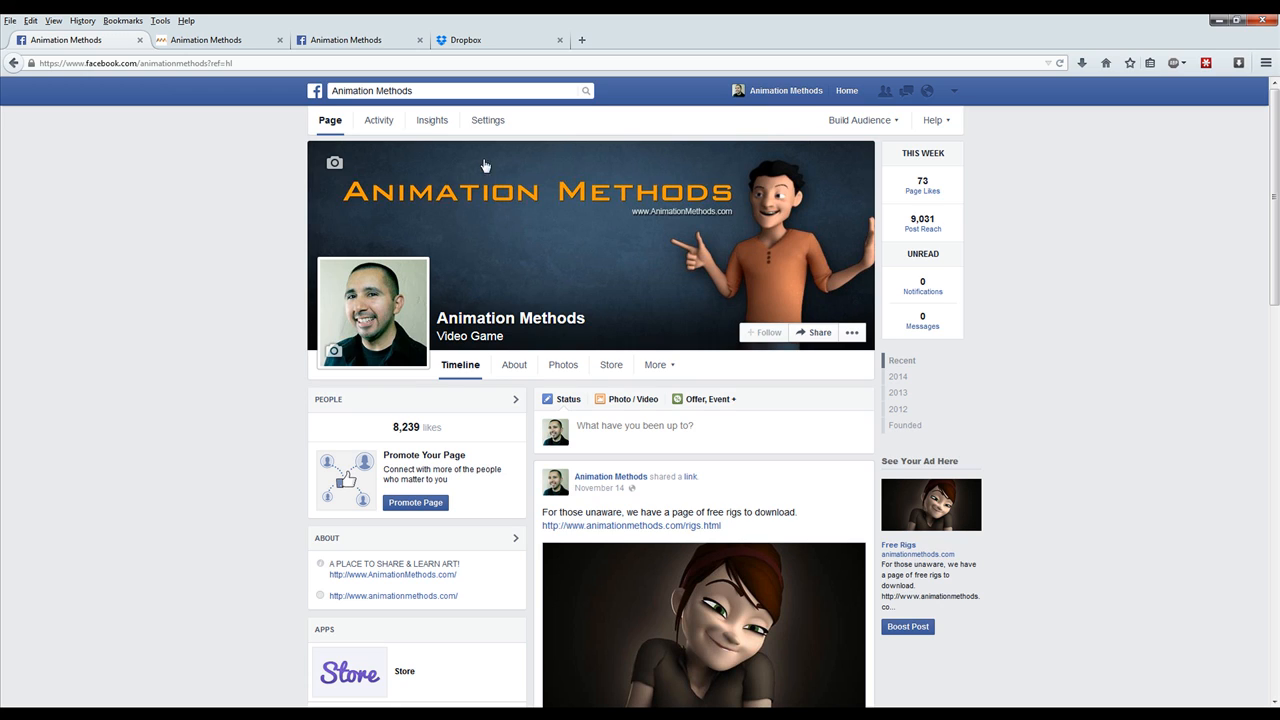
# Open the Video Tutorials page from the Animation Methods site and show the video list of the Learning Maya playlist.
pyautogui.click(212, 44)
pyautogui.scroll(8, 271, 341)
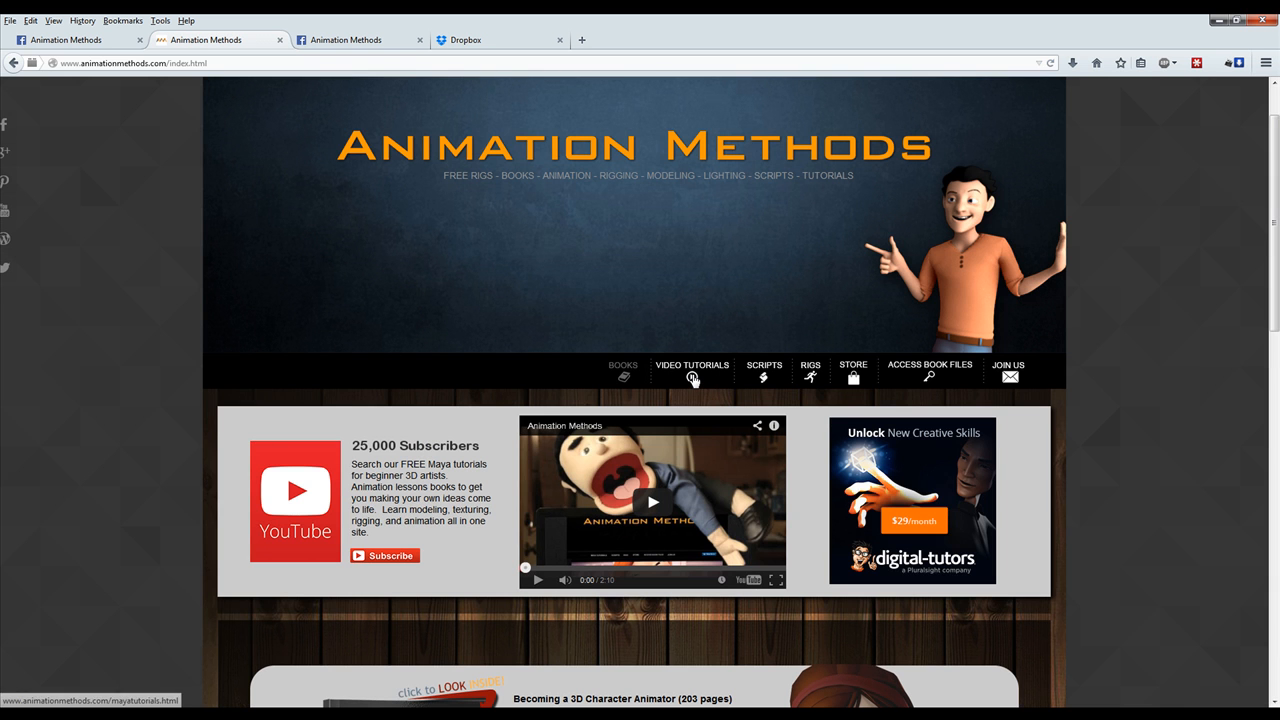
pyautogui.click(692, 372)
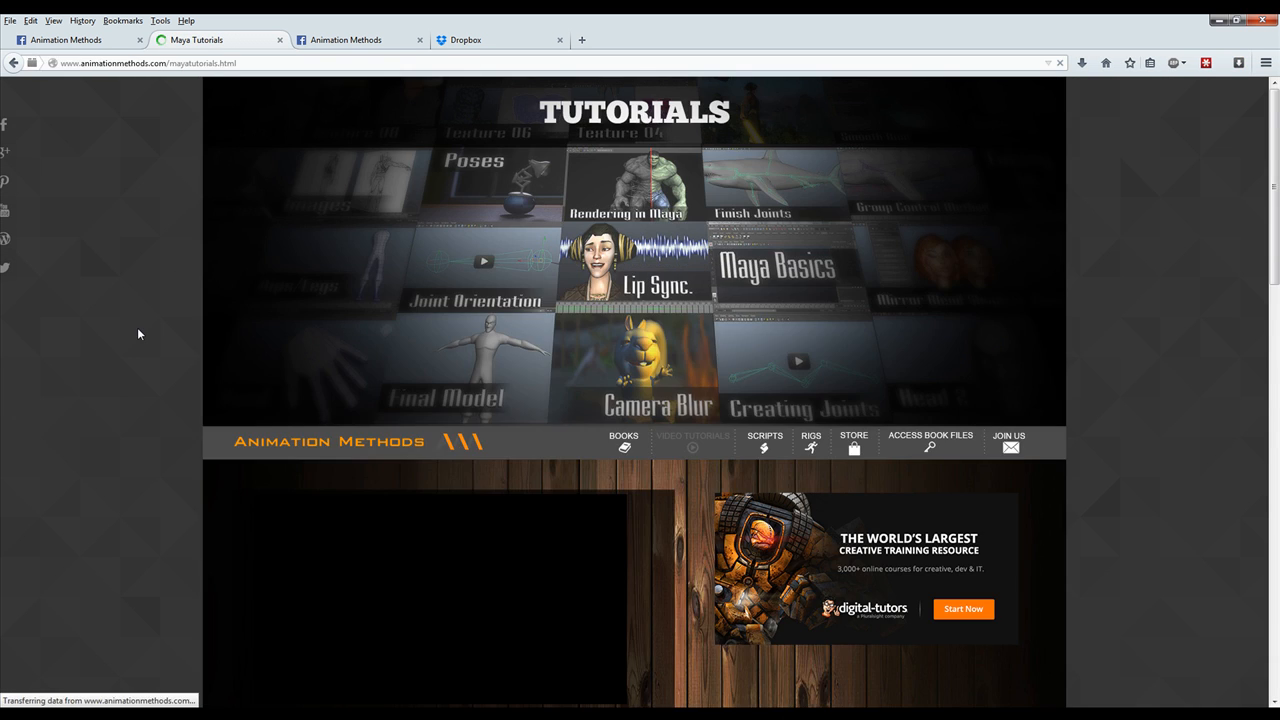
pyautogui.scroll(-2, 132, 360)
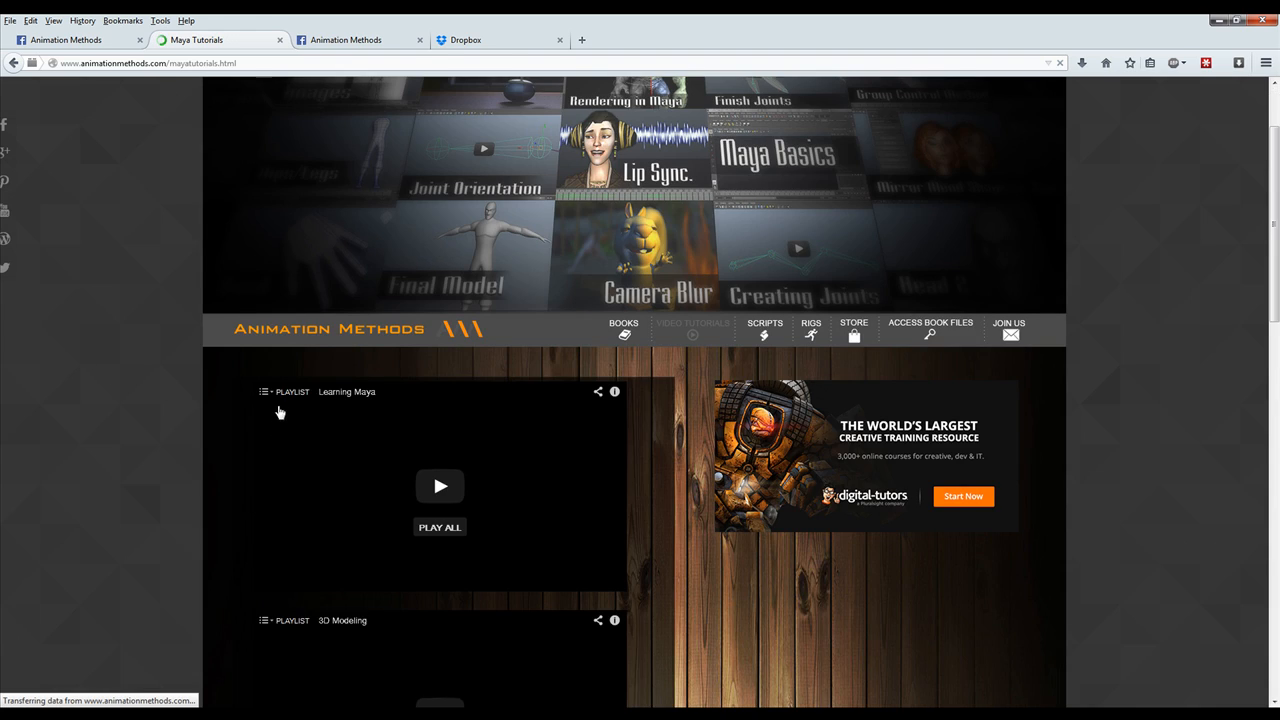
pyautogui.scroll(-1, 272, 398)
pyautogui.click(265, 352)
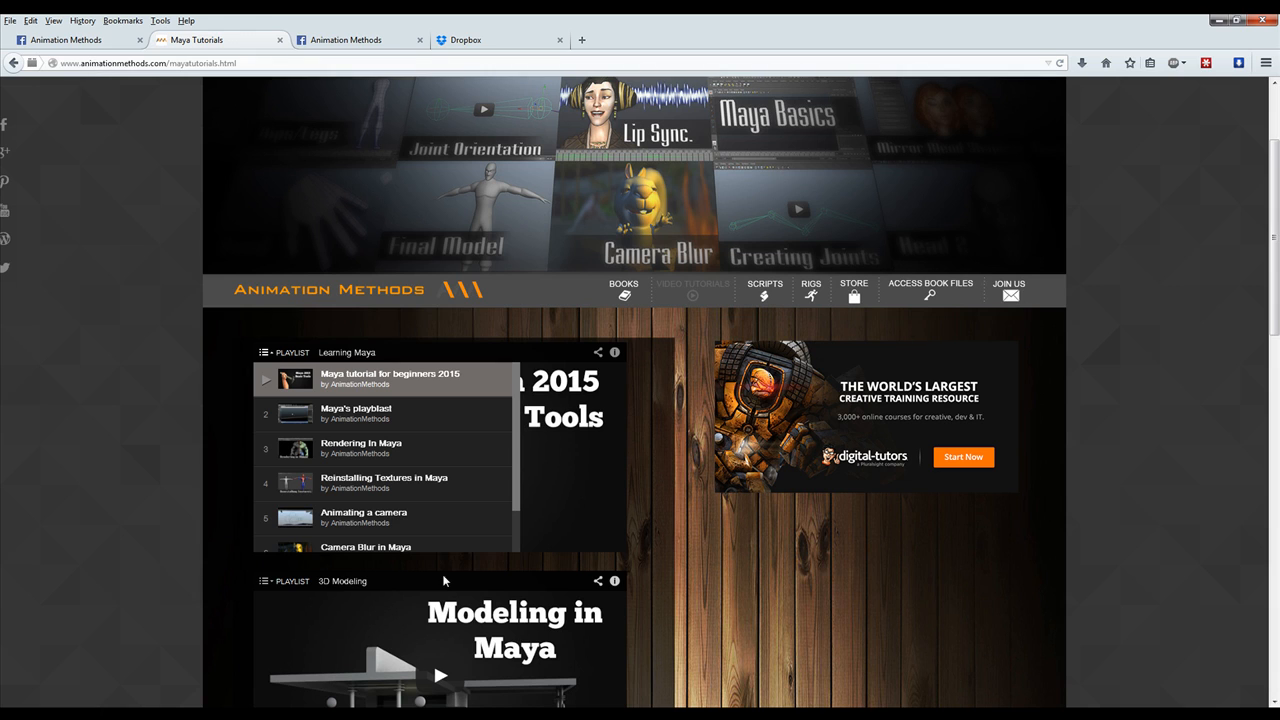
# Return to the beginning of the Maya Tutorials page and switch back to the Animation Methods Facebook page.
pyautogui.moveTo(194, 705)
pyautogui.click(187, 646)
pyautogui.scroll(2, 668, 283)
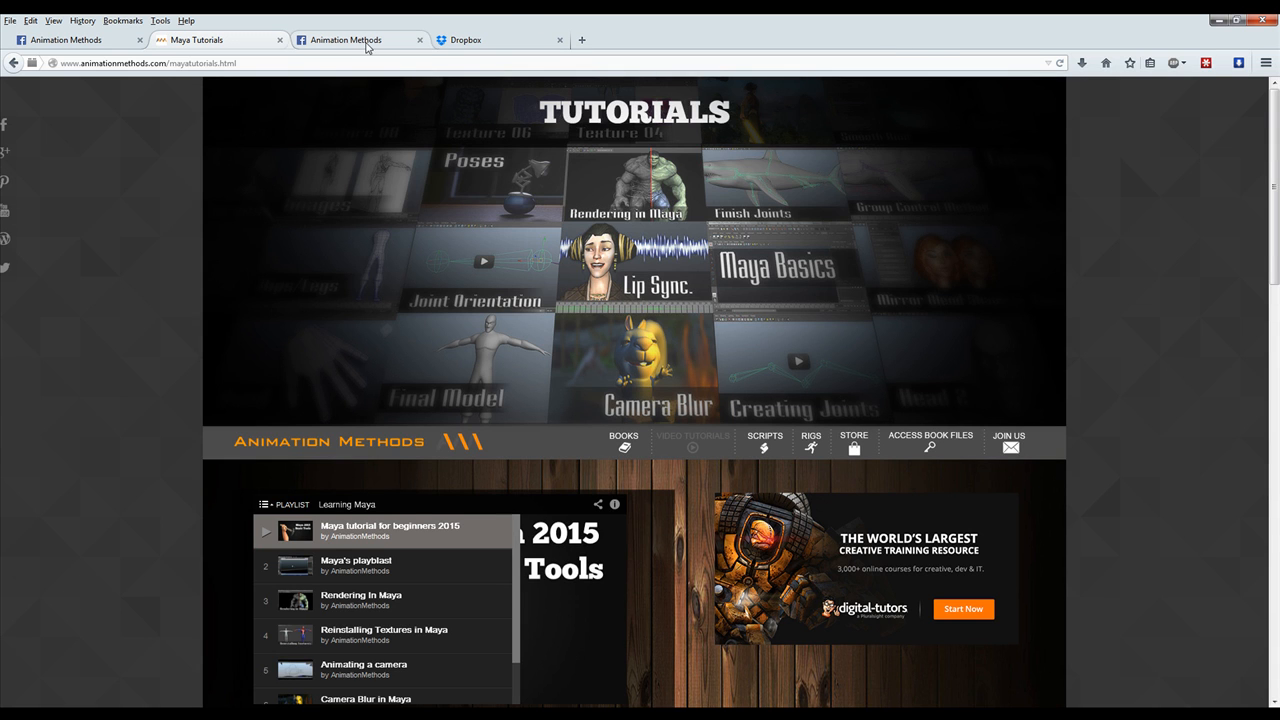
pyautogui.click(96, 44)
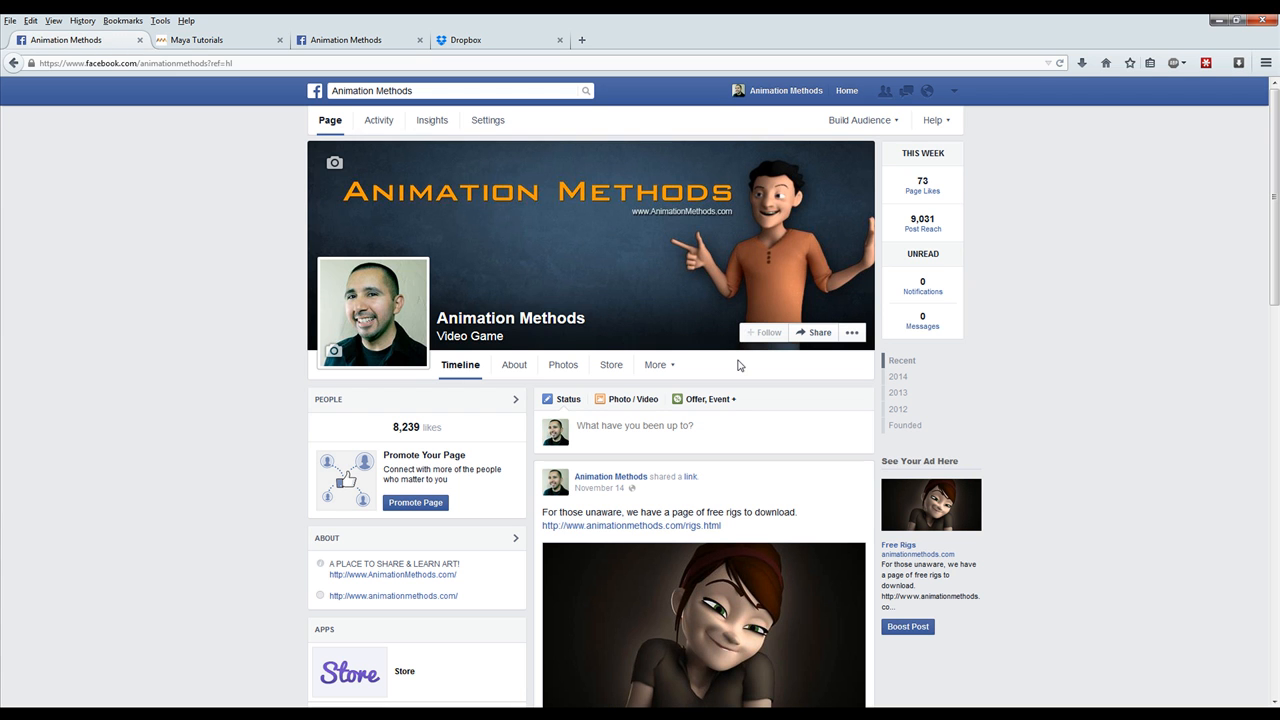